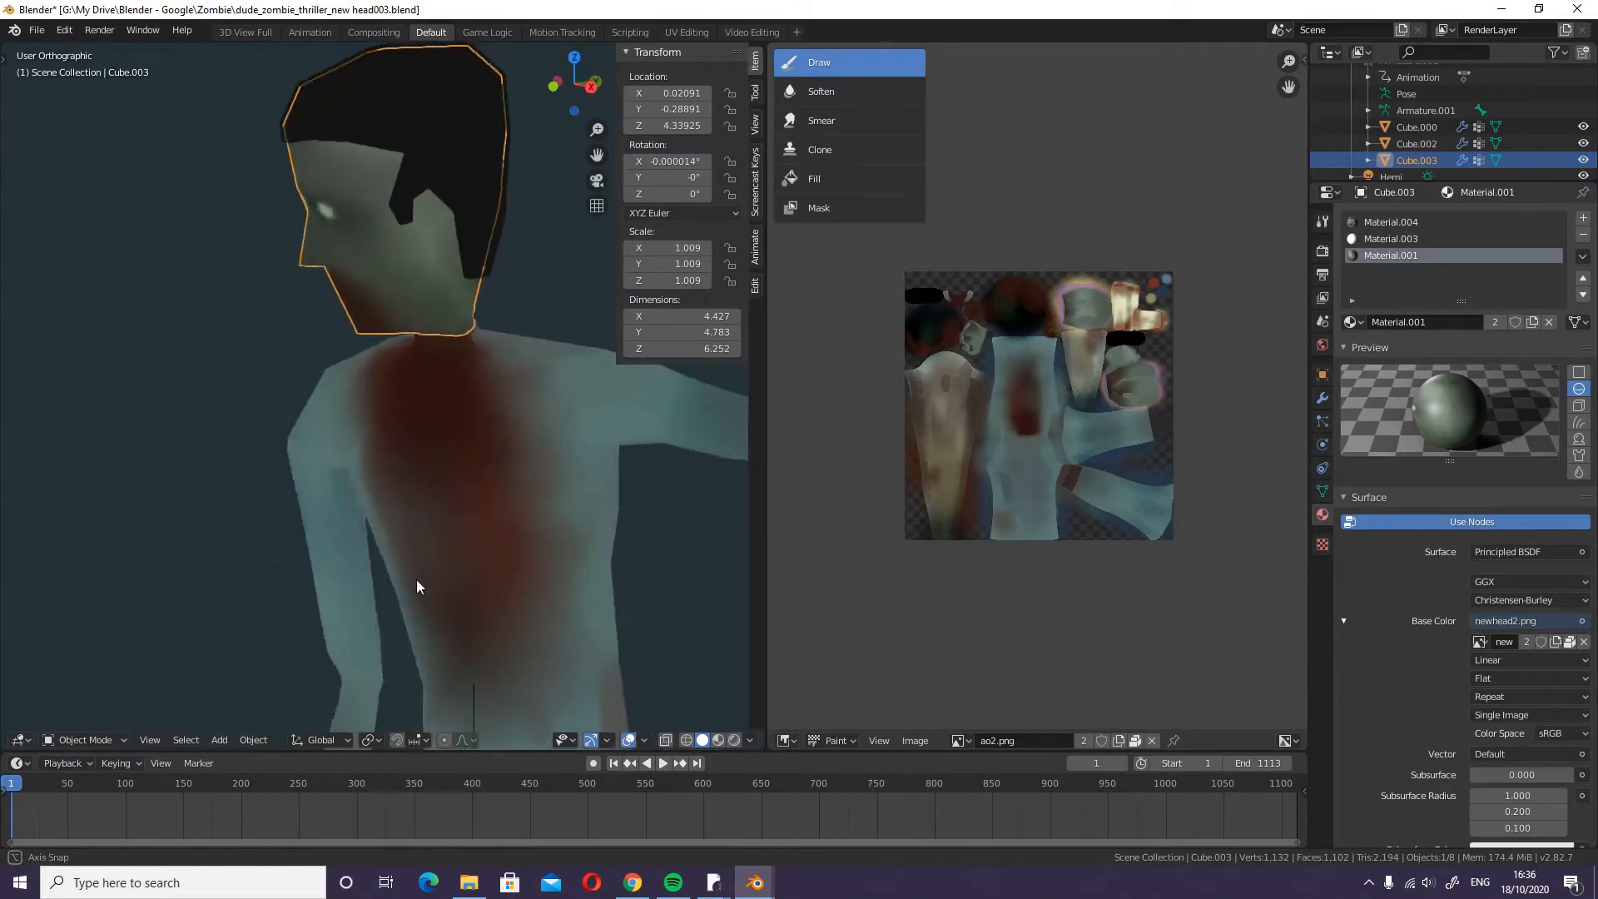
- Examine the painted zombie model from several angles, from its head and torso down to the legs and feet
shift+middle_drag(350, 587, 352, 521)
shift+middle_drag(492, 638, 538, 223)
middle_drag(372, 527, 331, 536)
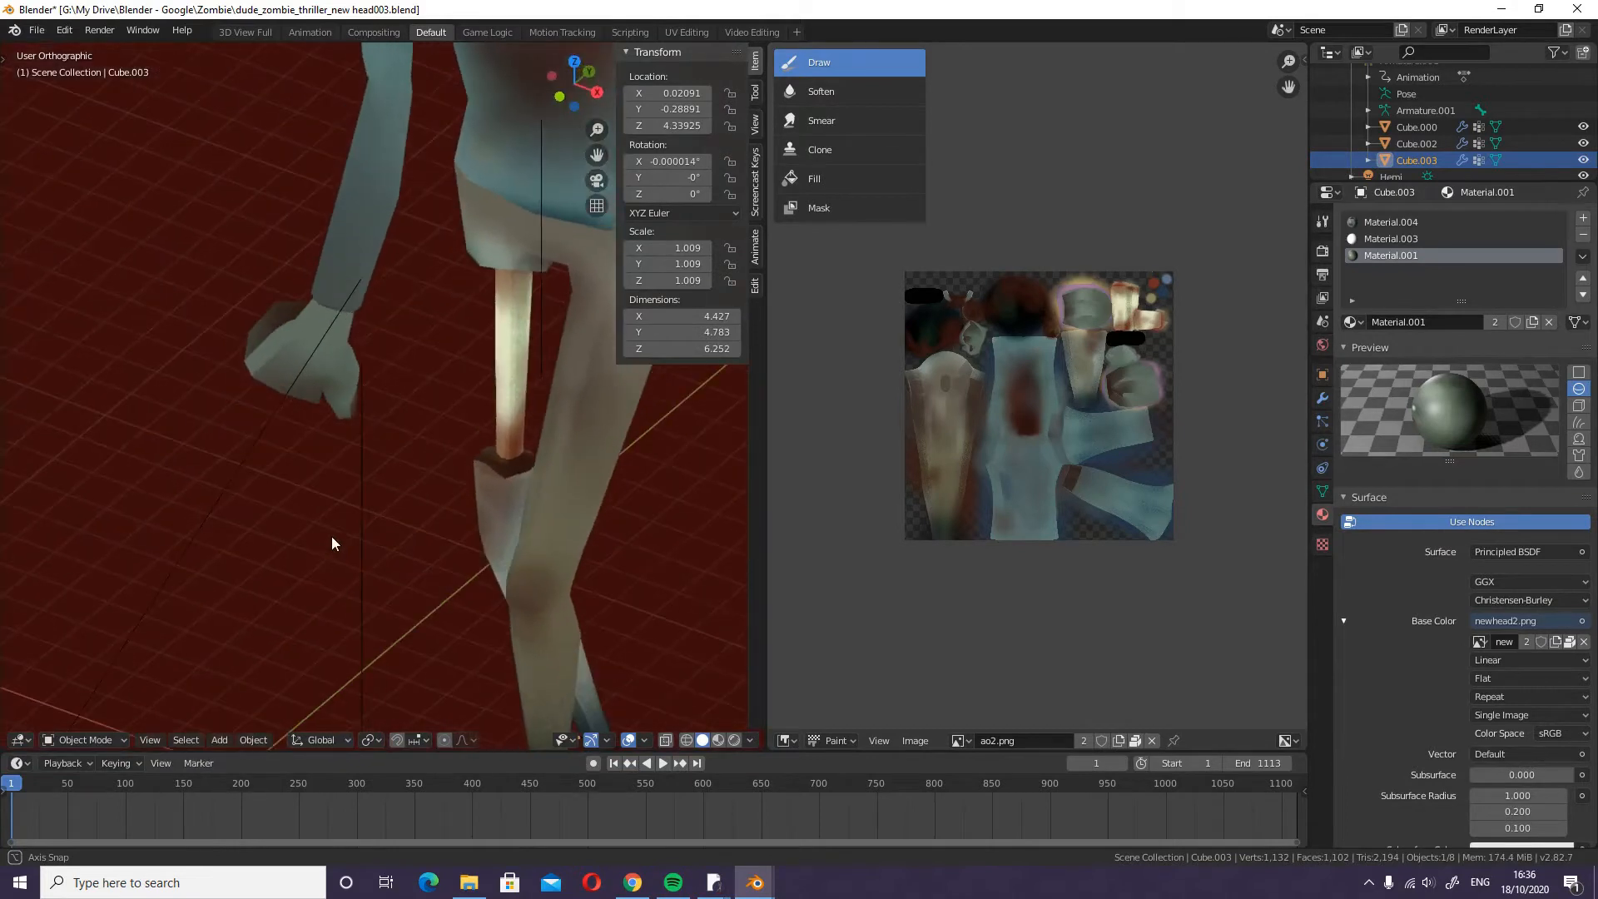
shift+middle_drag(587, 592, 543, 287)
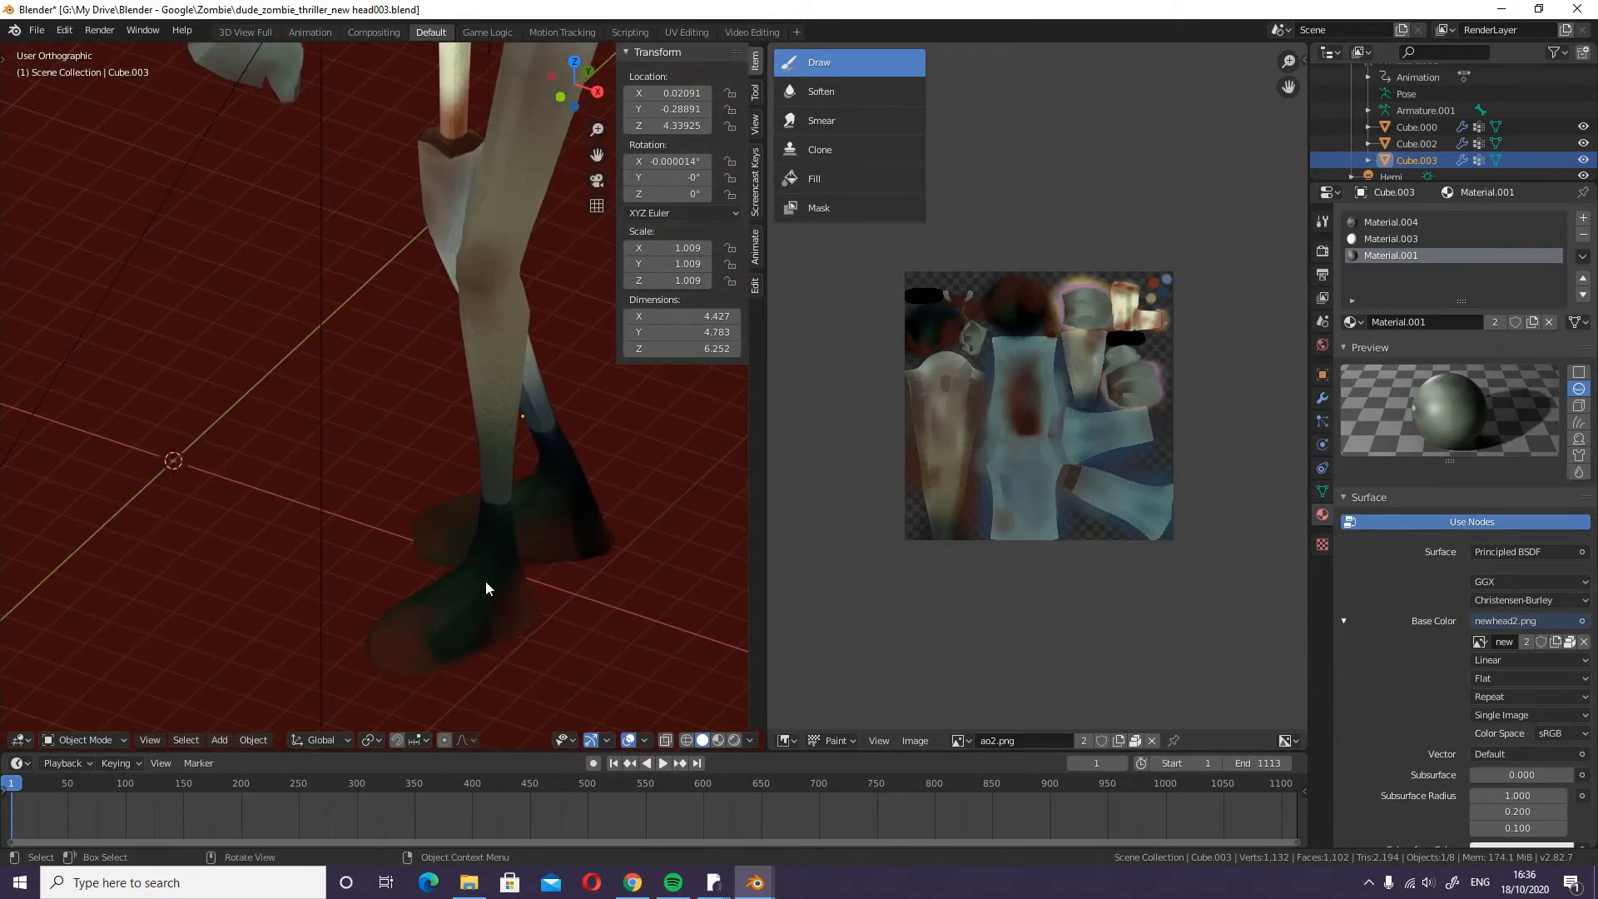
middle_drag(486, 581, 582, 546)
shift+middle_drag(178, 688, 327, 587)
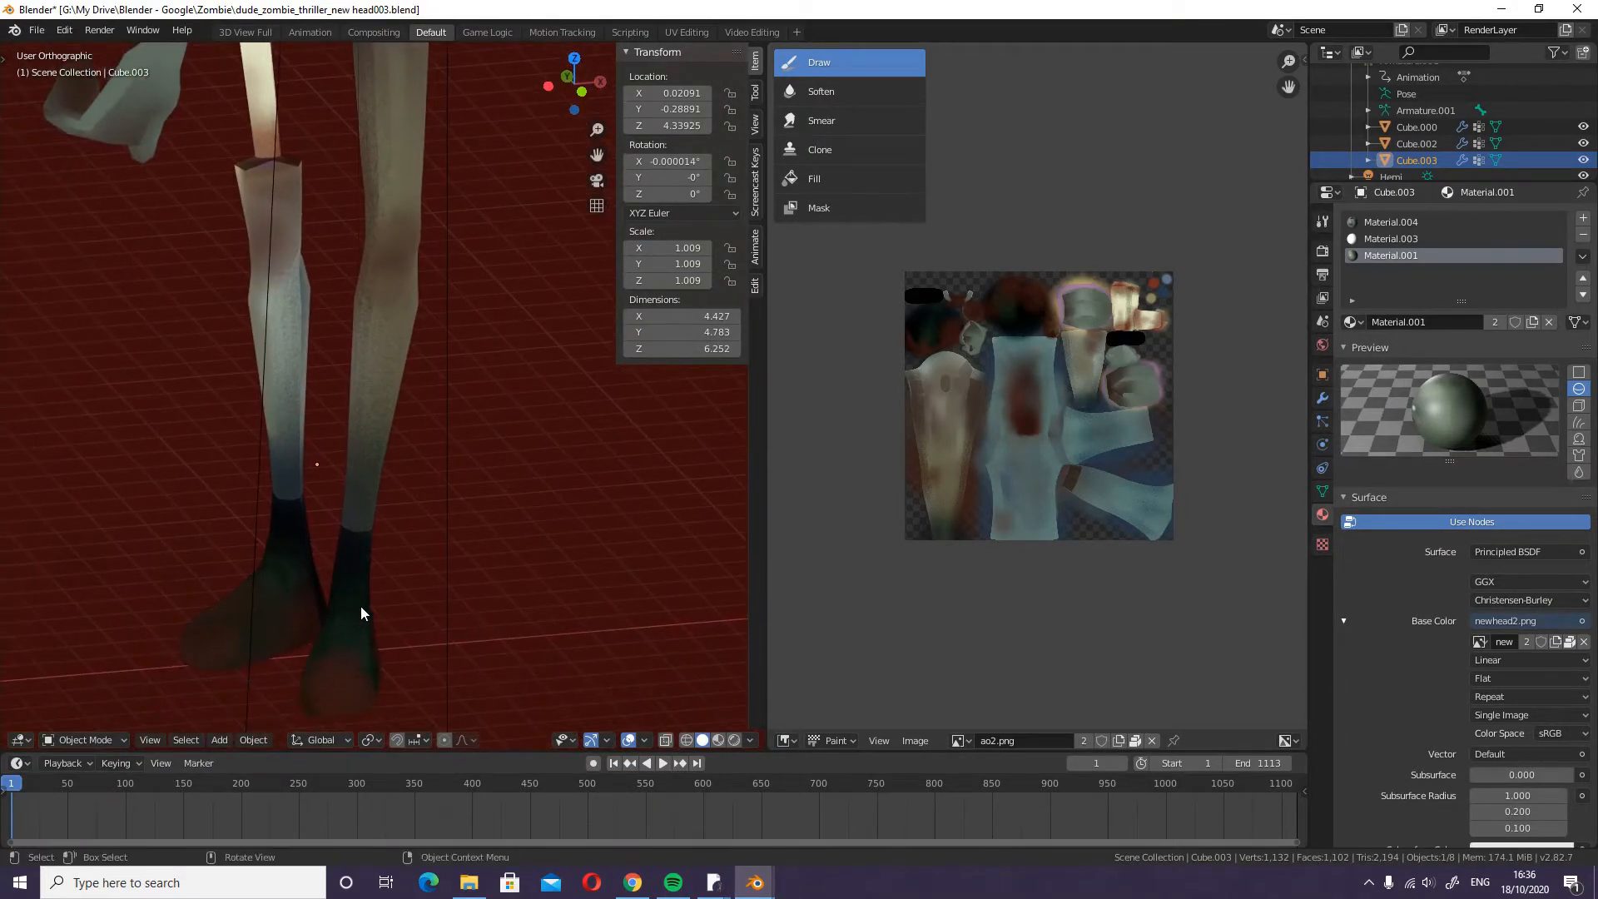
scroll(362, 606, up, 1)
scroll(360, 567, down, 3)
shift+middle_drag(435, 121, 449, 517)
shift+middle_drag(487, 223, 497, 362)
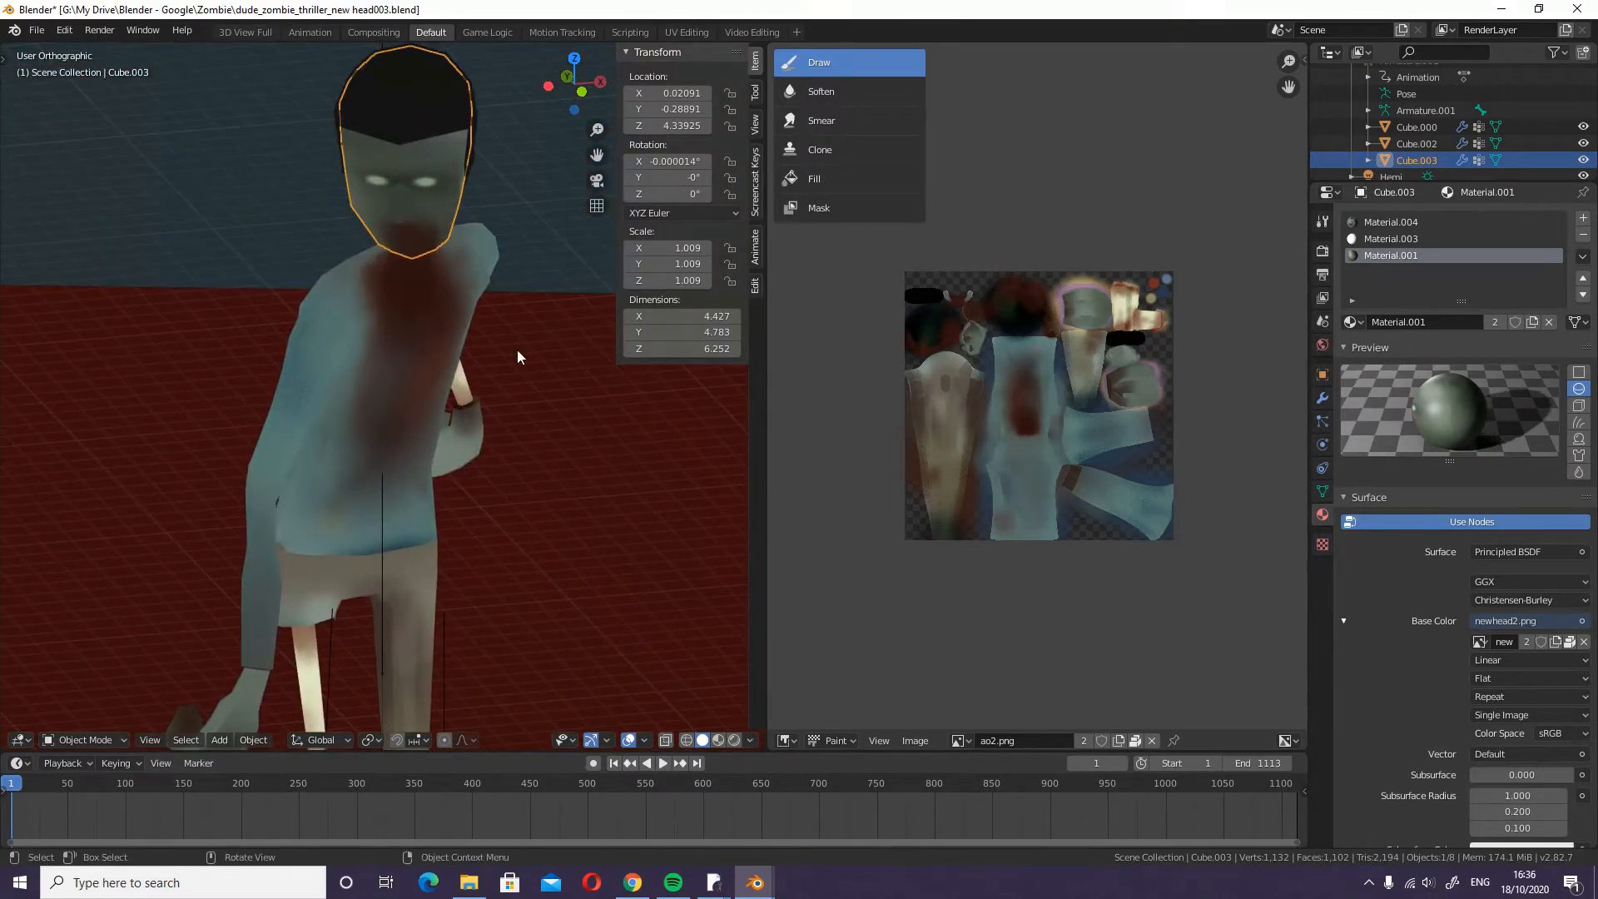
middle_drag(515, 406, 446, 381)
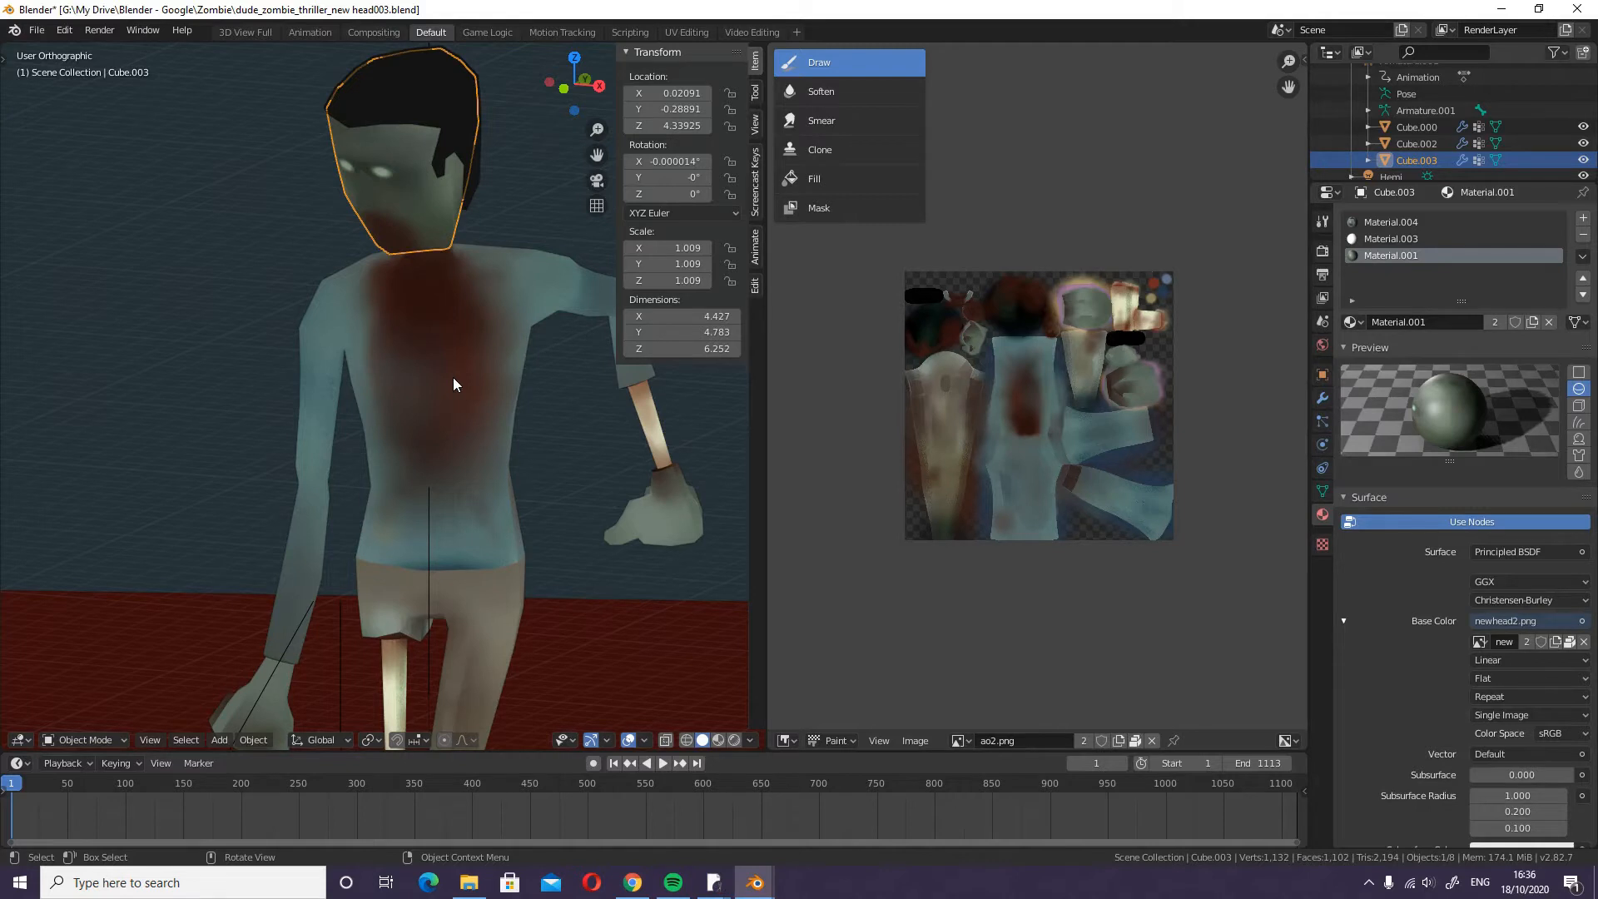
middle_drag(548, 438, 449, 579)
scroll(326, 577, up, 2)
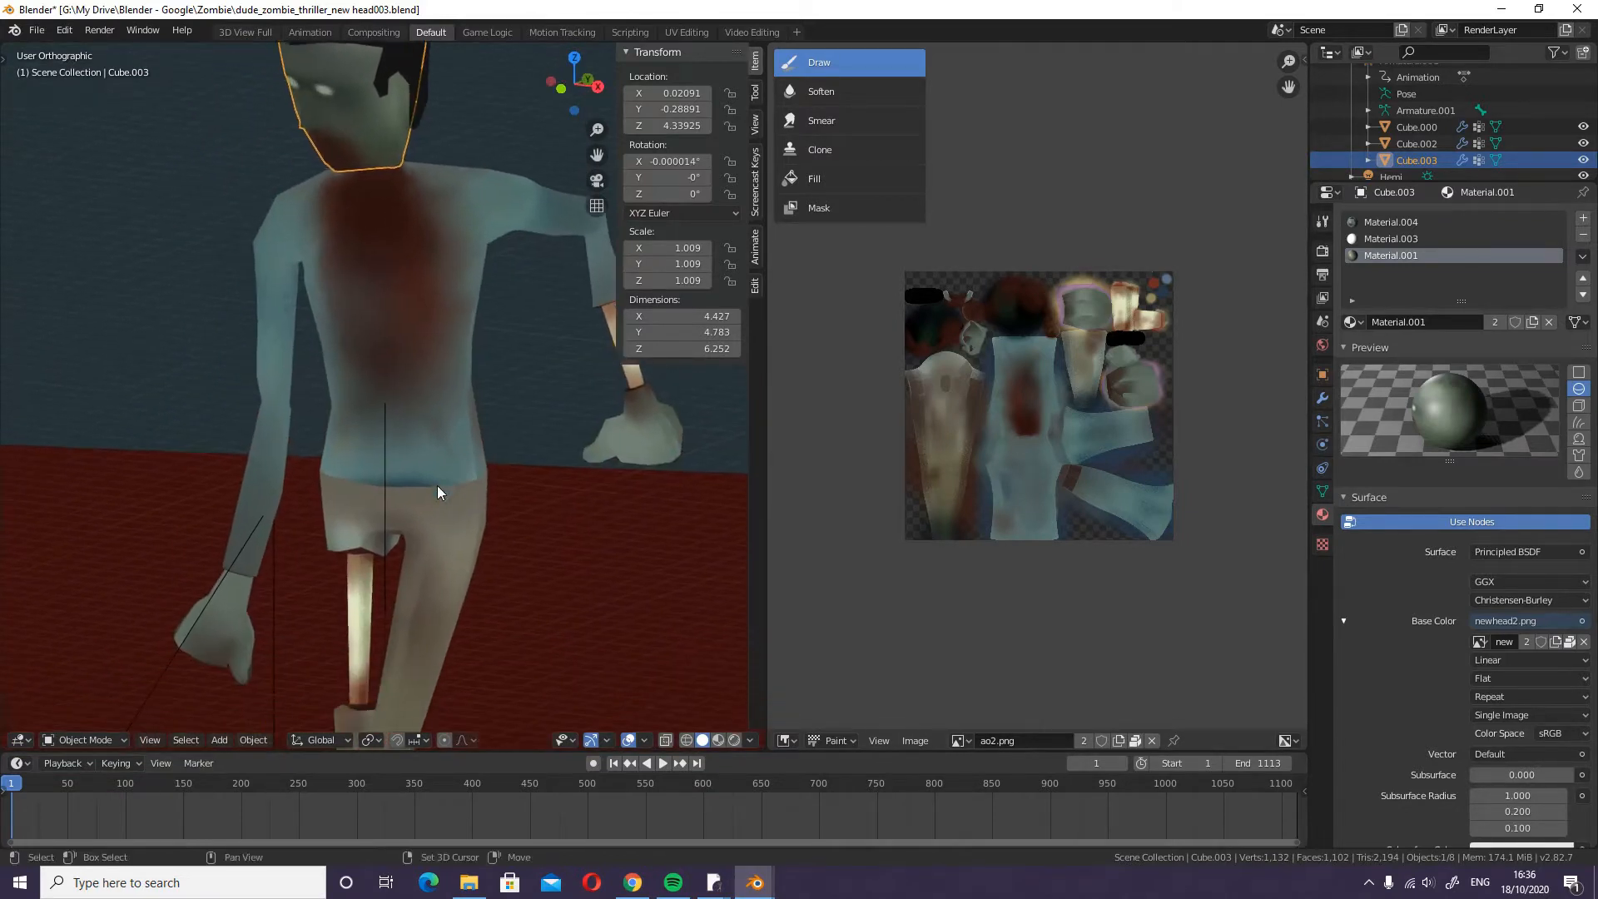
- Switch to the tree scream002.blend window and play back the screaming tree animation in the video sequence preview
mouse_move(709, 892)
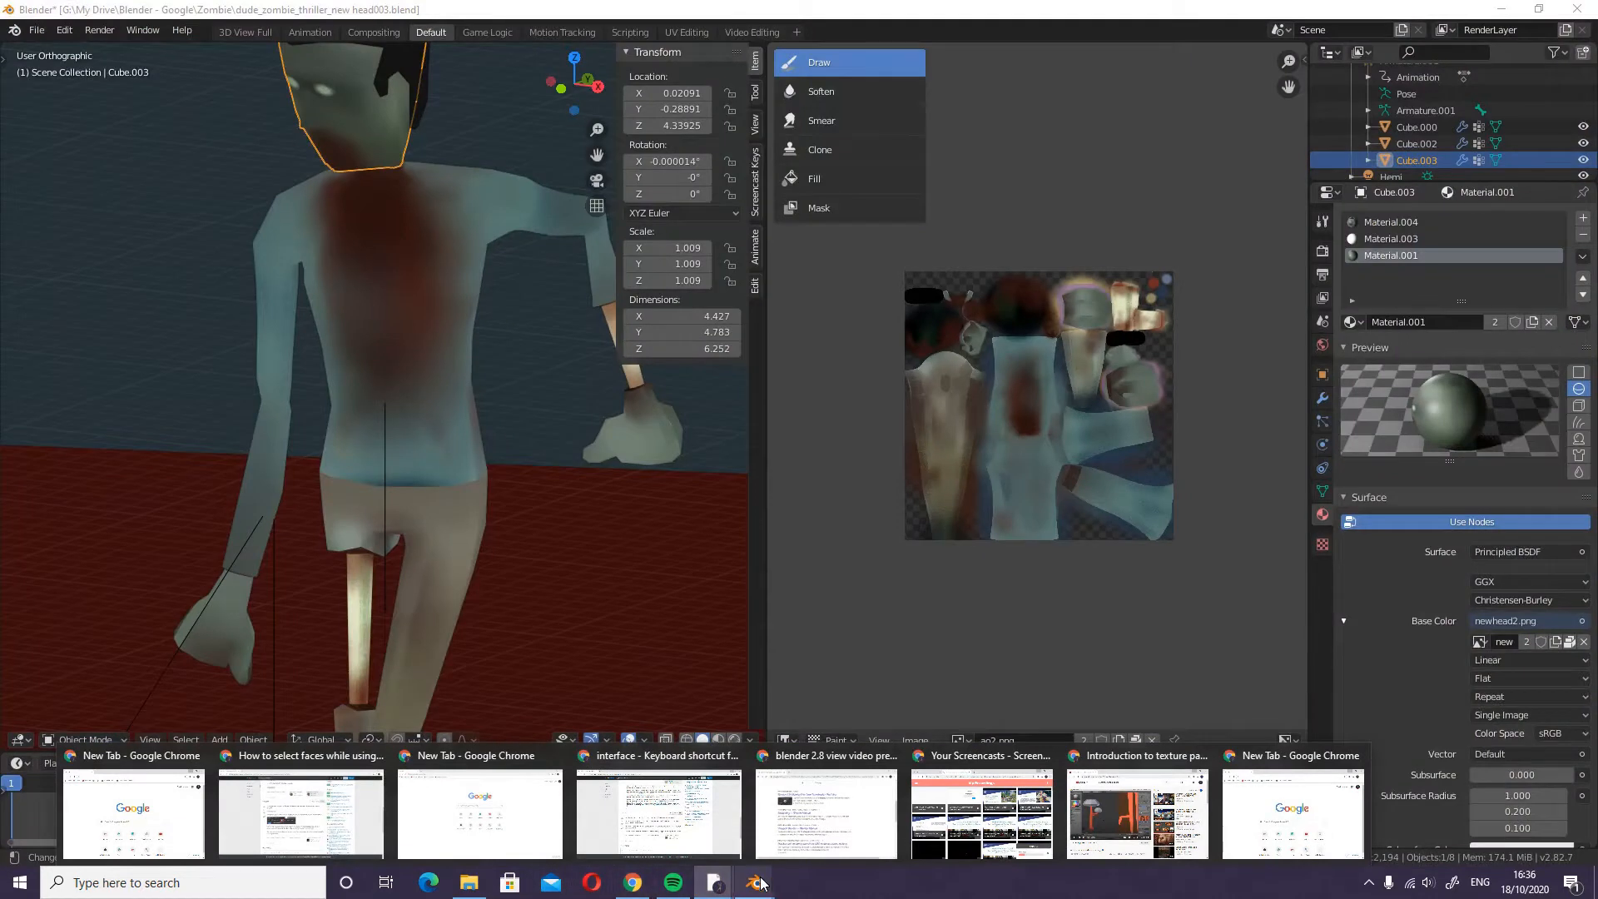
mouse_move(761, 882)
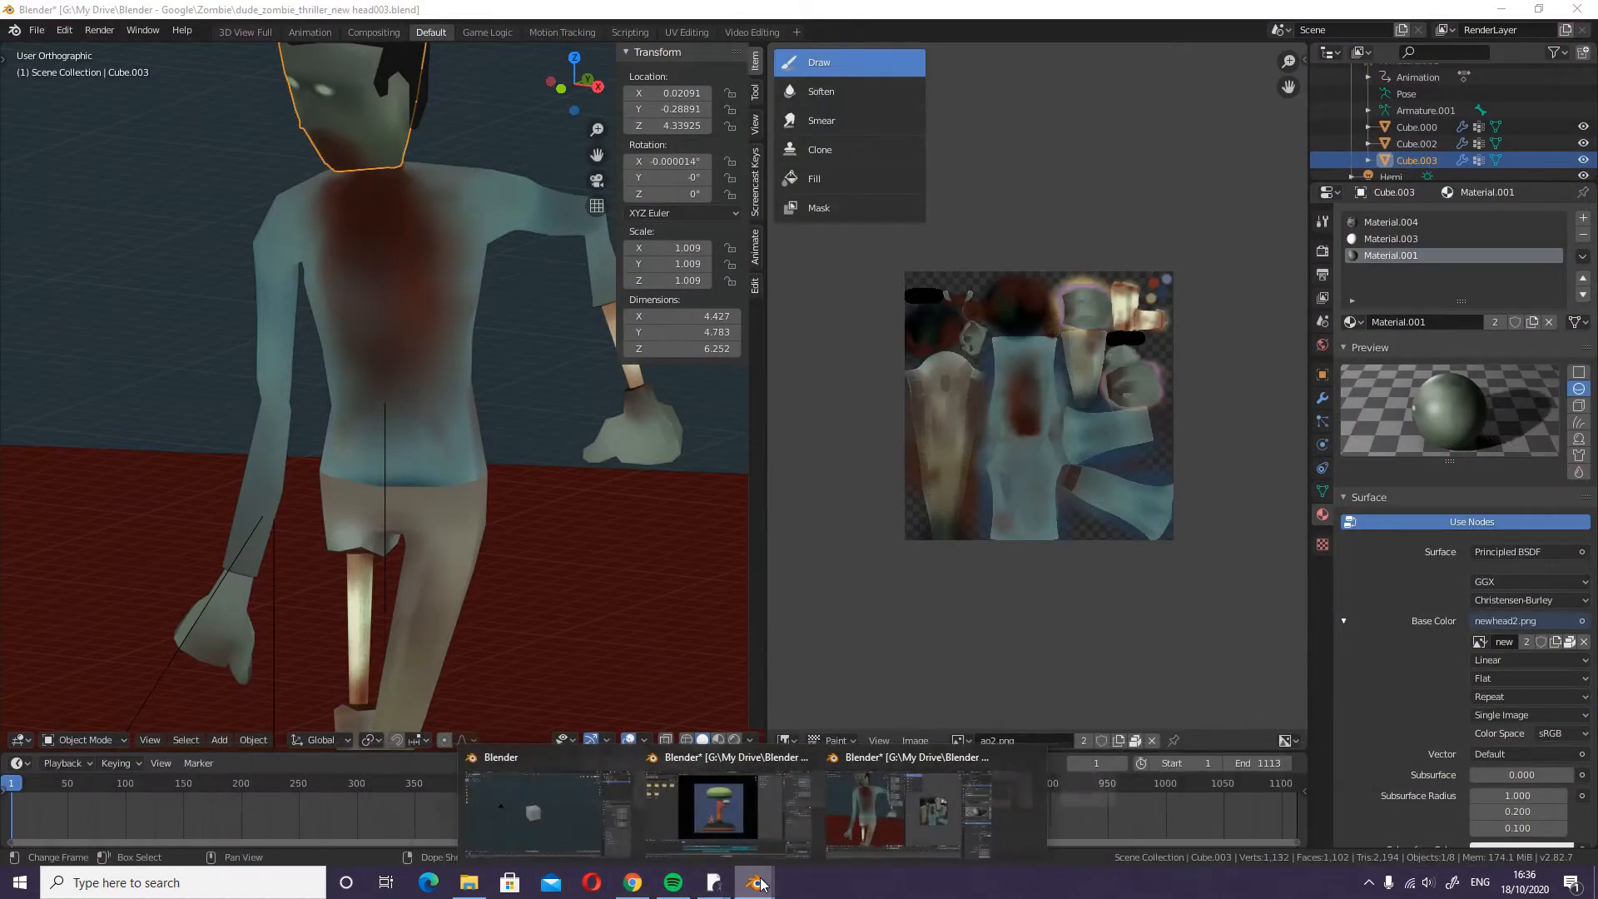
click(782, 786)
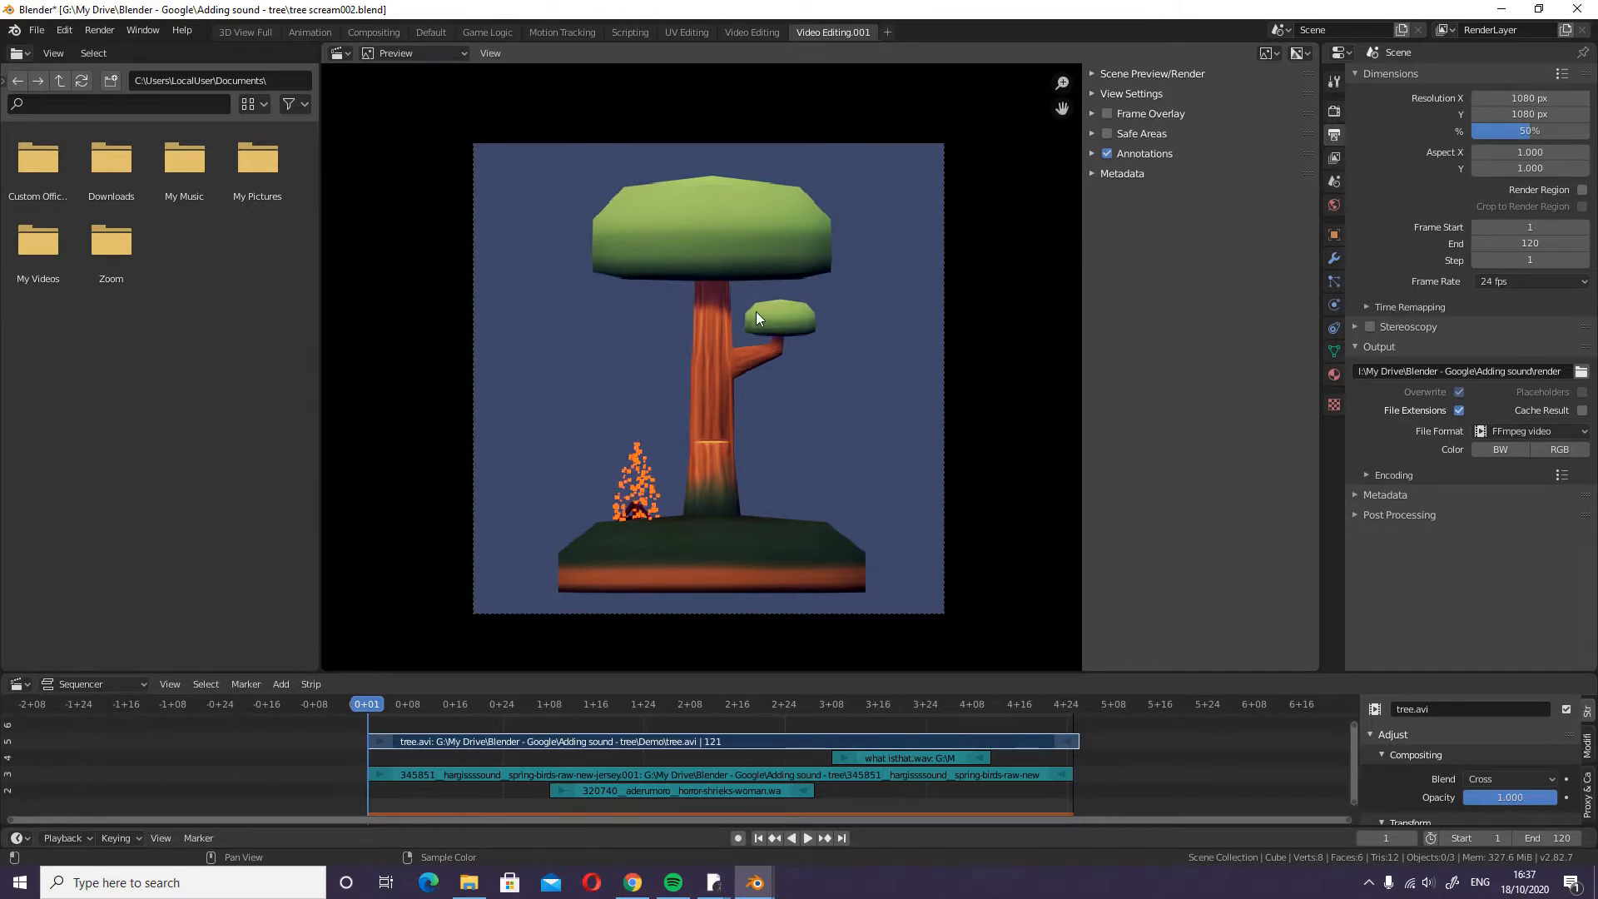
key(space)
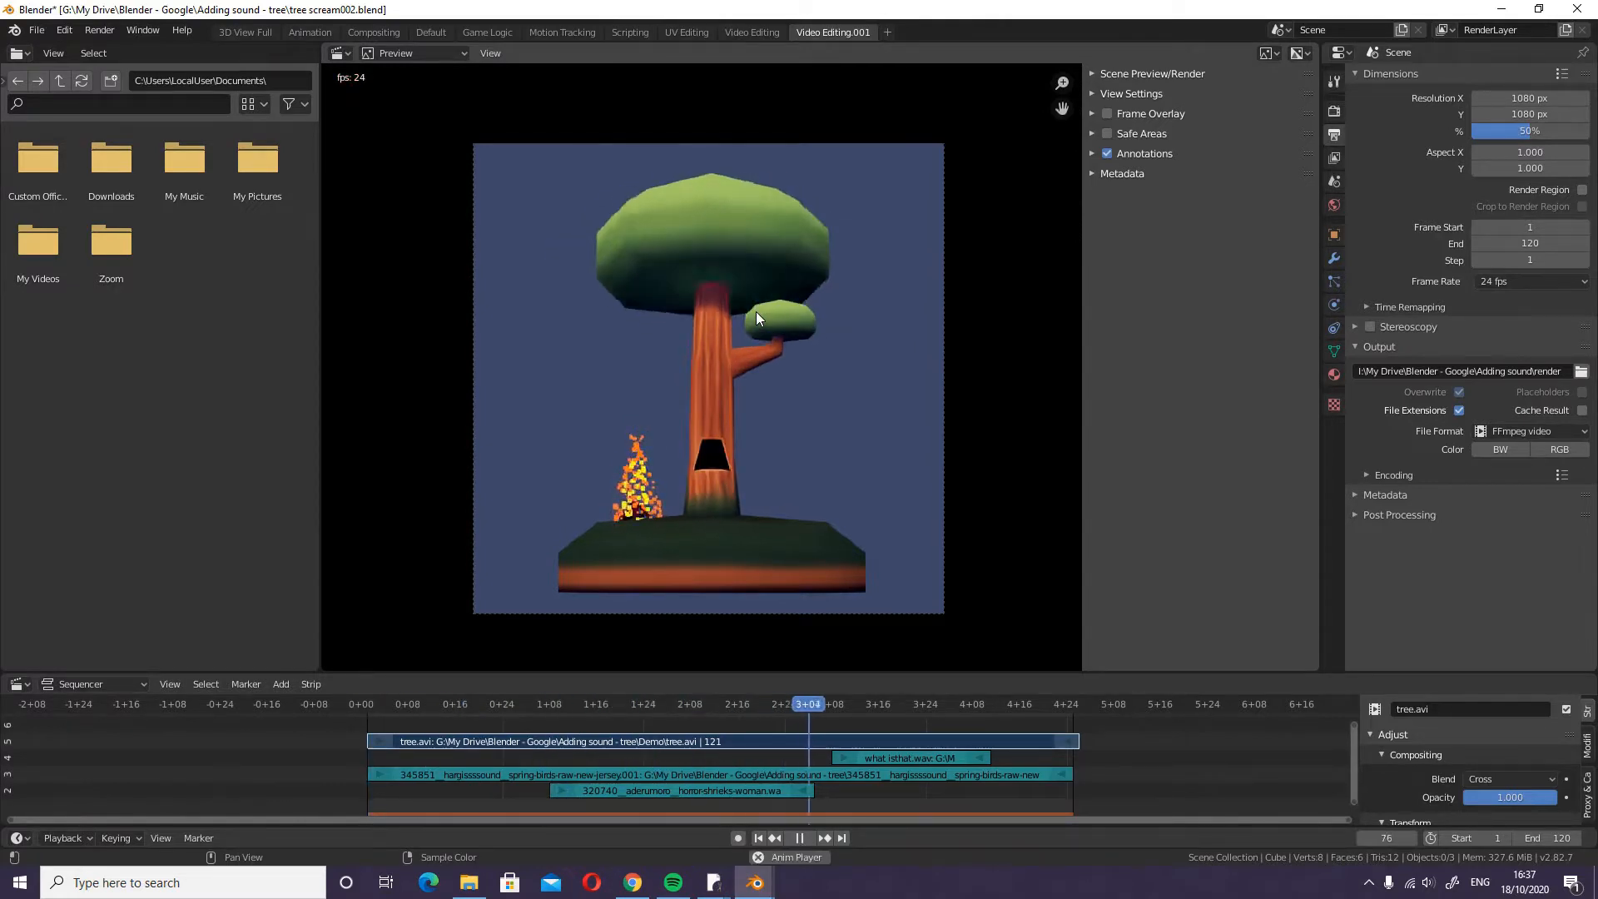
key(space)
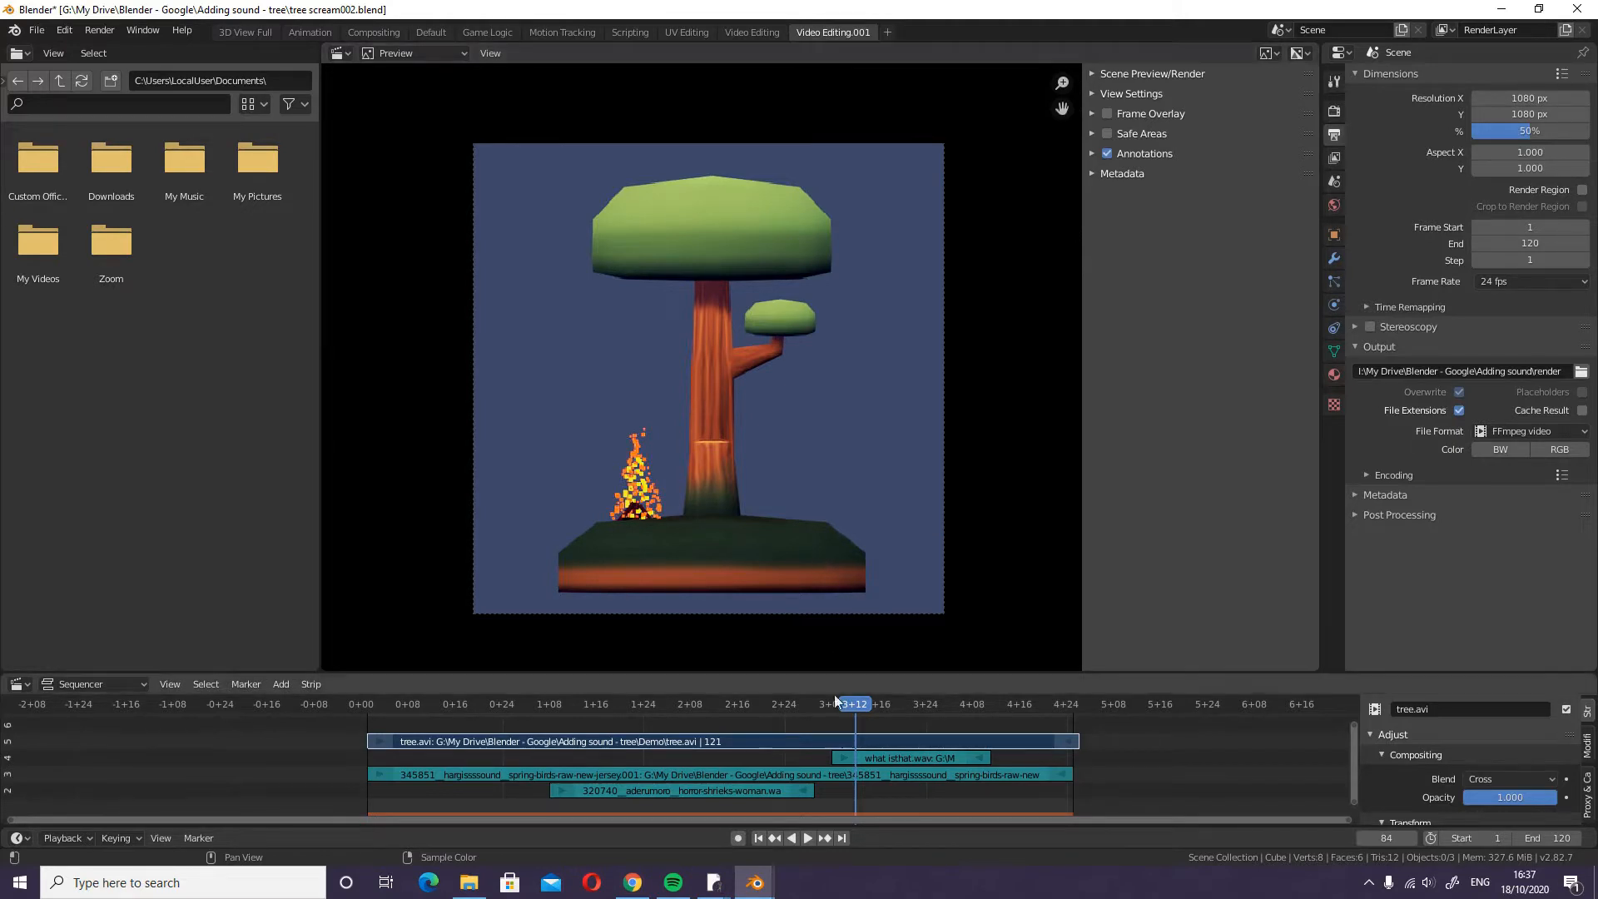
scroll(733, 371, down, 1)
scroll(733, 368, down, 1)
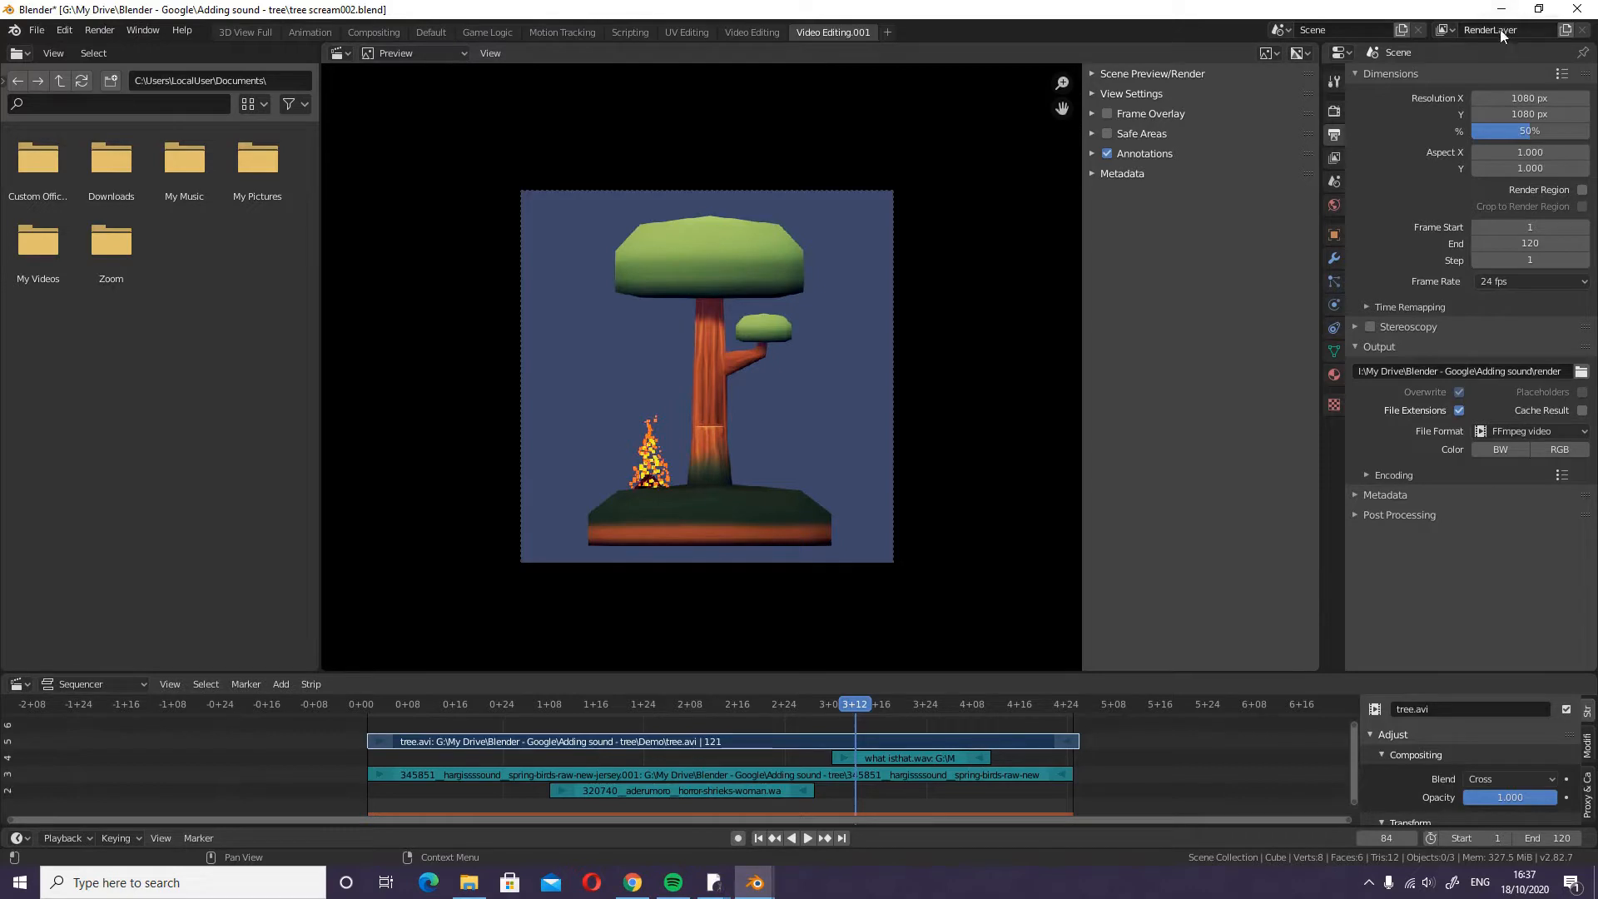
scroll(772, 372, up, 1)
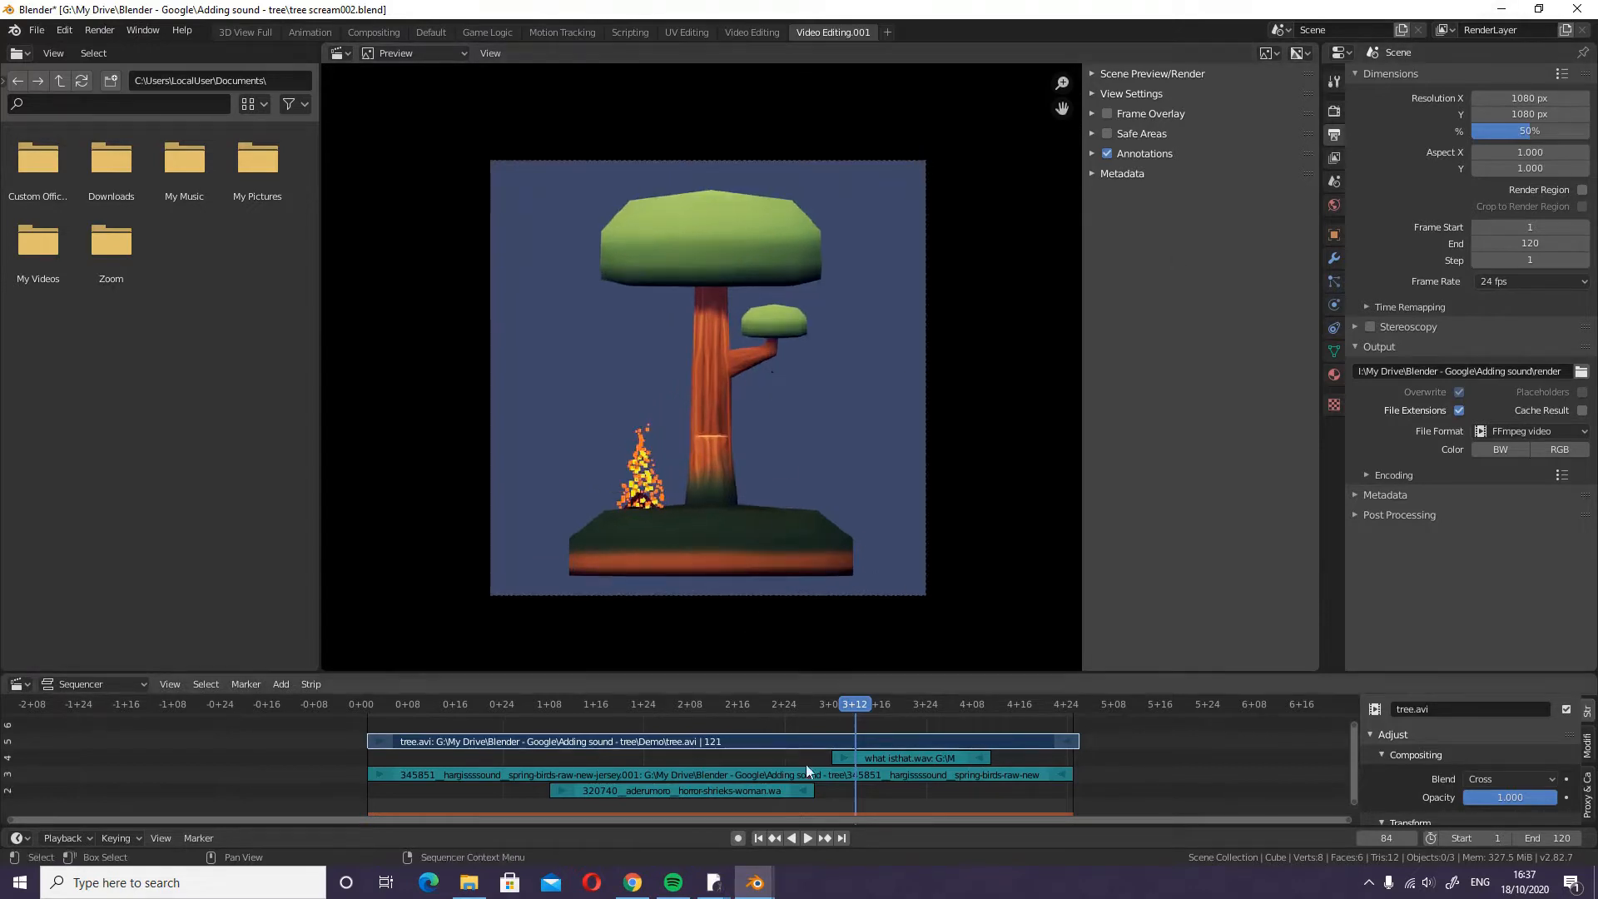
- Switch to the empty default Blender scene, set the front view and delete the default cube
mouse_move(755, 883)
mouse_move(893, 811)
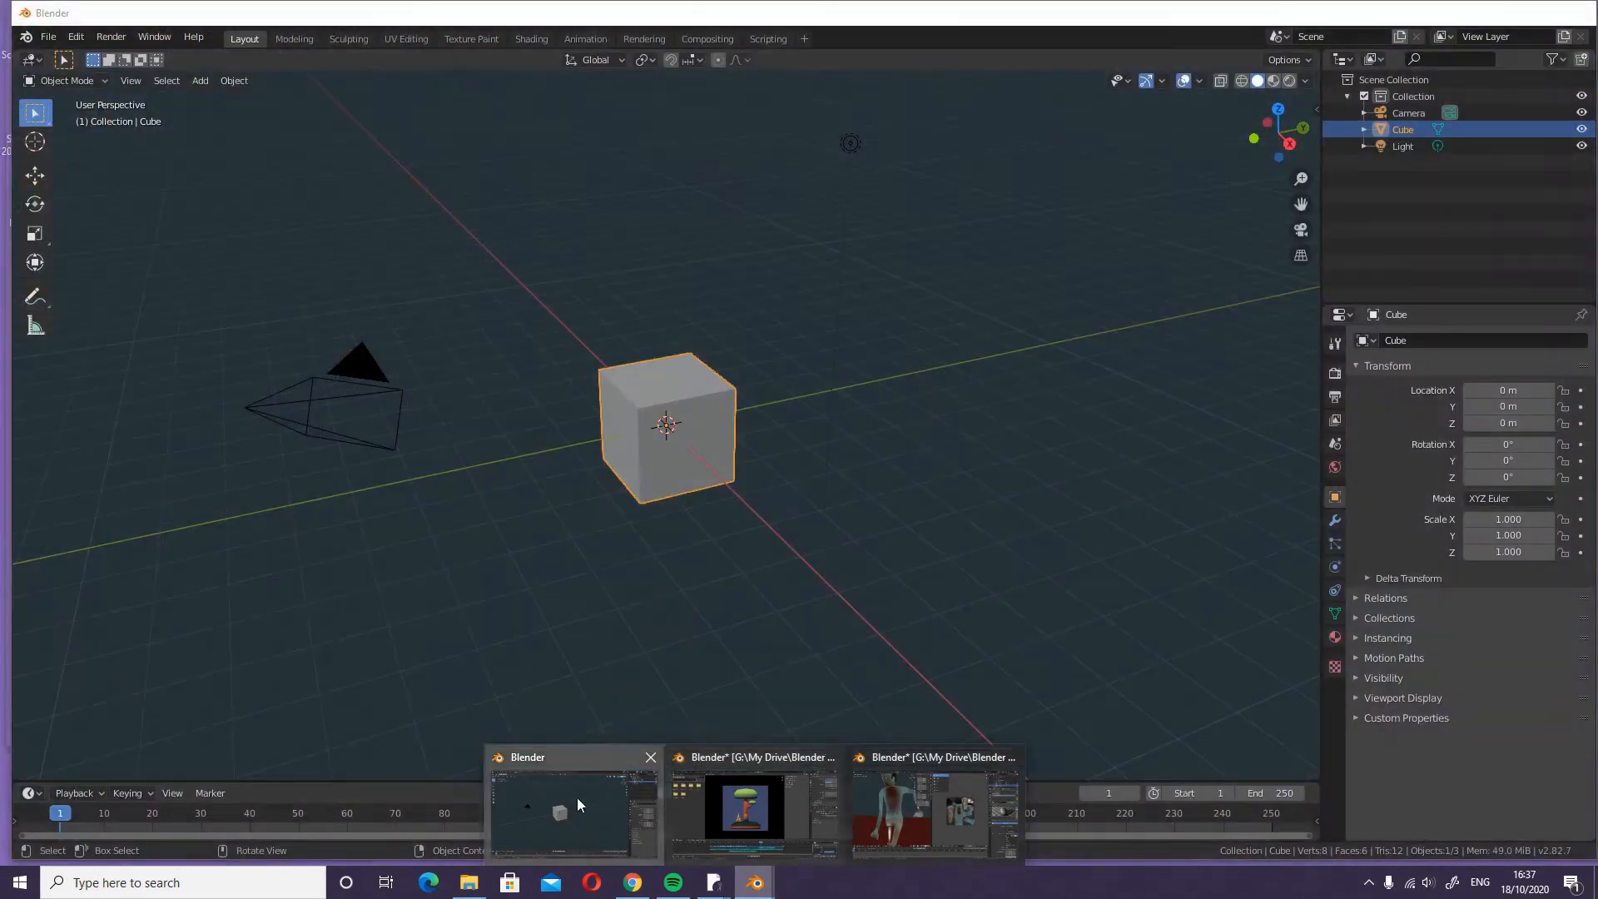
click(577, 797)
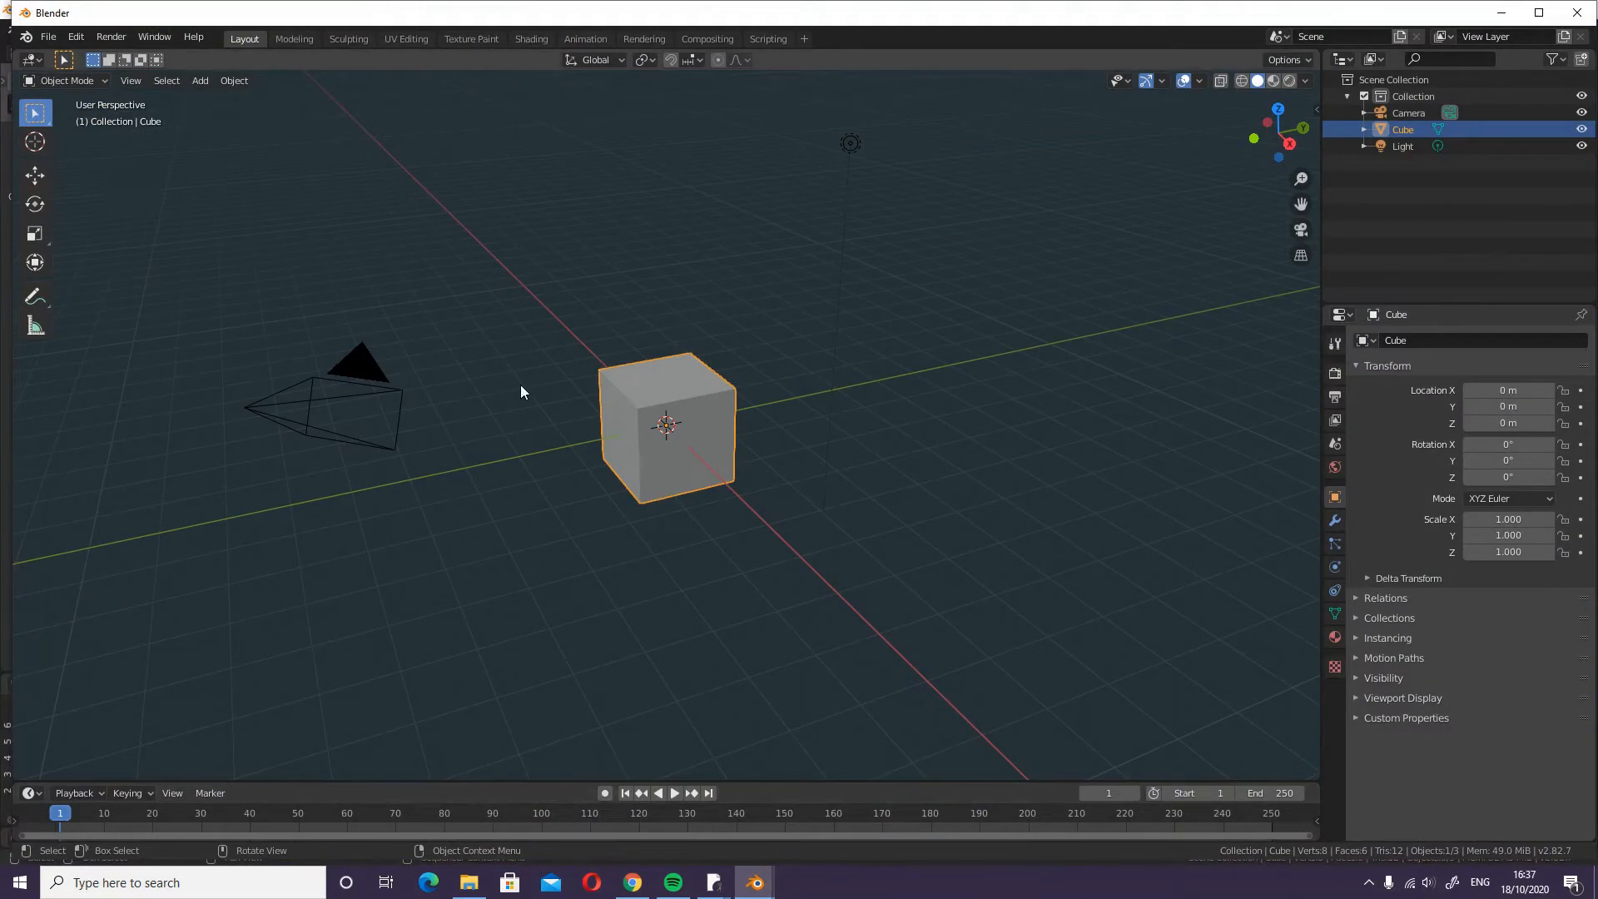
key(KP_1)
key(x)
click(538, 386)
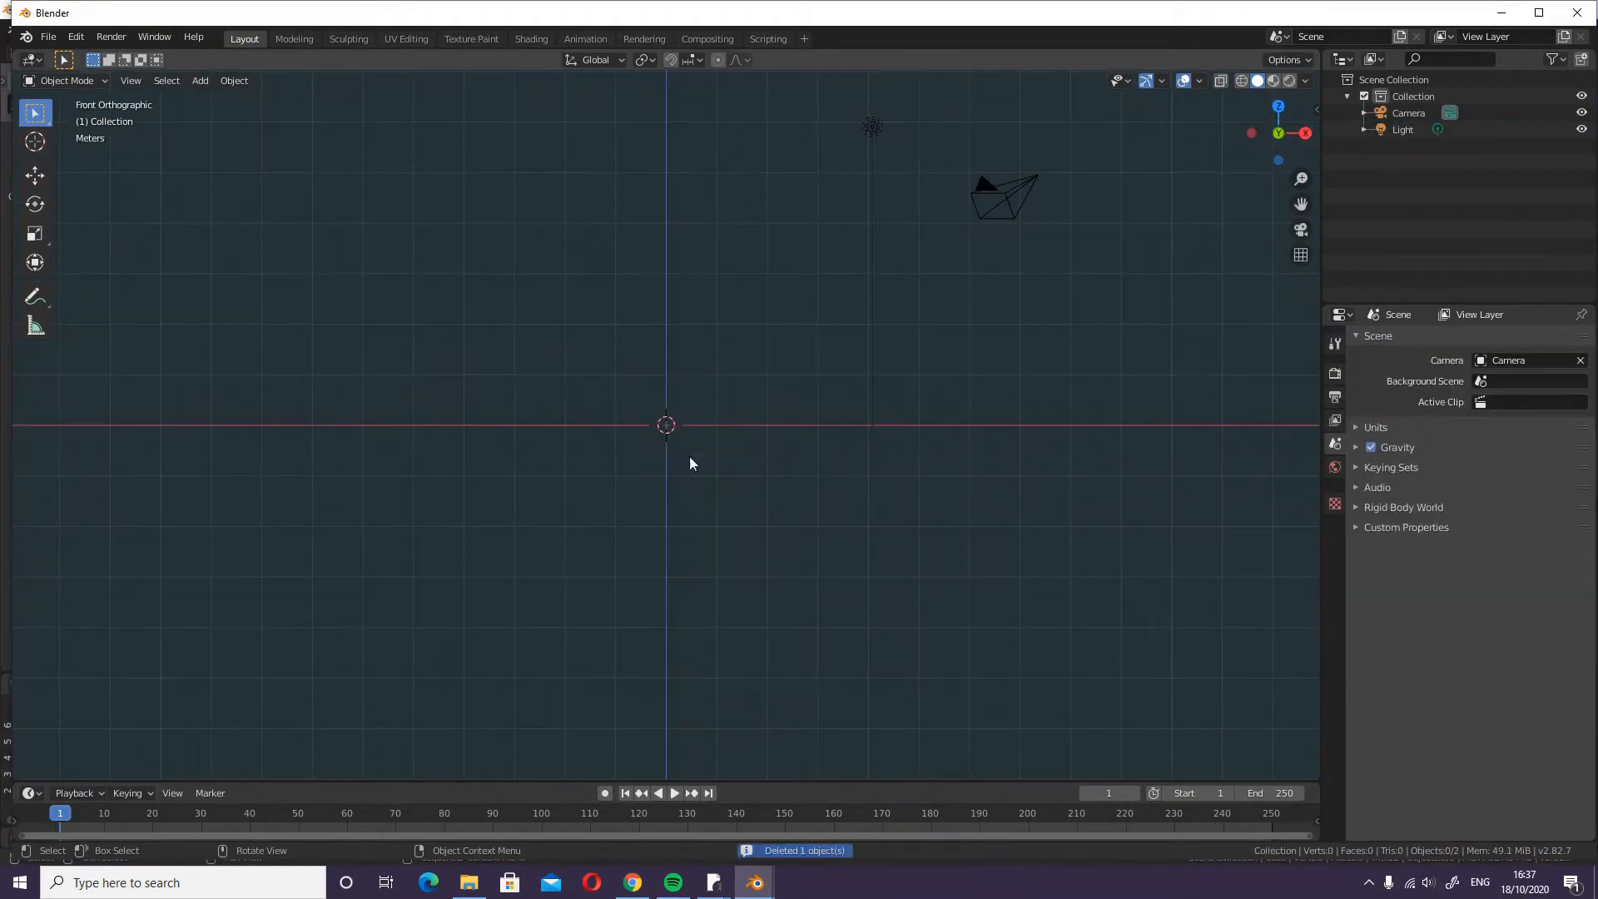
- Add a cylinder mesh at the origin with 8 vertices
key(shift+a)
mouse_move(781, 477)
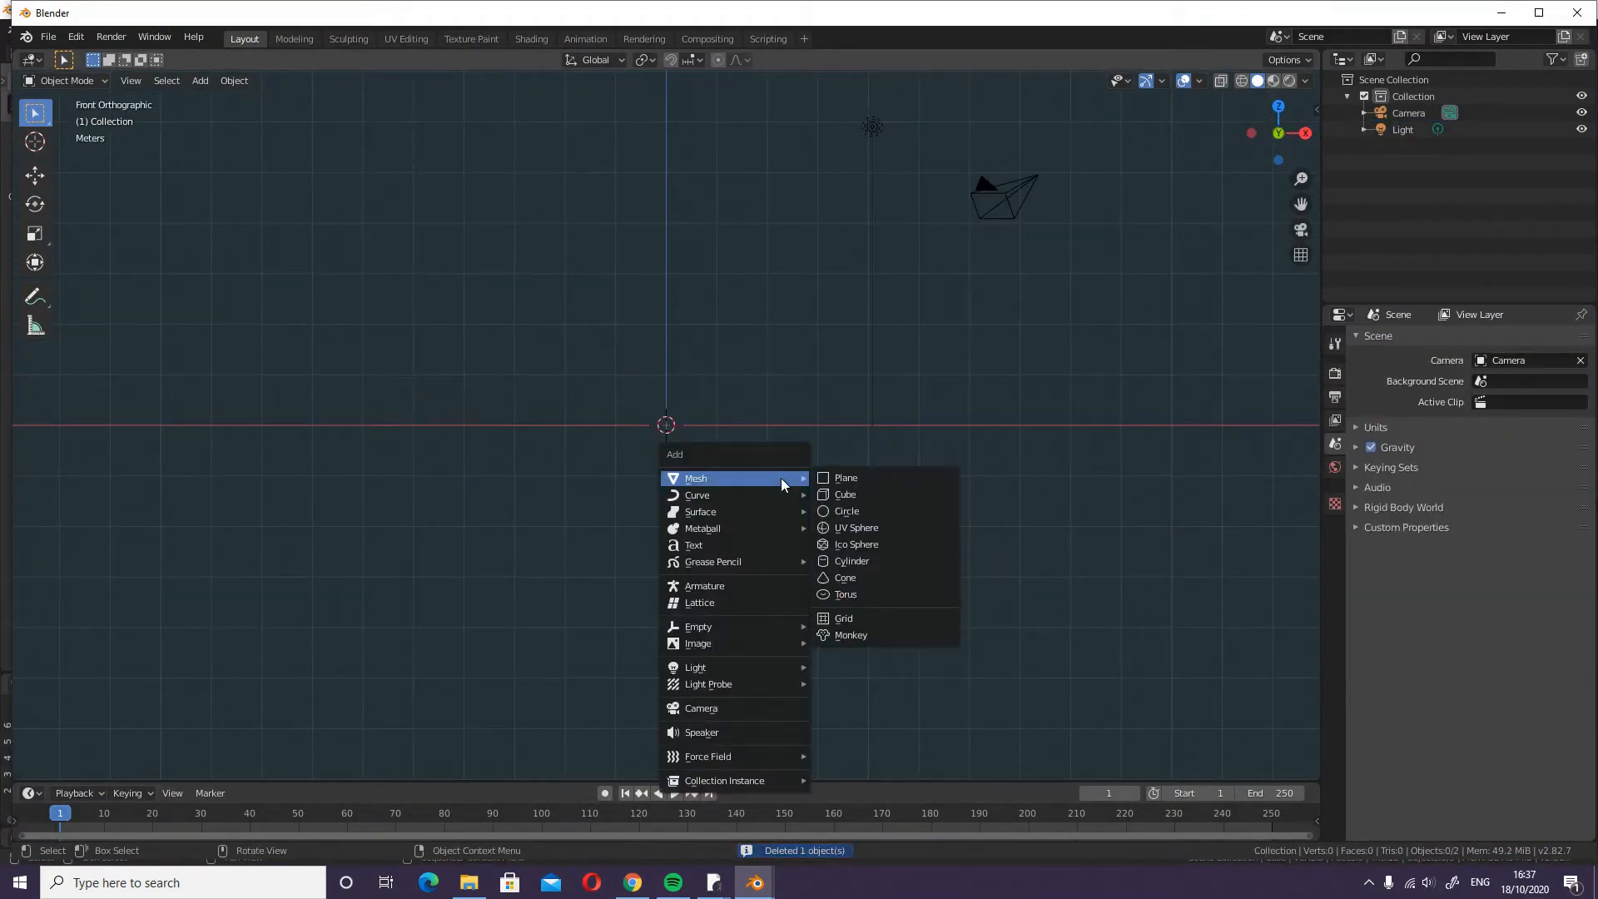
click(867, 556)
click(104, 774)
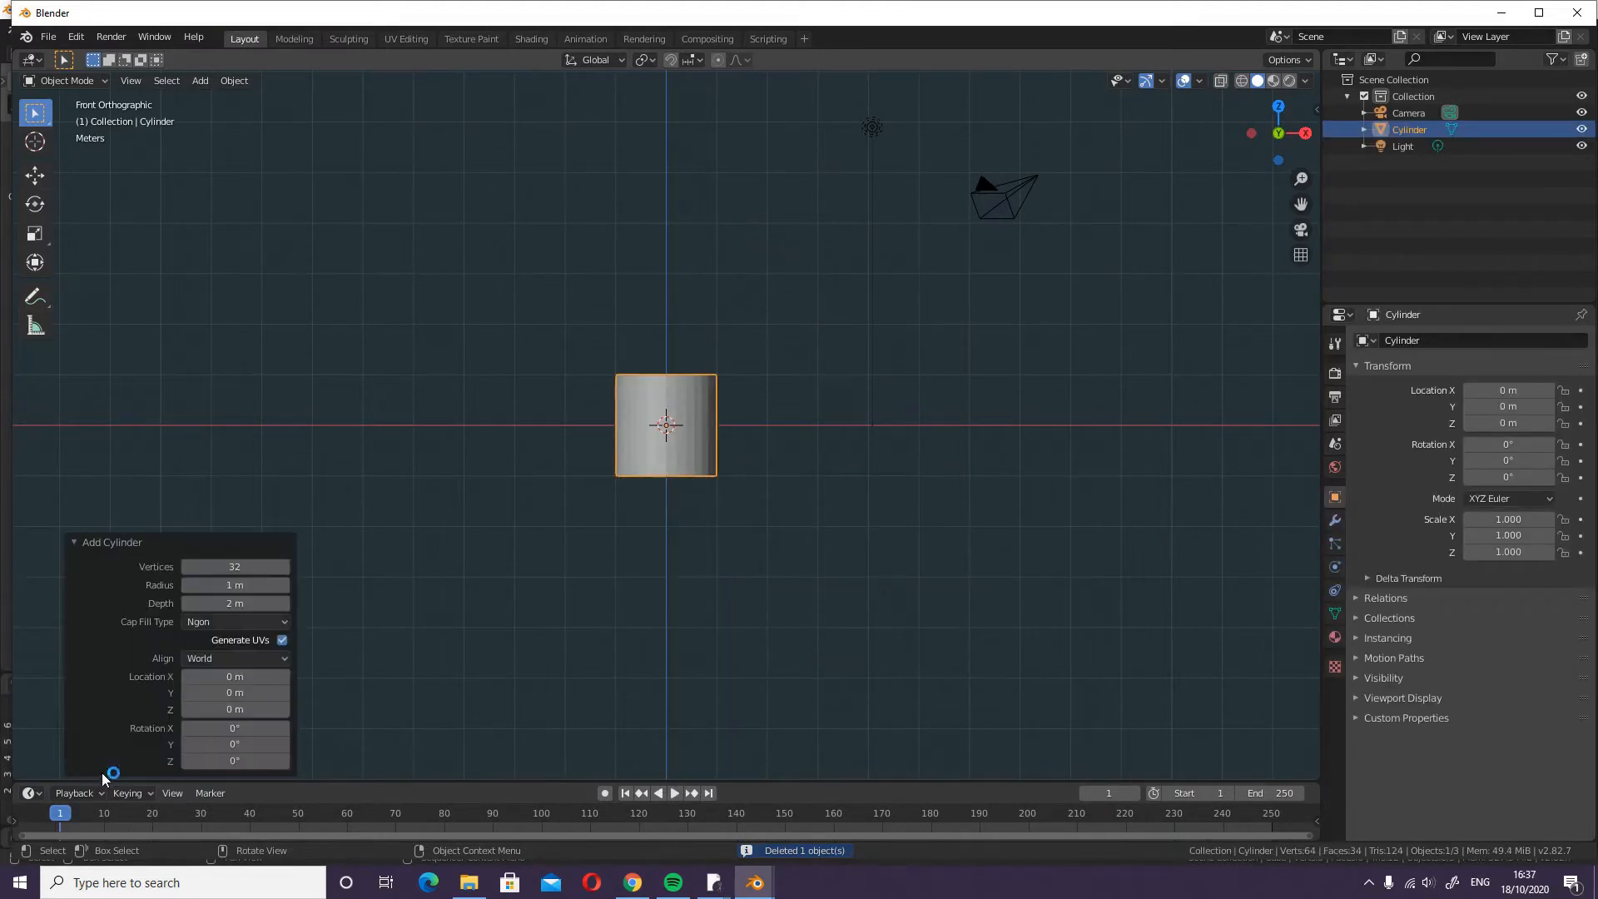
click(283, 566)
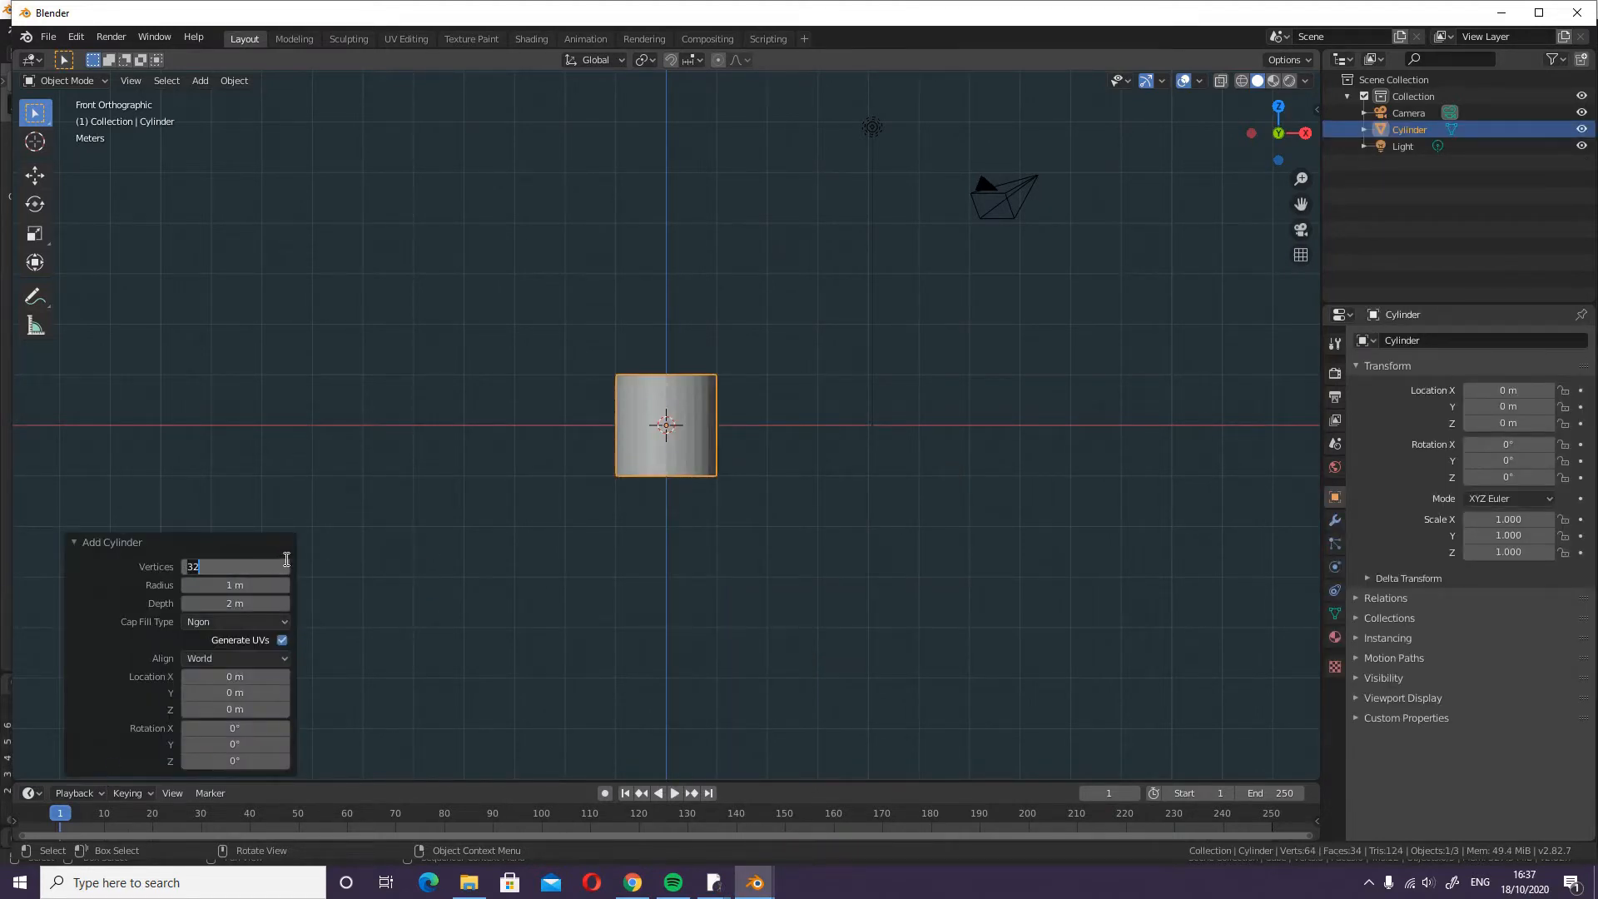
text(8)
key(Return)
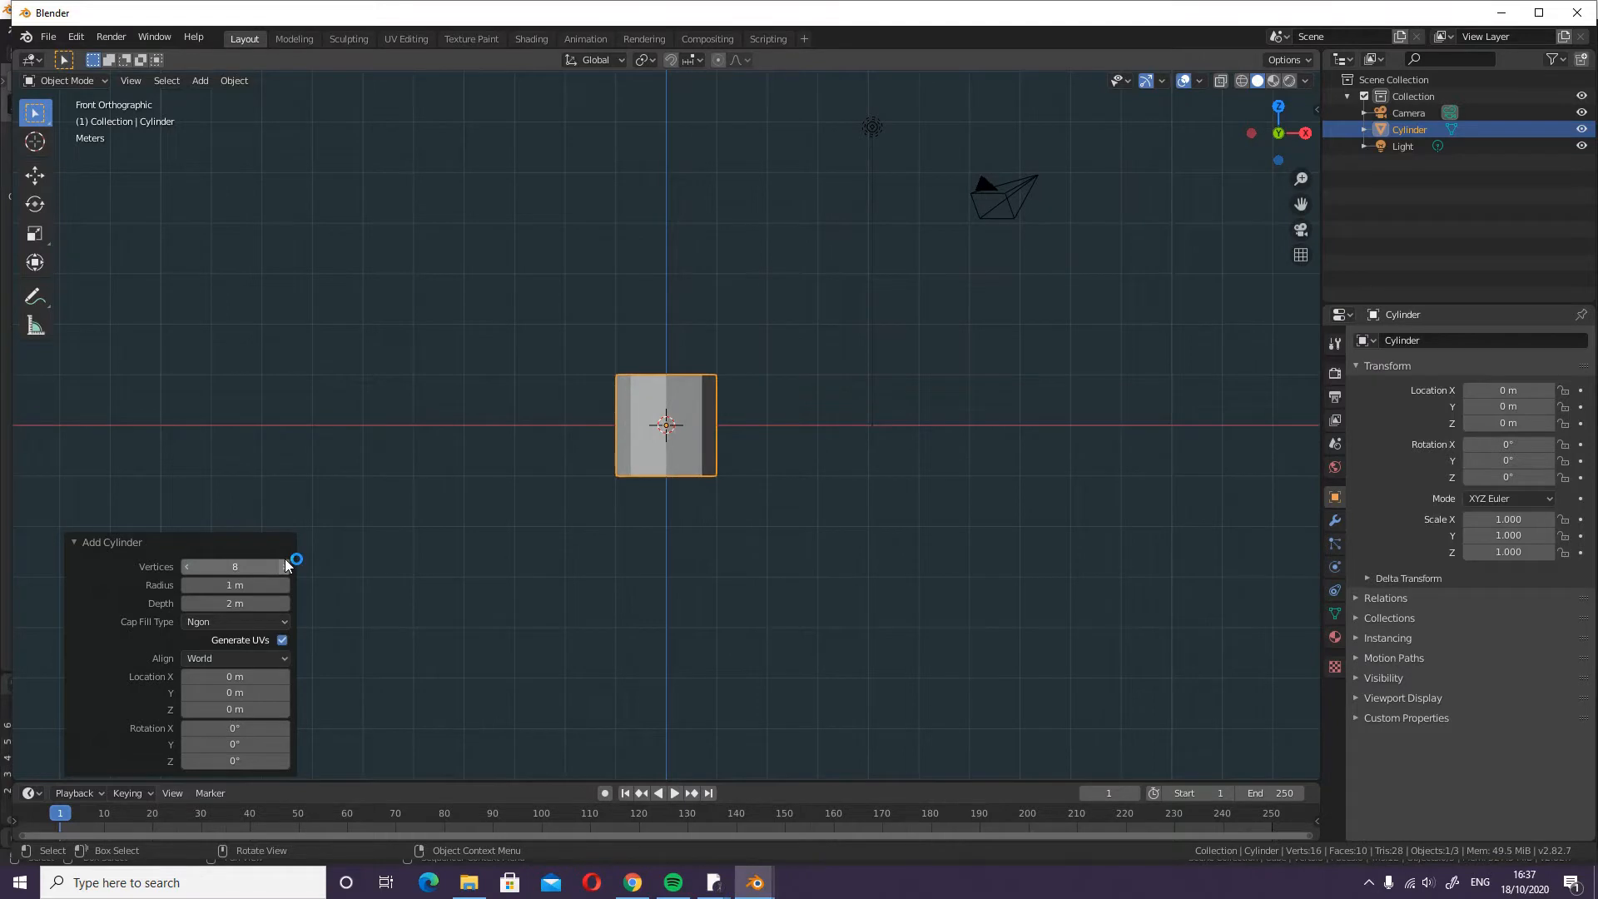
- In wireframe Edit Mode, raise the cylinder's top vertices about 6.59 m along Z to form a tall trunk
key(Tab)
shift+middle_drag(716, 432, 680, 531)
key(alt+a)
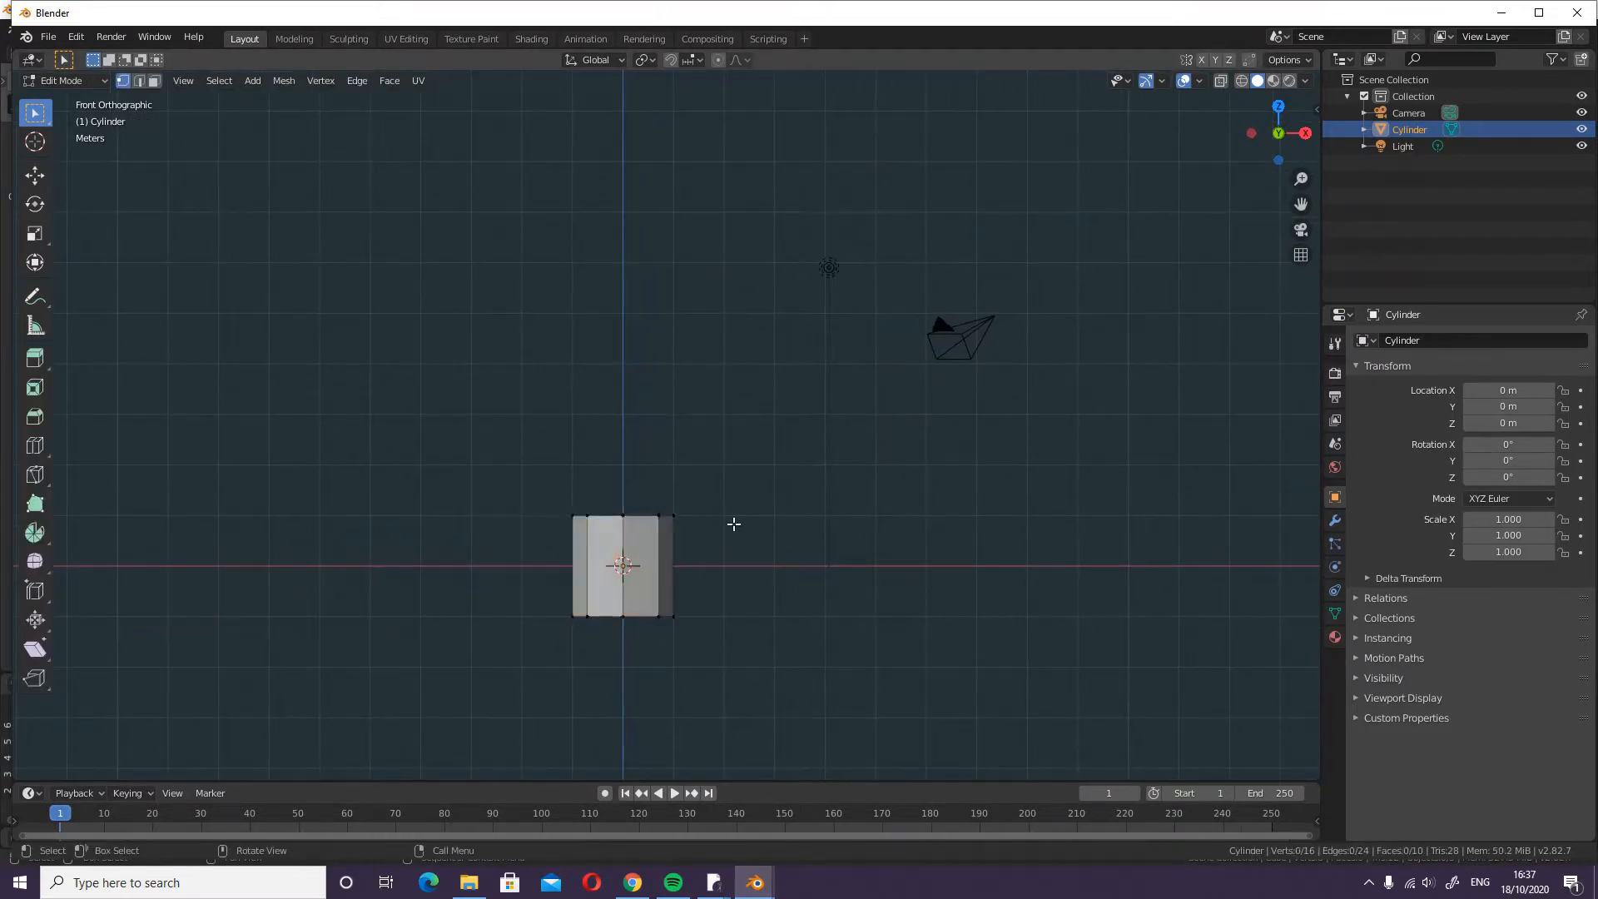
key(z)
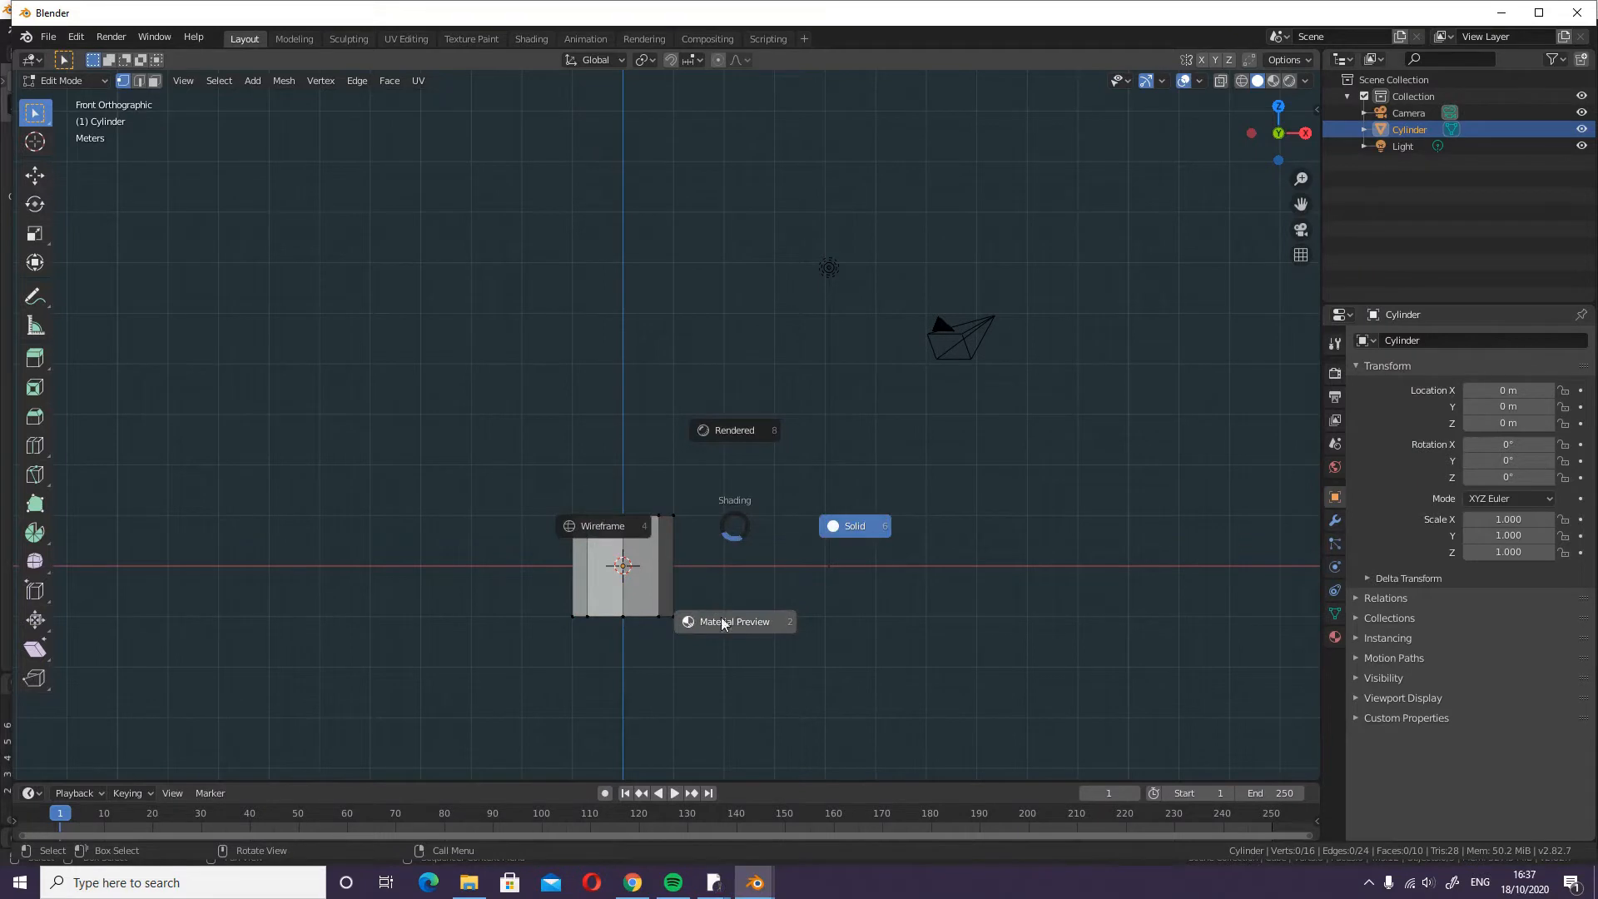
click(613, 529)
drag(745, 543, 508, 468)
shift+middle_drag(802, 435, 778, 573)
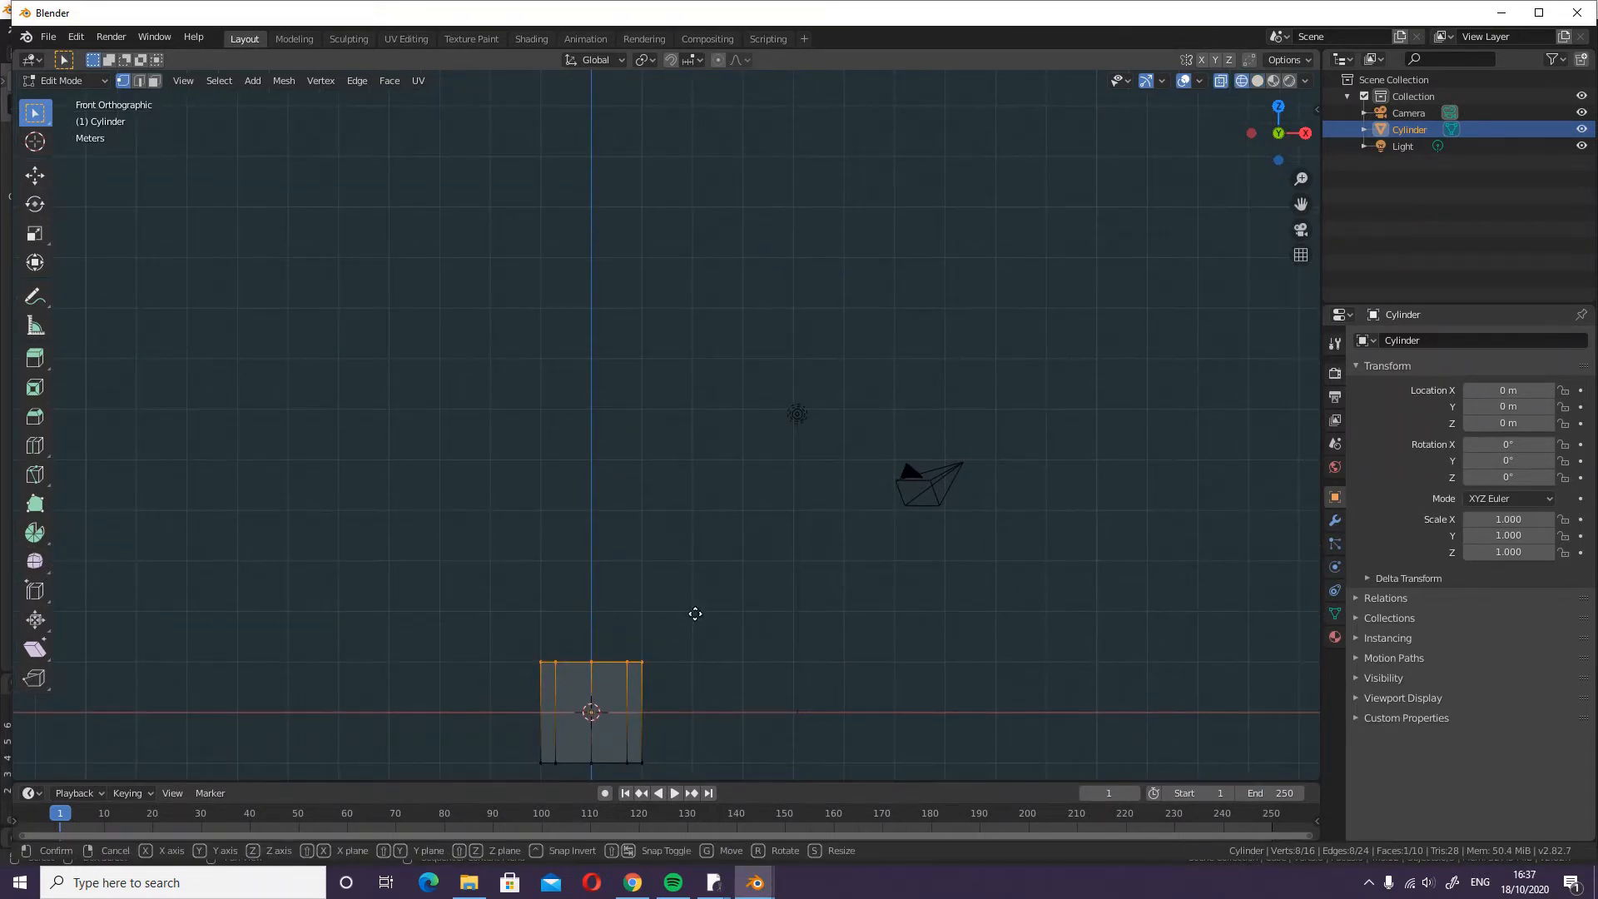
key(g)
key(z)
click(695, 282)
- Scale down the trunk's top ring of vertices to roughly half its width so the trunk tapers upward
key(s)
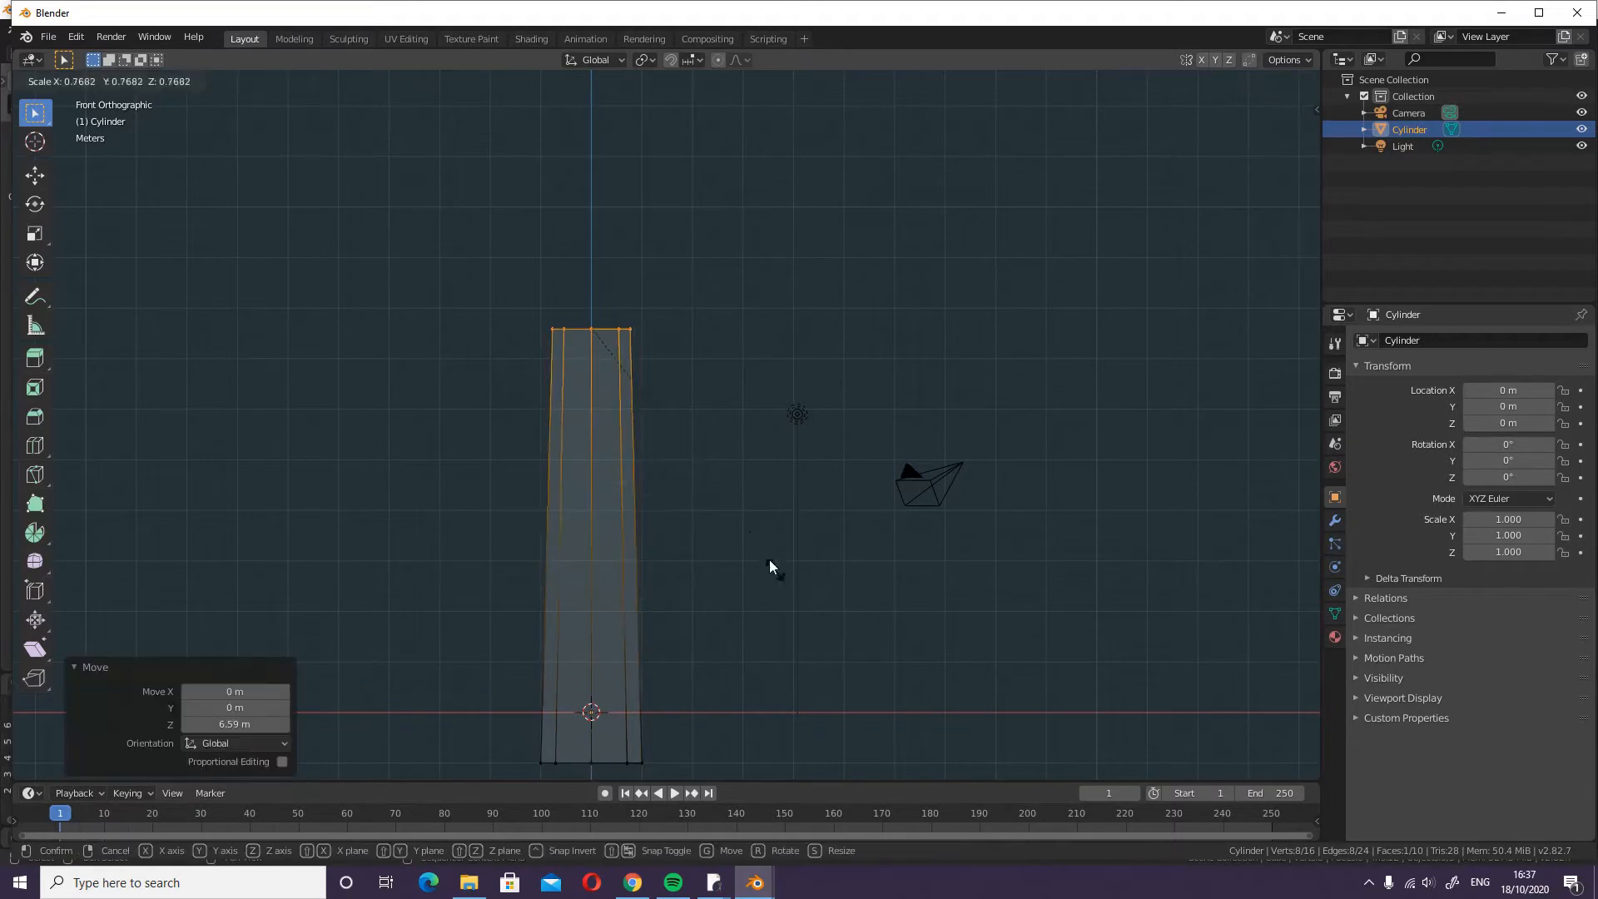
click(716, 475)
key(Tab)
key(Tab)
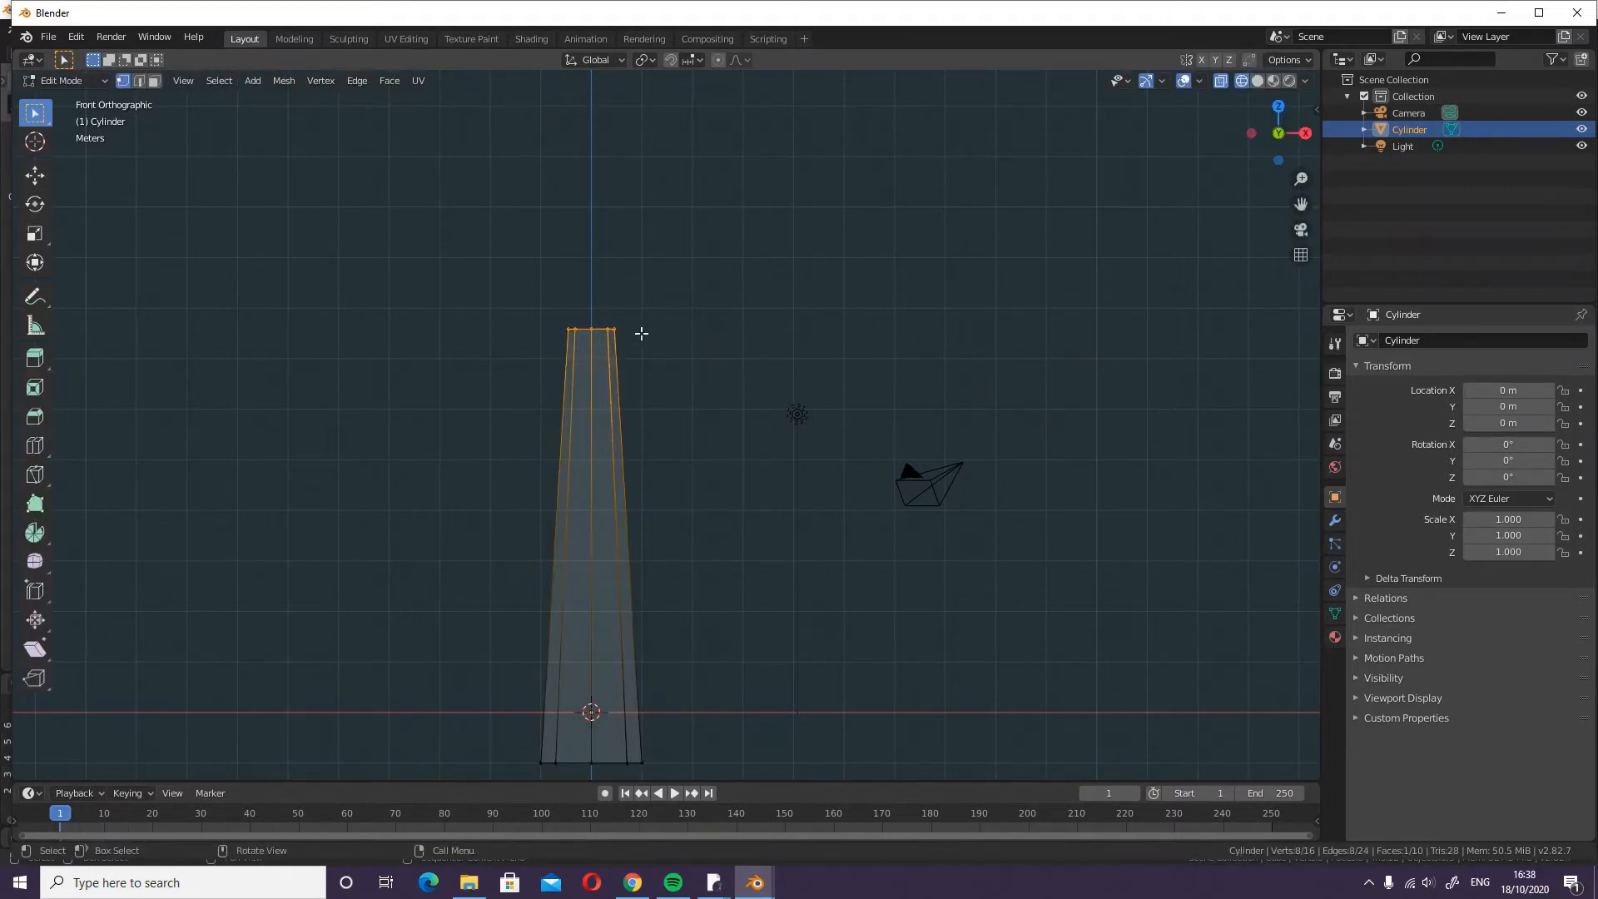
- Snap the 3D cursor to the trunk's selected top vertices and return to Object Mode
key(shift+s)
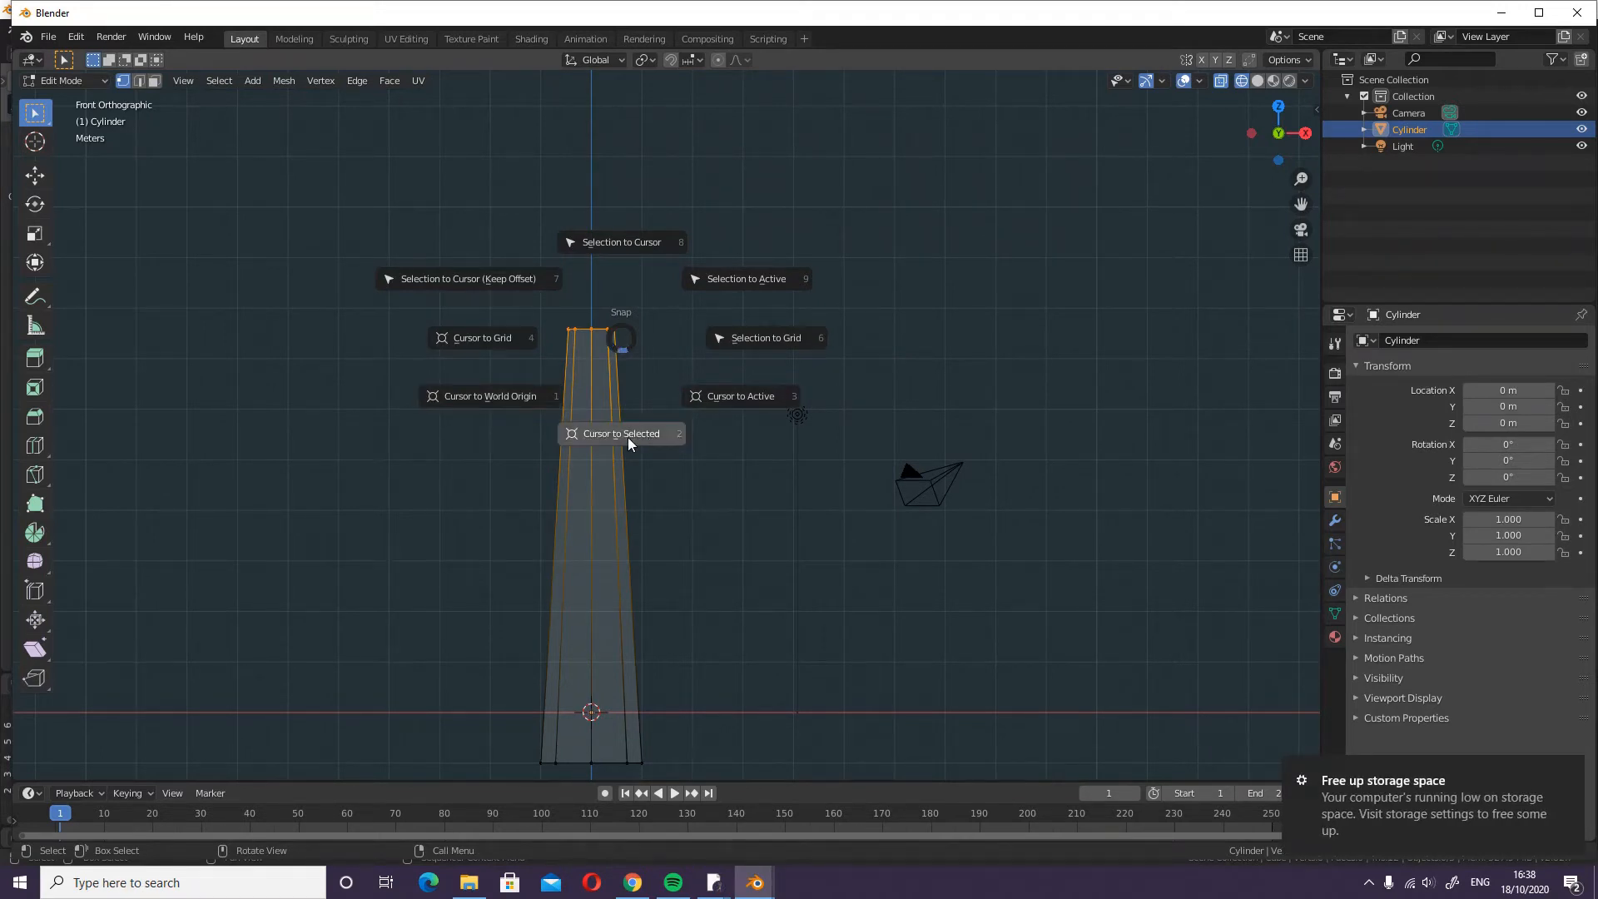
click(627, 441)
key(Tab)
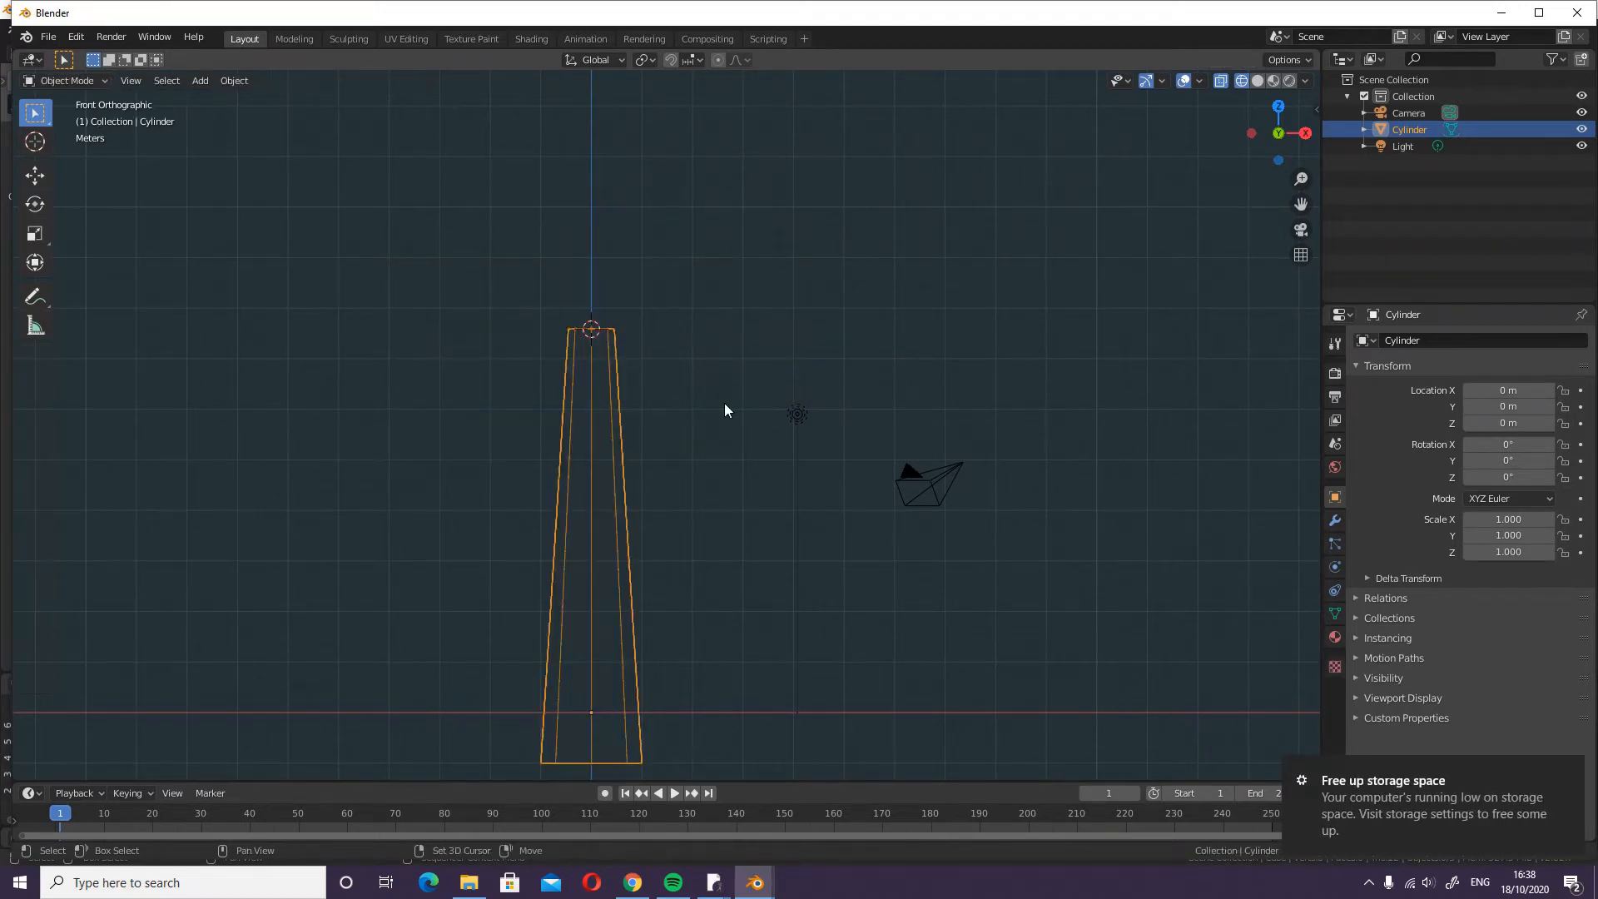
- Add a cube at the 3D cursor on the trunk's top, scaled to about 4.188 in X and Y and 2.058 in Z
key(shift+a)
mouse_move(725, 403)
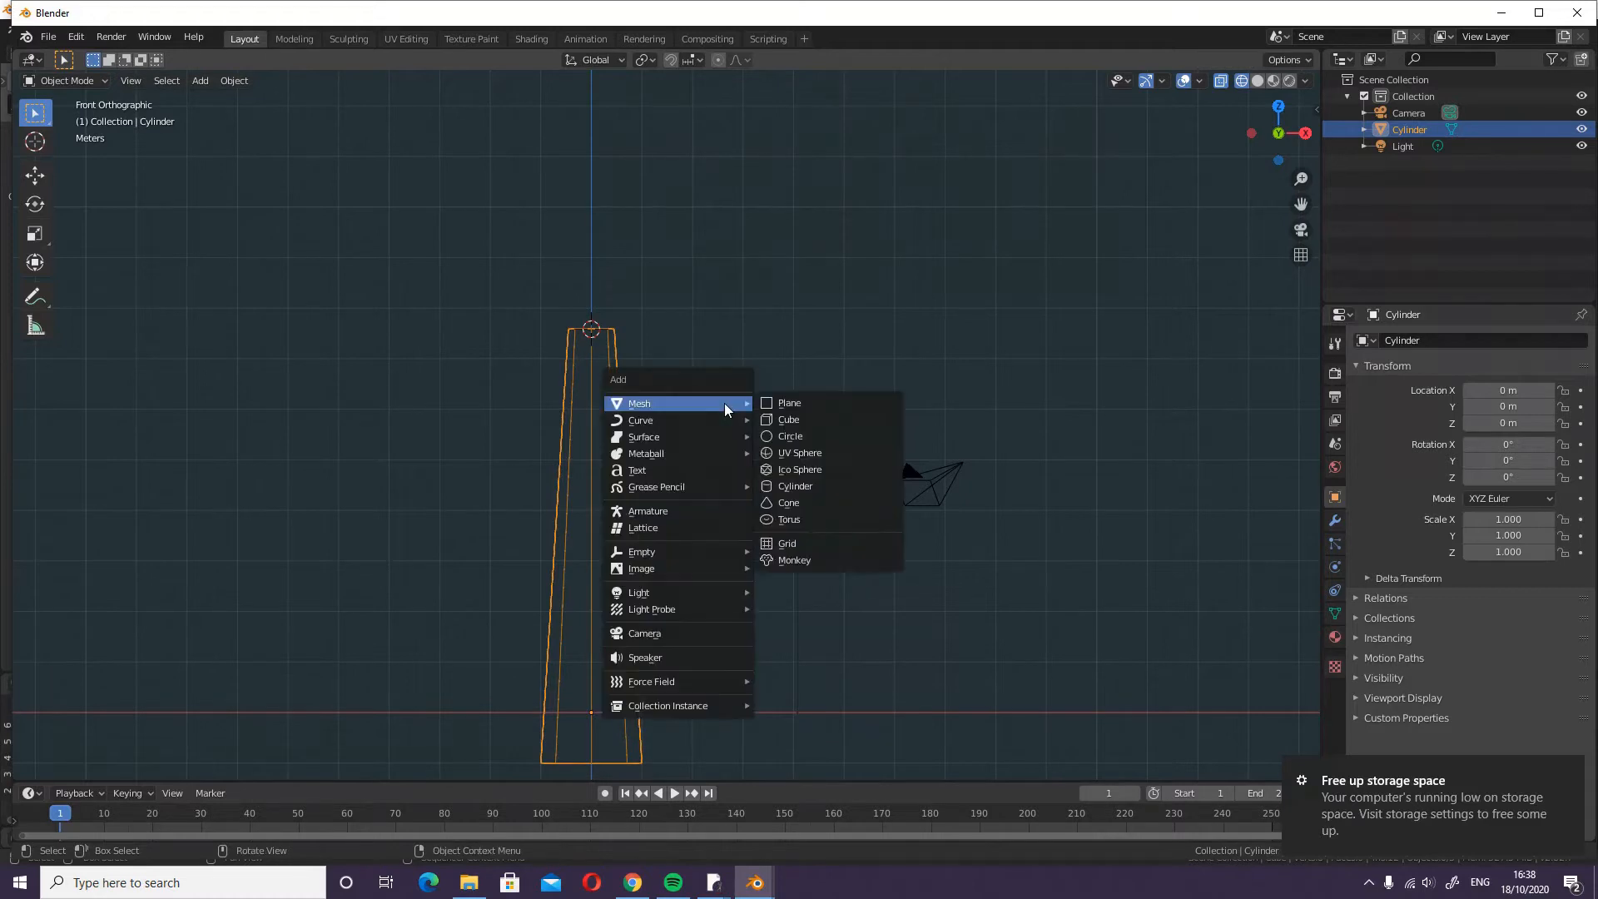
click(792, 419)
key(s)
key(z)
click(757, 524)
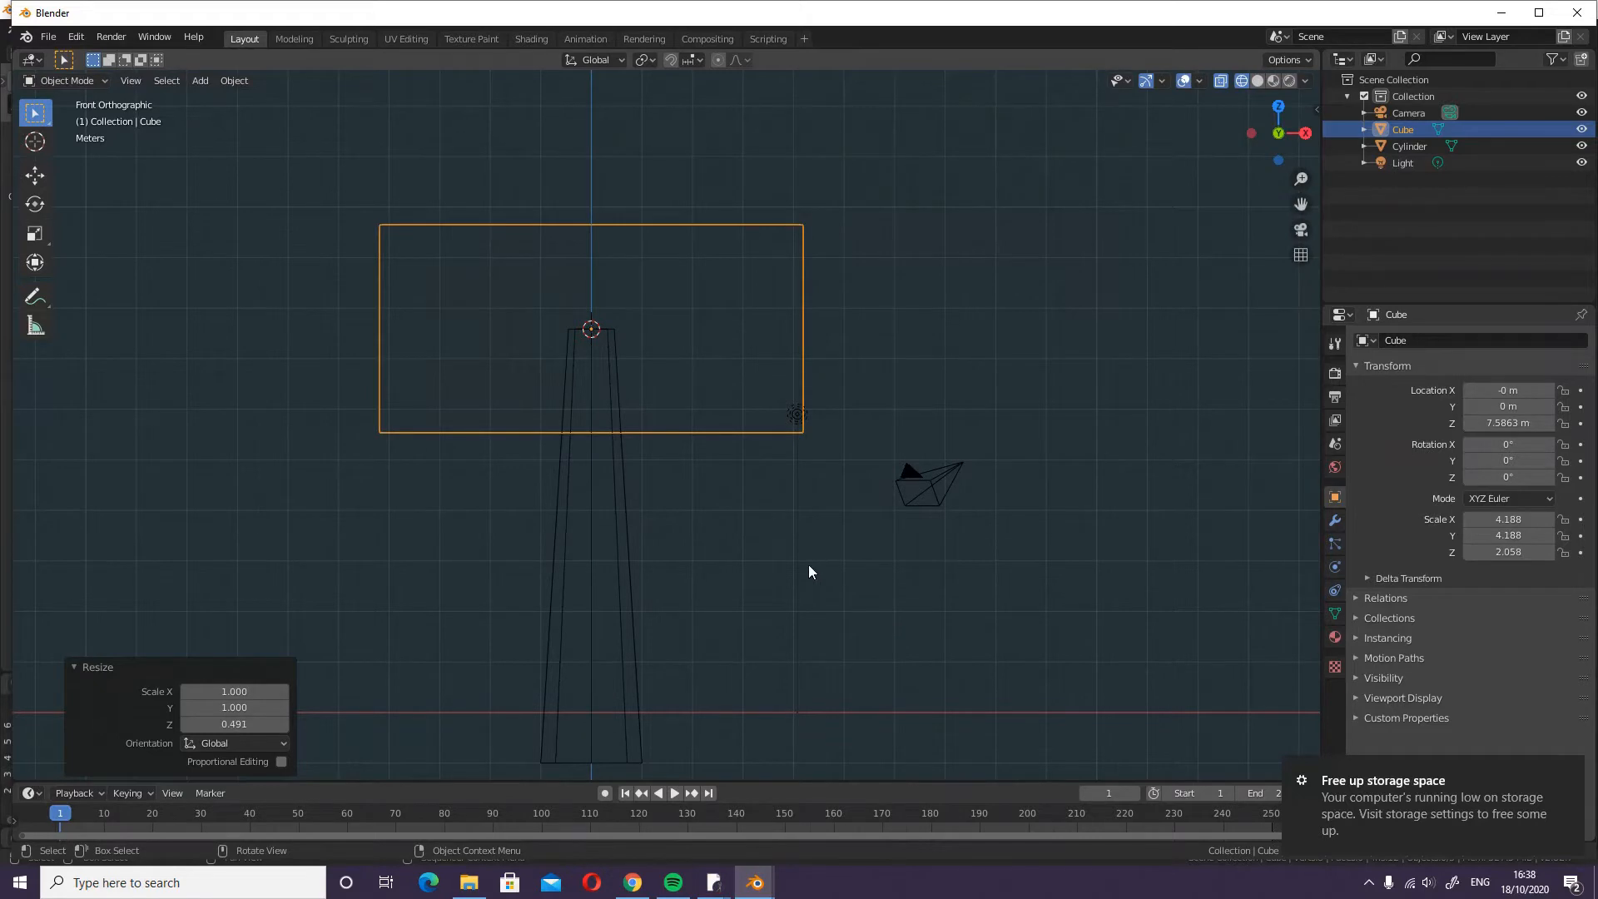
- Switch the viewport to solid shading and add a Subdivision Surface modifier to the cube
key(z)
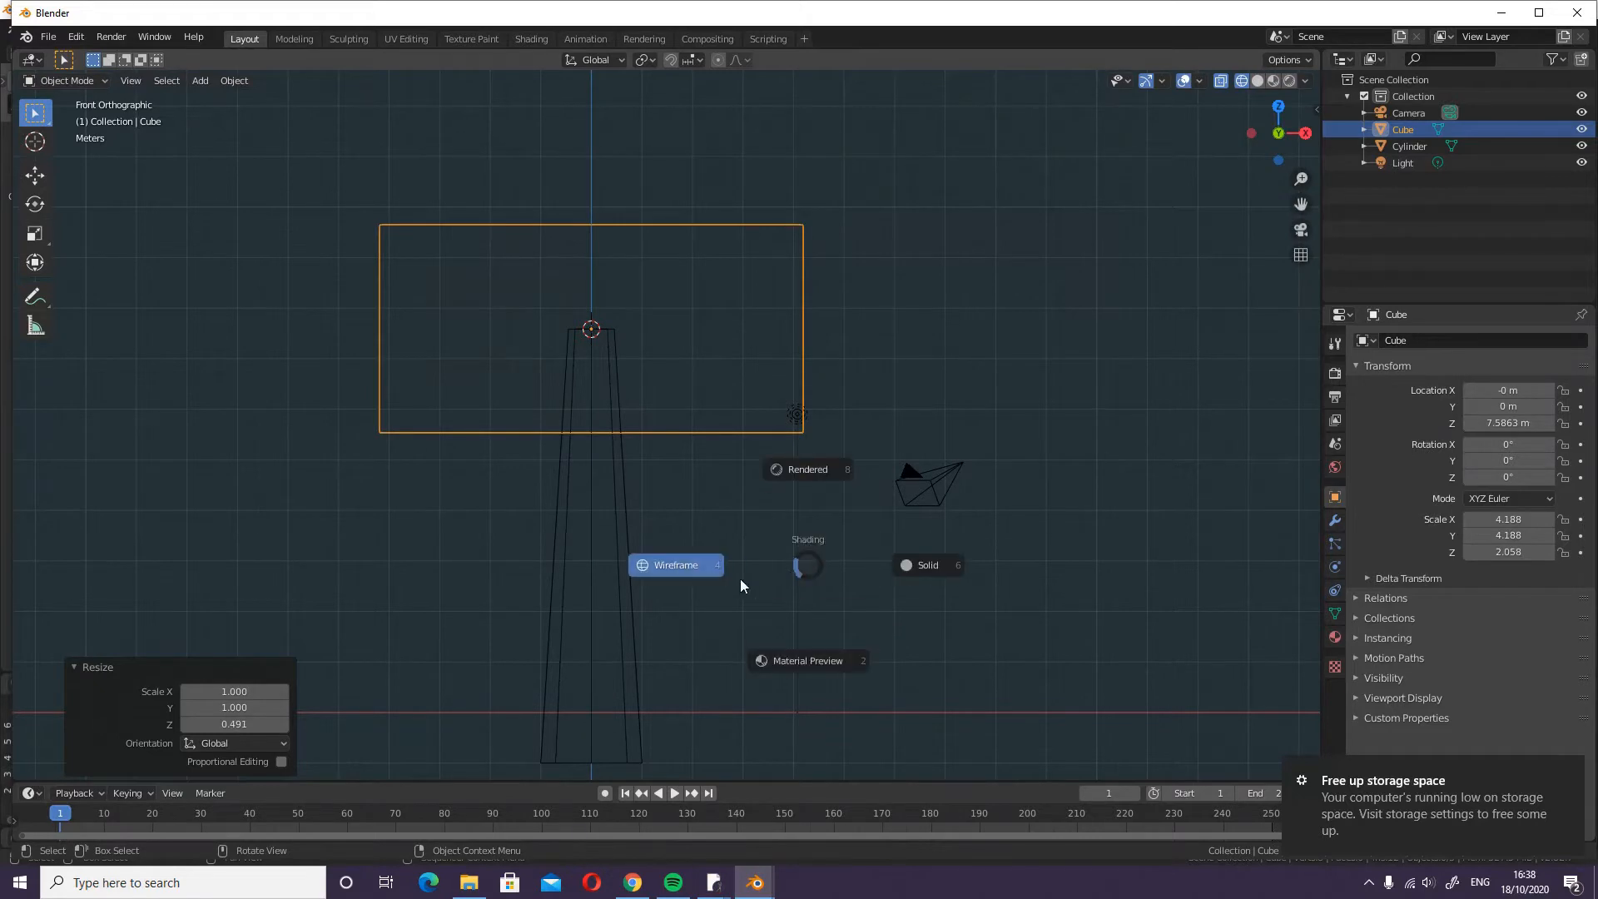
click(934, 571)
click(1335, 521)
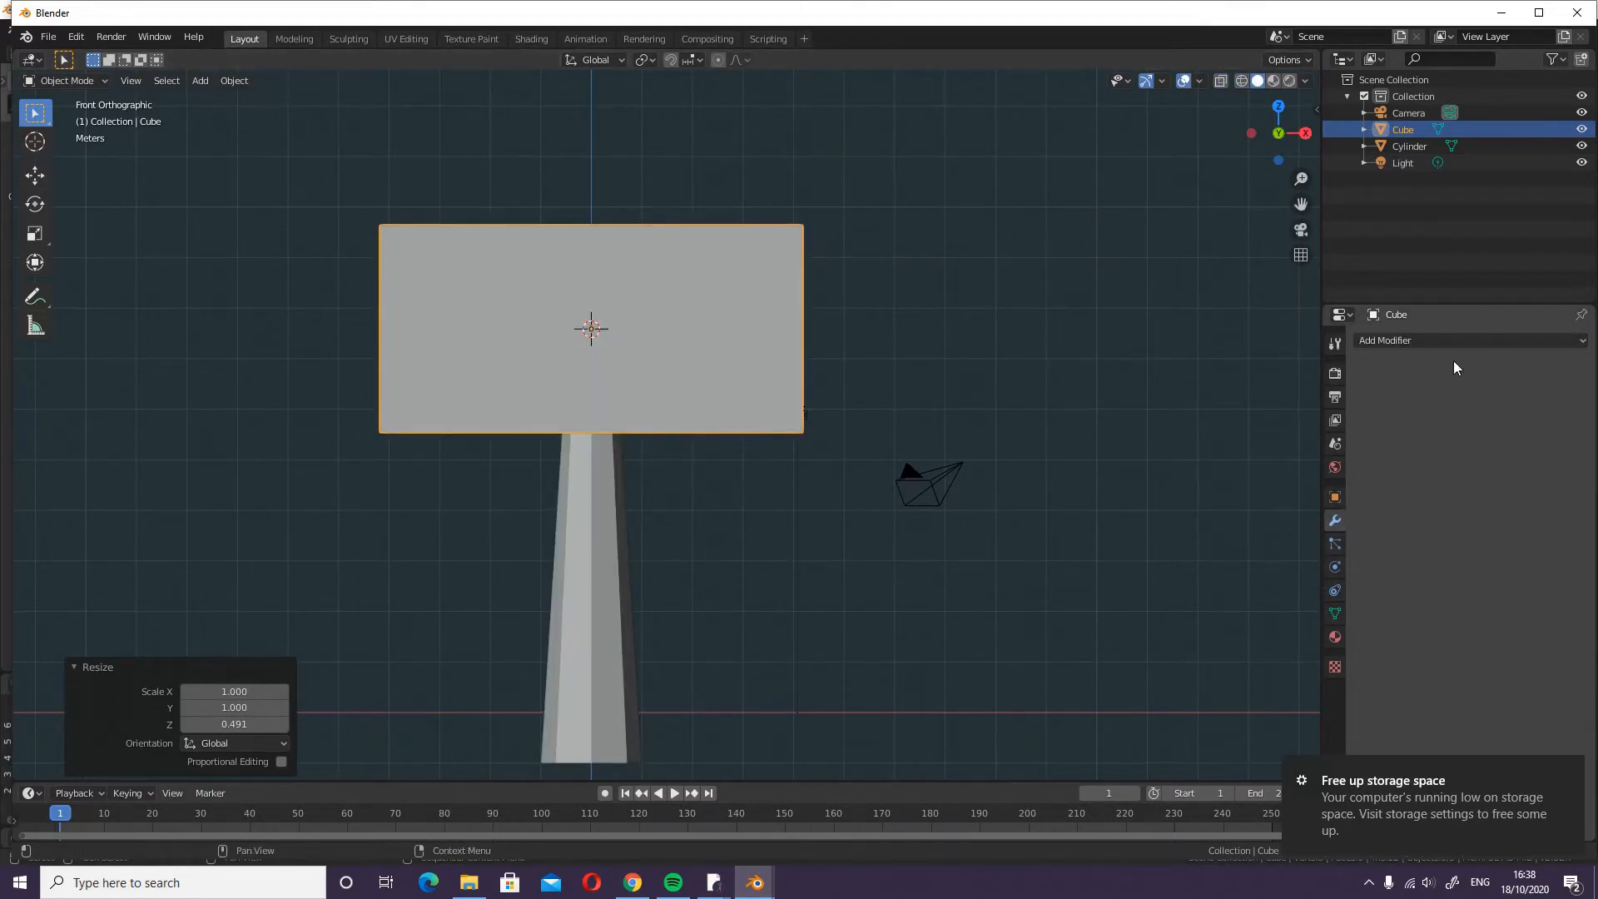
click(1448, 340)
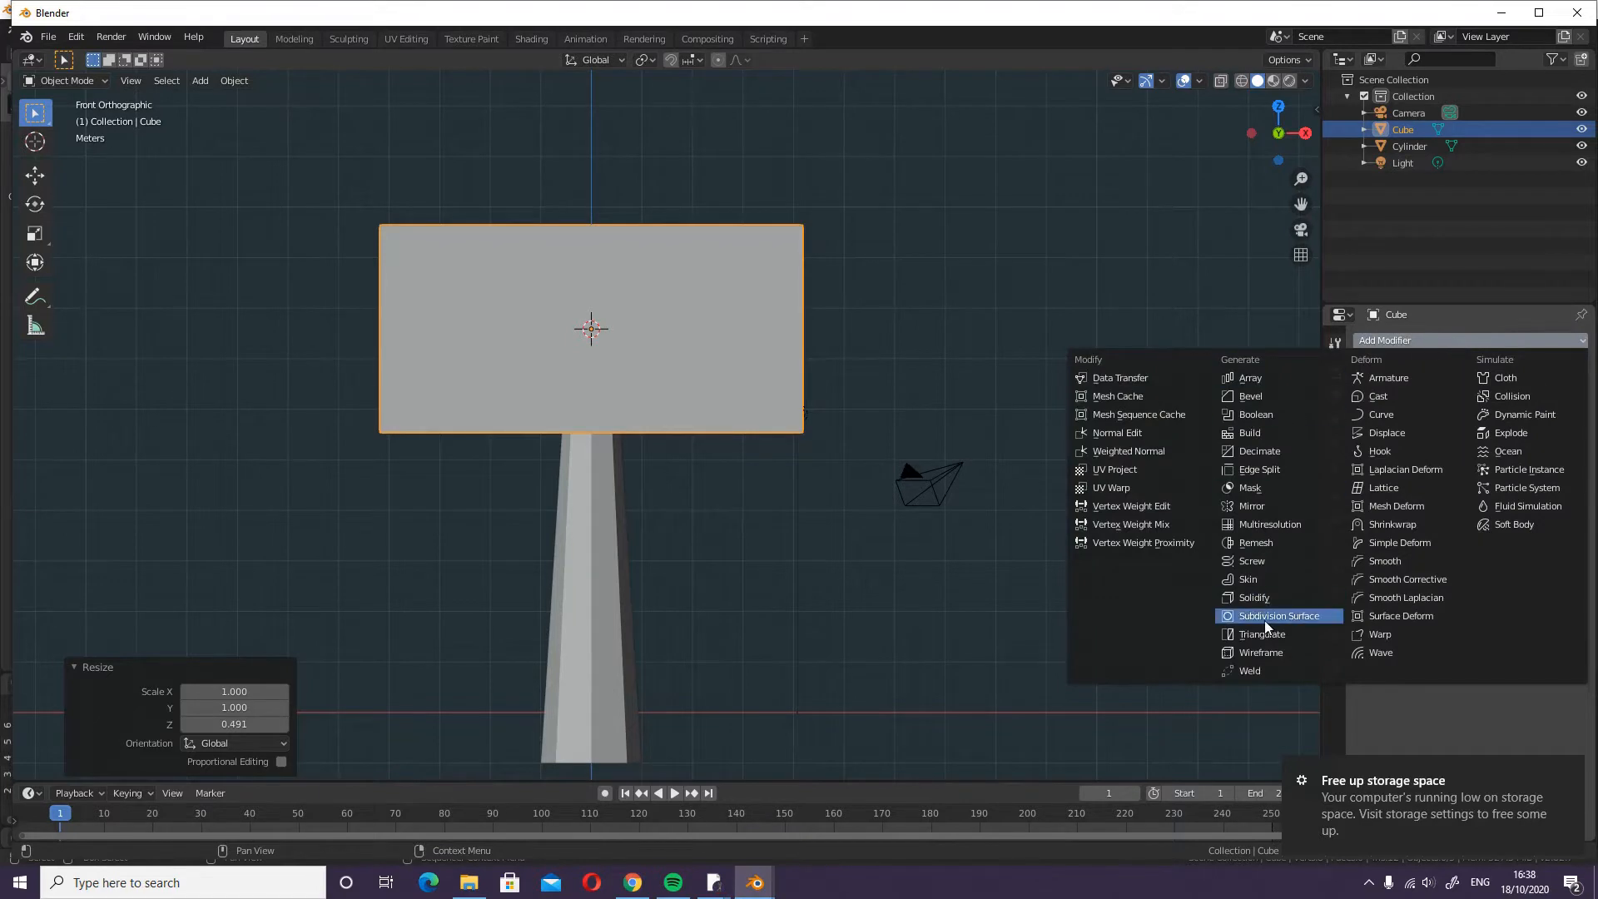
click(1166, 610)
- Add a horizontal loop cut to the cube and slide it close to the bottom edge to flatten the foliage's underside
key(Tab)
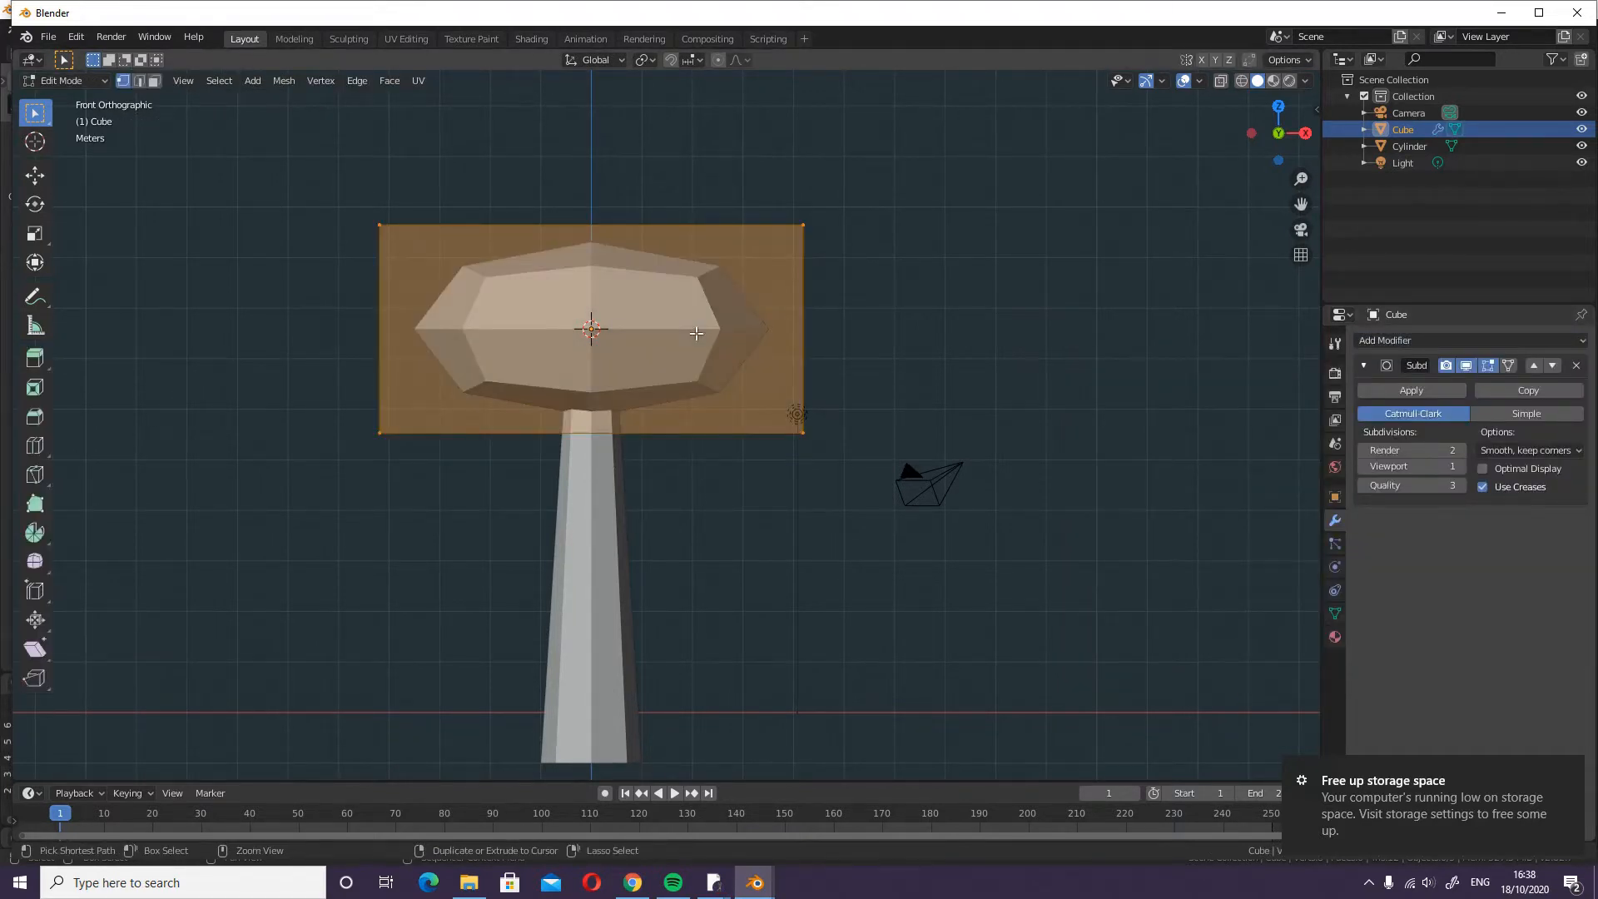
key(ctrl+r)
click(808, 328)
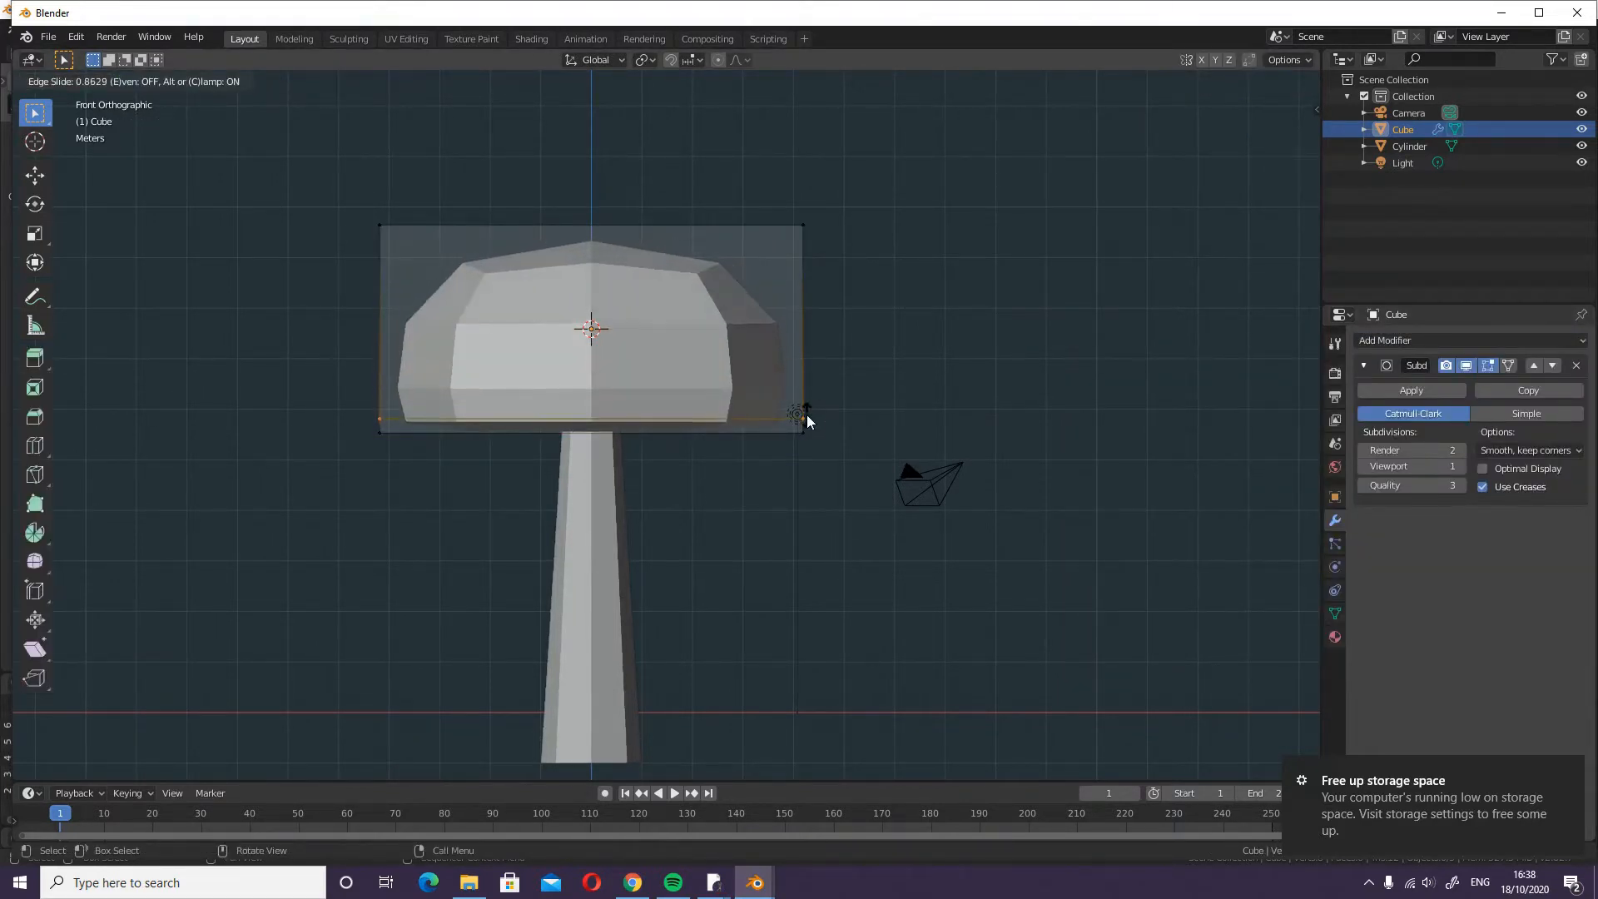
click(809, 406)
key(Tab)
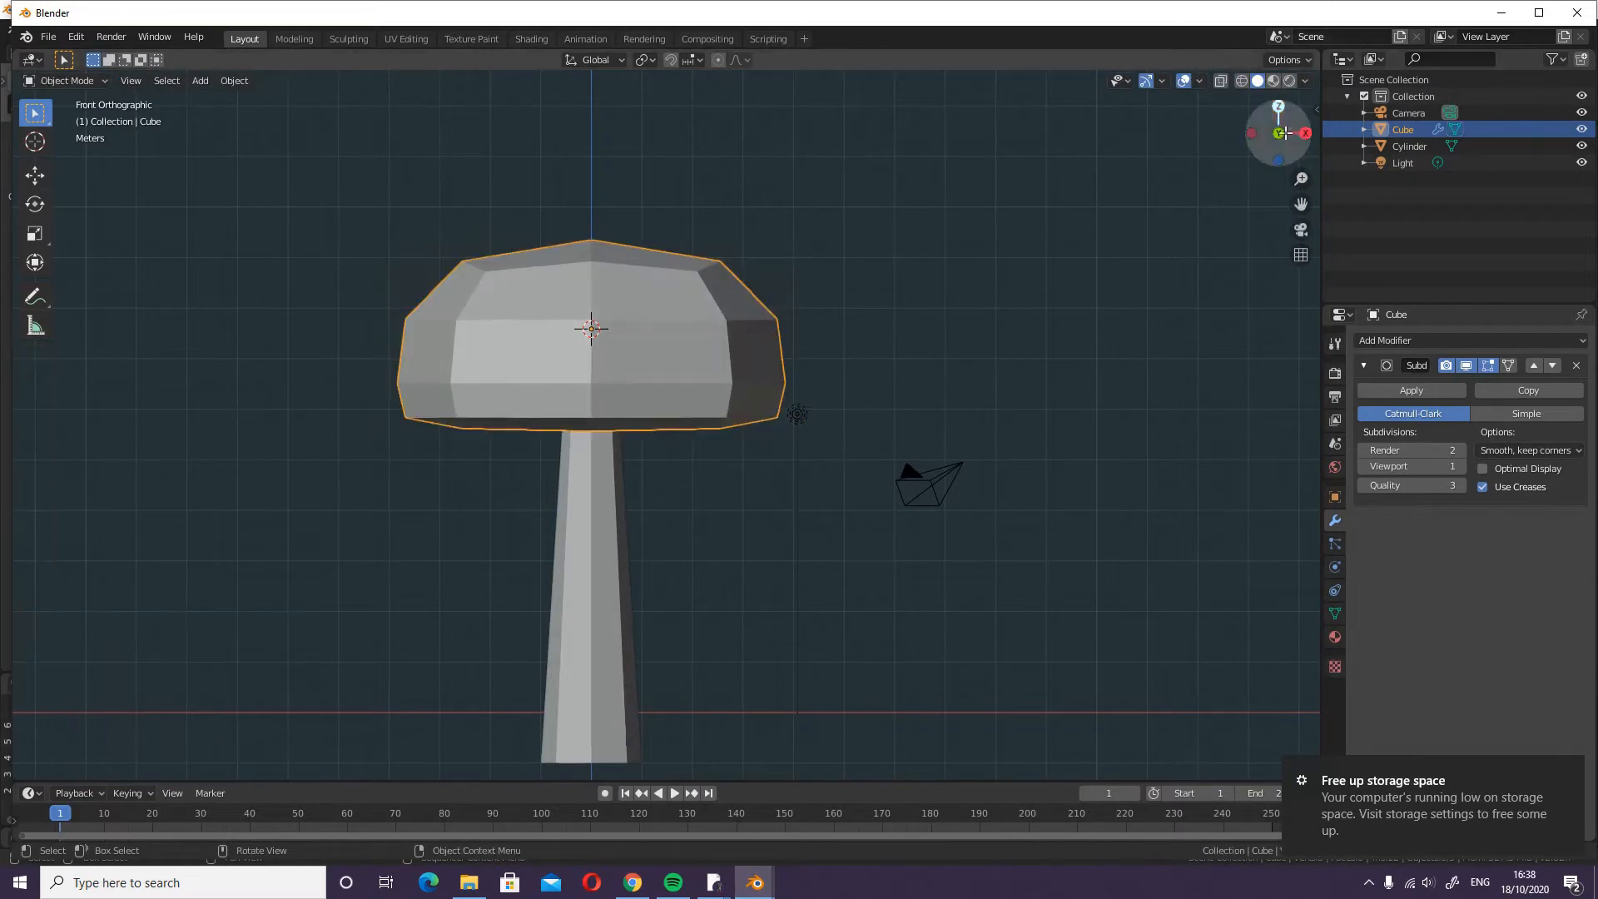
- Turn on the Screencast Keys display from the viewport sidebar and collapse its settings
key(n)
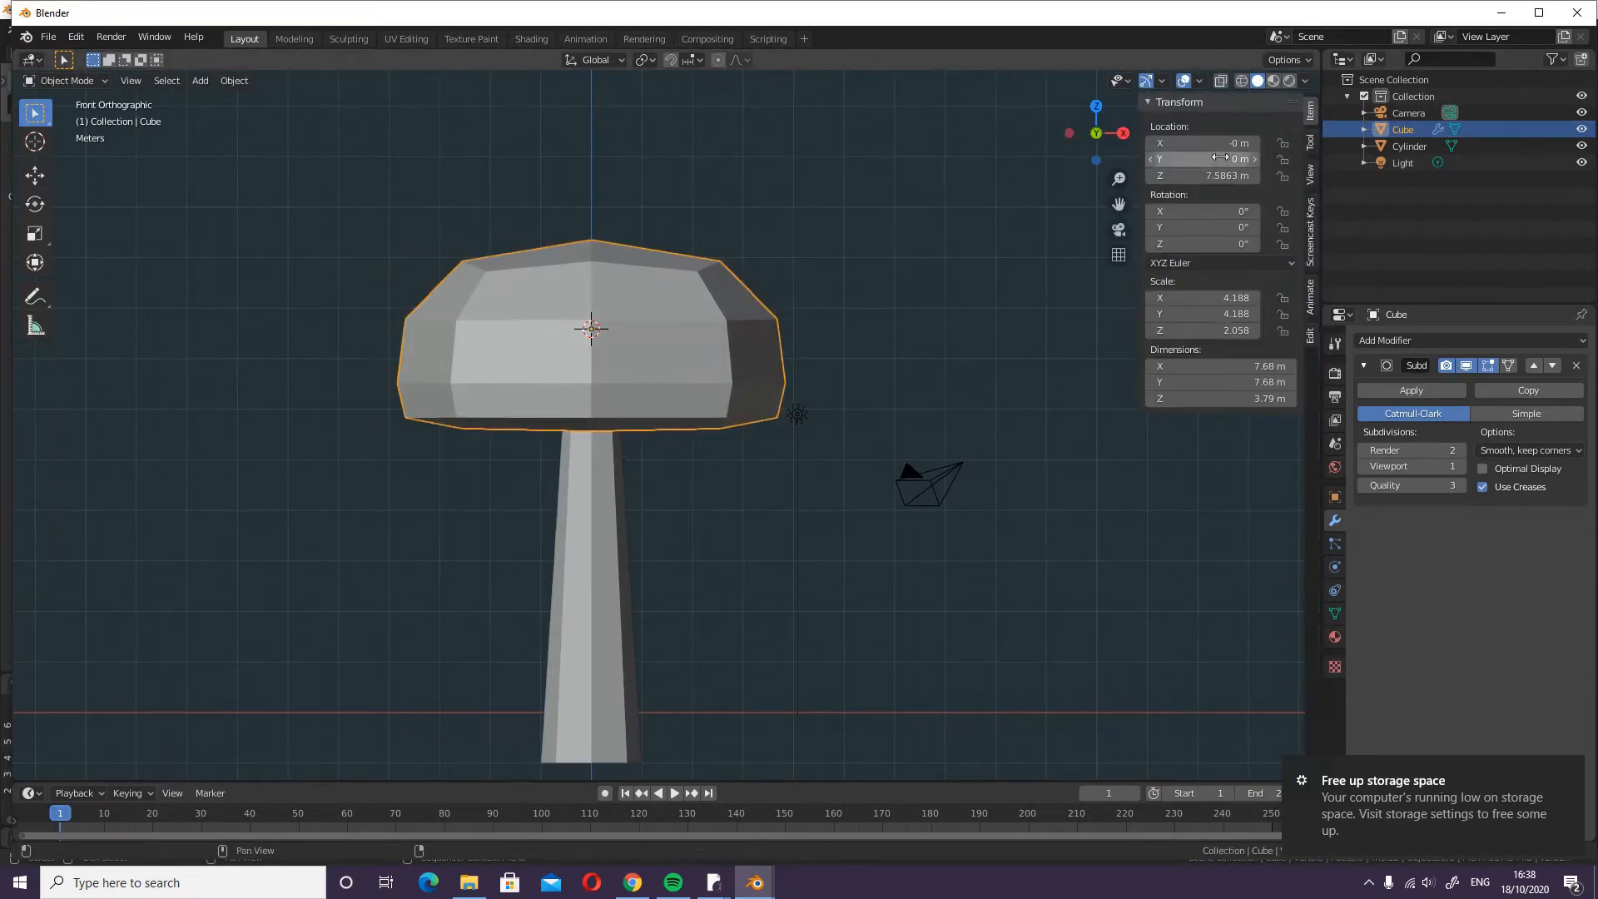
click(1311, 239)
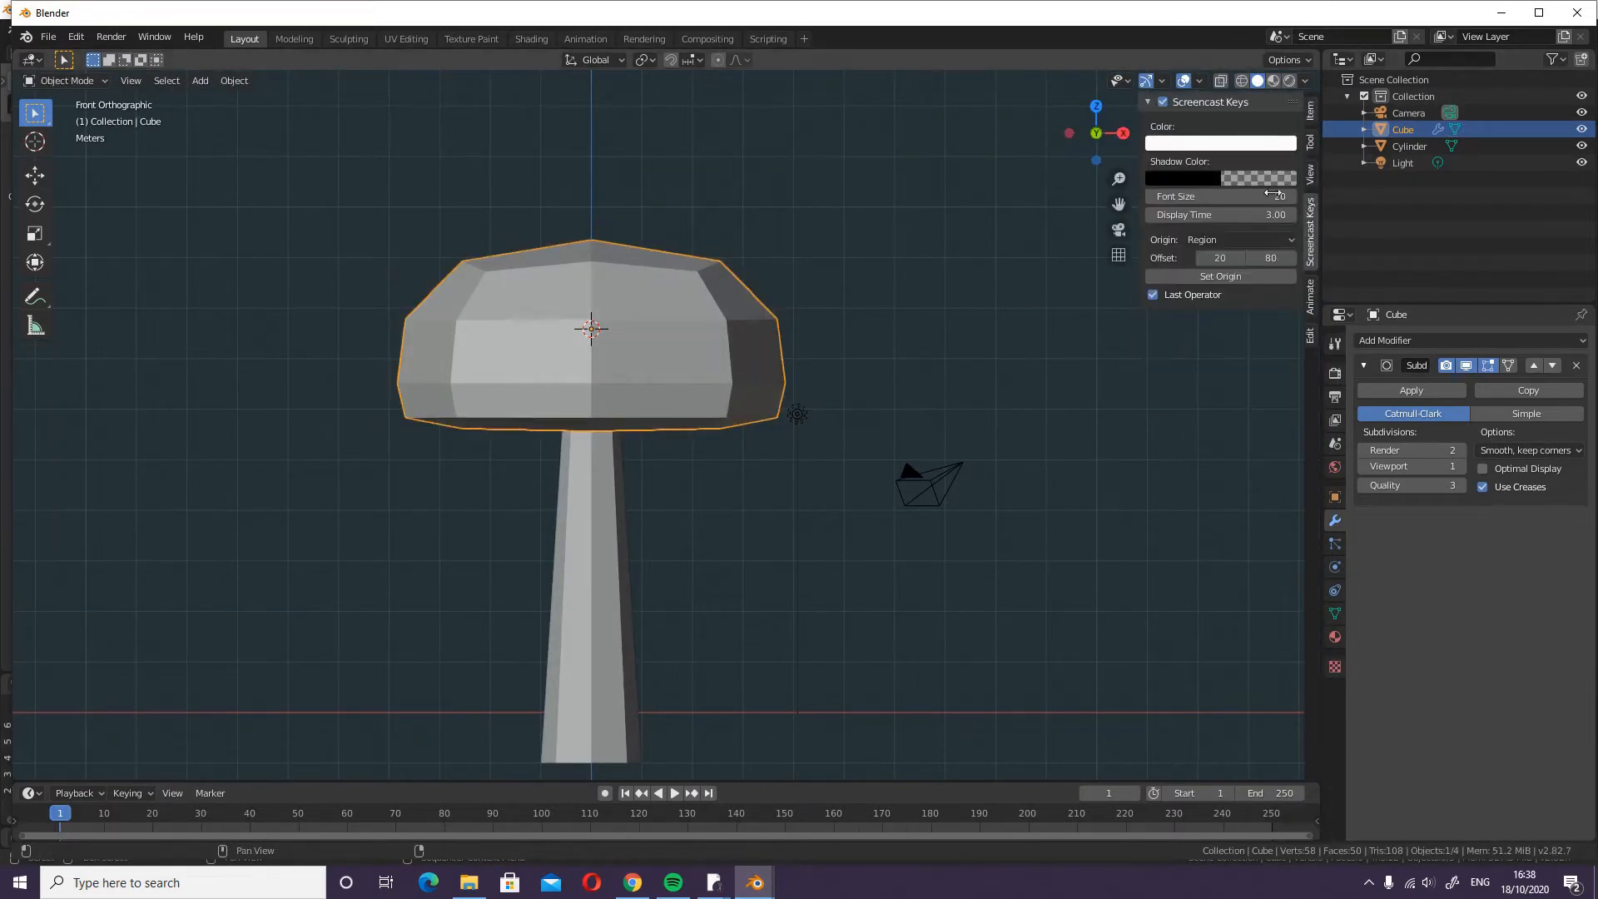
click(1174, 101)
click(1162, 102)
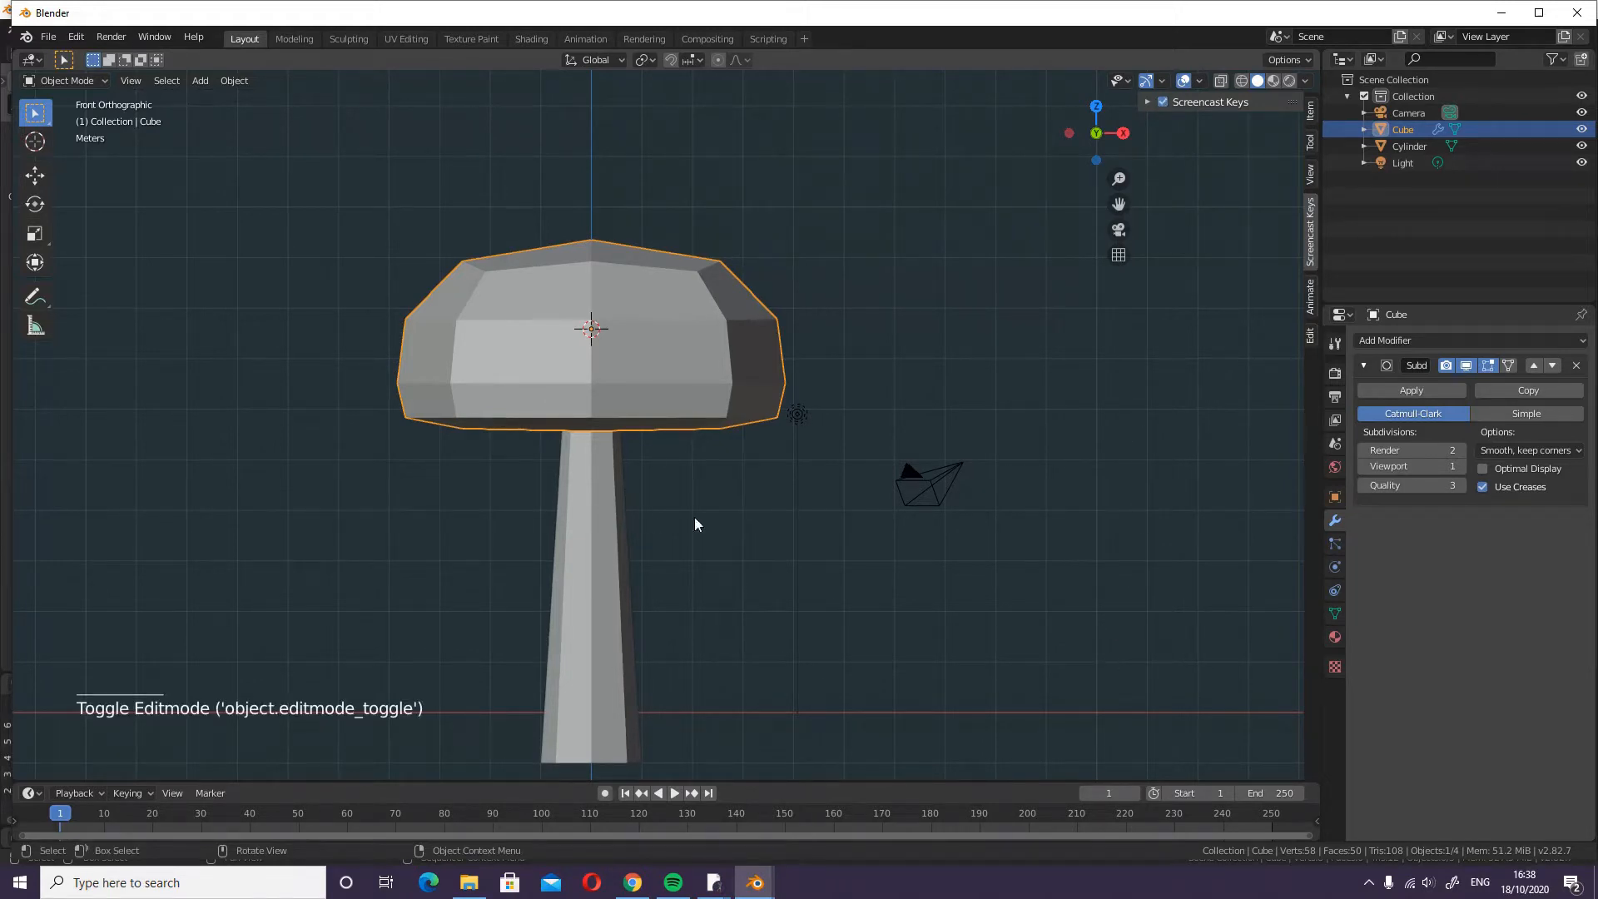
- Apply Shade Smooth to the trunk cylinder and to the foliage cube
click(601, 553)
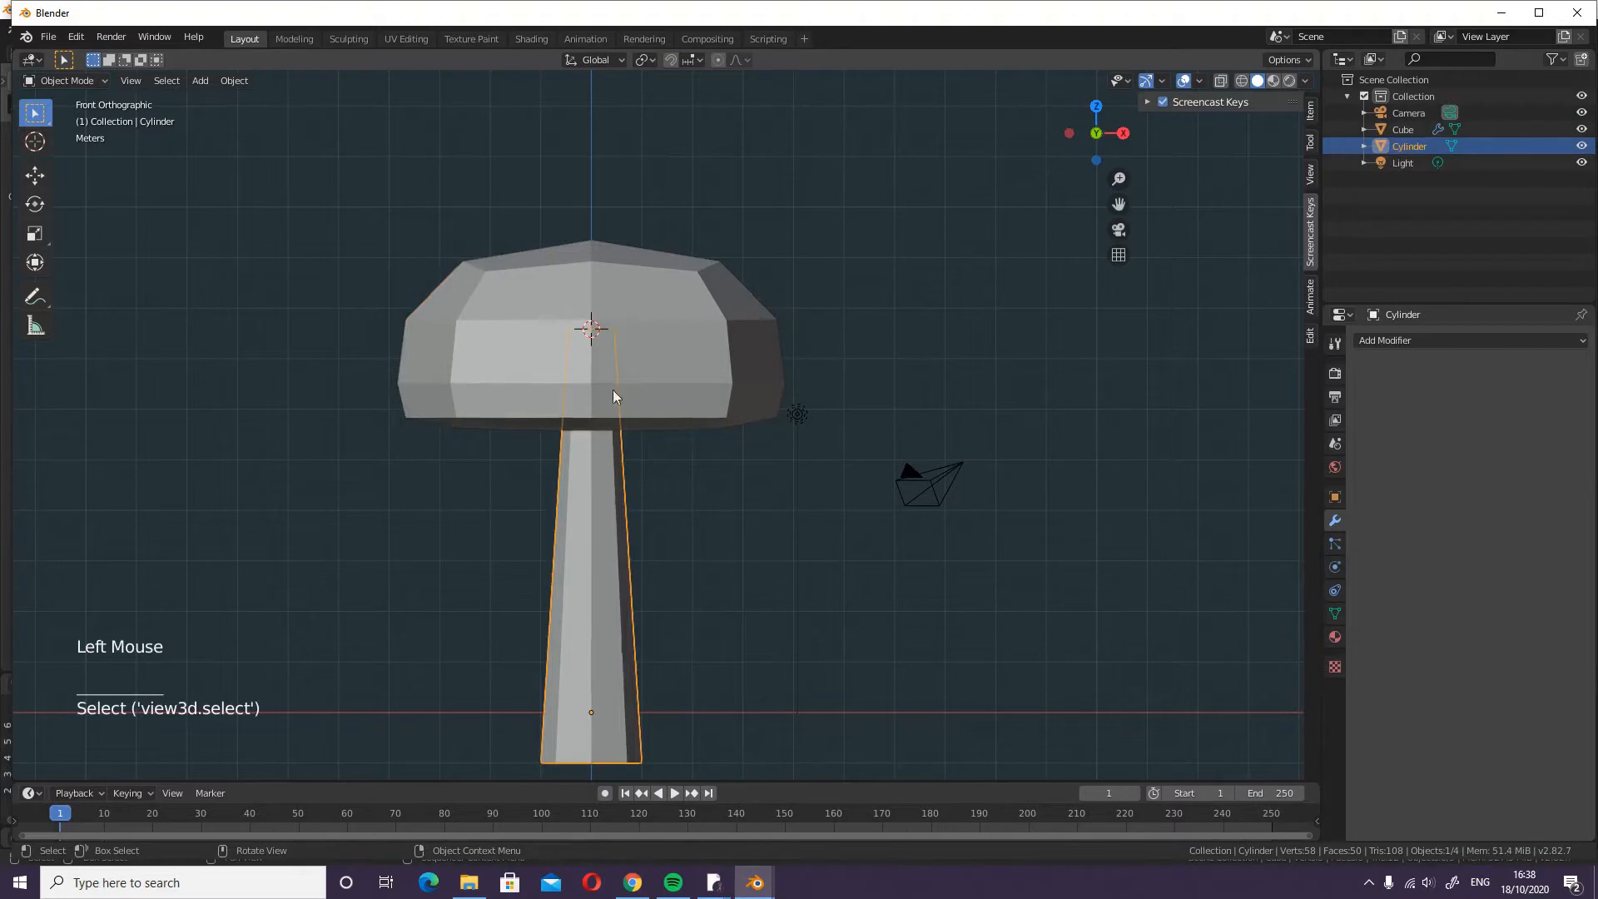
key(F3)
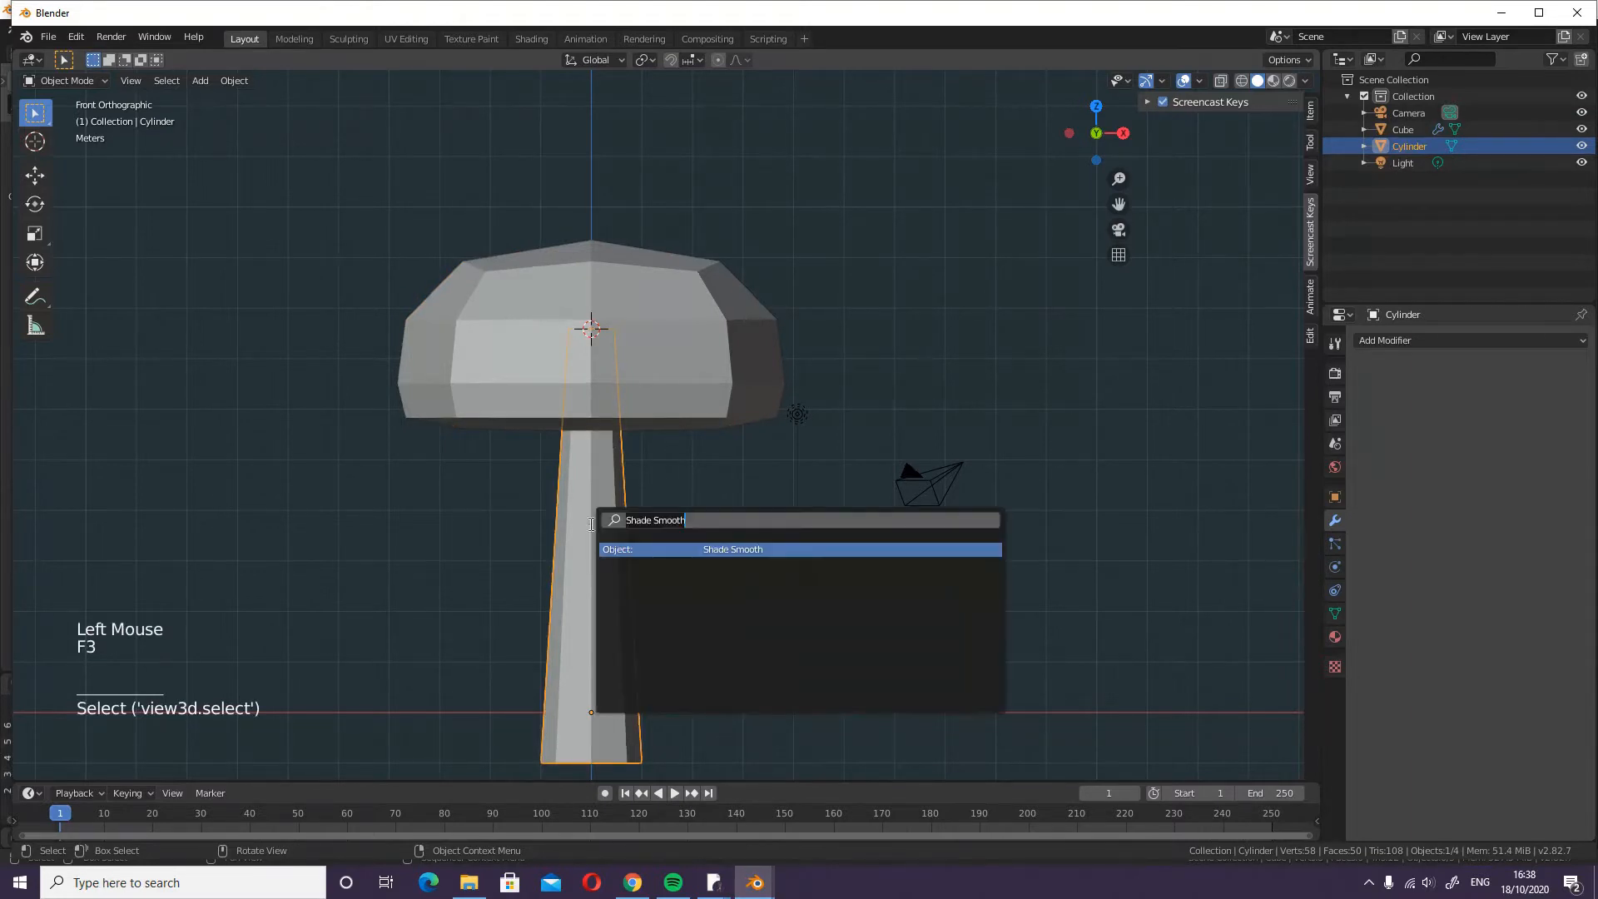
click(714, 552)
click(687, 357)
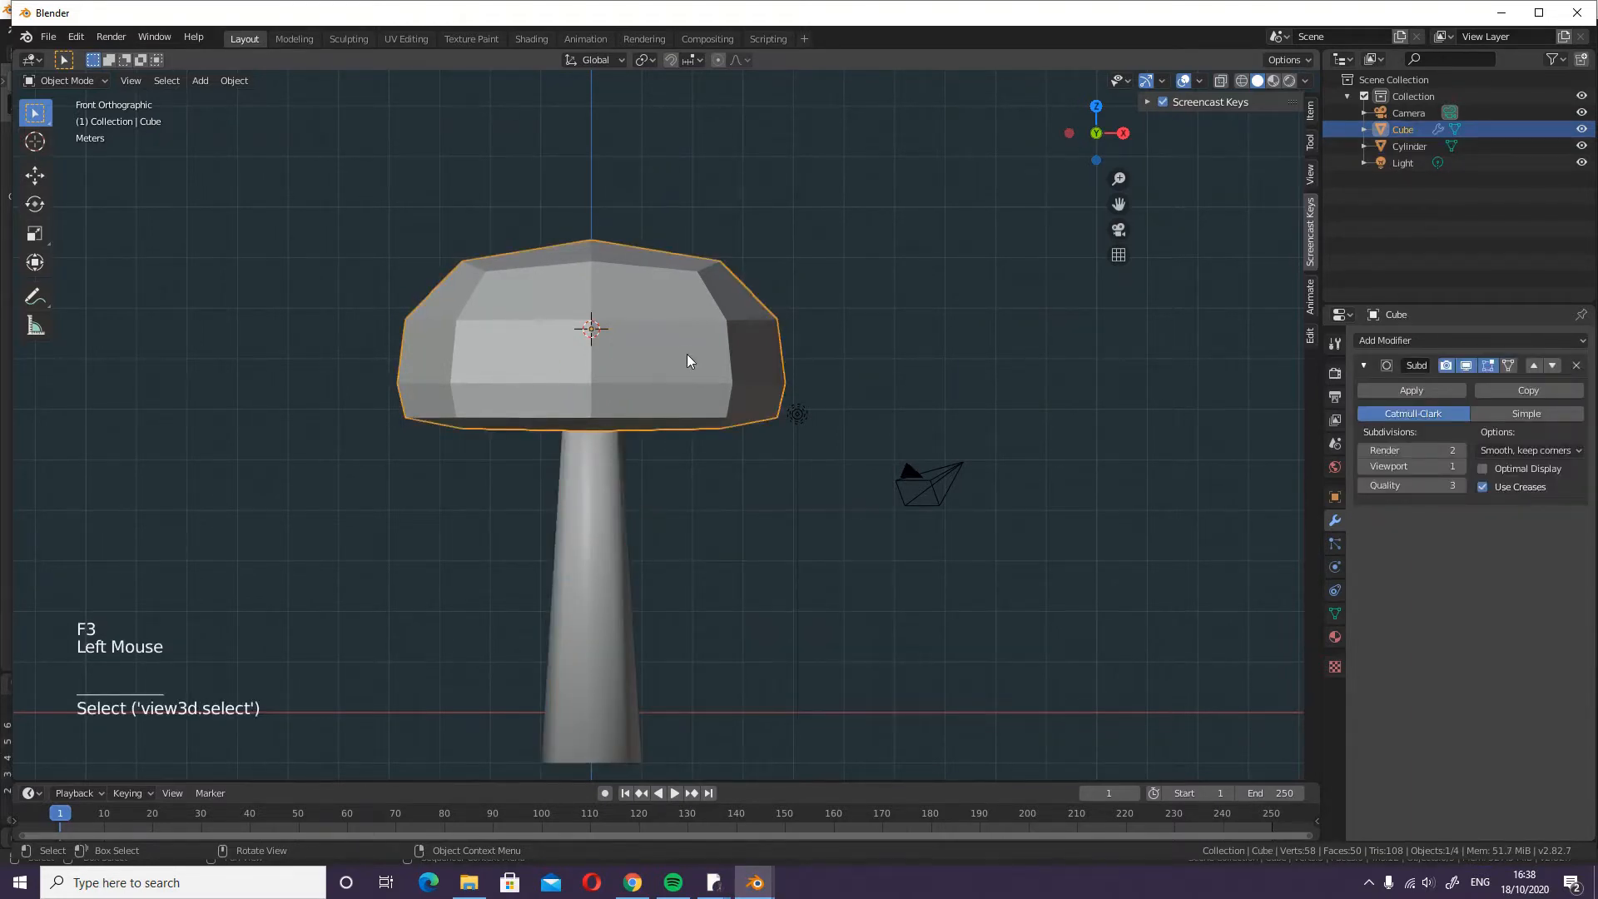
key(F3)
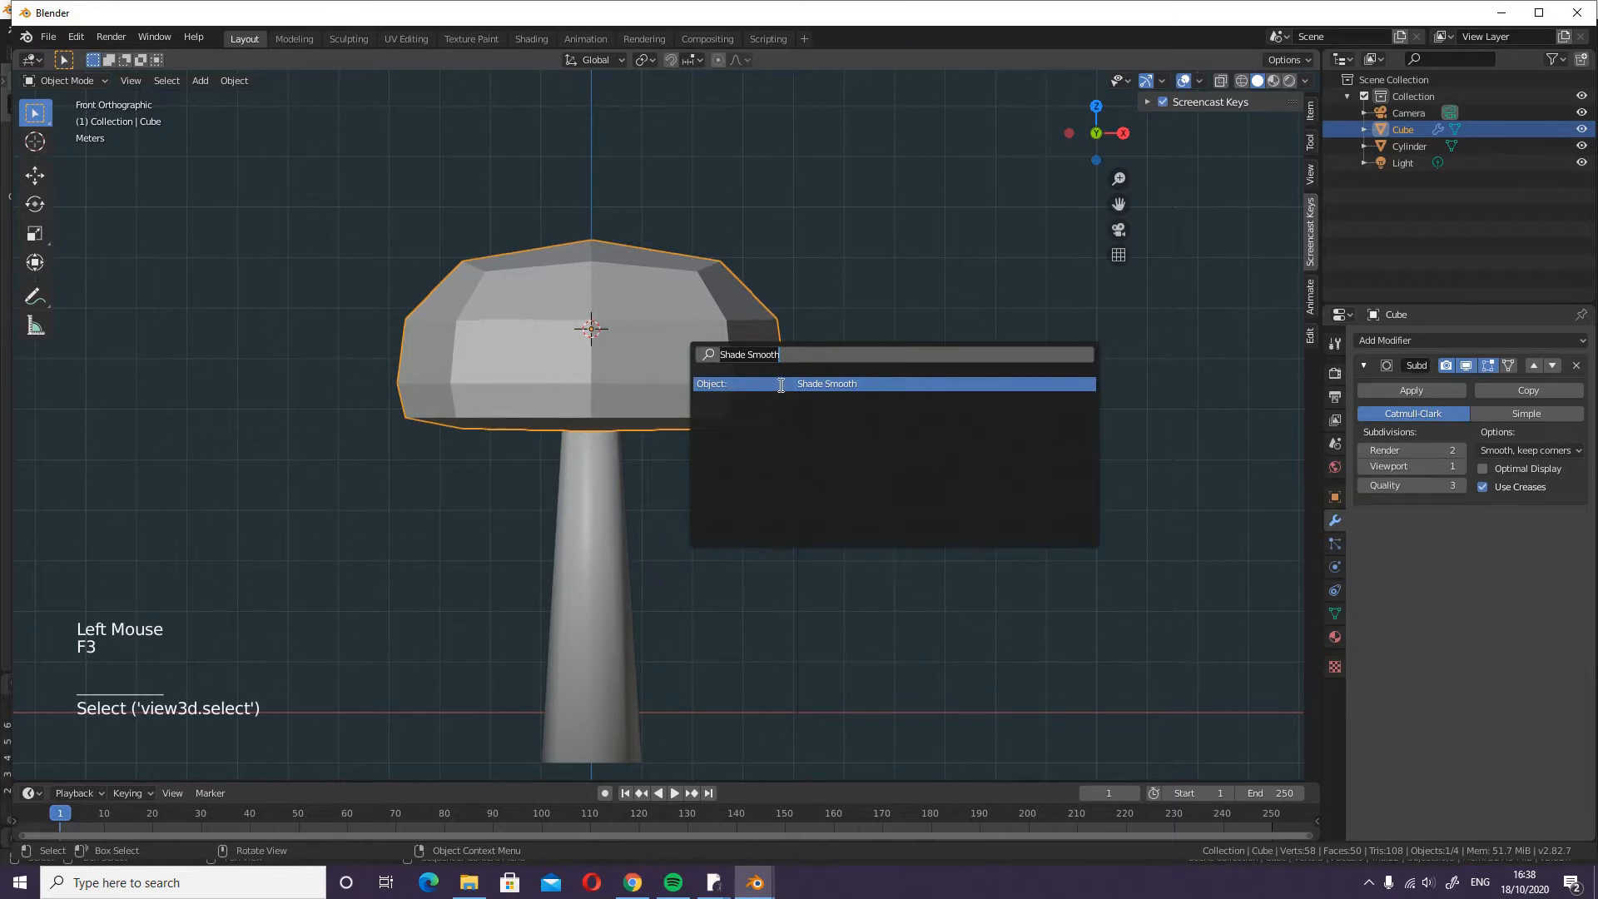
click(781, 387)
- Split the 3D viewport into two side-by-side areas and hide the sidebar and toolbar in the new narrower one
shift+middle_drag(668, 396, 871, 341)
shift+scroll(871, 341, up, 1)
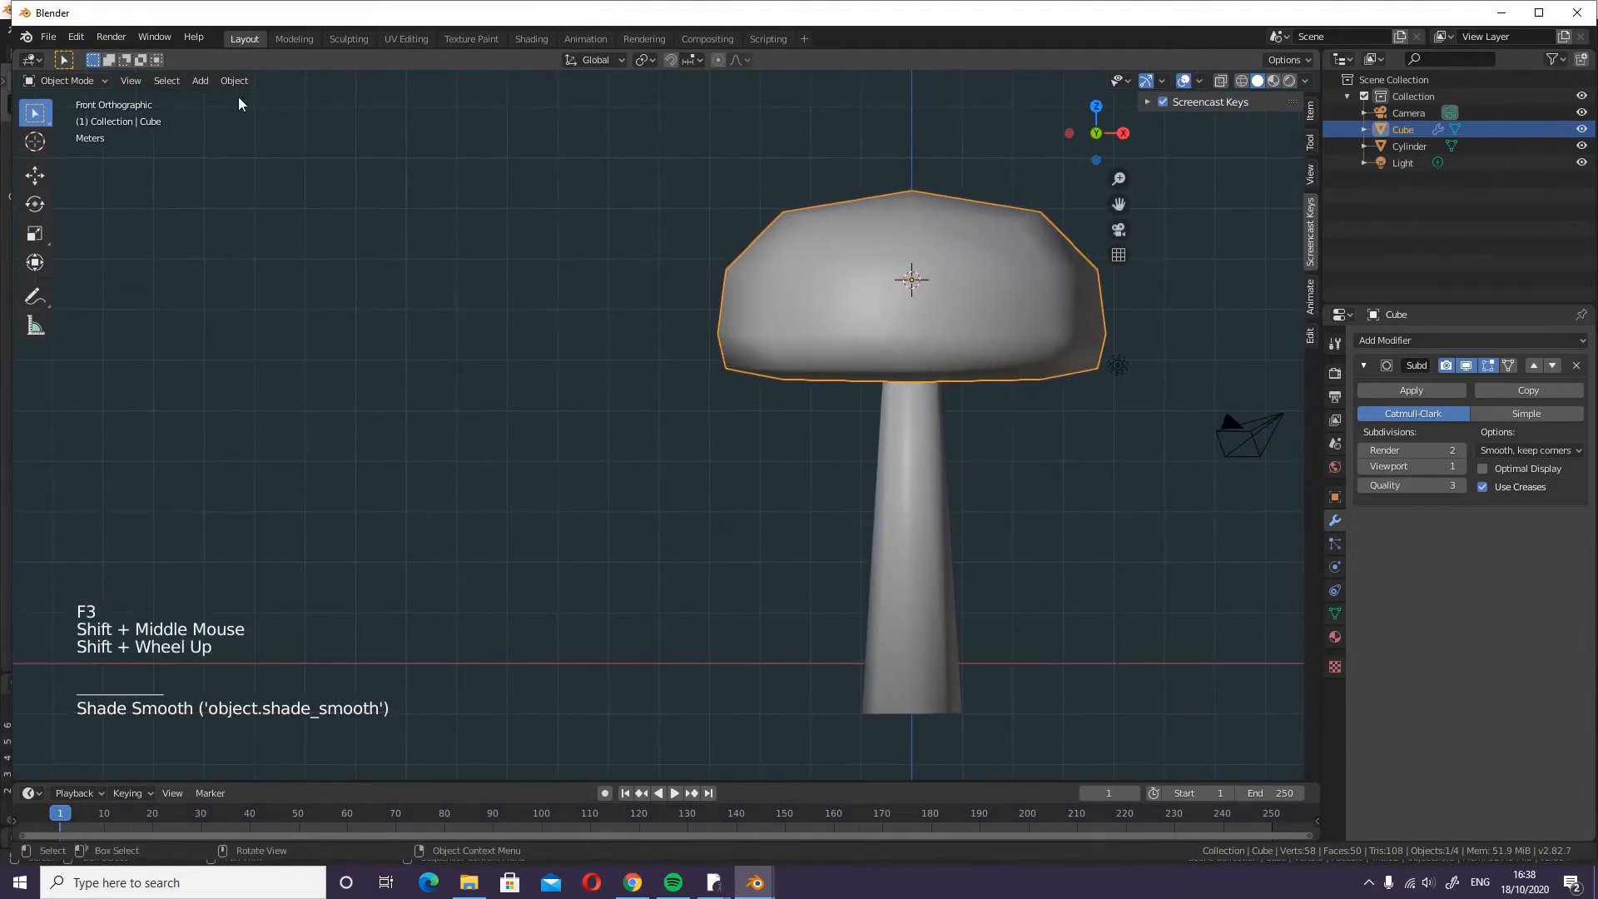
click(11, 67)
click(16, 63)
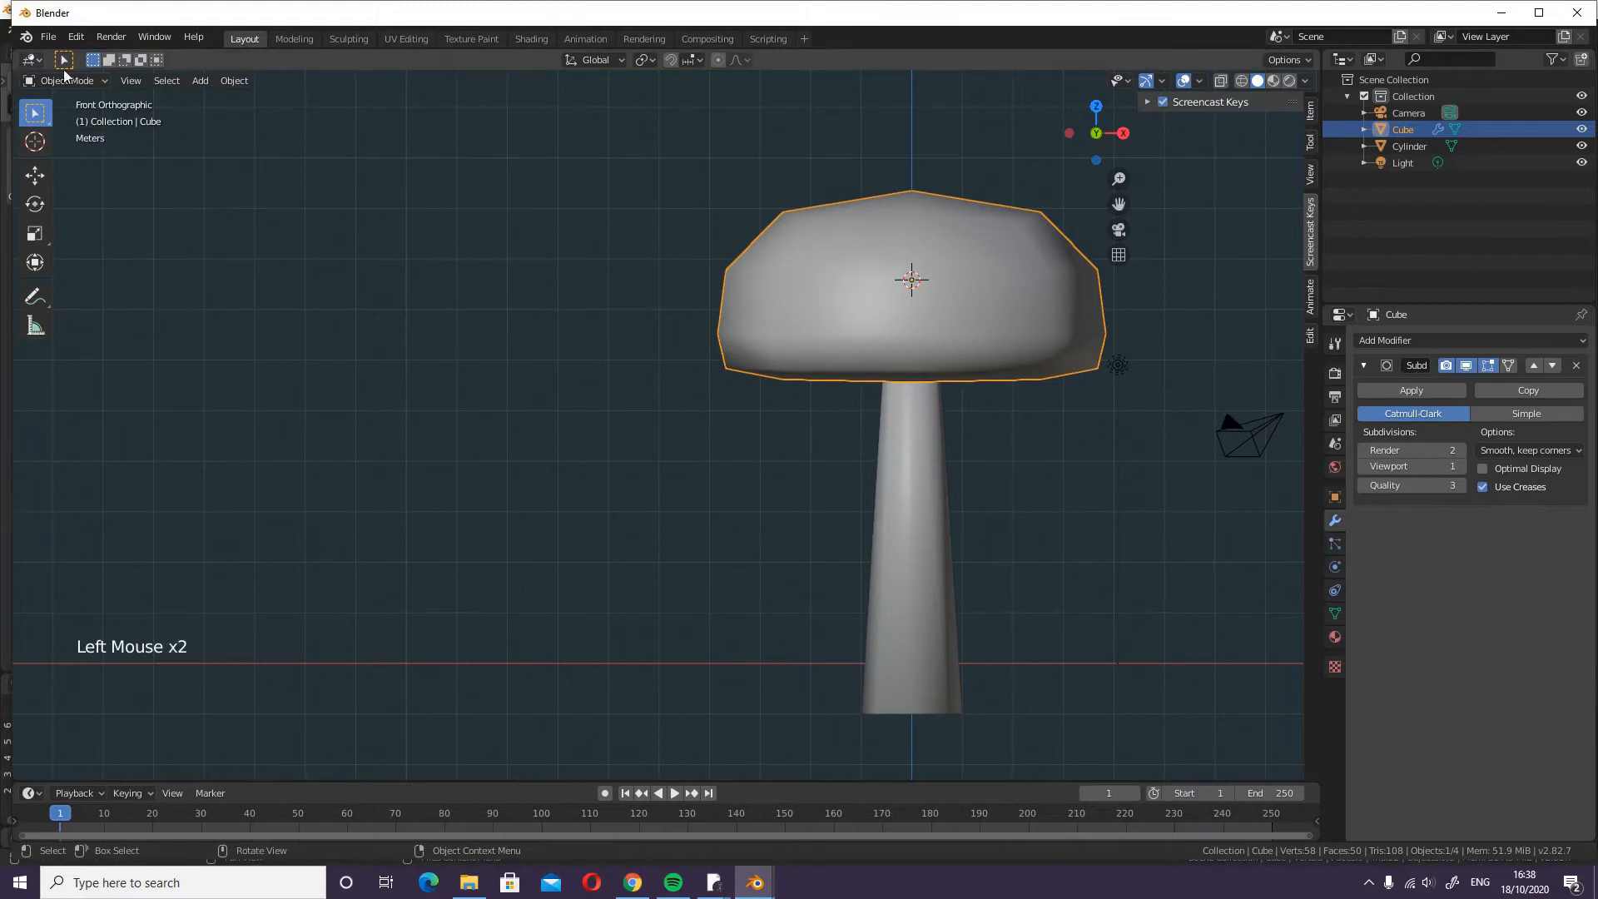
drag(15, 54, 541, 399)
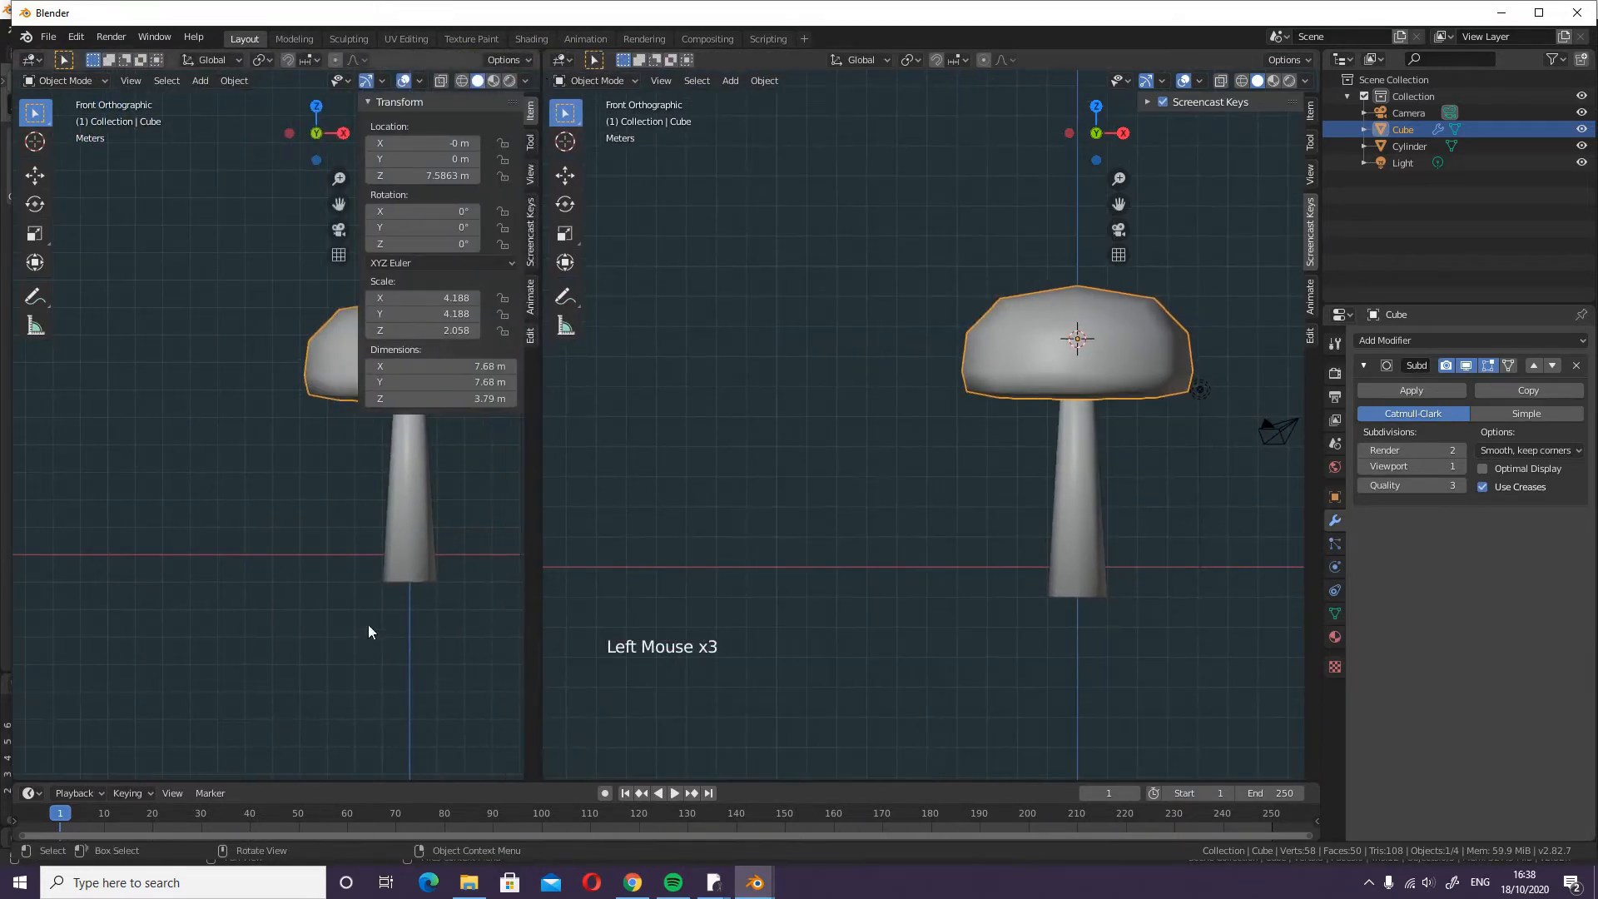
key(n)
key(t)
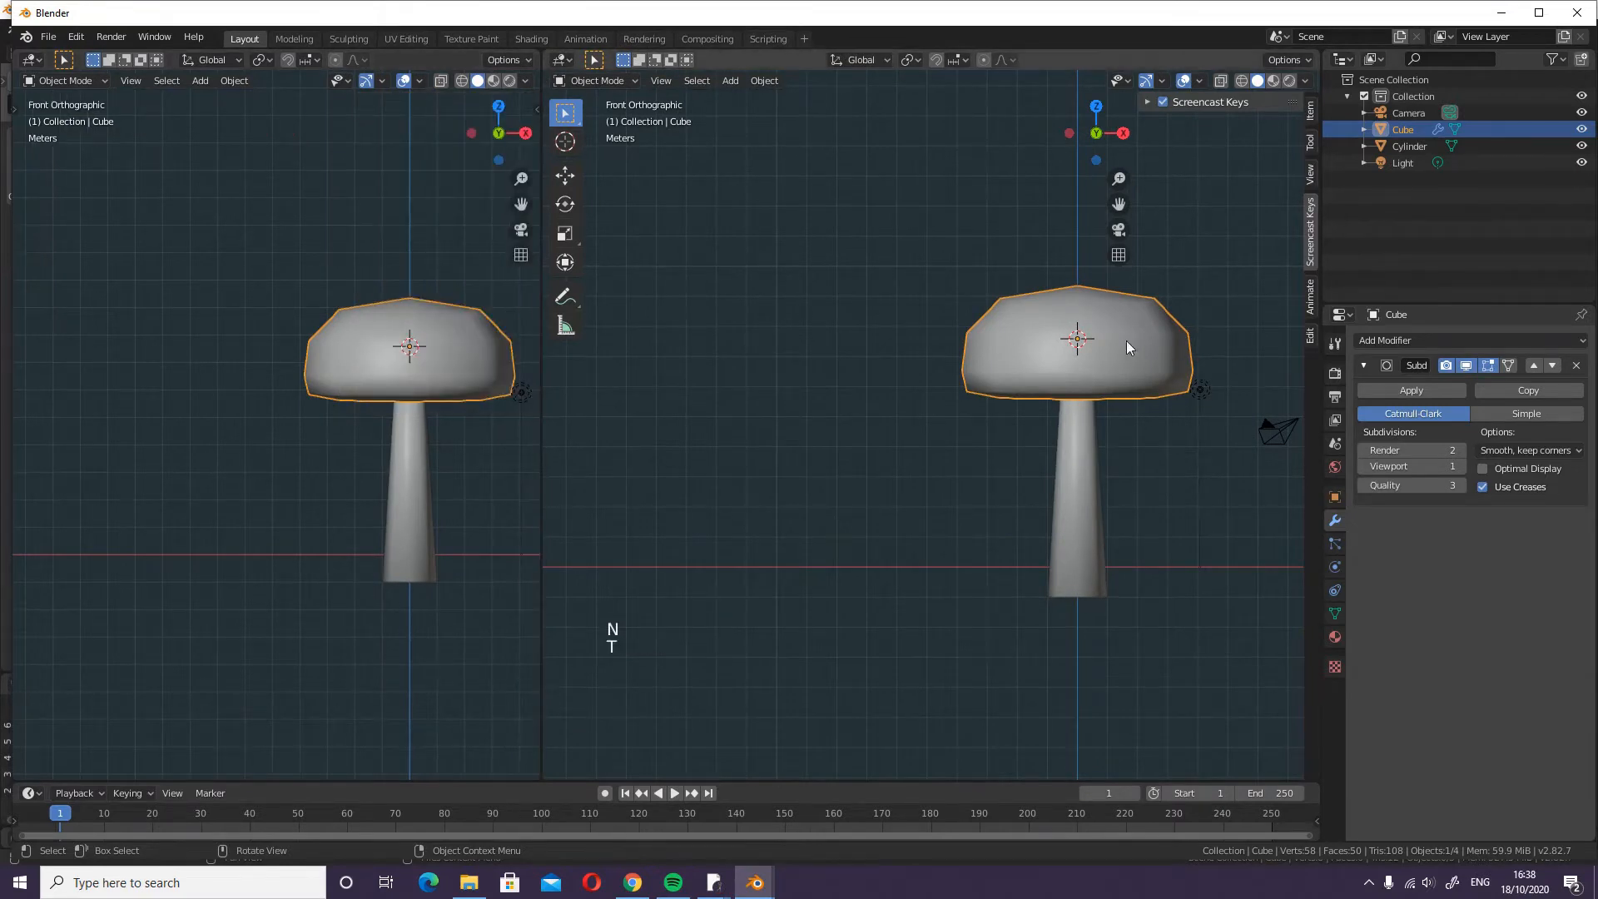
- Change the new narrower area beside the main viewport into a UV Editor
shift+middle_drag(1108, 576, 1016, 598)
scroll(1079, 458, up, 5)
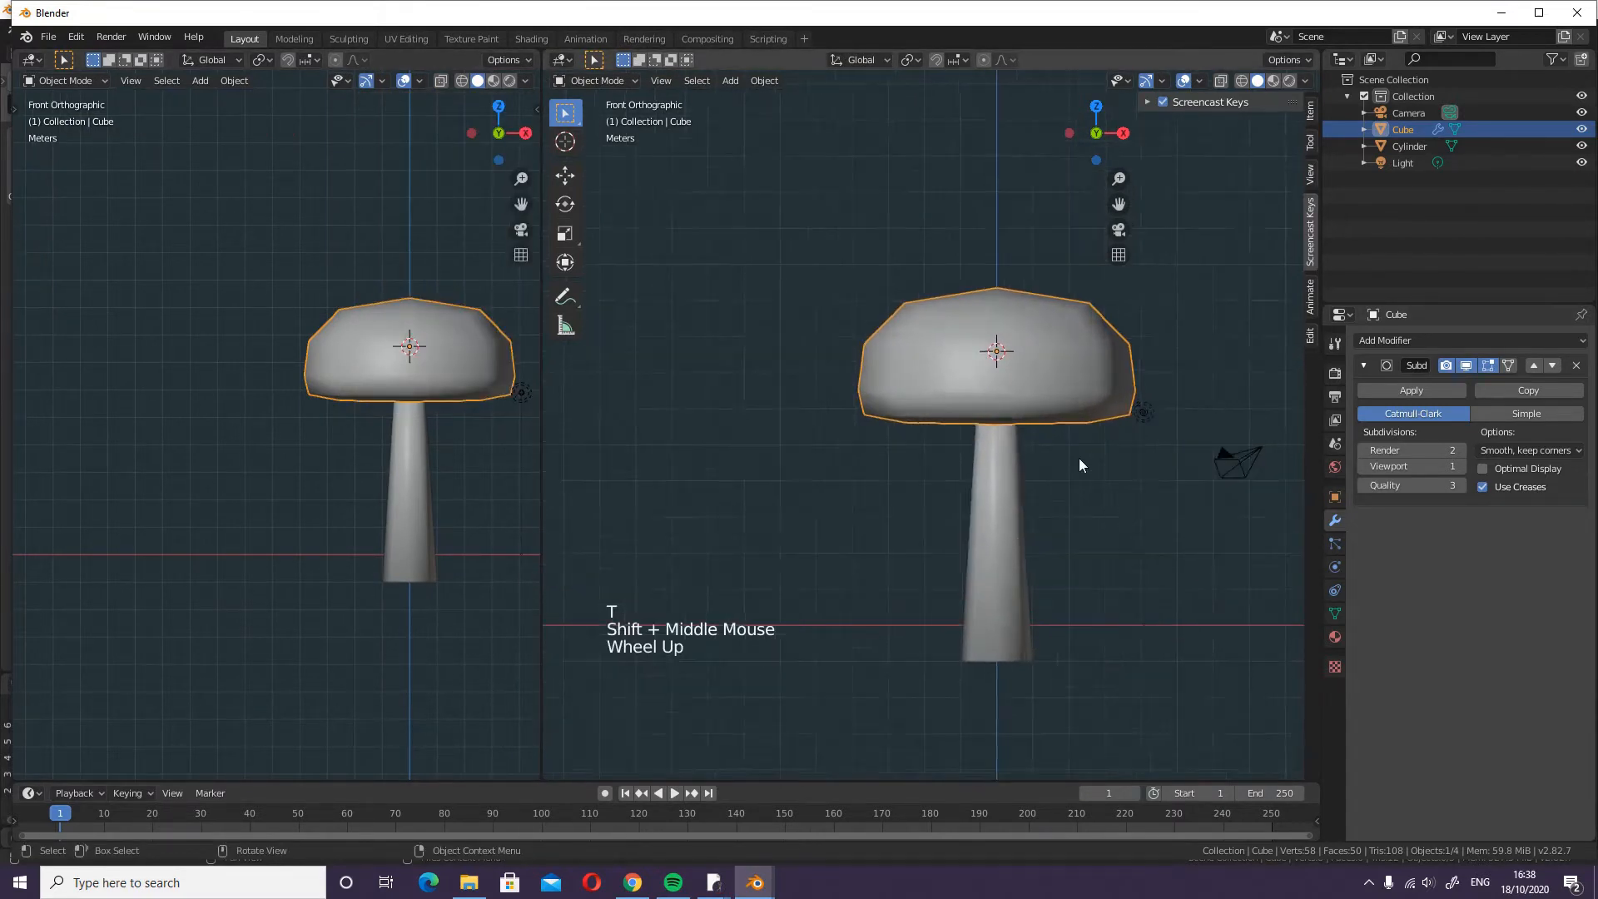
shift+middle_drag(1079, 498, 909, 457)
scroll(909, 457, down, 3)
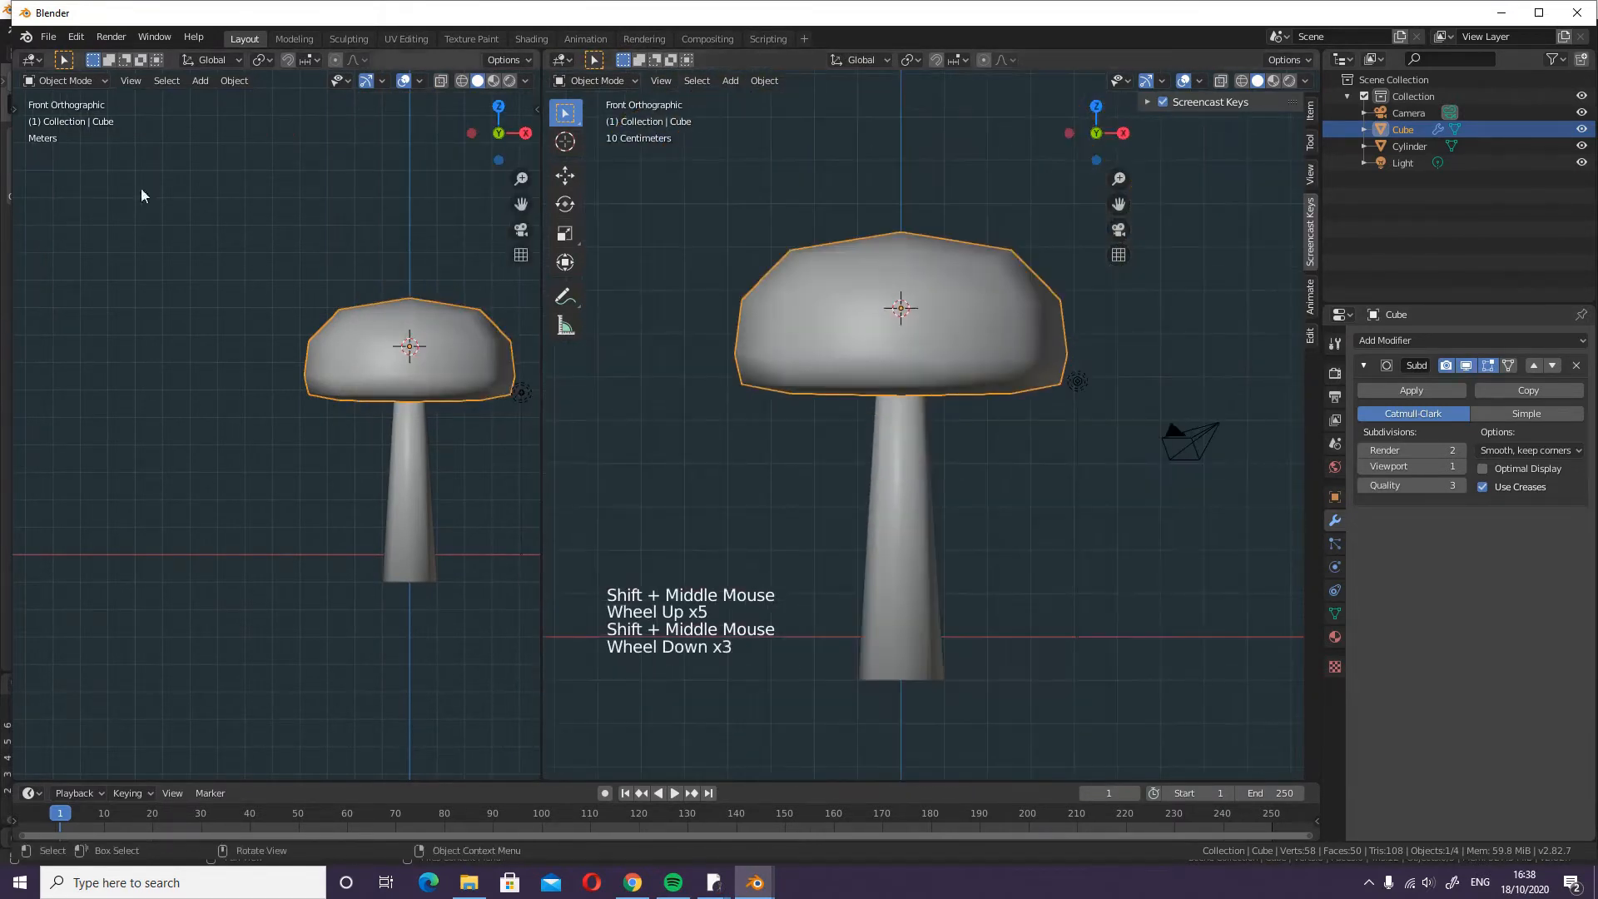
click(41, 58)
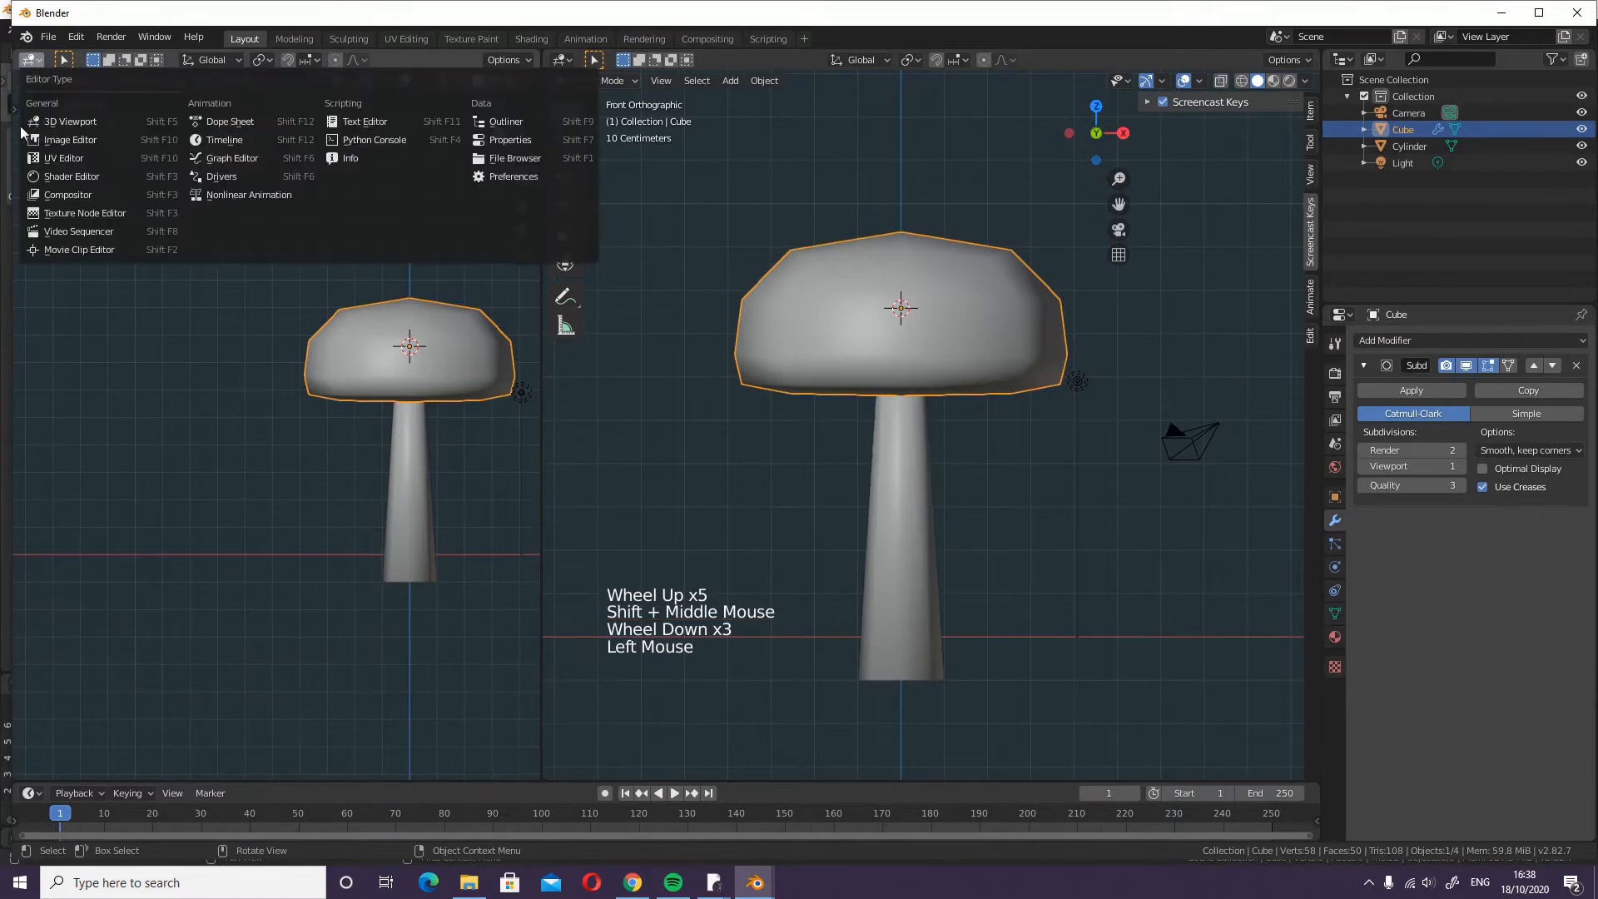
click(75, 160)
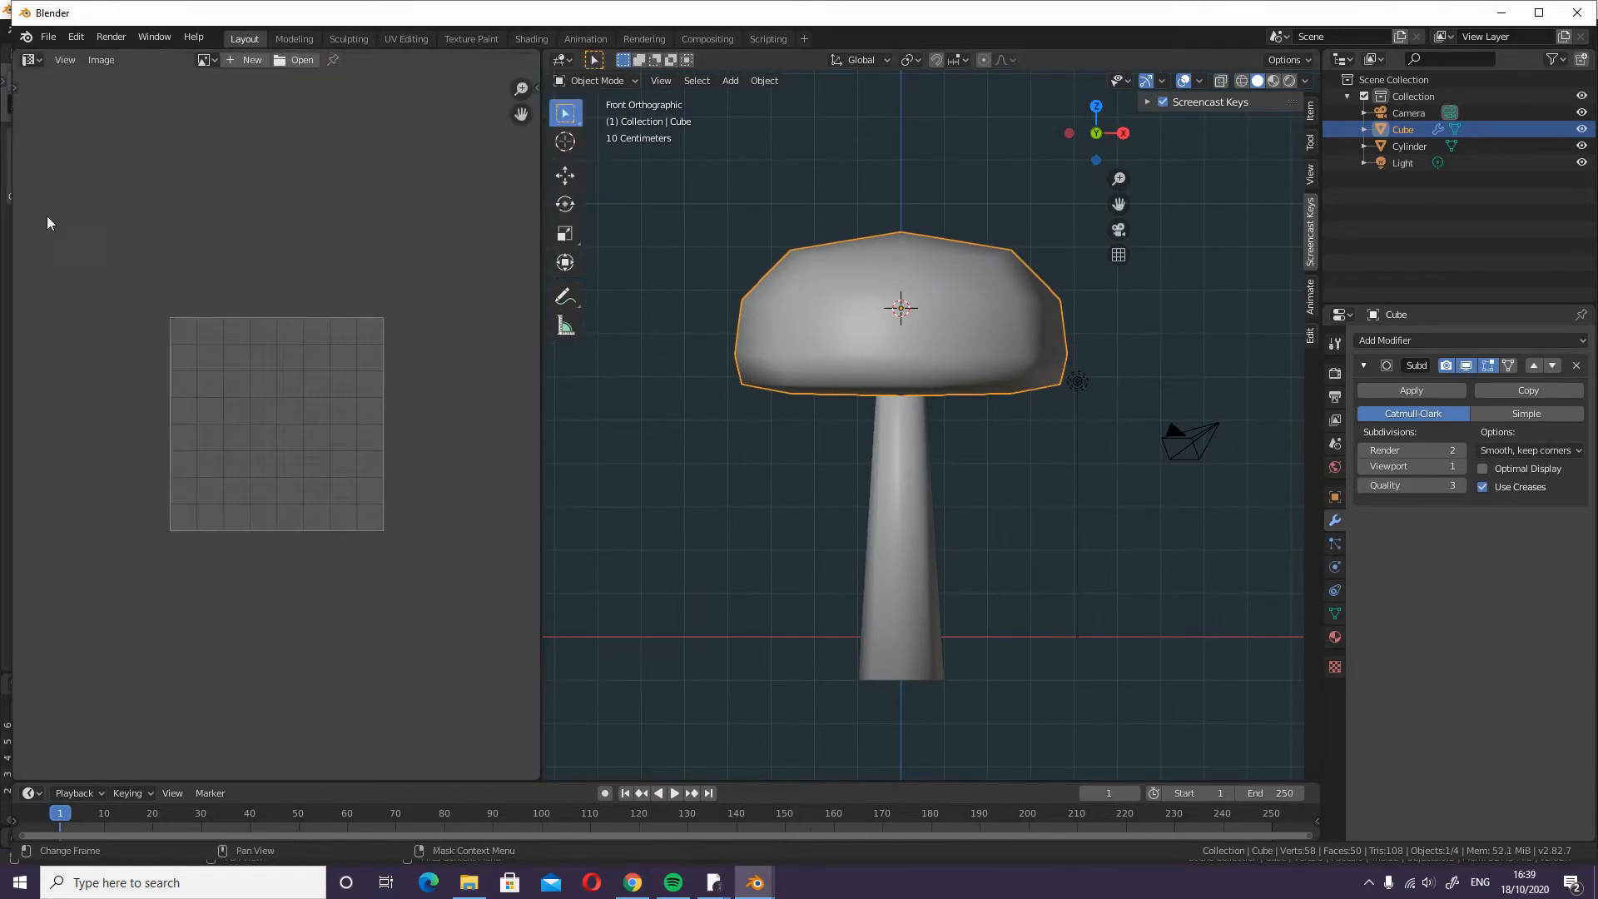
- Unwrap the whole trunk mesh in Edit Mode with Smart UV Project, using an island margin of 0.2
click(916, 507)
key(Tab)
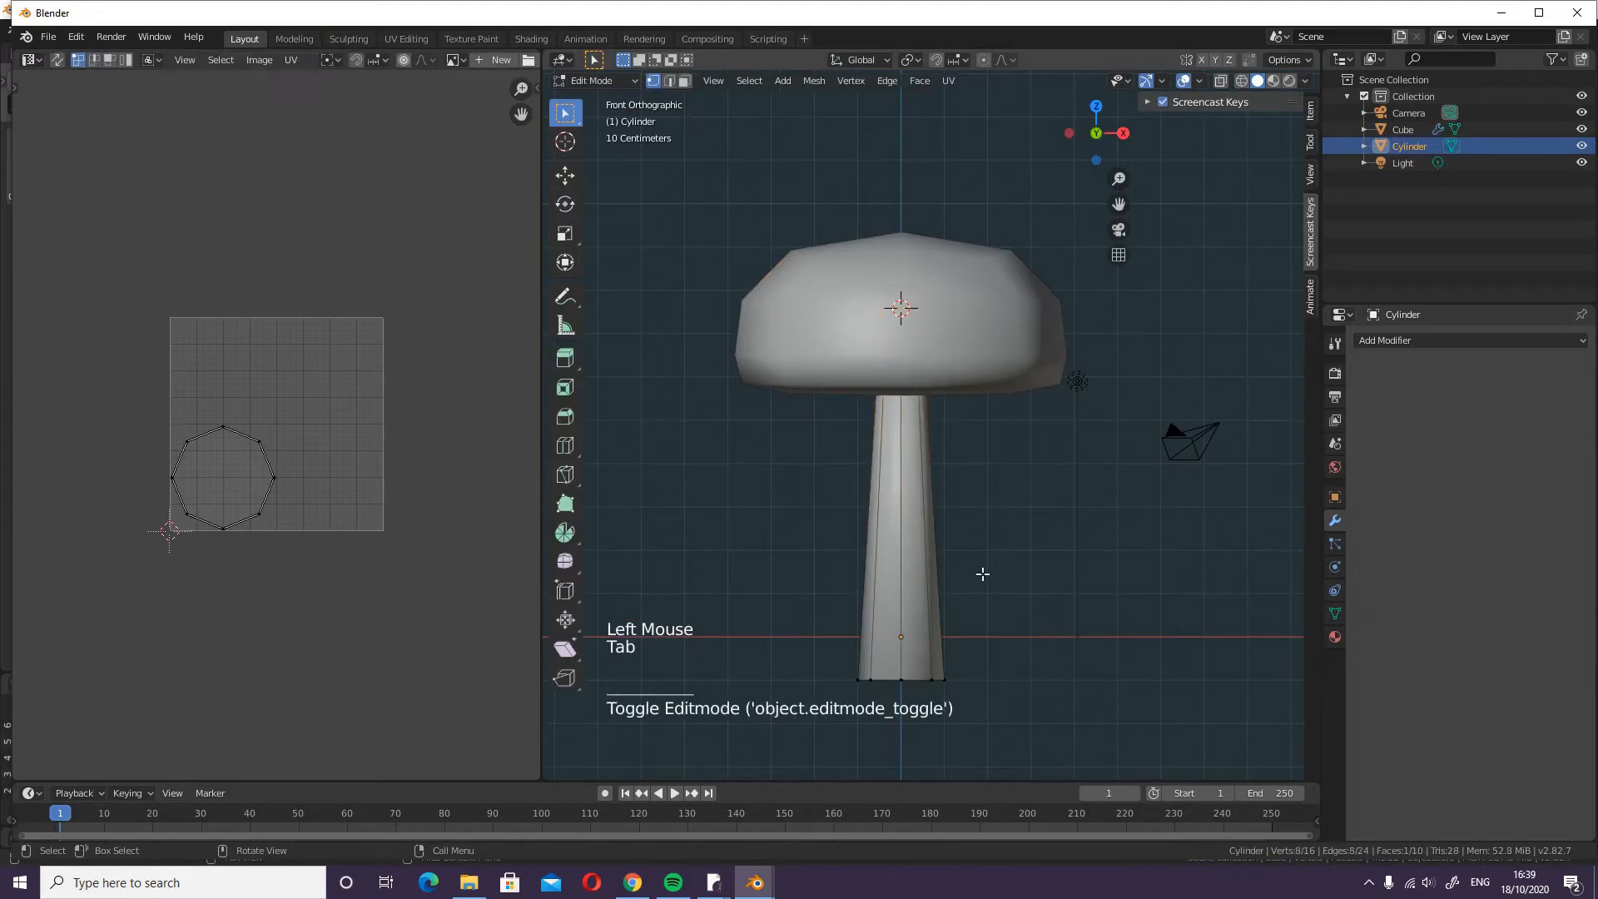
key(a)
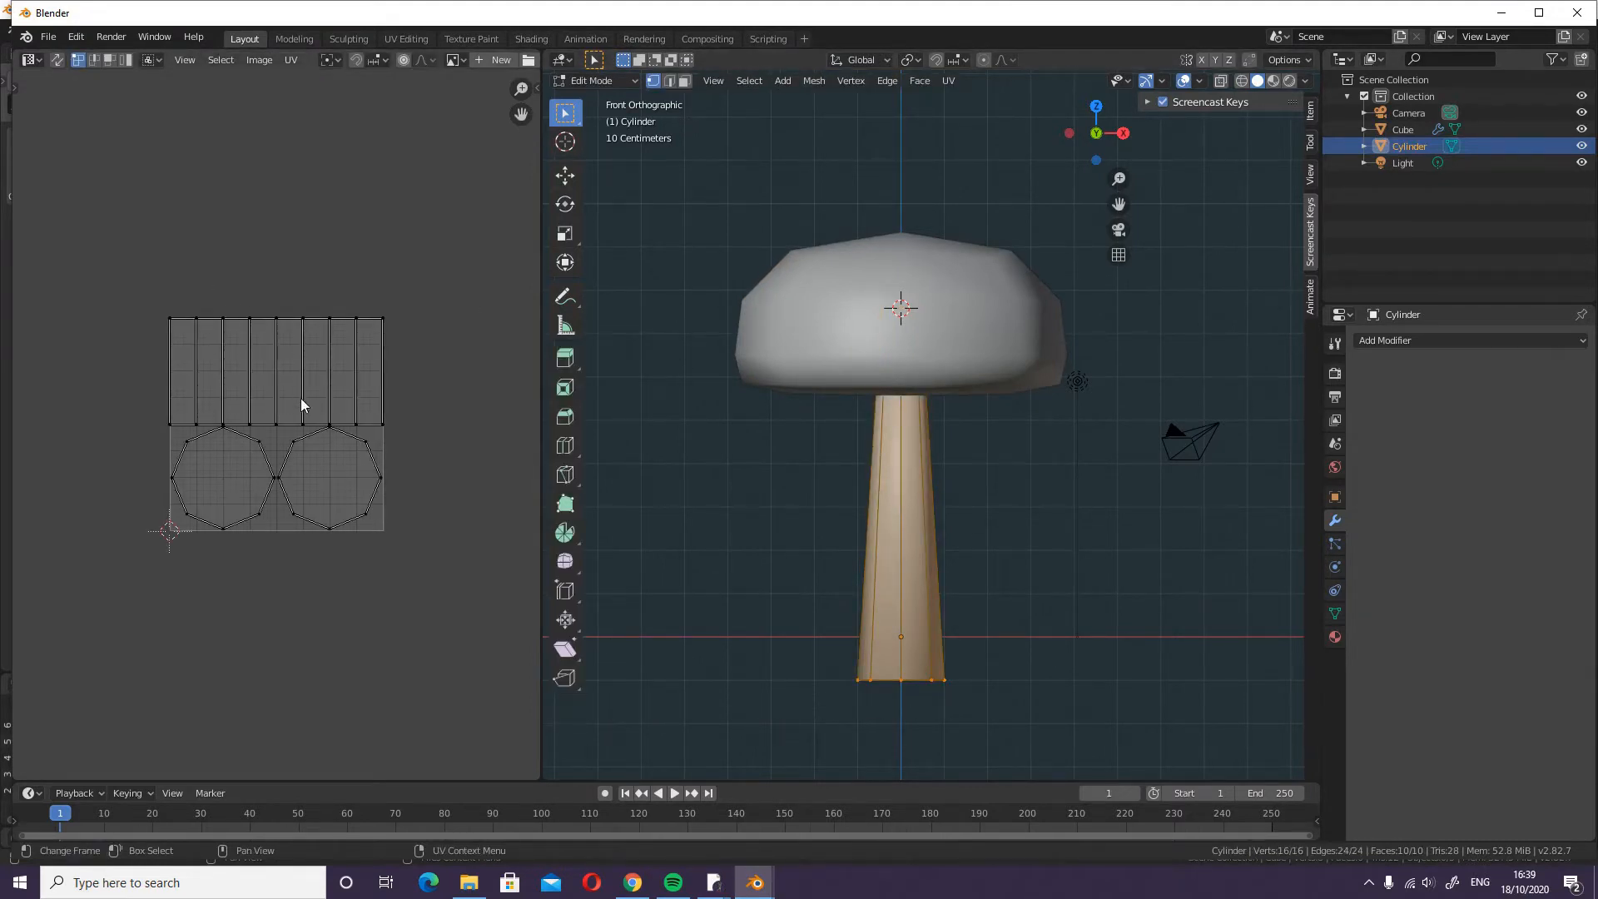
scroll(388, 484, up, 3)
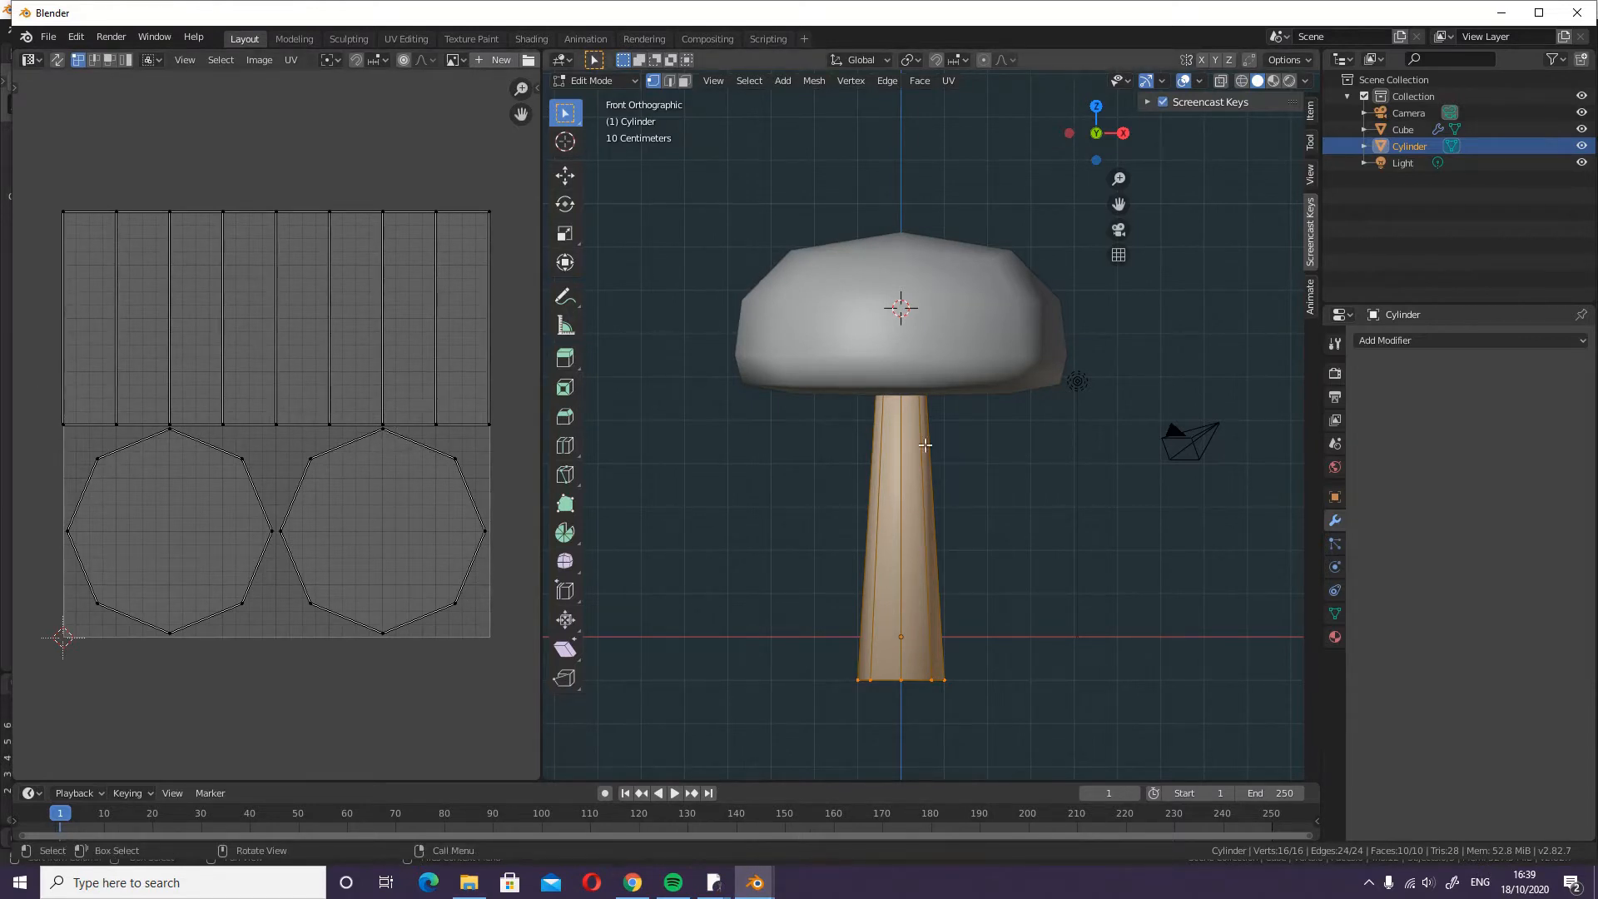
key(u)
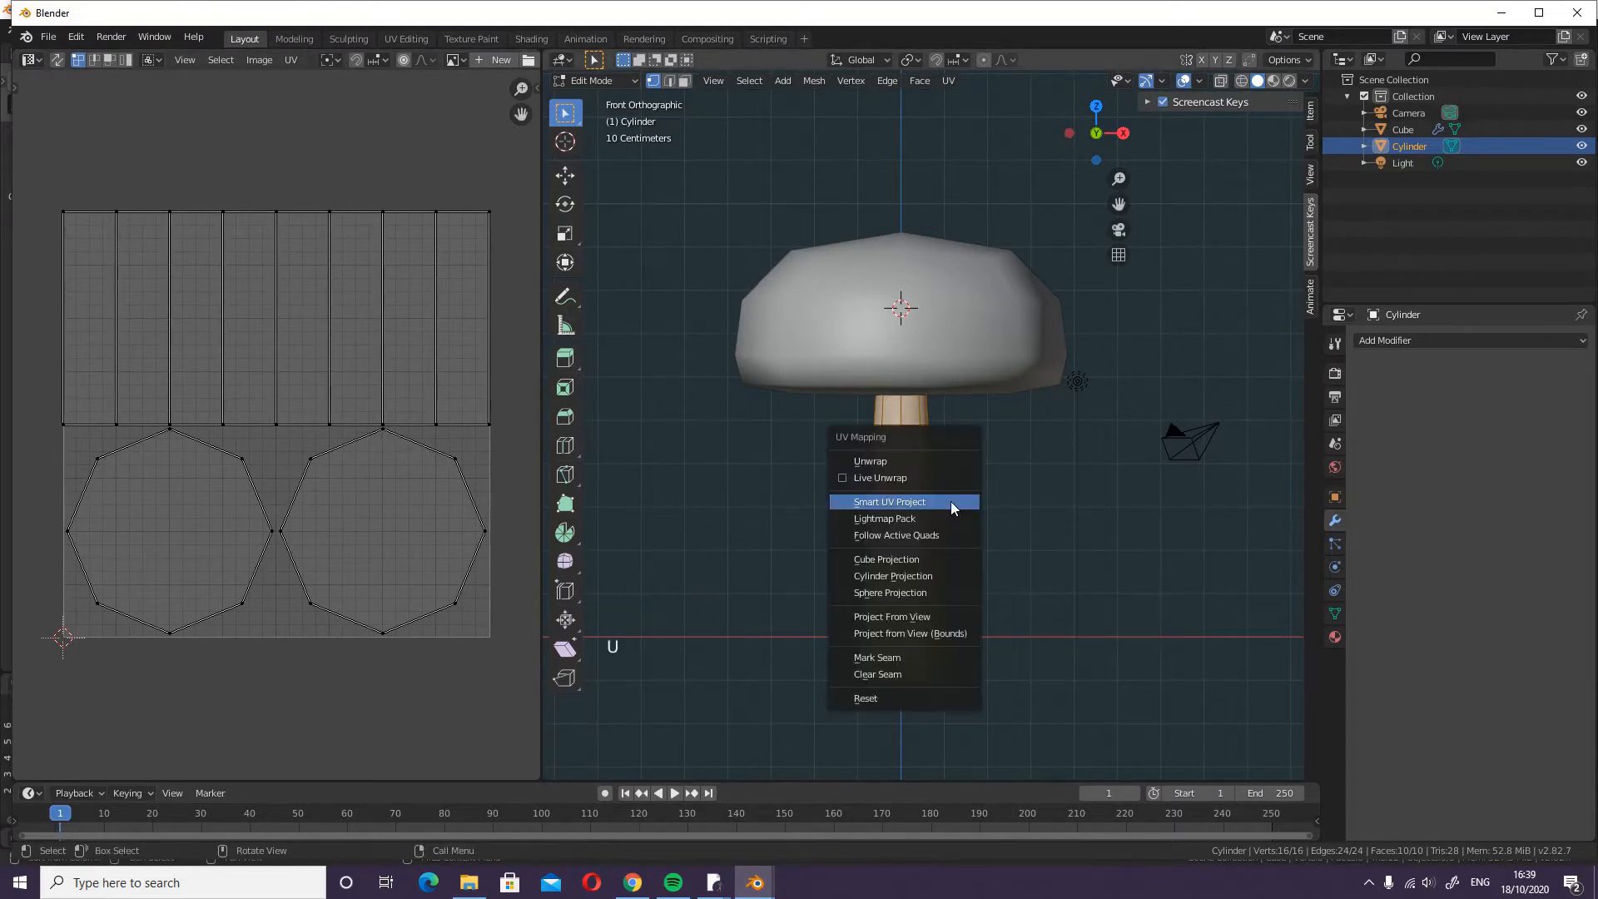
click(950, 501)
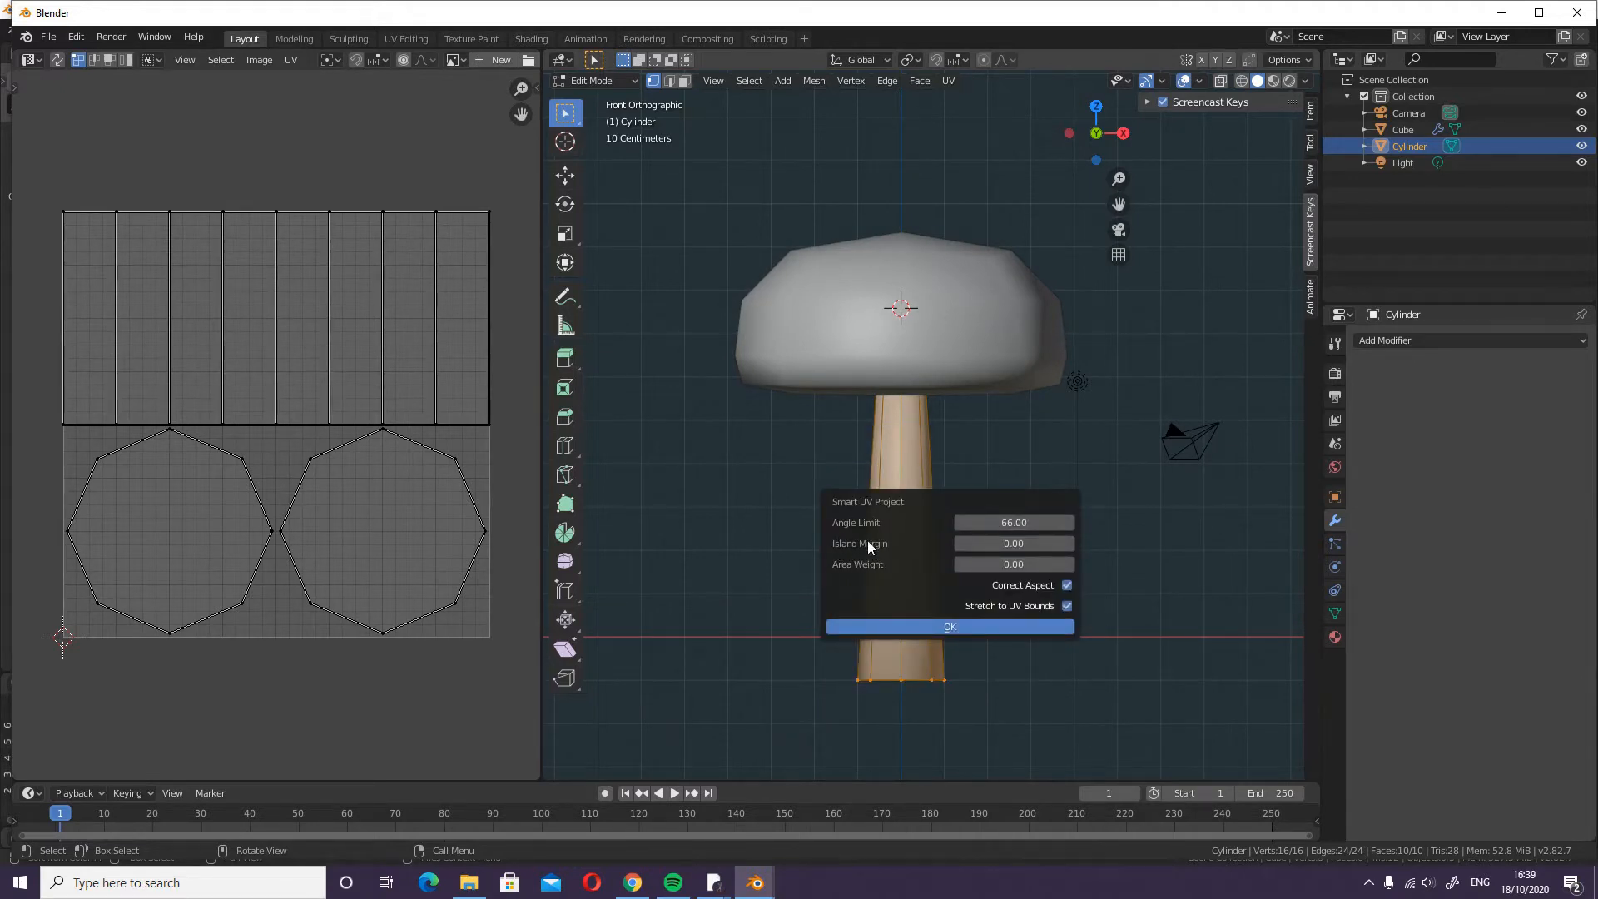
click(1030, 545)
text(0.2)
key(Return)
click(903, 627)
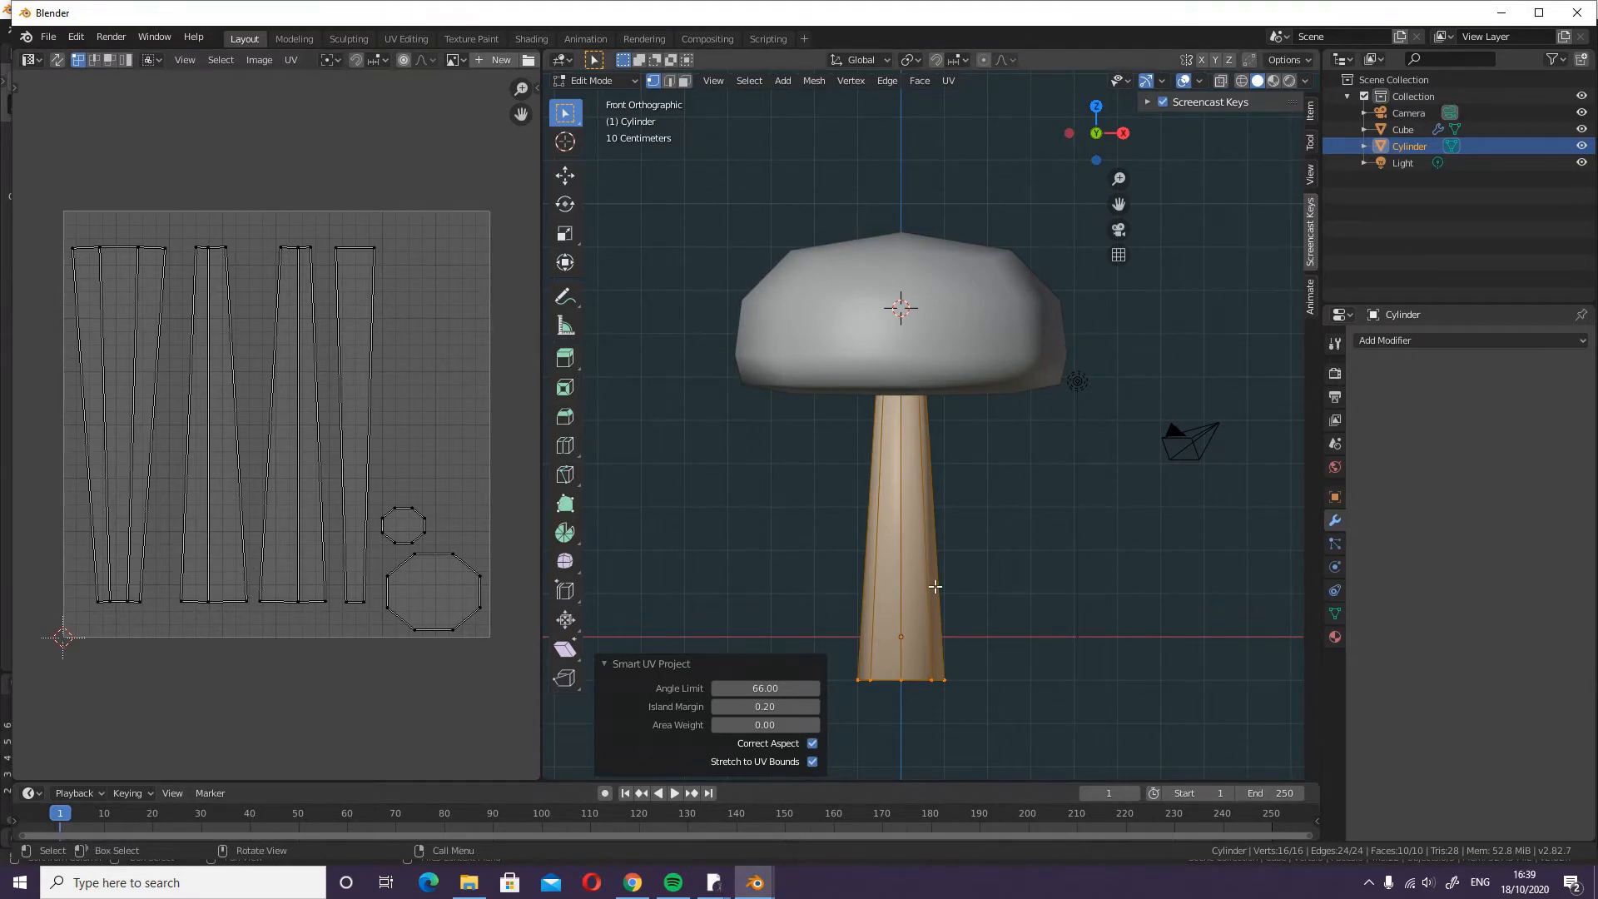
- Start a new image in the UV Editor named trunk with a width and height of 2048 px
scroll(933, 585, up, 1)
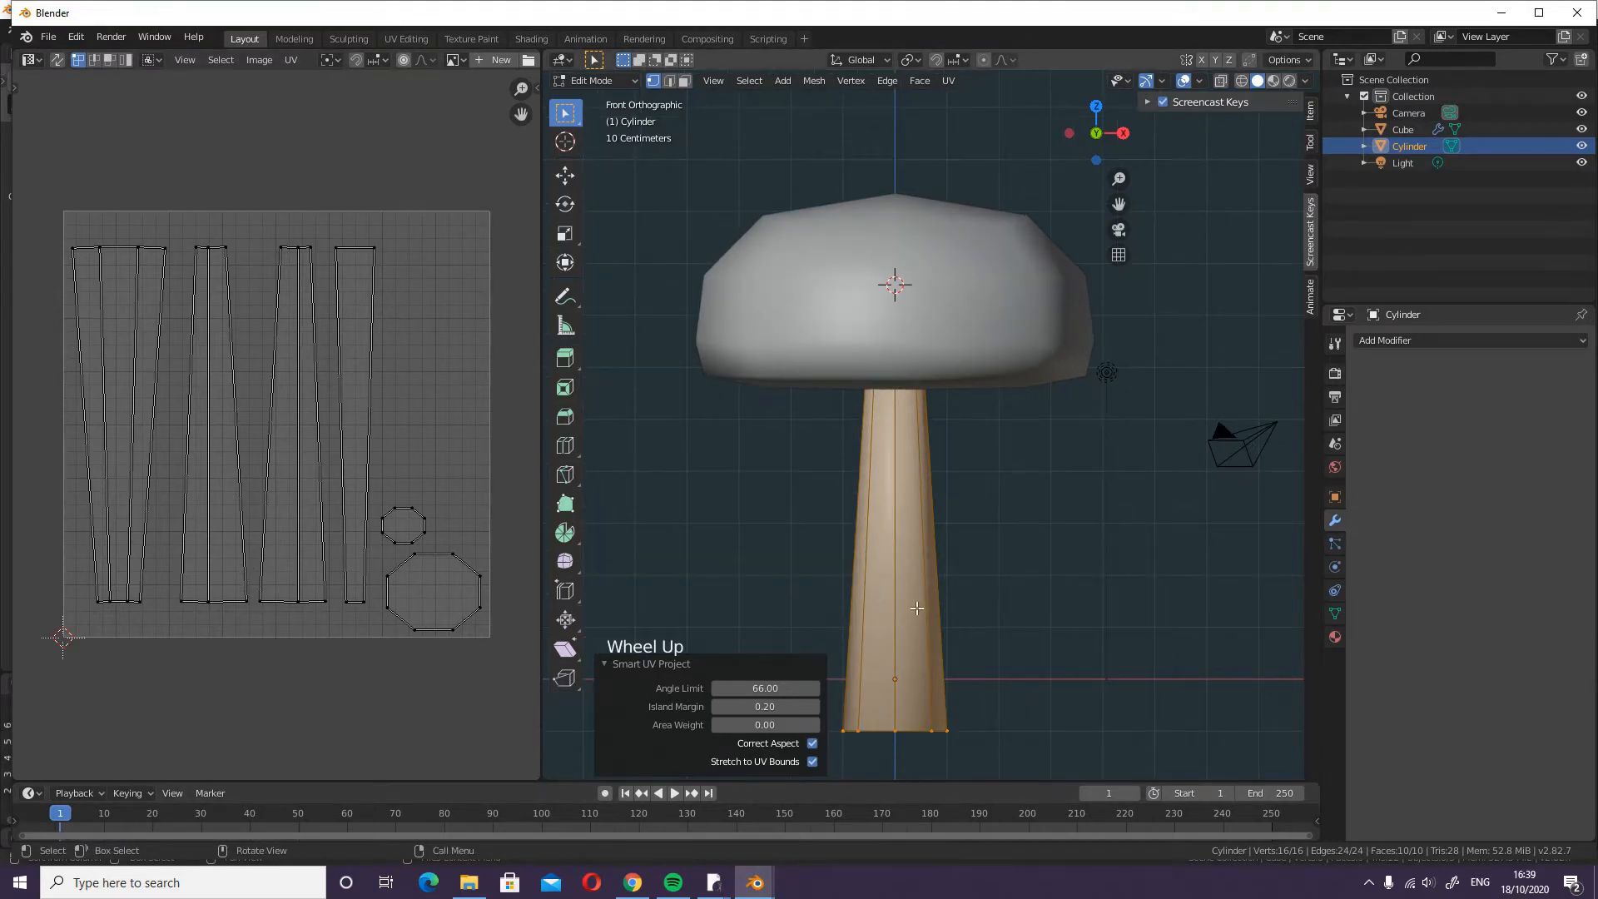
click(493, 60)
click(550, 66)
text(trunk)
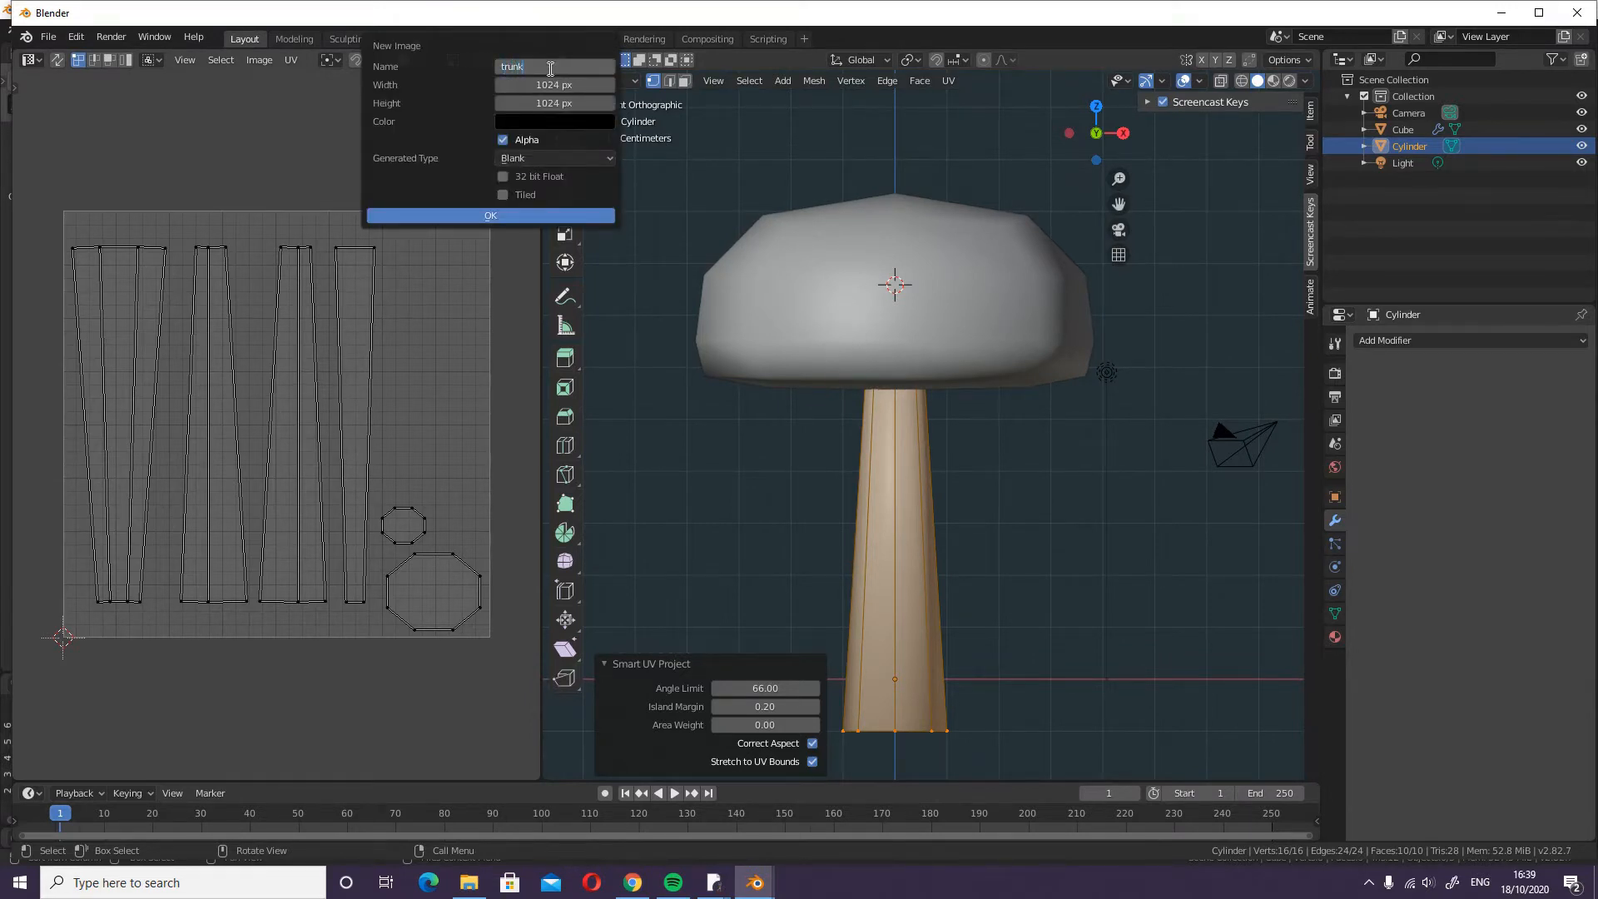
key(Tab)
text(20)
key(Tab)
text(204)
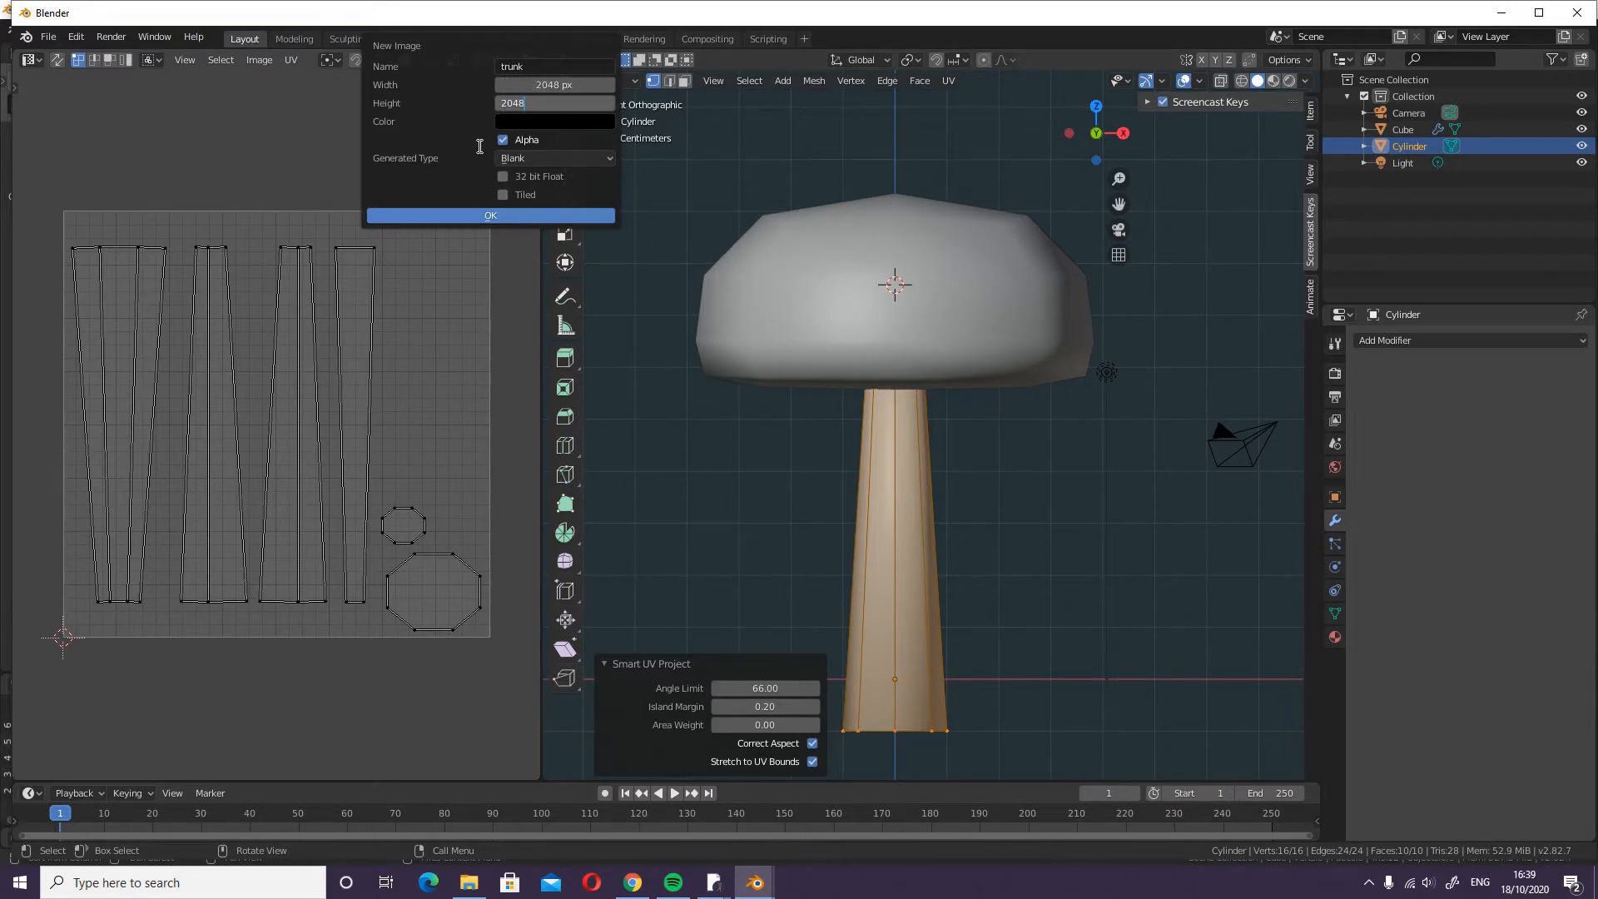
- Set the new image's color to a dark brown (H 0.040, S 0.537, V 0.278) and create the image
click(517, 121)
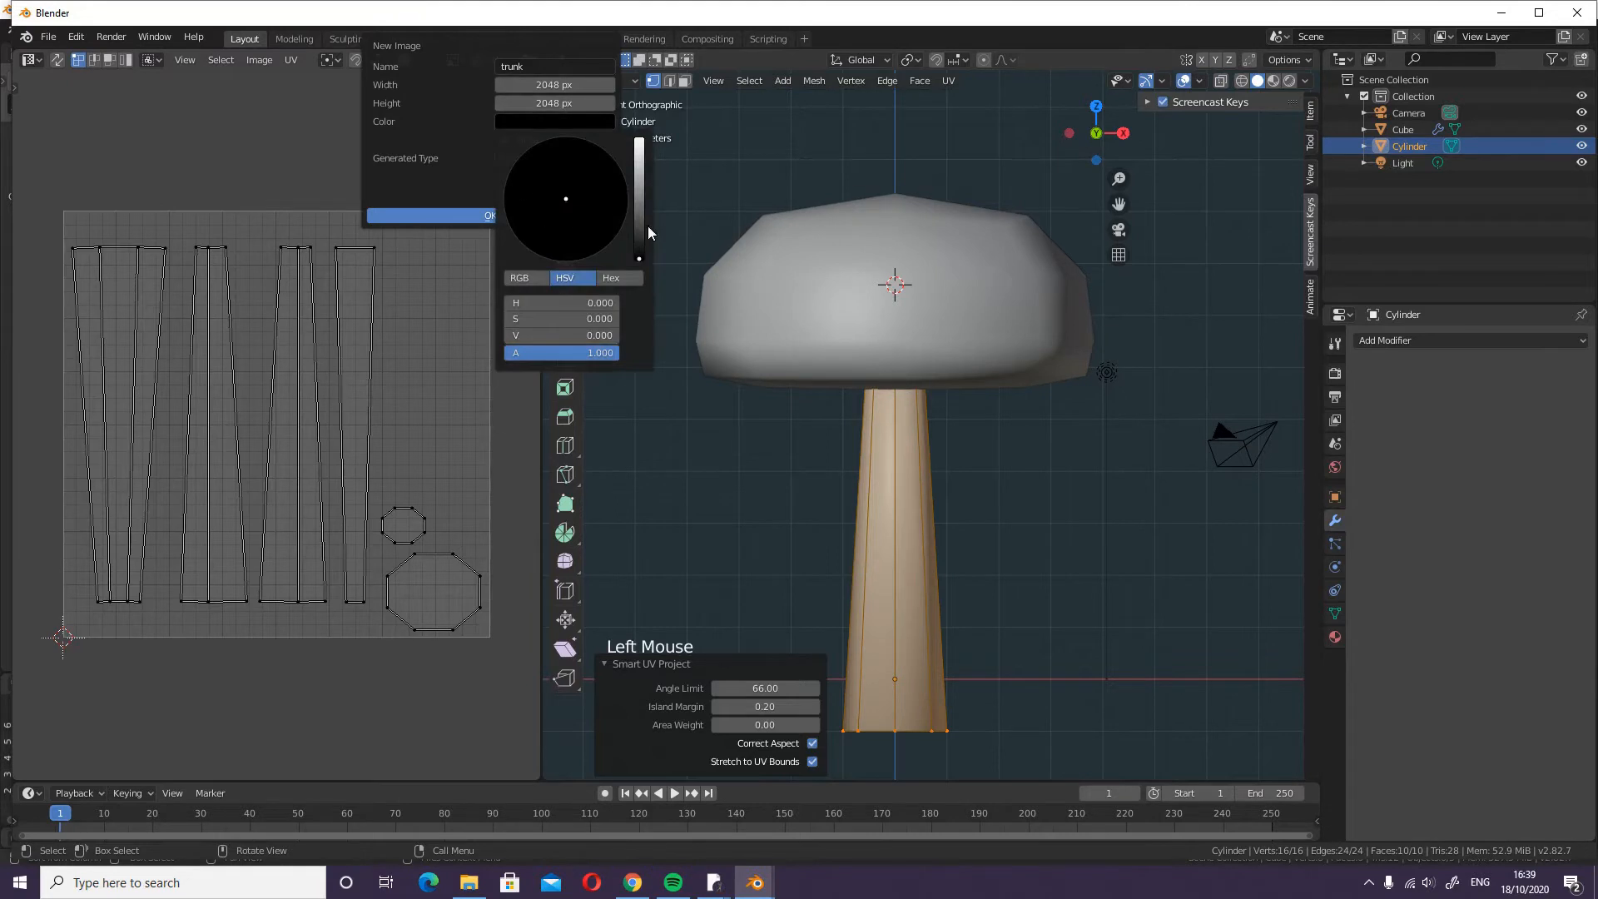
click(641, 226)
click(557, 232)
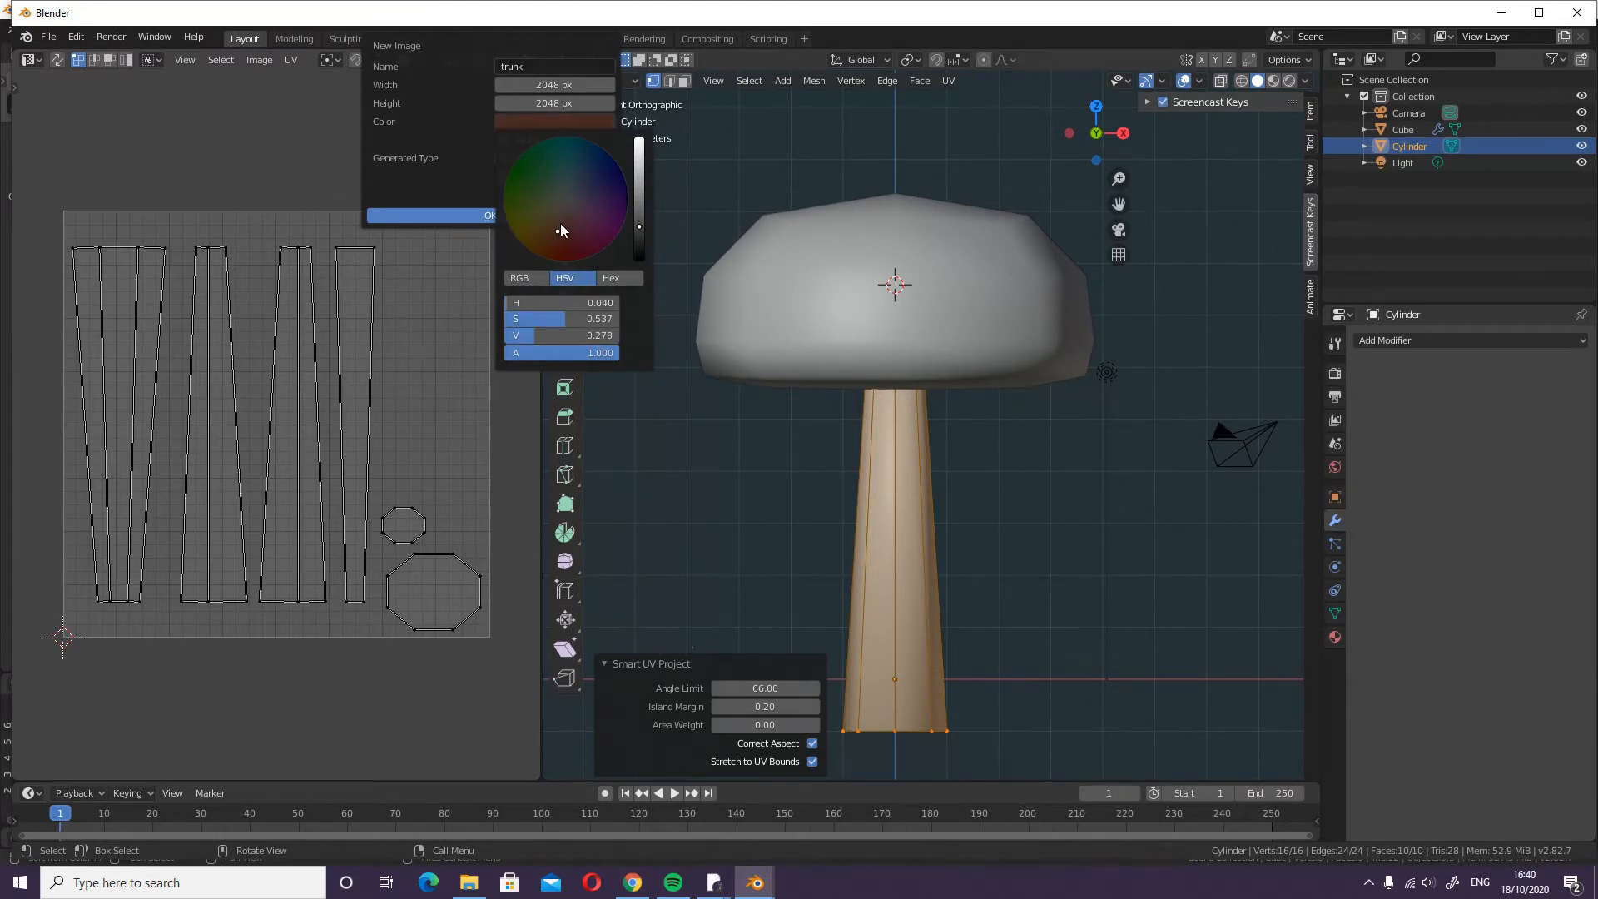
click(451, 215)
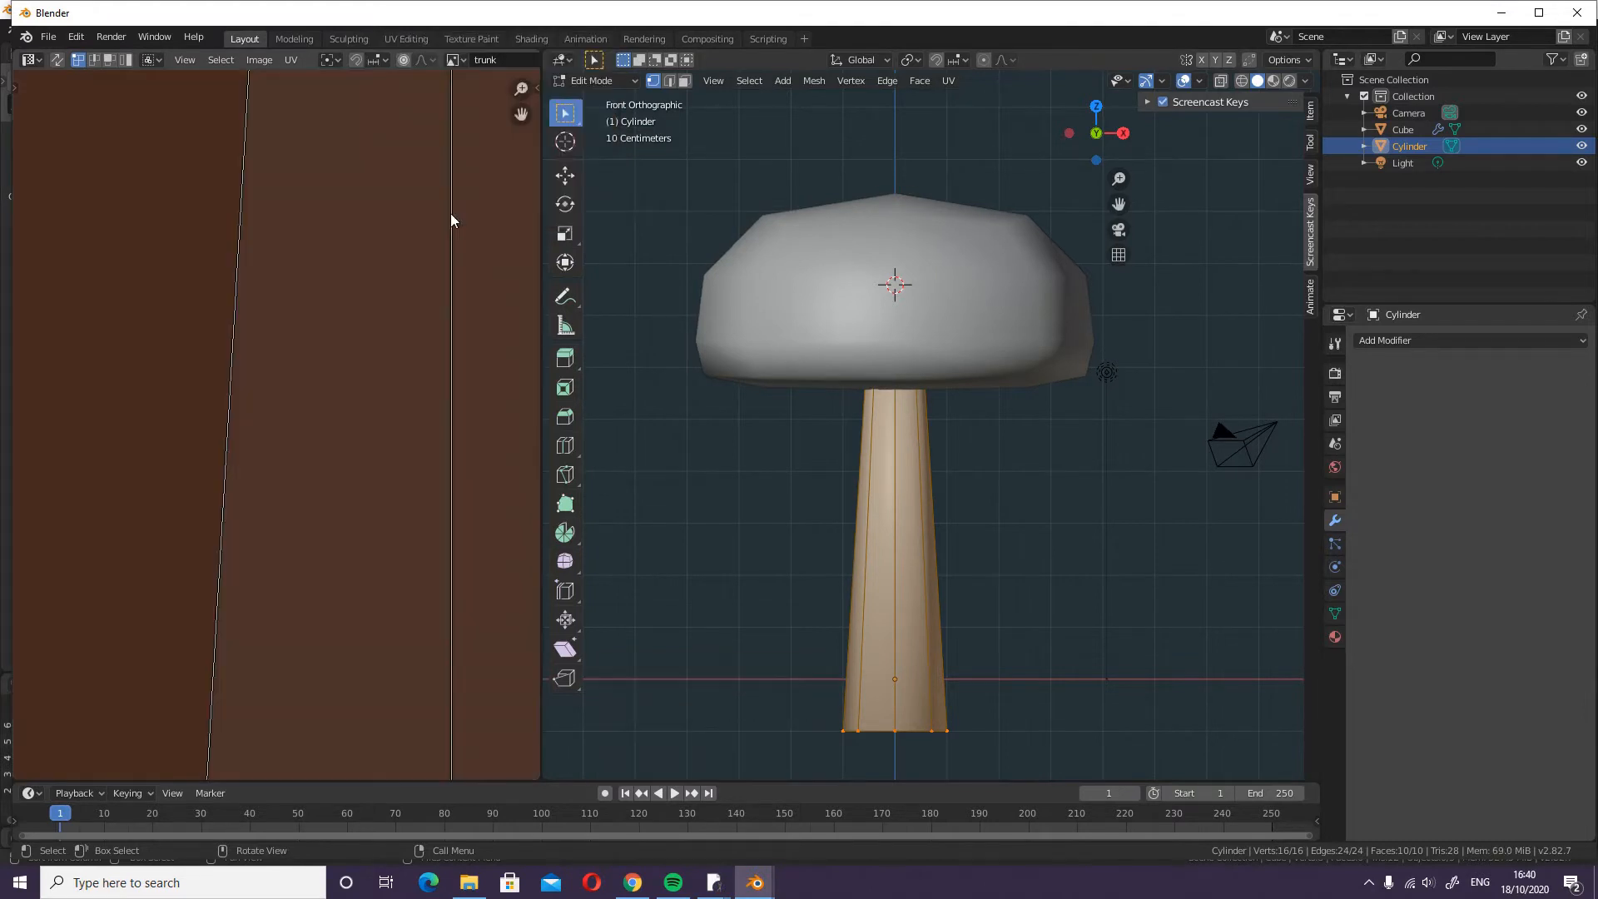
scroll(303, 419, down, 7)
scroll(321, 456, down, 5)
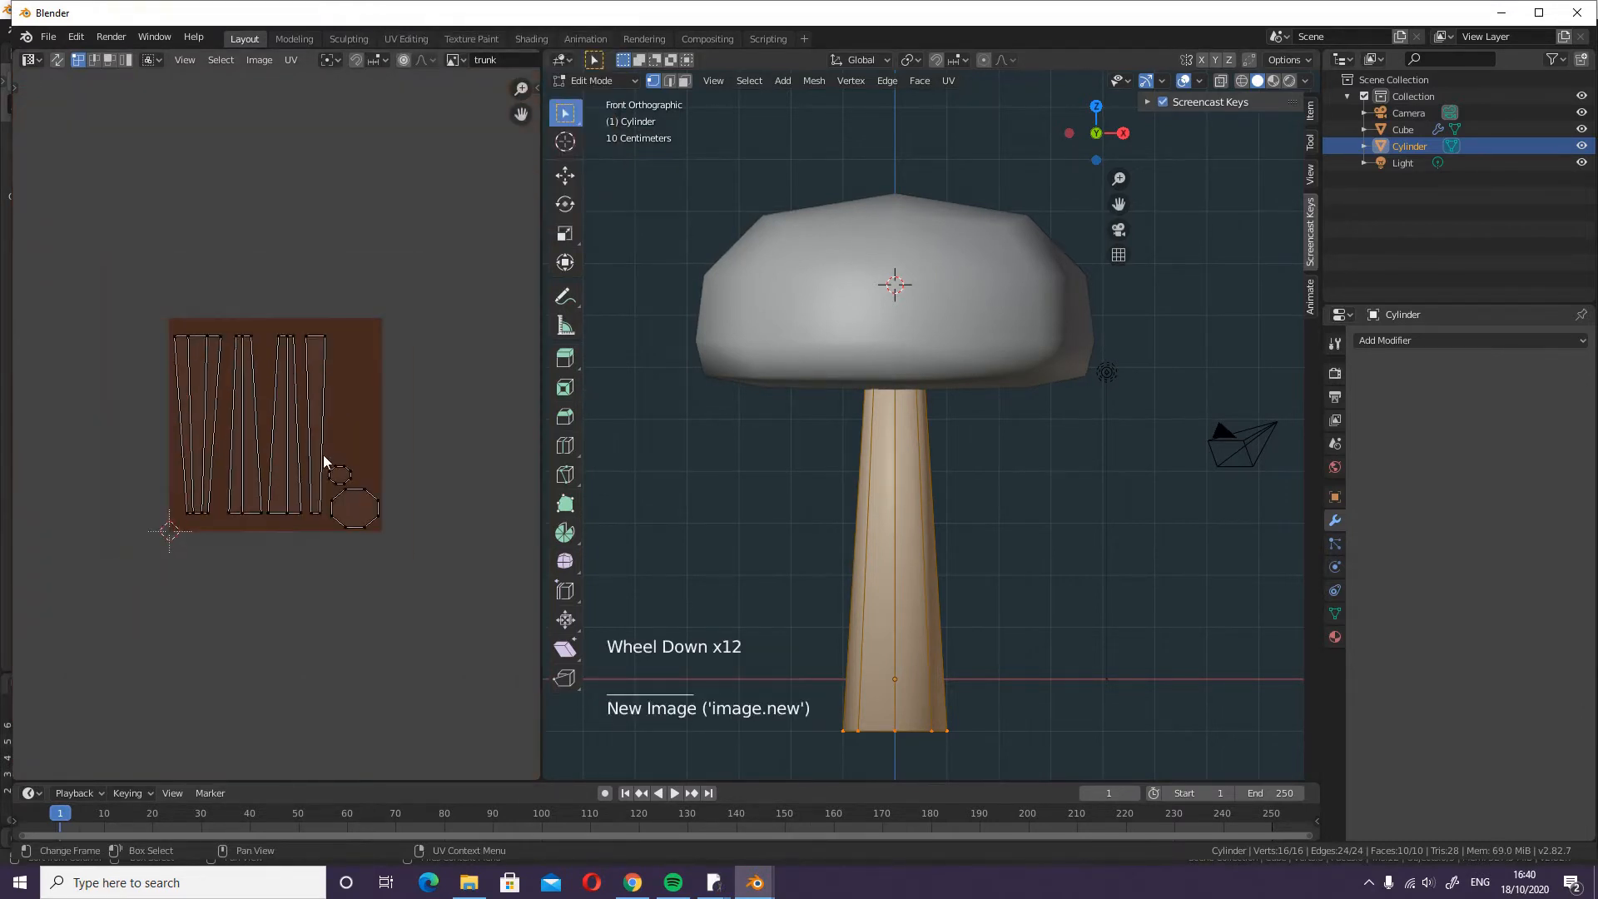
scroll(322, 453, up, 2)
shift+middle_drag(322, 453, 310, 459)
shift+scroll(310, 459, up, 1)
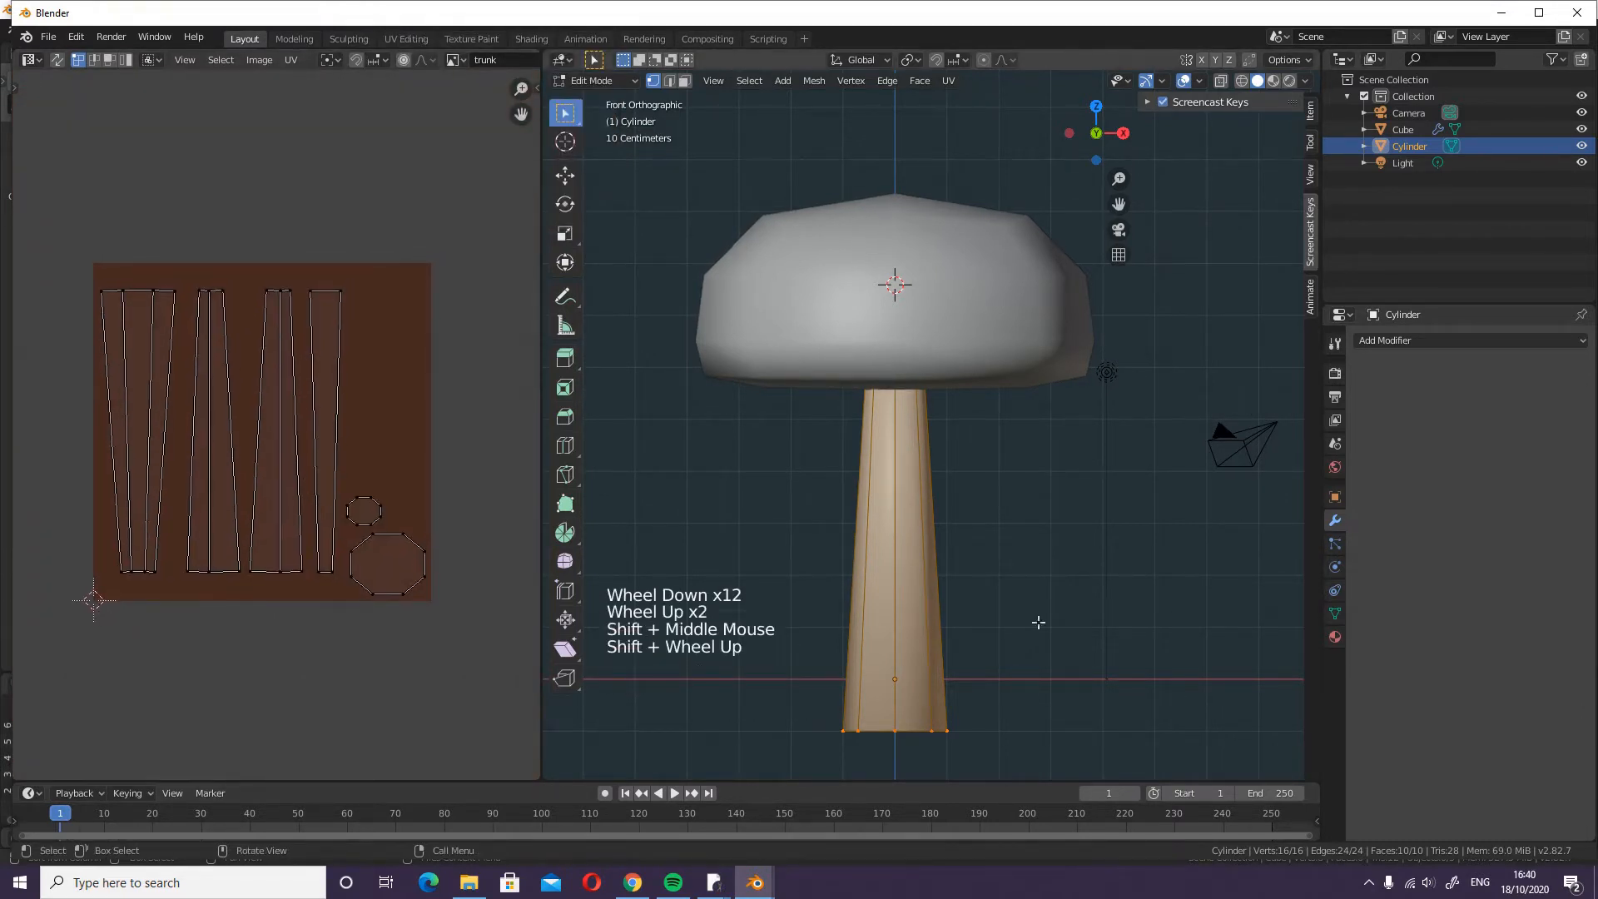
- Return to Object Mode and add a new material to the trunk
key(Tab)
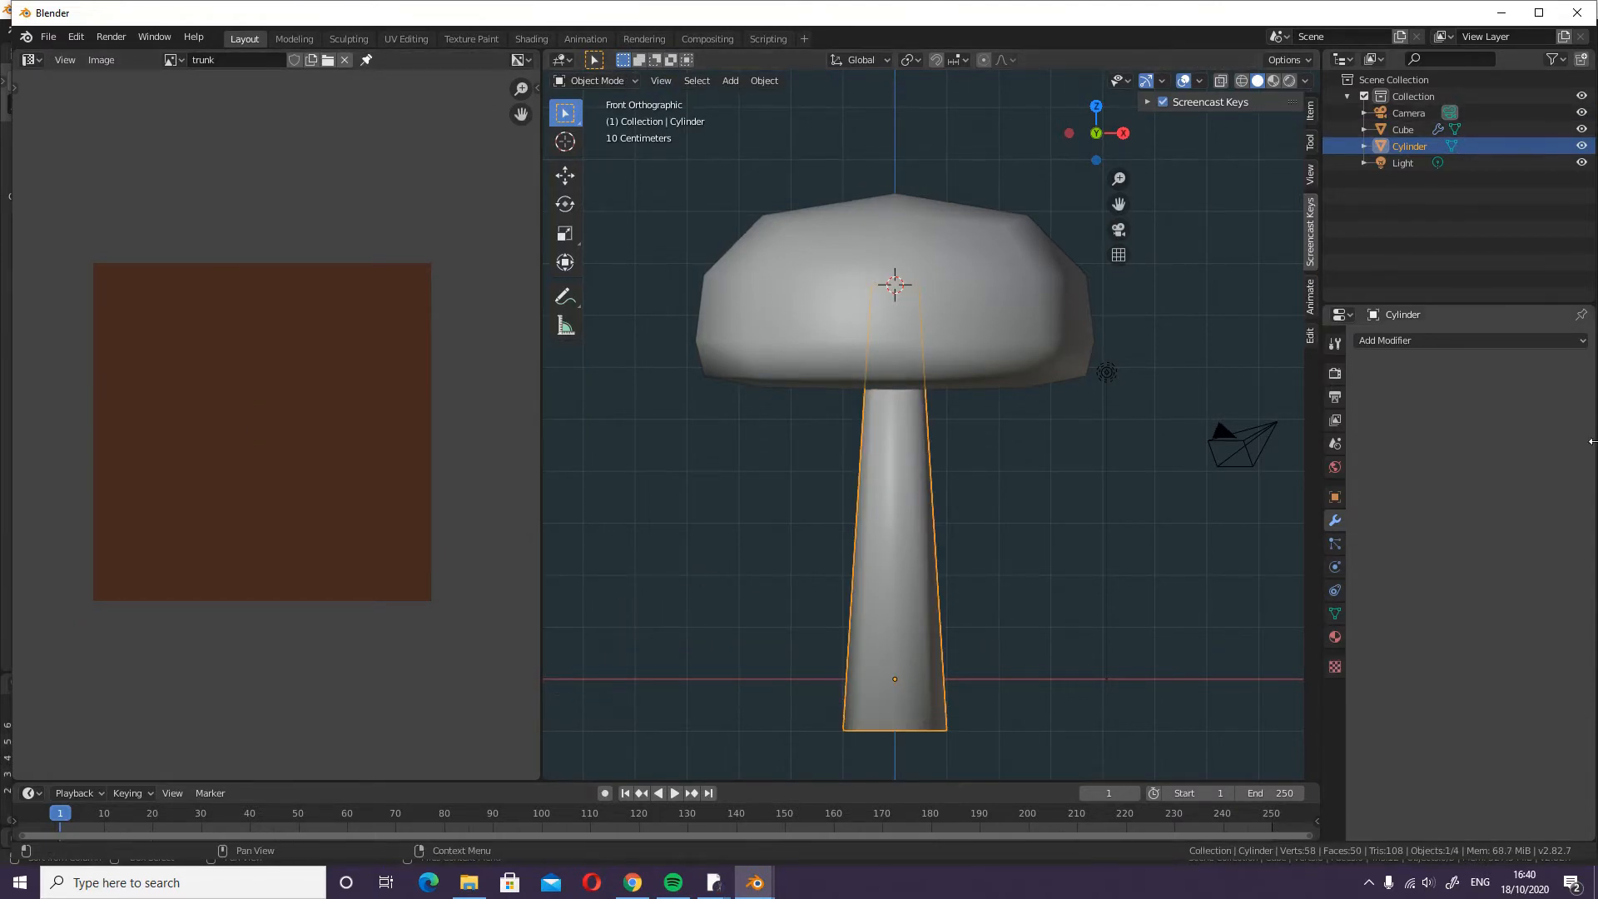
click(1335, 637)
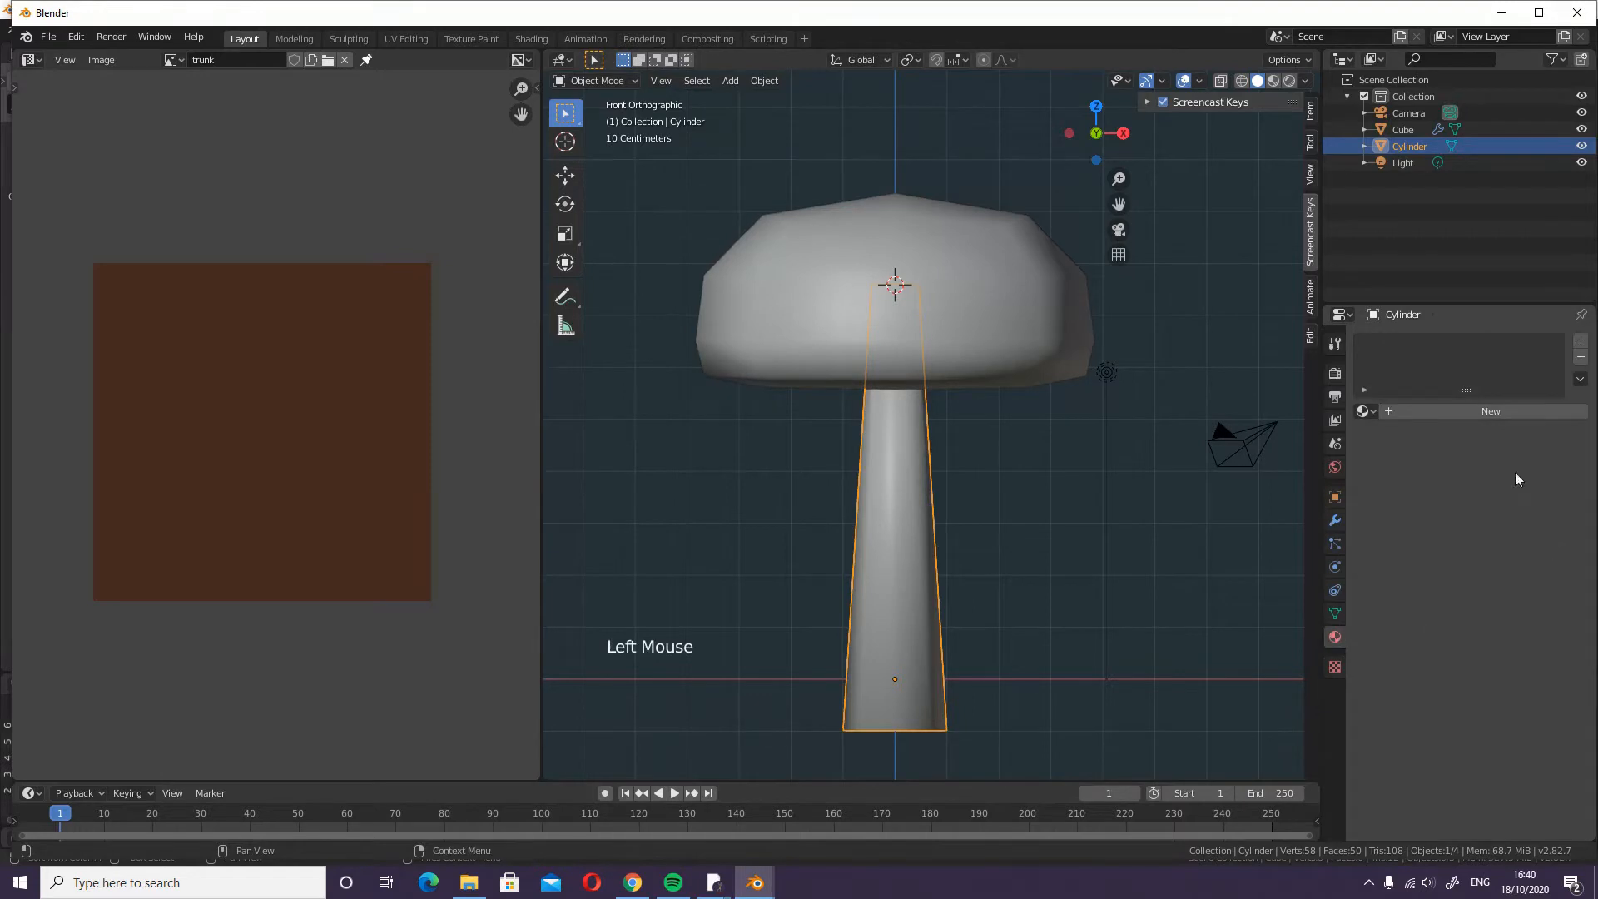
click(1439, 409)
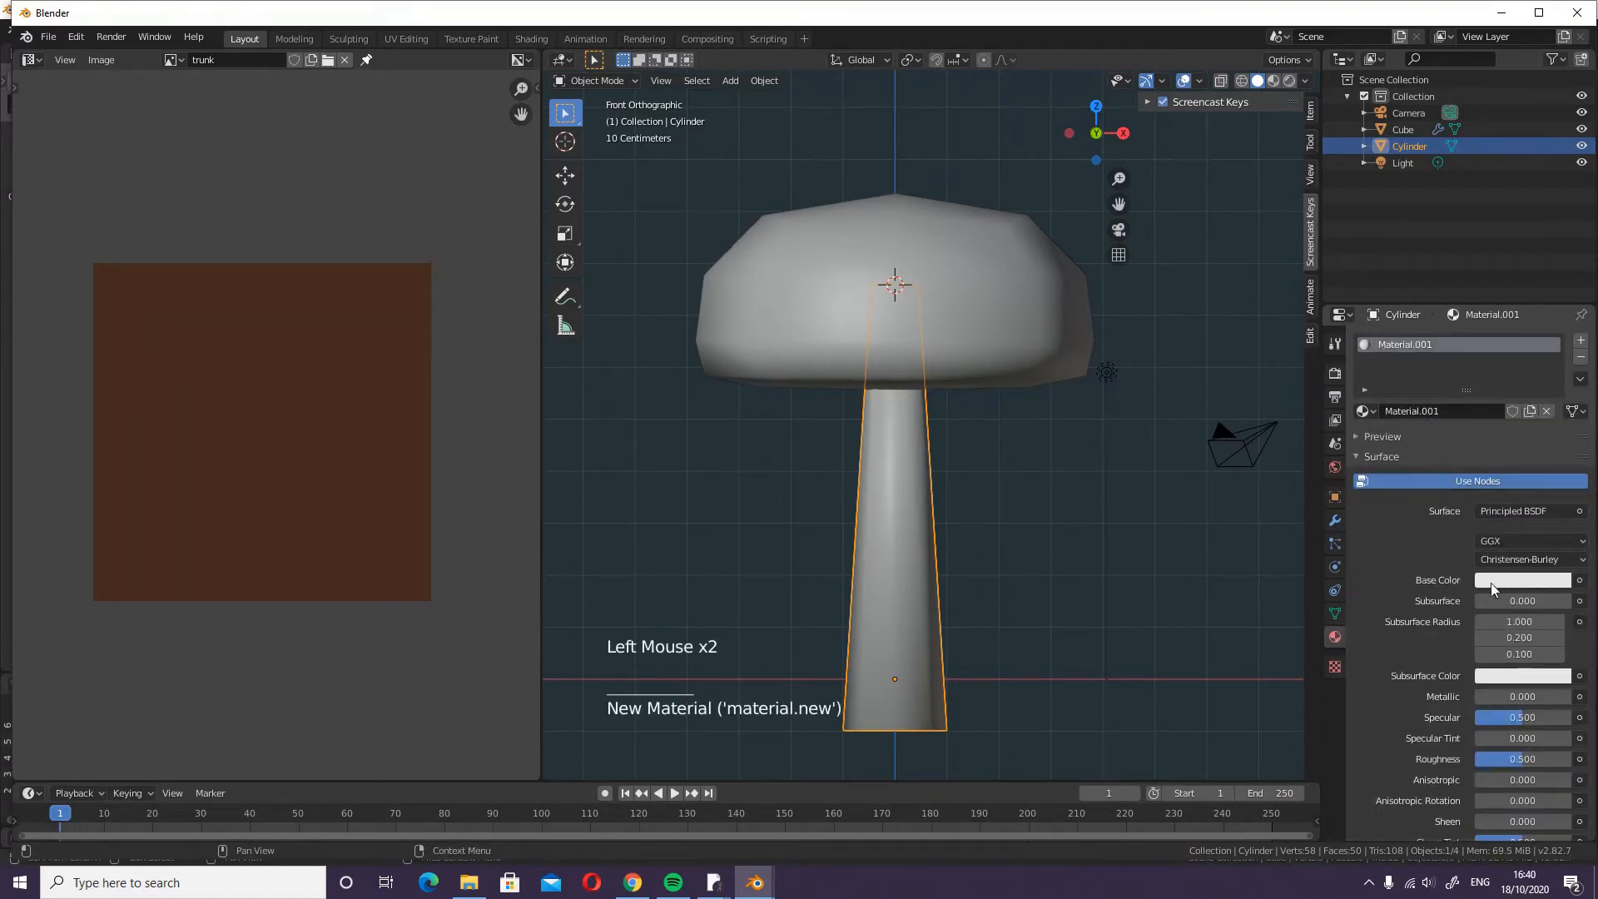
- Connect an Image Texture to the trunk material's Base Color and assign the trunk image to it
click(1579, 581)
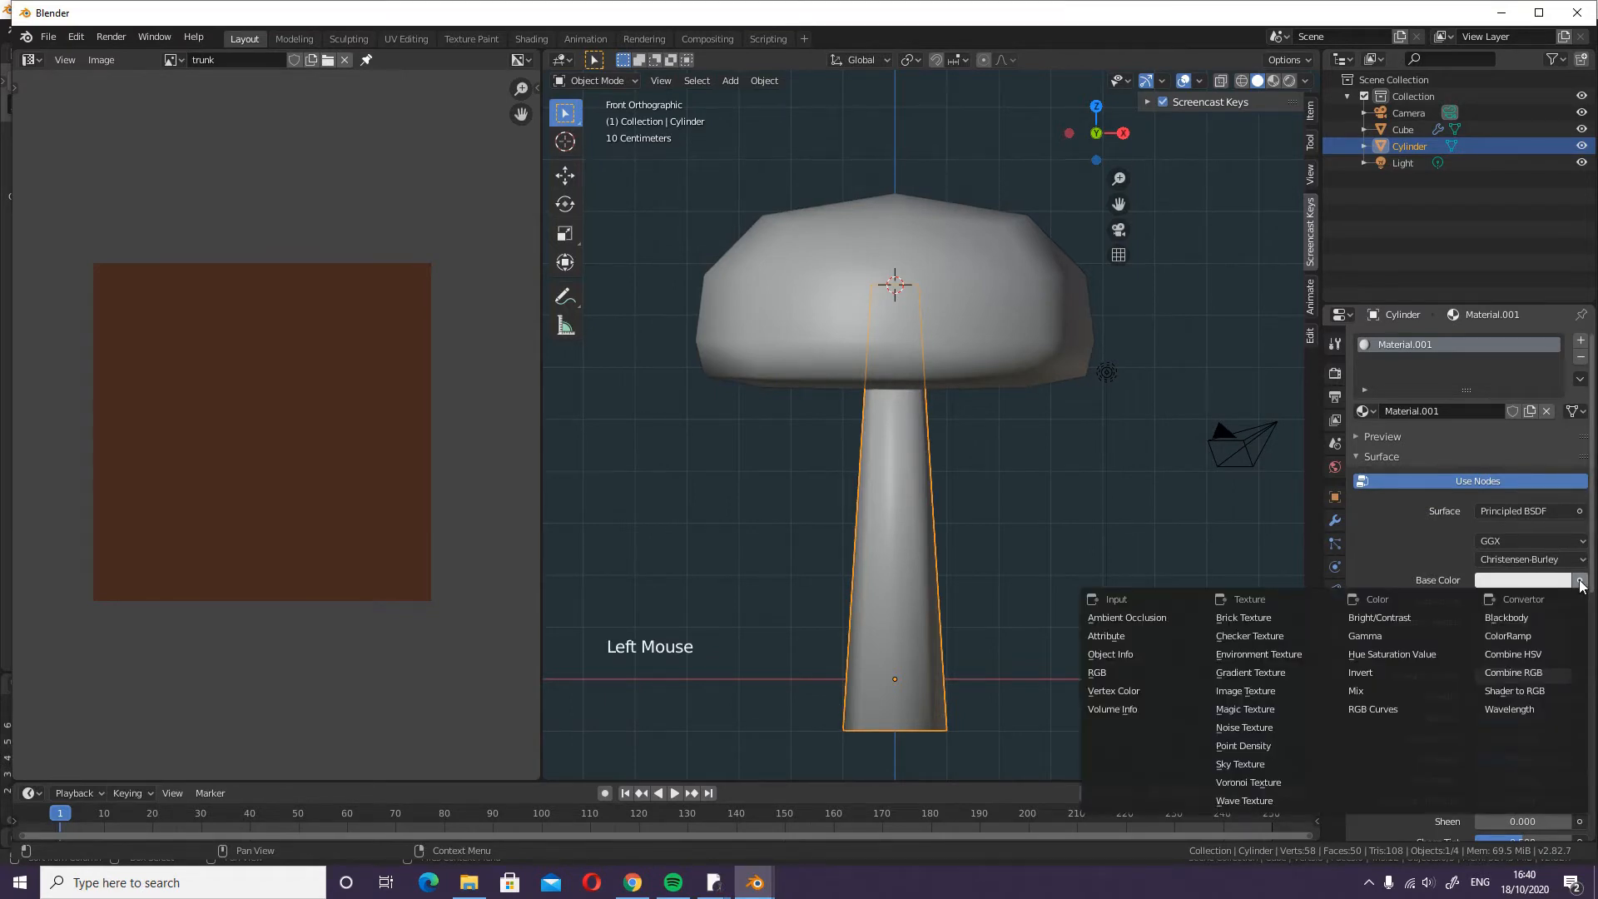
click(1580, 582)
click(1257, 691)
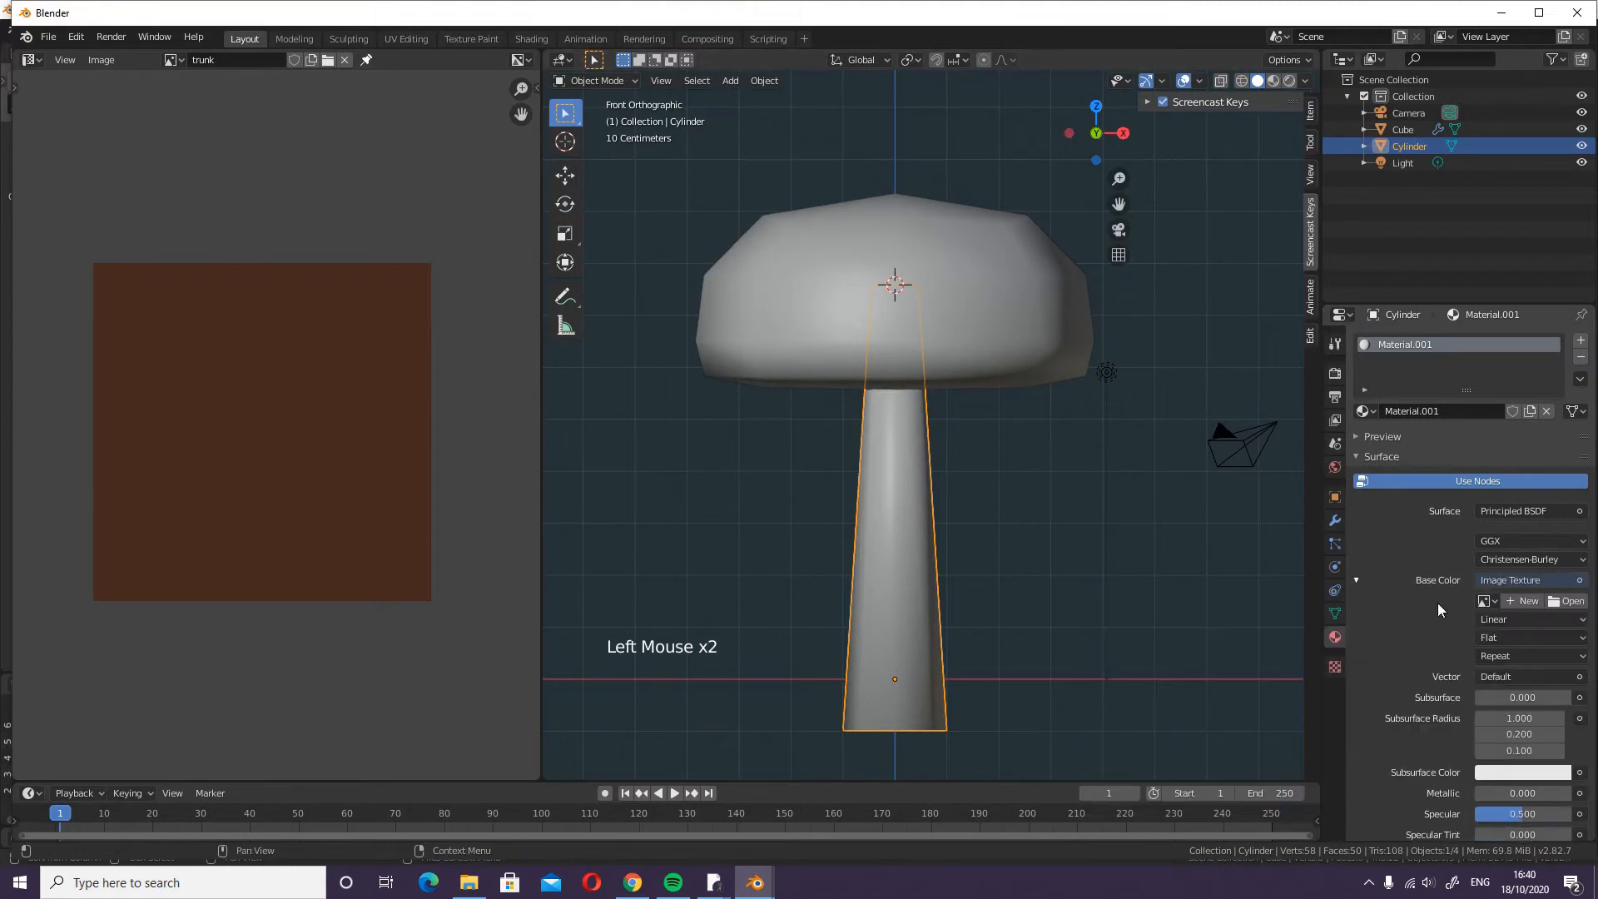
click(1494, 599)
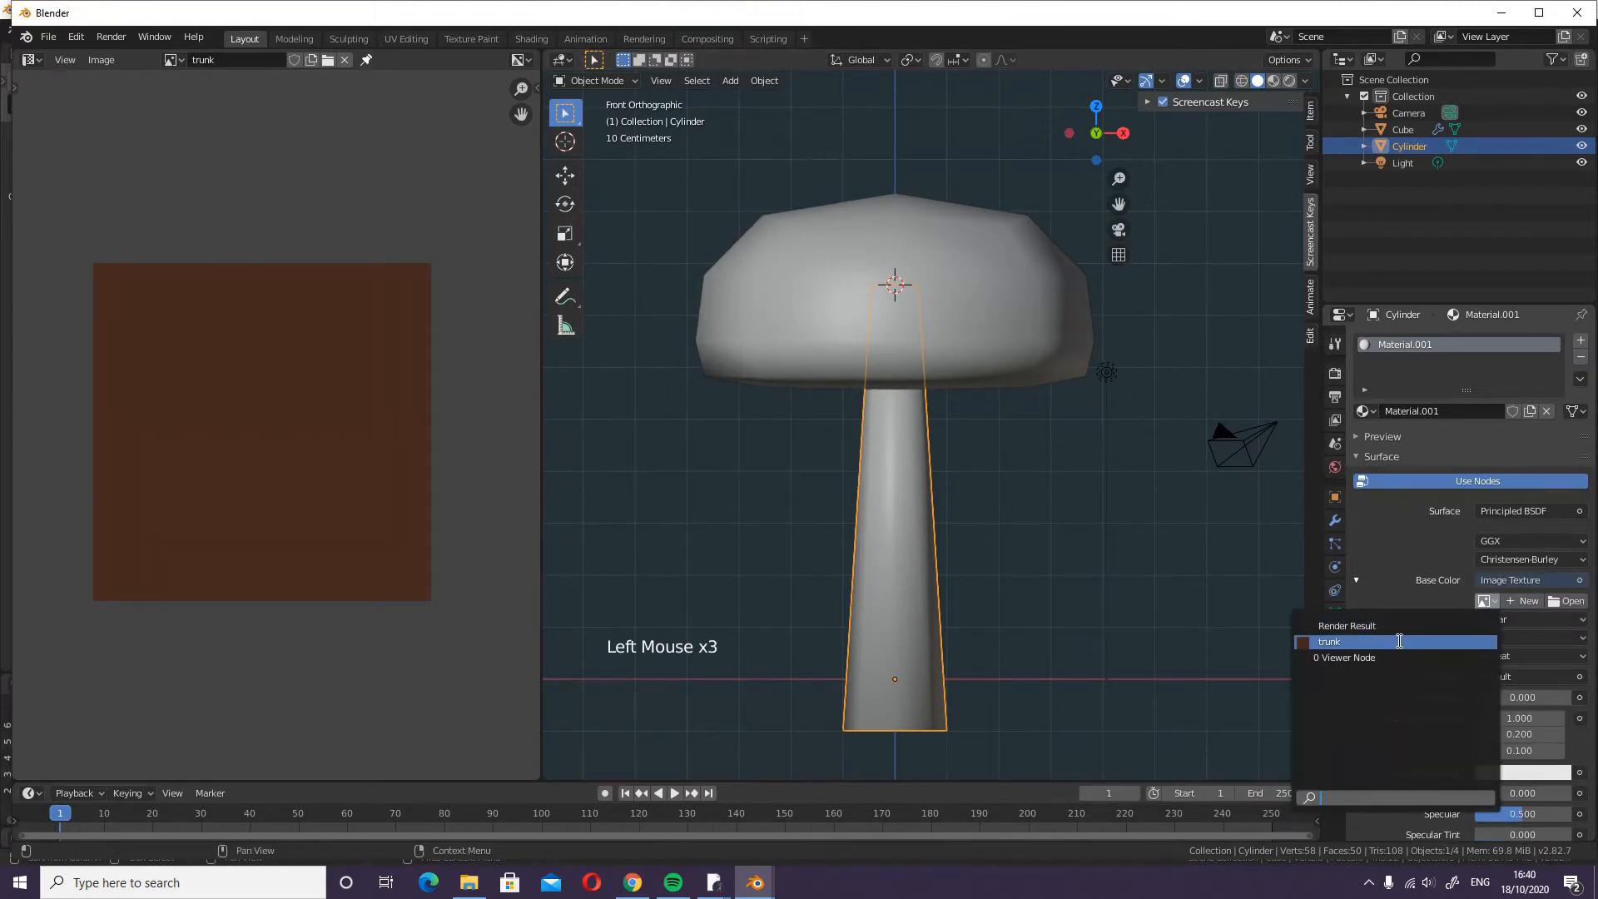
click(1399, 641)
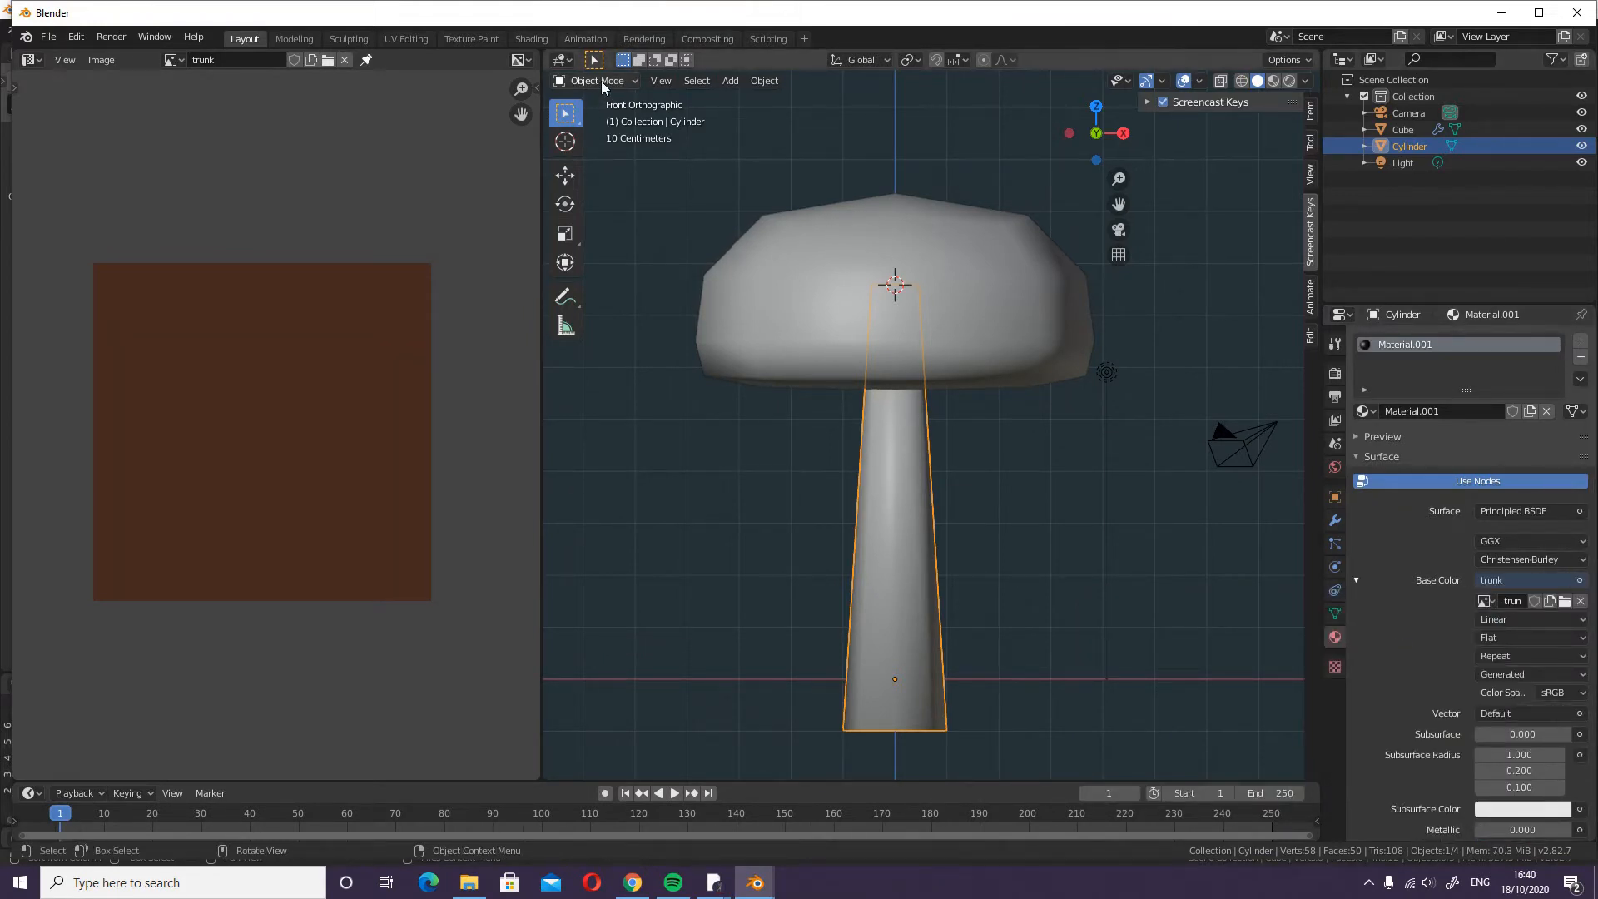
- Preview the trunk material in Rendered viewport shading and return to Solid shading
click(1290, 81)
click(1290, 82)
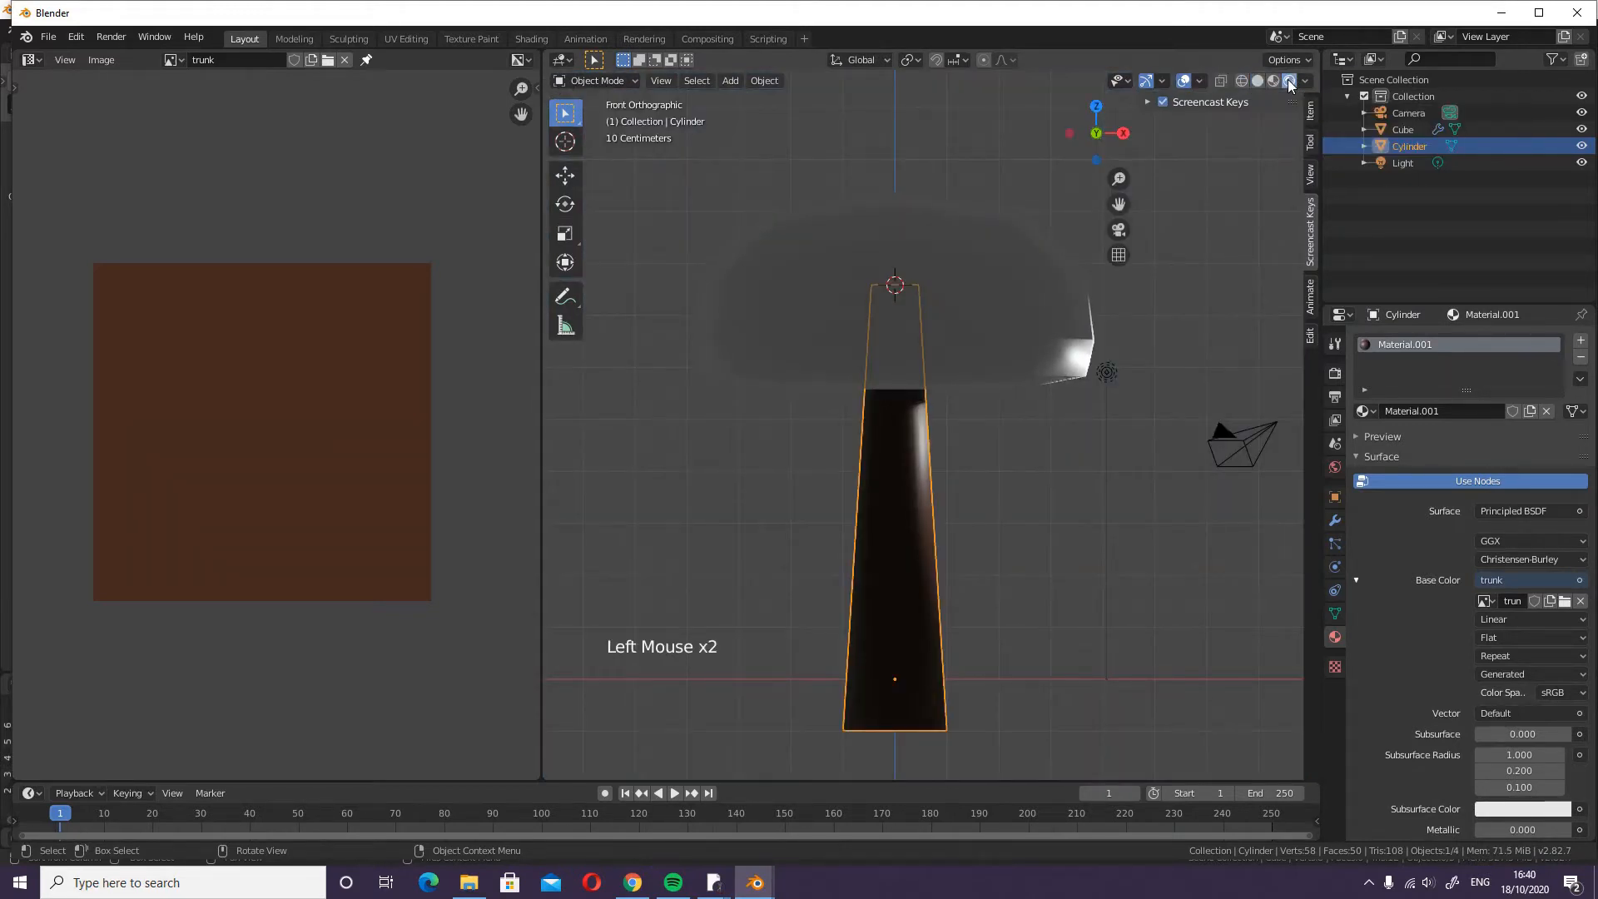
click(1258, 80)
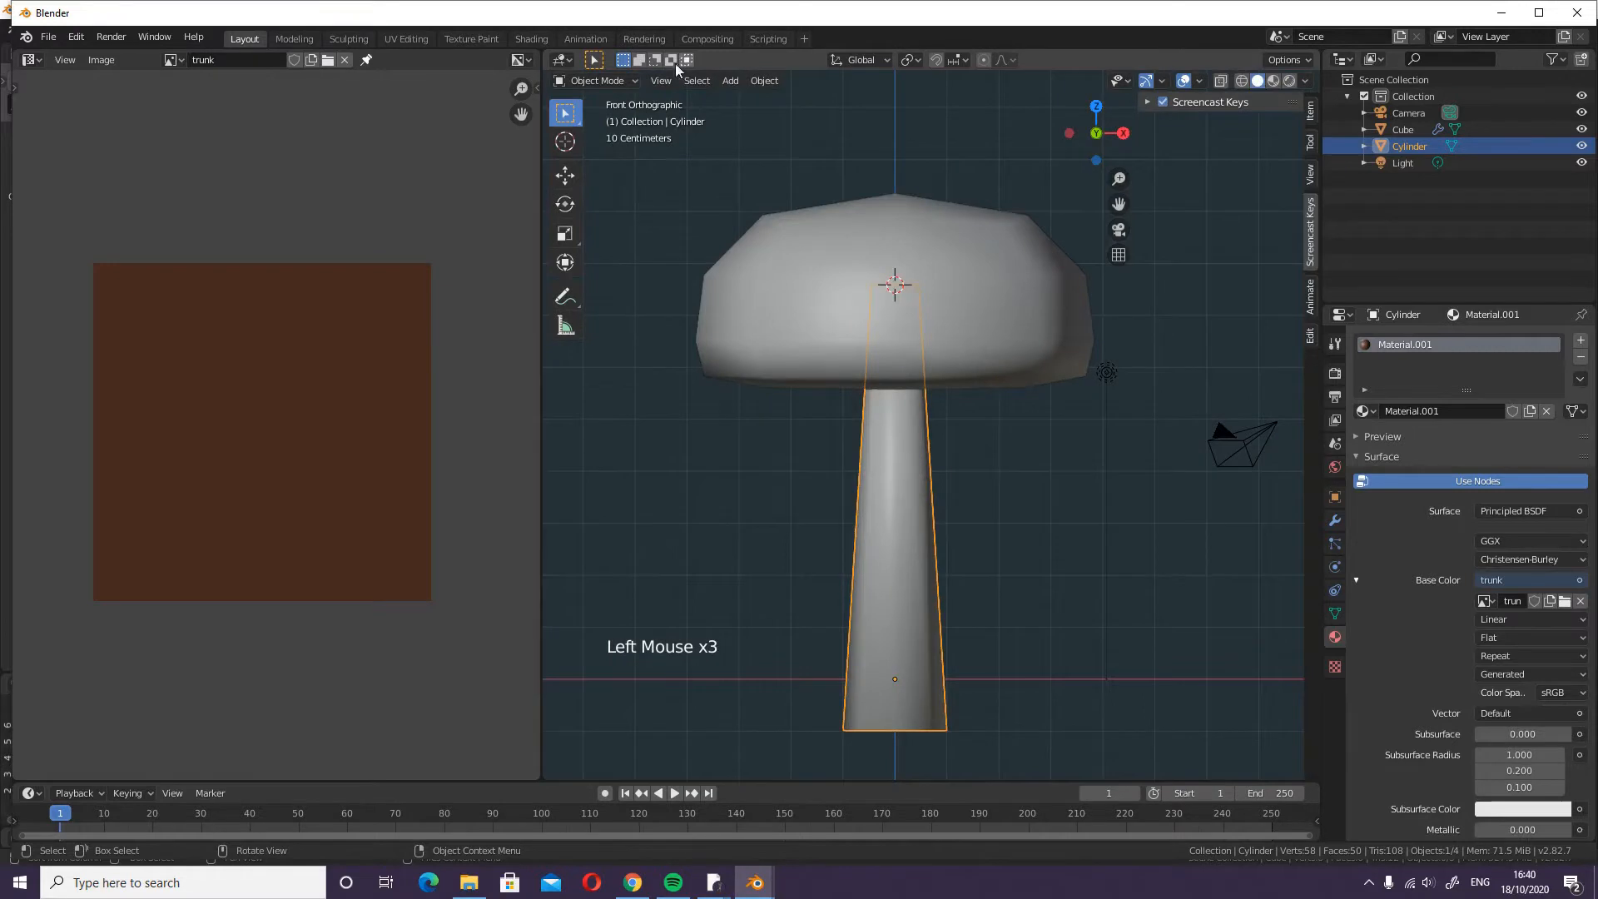
- Switch the trunk to Texture Paint mode and set the viewport shading's lighting to Flat
click(596, 82)
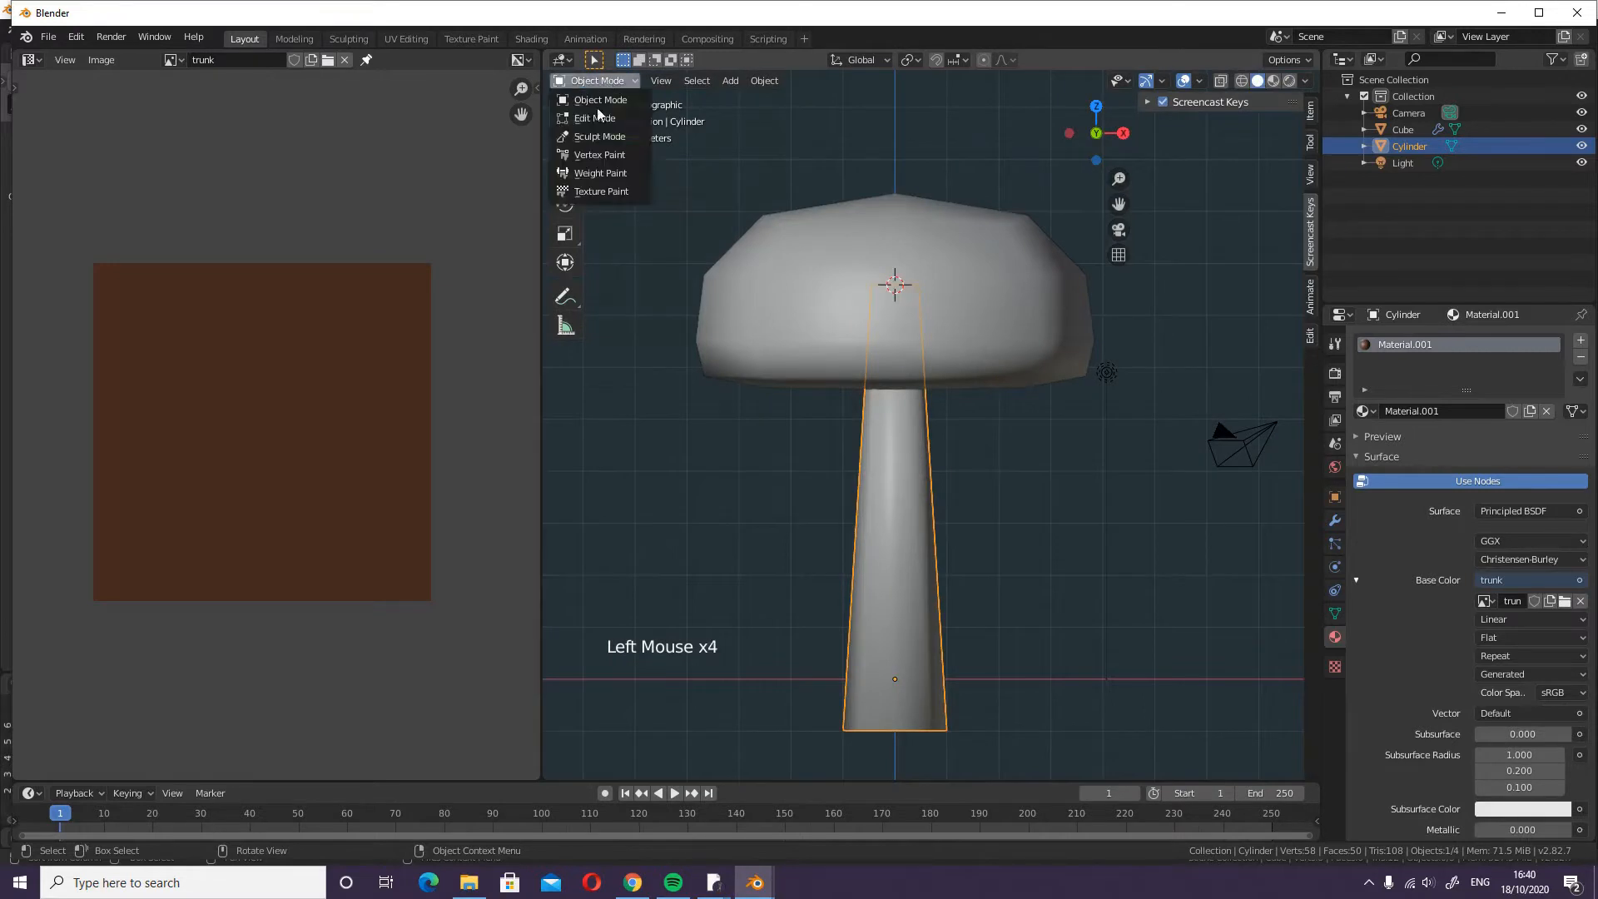
click(605, 191)
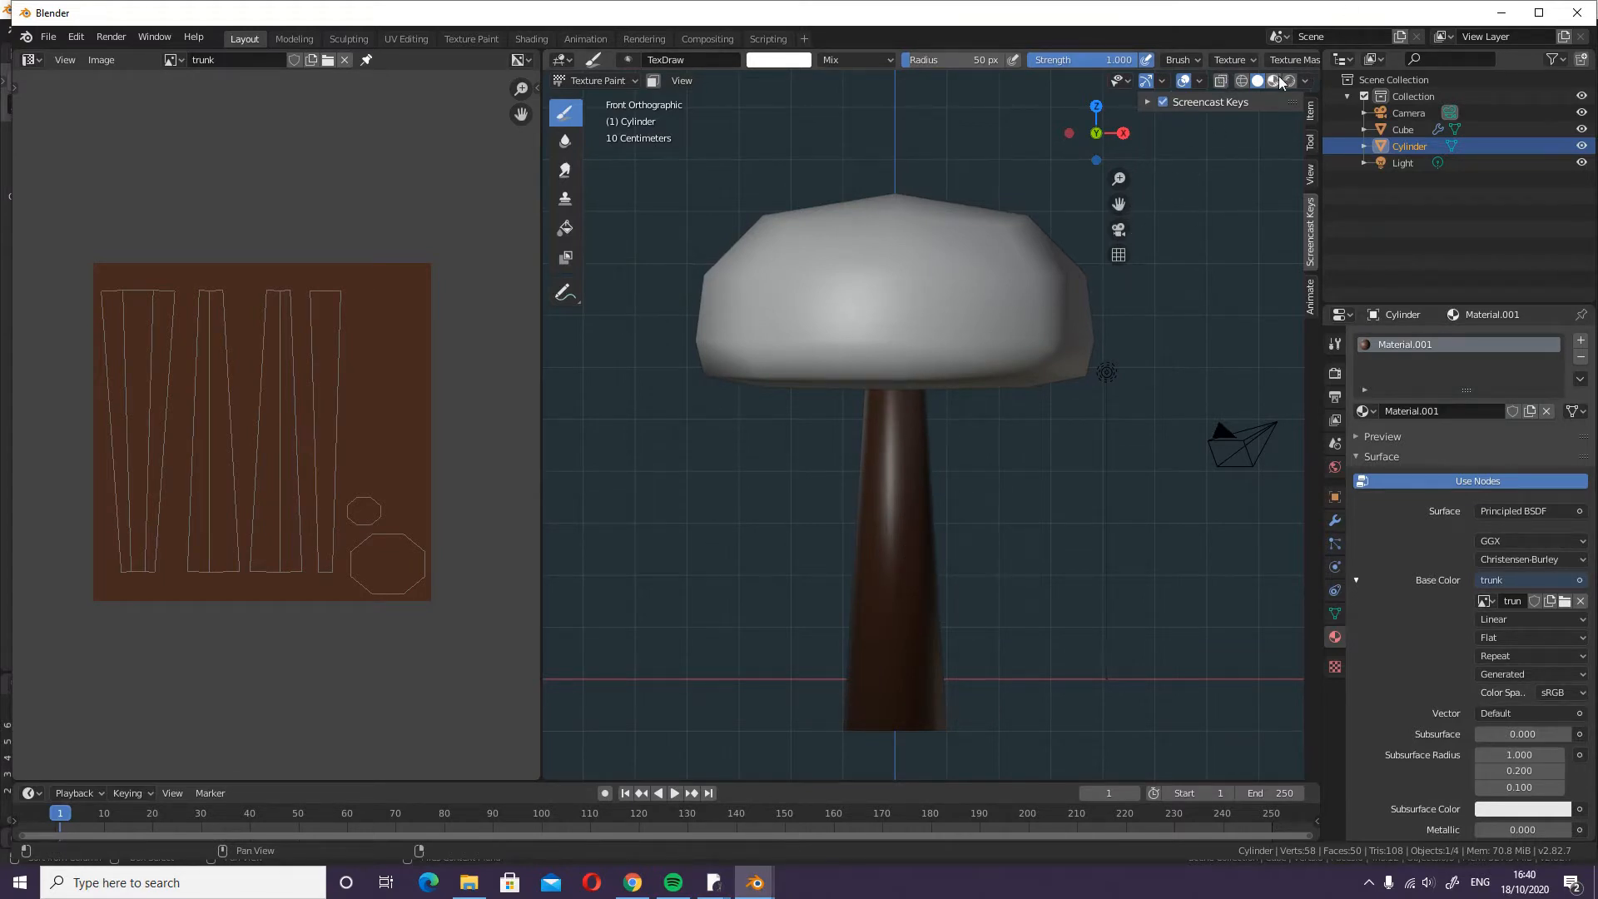
click(1307, 81)
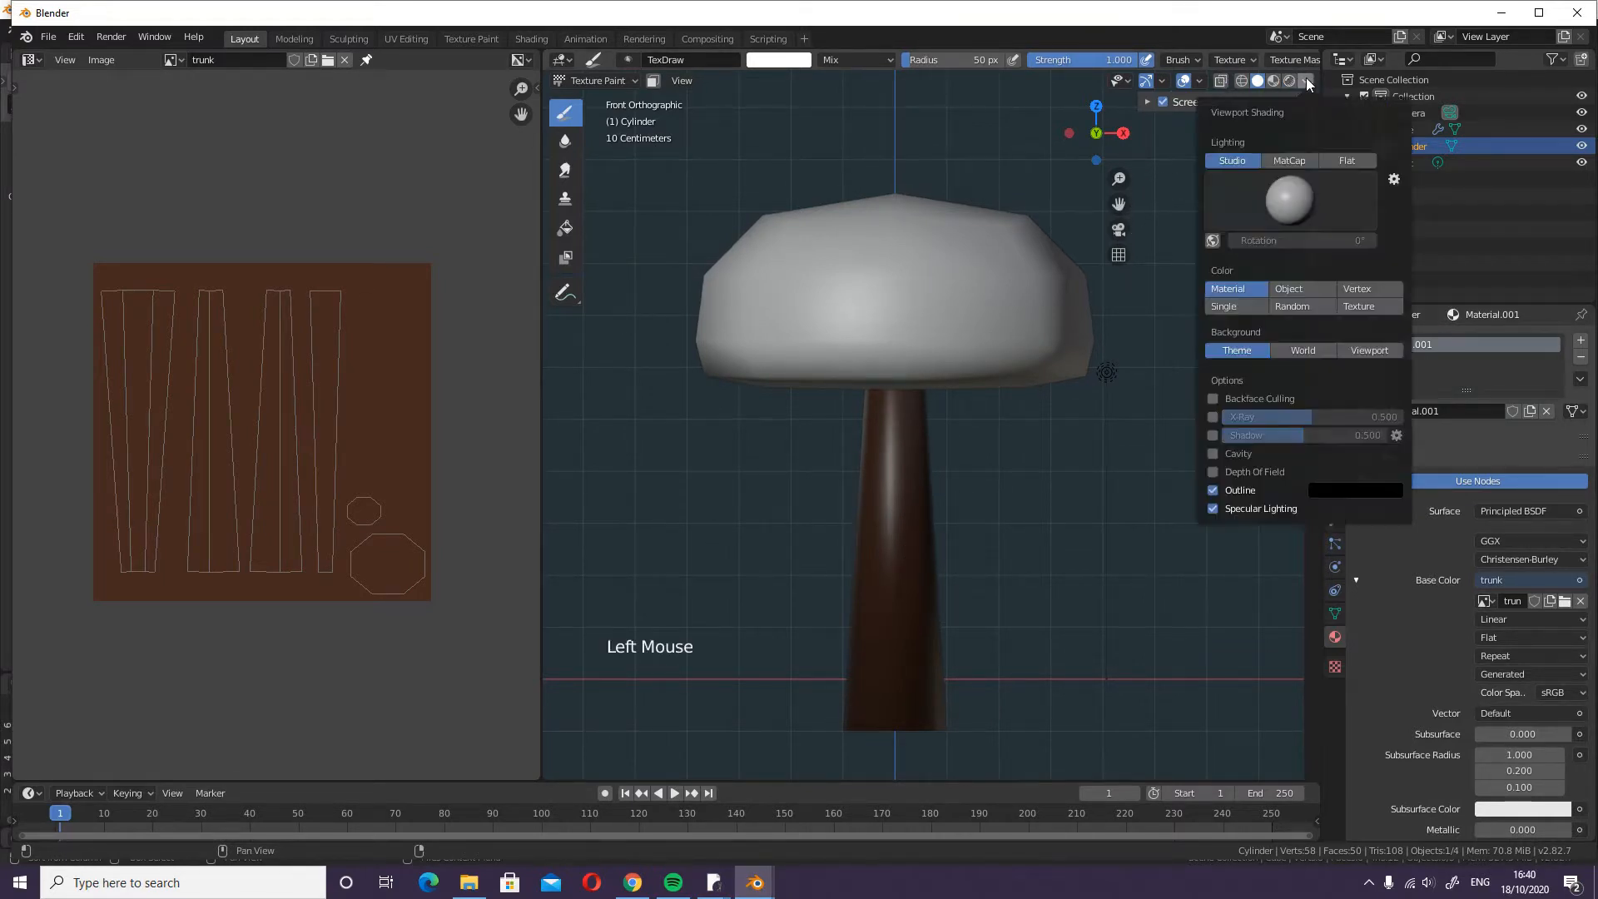
click(1347, 162)
shift+middle_drag(926, 691, 917, 647)
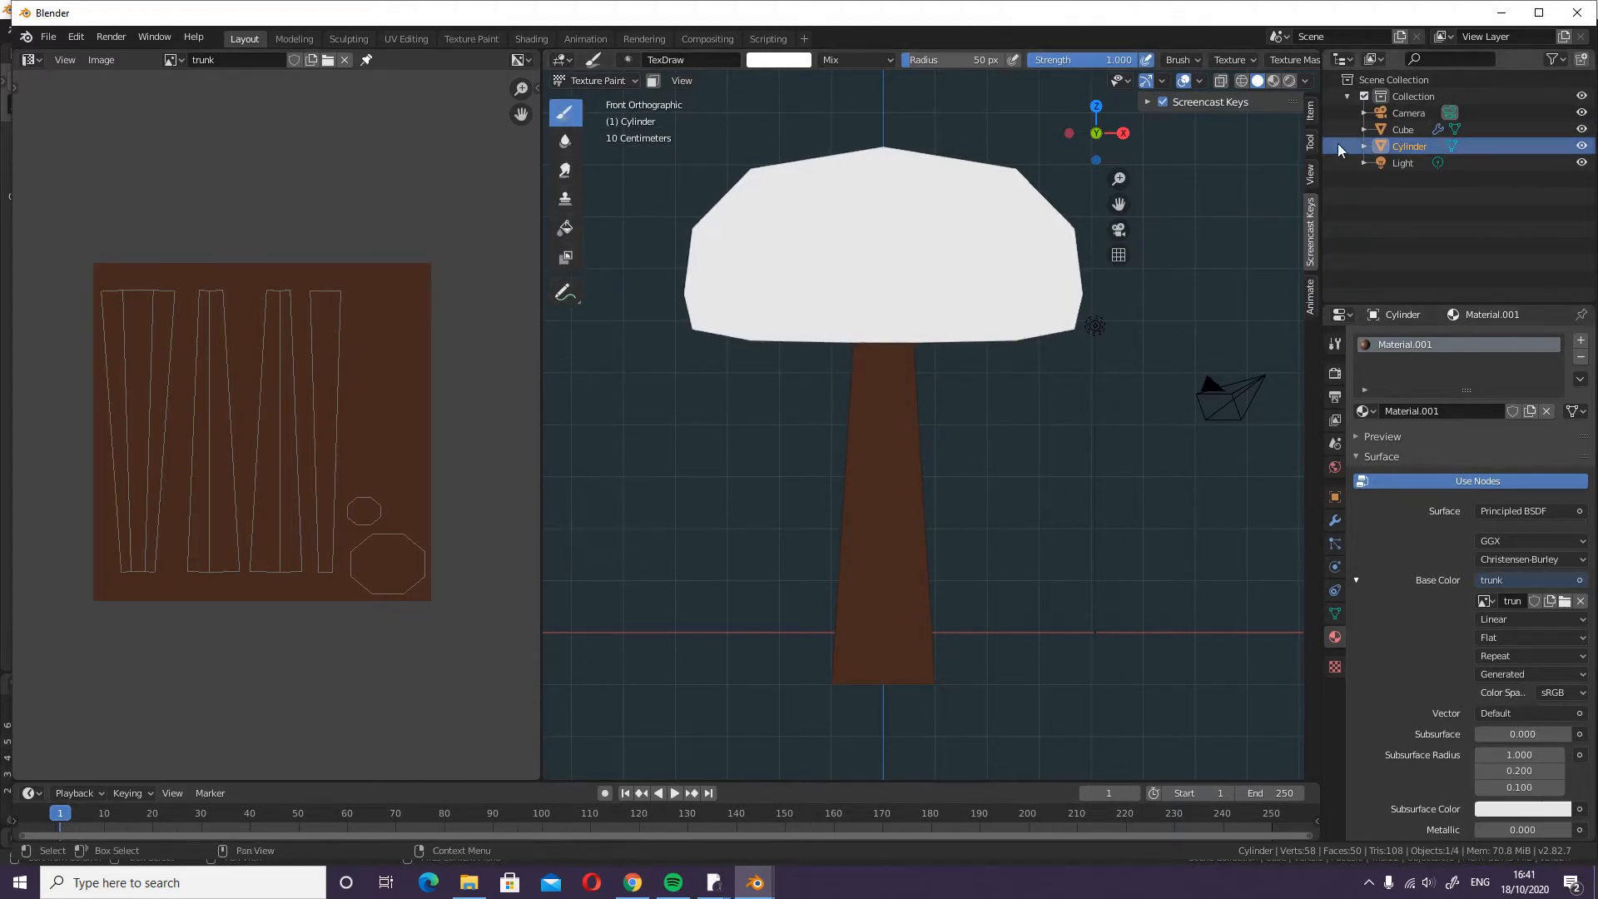
- Show the active paint tool's properties with only the Brushes and Brush Settings sections expanded below it
click(1313, 144)
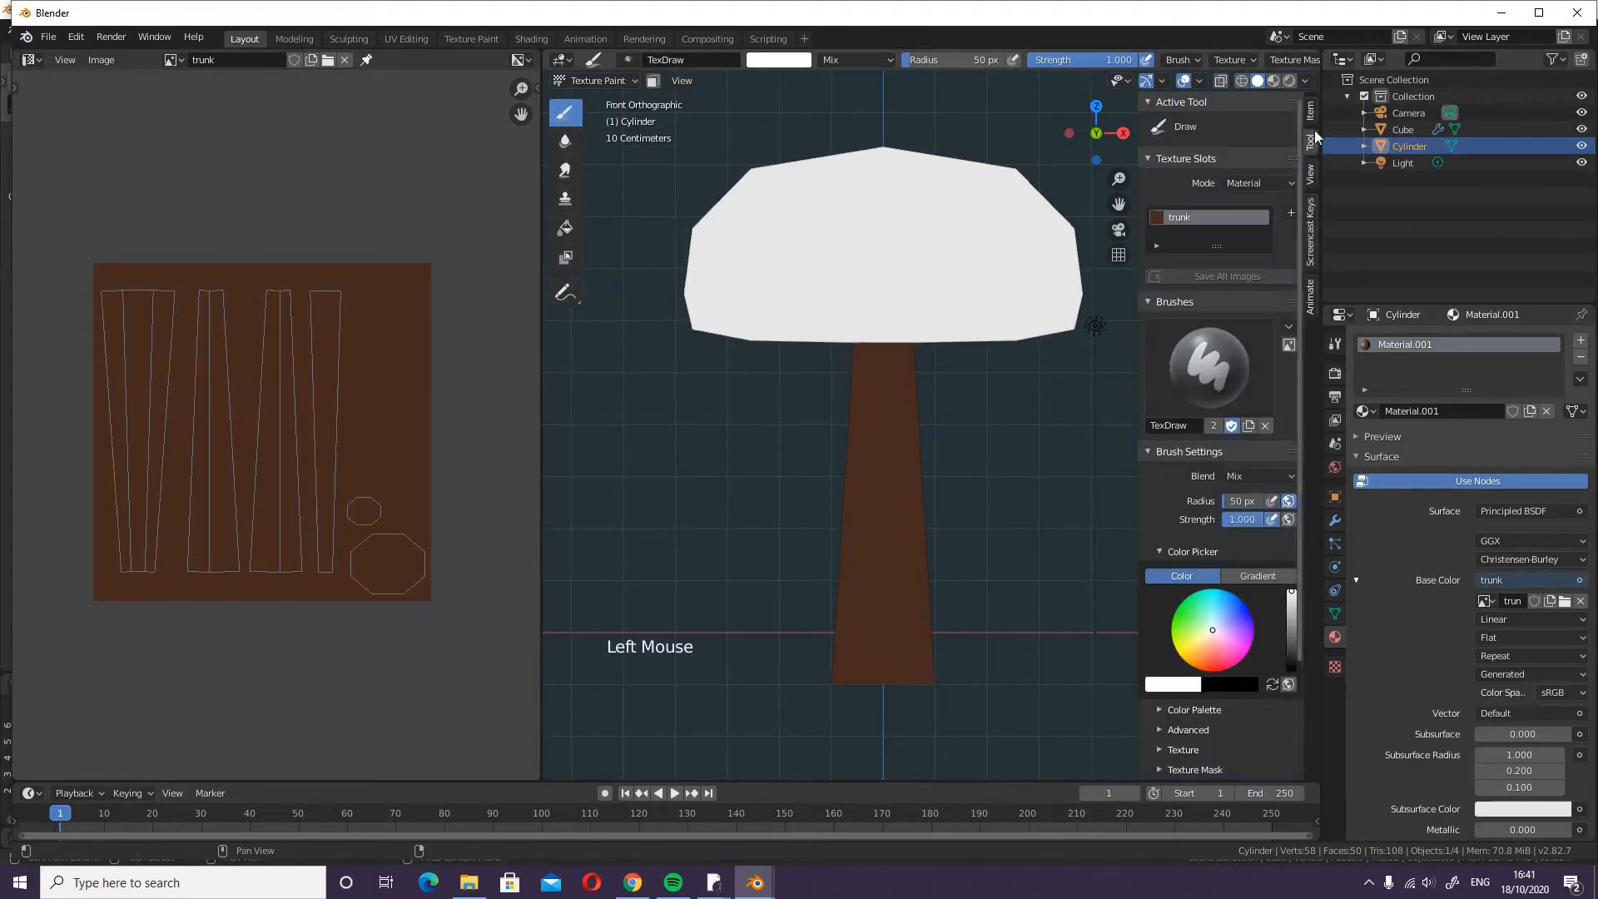
click(1154, 159)
click(1157, 178)
click(1156, 198)
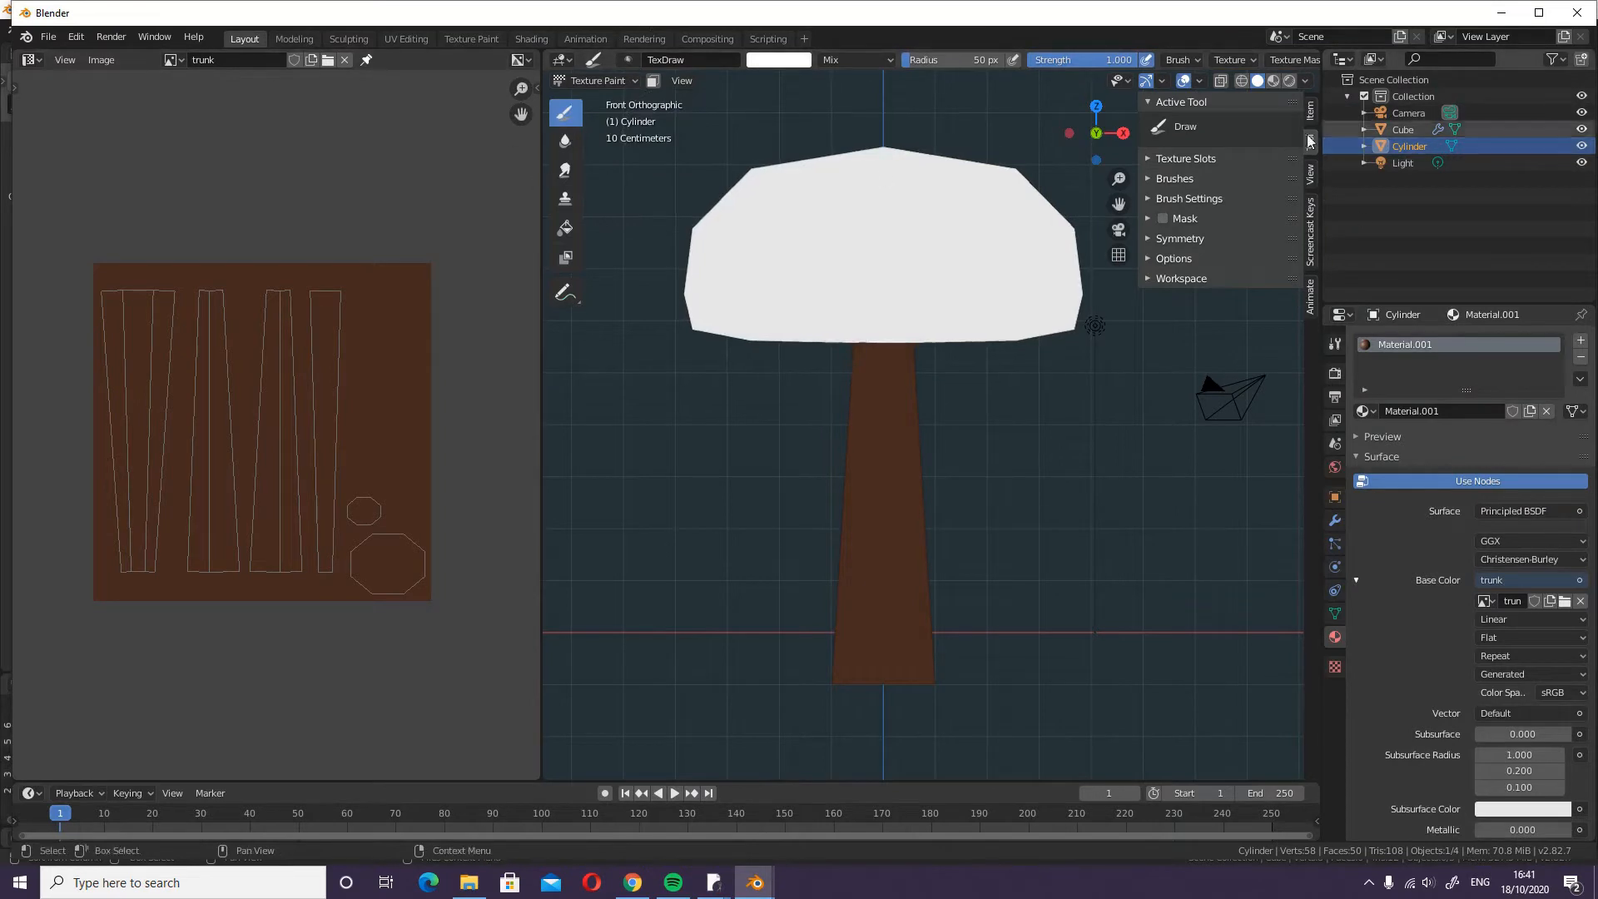
click(1156, 180)
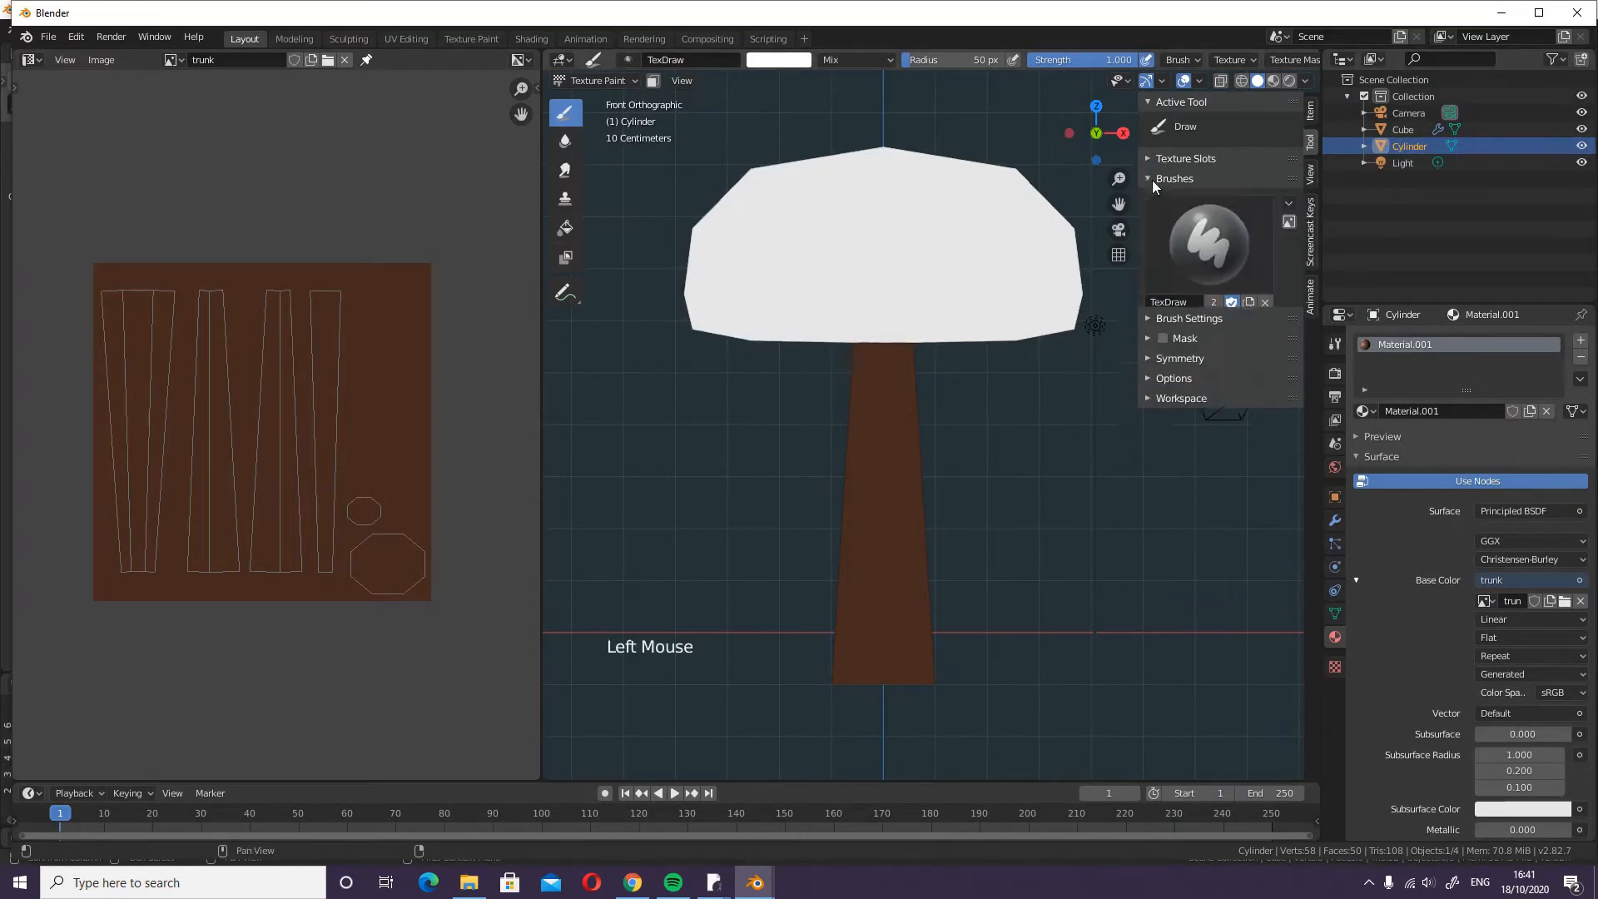
click(1157, 329)
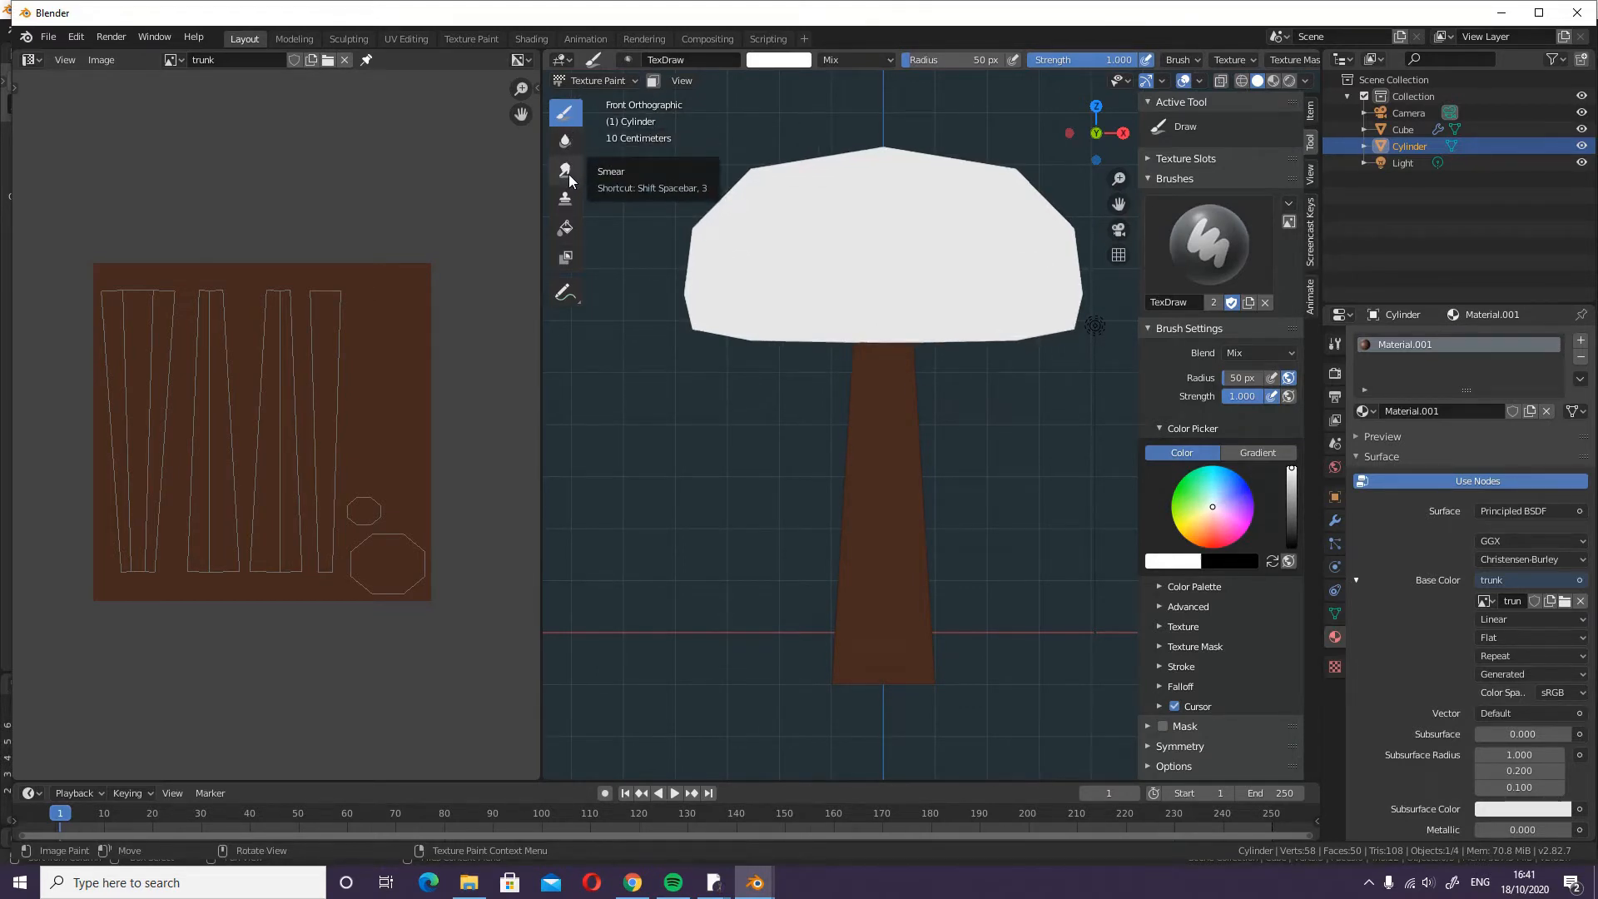
- Try the Fill tool on the trunk with a bright blue color and inspect it from the front view
click(567, 233)
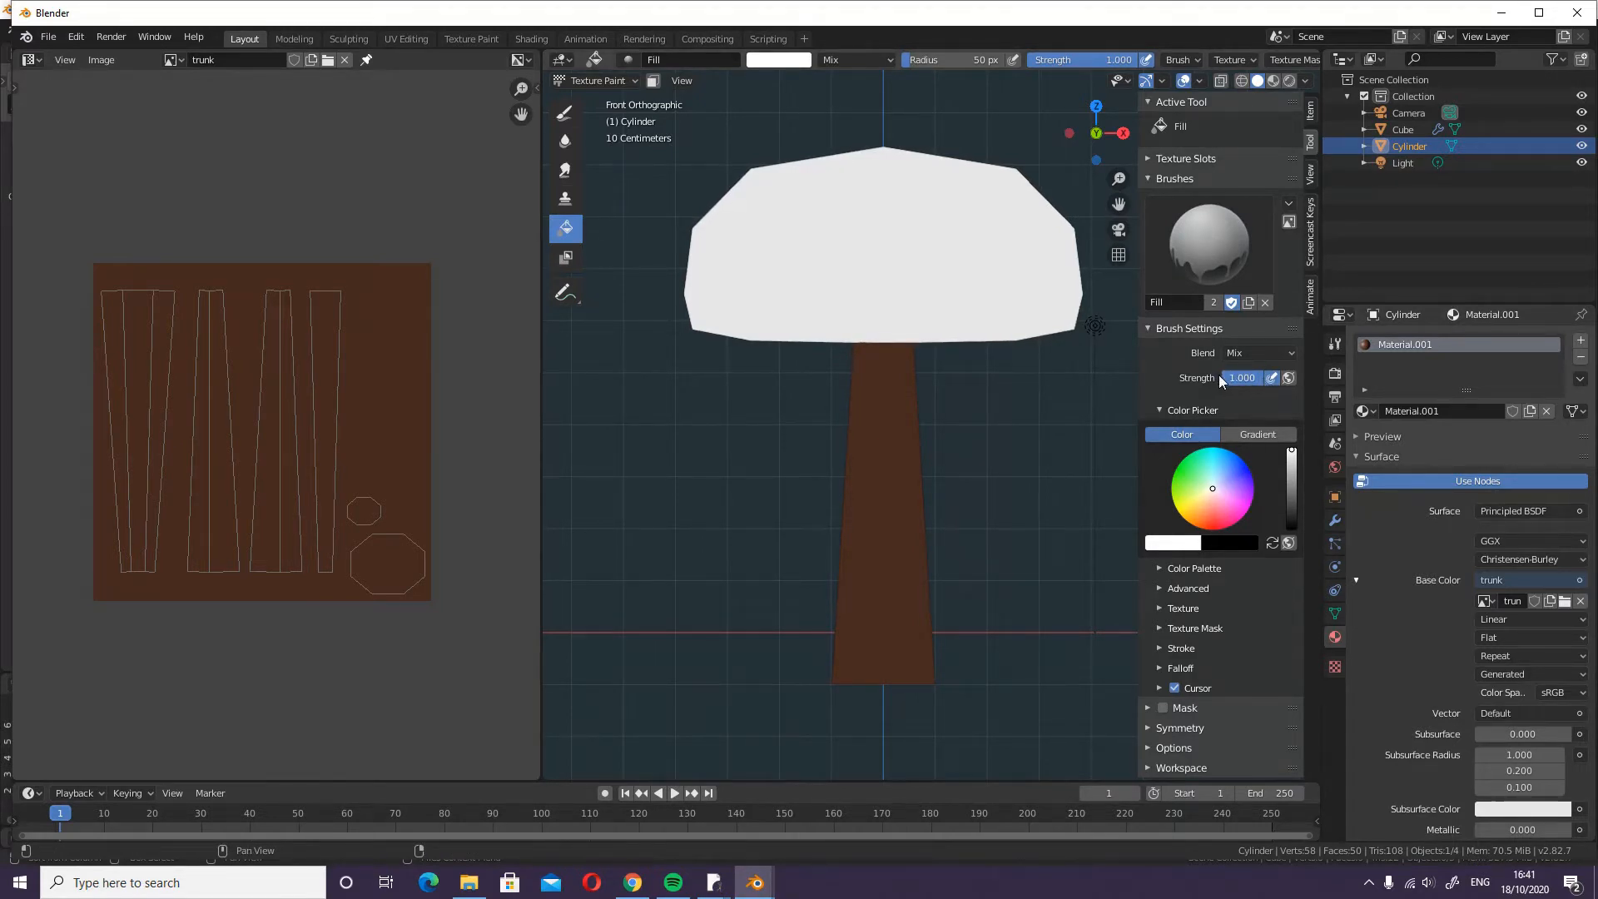
click(1199, 472)
click(883, 483)
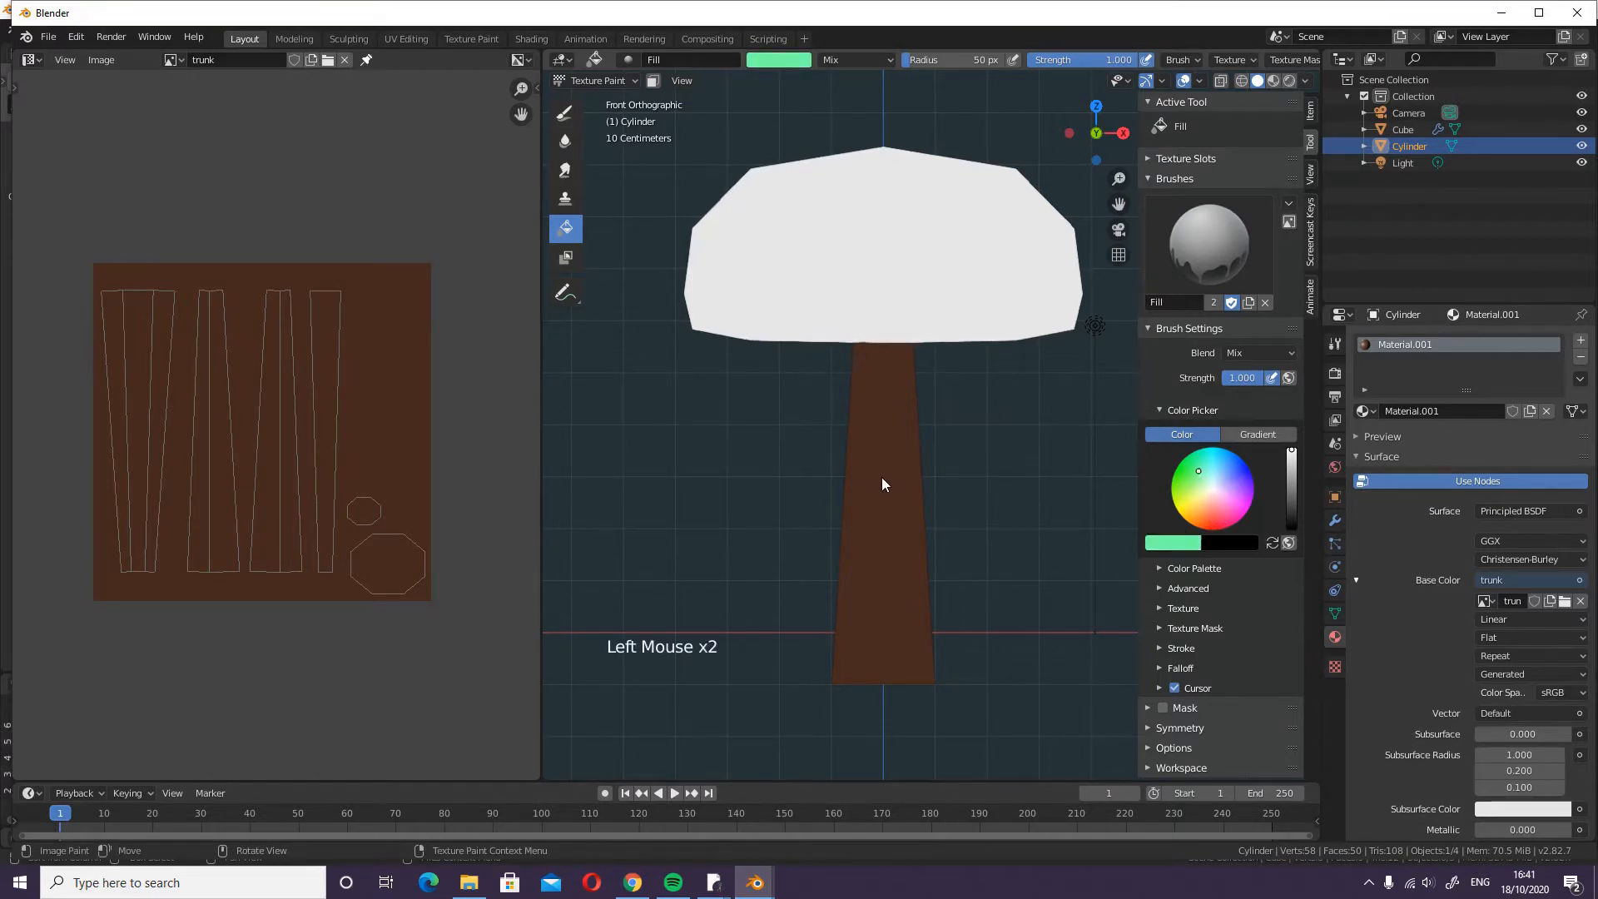
click(1239, 471)
middle_drag(713, 563, 885, 639)
key(KP_1)
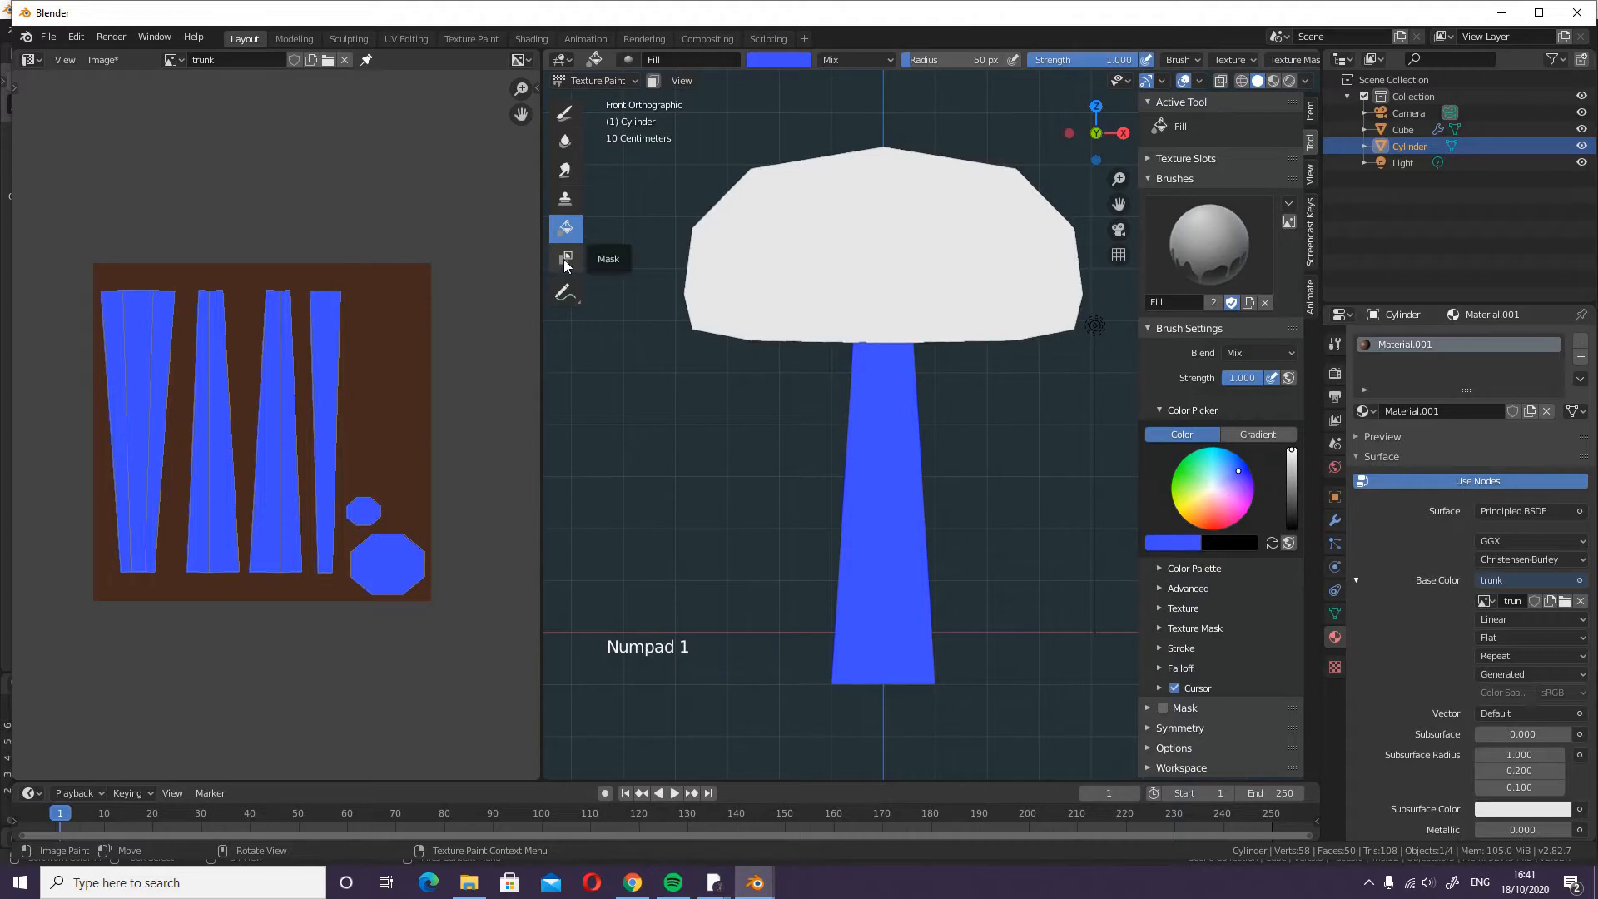
- Fill the whole trunk with a dark brown mixed from orange at low brightness, using the Fill tool
click(562, 121)
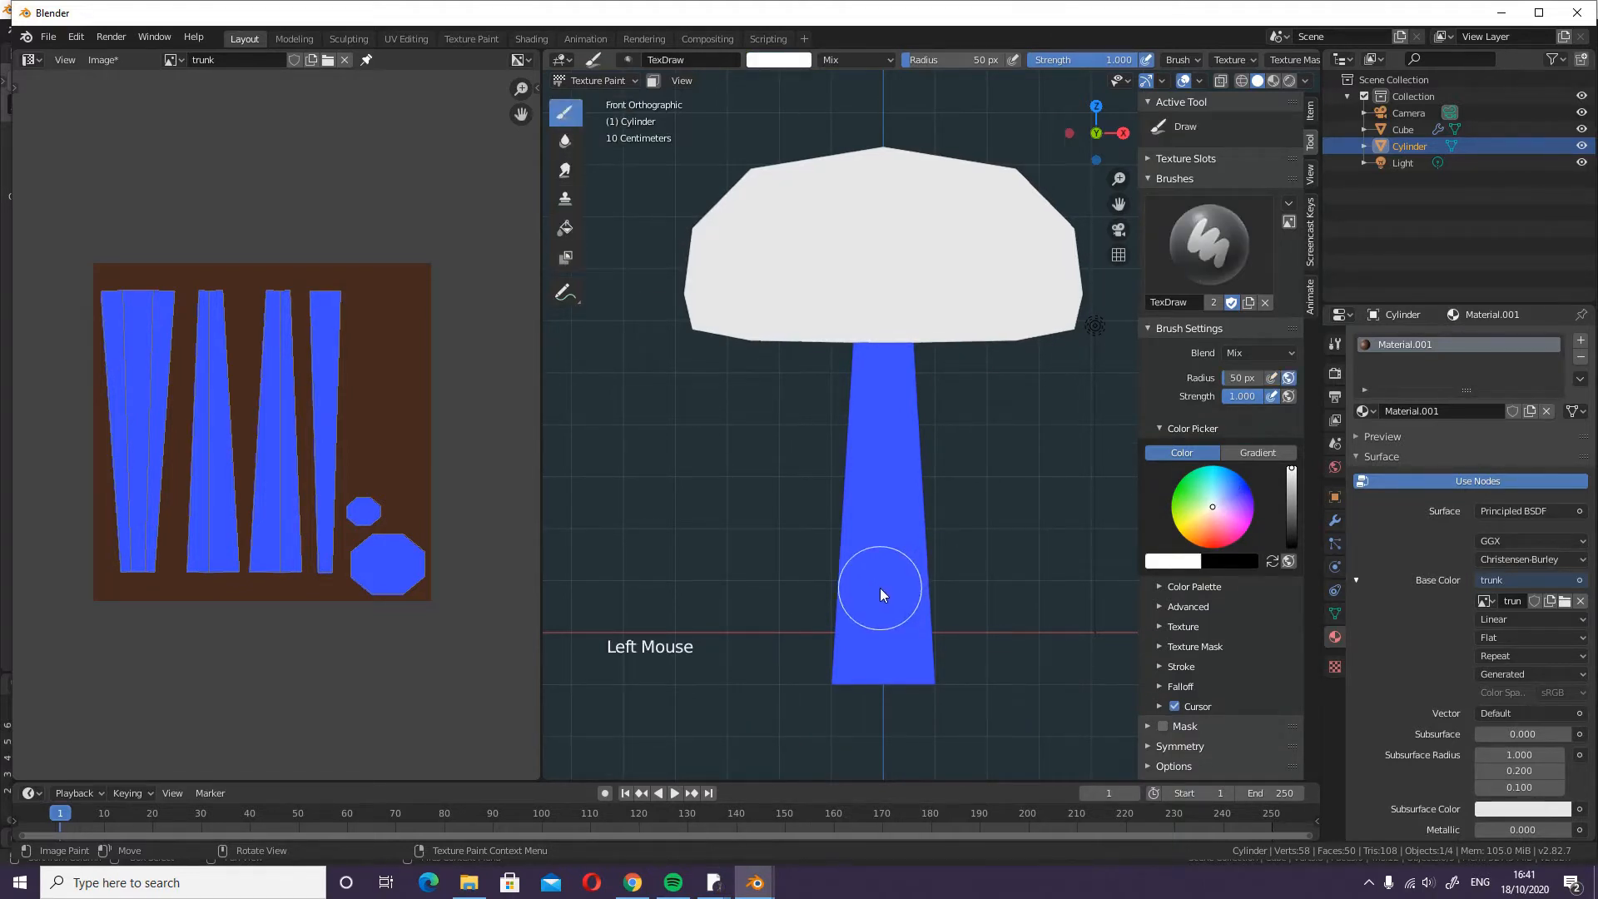
click(565, 228)
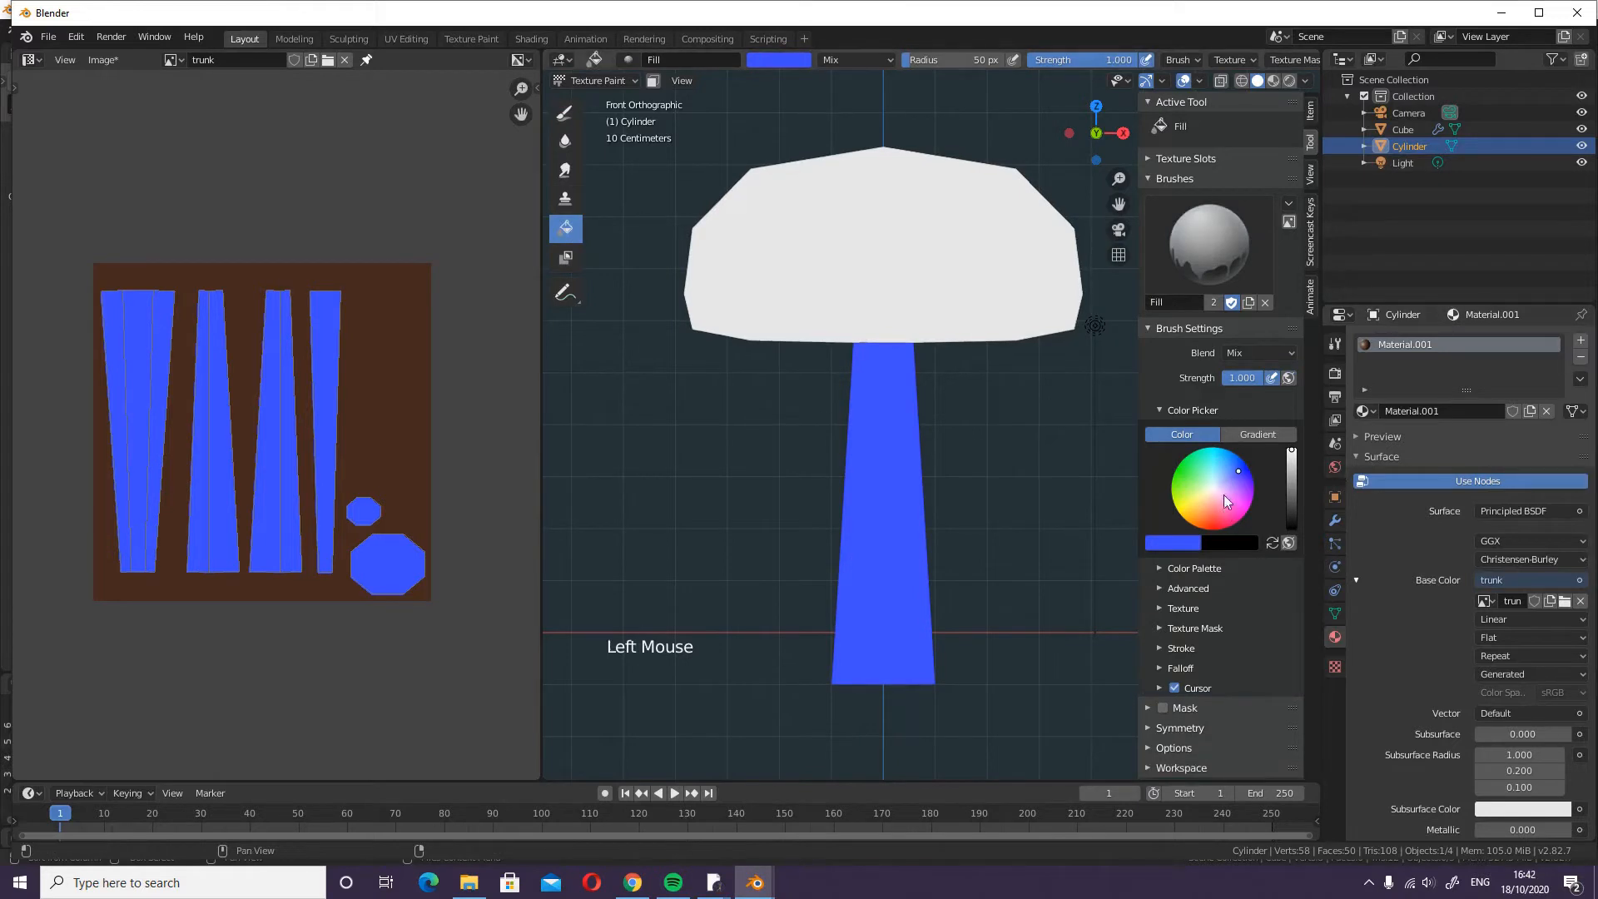
click(1205, 517)
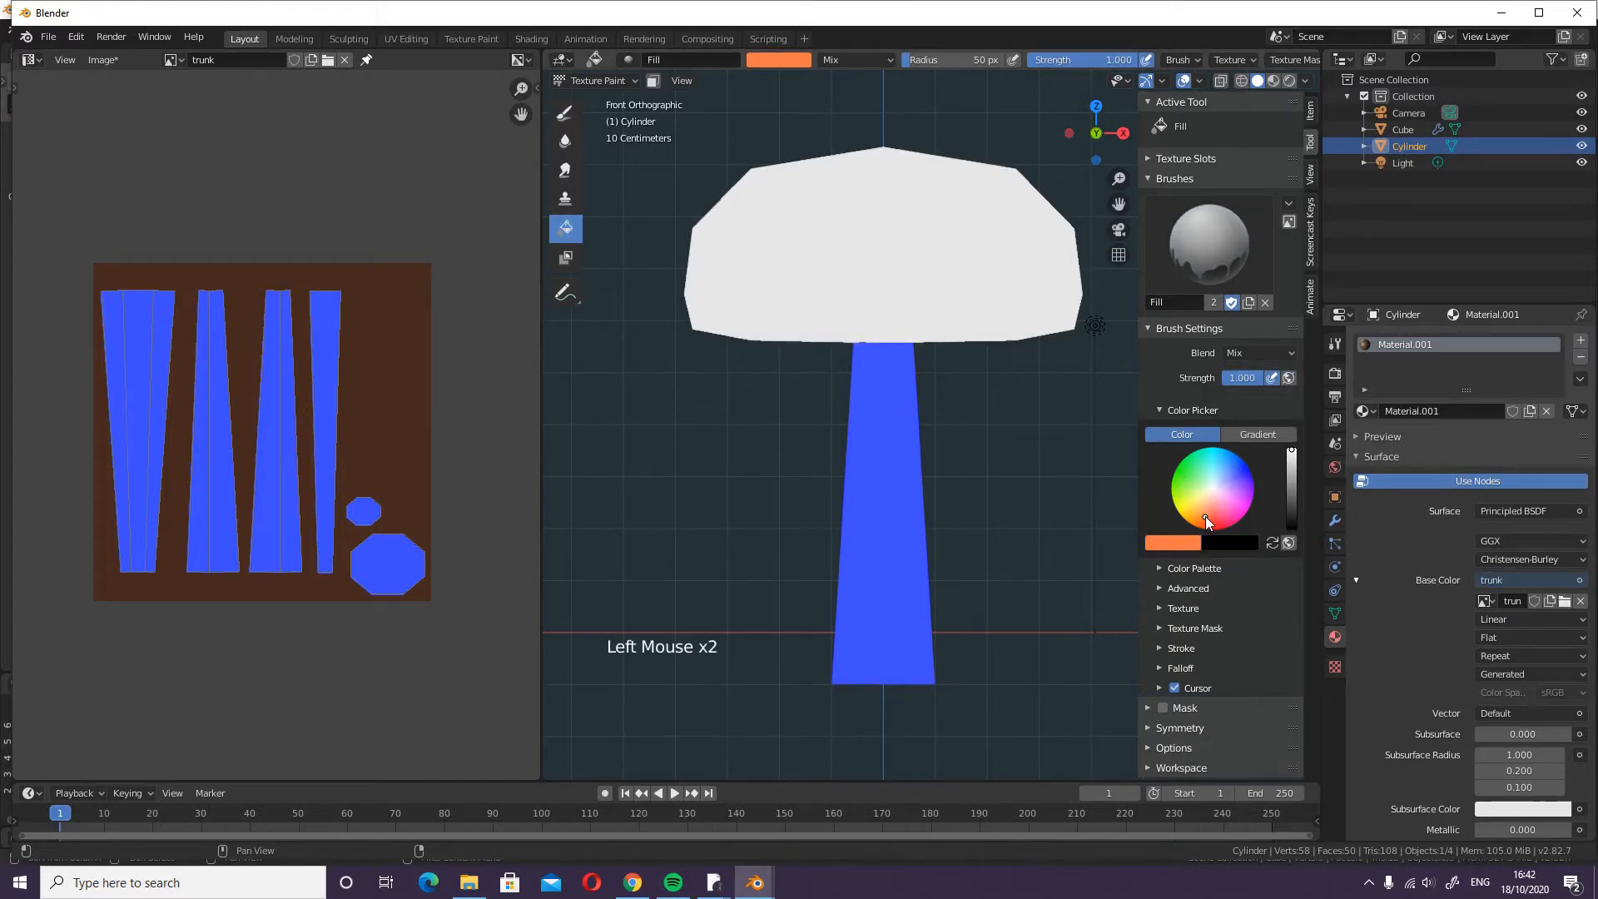
click(1291, 505)
click(864, 557)
- Activate the Draw brush with Mix blending and widen the sidebar showing its settings
click(572, 116)
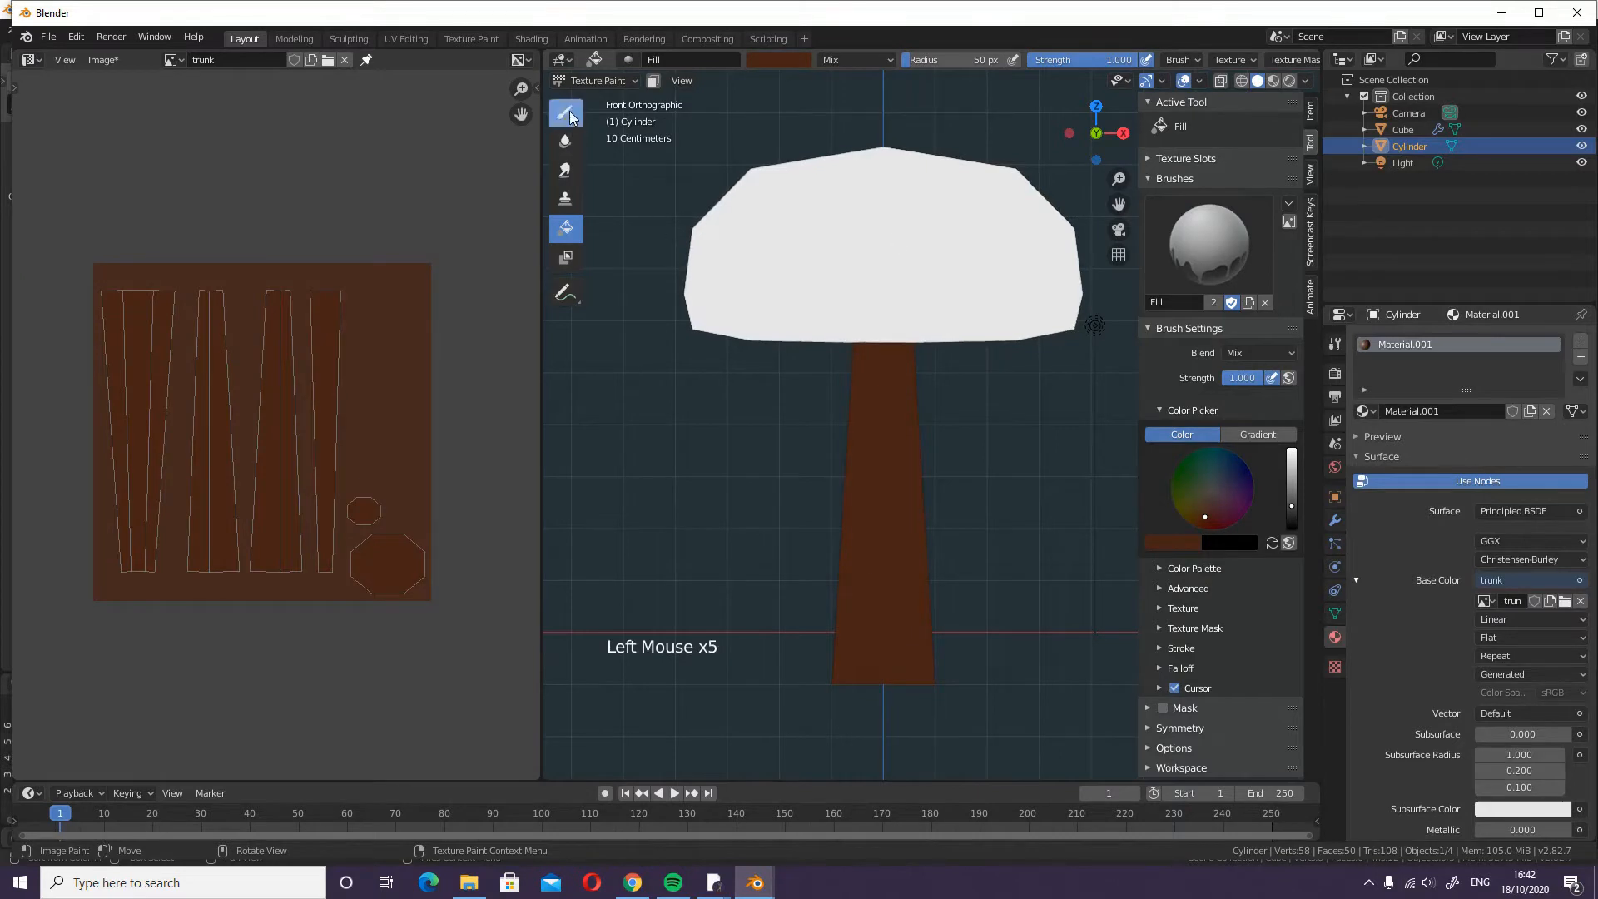
click(1271, 353)
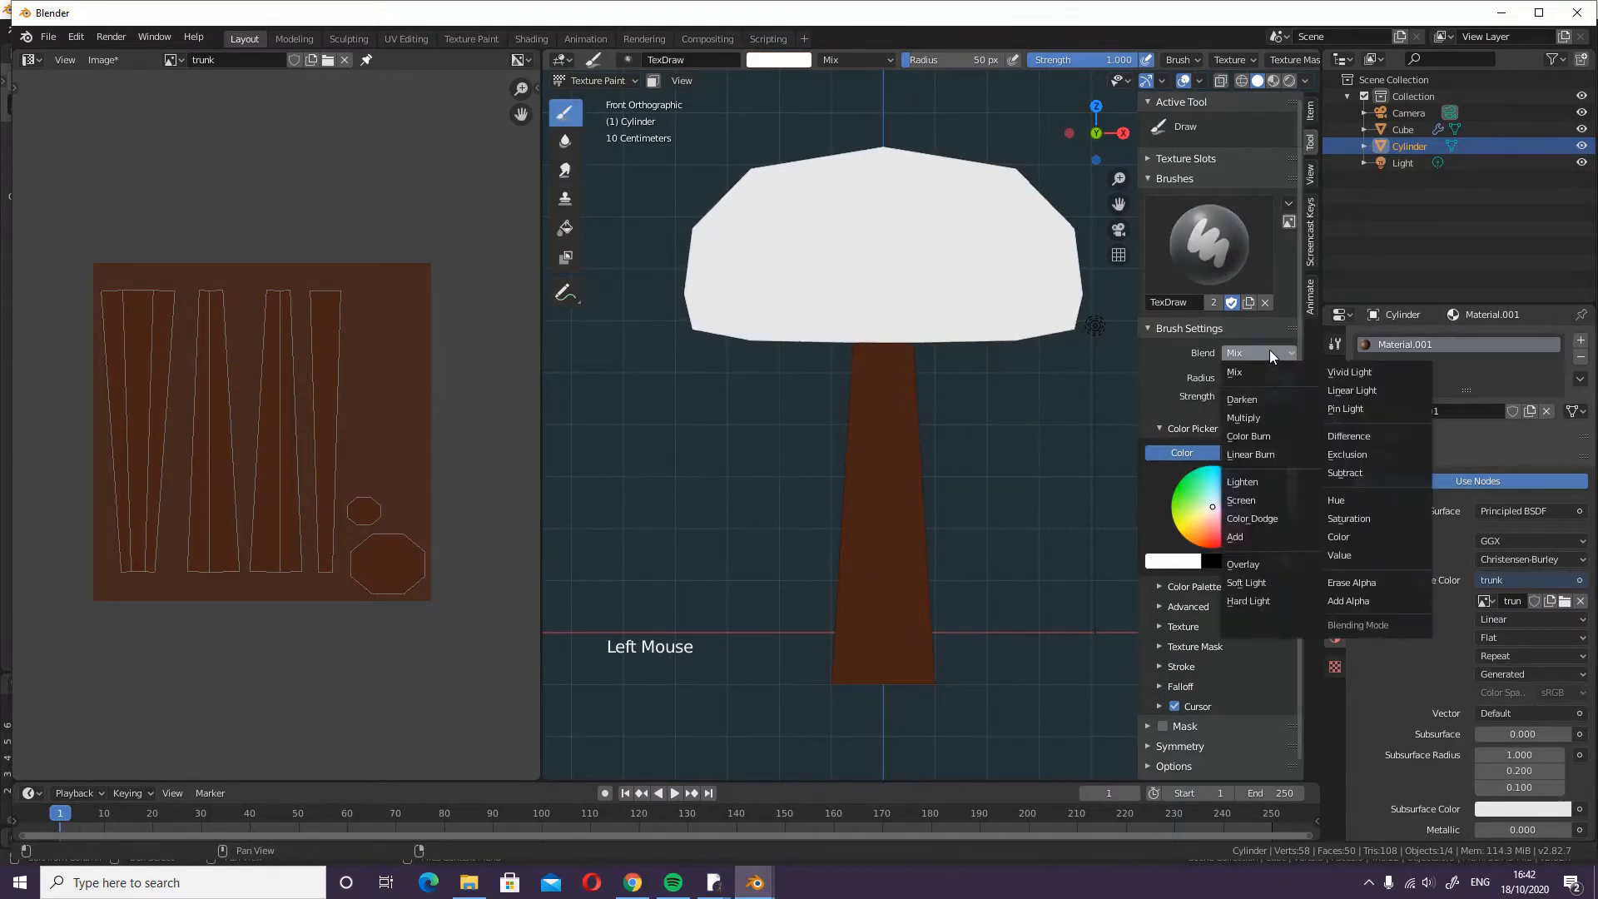
click(1260, 351)
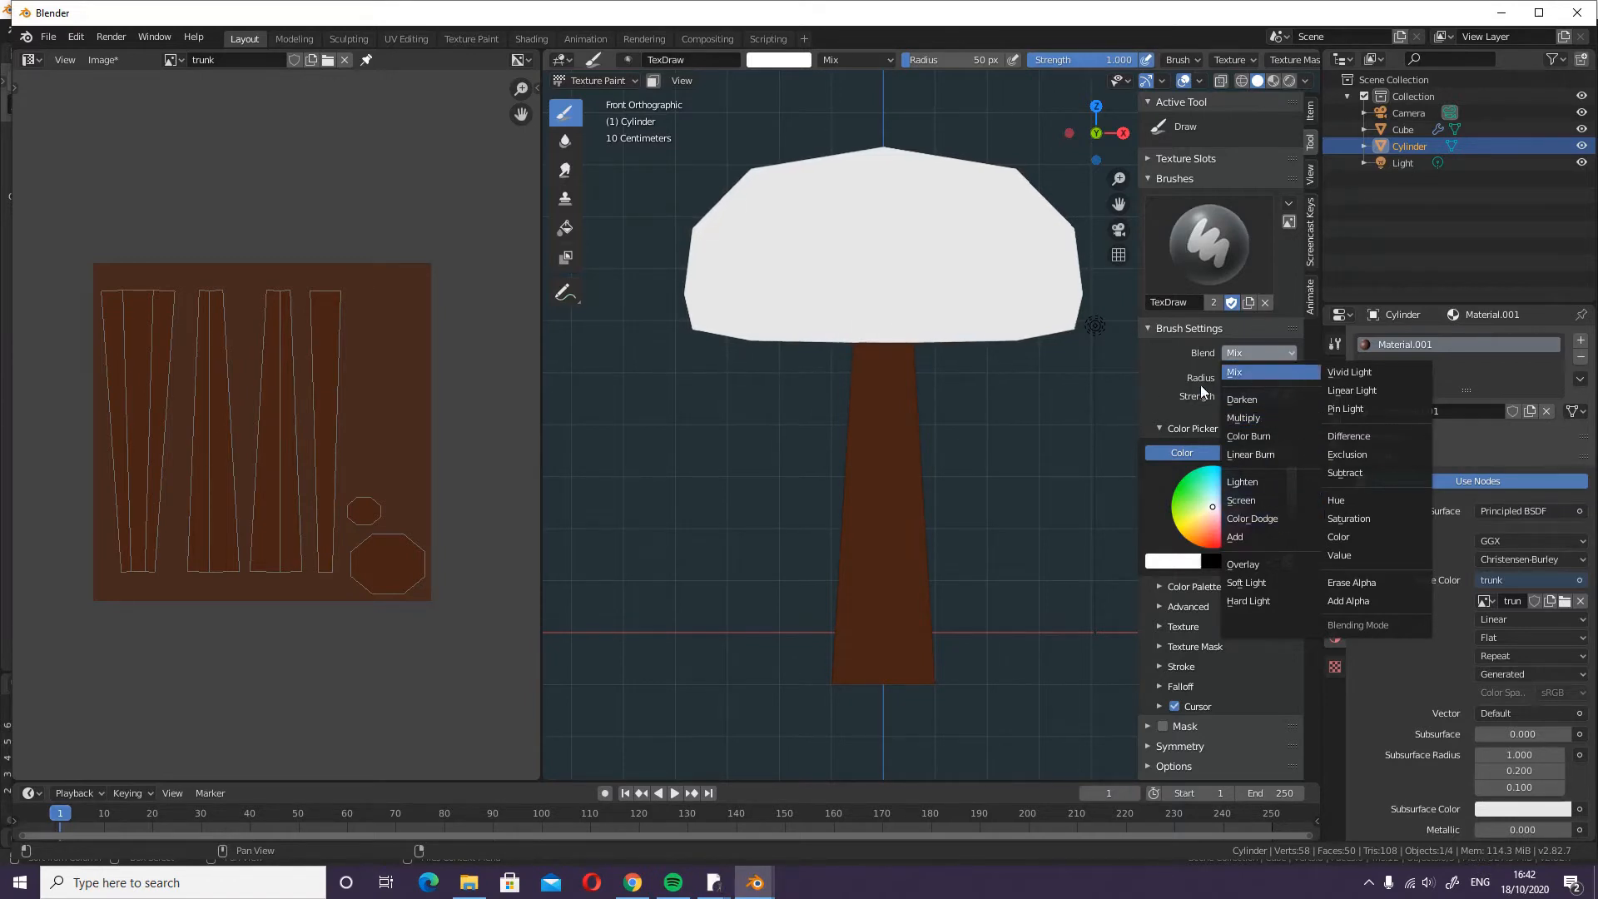
click(1242, 373)
click(1138, 387)
drag(1138, 386, 1078, 386)
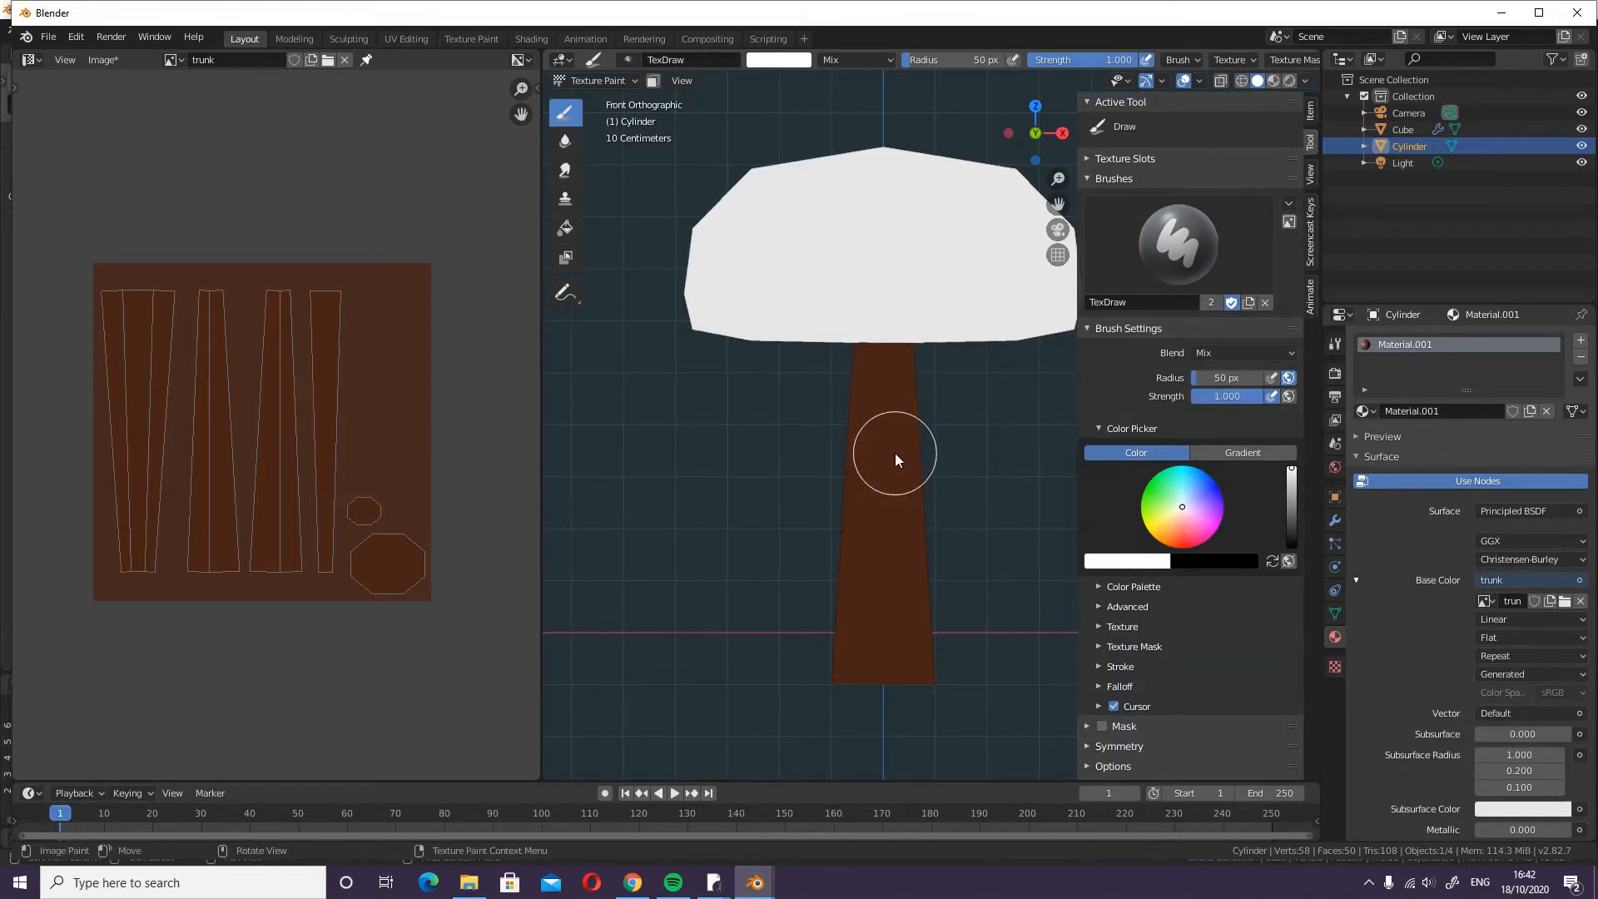
- Step the Draw brush's size down and up over the trunk, ending with a radius of 27 px
key(bracketleft)
key(bracketleft)
key(bracketleft)
key(bracketleft)
key(bracketleft)
key(bracketleft)
key(bracketleft)
key(bracketleft)
key(bracketright)
key(bracketright)
key(bracketright)
key(bracketright)
key(bracketright)
key(bracketright)
key(bracketright)
key(bracketright)
key(bracketright)
key(bracketright)
key(bracketright)
key(bracketright)
key(bracketright)
key(bracketright)
key(bracketright)
key(bracketright)
key(bracketright)
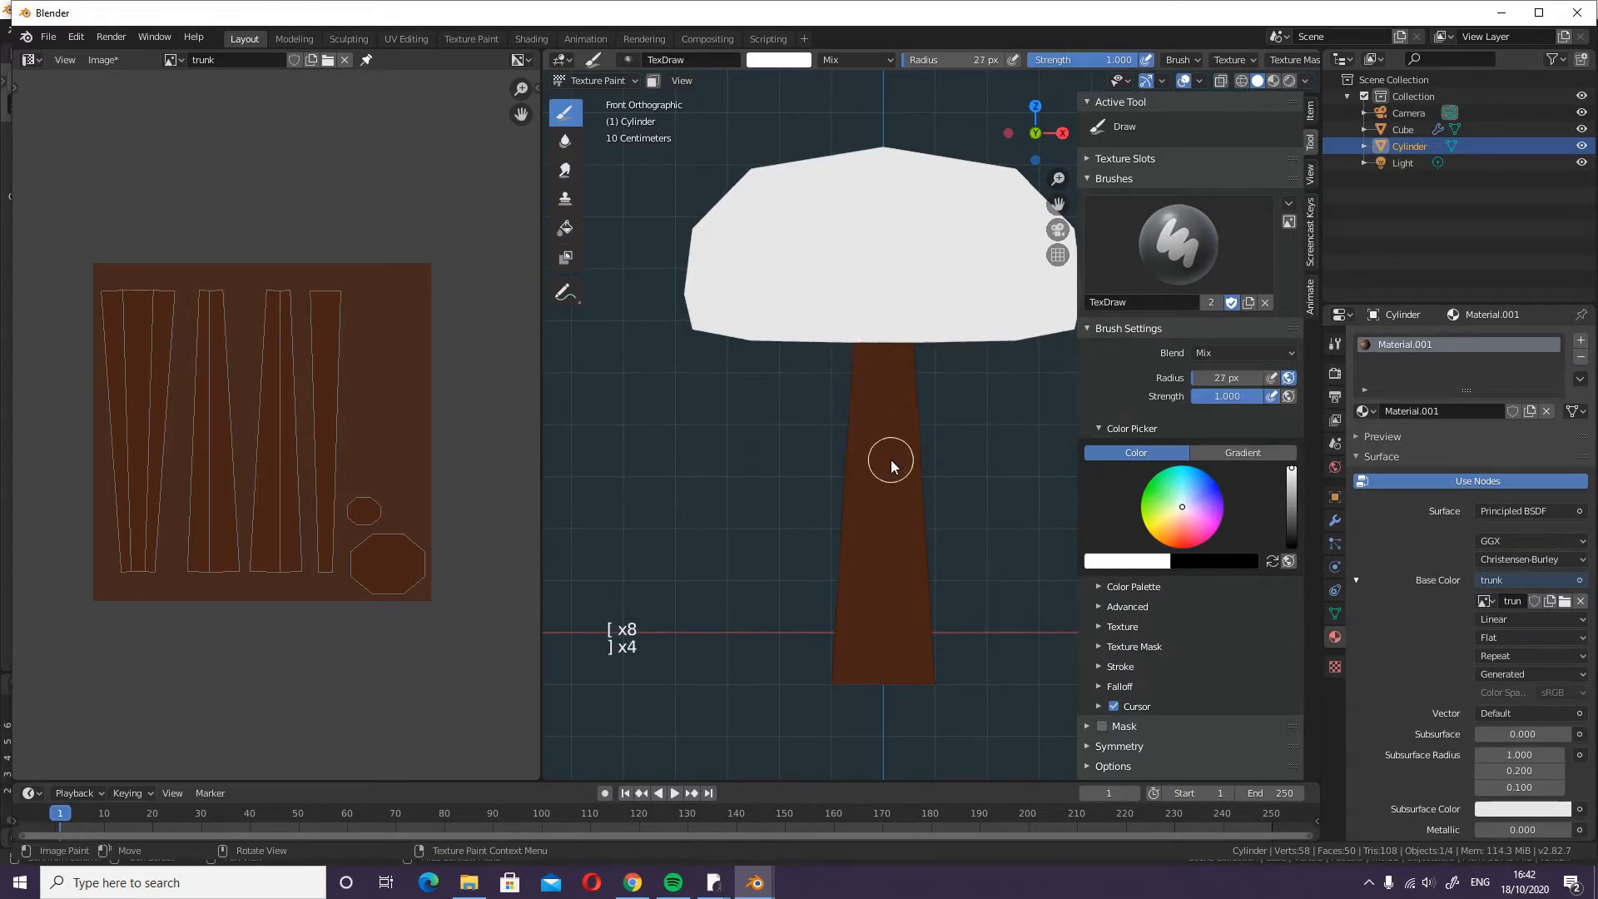
key(bracketleft)
key(bracketleft)
key(bracketleft)
key(bracketleft)
key(bracketleft)
key(bracketleft)
key(bracketleft)
key(bracketleft)
key(bracketleft)
key(bracketleft)
key(bracketleft)
key(bracketleft)
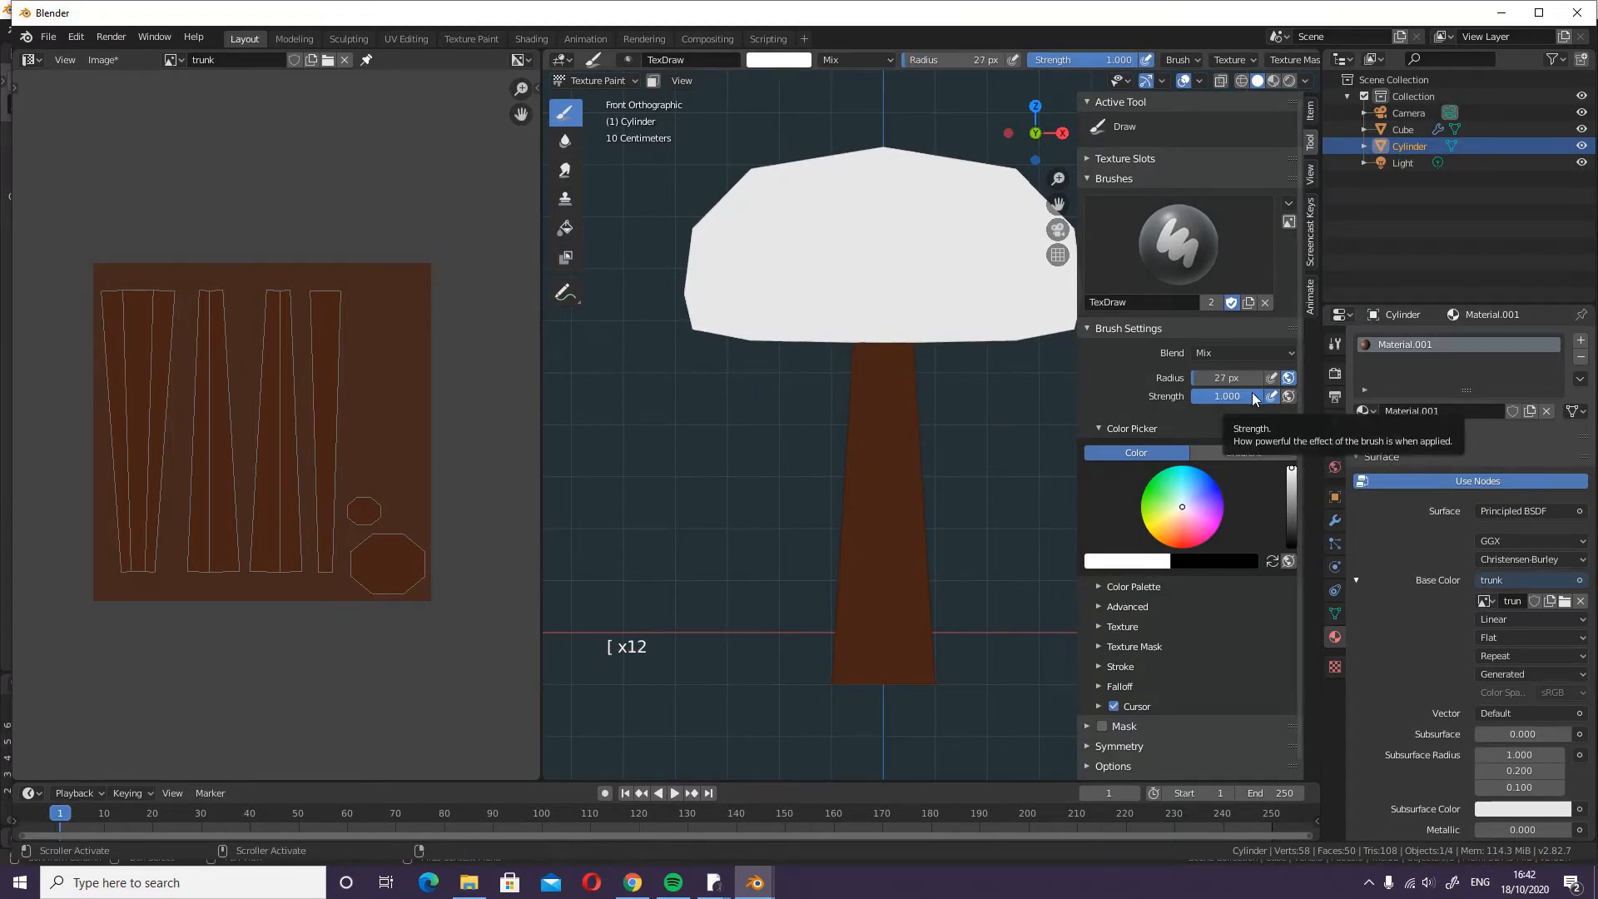
- Try white strokes on the trunk at brush strengths 0.000 and 1.000, and undo the full-strength stroke
drag(1251, 392, 1149, 396)
drag(890, 468, 885, 531)
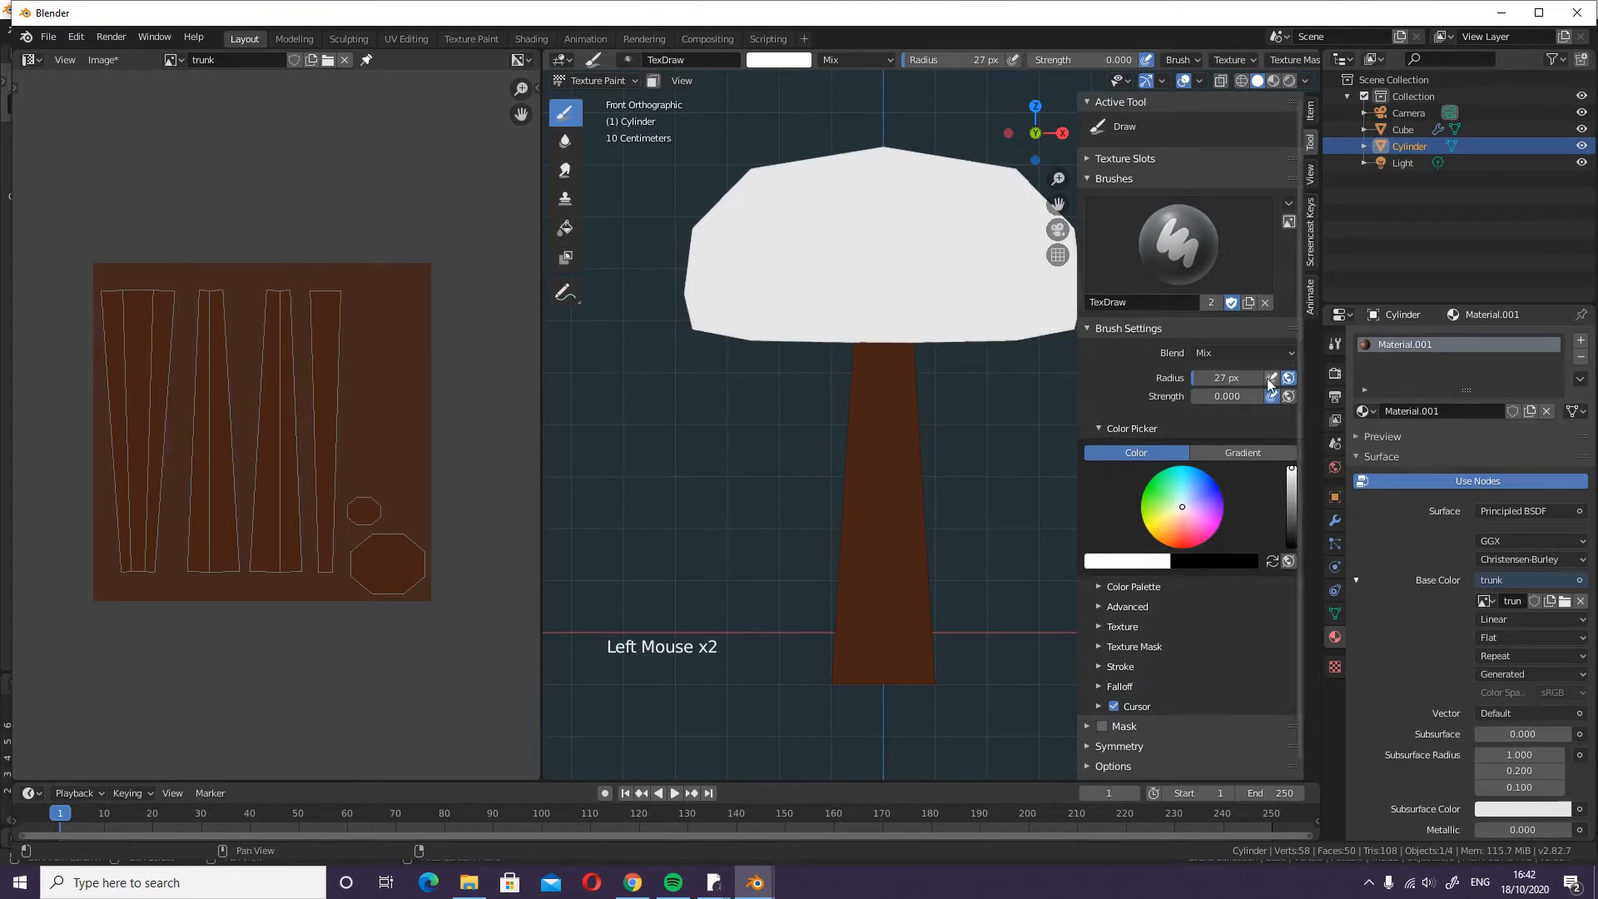
drag(1193, 398, 1266, 398)
drag(887, 518, 886, 489)
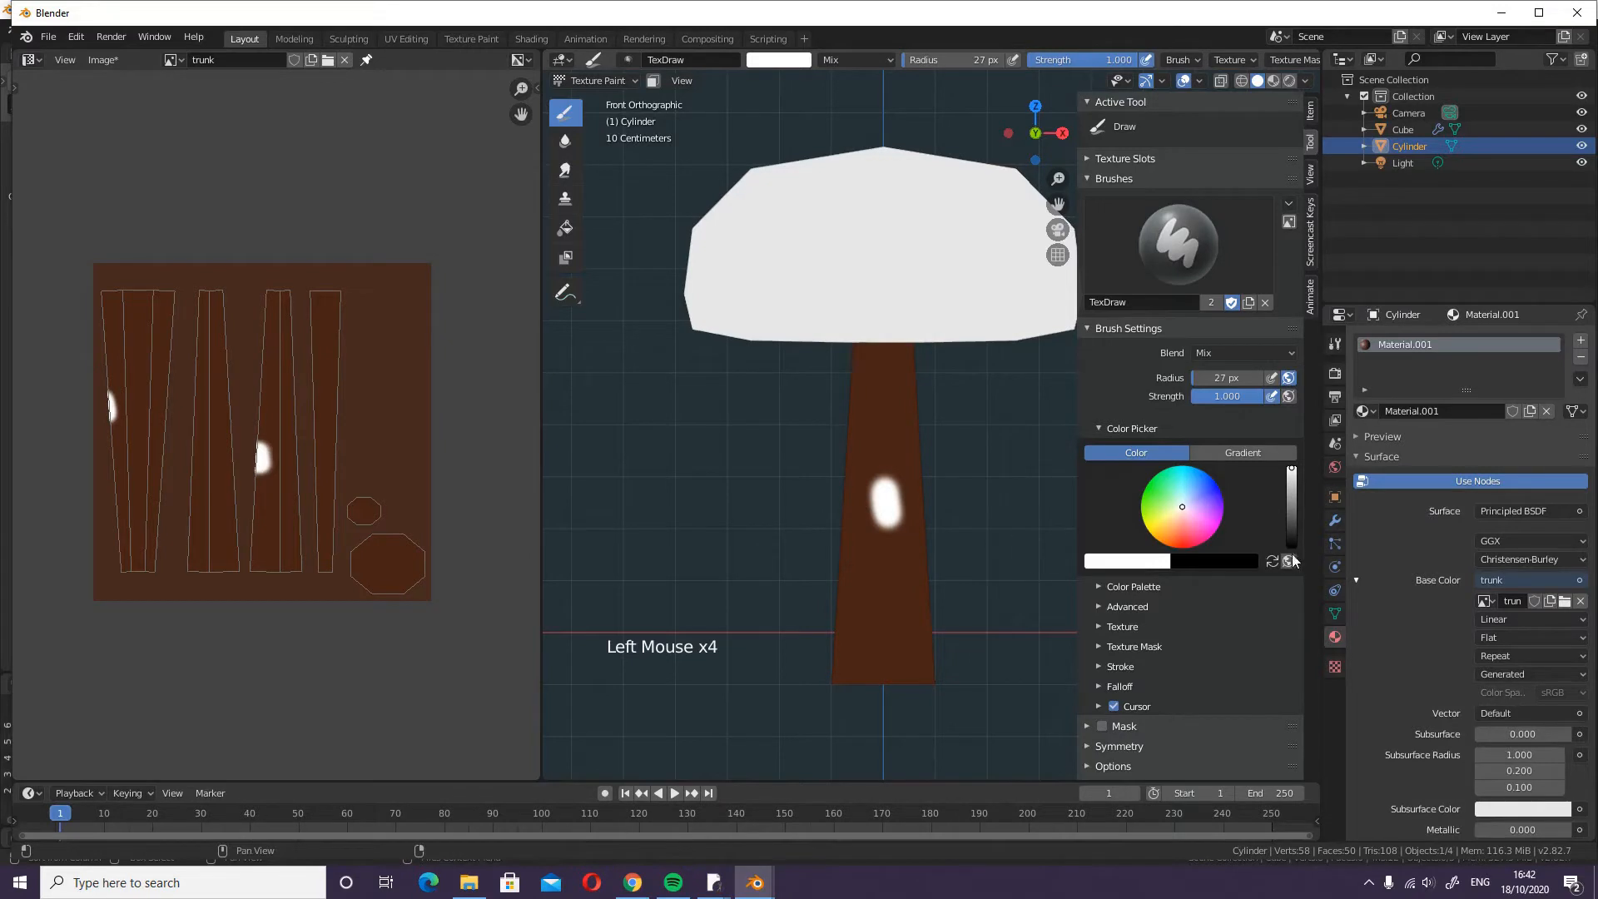
key(ctrl+z)
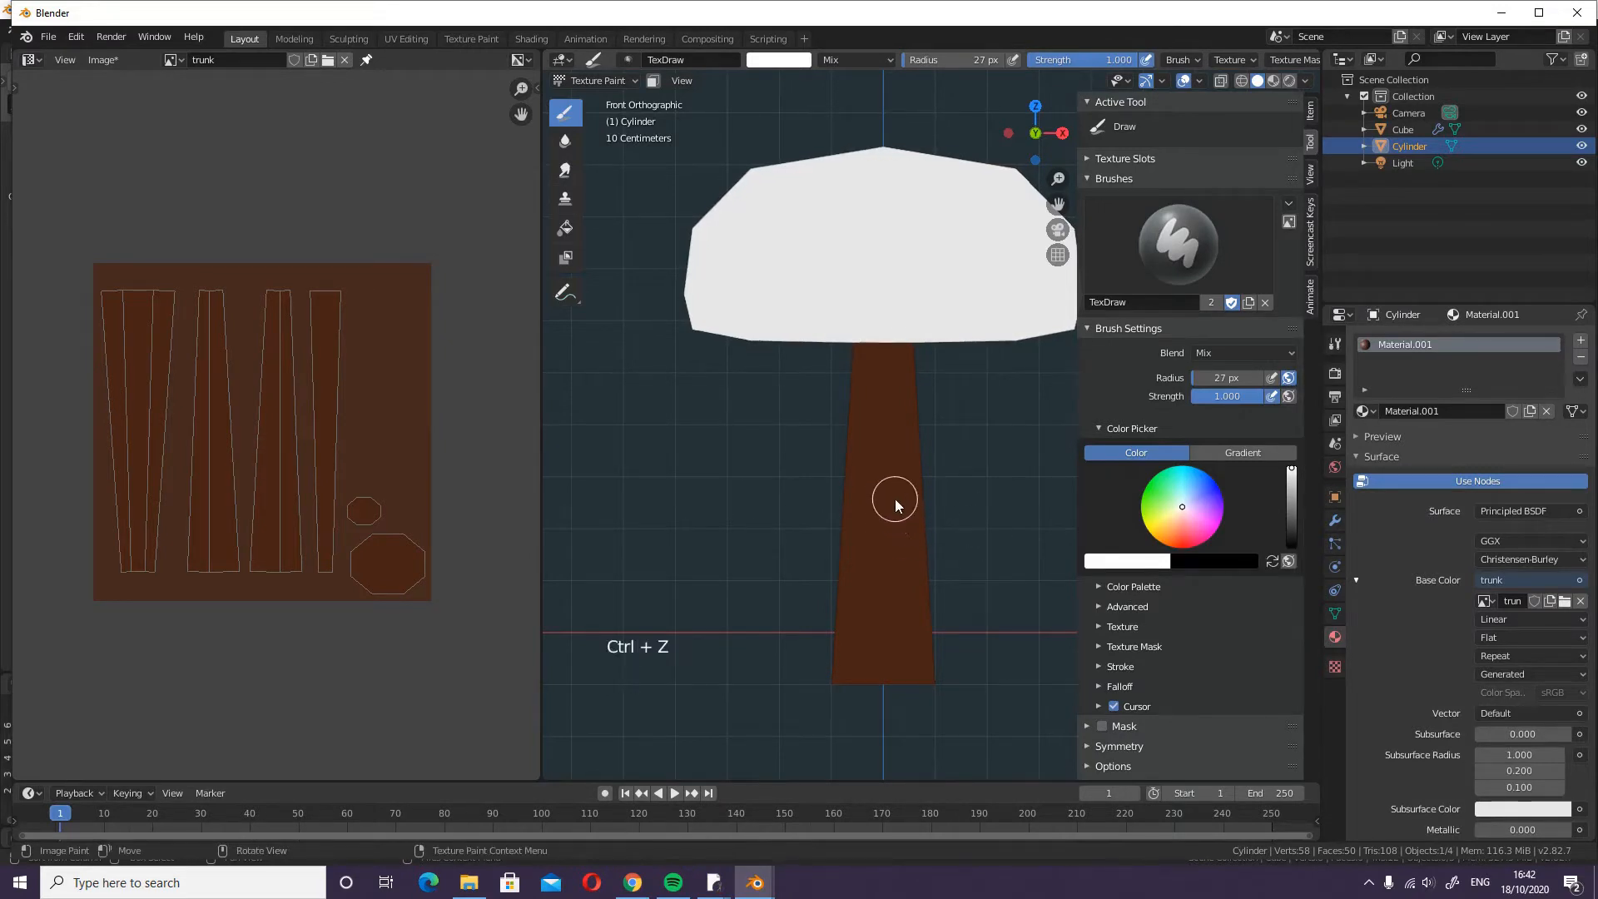
- Reduce the brush strength to 0.418 and paint a faint white stroke on the middle of the trunk
key(shift)
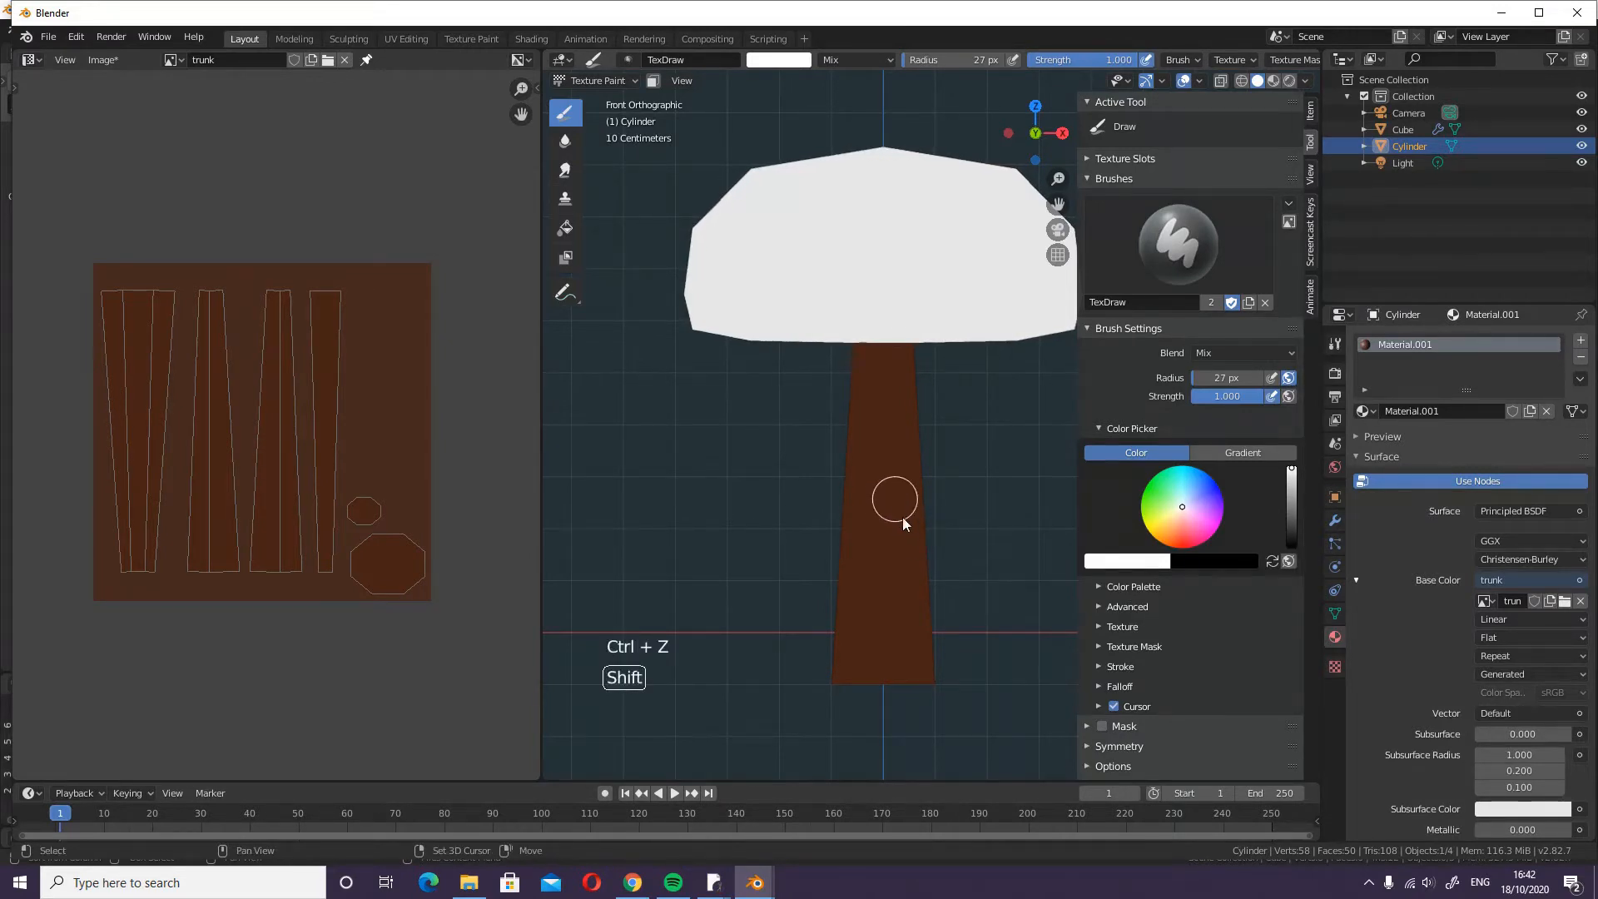
key(shift+f)
key(shift+f)
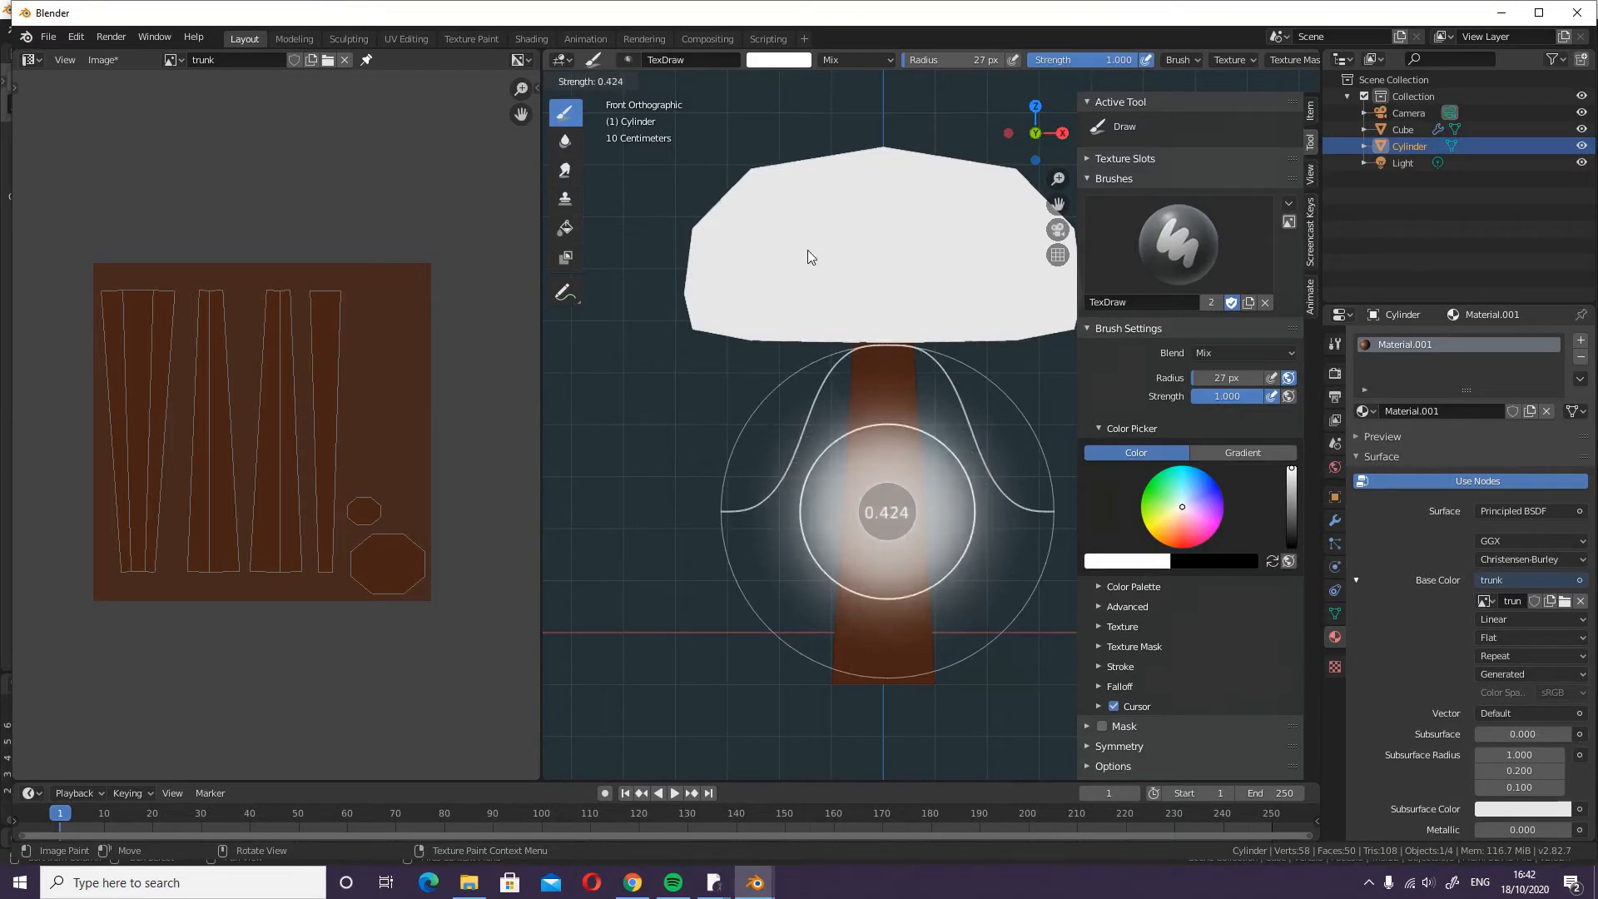
click(807, 228)
mouse_move(891, 495)
mouse_down()
mouse_move(890, 547)
mouse_move(878, 532)
mouse_up()
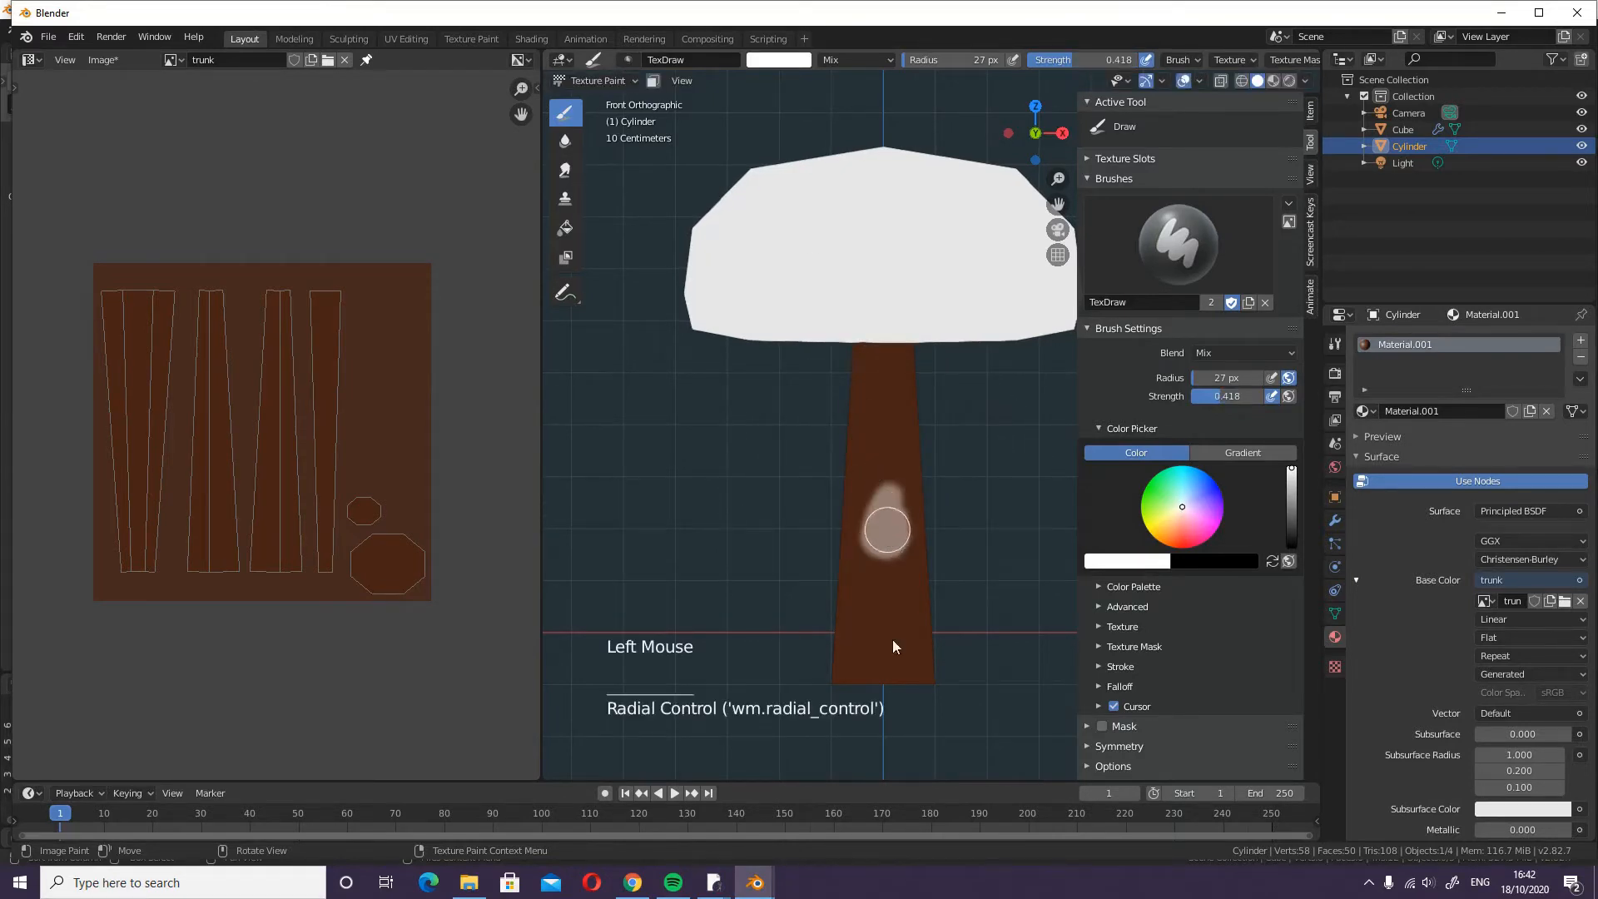
- Raise the brush strength to 1.000 and paint a solid white patch on the middle of the trunk
key(shift)
key(shift+f)
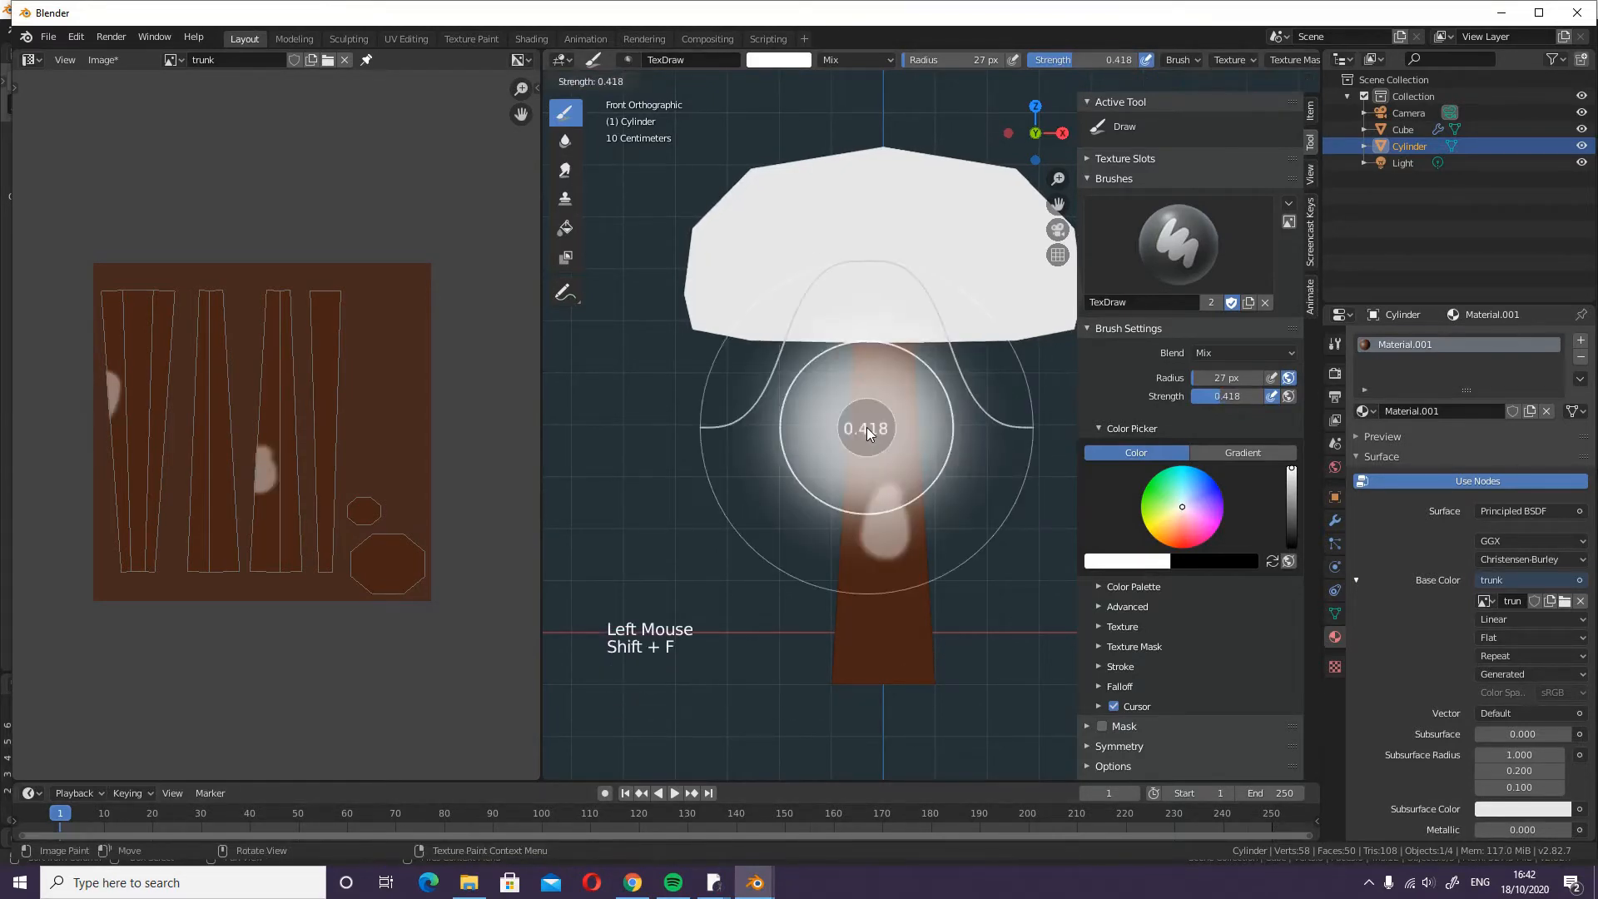
click(974, 600)
click(905, 545)
mouse_move(906, 545)
mouse_down()
mouse_move(880, 518)
mouse_move(899, 487)
mouse_up()
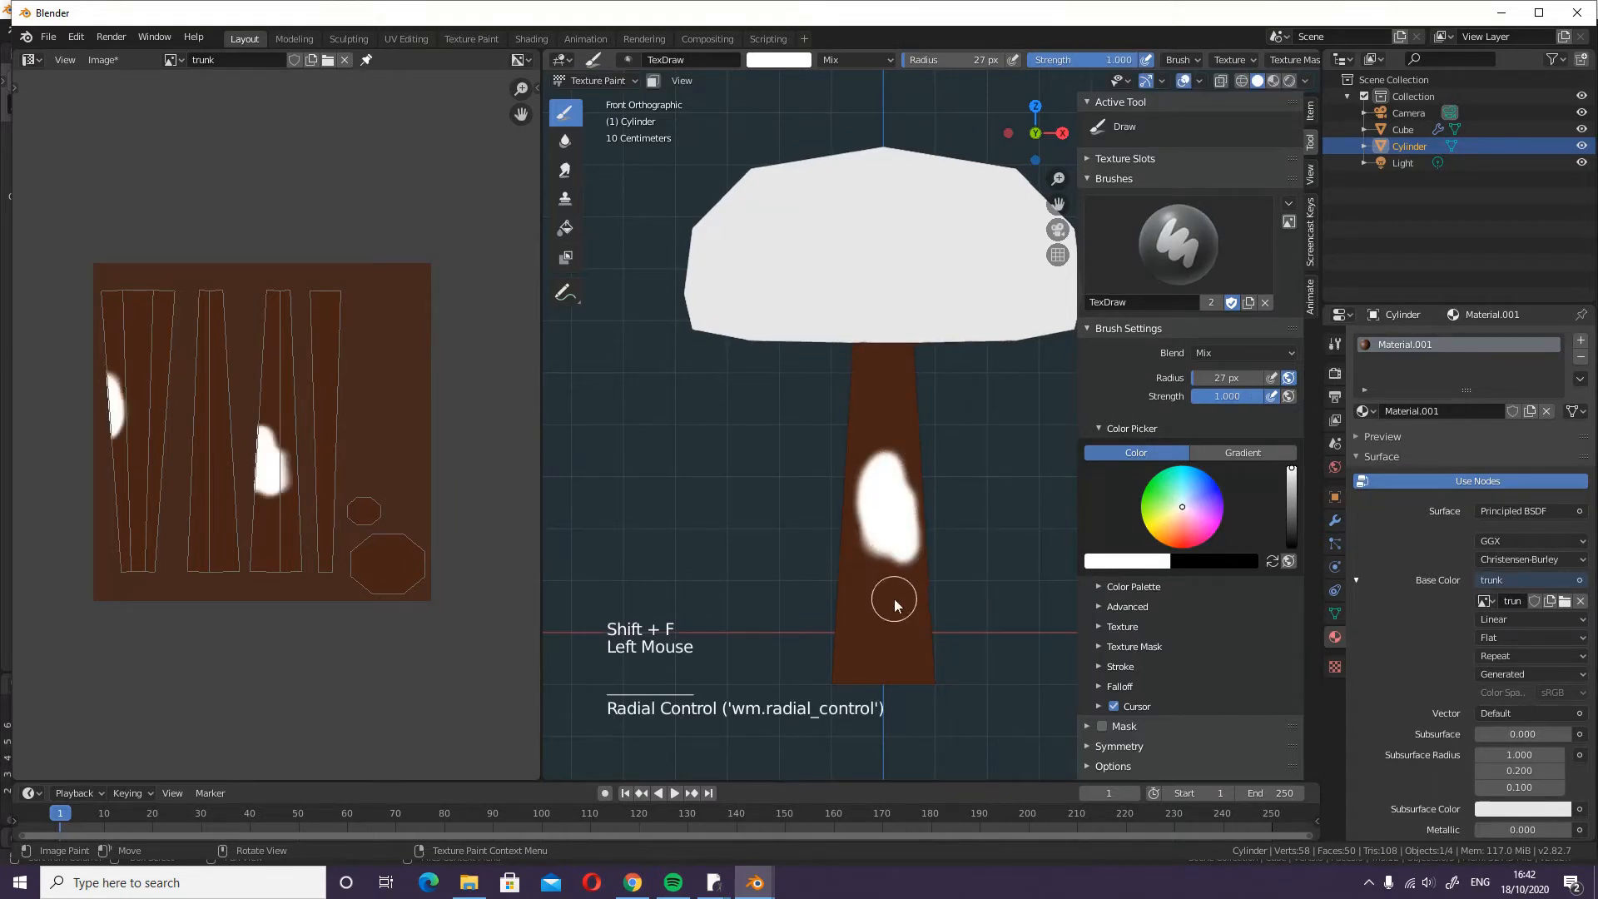
- Create a new color palette for the Draw brush and name it trunk
click(1101, 428)
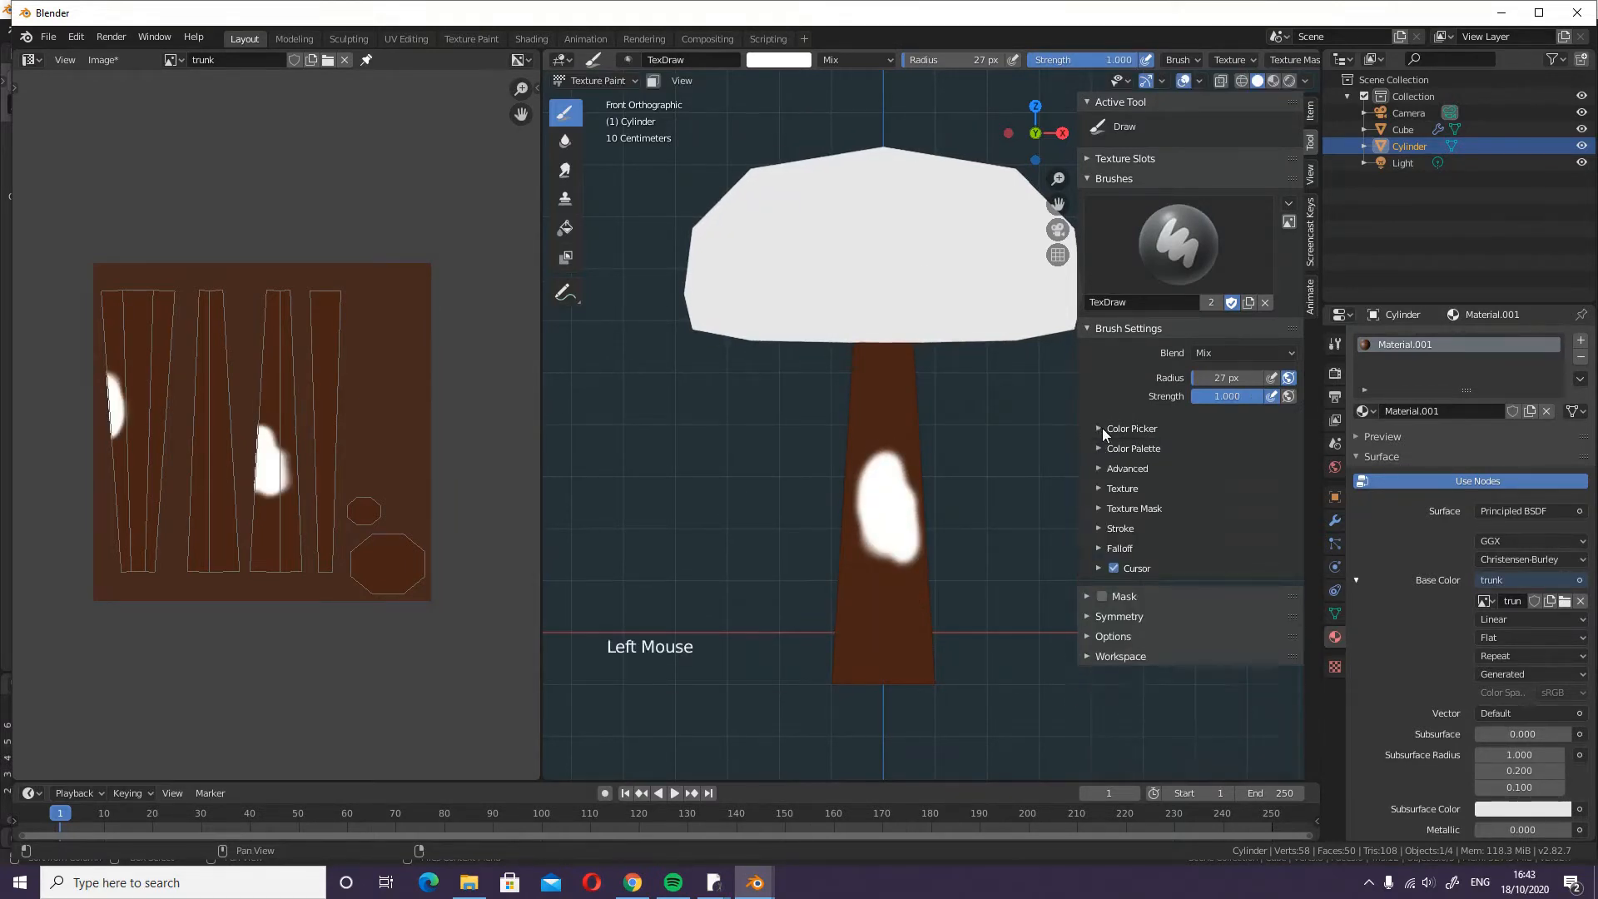
click(1098, 429)
click(1098, 586)
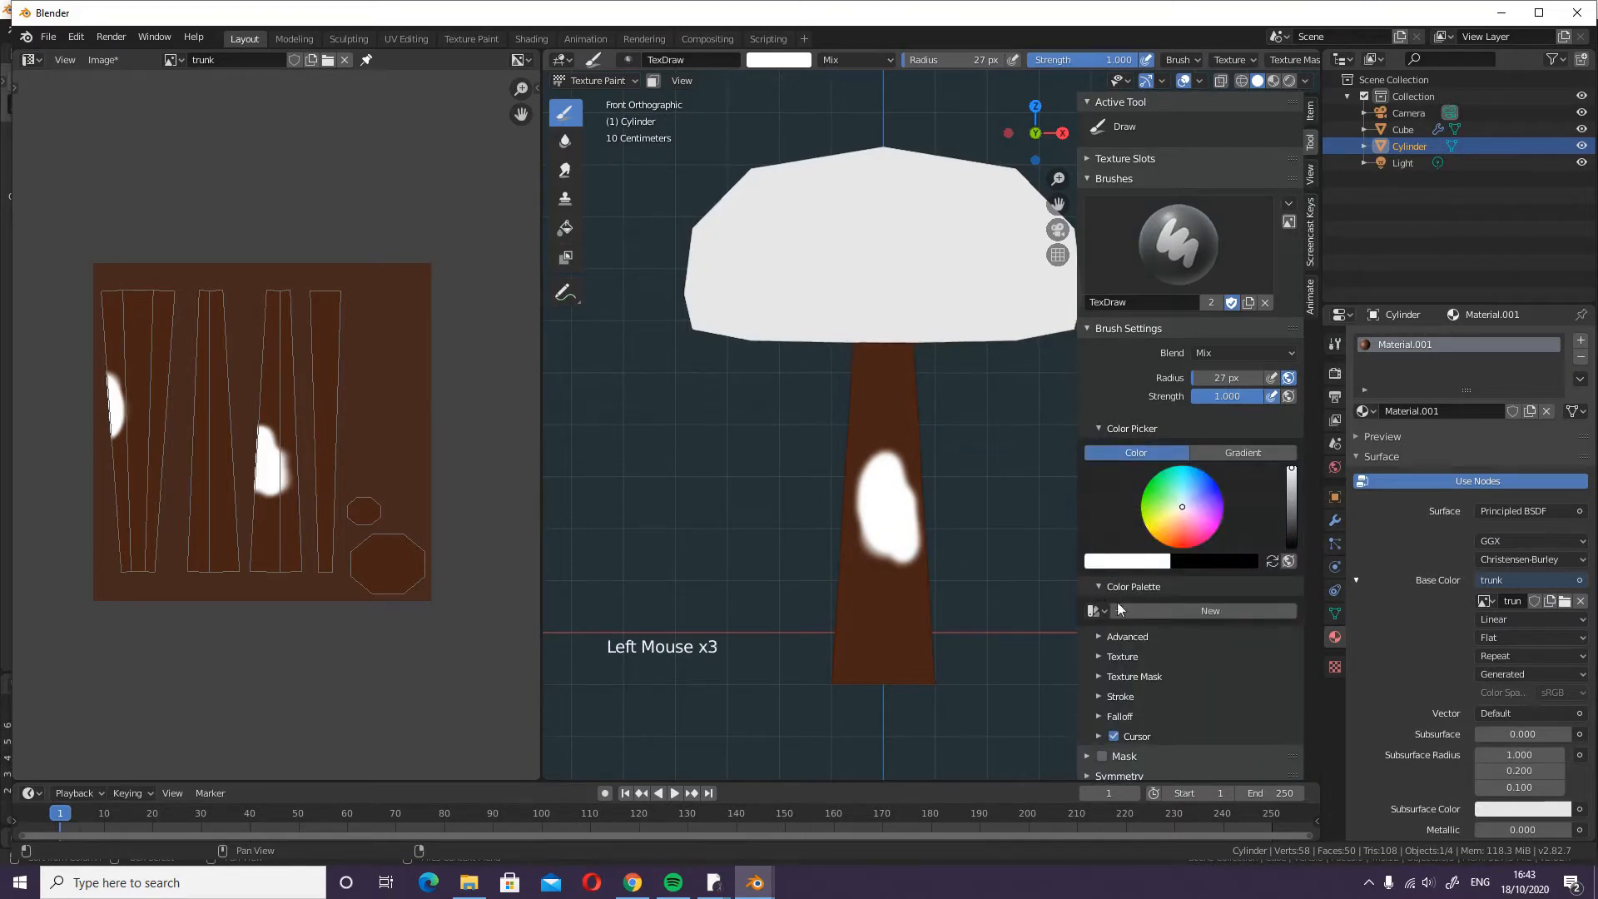
click(1170, 611)
click(1195, 614)
text(trunk)
key(Return)
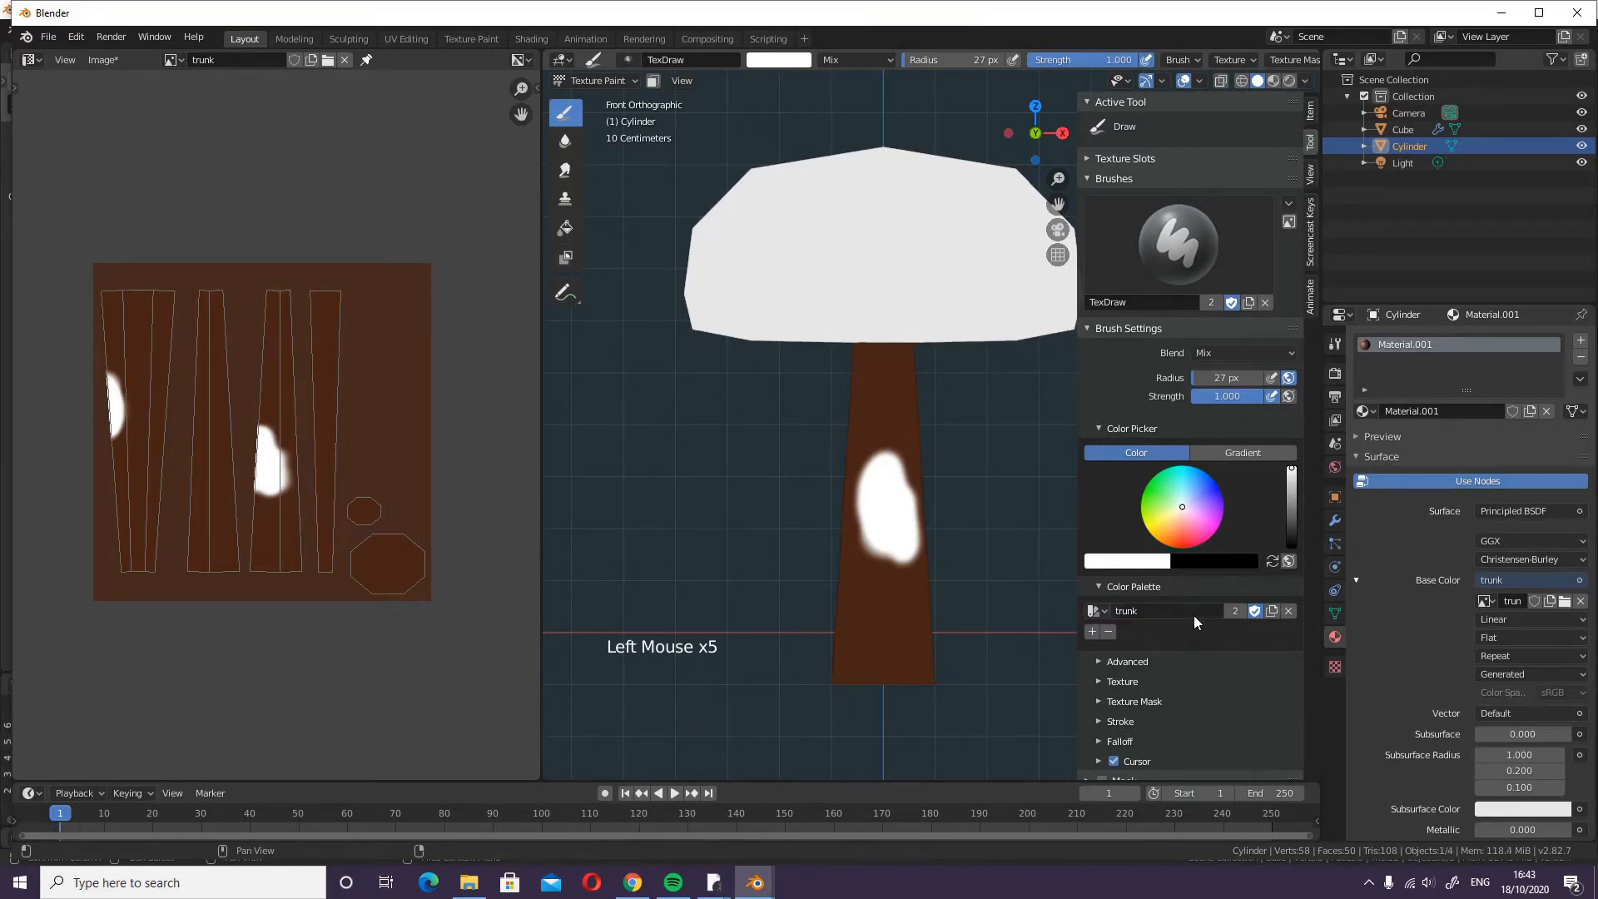
- Mix a medium reddish brown as the brush color and add it to the trunk palette
drag(1292, 469, 1296, 521)
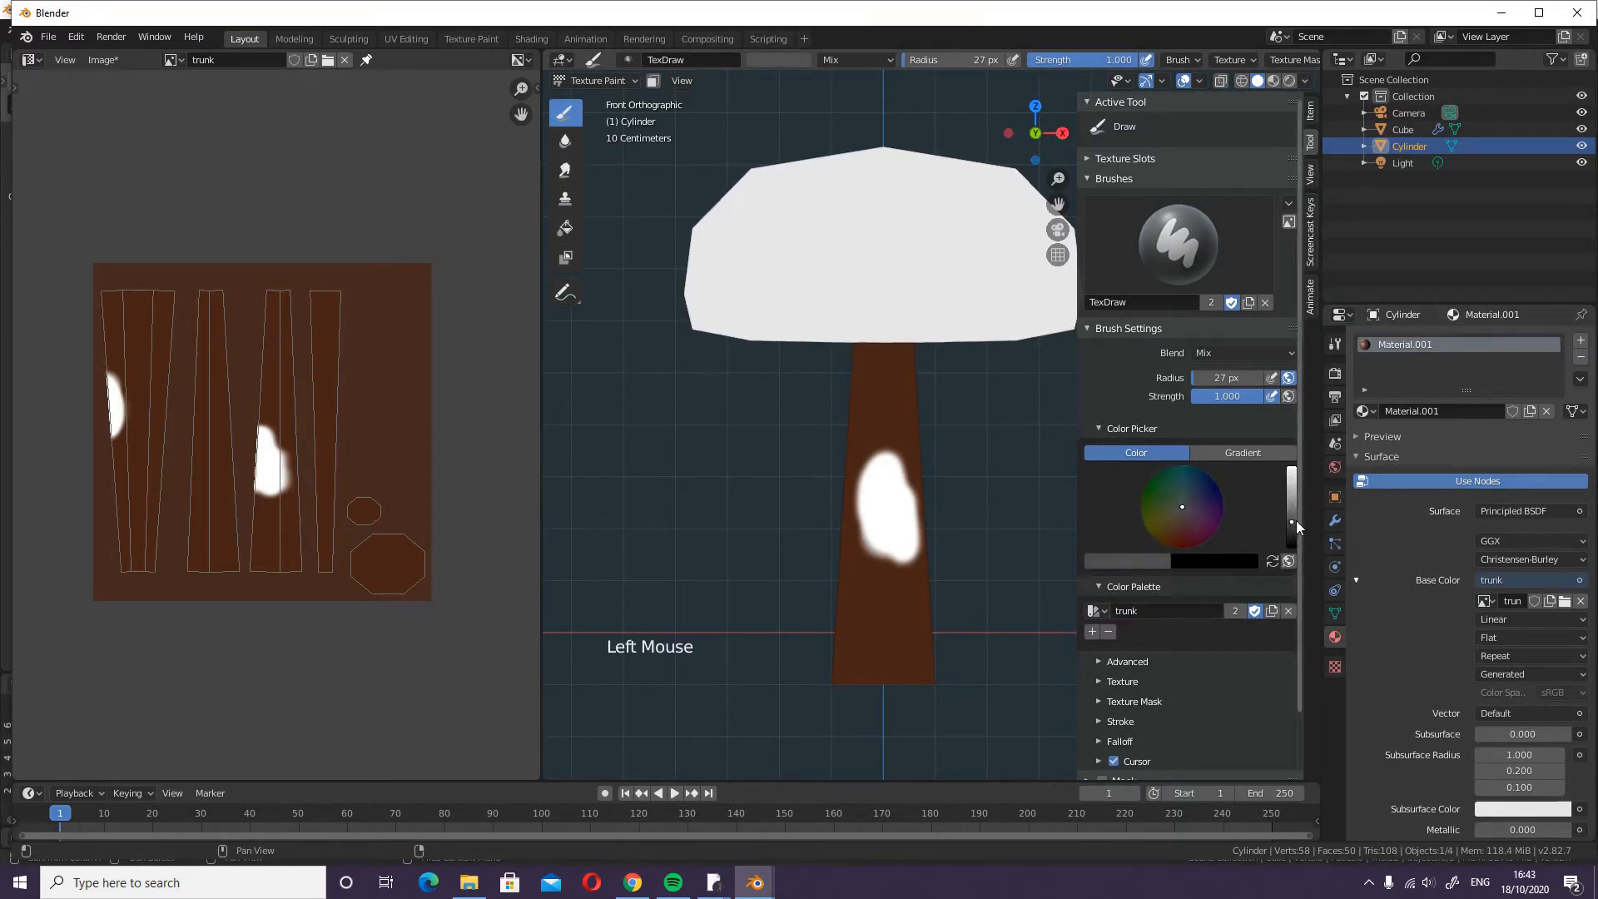
click(1176, 528)
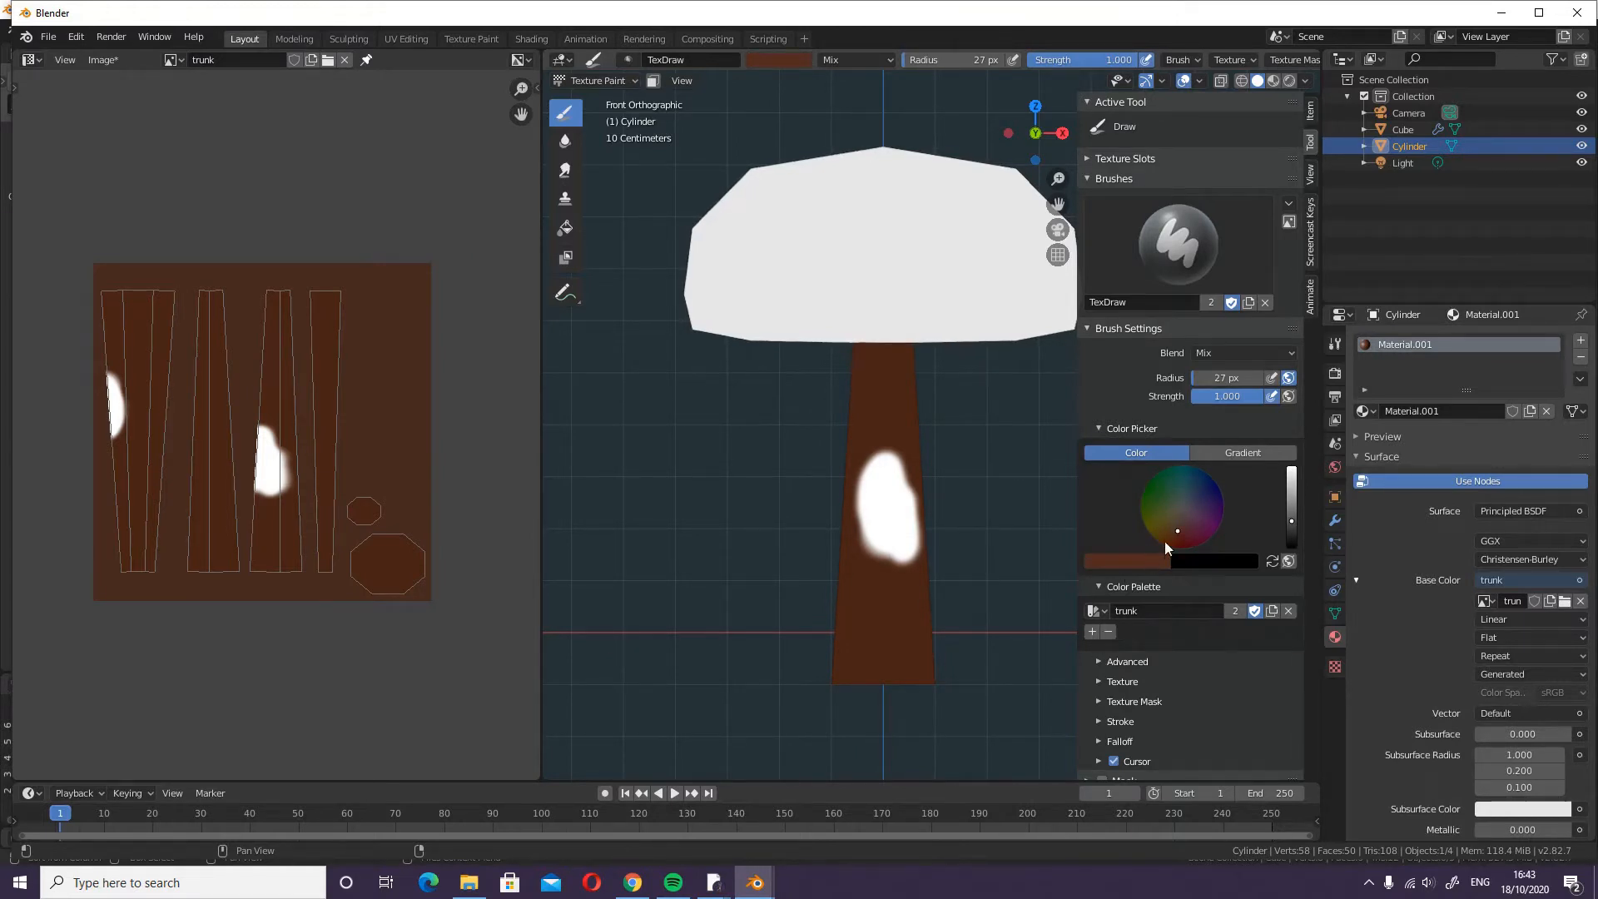
click(1294, 517)
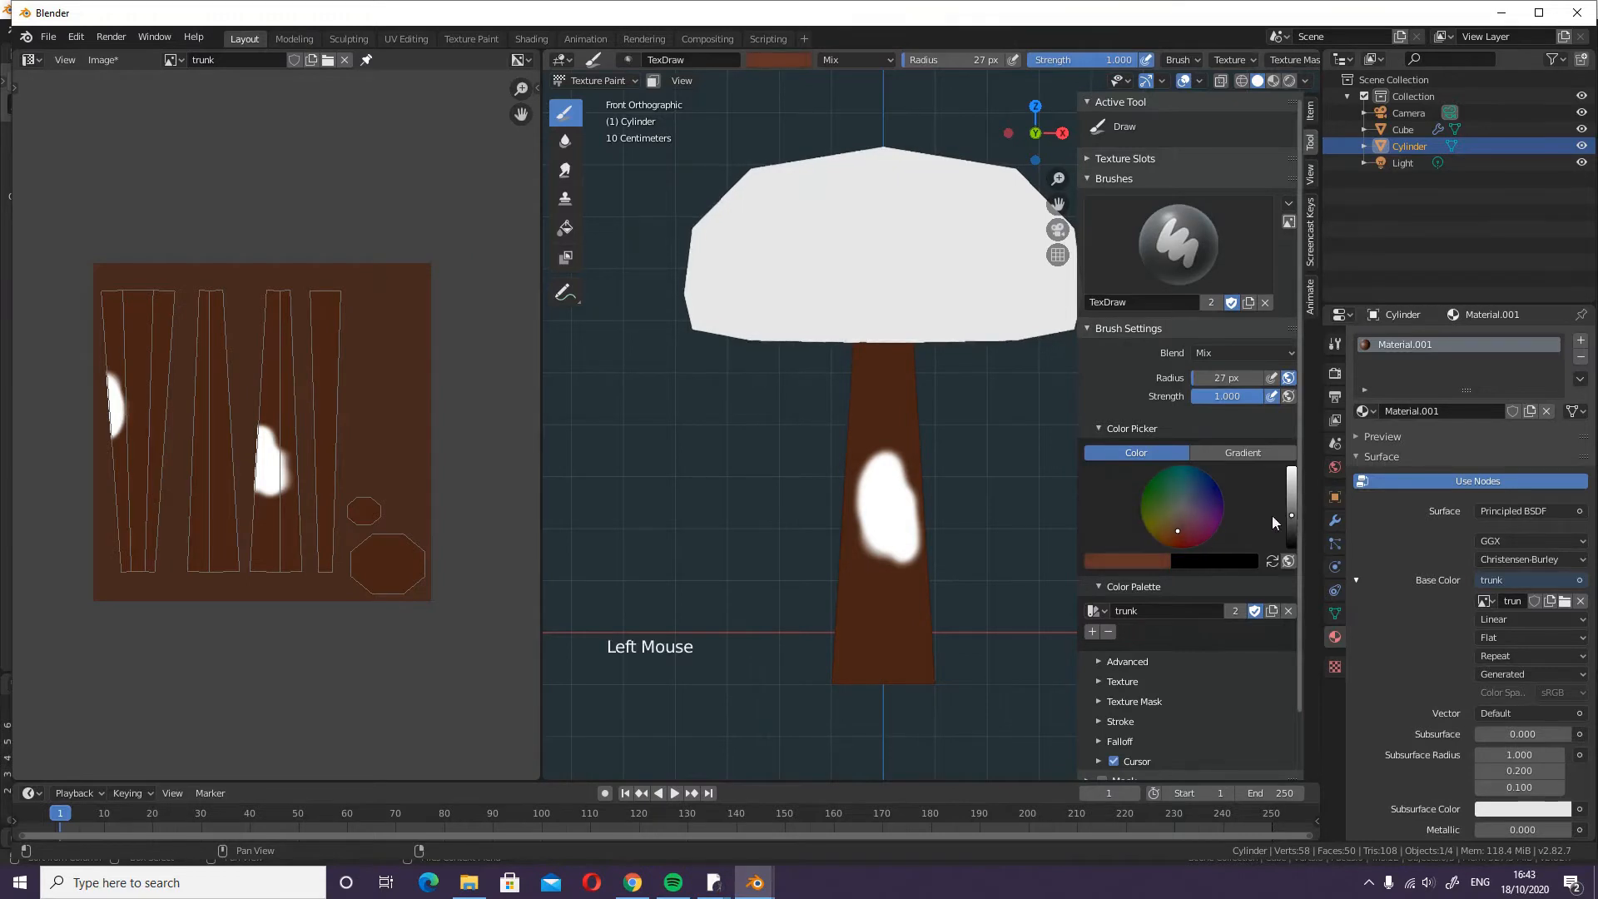
click(1092, 631)
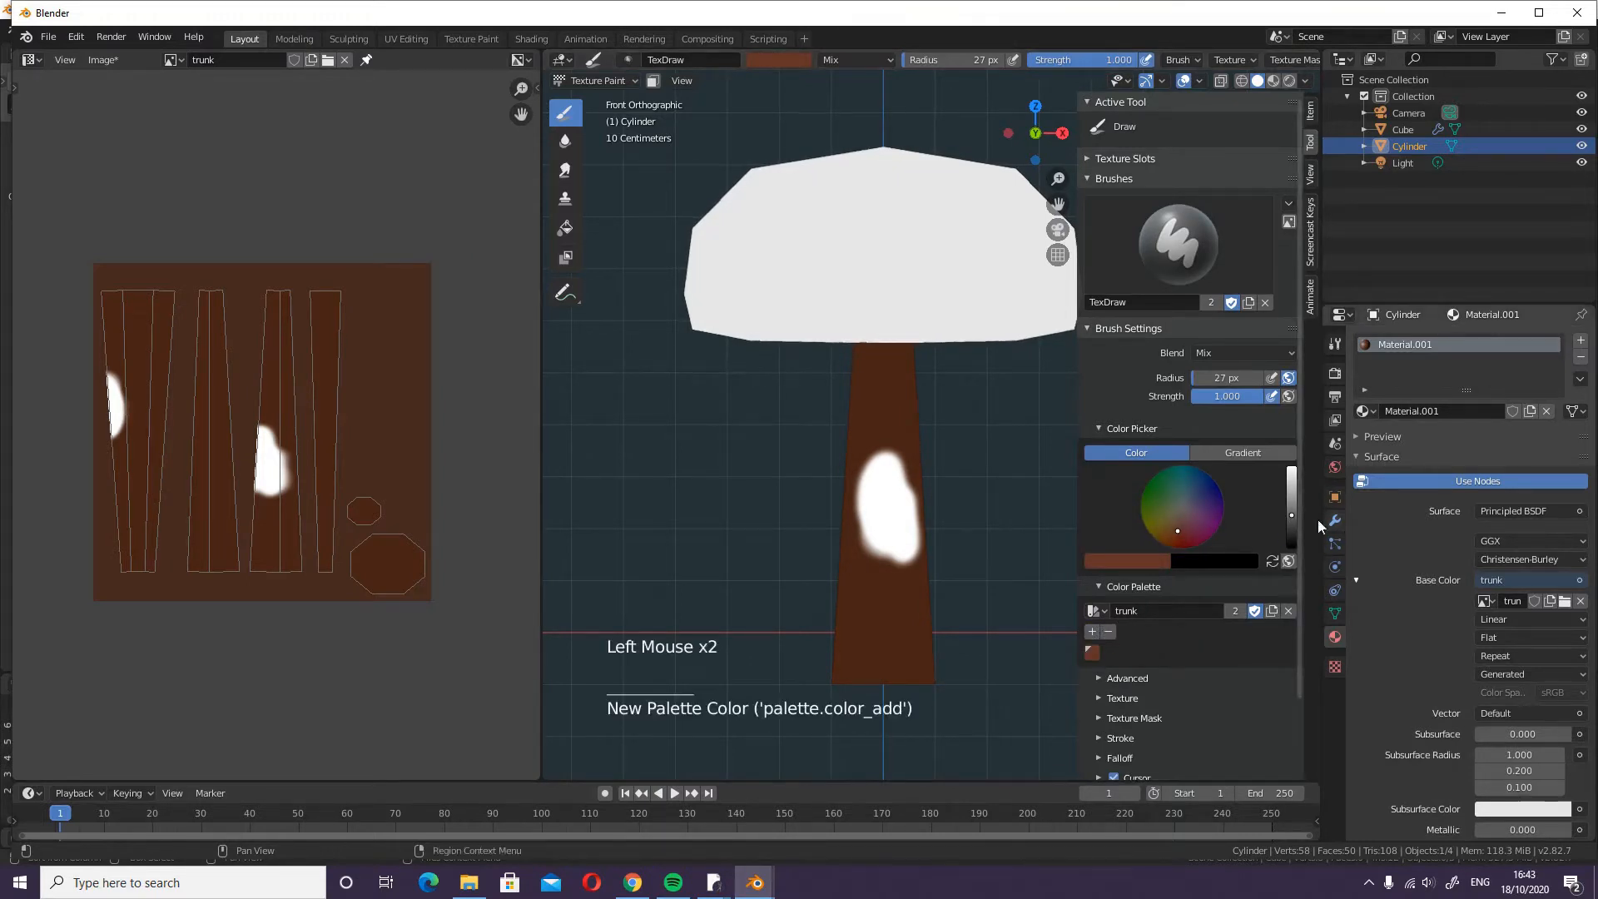
- Add a lighter brown and a very dark reddish brown to the trunk palette
drag(1291, 516, 1290, 503)
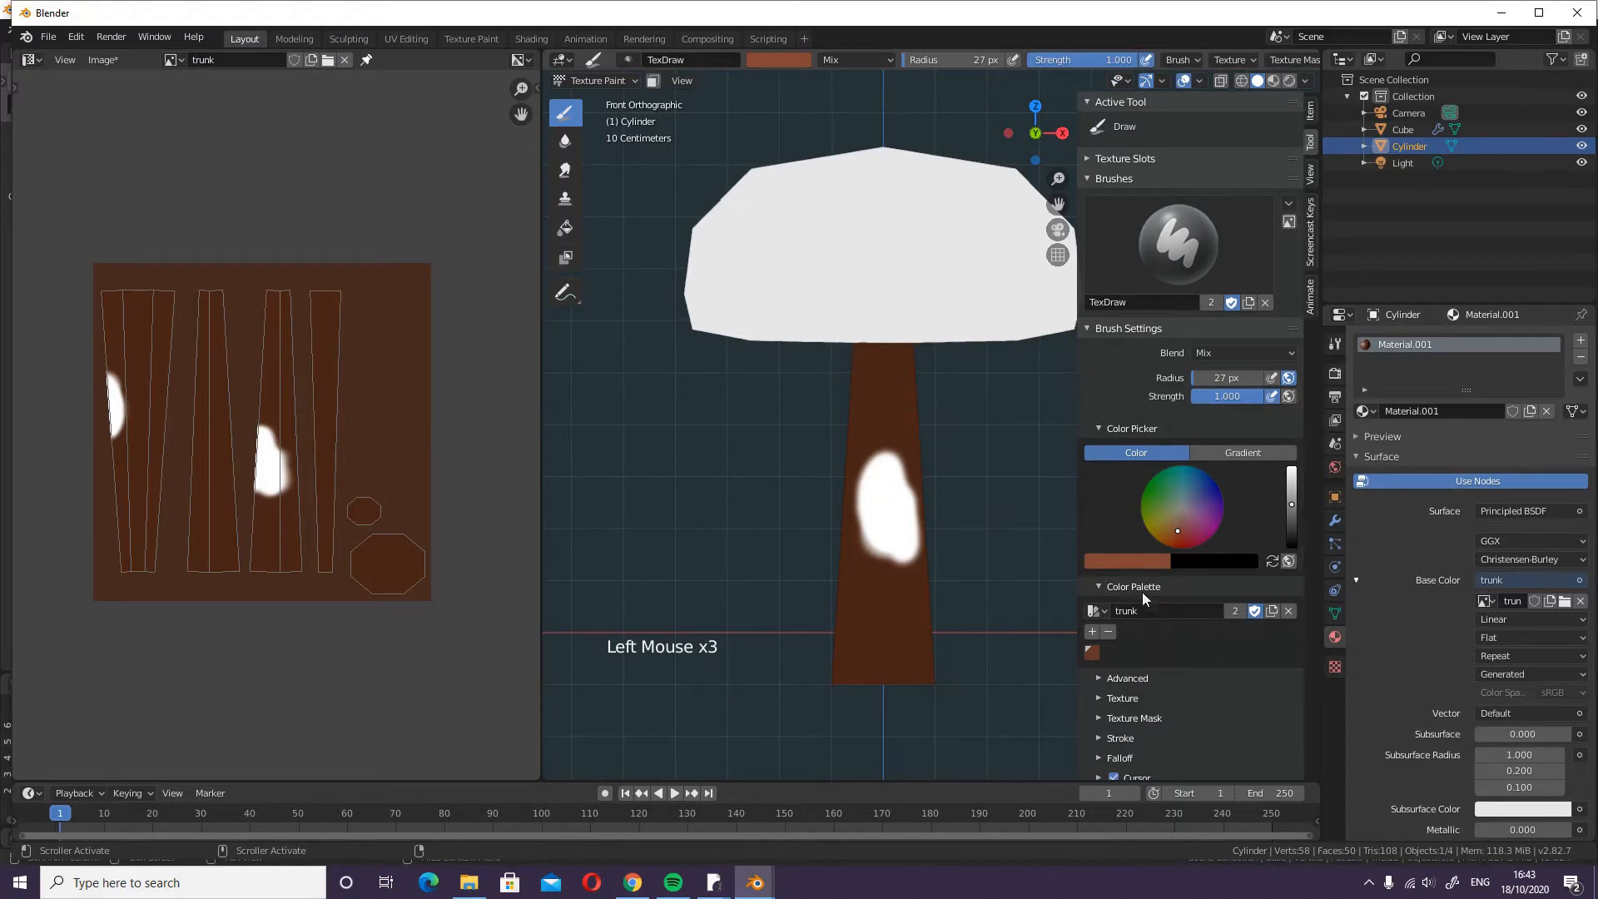
click(1092, 631)
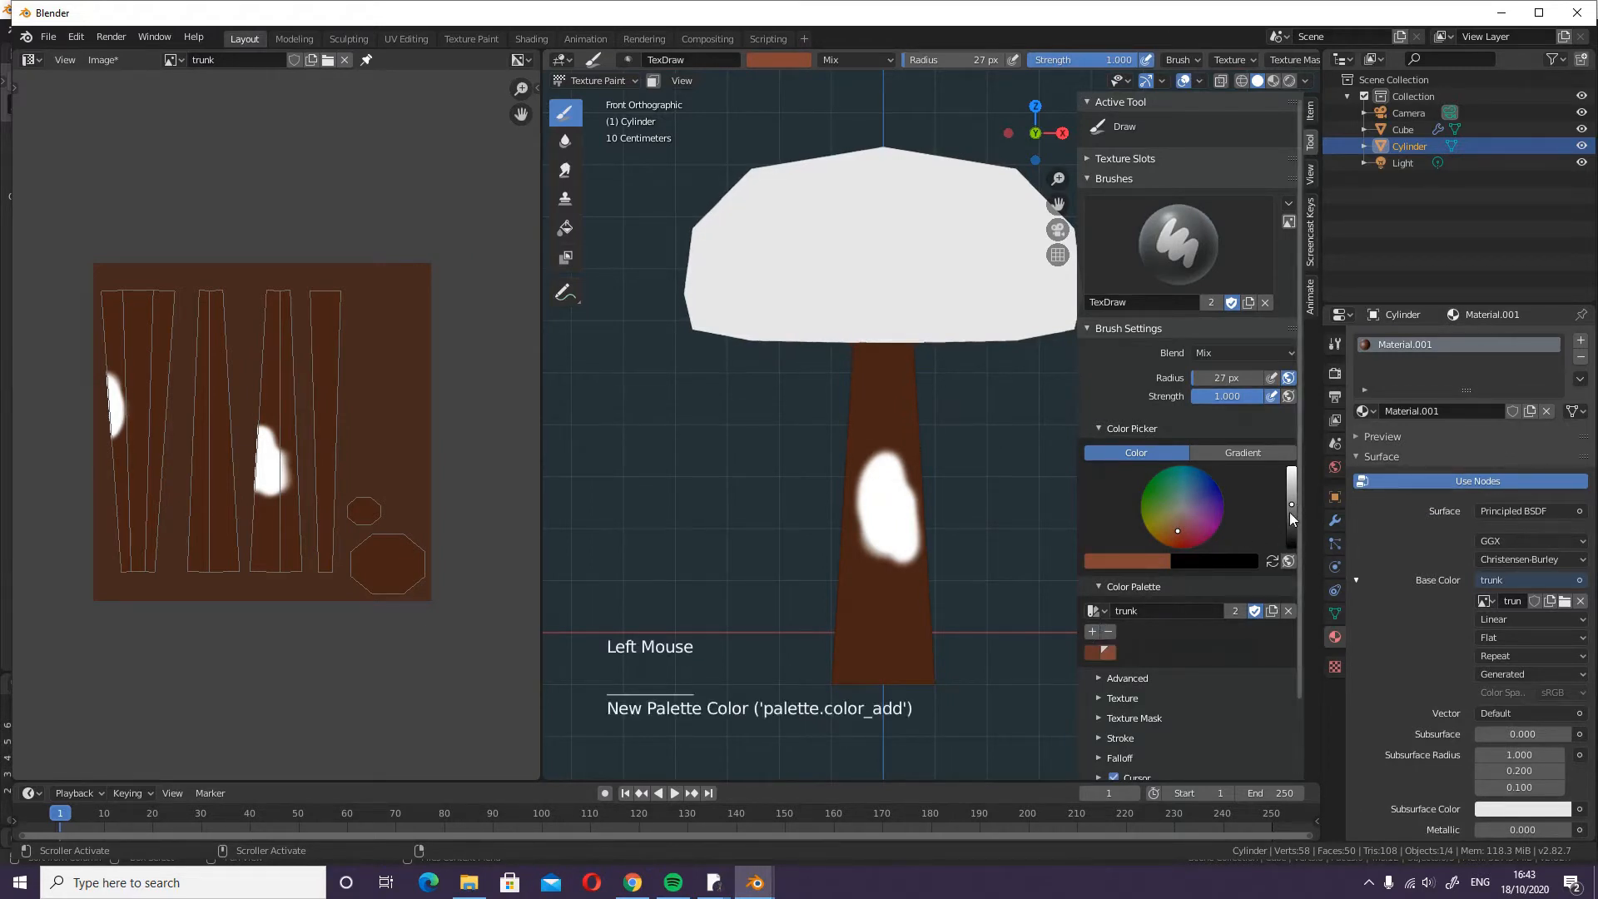
drag(1294, 505, 1290, 532)
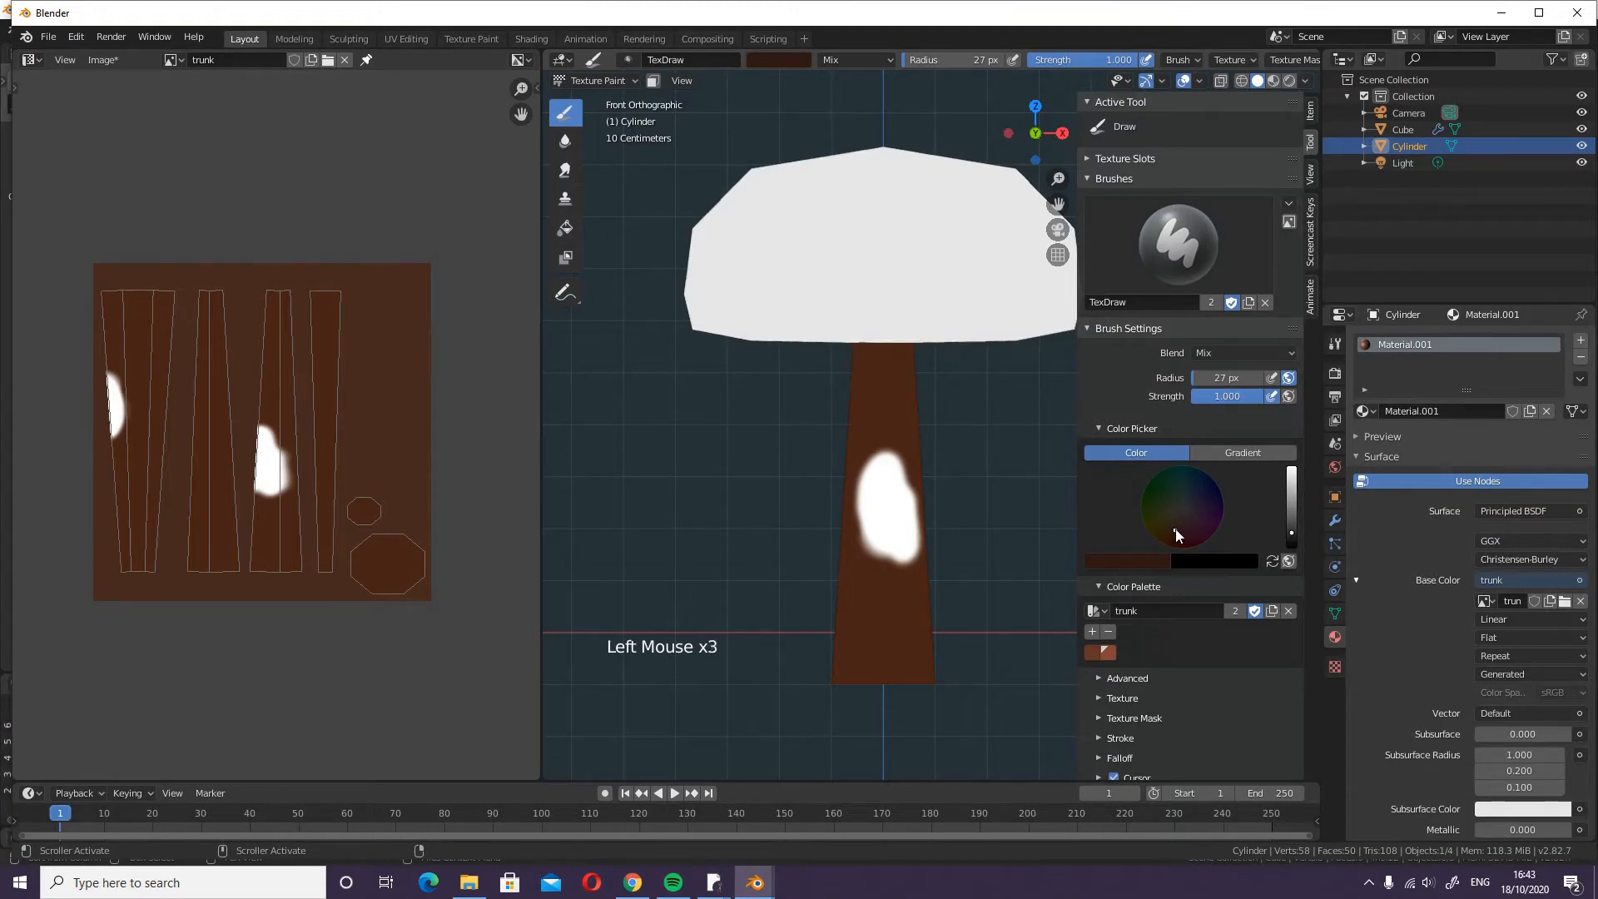
drag(1177, 531, 1186, 533)
click(1093, 631)
- Switch the brush color between the trunk palette swatches, finishing on the very dark reddish brown
click(1108, 655)
click(1089, 654)
click(1126, 654)
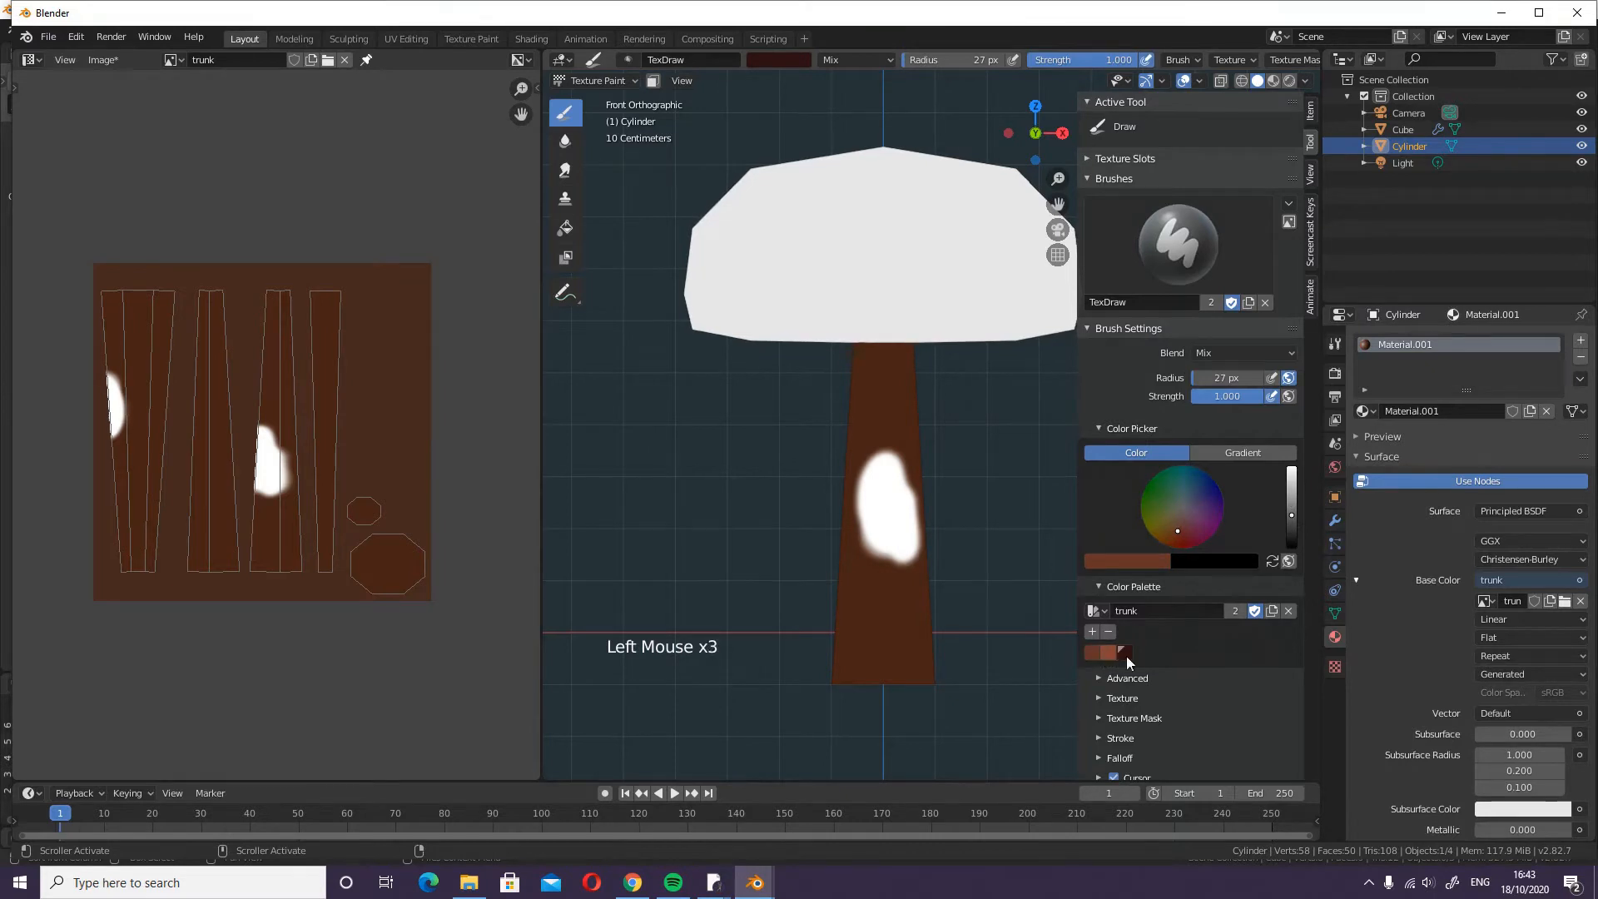
- Examine the brush's Advanced, Texture, Texture Mask and Stroke settings
click(1100, 428)
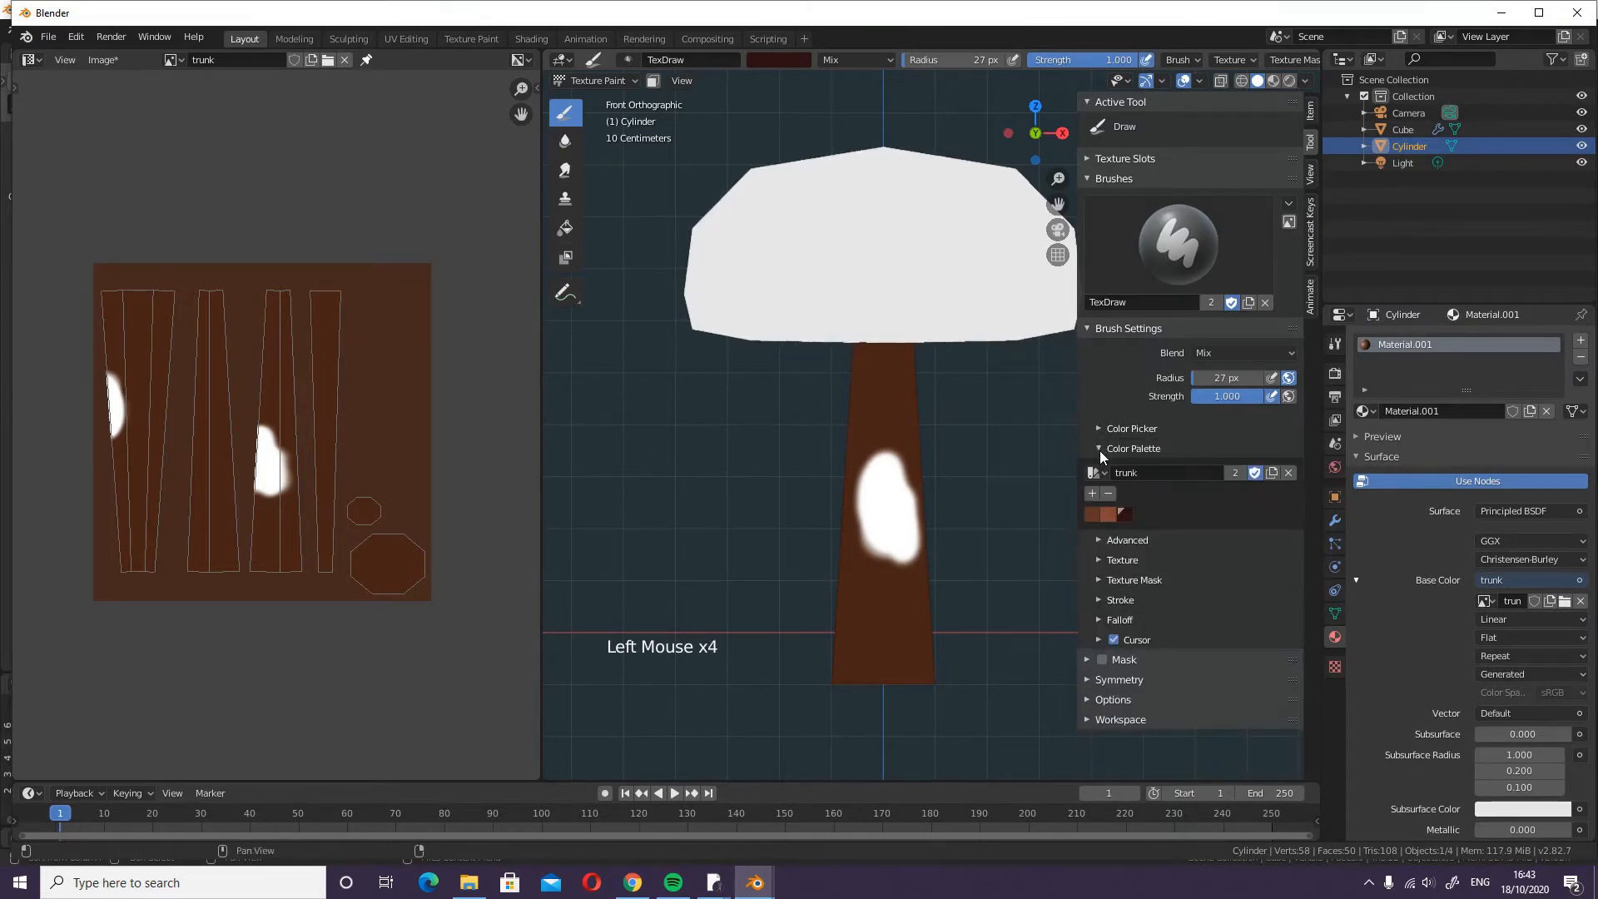
click(1096, 448)
click(1101, 470)
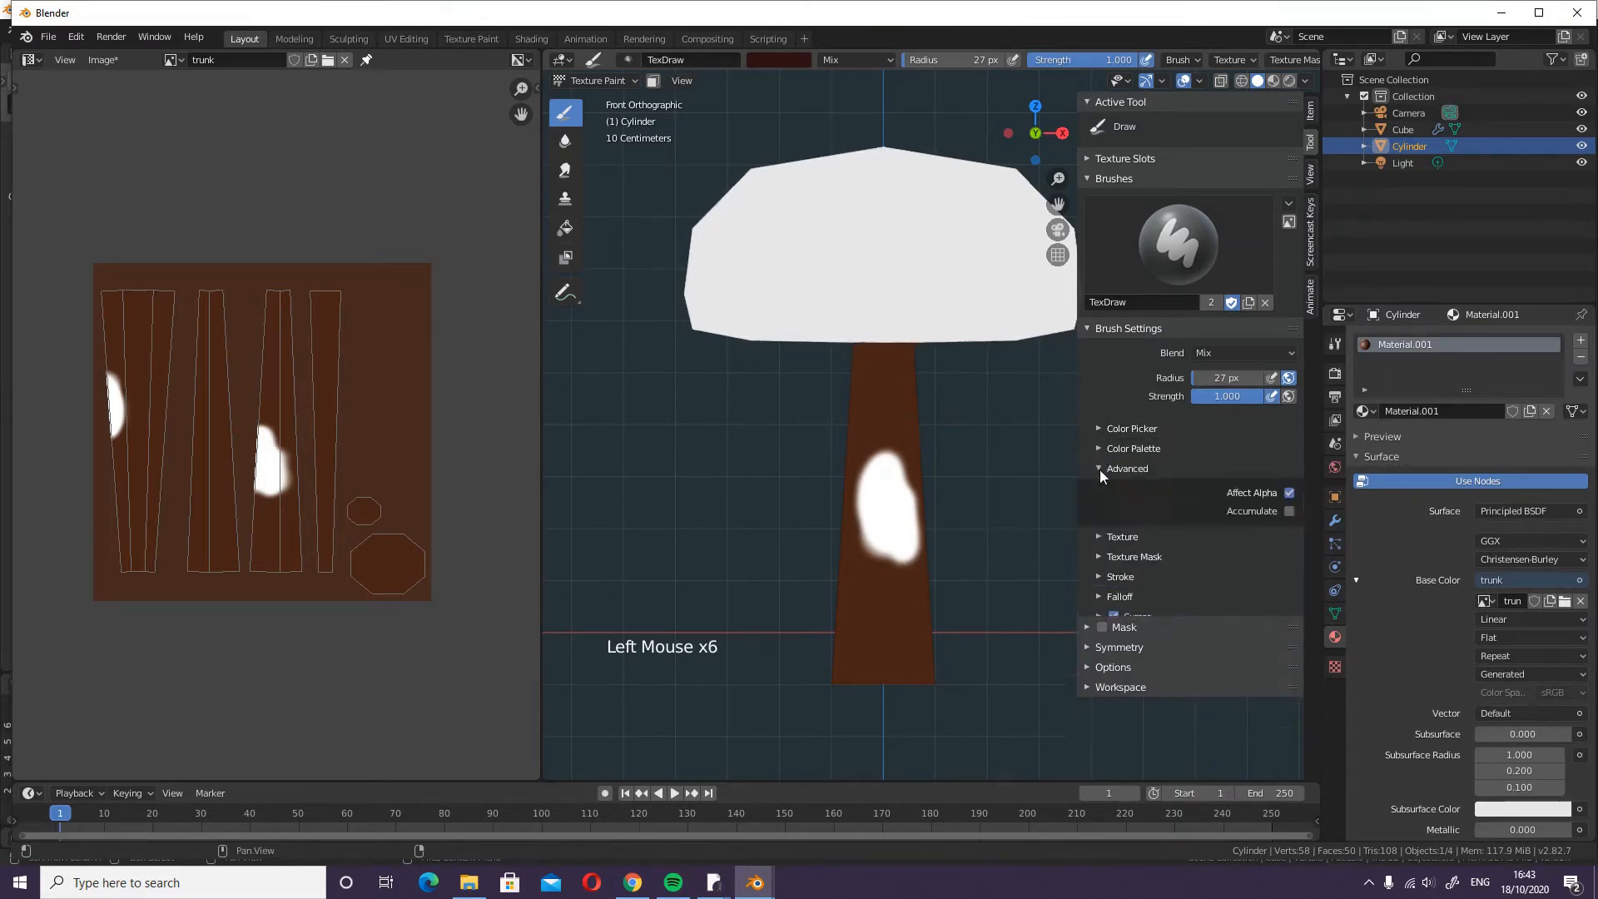
click(1100, 469)
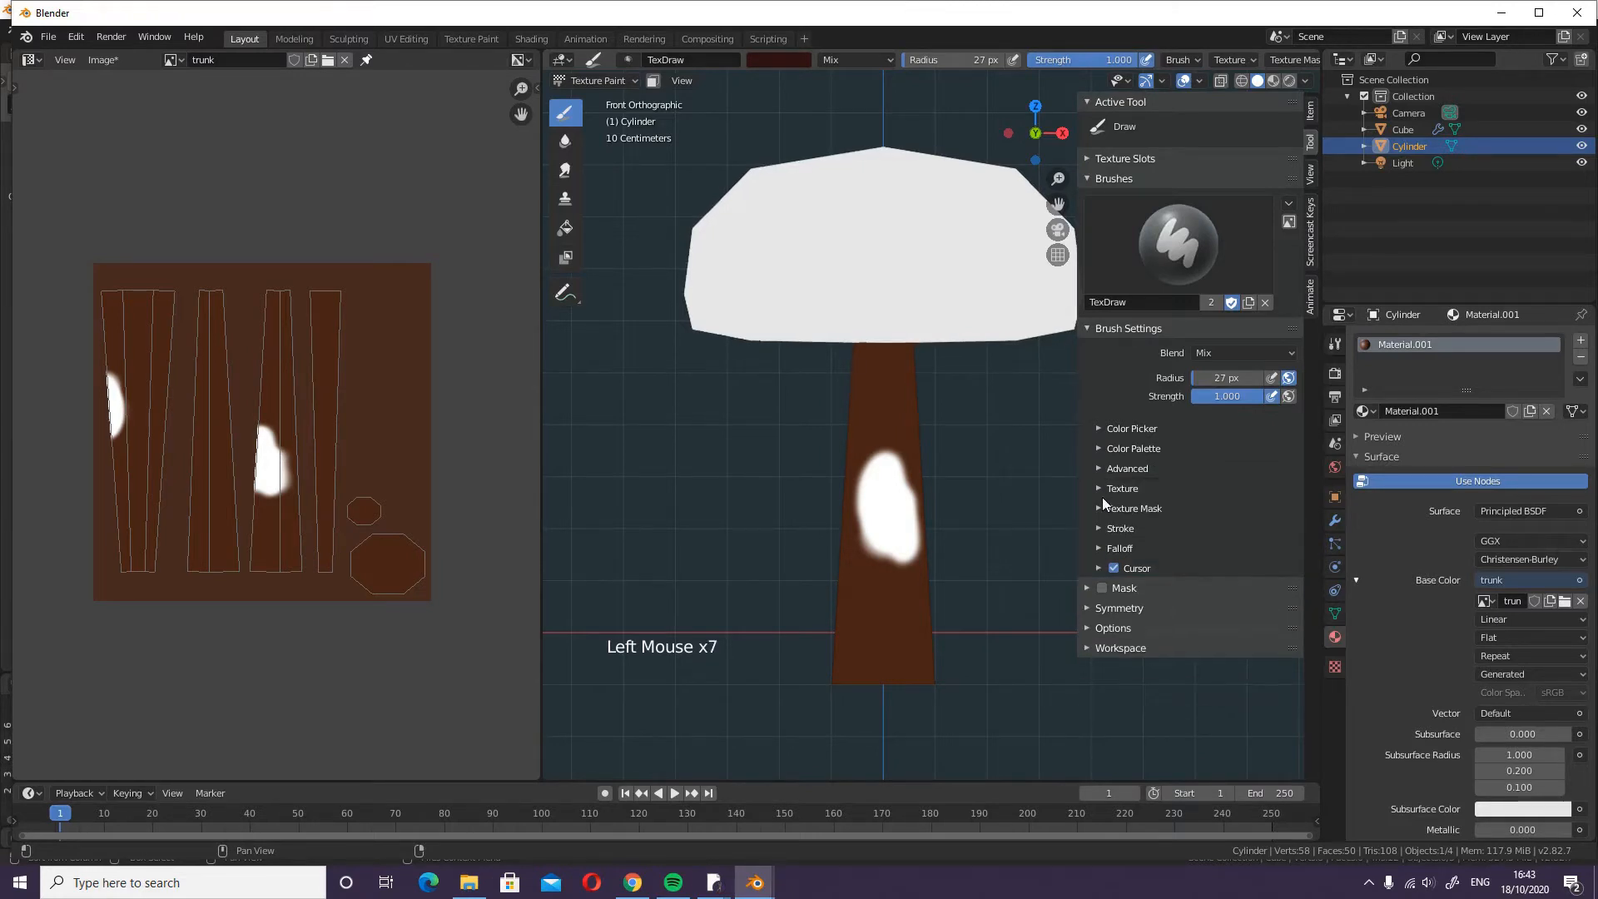
click(1100, 487)
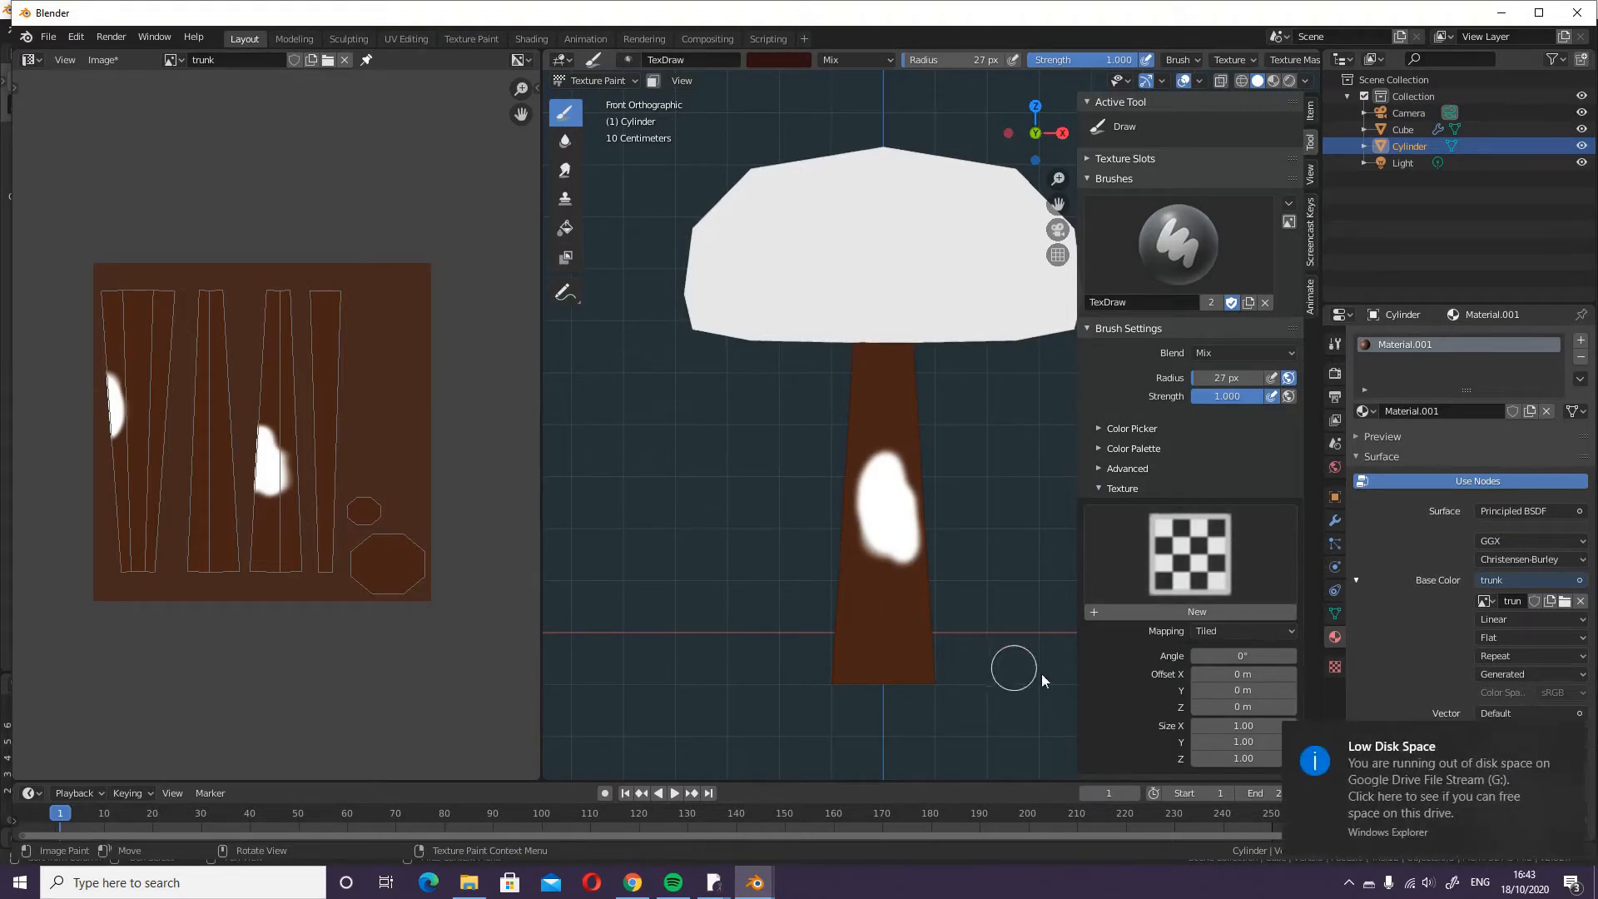
click(1569, 736)
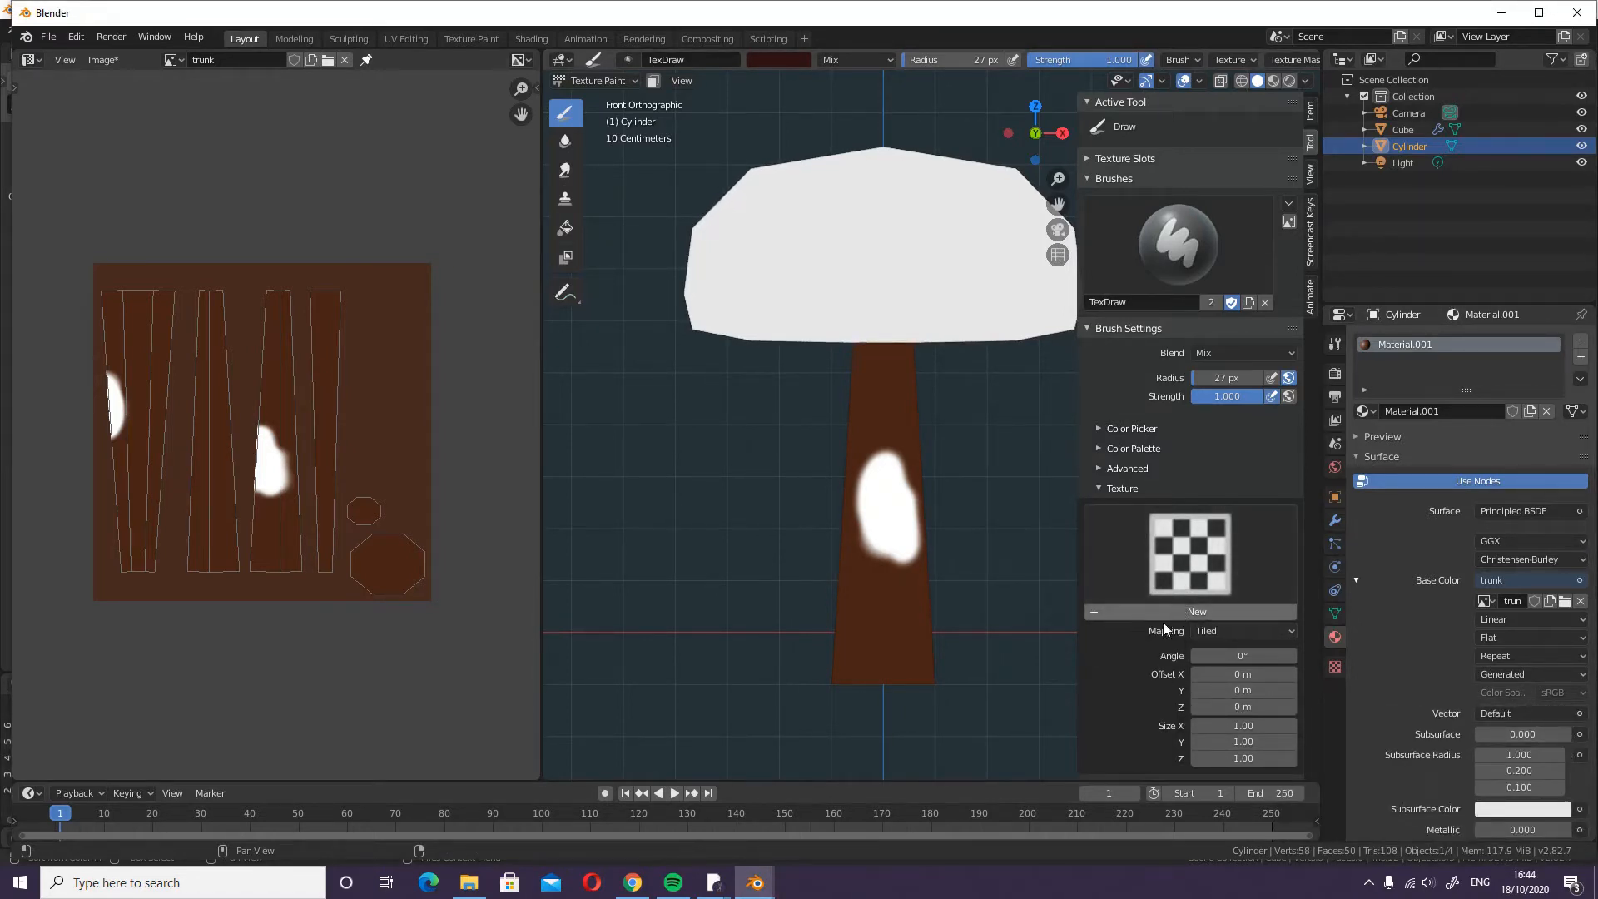
click(1102, 487)
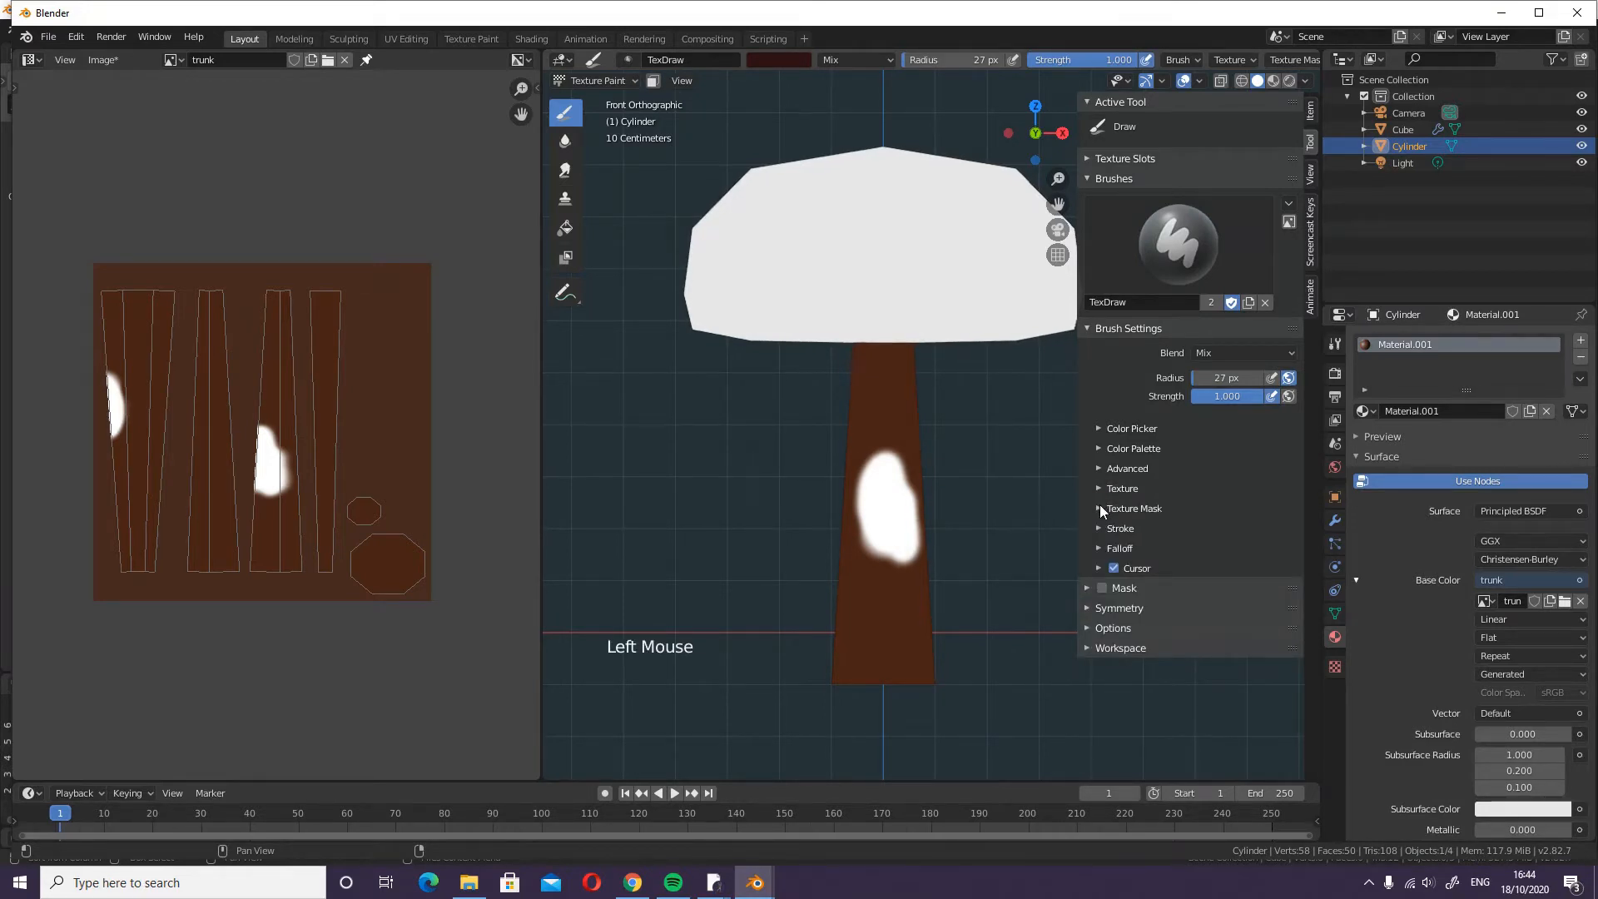
click(1100, 506)
click(1101, 506)
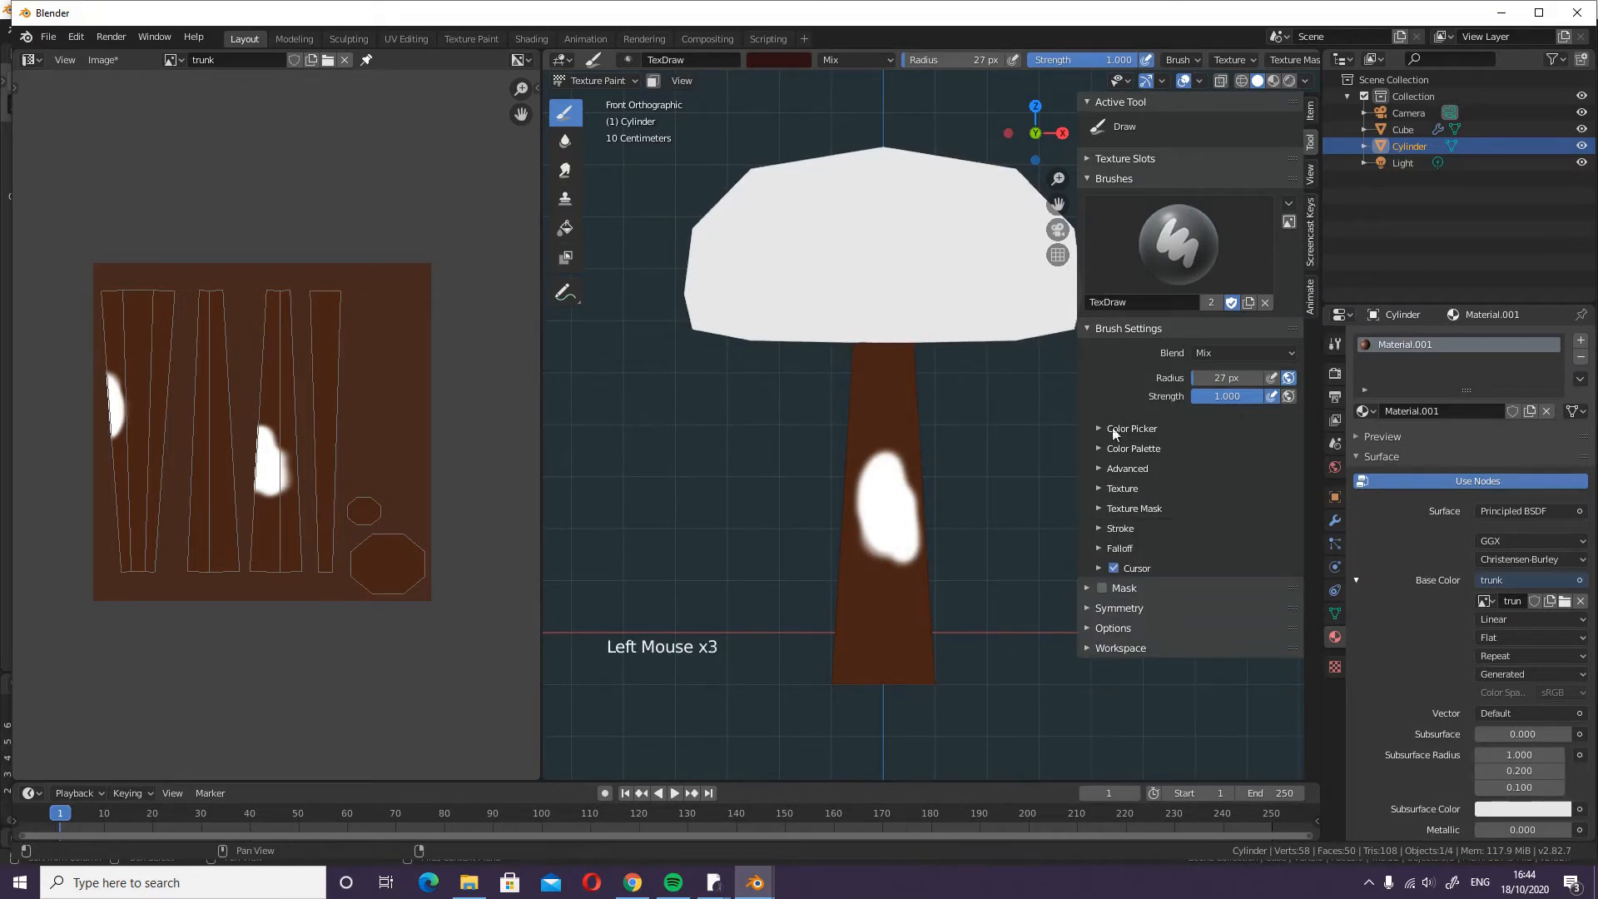
click(1102, 527)
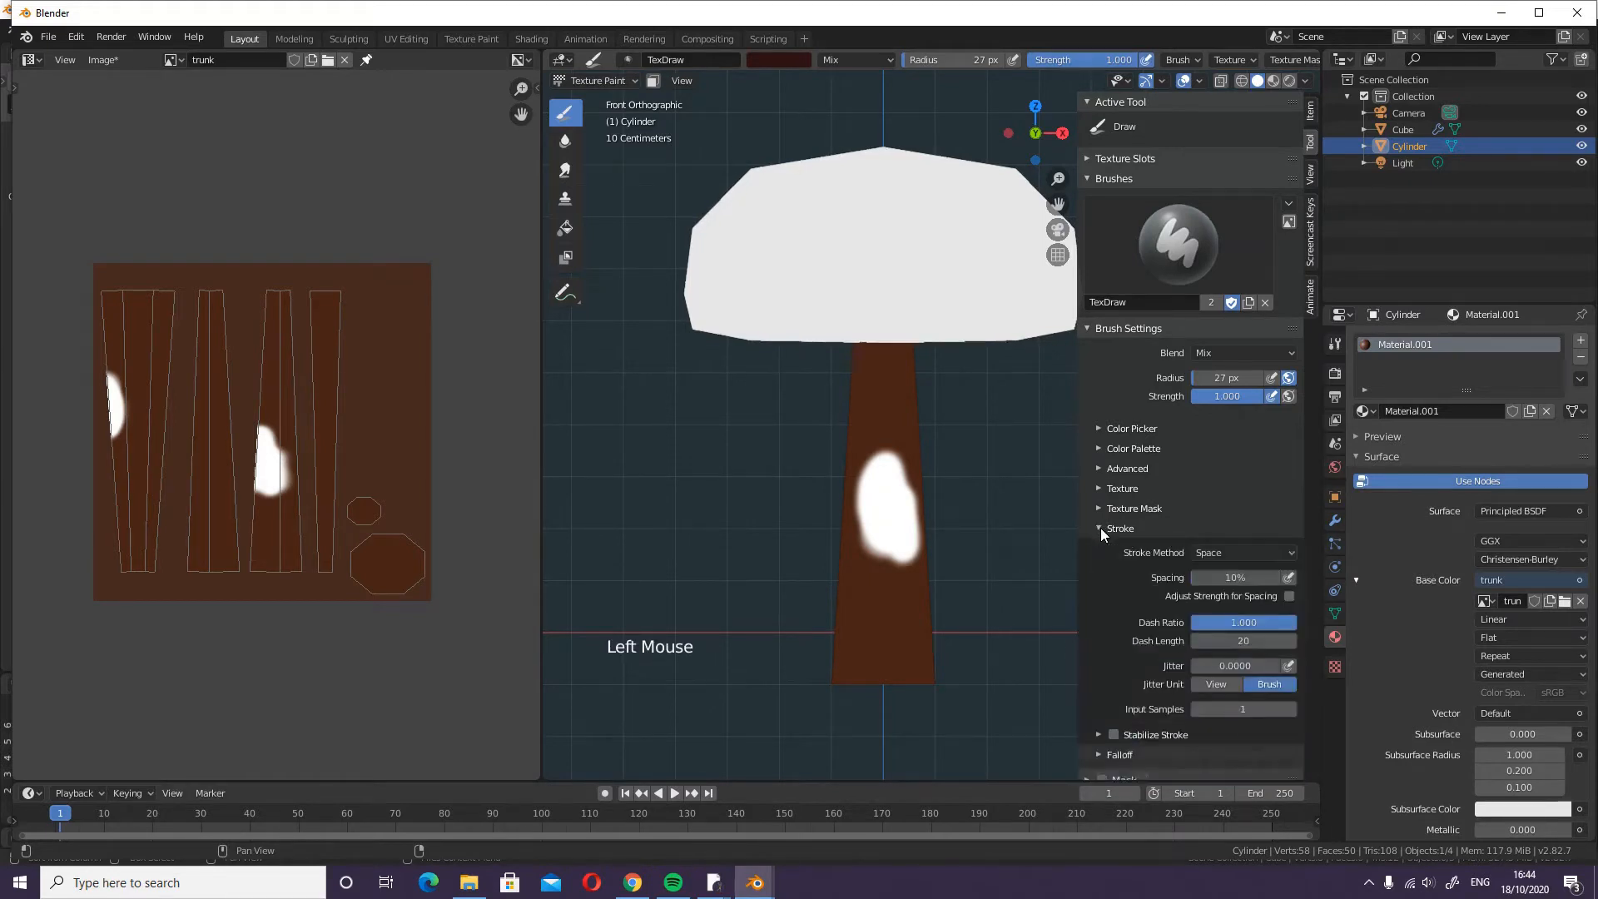
click(1262, 553)
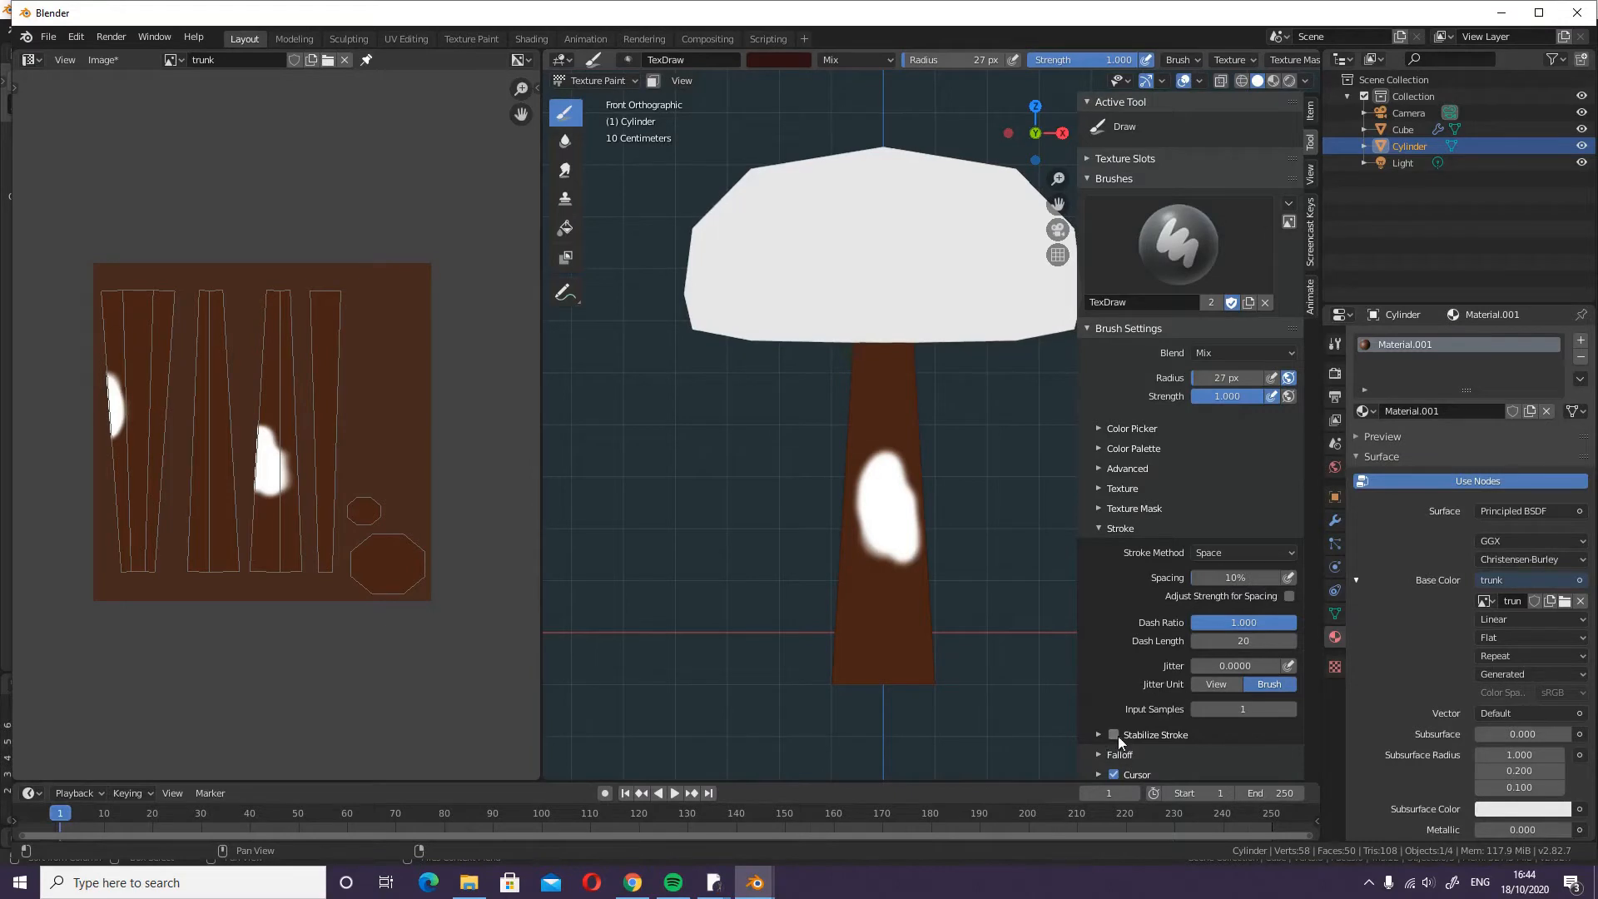
click(1103, 528)
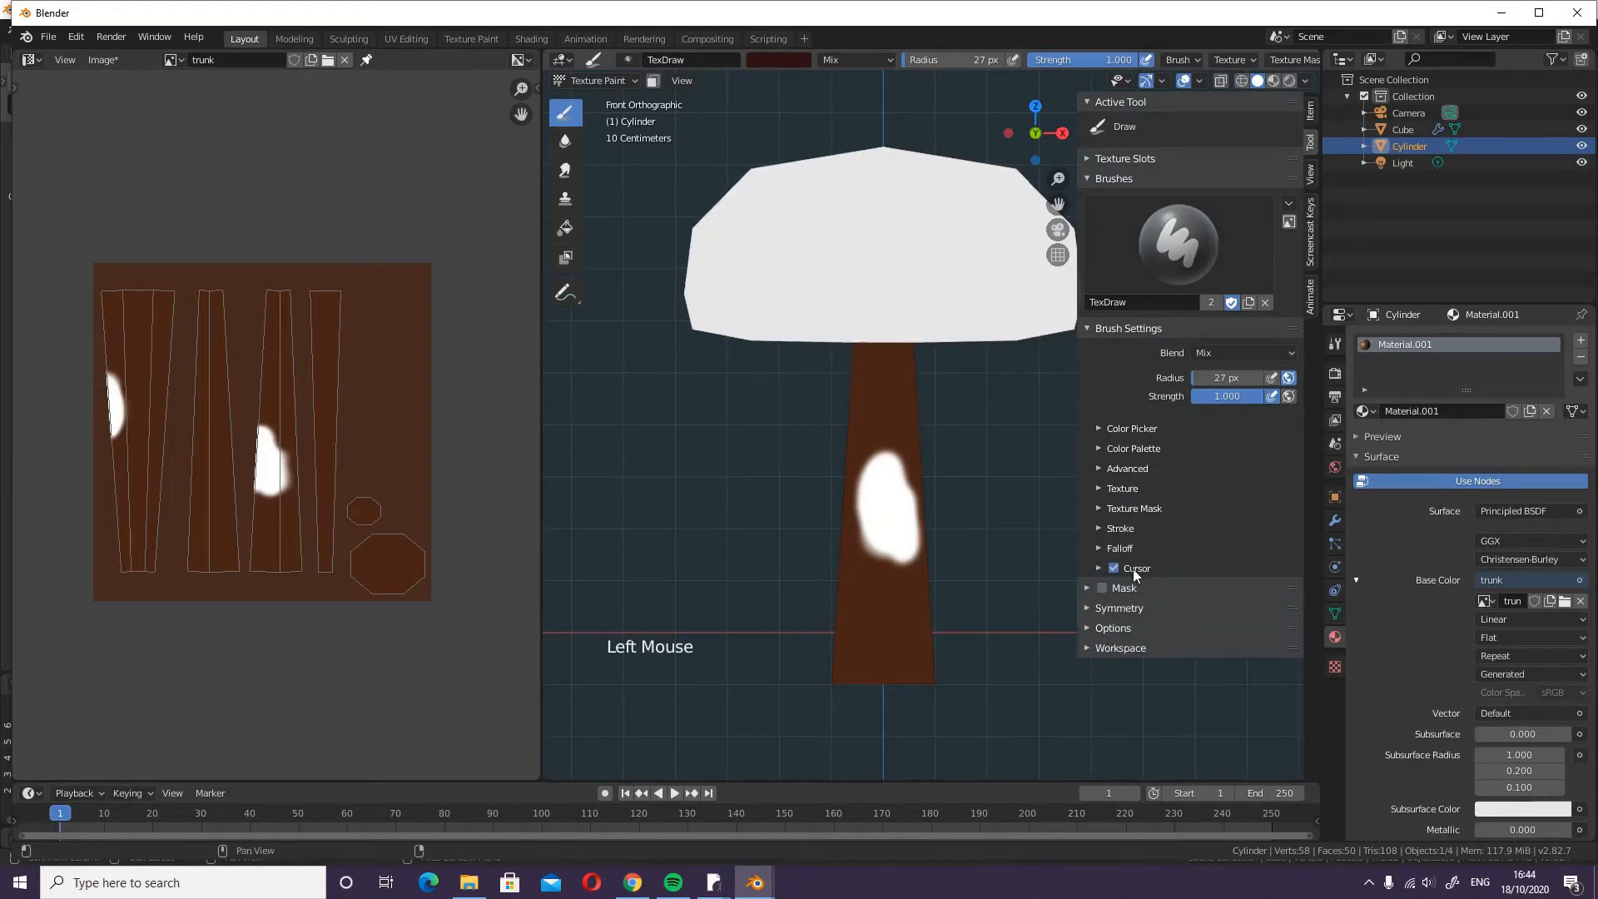
- Try several of the brush's falloff curve presets, finishing on the smooth curve
click(1097, 547)
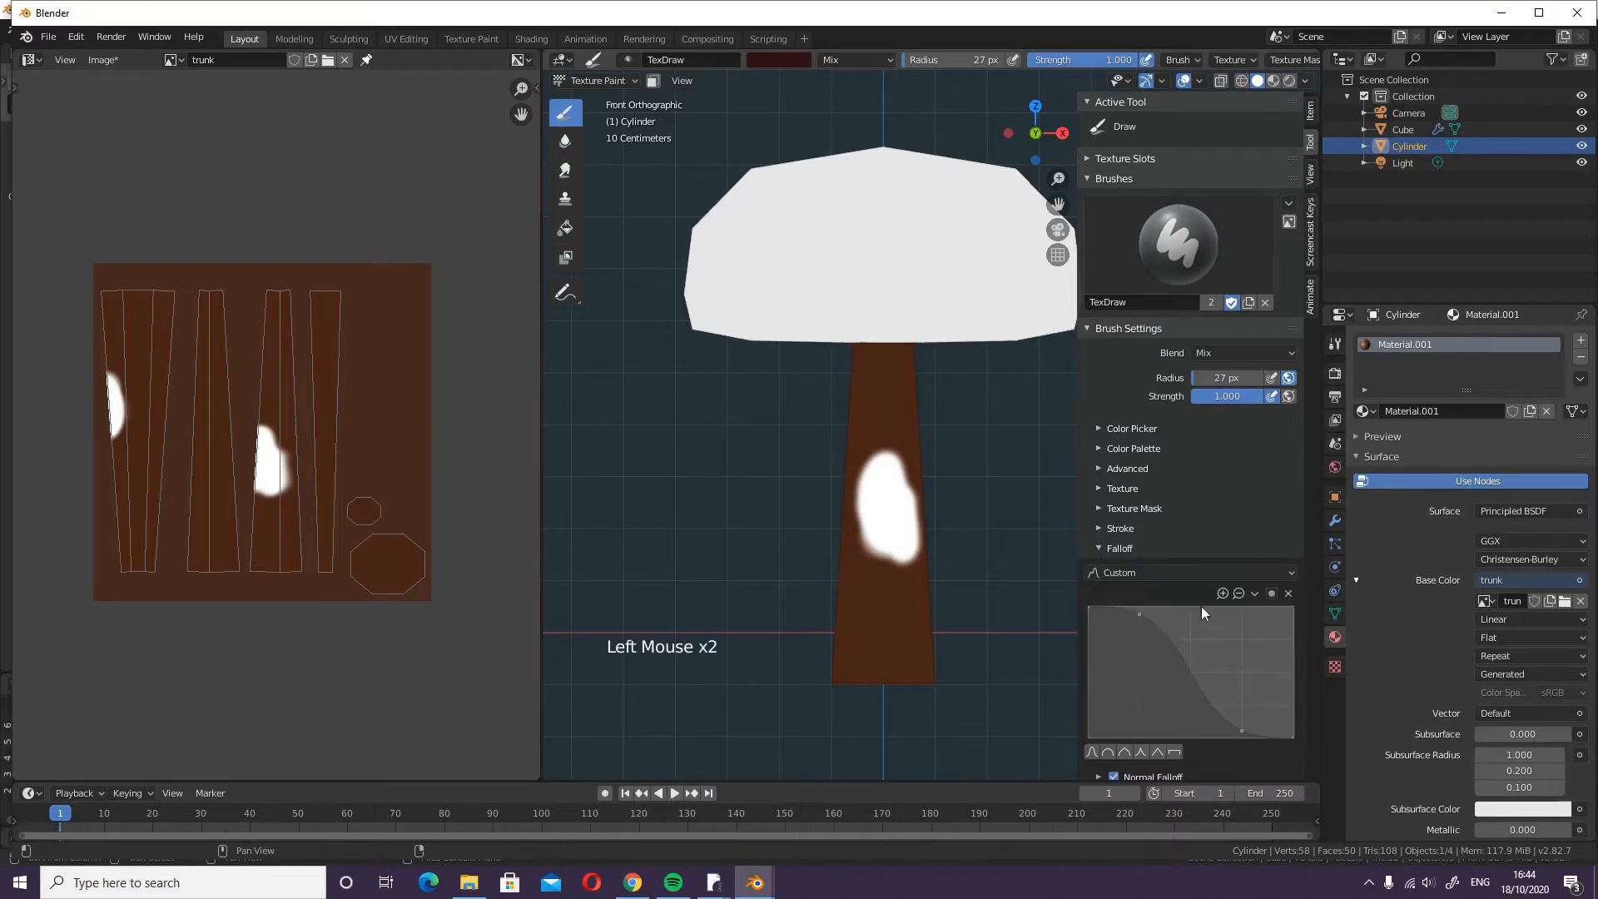
click(1175, 753)
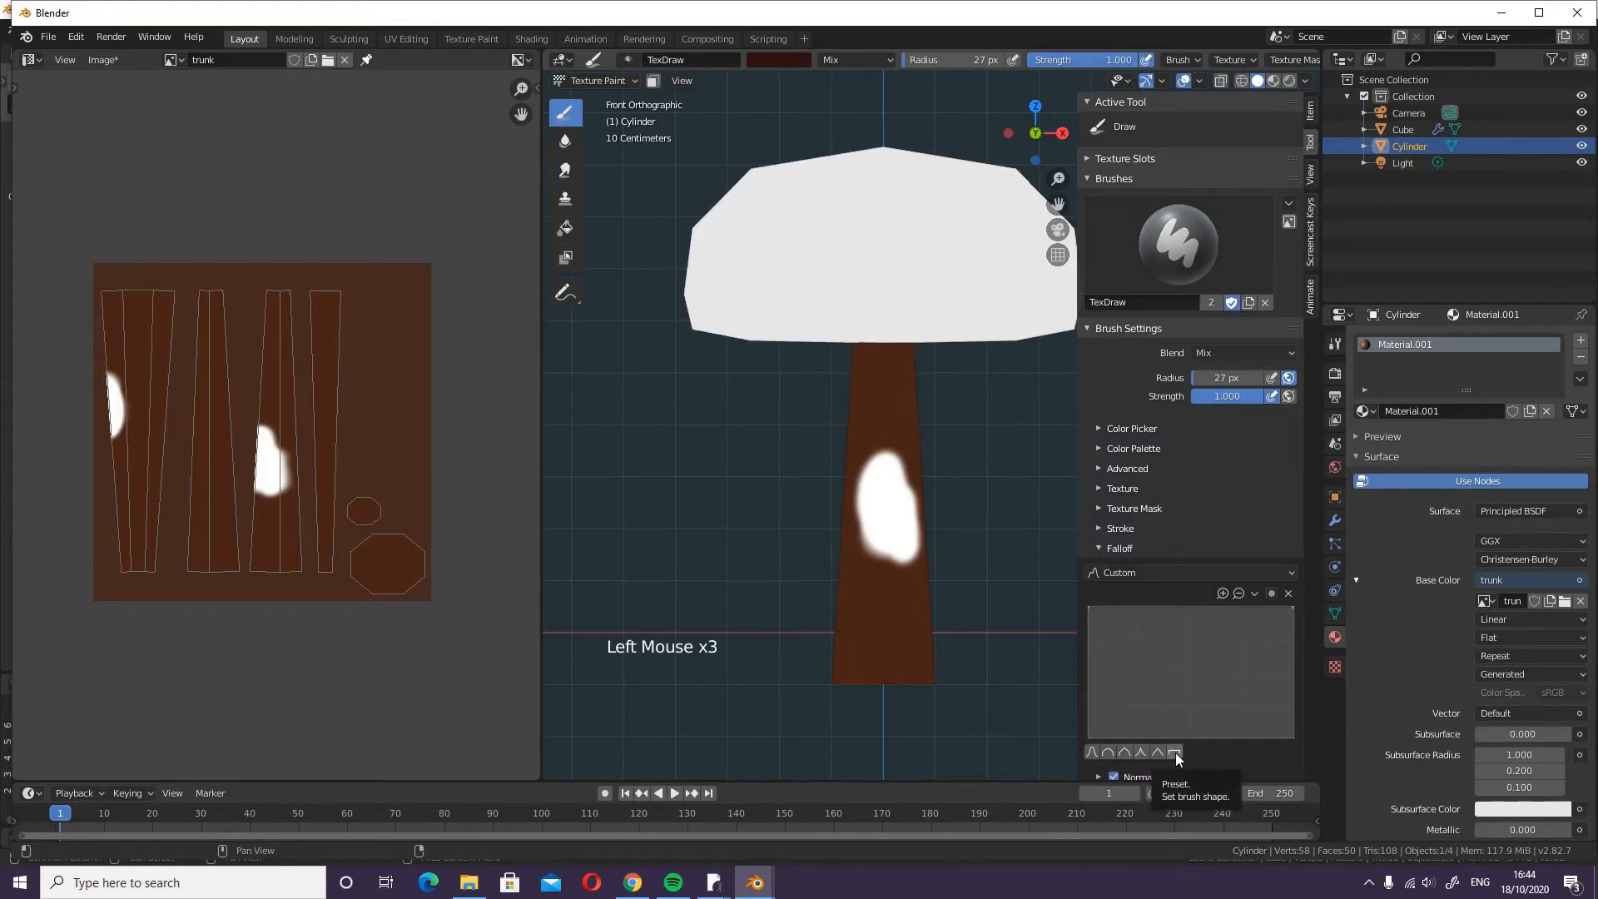
click(1159, 751)
click(1160, 752)
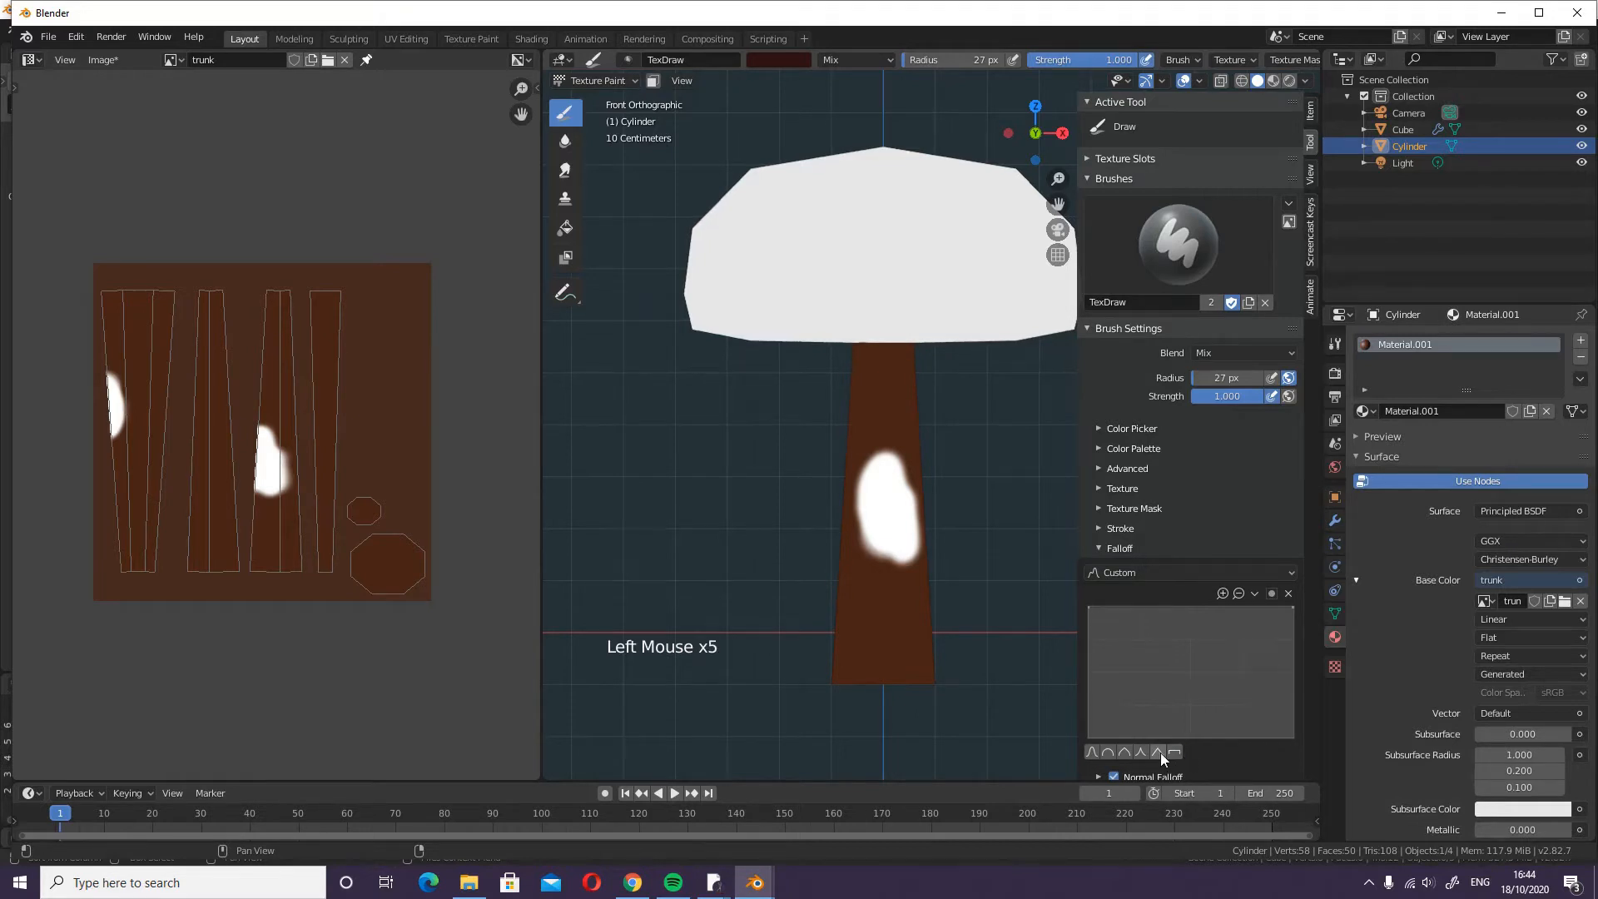
click(1147, 753)
click(1137, 751)
click(1125, 752)
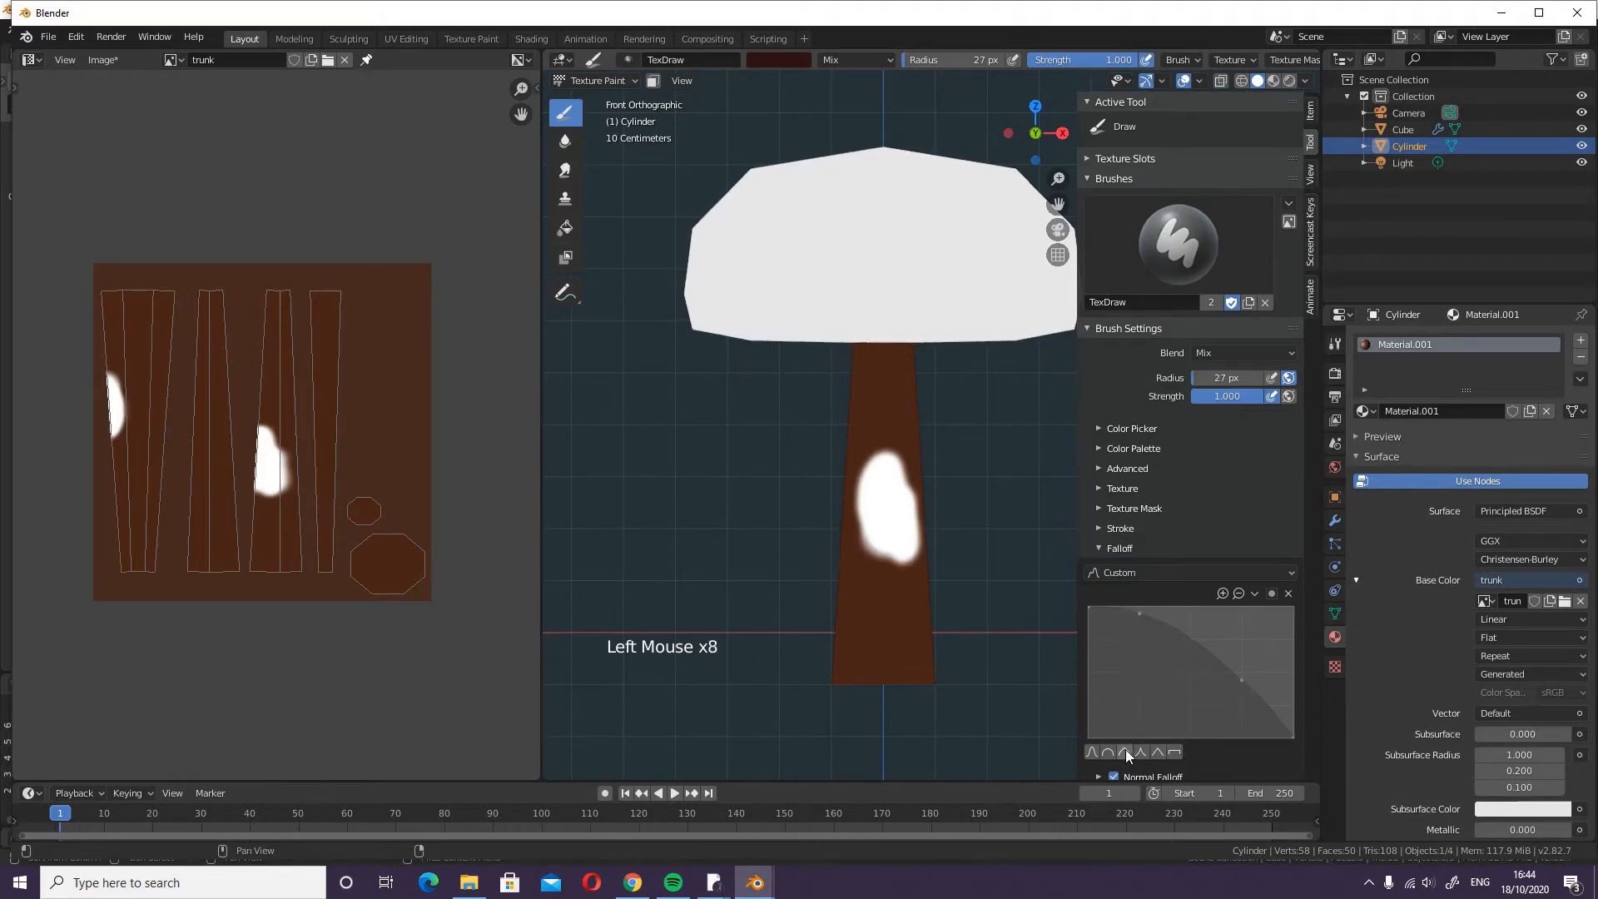
click(1092, 753)
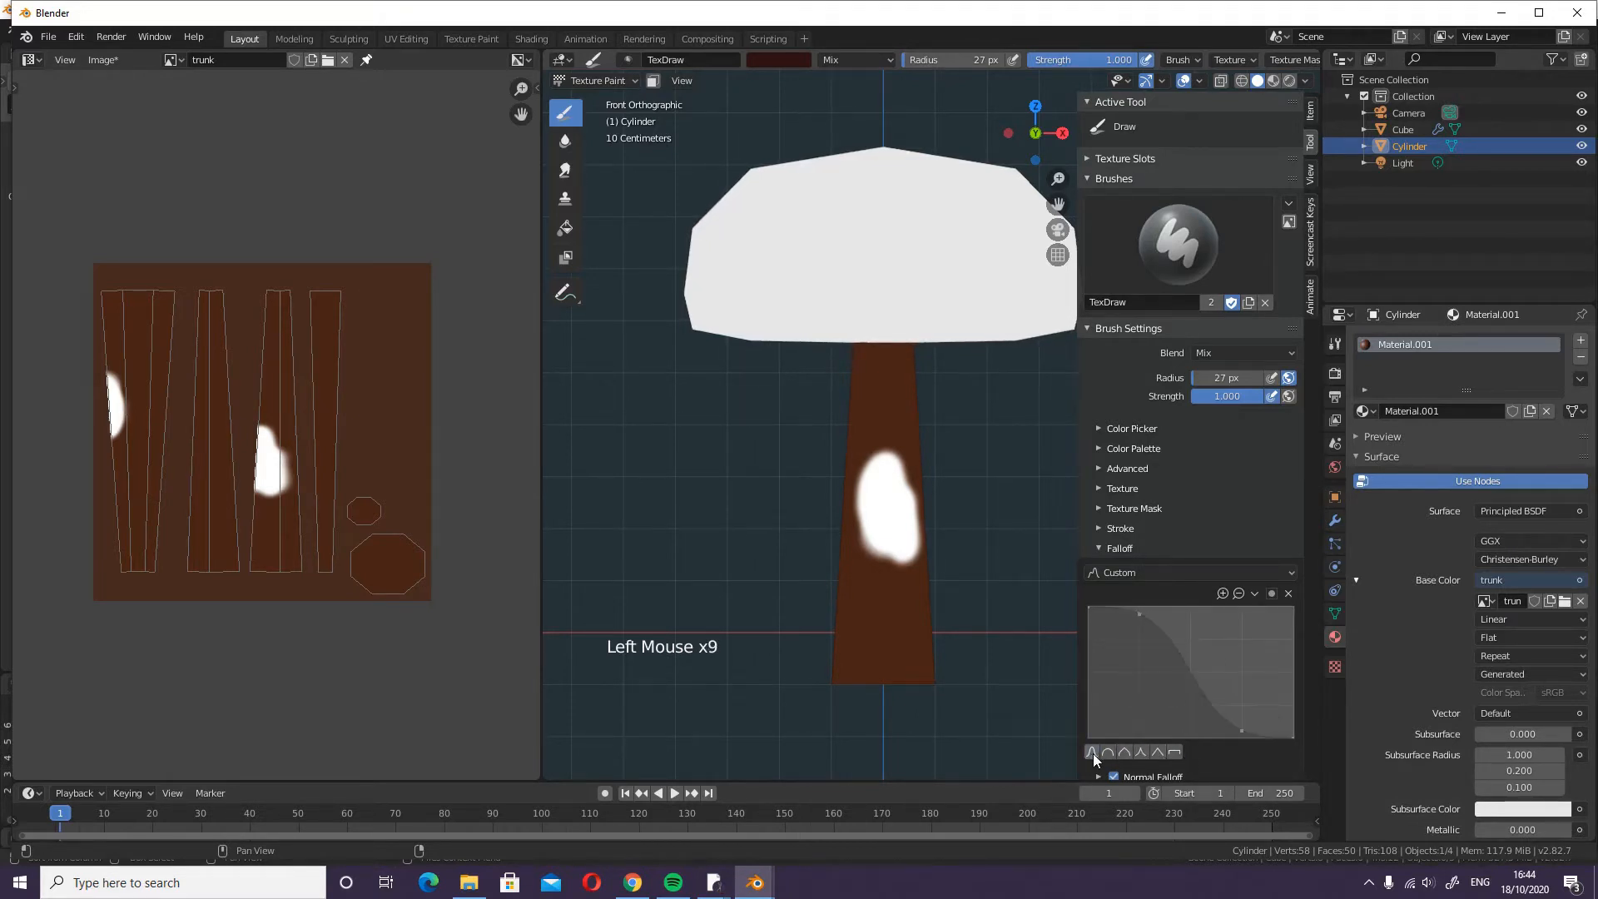
- Set the brush falloff to the flat, constant preset and dab two hard-edged dark spots side by side near the trunk's base
click(1176, 754)
click(857, 631)
click(912, 629)
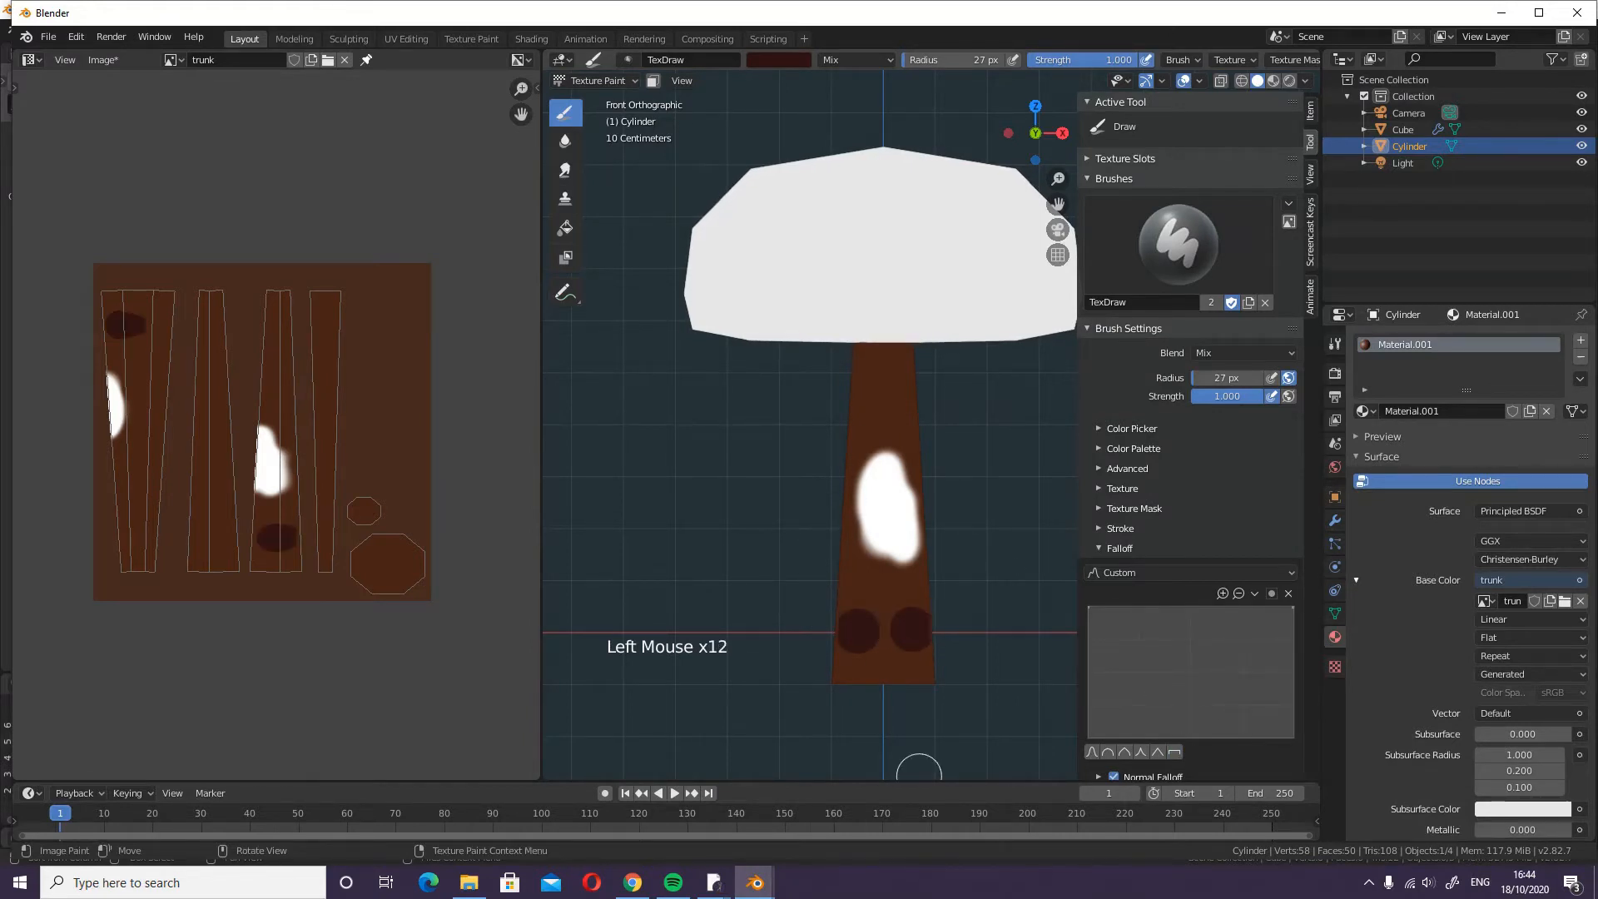
- Set the brush falloff back to the smooth preset and paint a soft dark curved stroke from the upper trunk across the white patch
click(1092, 752)
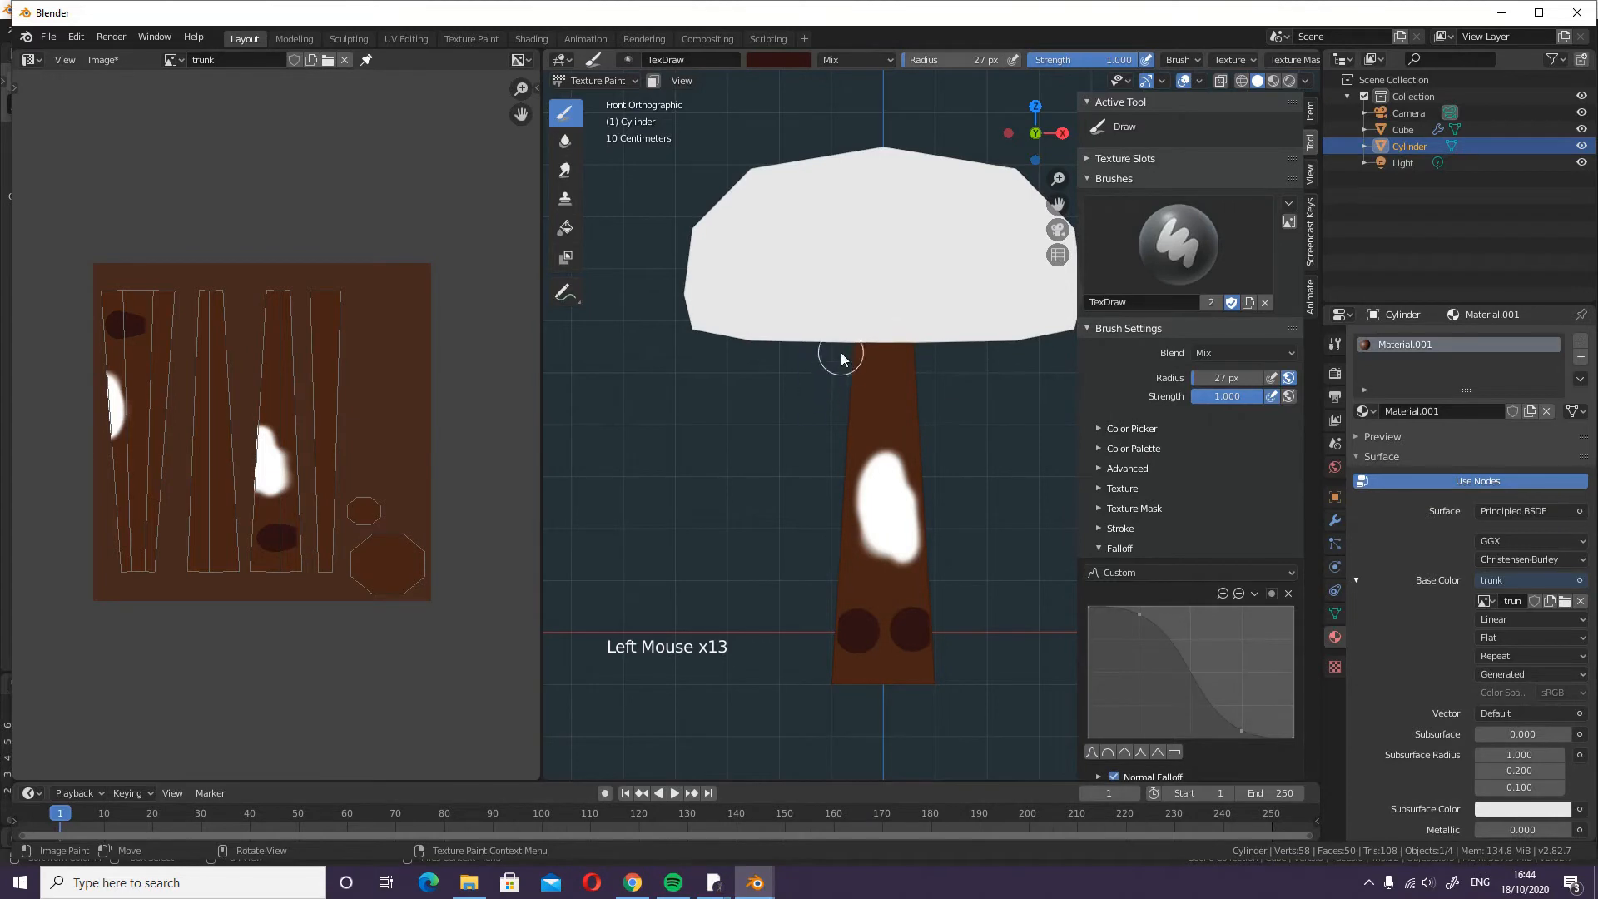
mouse_move(894, 398)
mouse_down()
mouse_move(917, 496)
mouse_move(884, 477)
mouse_move(866, 491)
mouse_up()
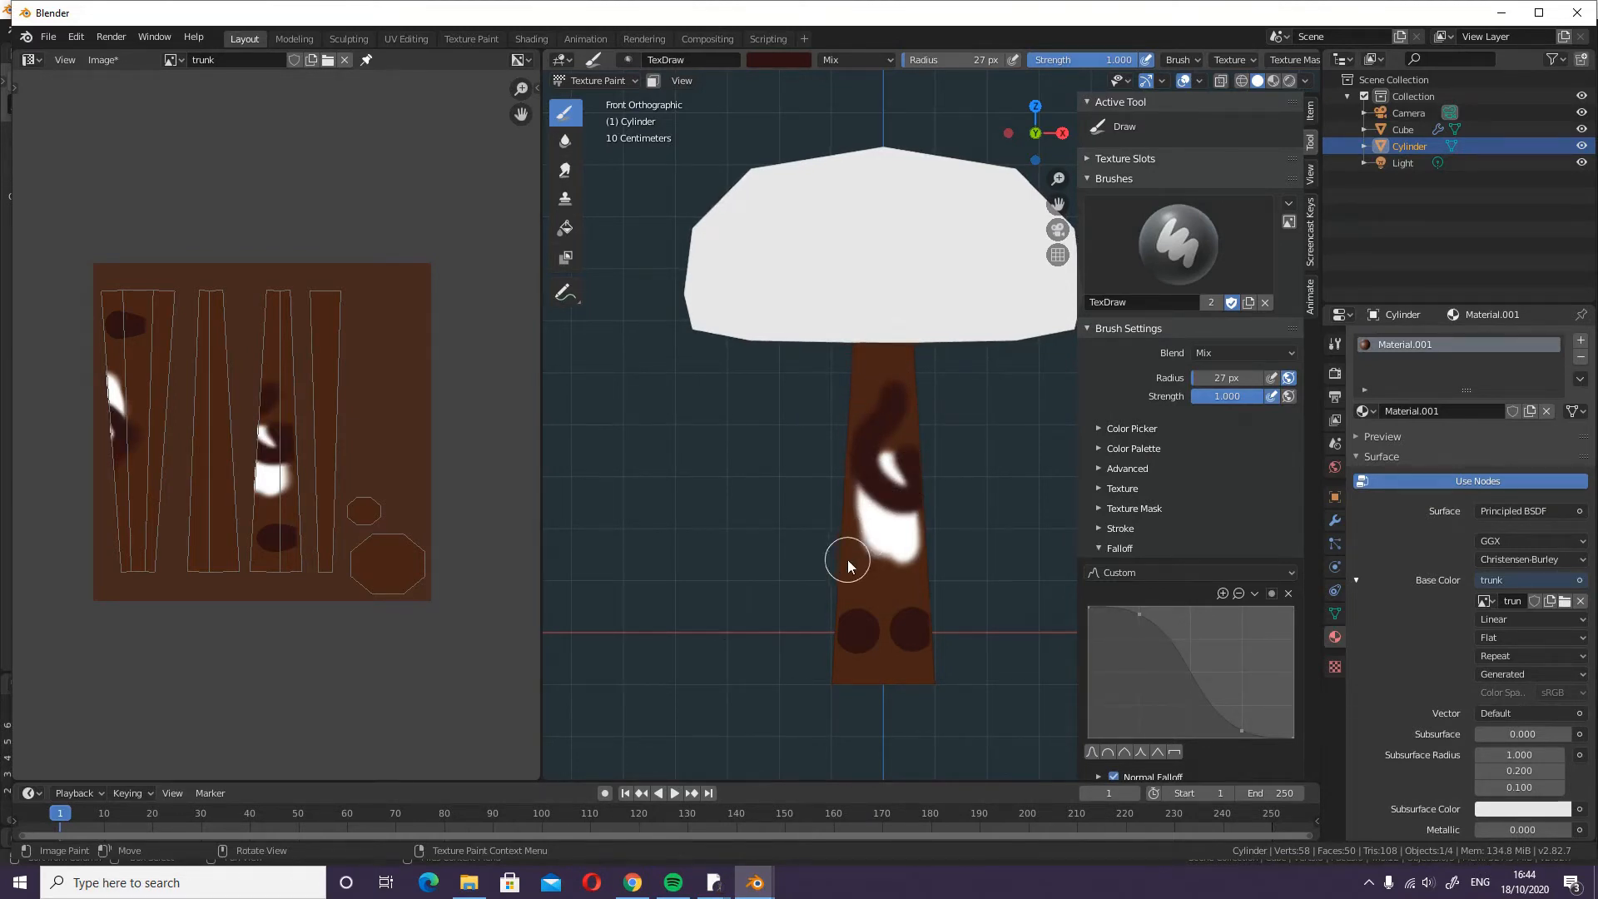
click(1104, 547)
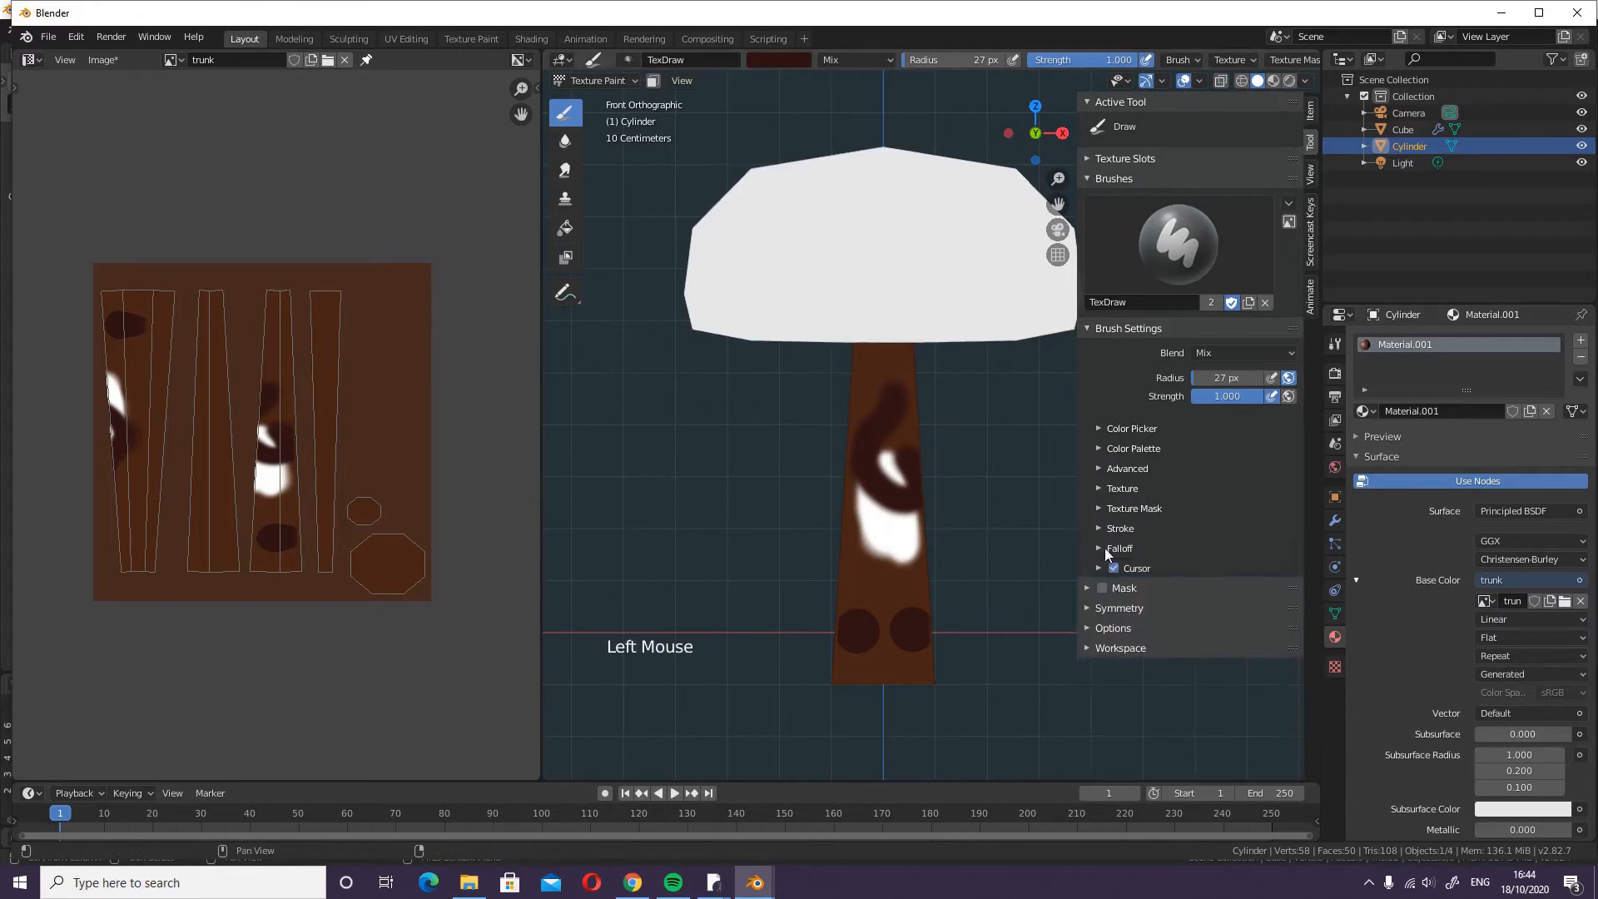
- Turn on X mirror symmetry for painting and dab a mirrored pair of soft dark spots at the top of the trunk
click(1096, 566)
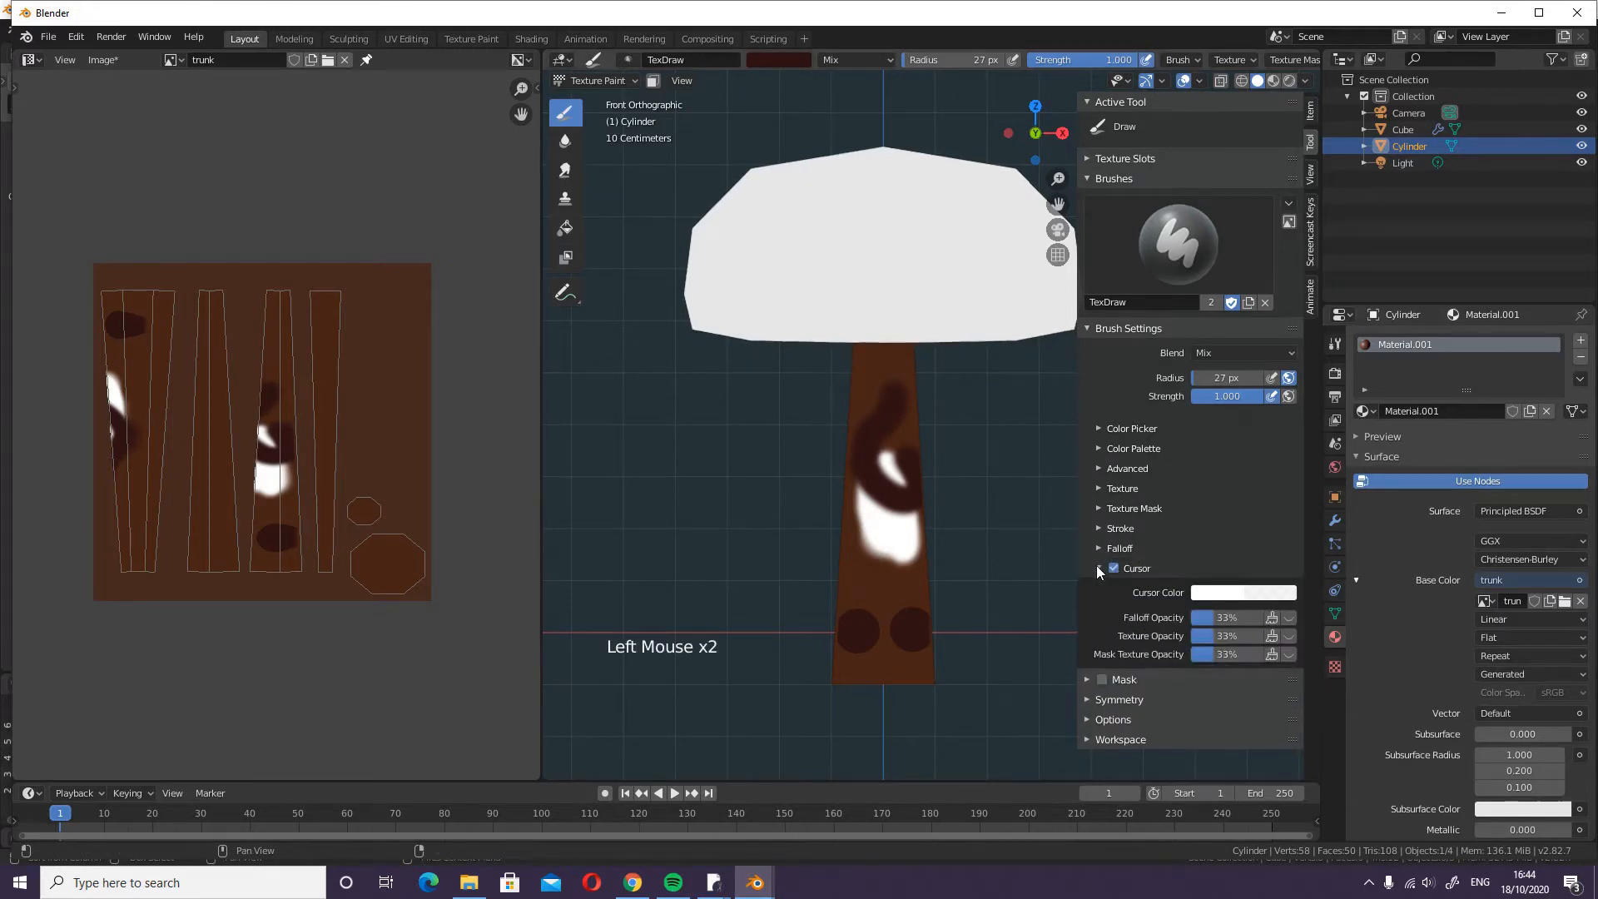
click(1096, 566)
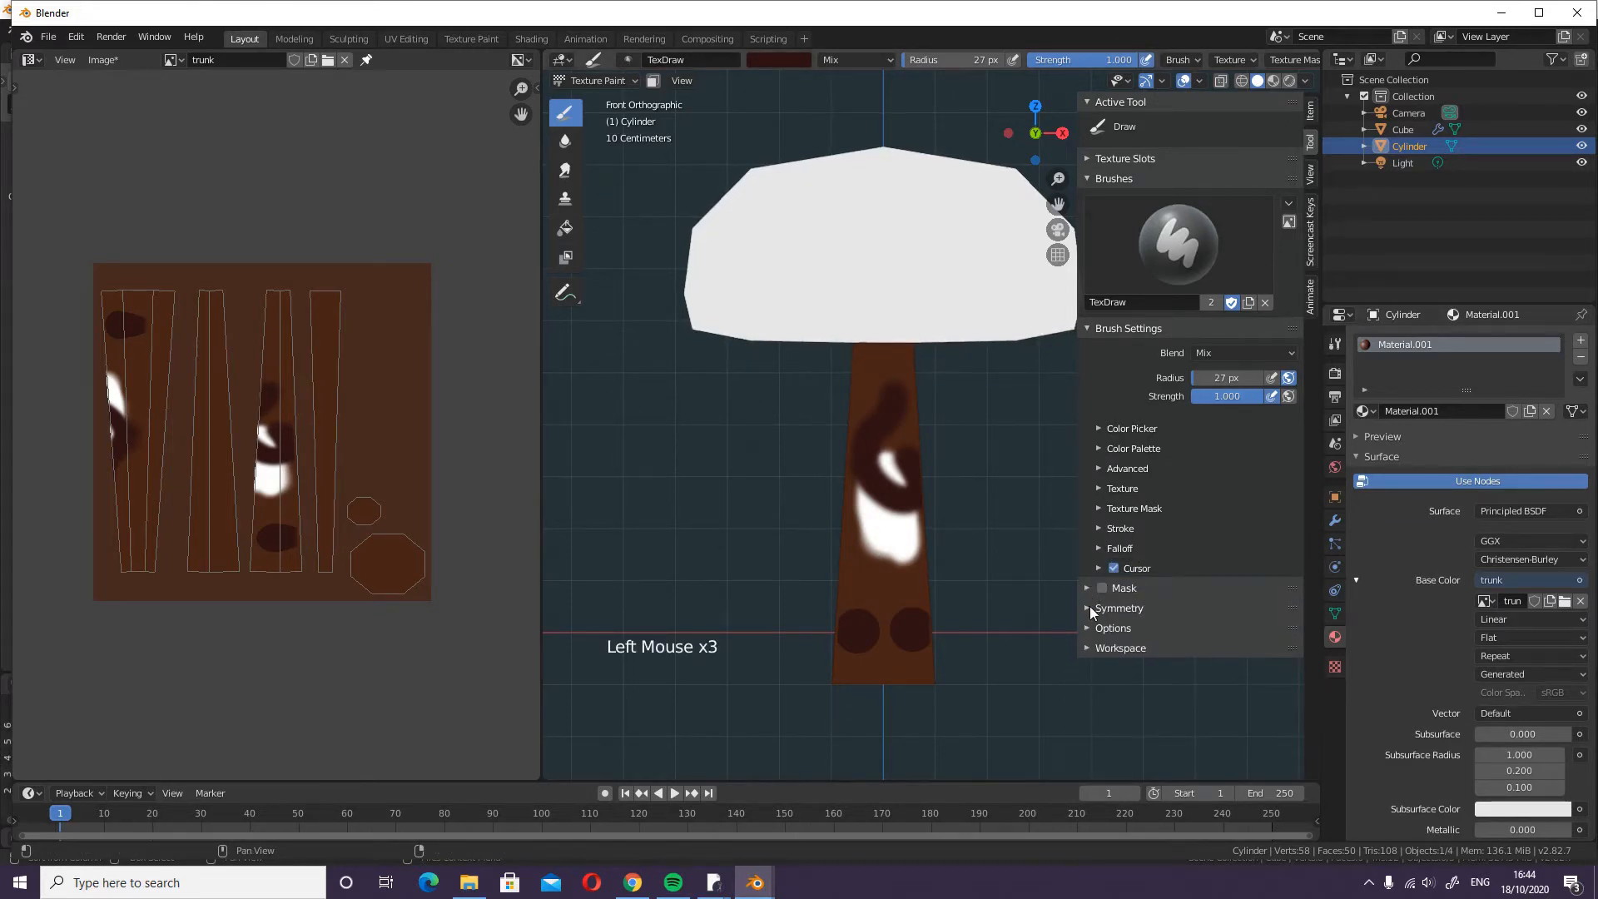
click(1090, 607)
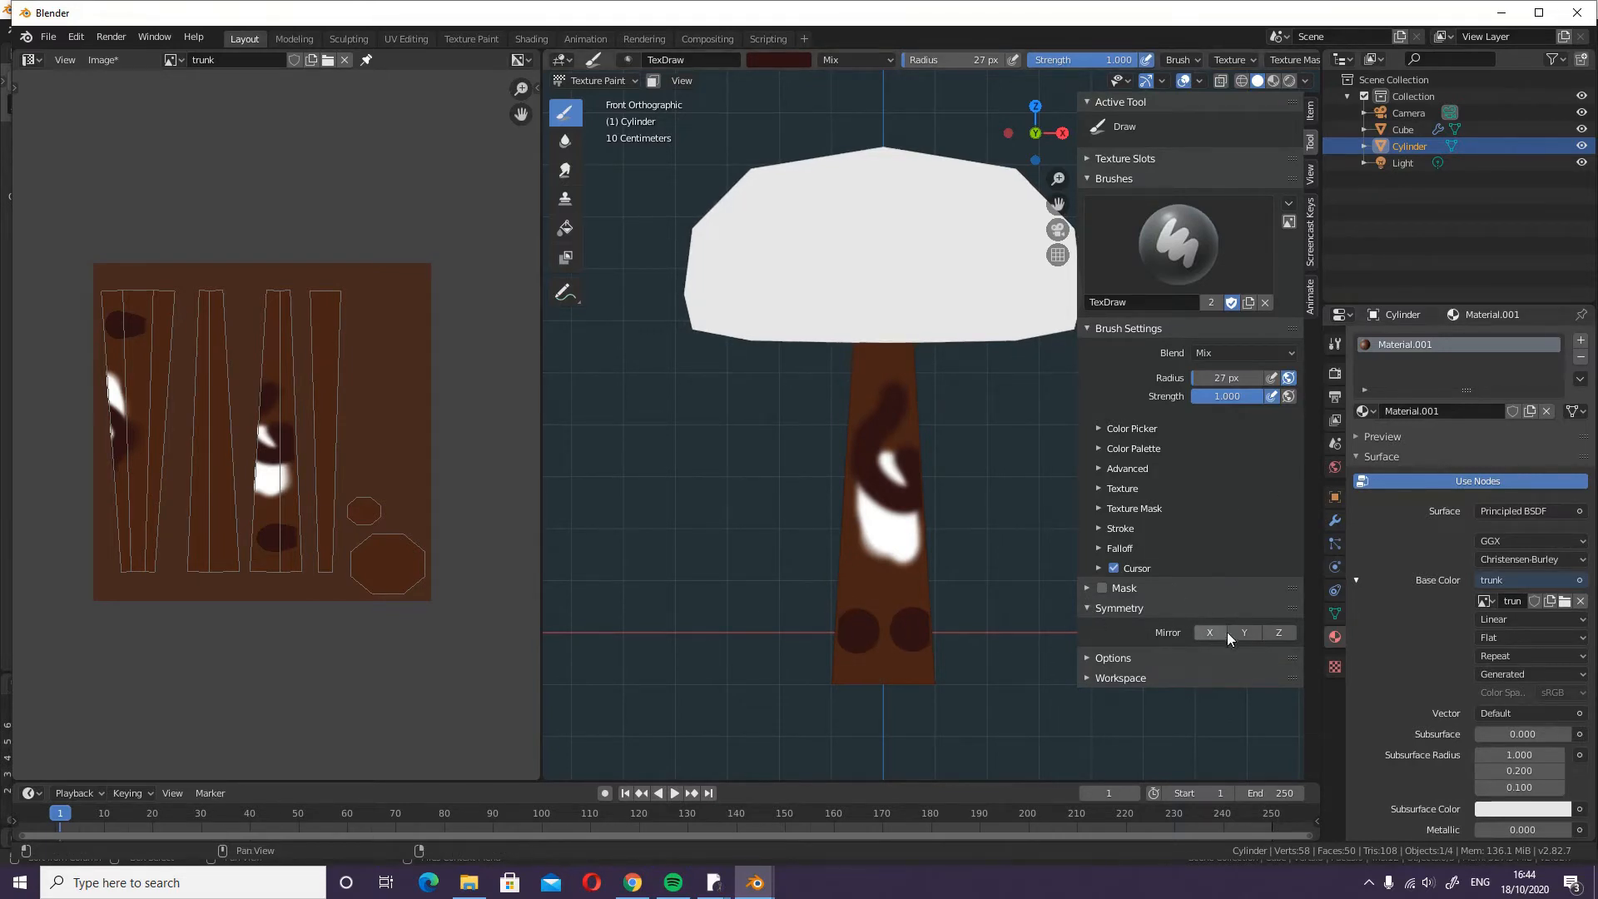
click(1212, 633)
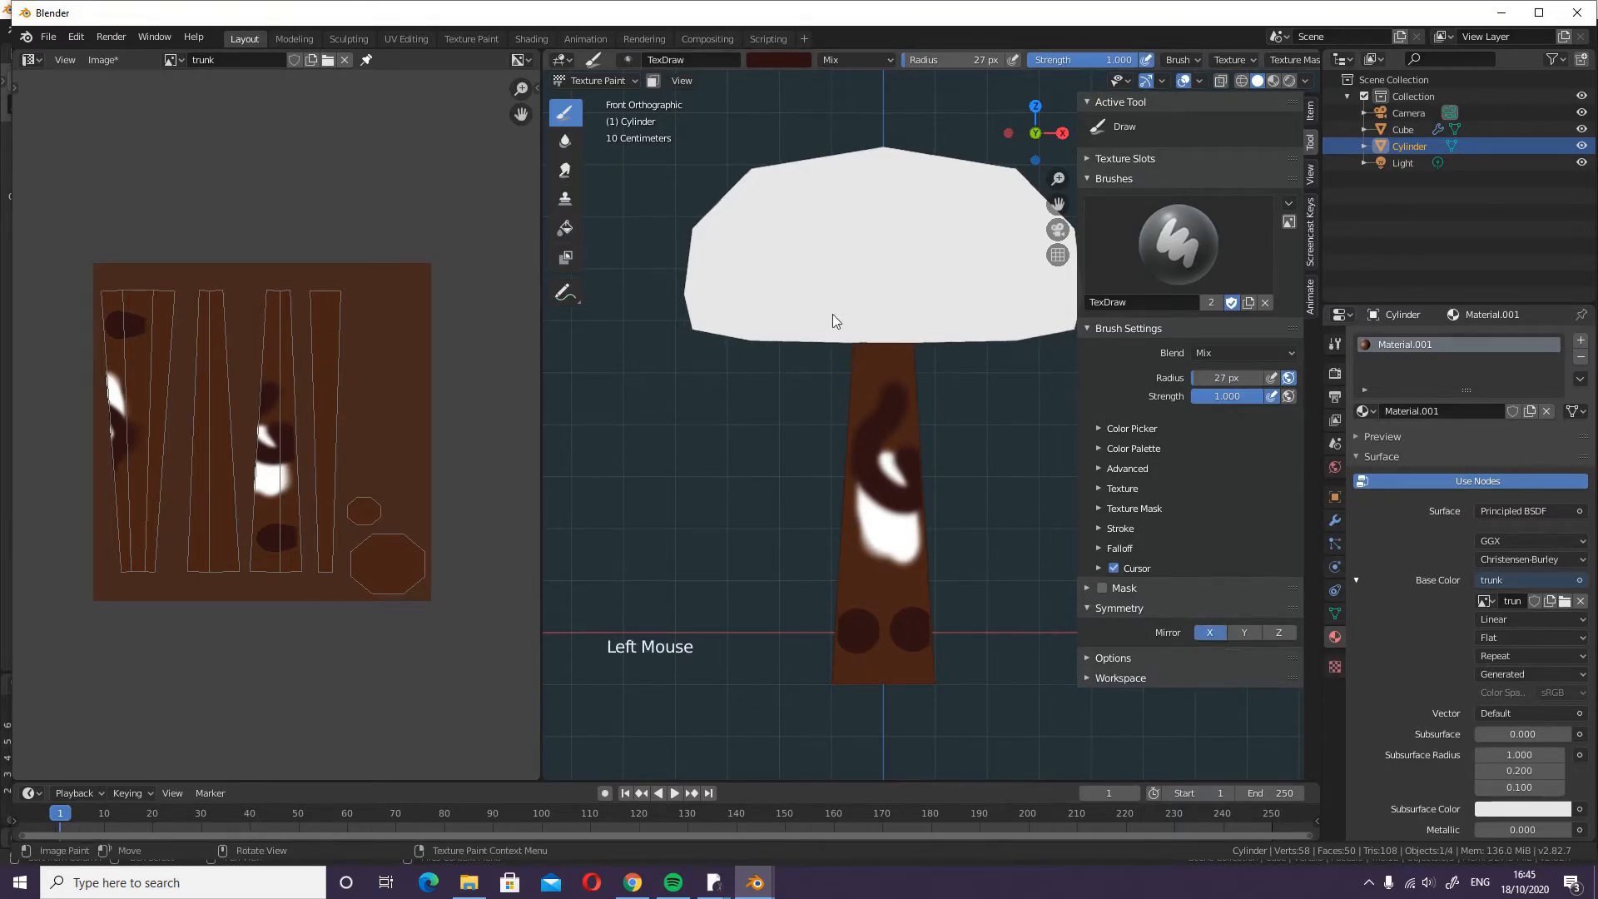
click(866, 373)
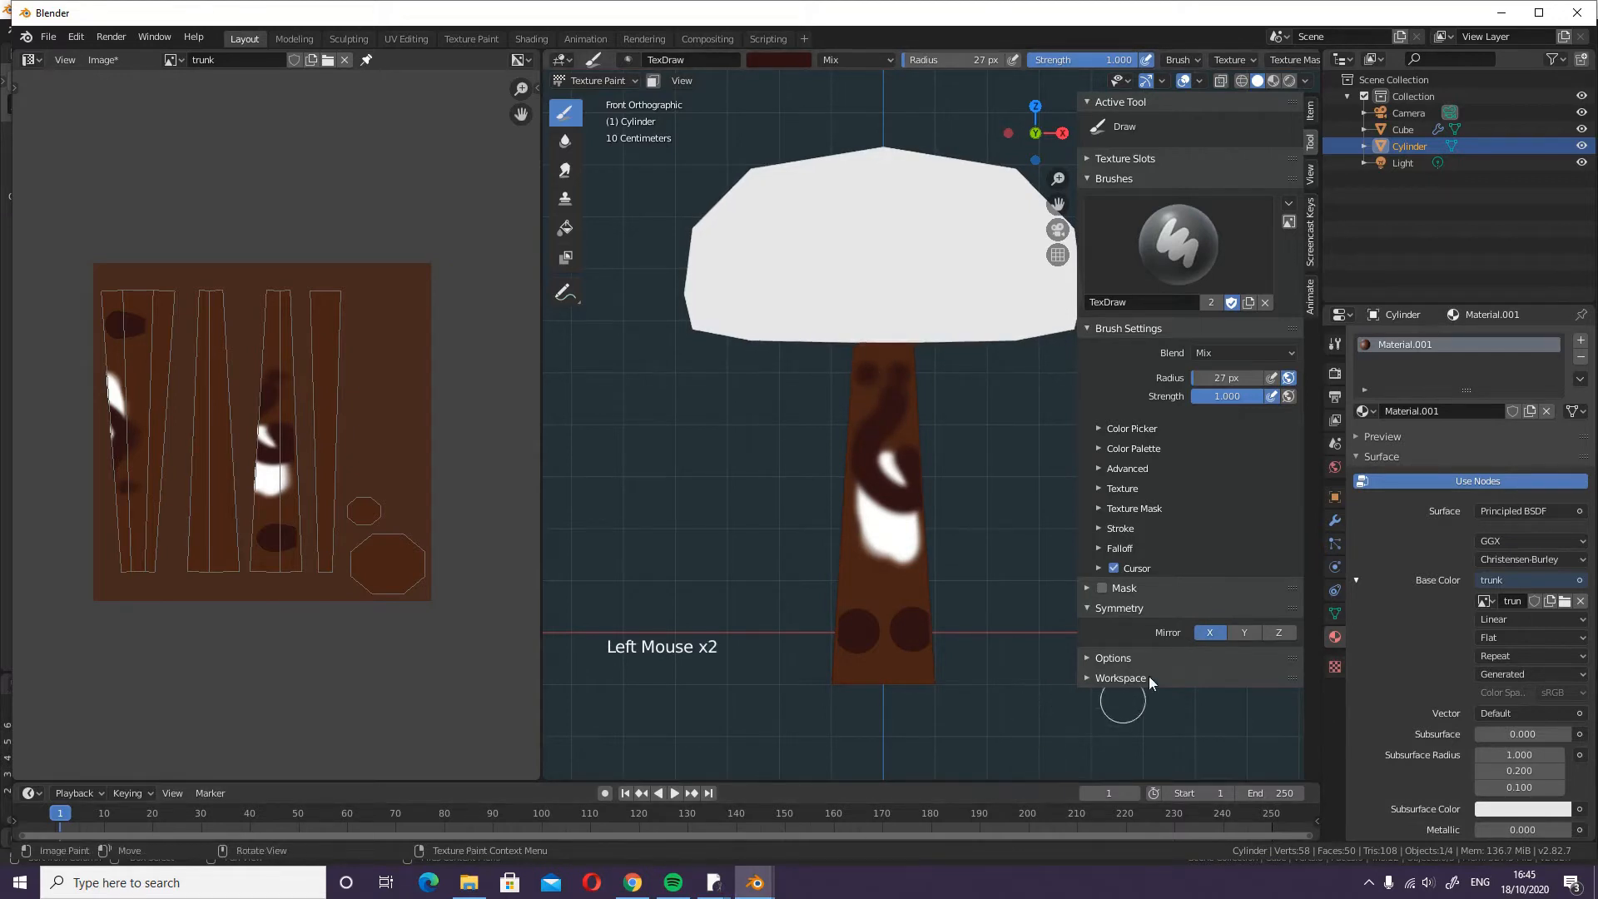
- Turn off X mirror symmetry for painting and open the paint options for bleed, dither and occlusion
click(1210, 633)
click(1090, 606)
click(1088, 627)
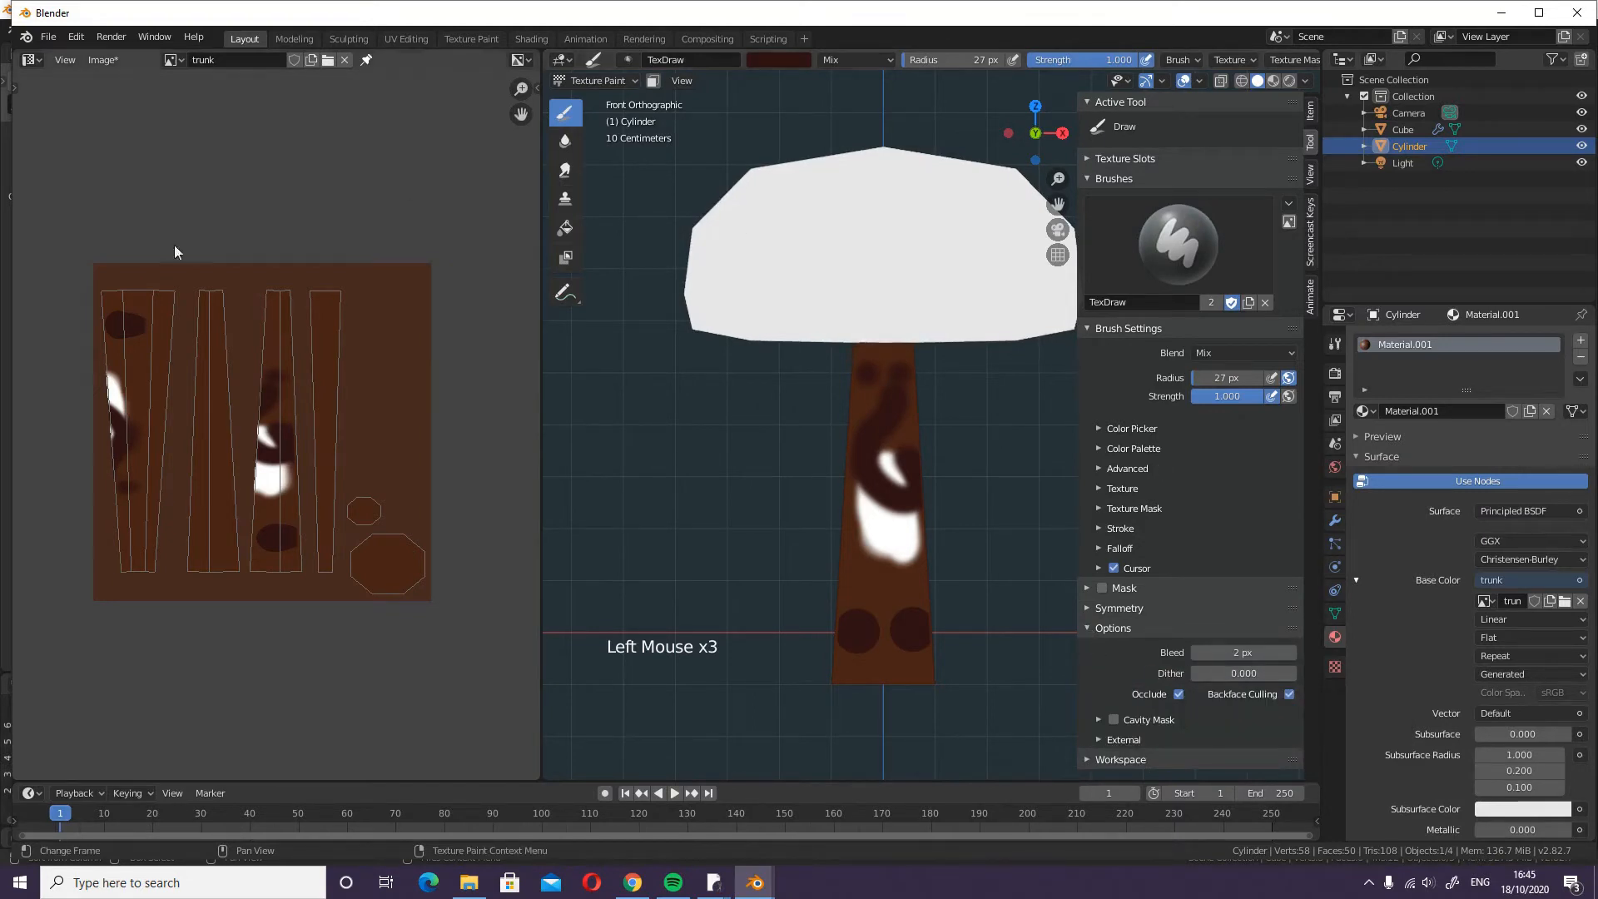
- Fill the whole trunk with dark green using the Fill tool
scroll(330, 408, up, 10)
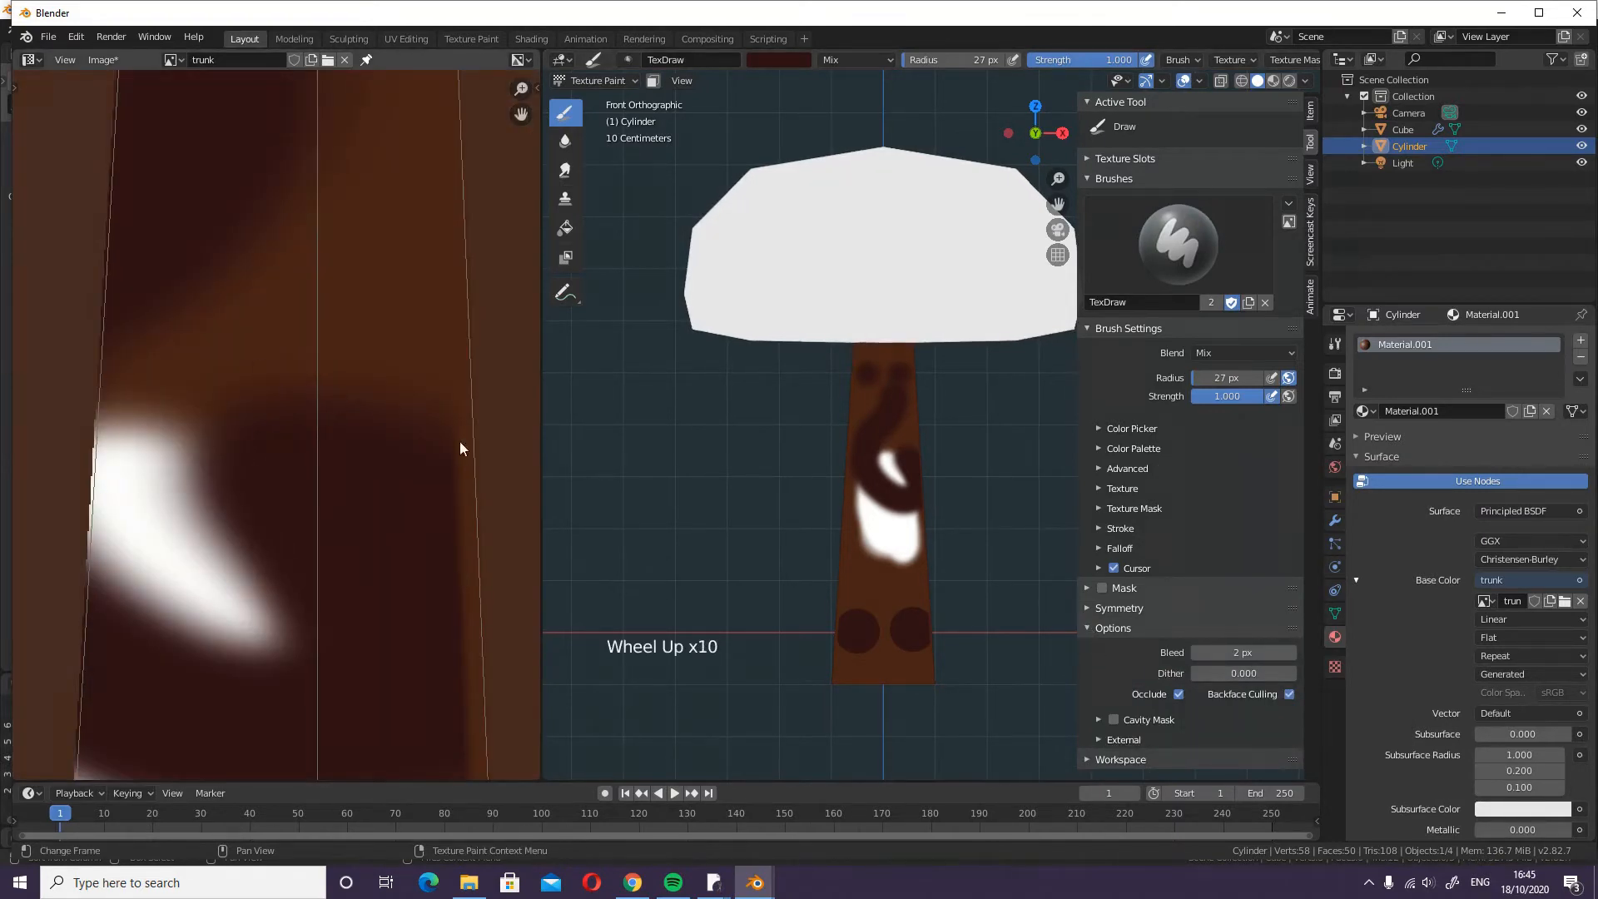
shift+middle_drag(502, 296, 403, 356)
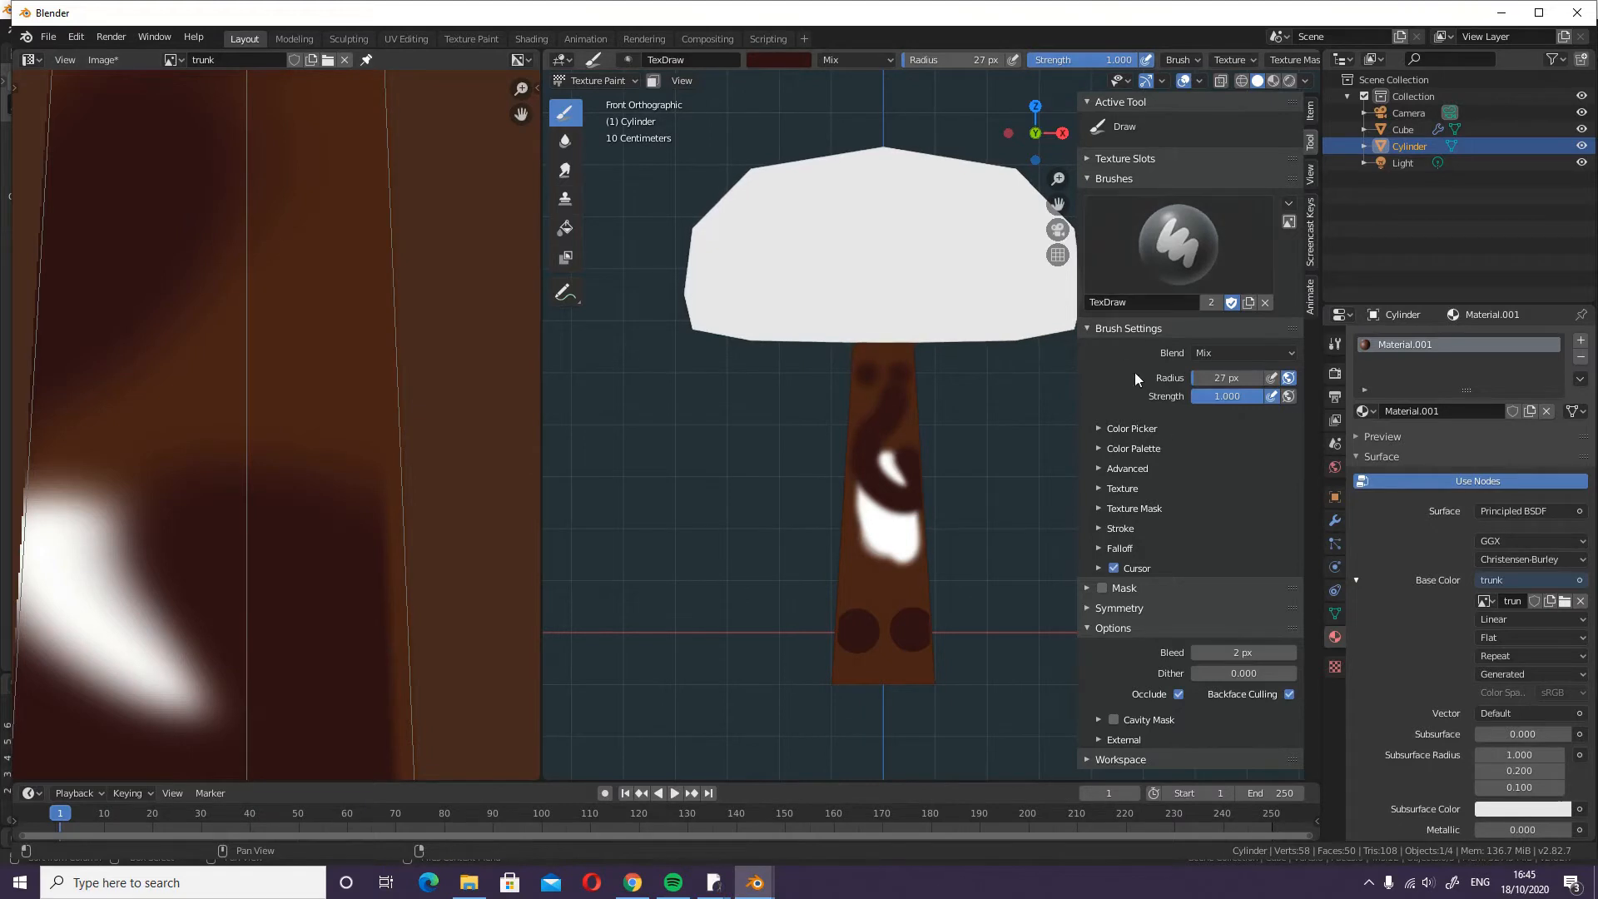
click(1101, 429)
click(1163, 494)
click(573, 234)
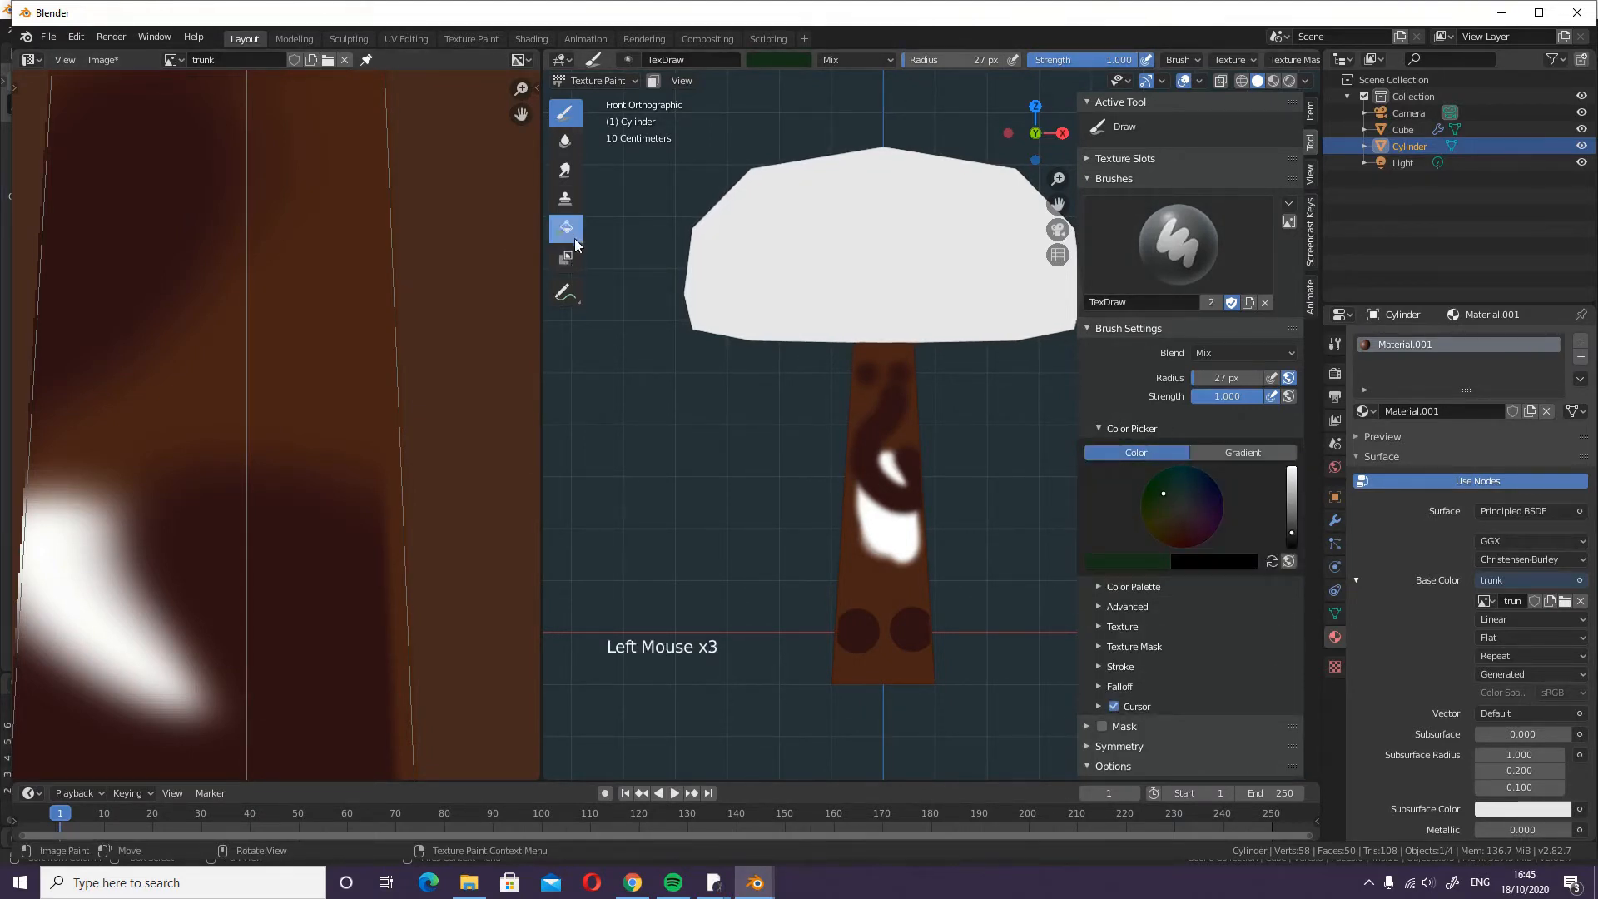
click(885, 543)
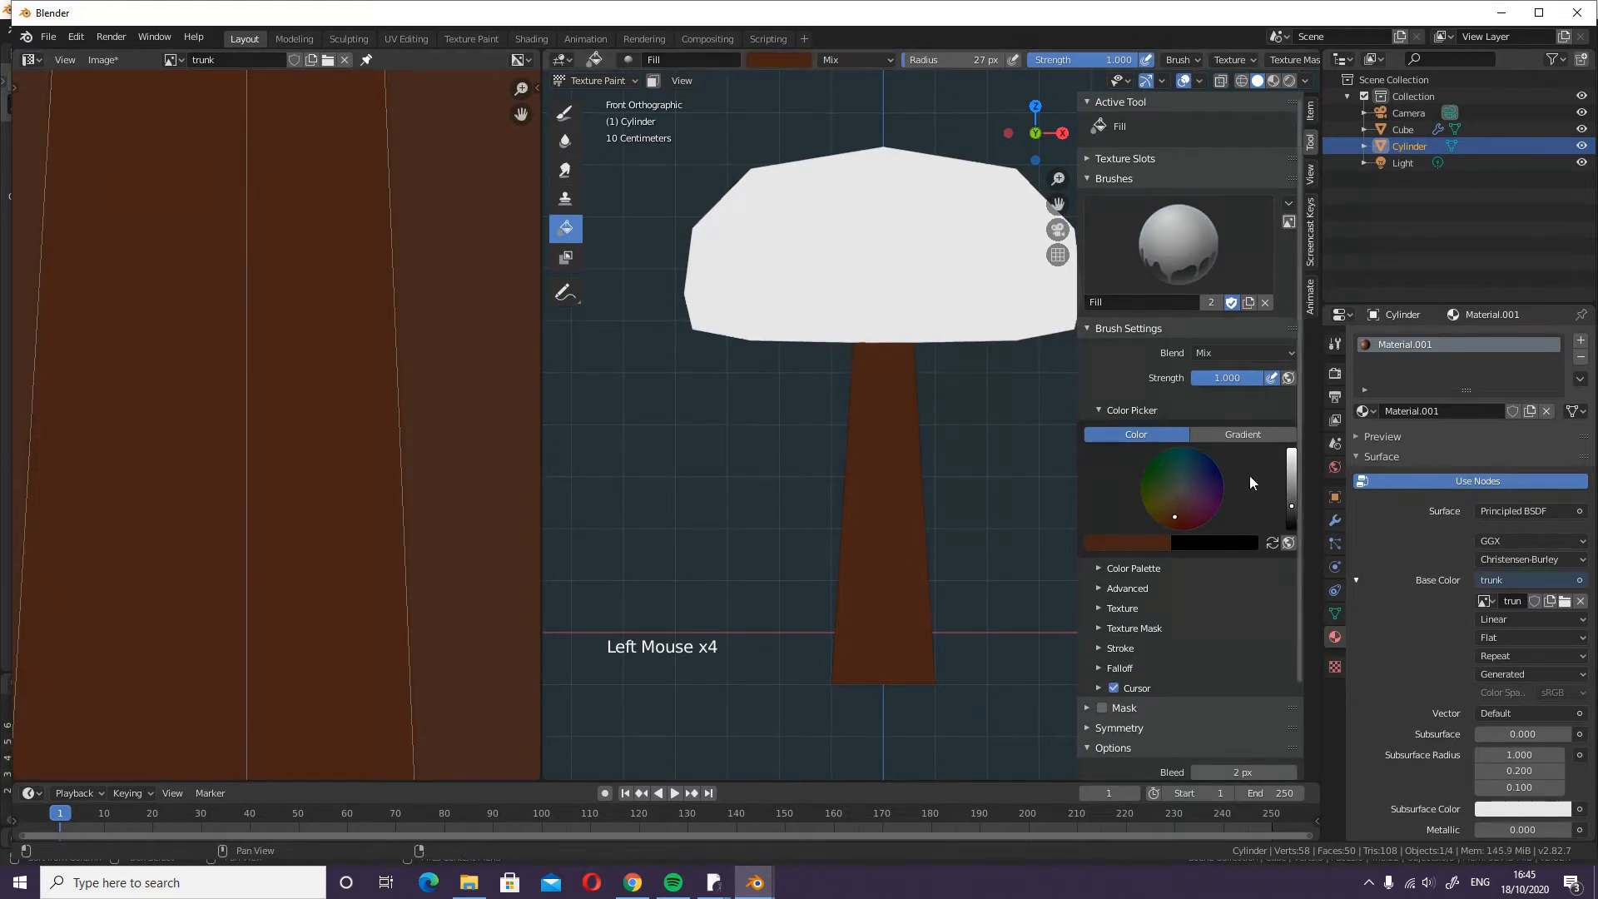
click(1163, 480)
click(894, 516)
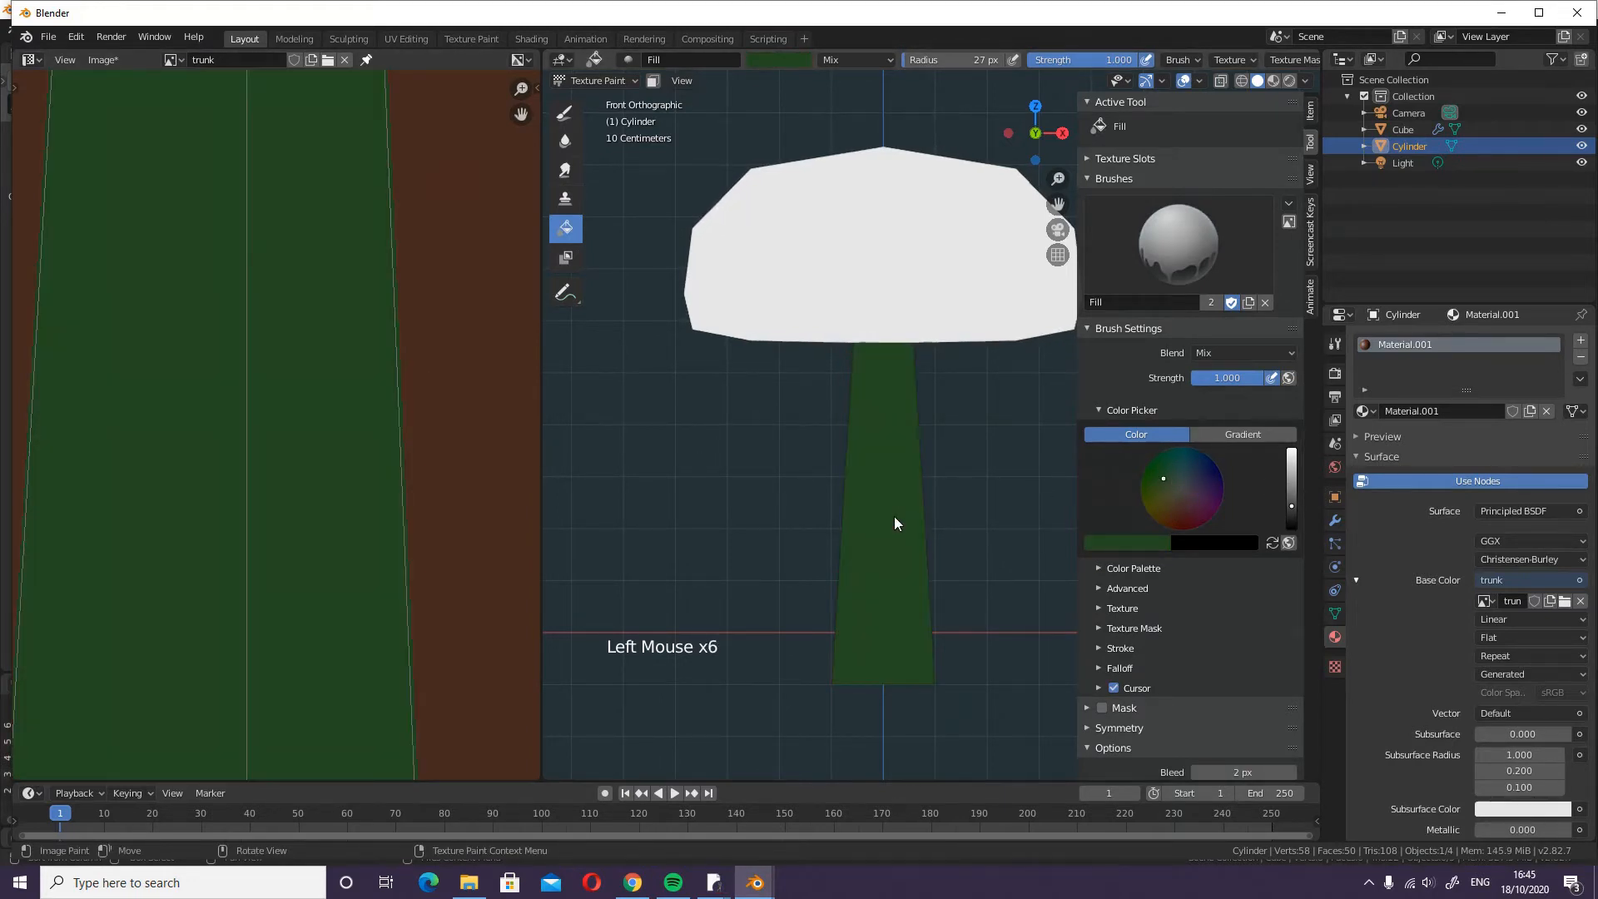
- Check the green fill along the UV island's edge and set the paint bleed to 10 px
scroll(408, 395, up, 4)
scroll(433, 389, down, 1)
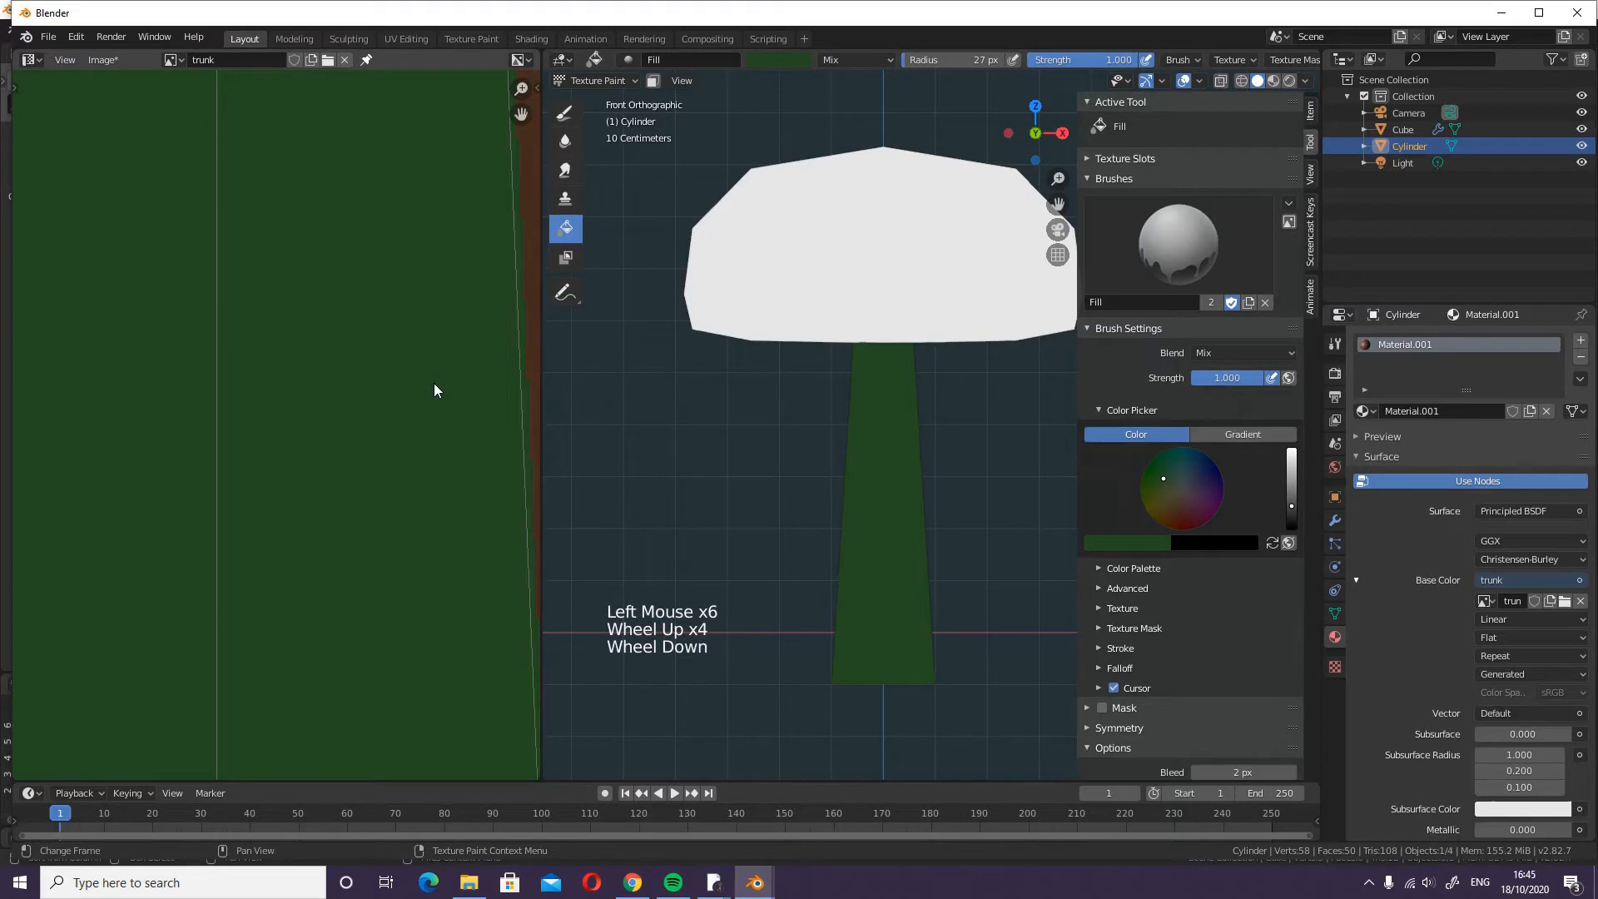
shift+middle_drag(492, 392, 453, 689)
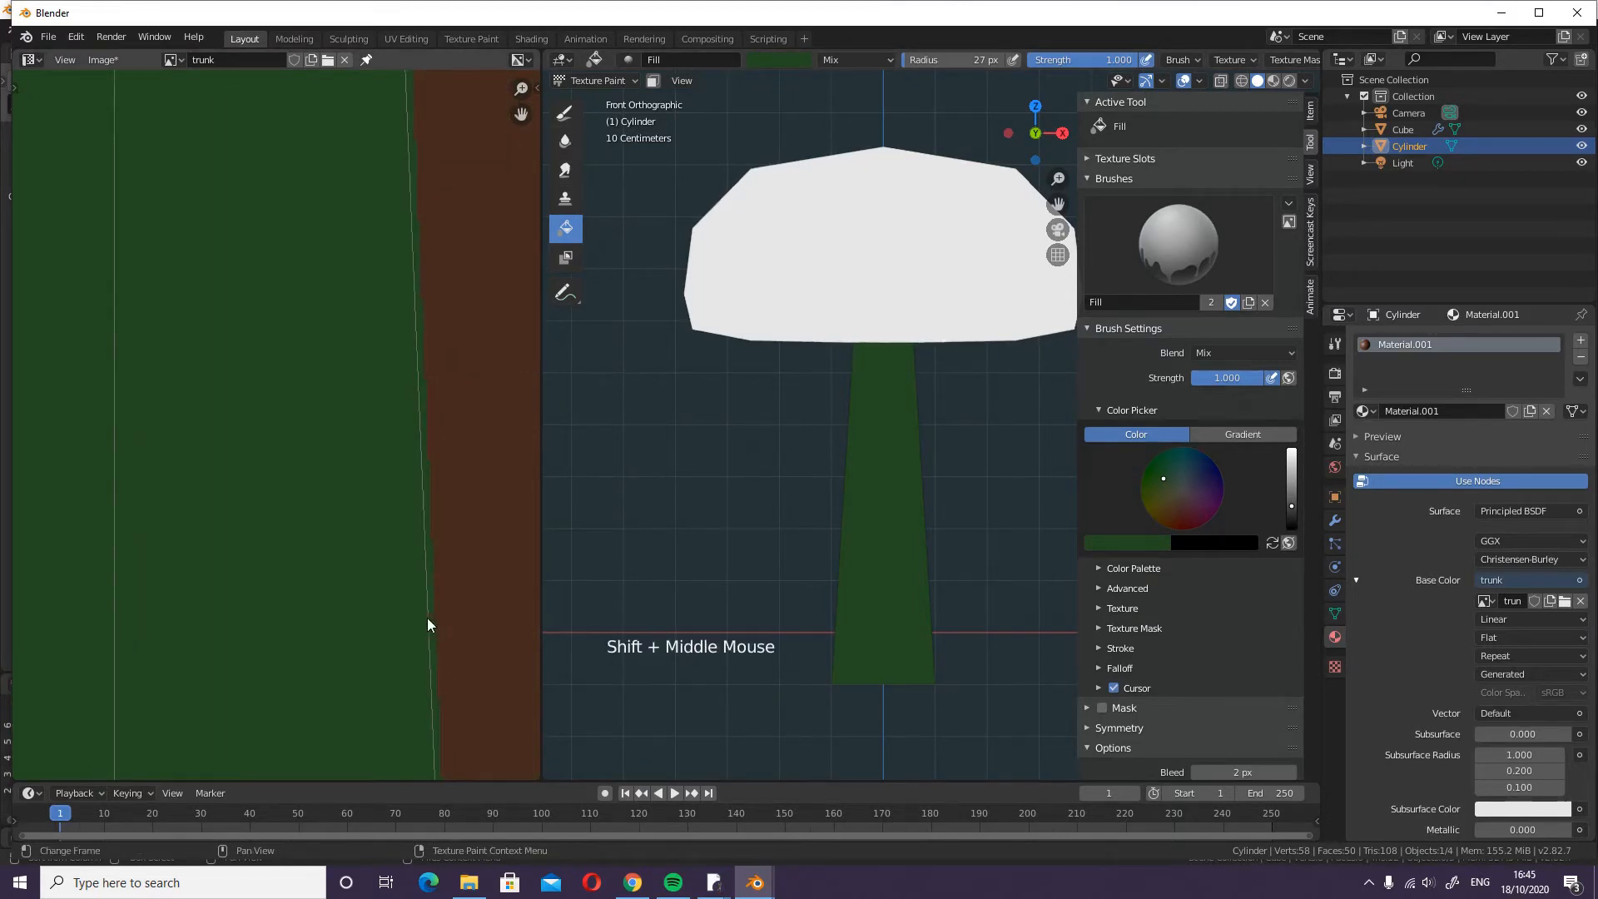
middle_drag(975, 546, 918, 423)
key(KP_1)
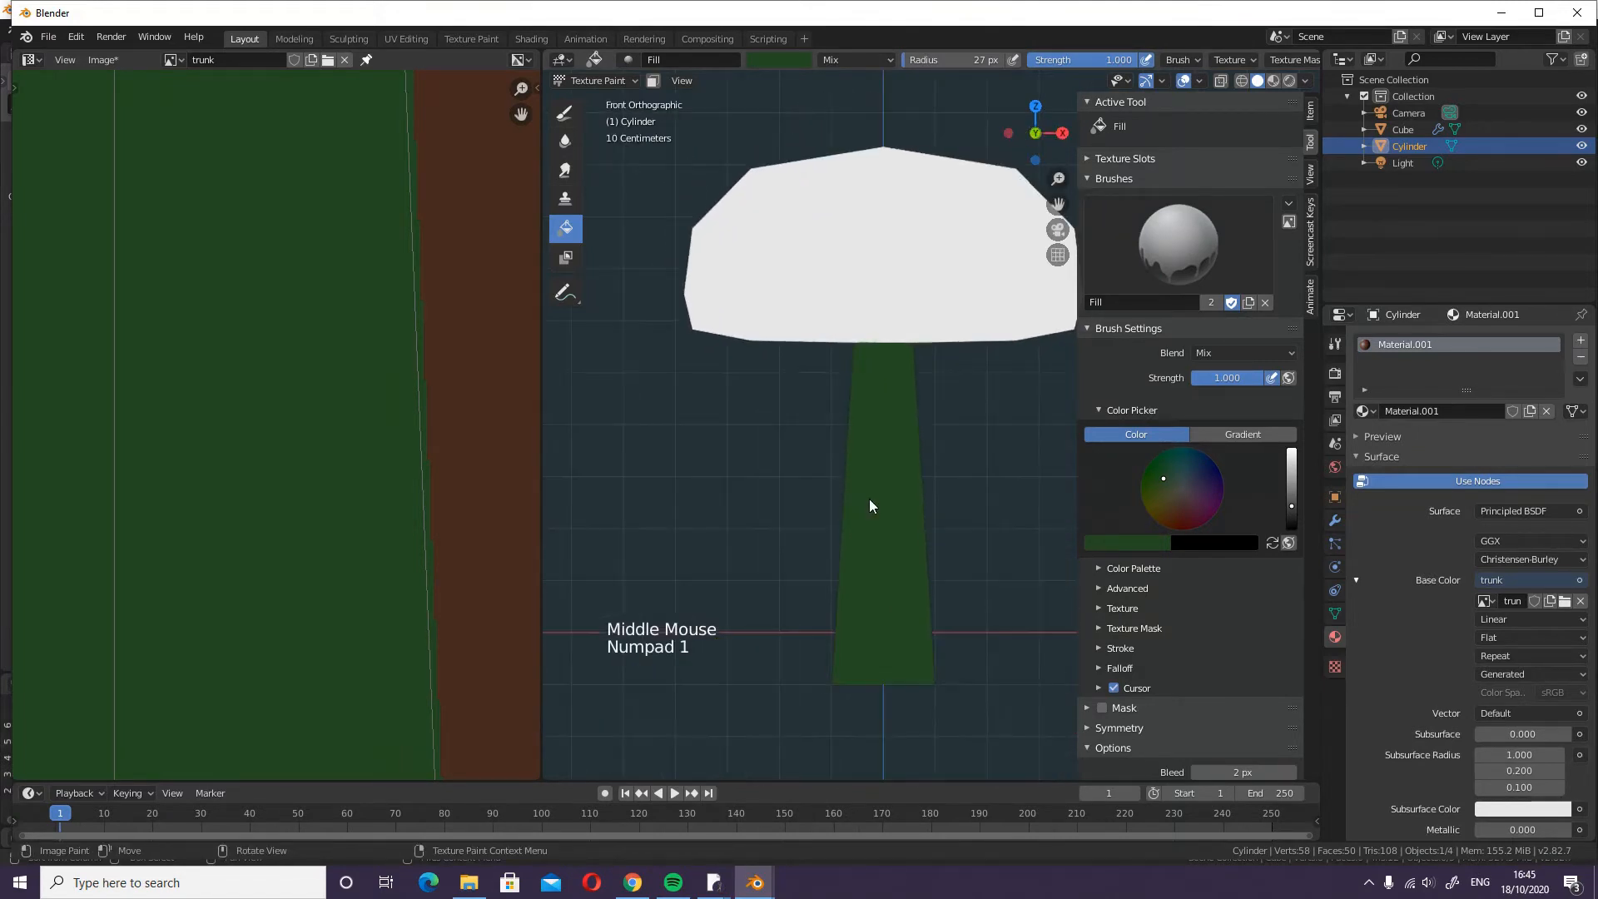
scroll(1181, 671, down, 1)
scroll(1180, 669, down, 12)
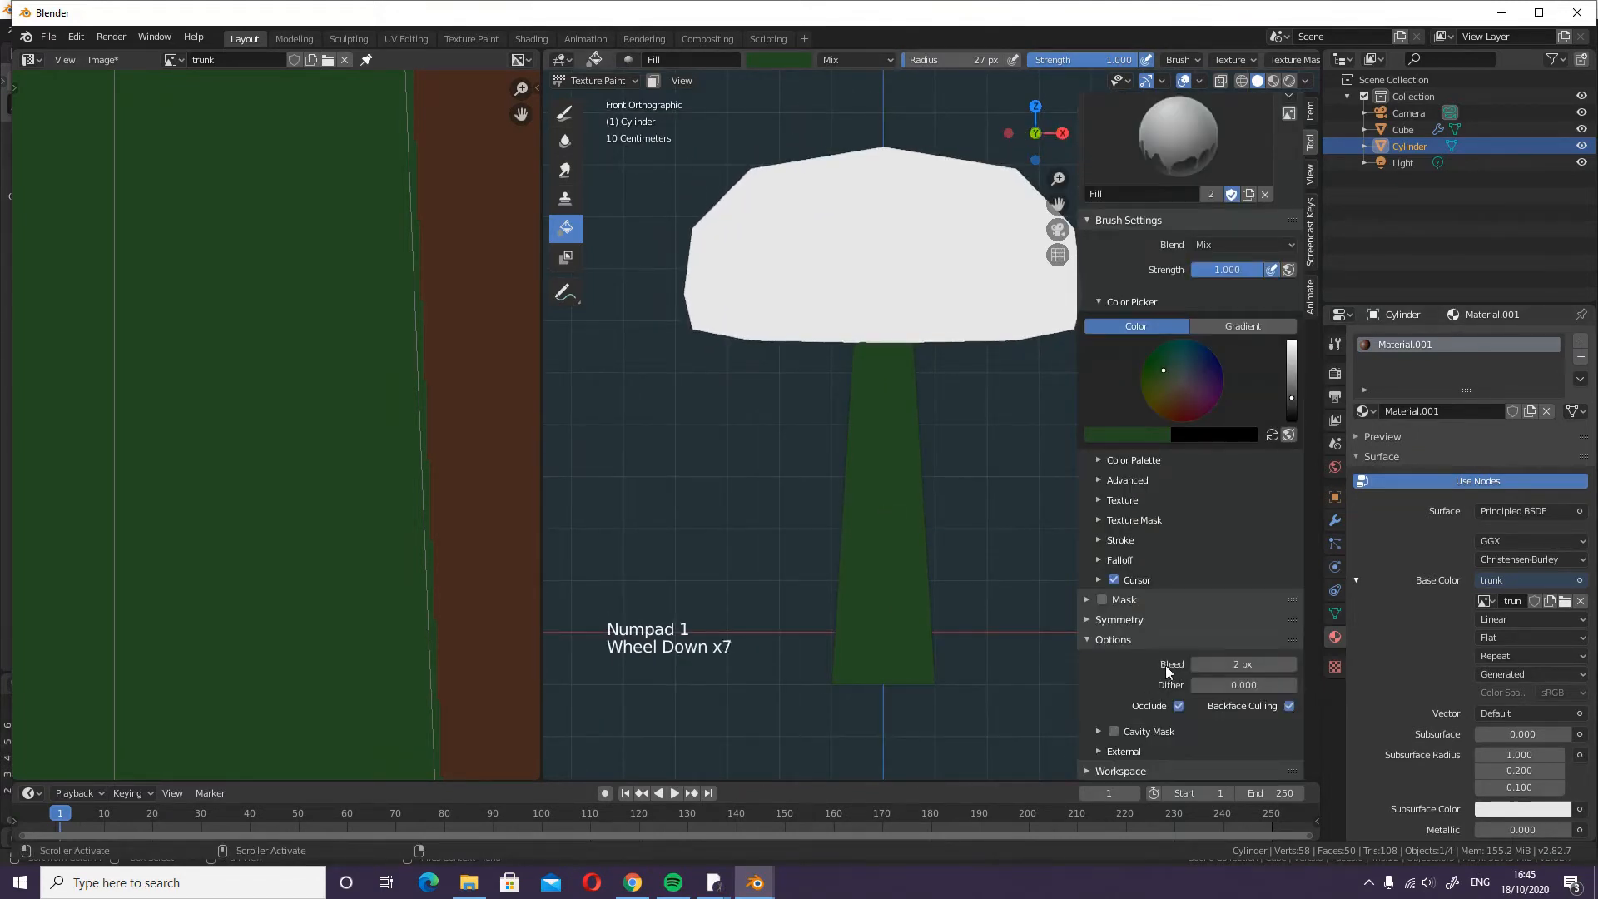
click(1245, 662)
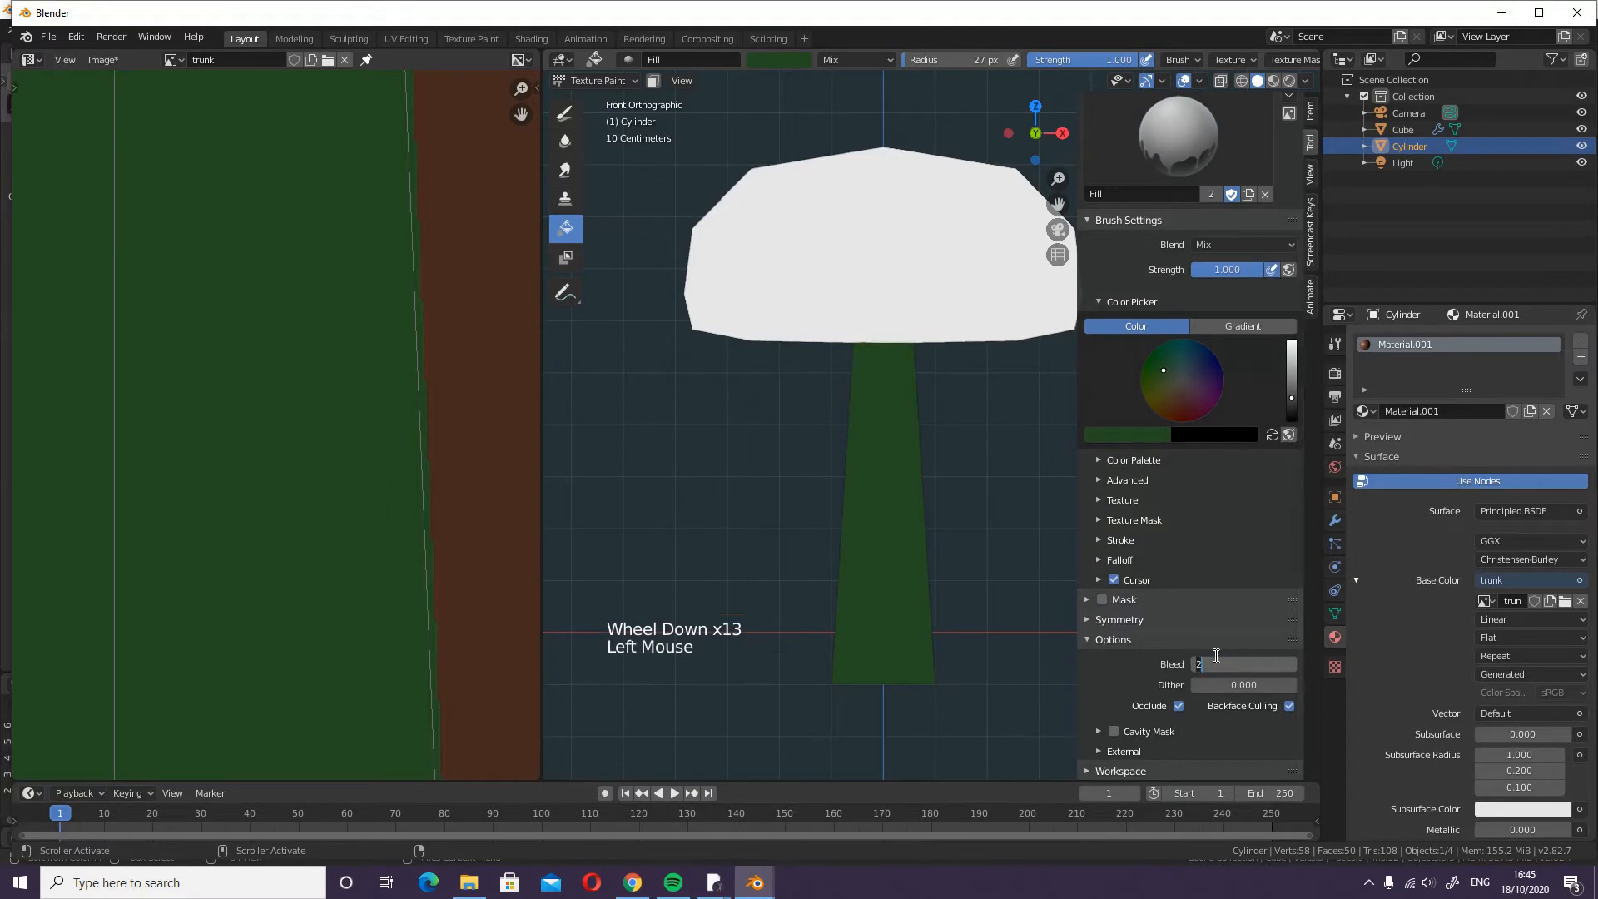
text(10)
key(Return)
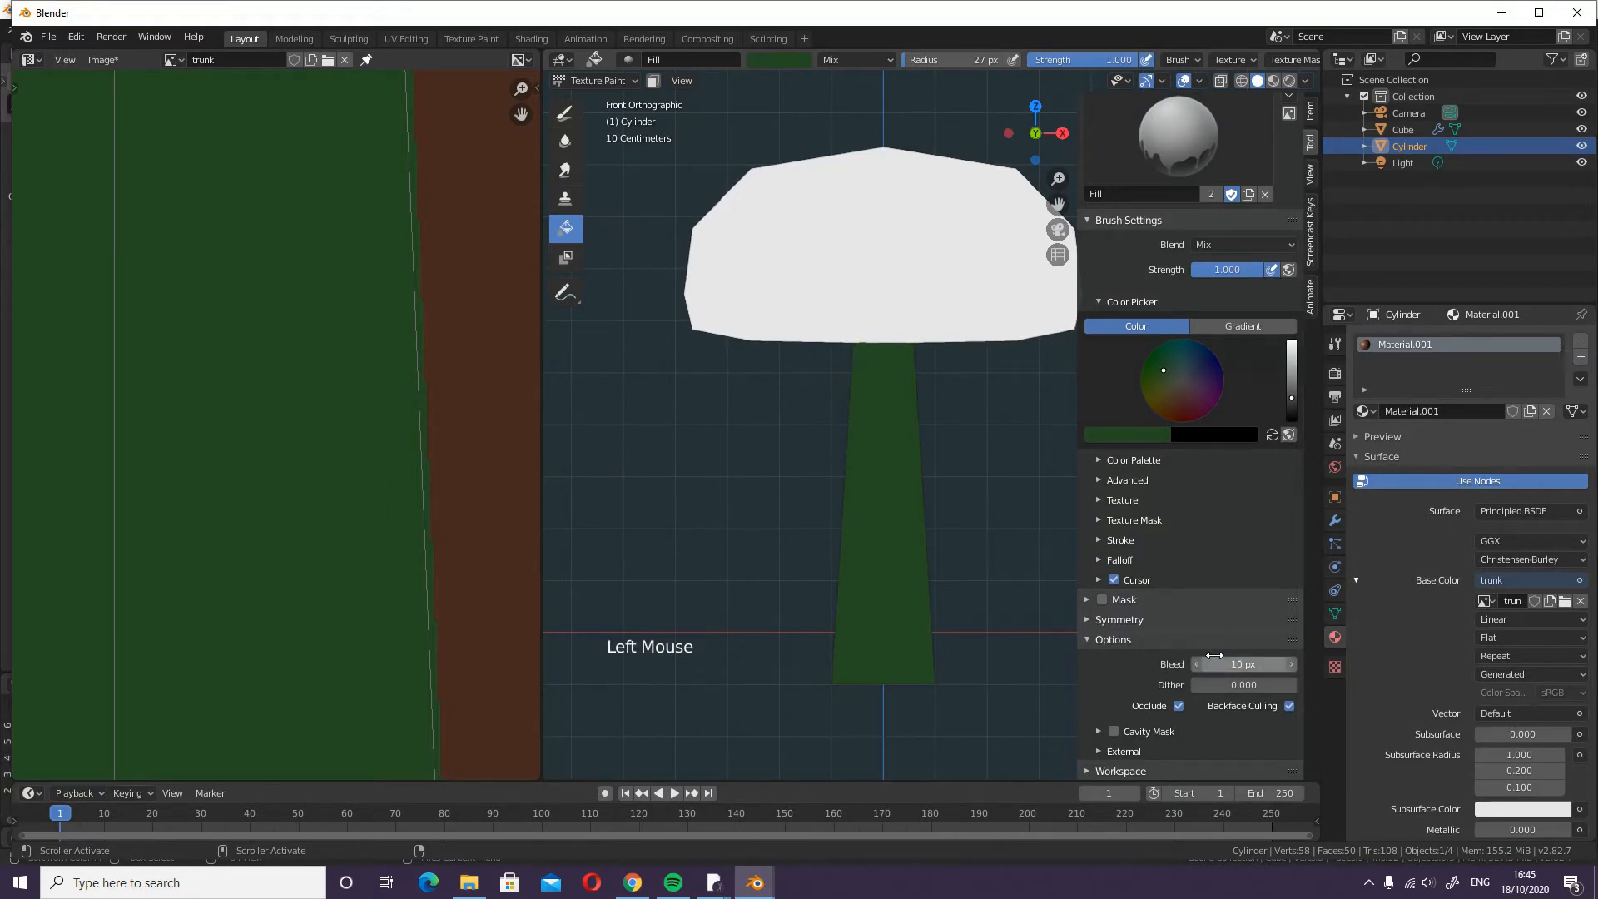
- Fill the trunk with dark purple to compare the wider bleed along the UV island's edge
click(1199, 380)
click(885, 496)
scroll(450, 409, down, 7)
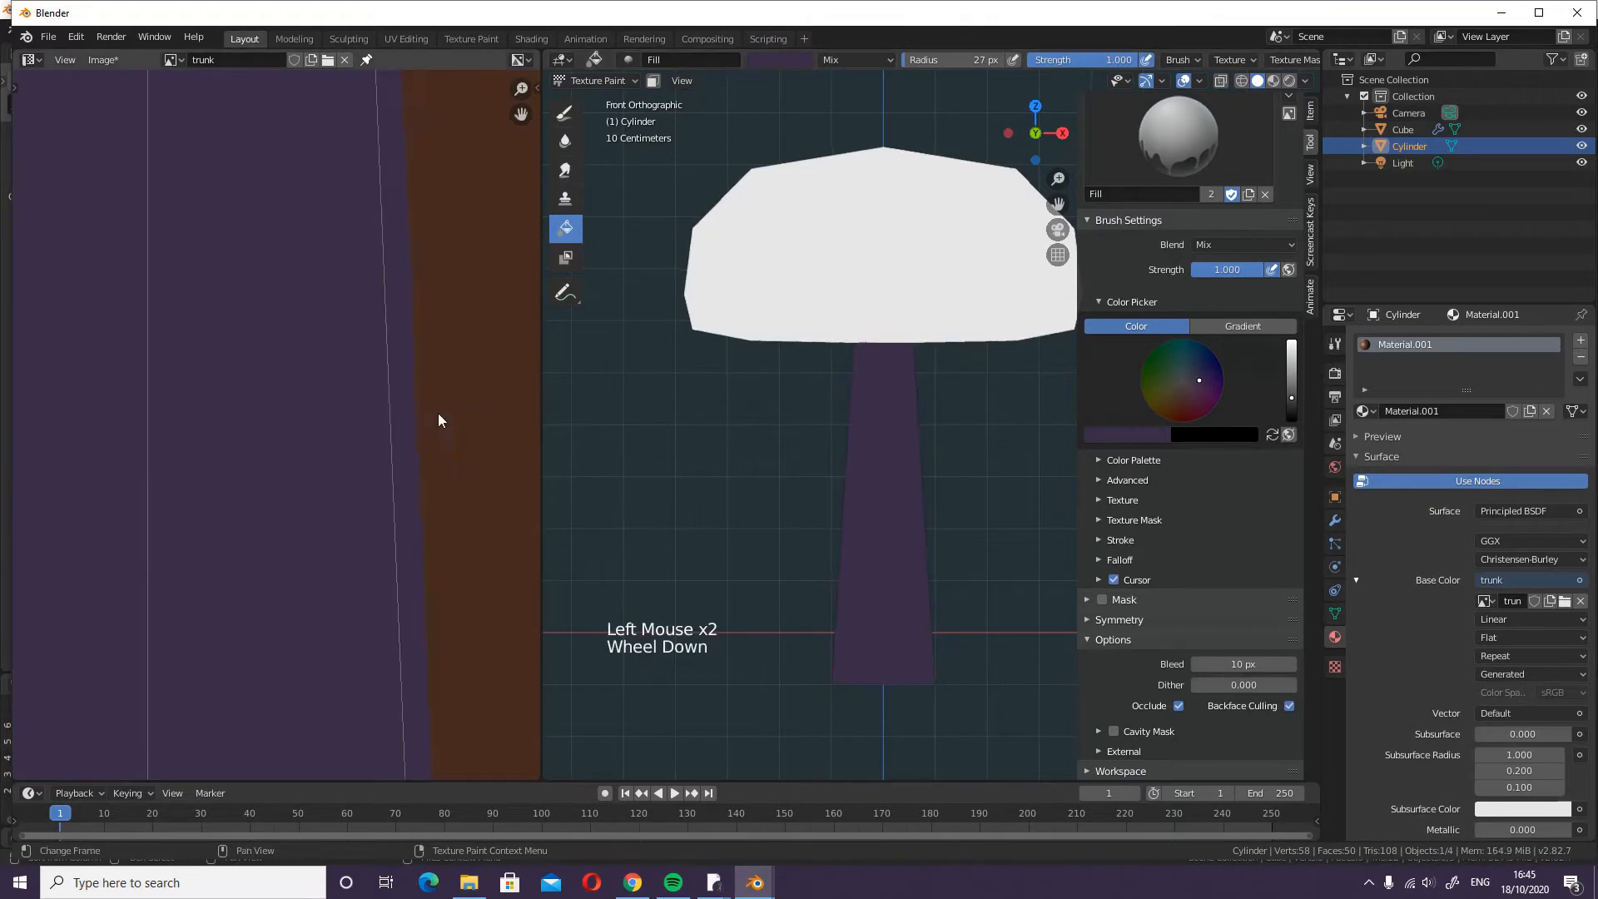
scroll(432, 417, up, 5)
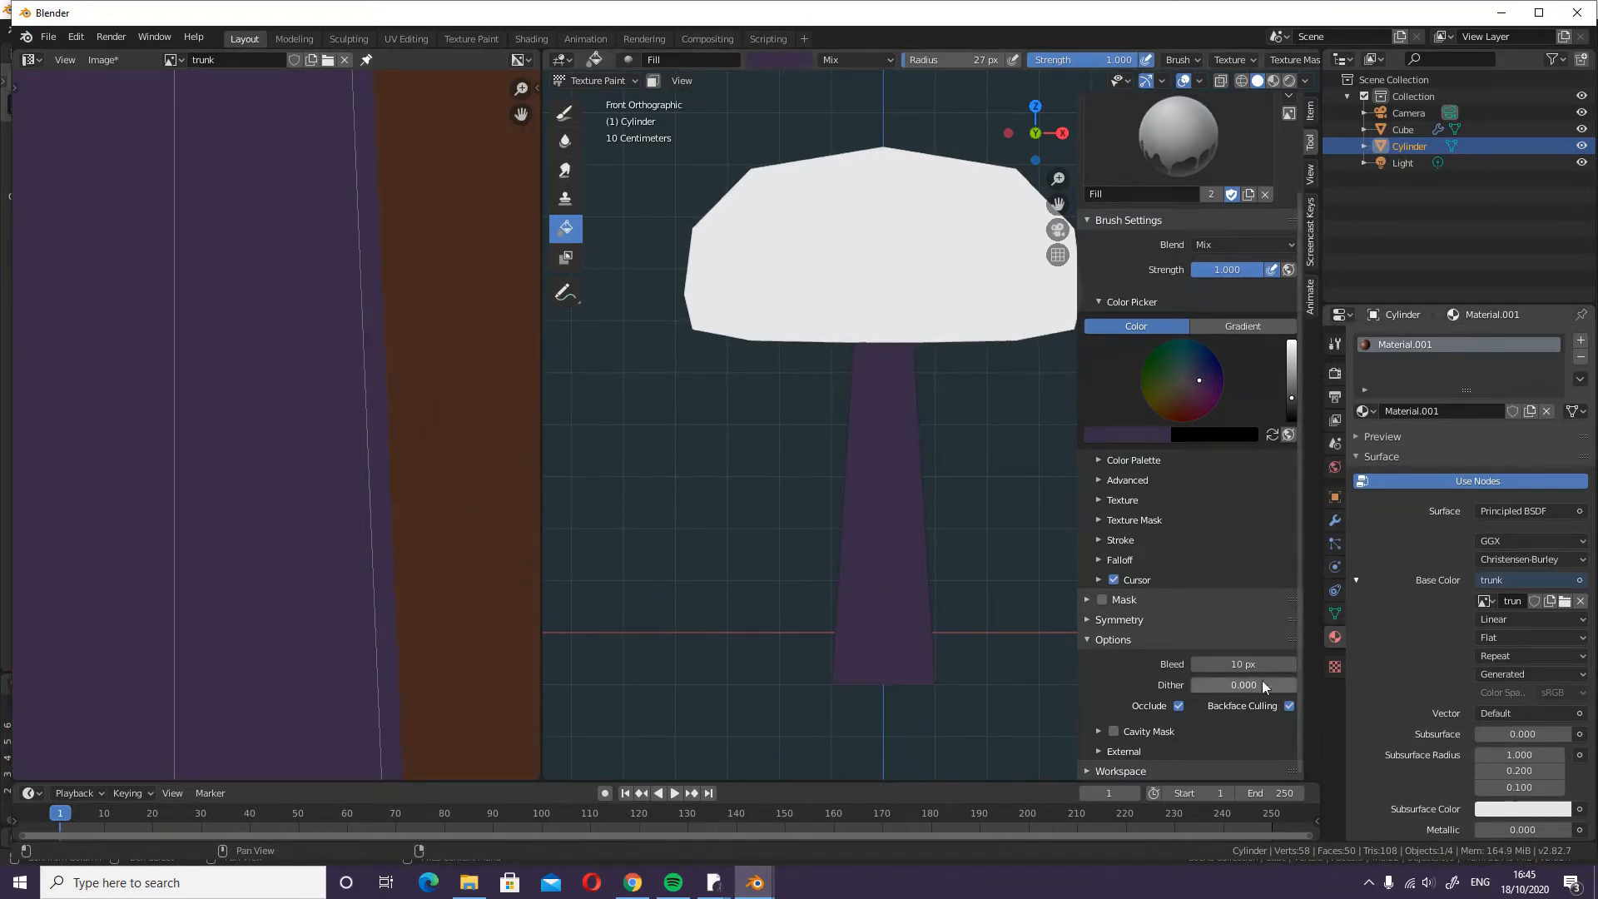
- Fill the trunk with the medium reddish-brown swatch from the trunk palette
click(1107, 459)
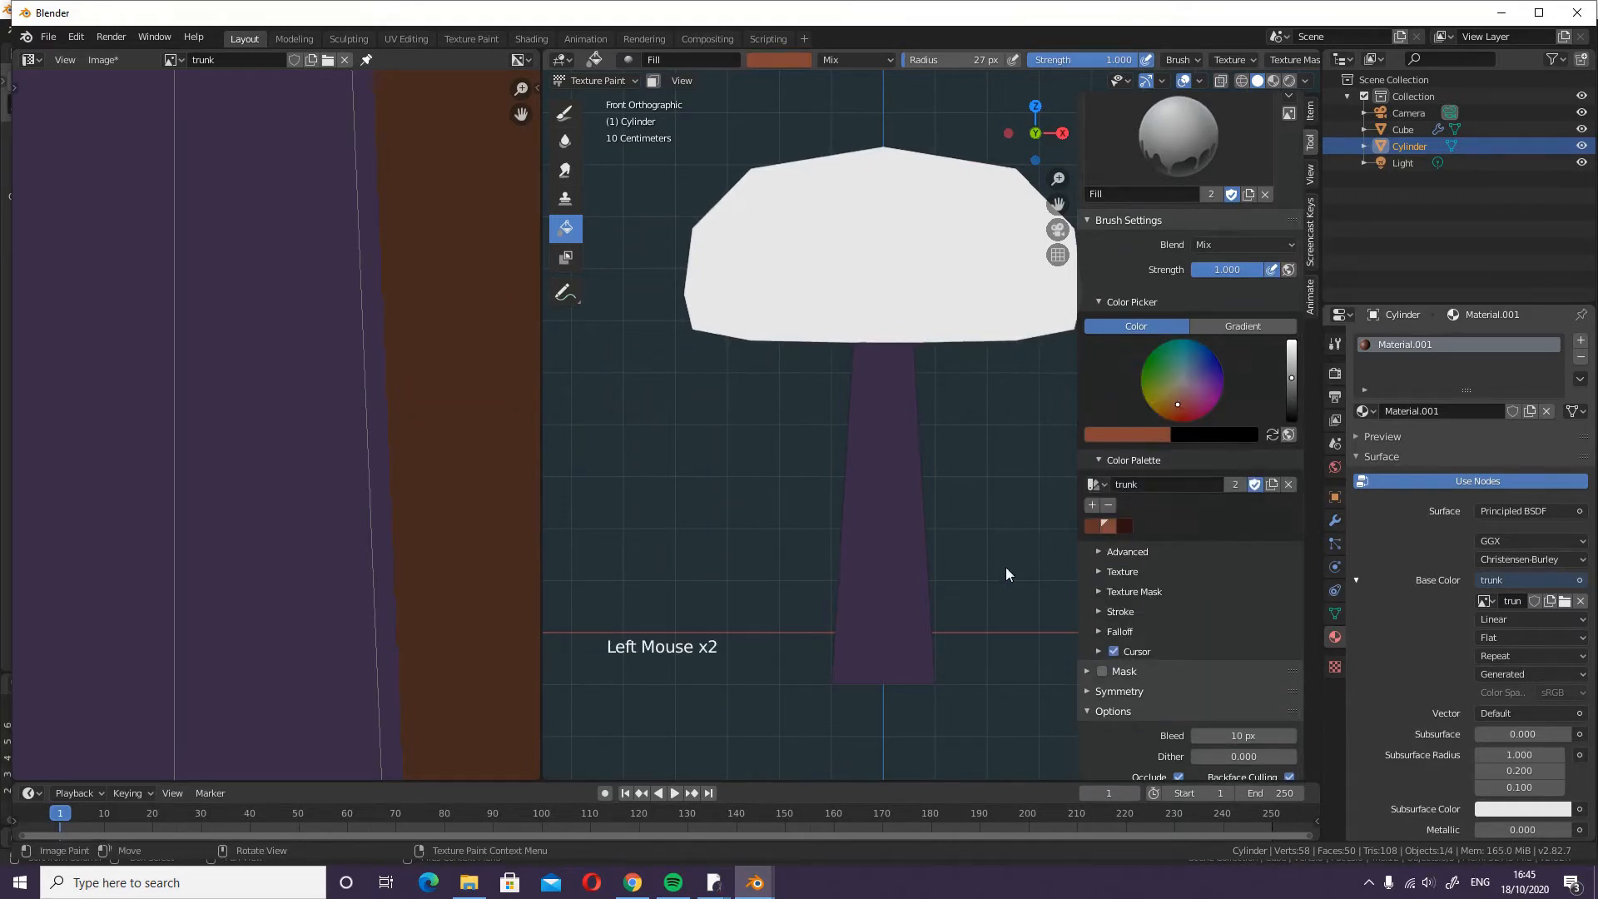
click(1093, 527)
click(901, 497)
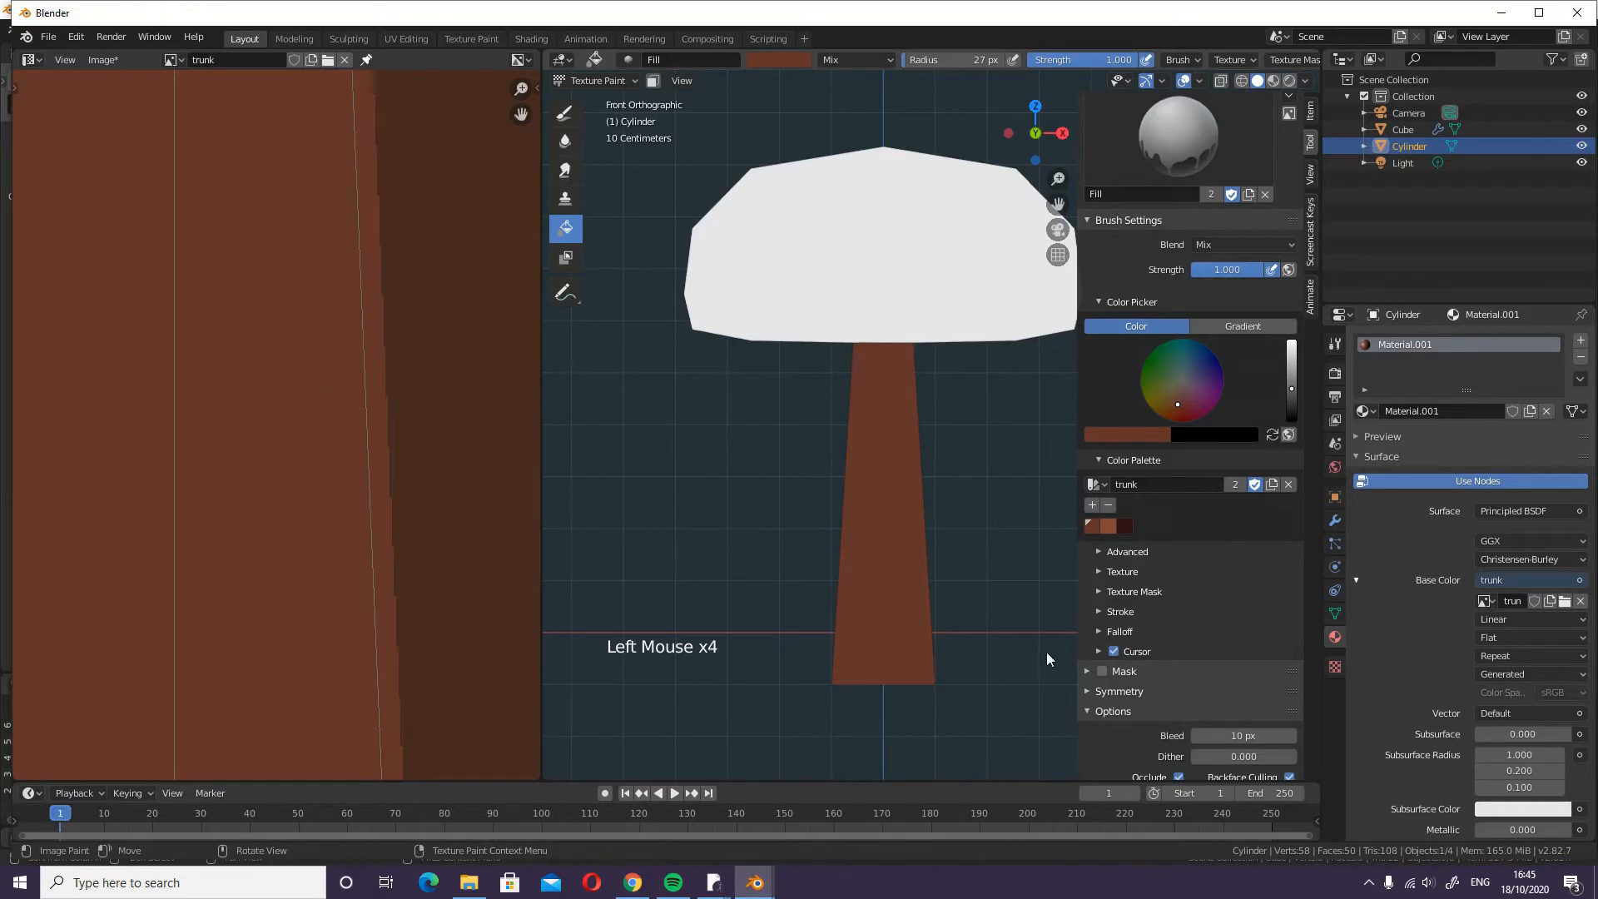
- Paint a lighter brown stroke down the trunk's front with the Draw brush and inspect it from other angles
scroll(1179, 708, down, 5)
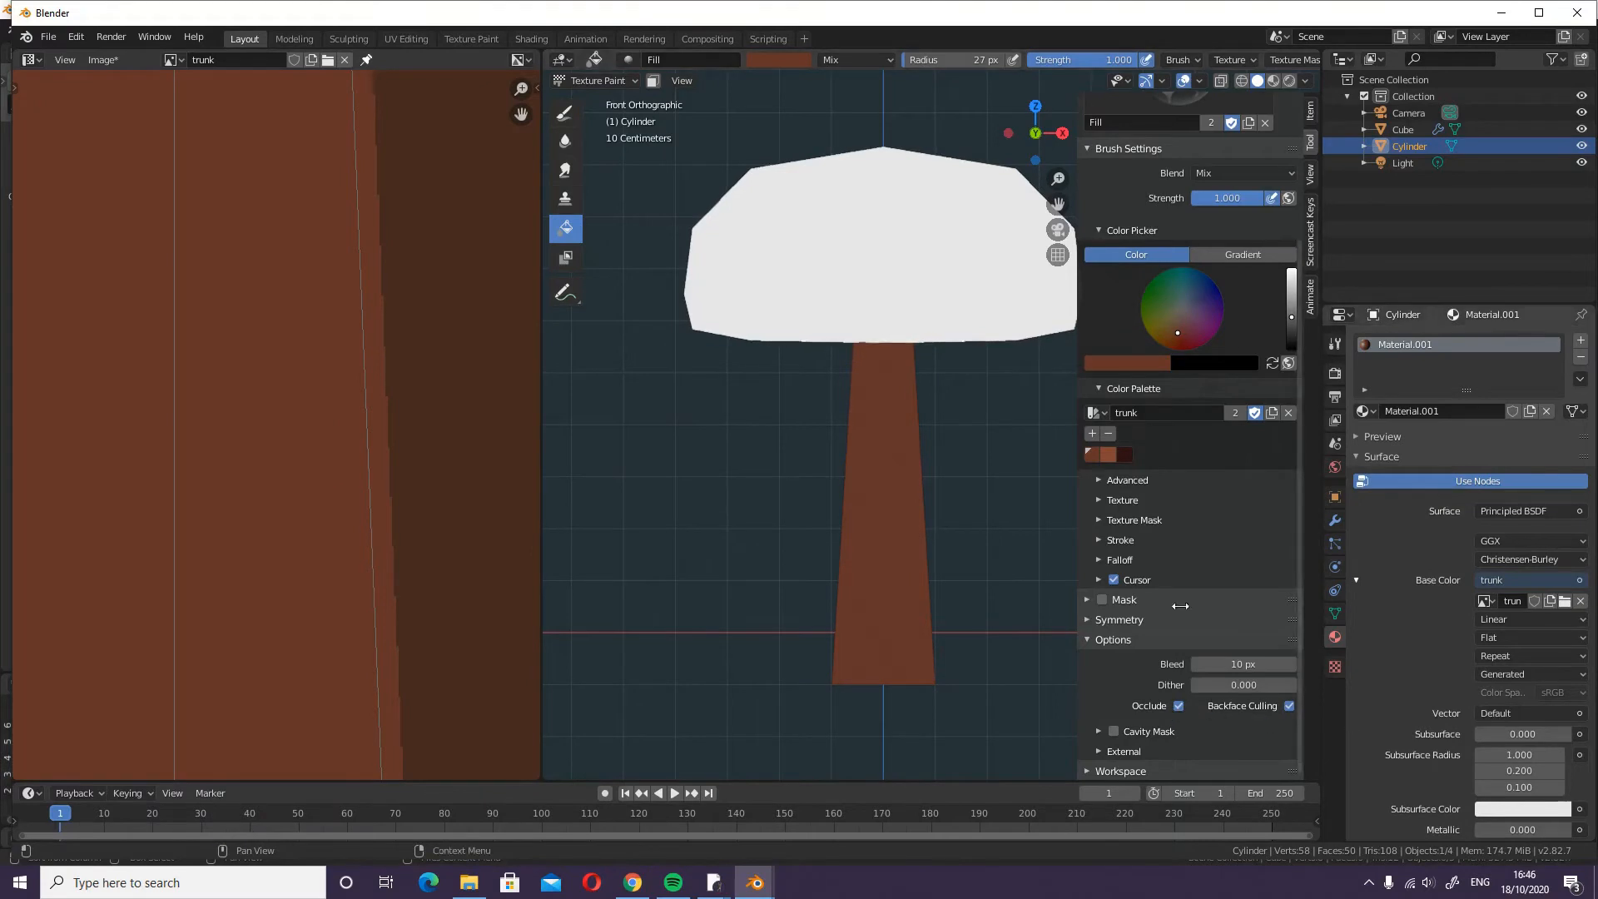
click(564, 112)
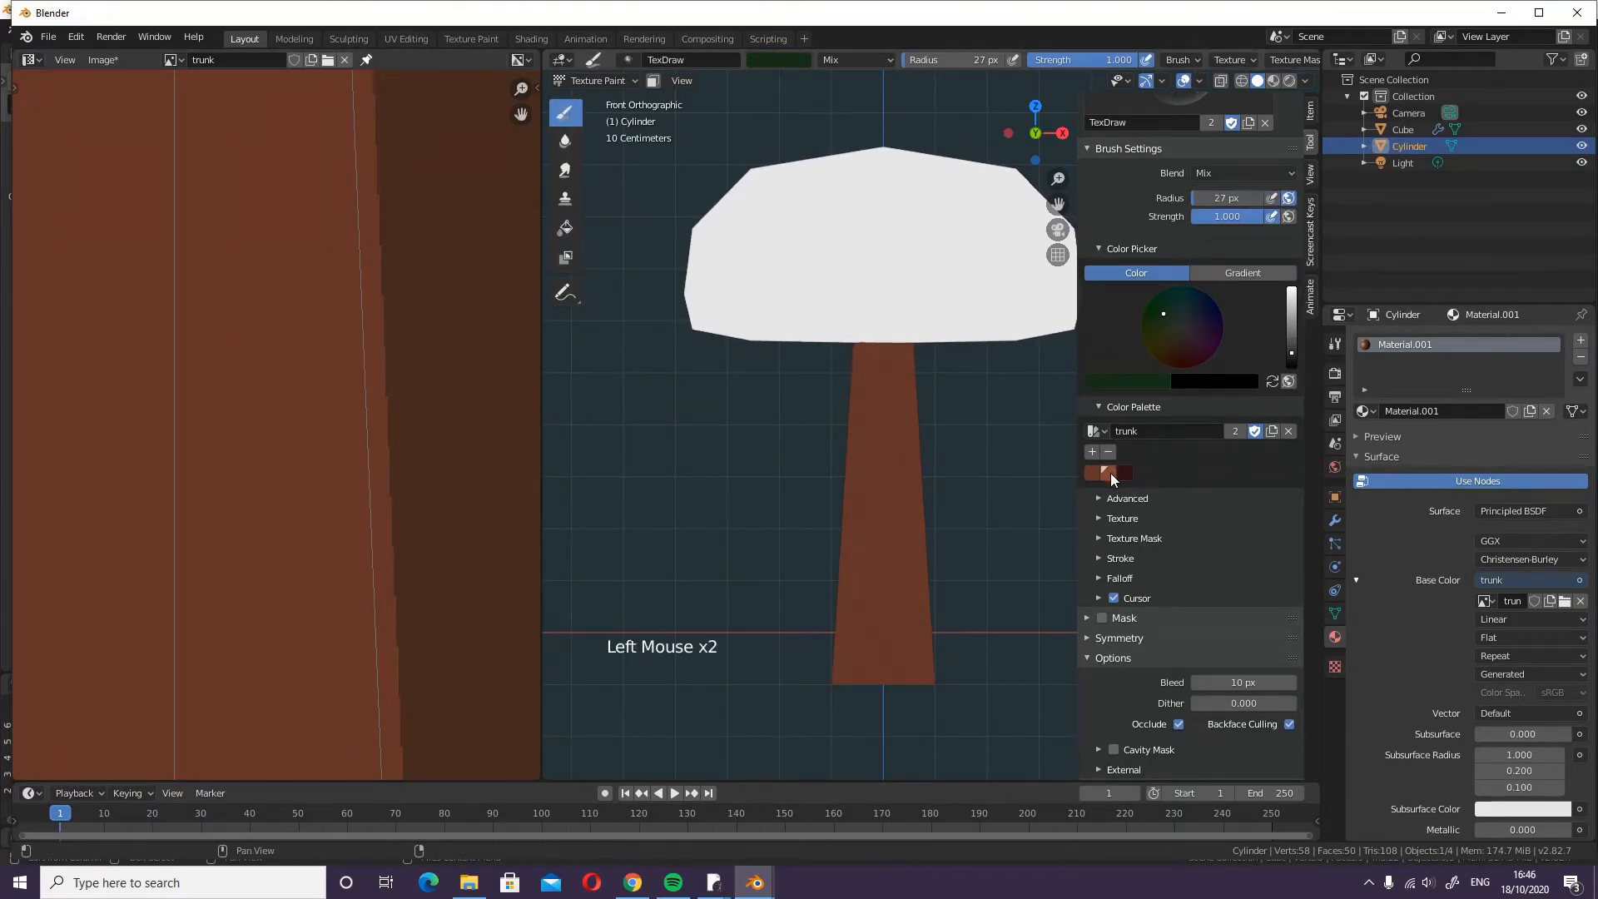
click(1109, 472)
drag(885, 345, 879, 679)
middle_drag(1051, 639, 903, 623)
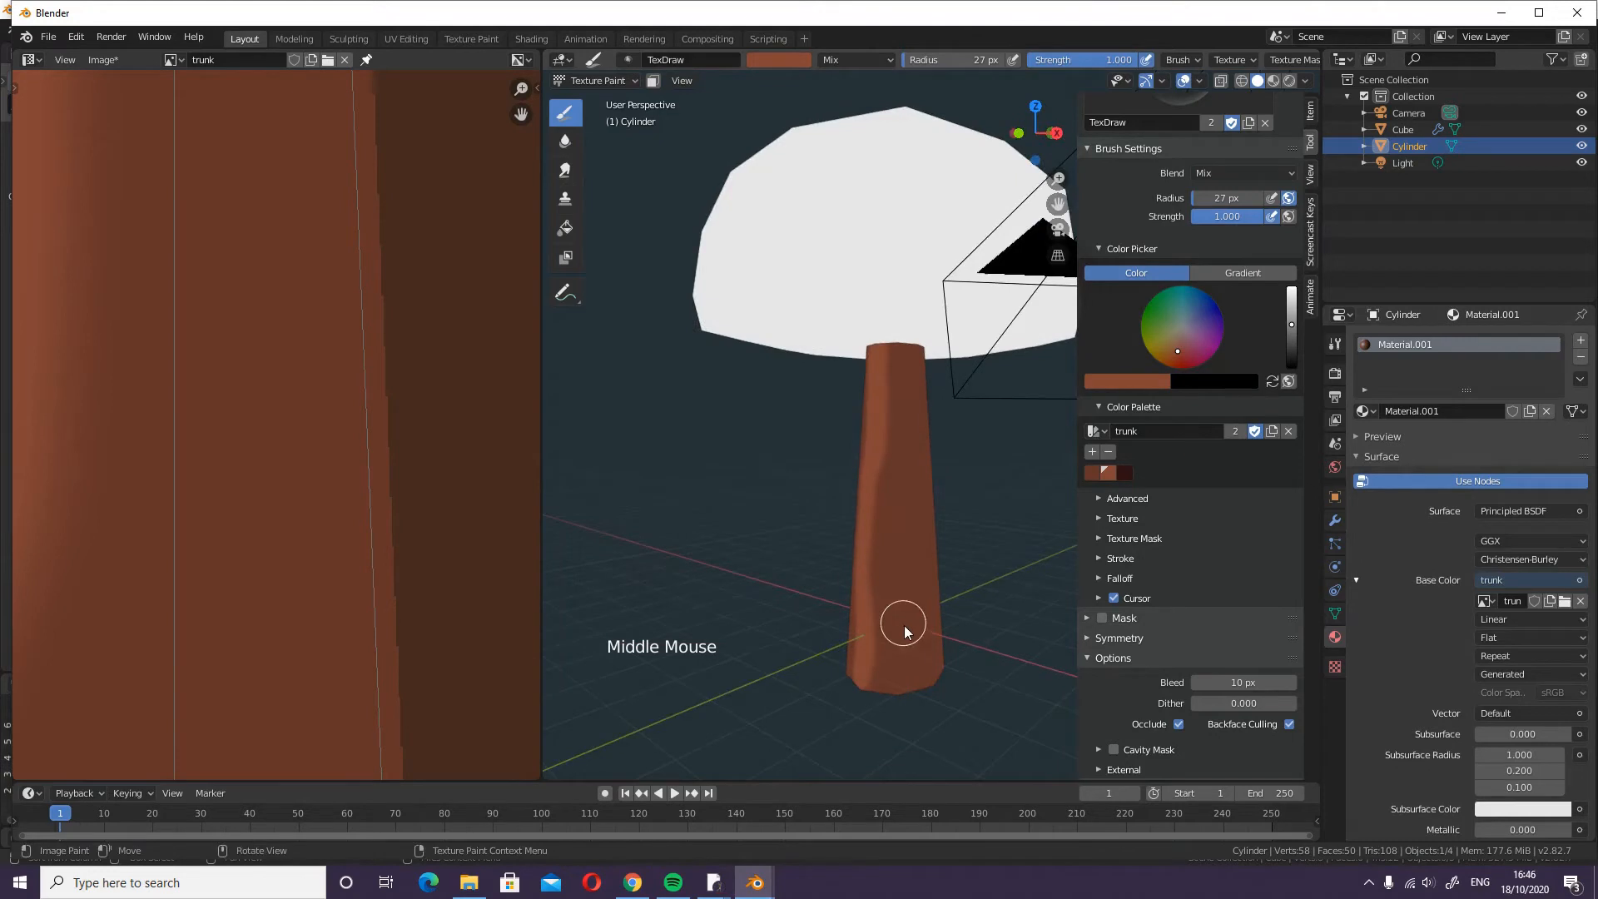
key(KP_1)
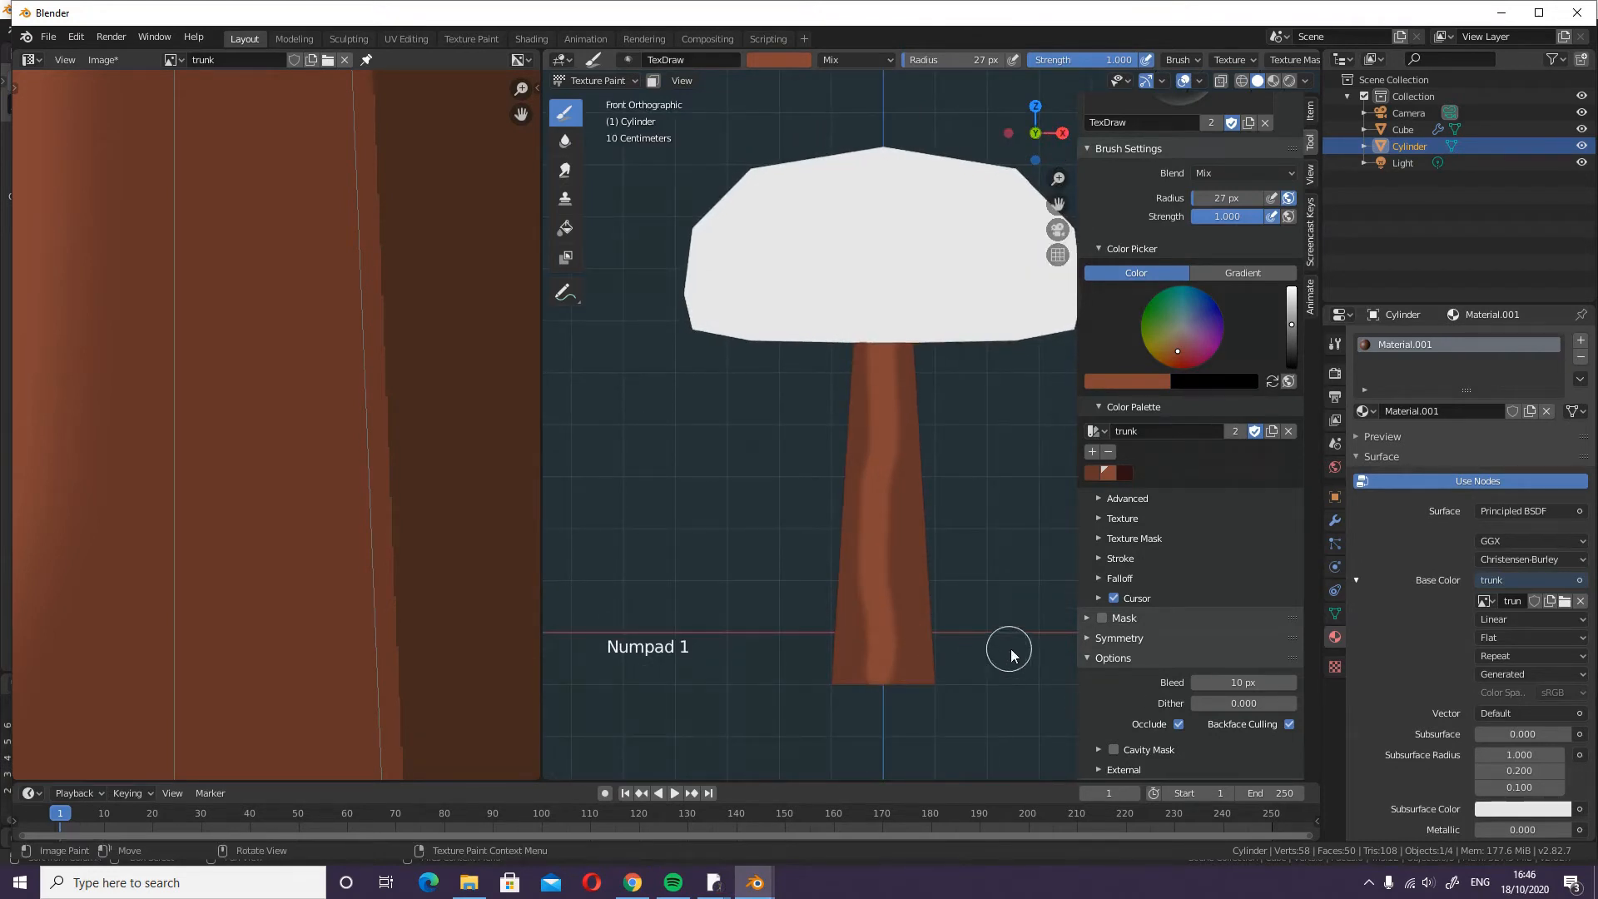
- Disable Occlude and Backface Culling for painting and paint a light brown stroke down the trunk in the right side view
click(1178, 724)
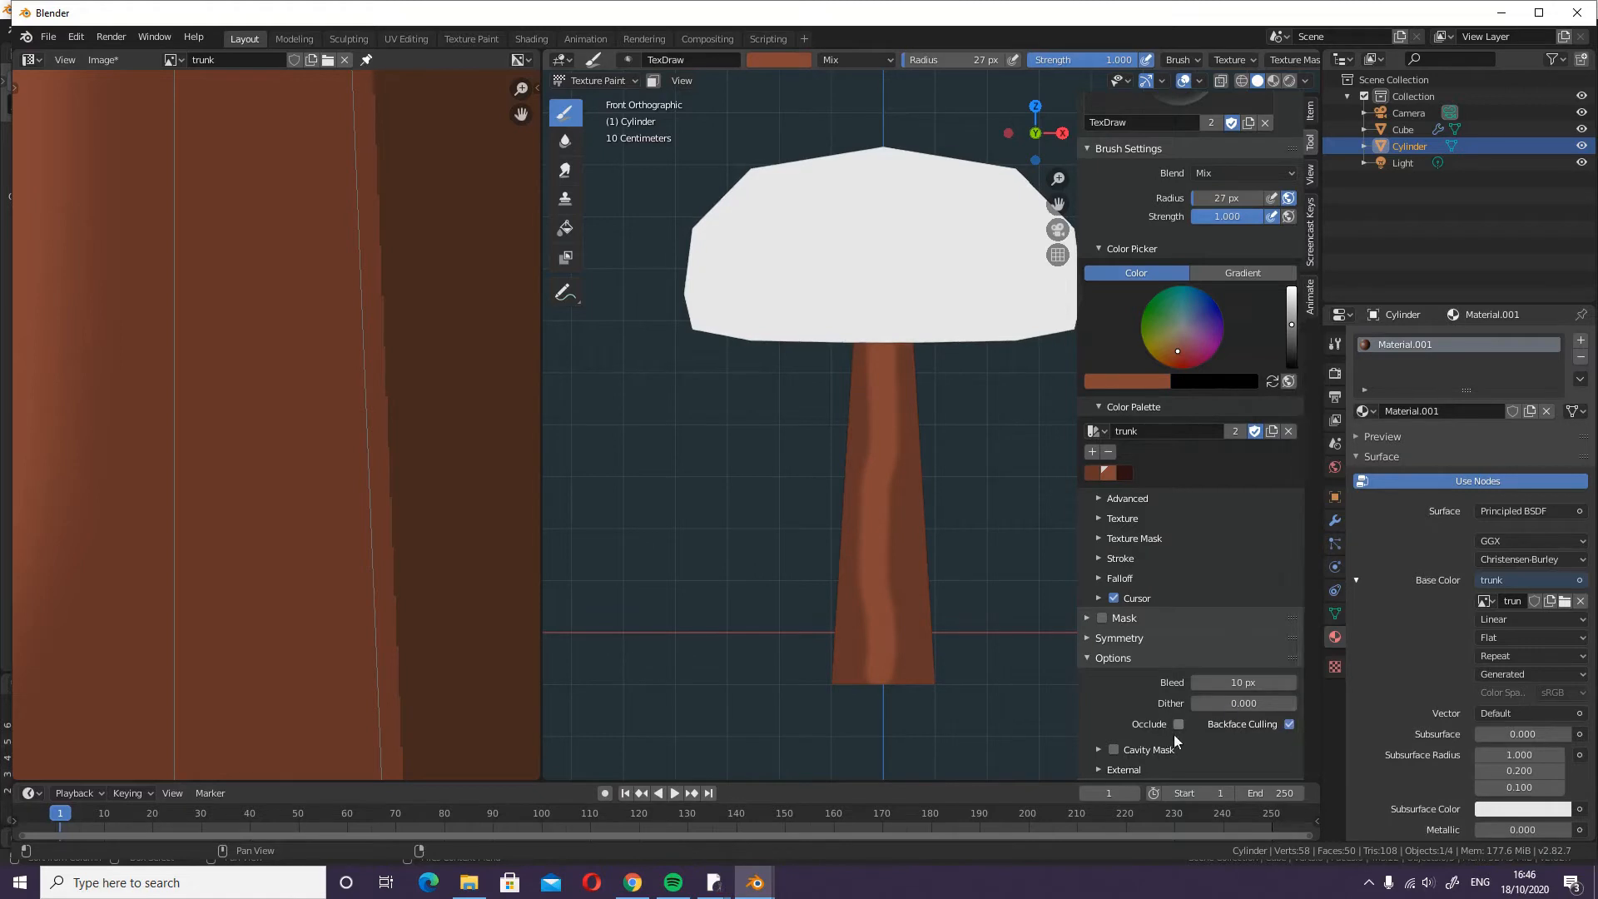
click(1289, 724)
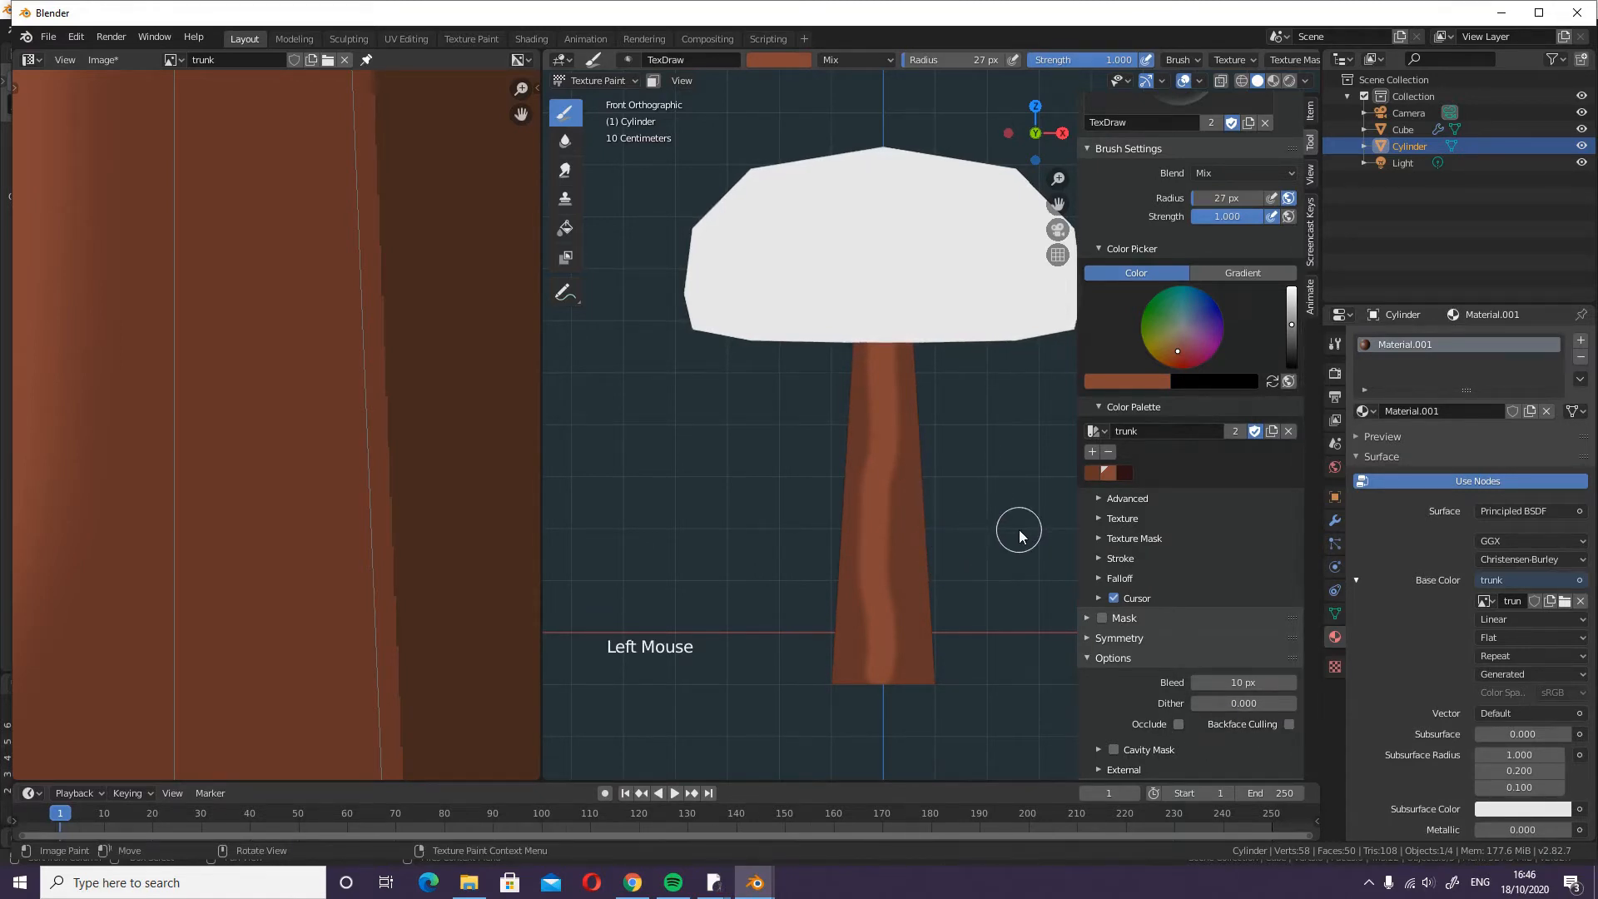
key(KP_3)
click(932, 356)
drag(930, 370, 941, 699)
mouse_move(1005, 524)
middle_down()
mouse_move(966, 559)
mouse_move(556, 528)
mouse_move(1007, 550)
middle_up()
key(KP_1)
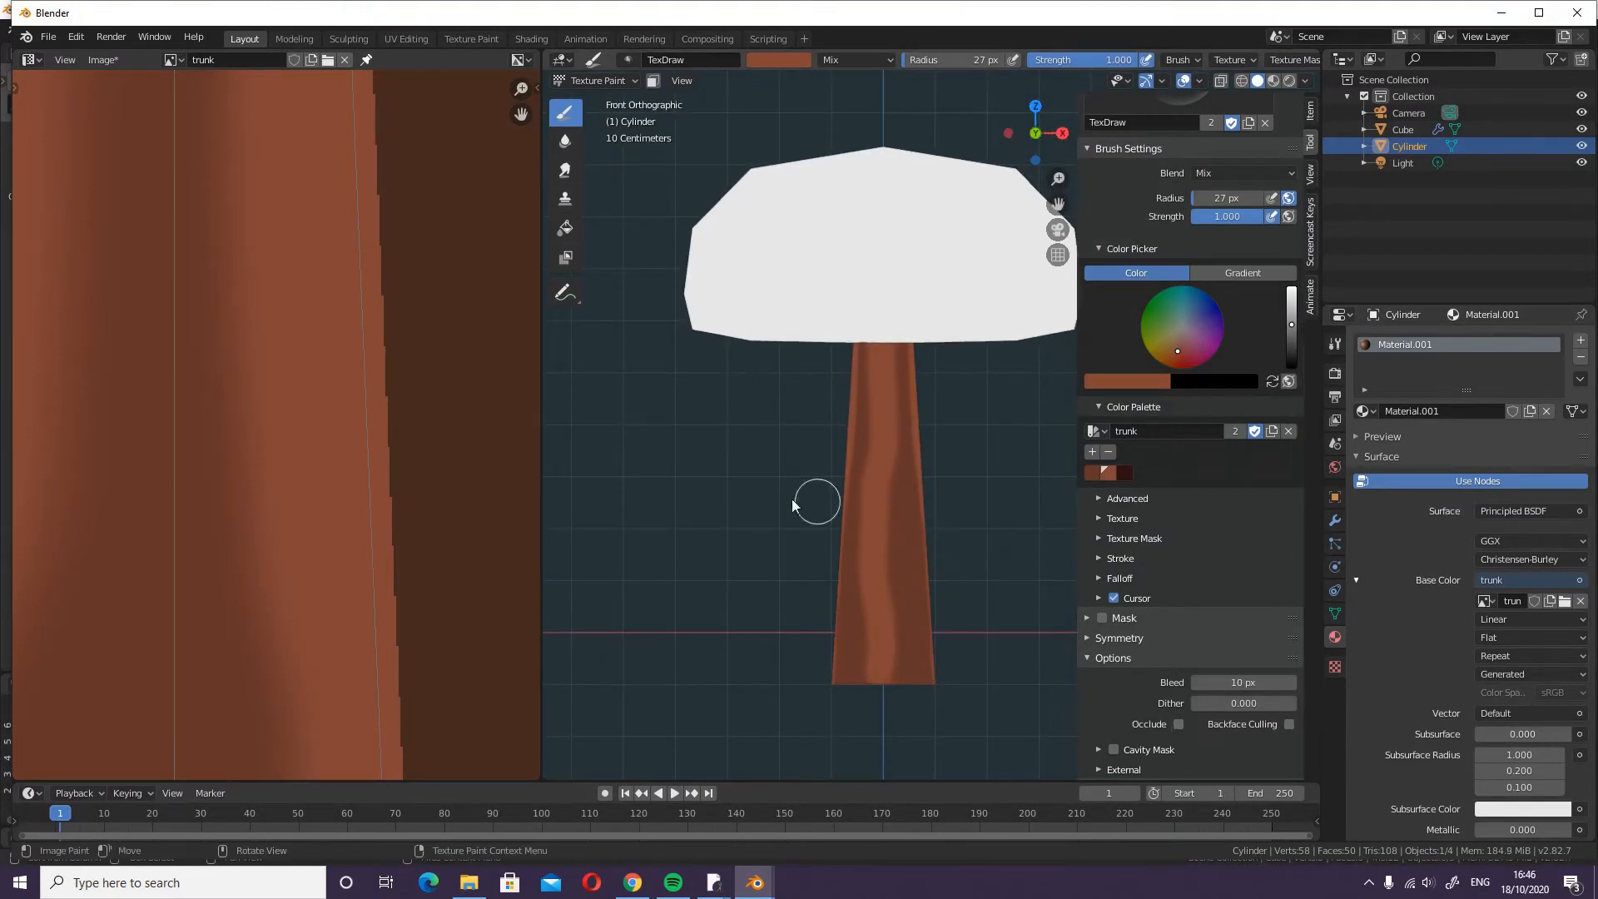
- Refill the trunk with the palette's medium brown and paint a lighter brown horizontal band across its base from the front
click(566, 227)
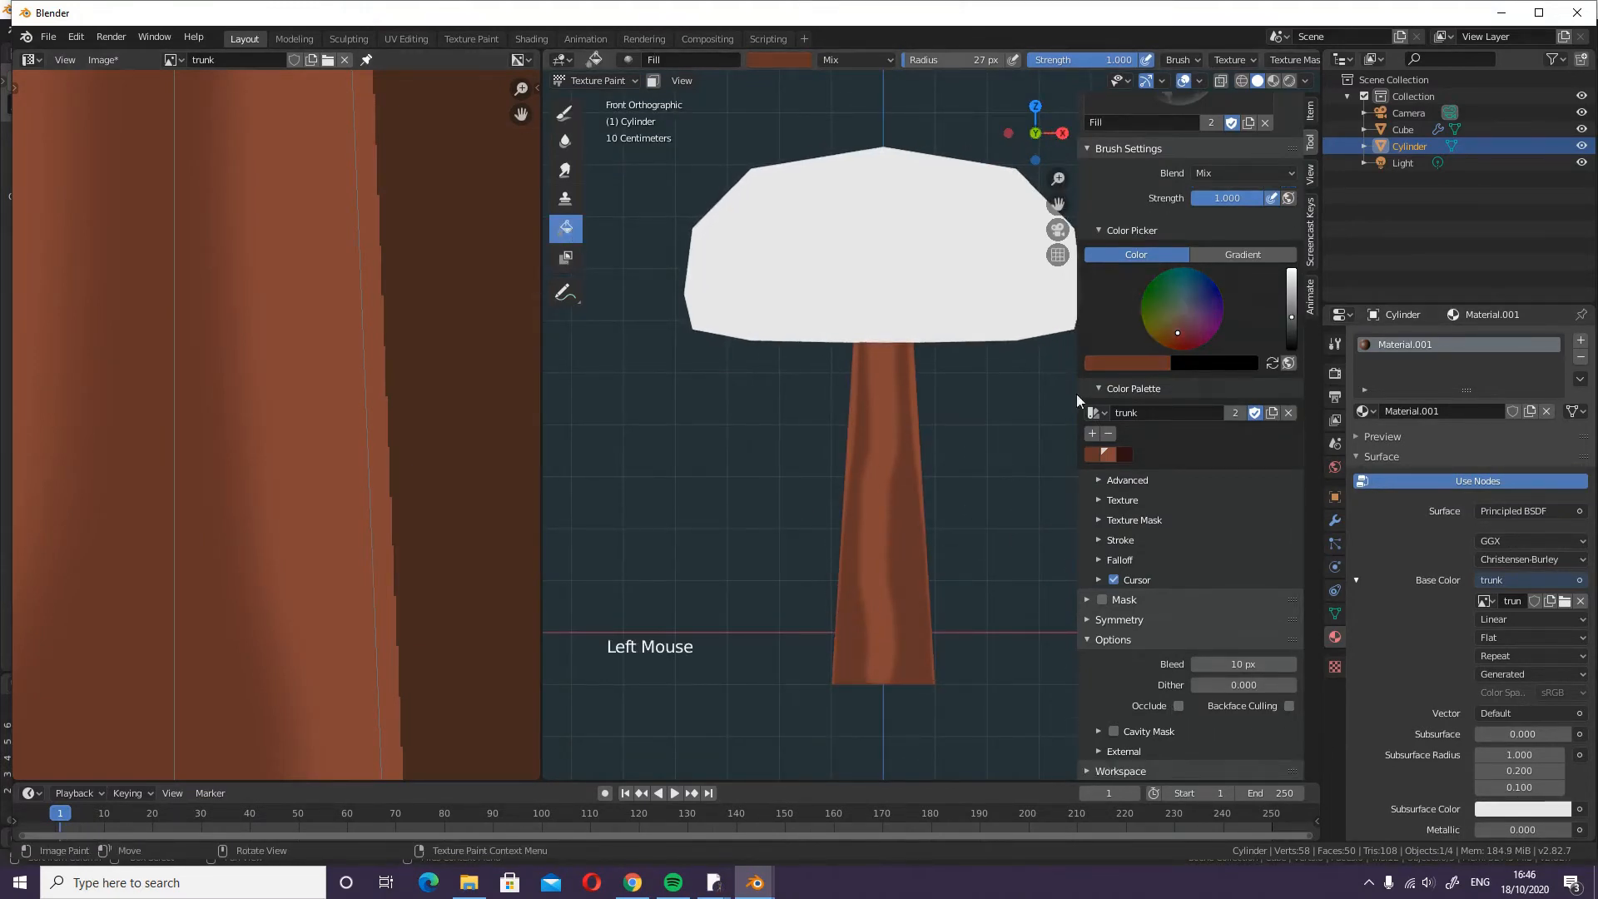
click(1096, 457)
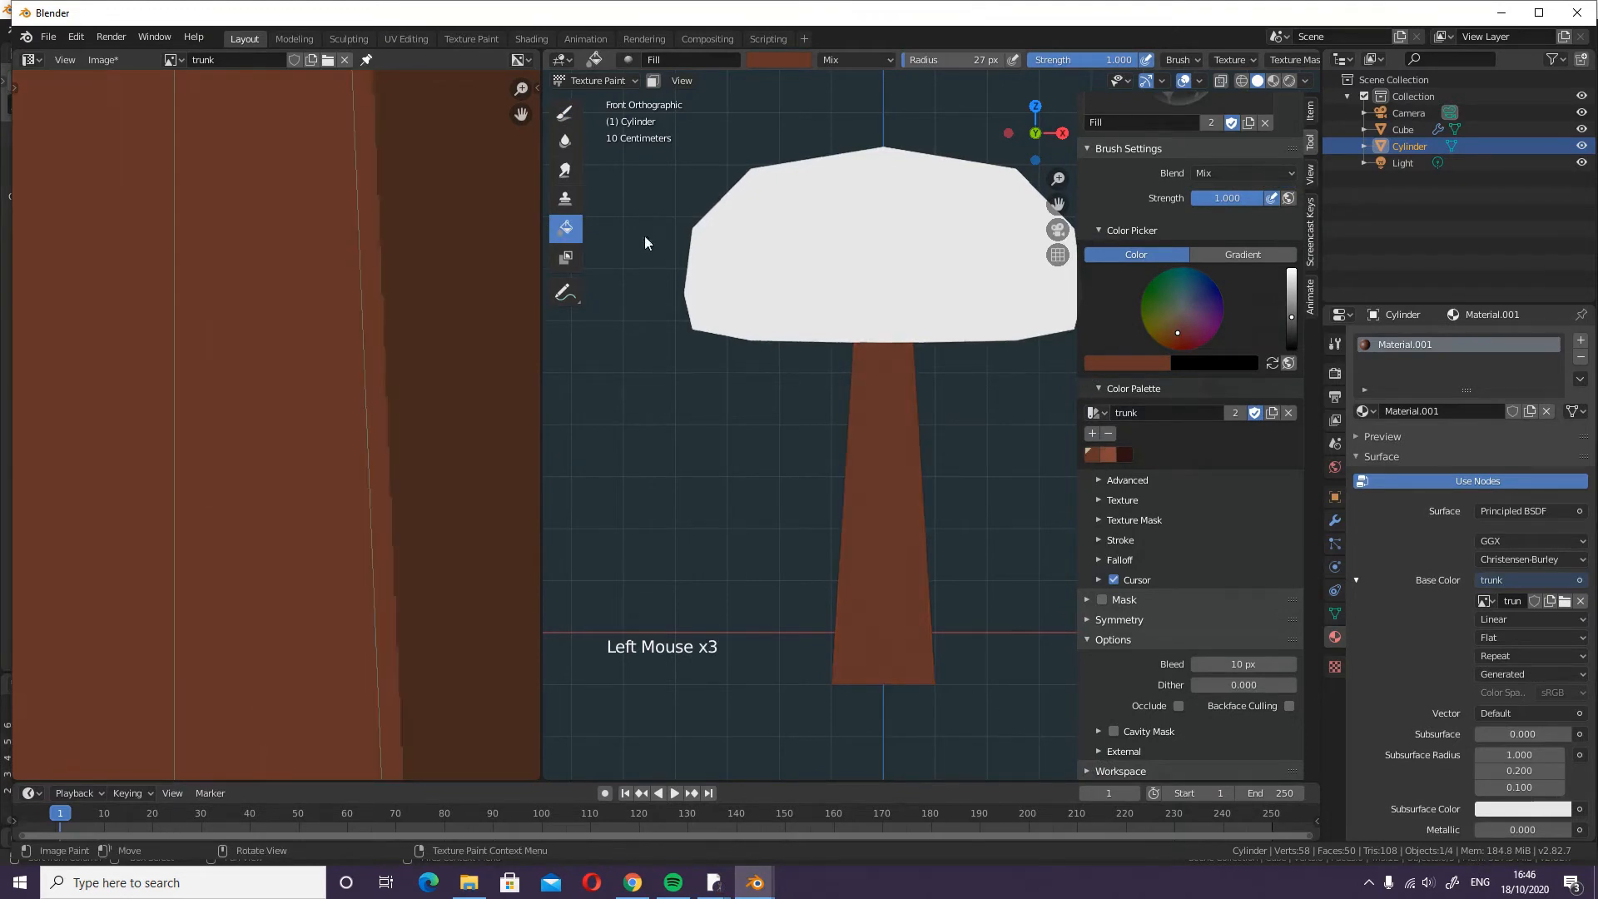
click(566, 113)
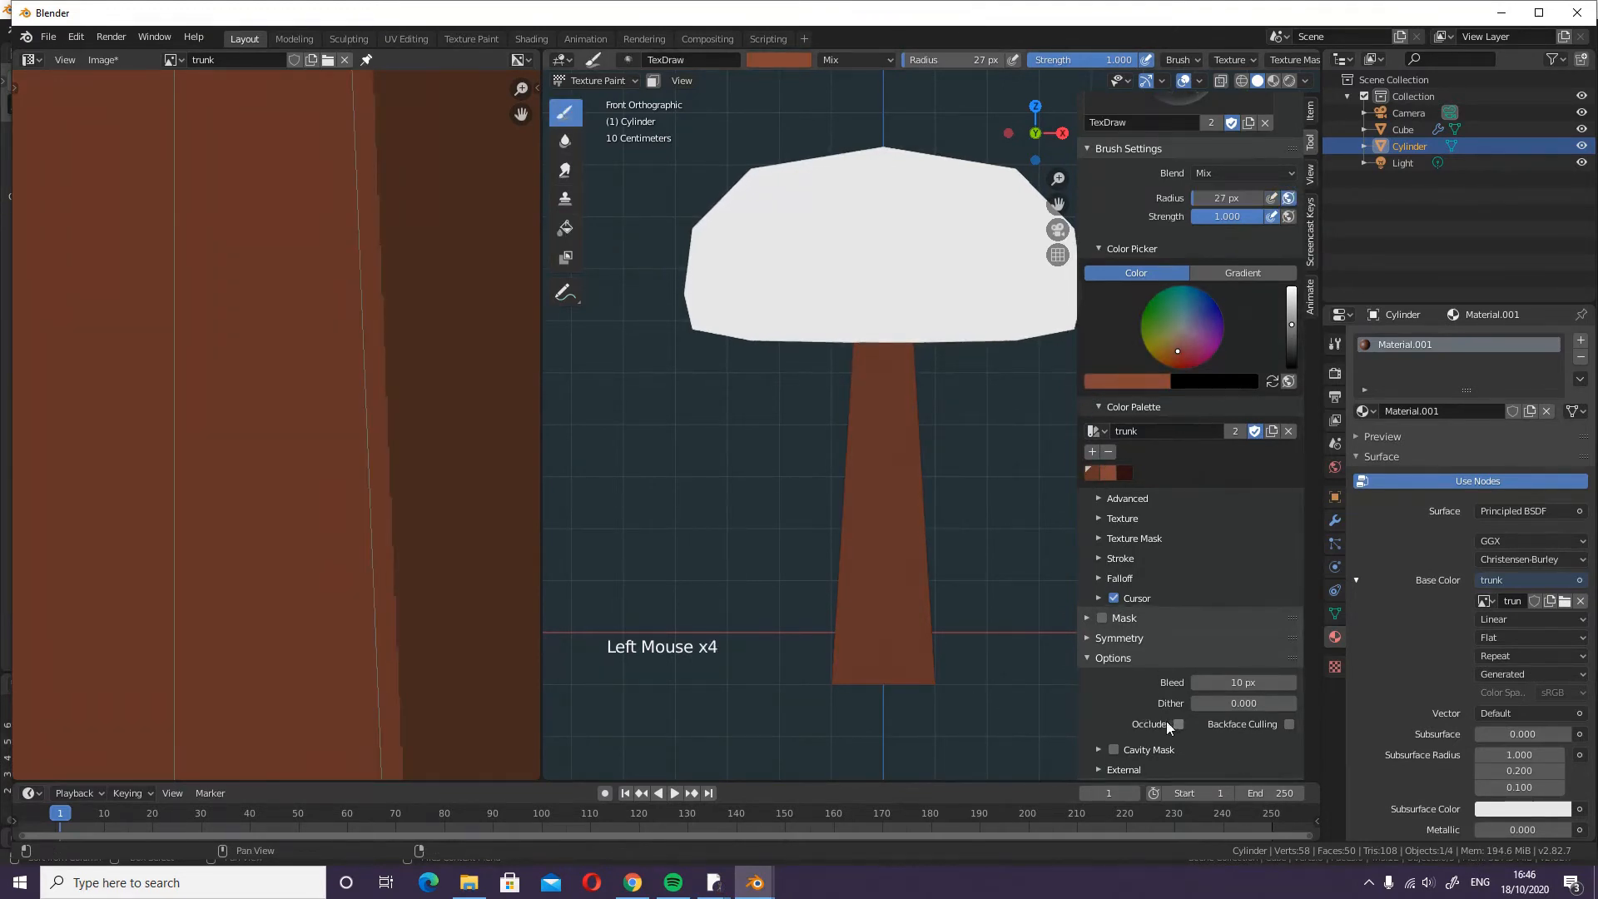
scroll(1206, 716, down, 6)
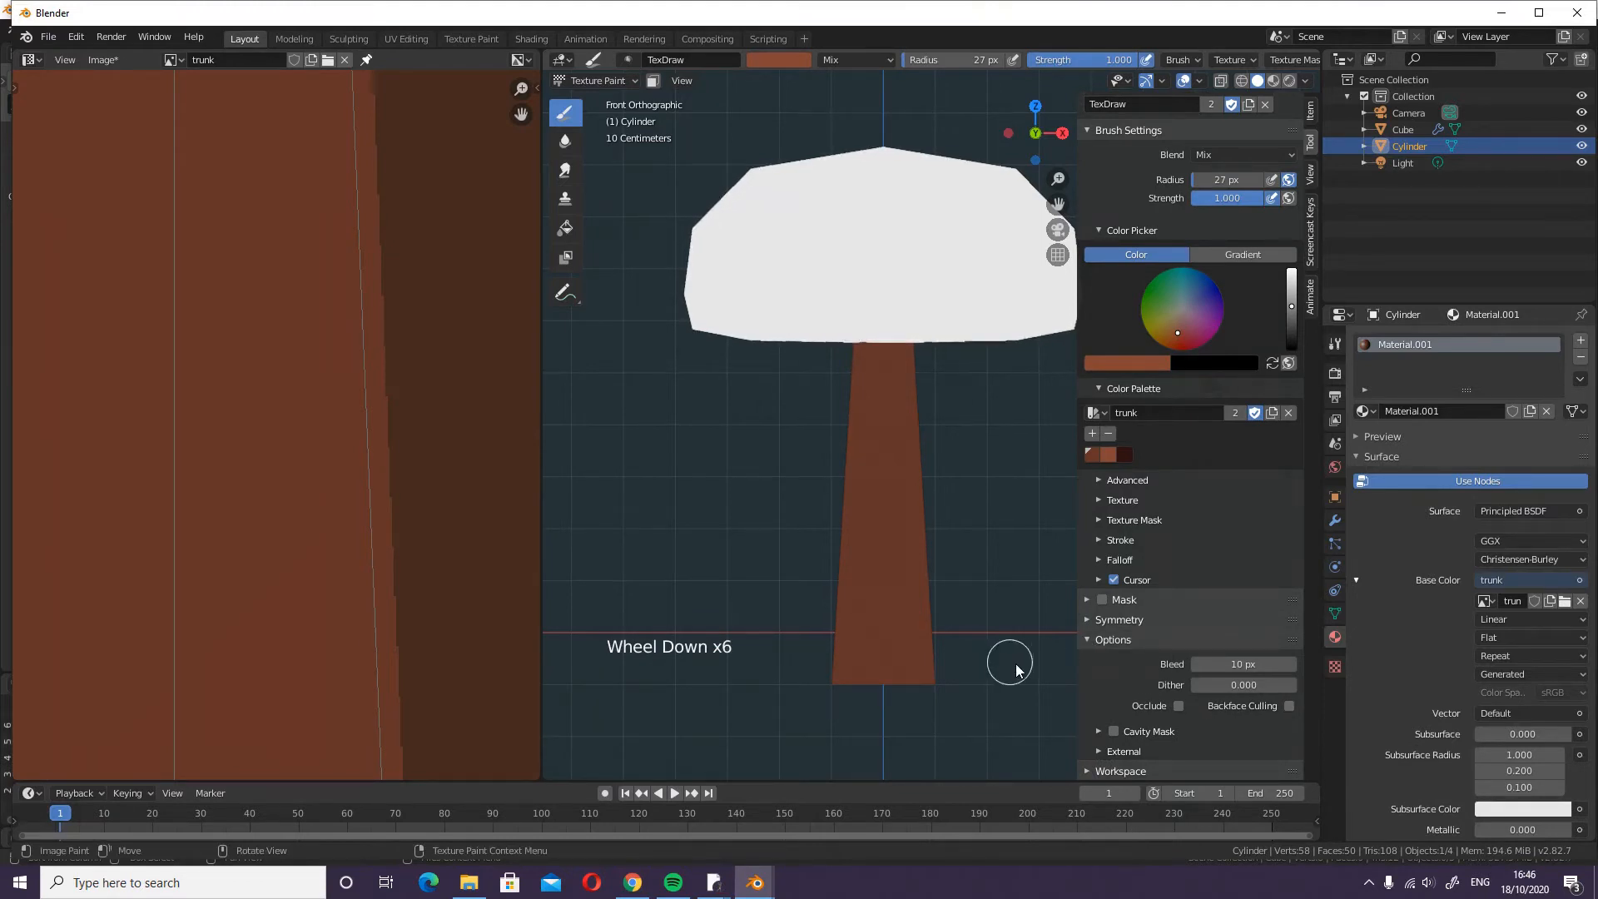
drag(920, 657, 862, 657)
middle_drag(982, 696, 685, 663)
key(KP_1)
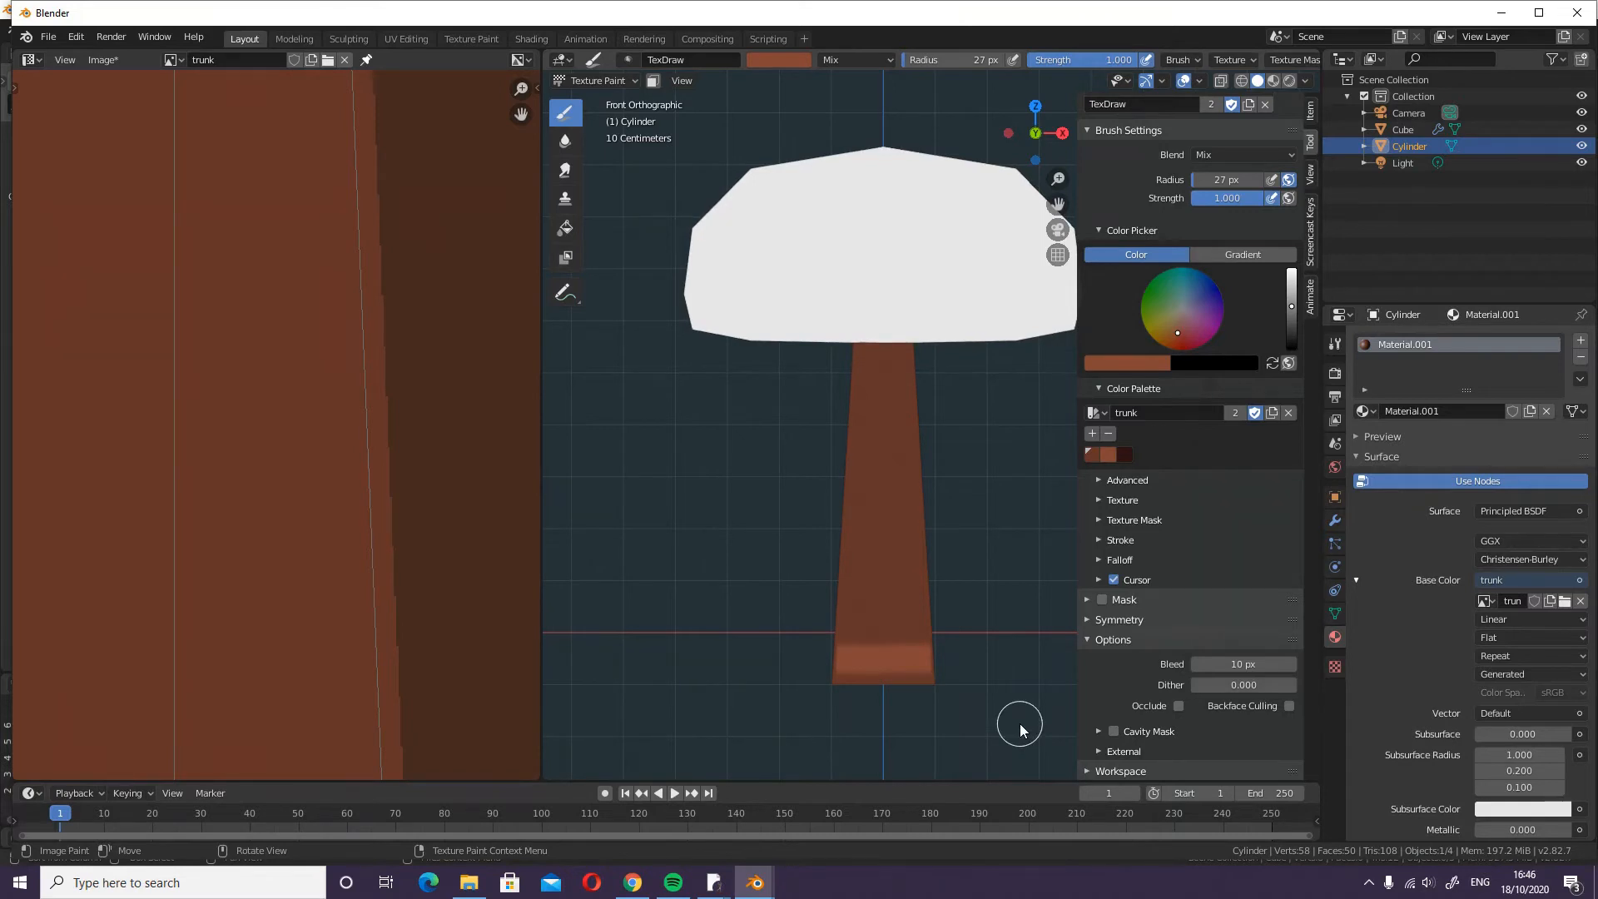
- Extend the light brown band across the trunk's base from the right side, closing the gap, and check the front and back
key(KP_3)
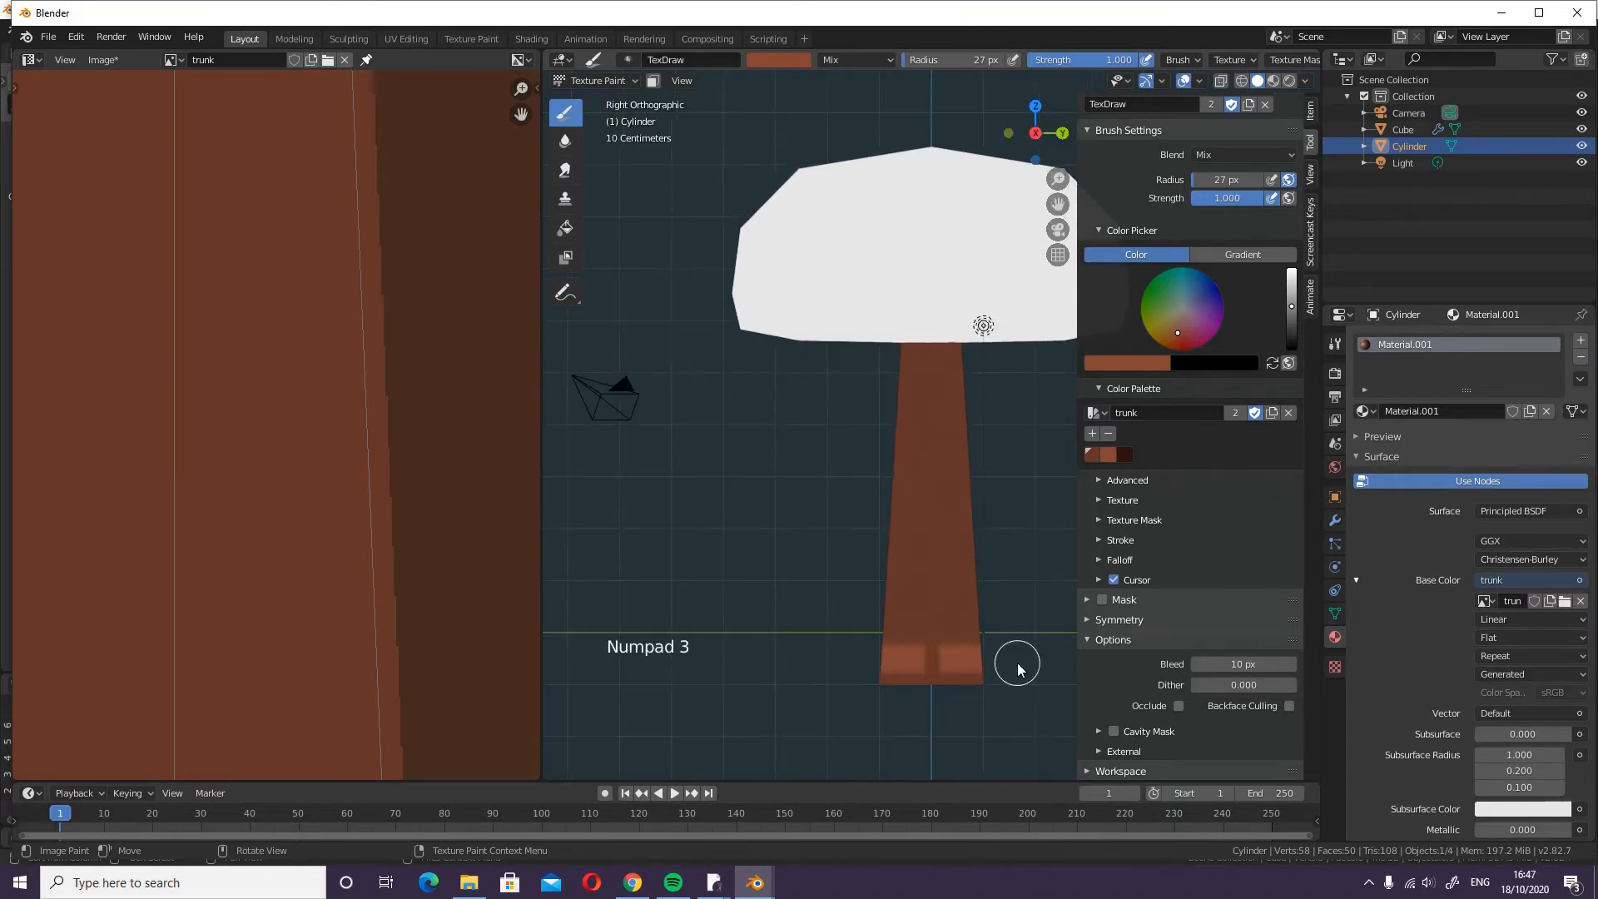
mouse_move(918, 663)
mouse_down()
mouse_move(938, 656)
mouse_move(907, 657)
mouse_move(979, 644)
mouse_up()
key(KP_3)
key(KP_1)
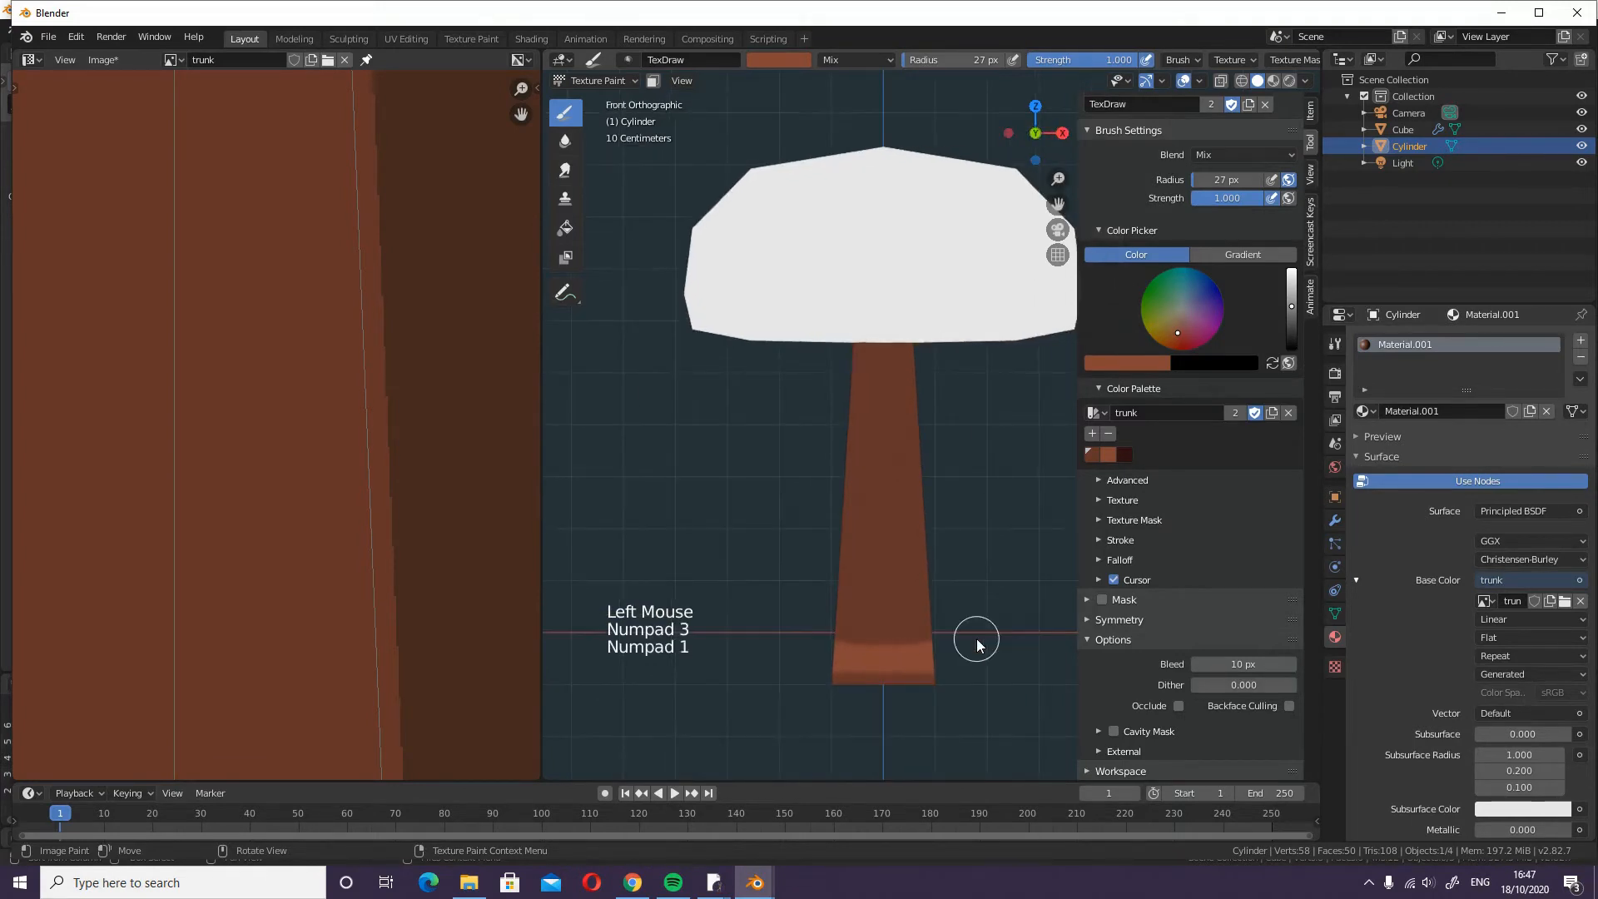
key(ctrl+KP_1)
key(KP_1)
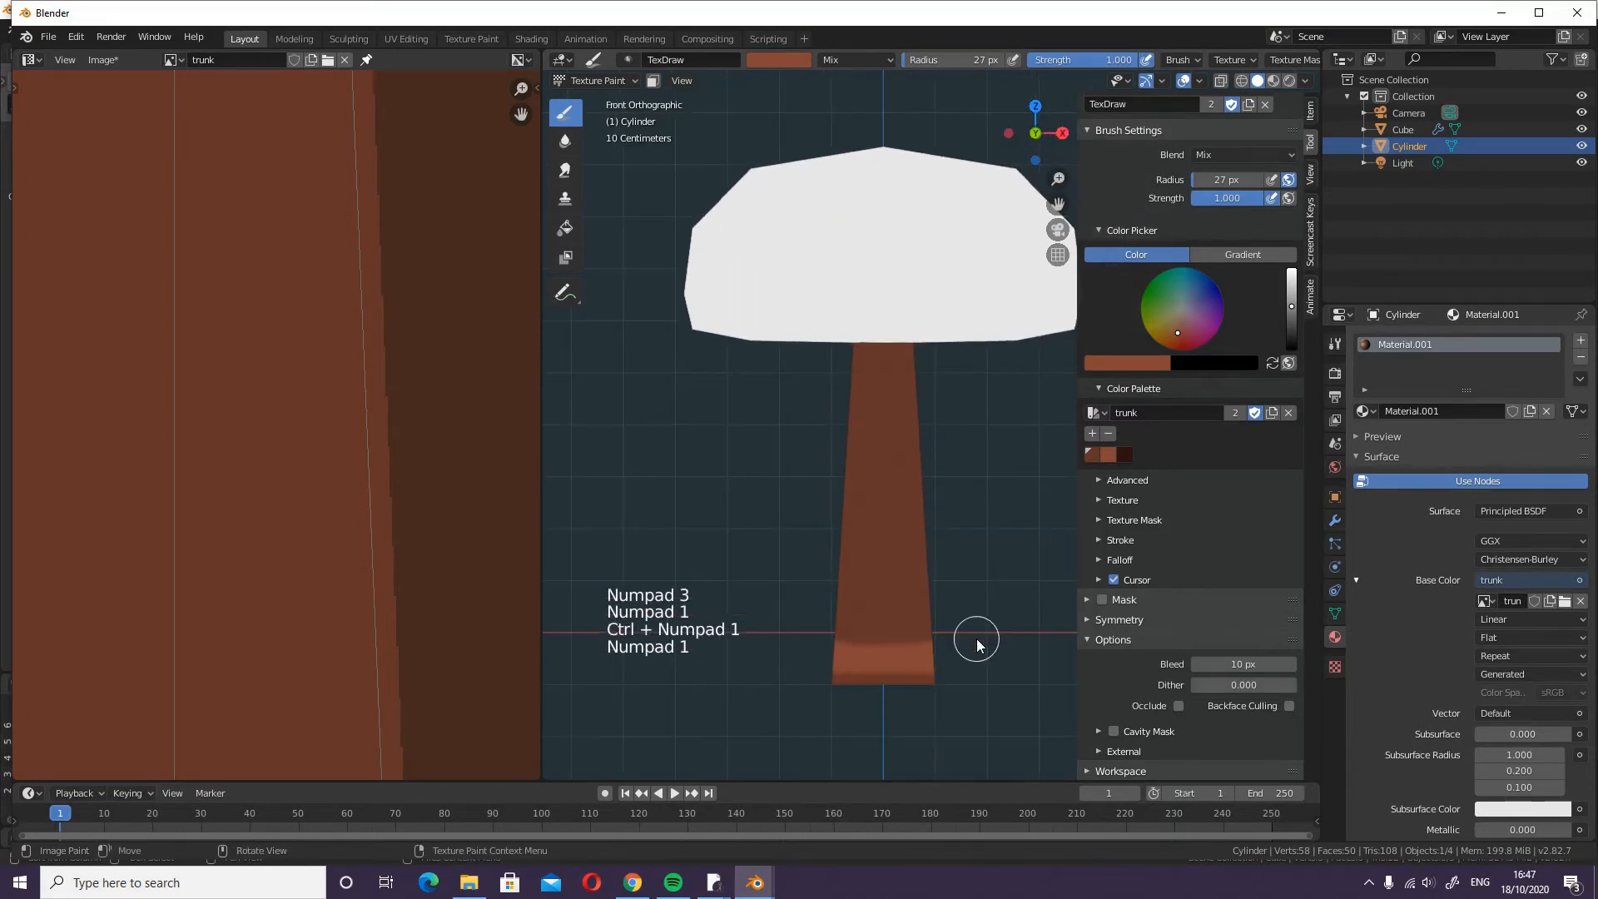
- Collapse and reopen the paint options, and choose a medium green as the Draw brush colour
click(1089, 646)
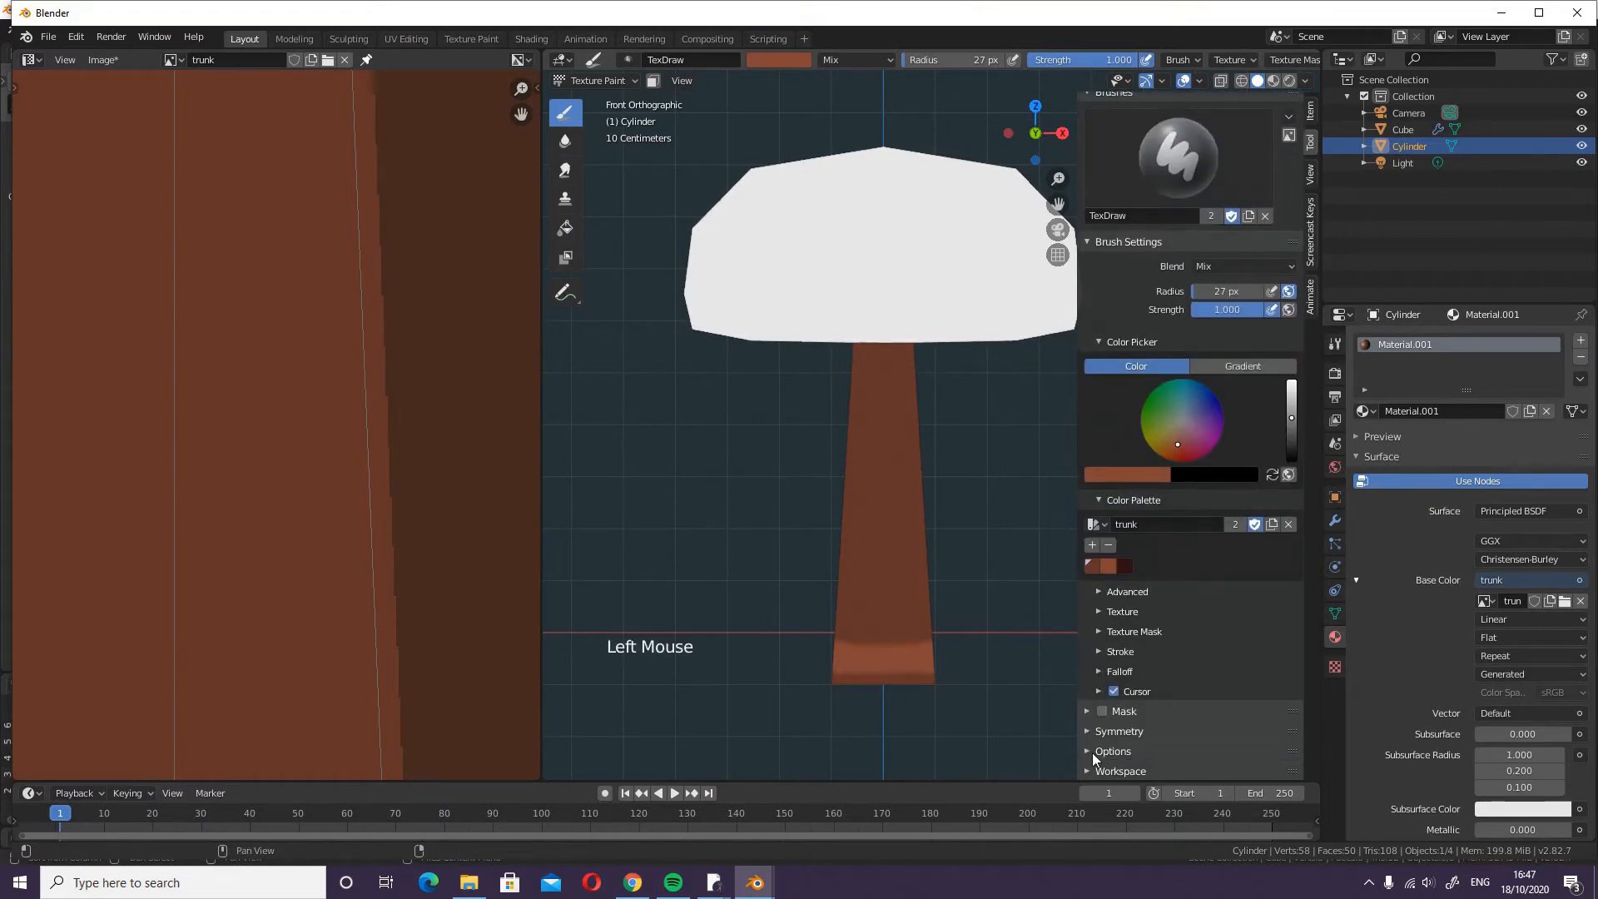
scroll(1133, 738, down, 8)
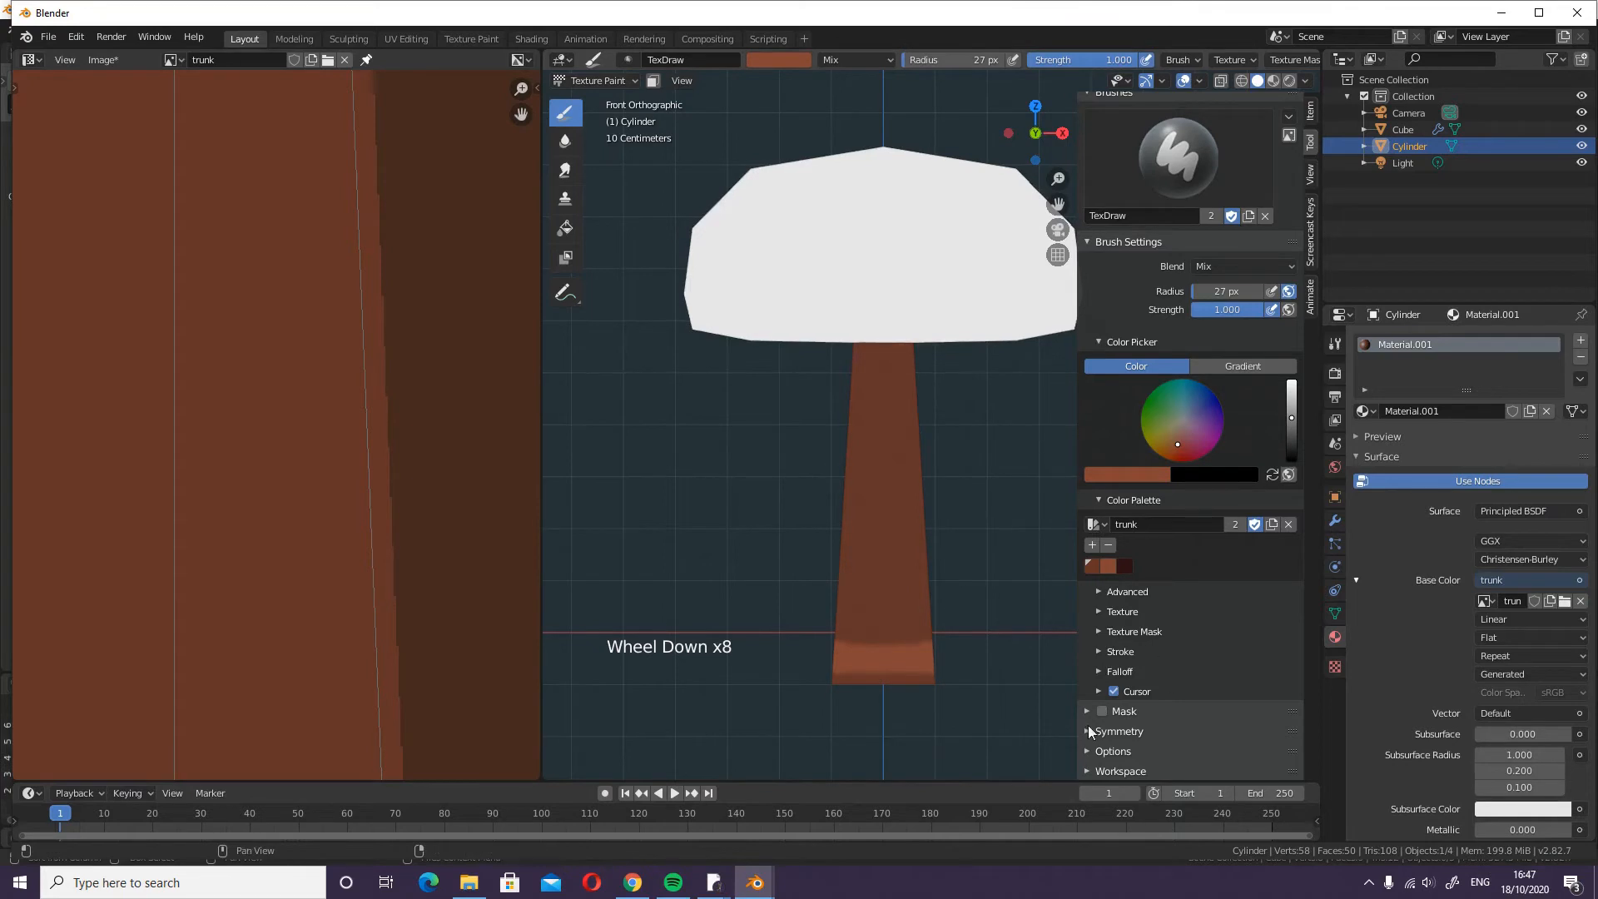
click(1096, 749)
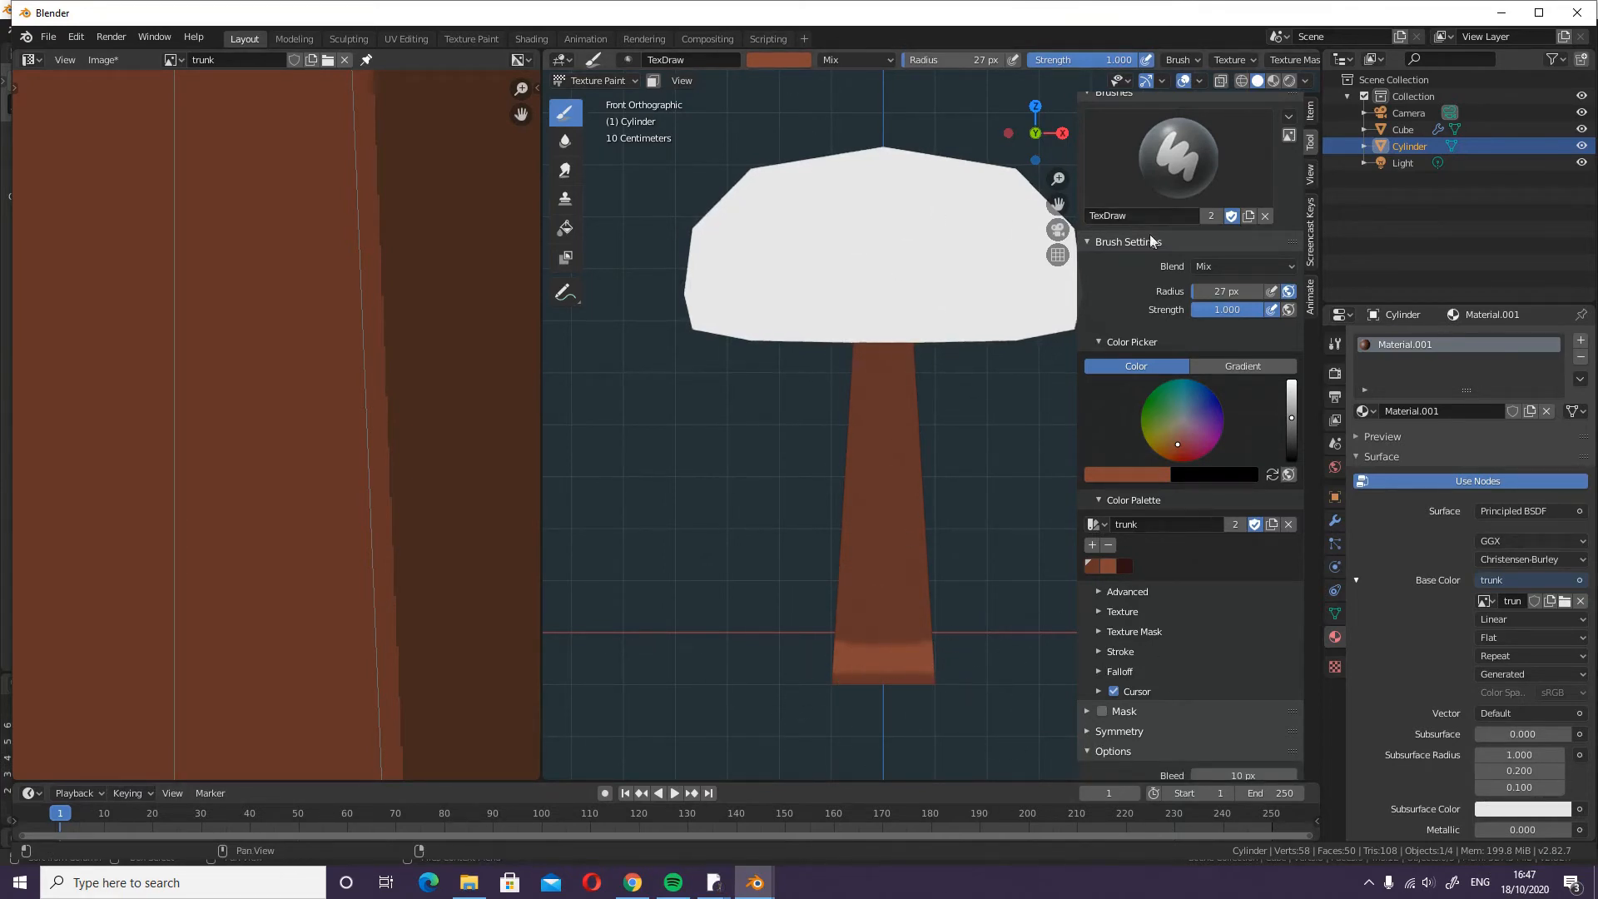
click(1156, 411)
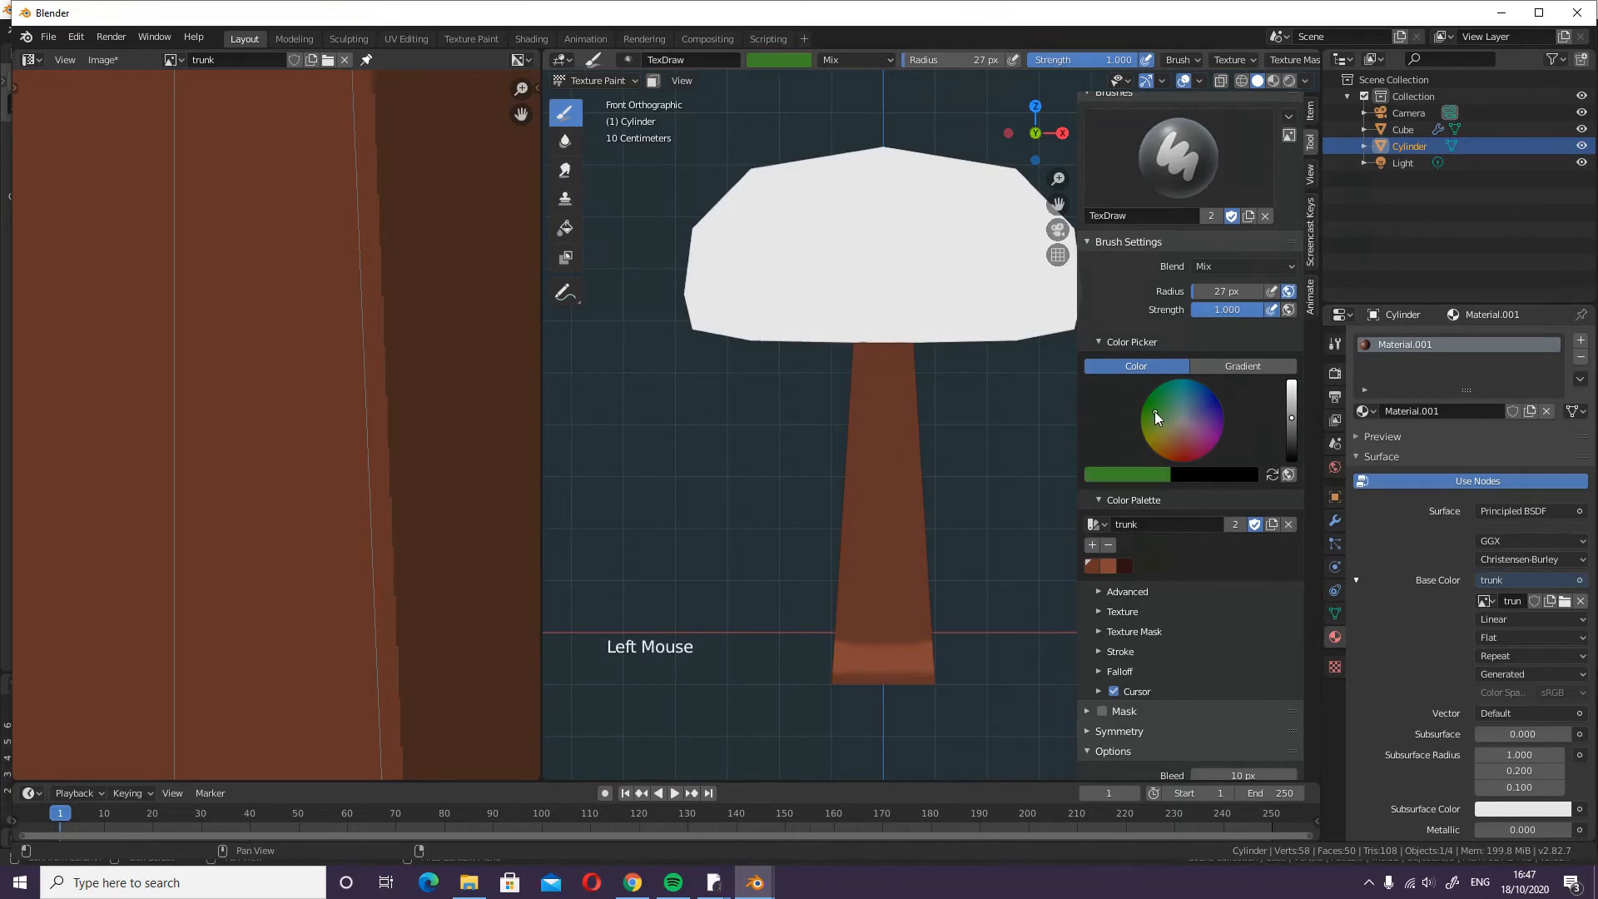
- Darken the green, enlarge the brush to a 53 px radius and paint a band across the trunk's base from the front
drag(1293, 424, 1296, 438)
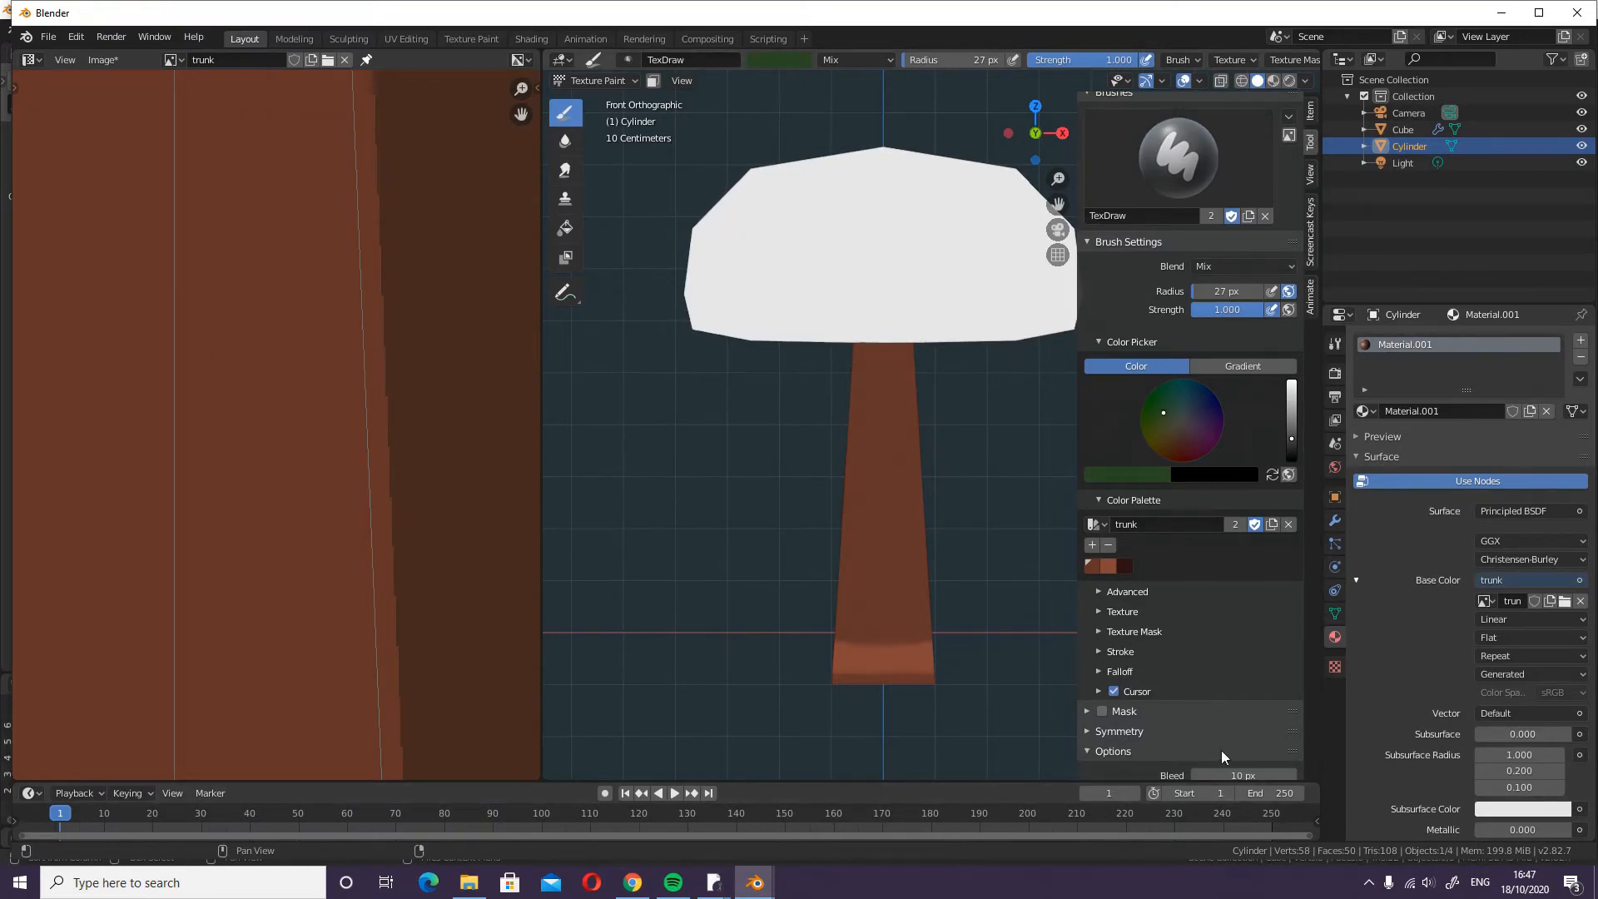
scroll(1165, 716, down, 7)
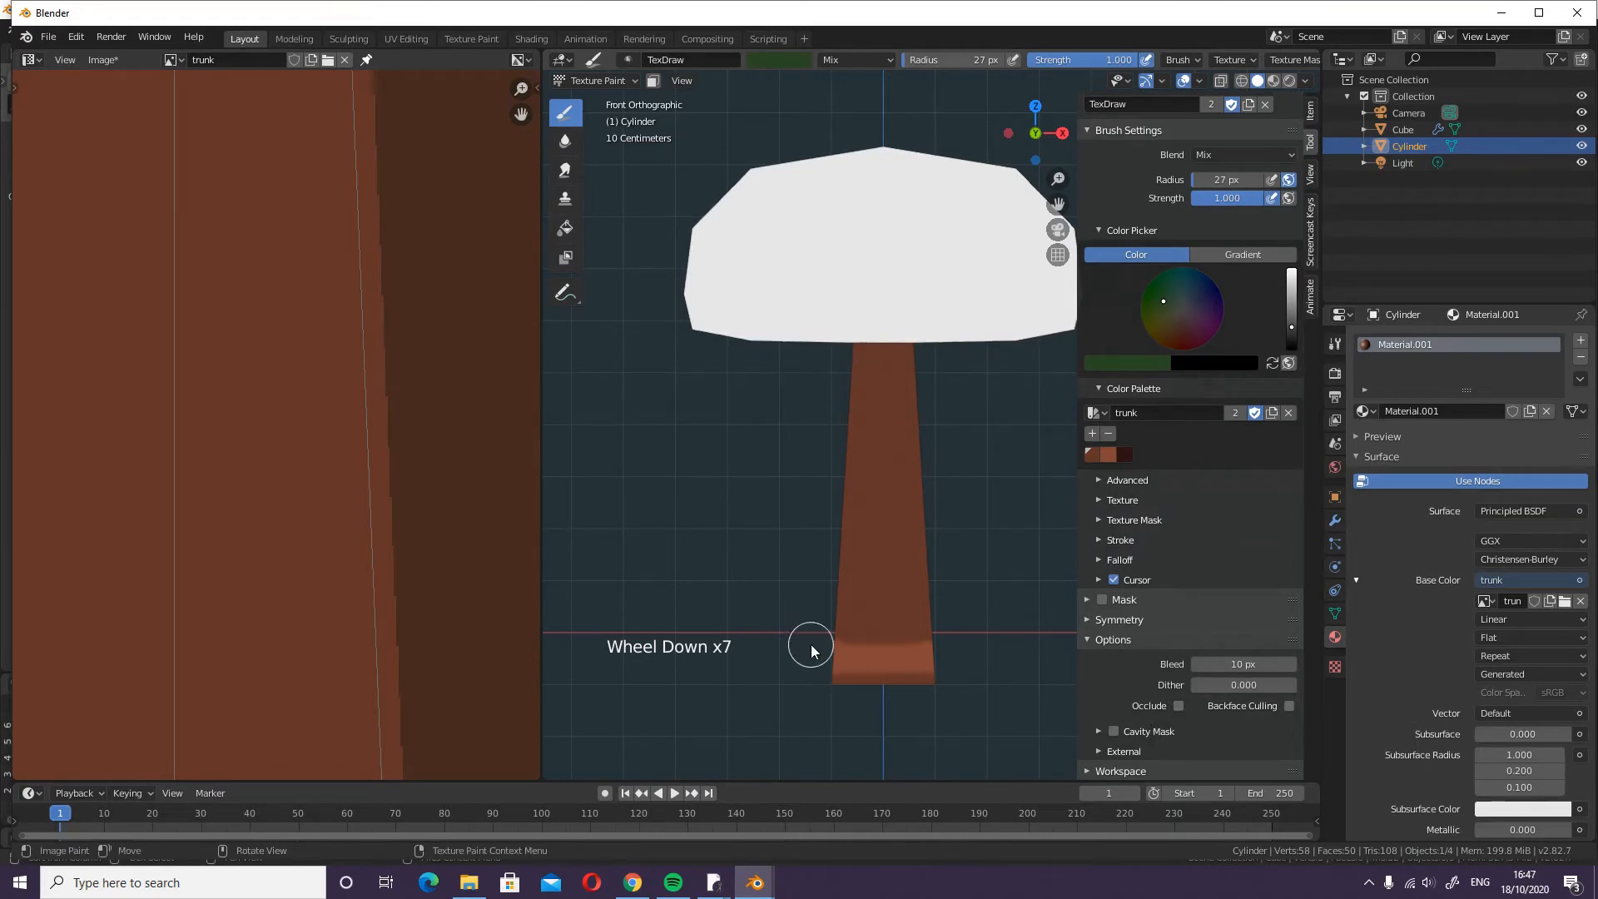
key(bracketright)
key(bracketright)
key(bracketright)
key(bracketright)
key(bracketright)
key(bracketright)
key(bracketright)
key(bracketright)
key(bracketright)
key(bracketright)
drag(775, 658, 1055, 668)
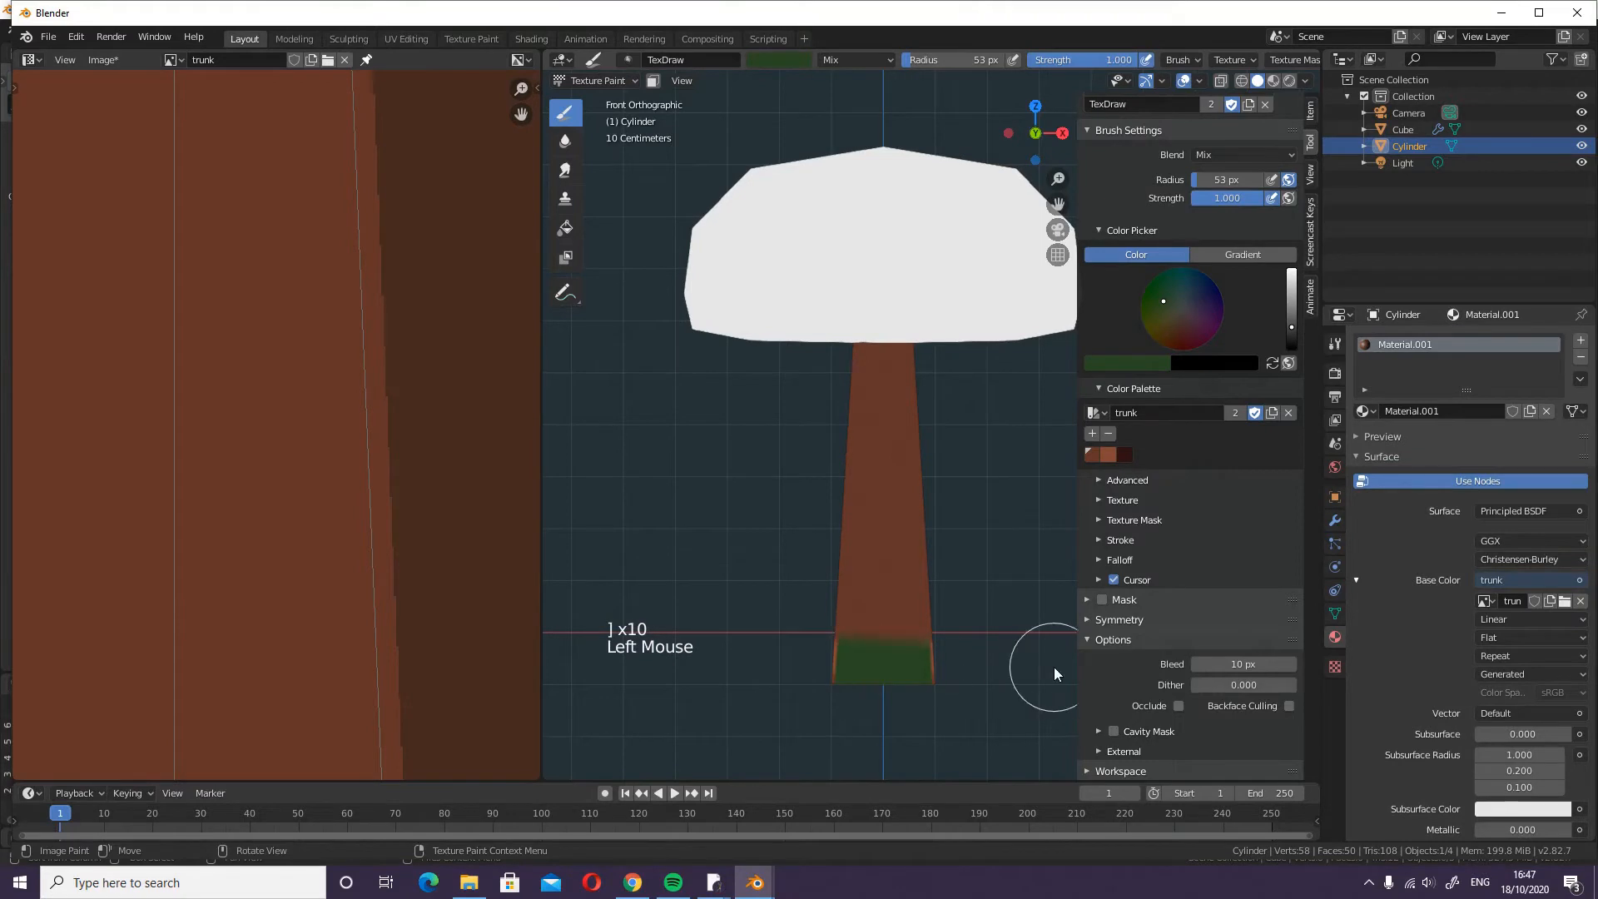
- Extend the dark green band across the trunk's base from the right side, return to the front view and dismiss the disk space notification
key(KP_3)
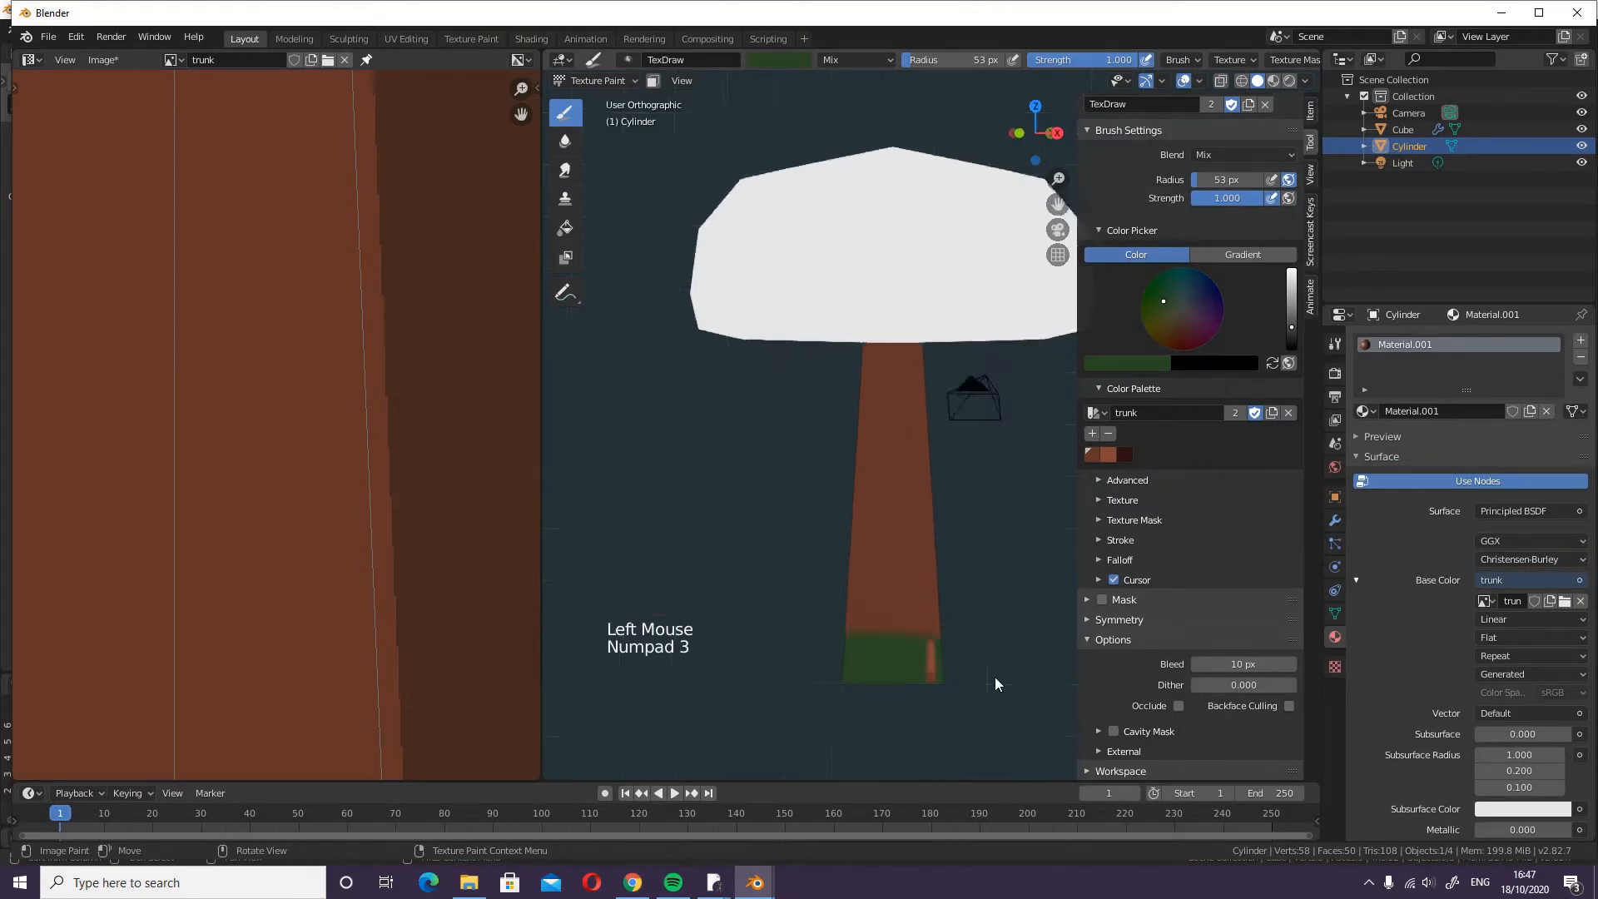
drag(1040, 648, 827, 673)
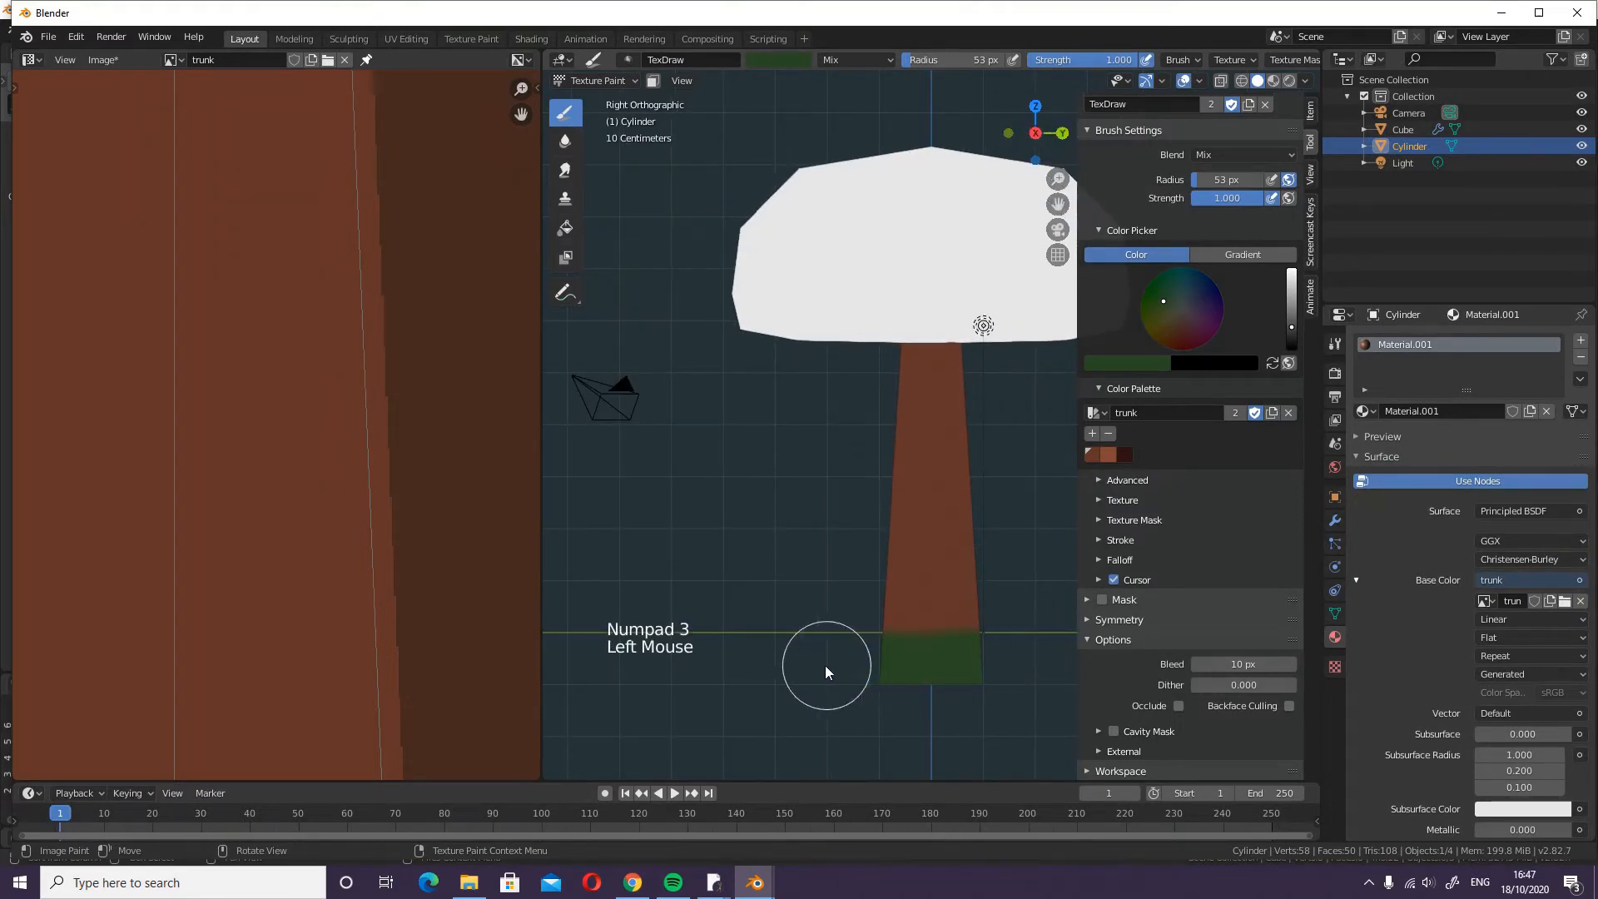
key(KP_1)
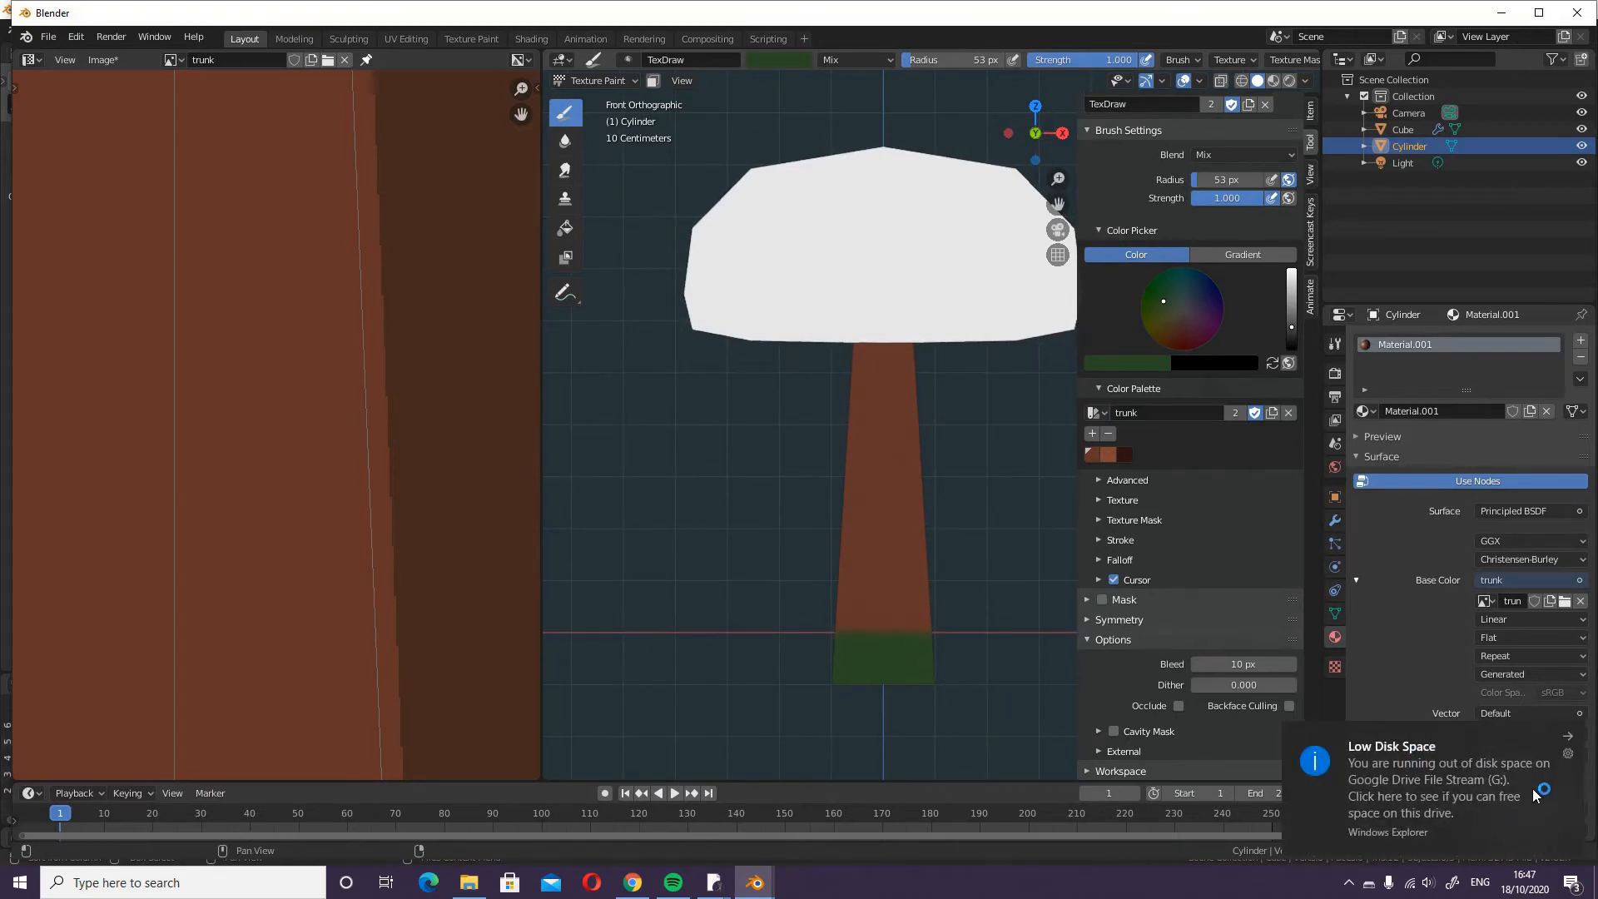
click(1569, 738)
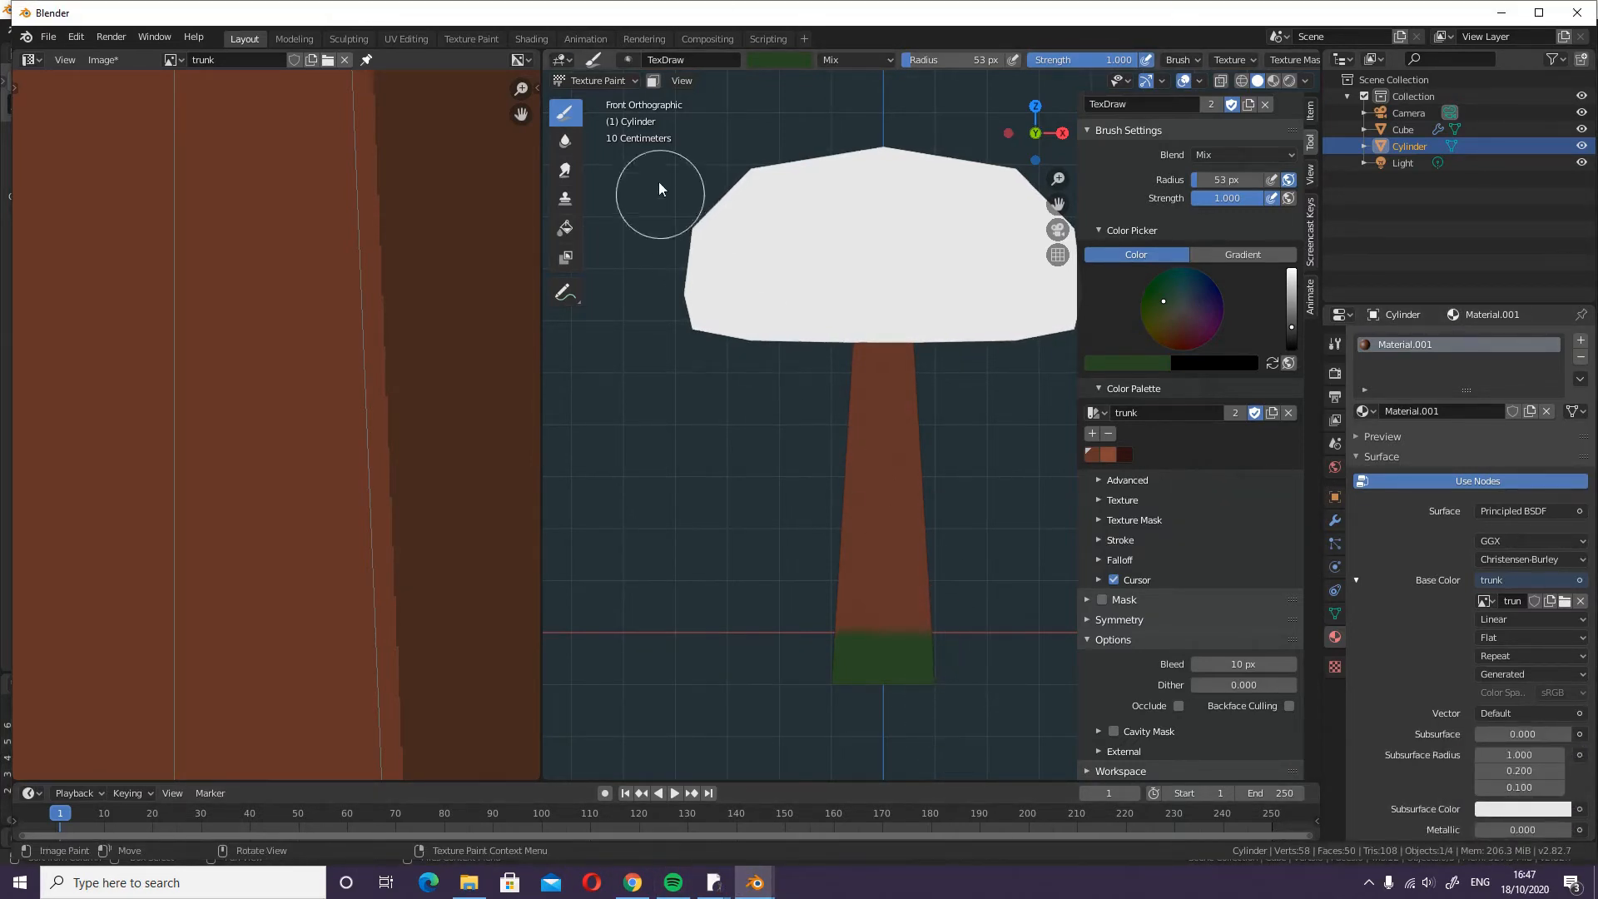
- Enable face selection masking and add one loop cut around the lower trunk in Edit Mode at factor 0.459, returning to Texture Paint
click(656, 79)
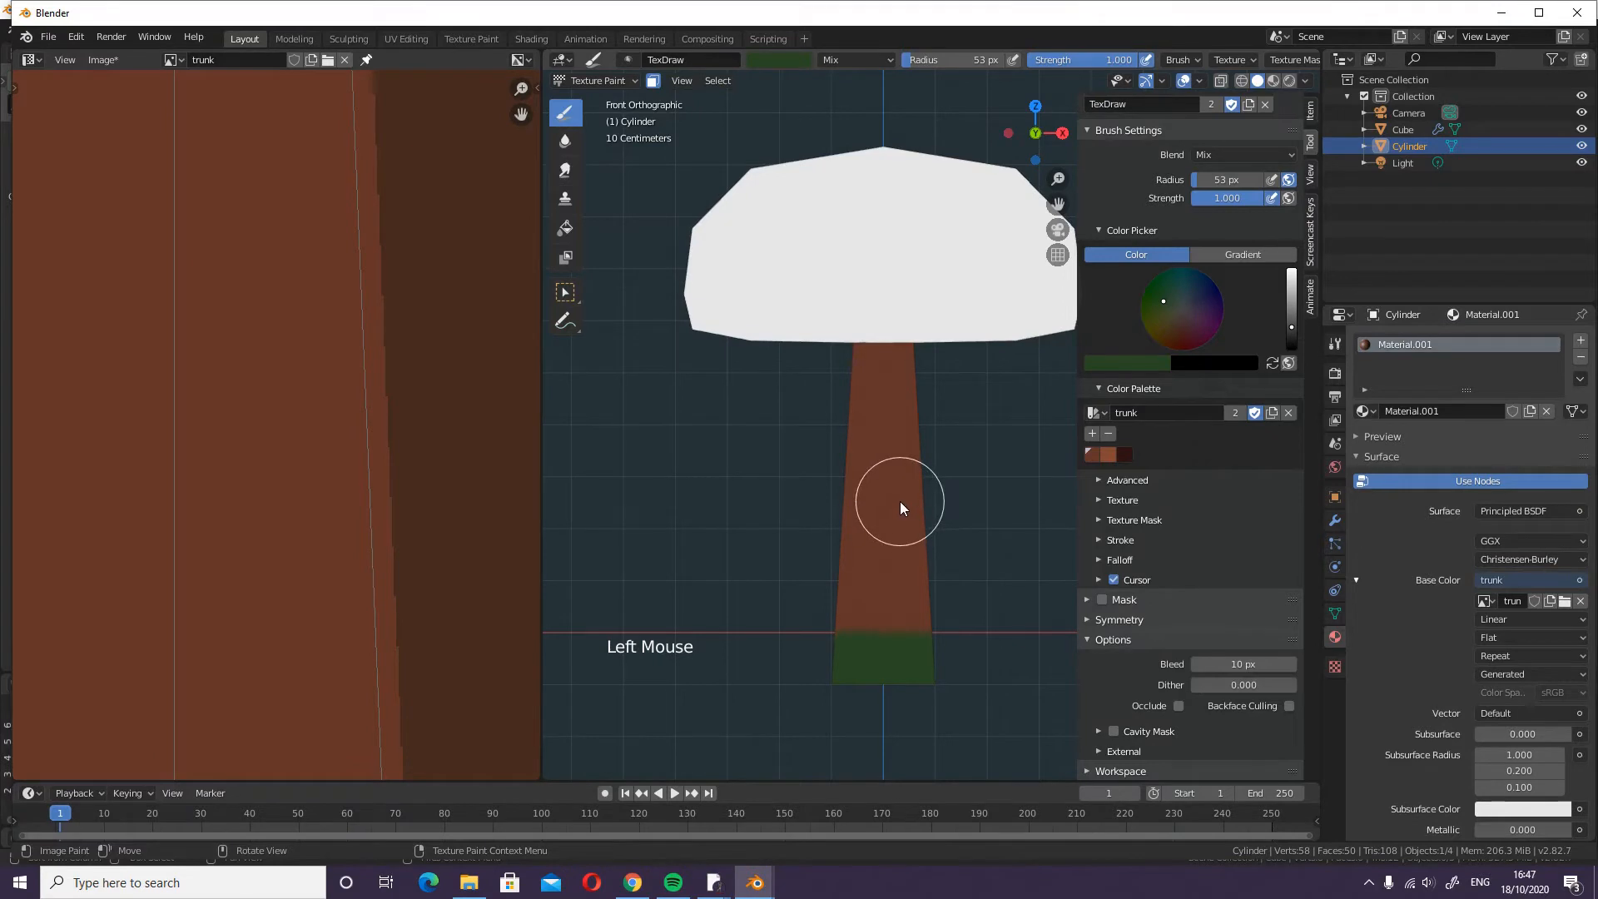
click(598, 80)
click(616, 122)
key(ctrl+r)
click(891, 614)
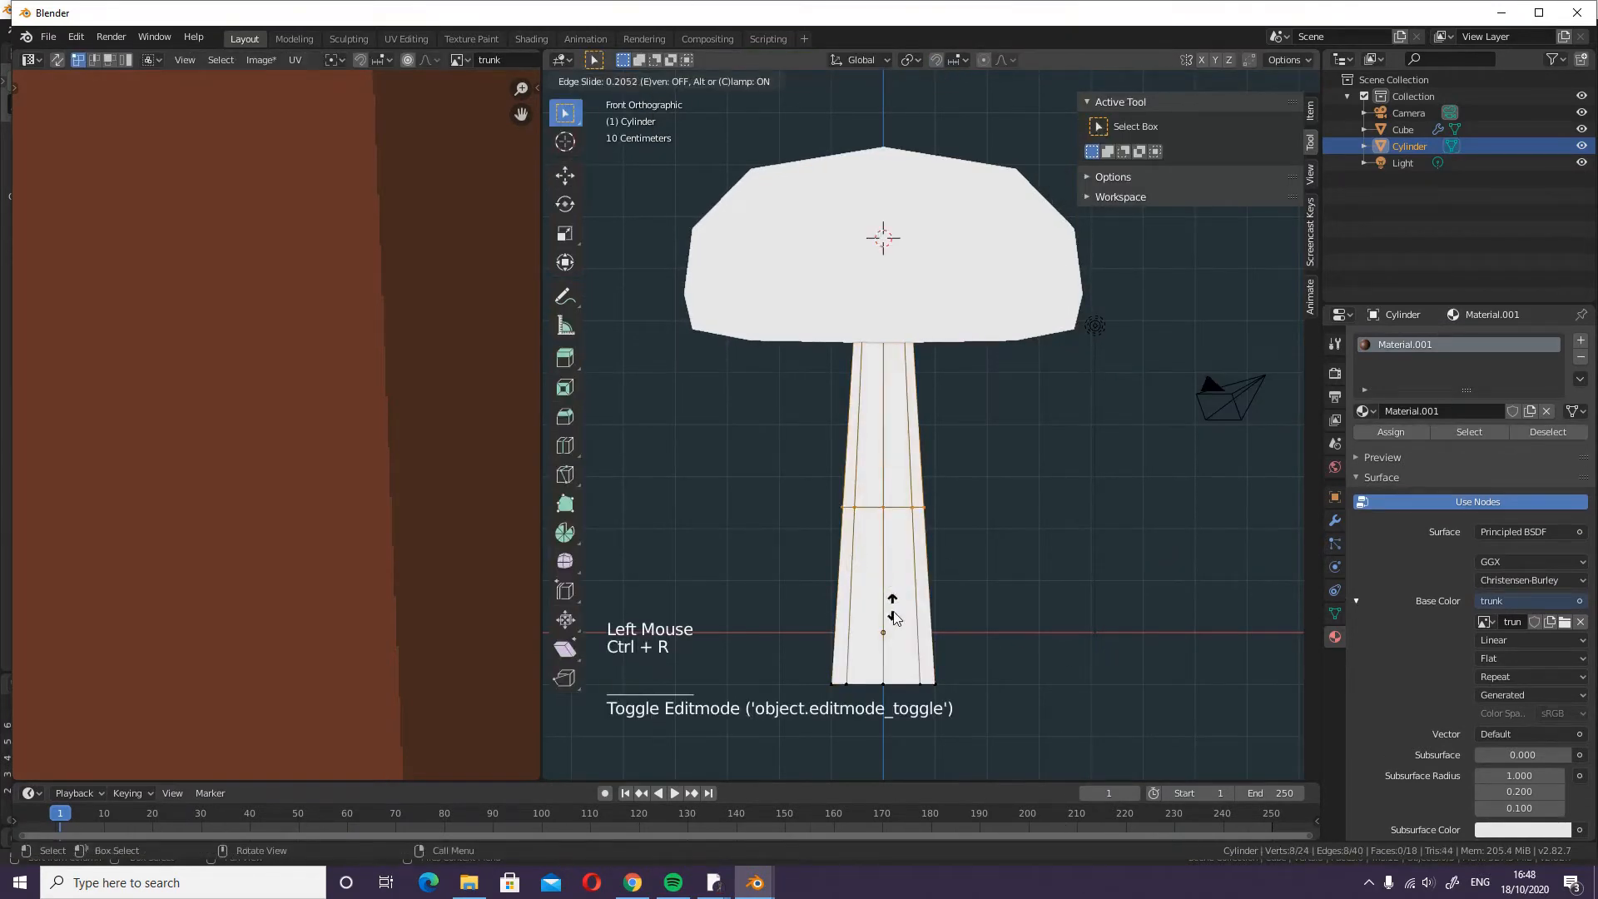
click(897, 663)
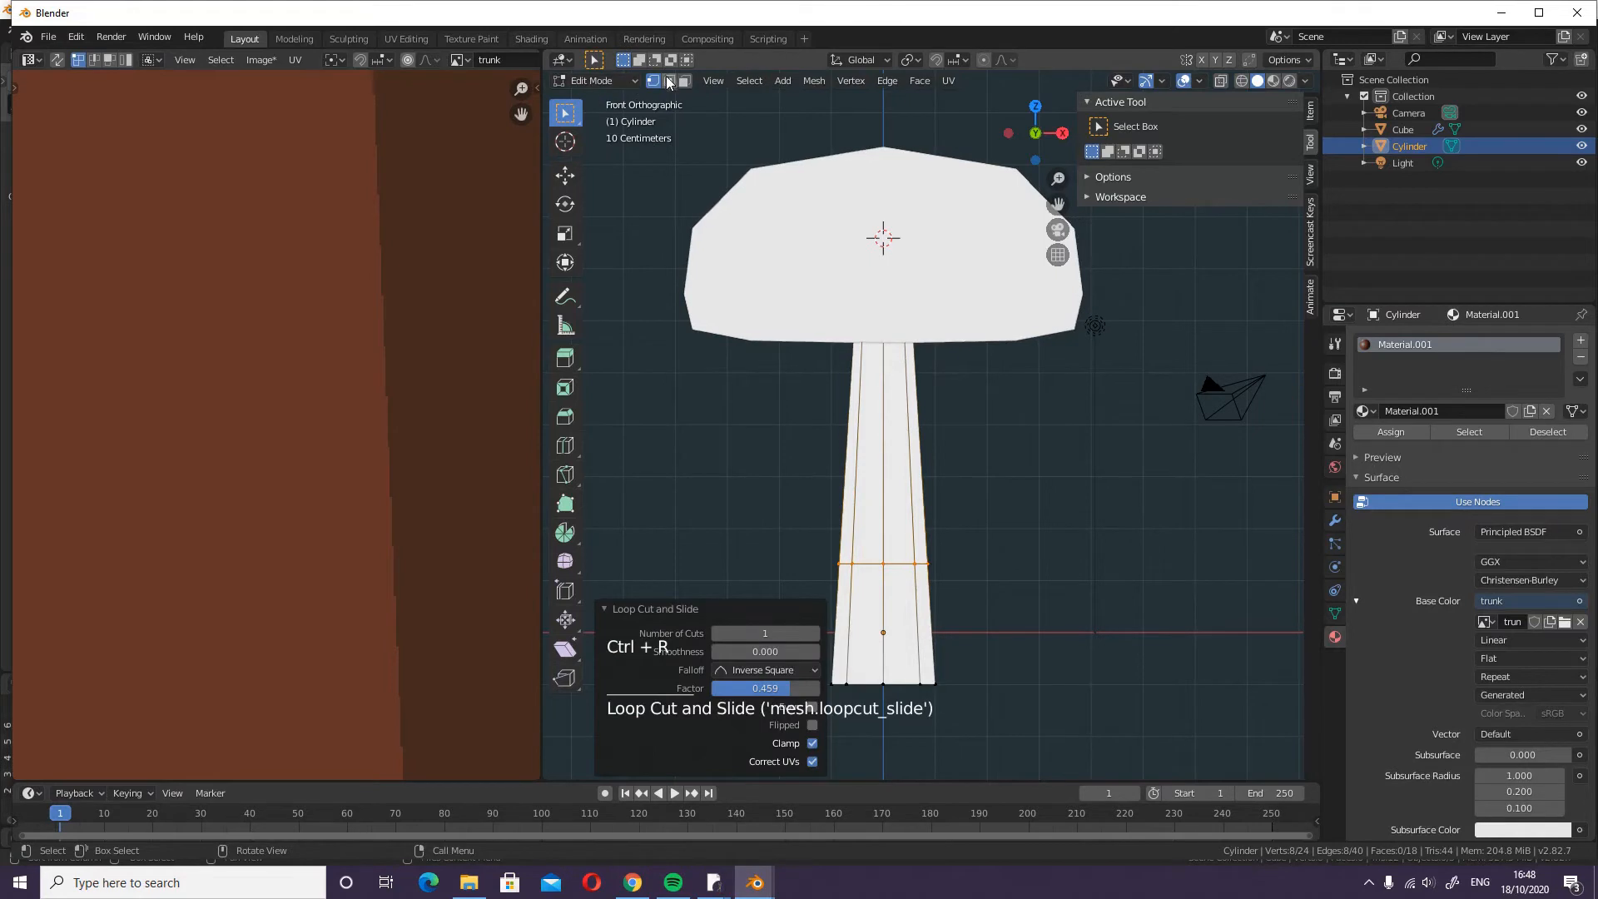
click(621, 80)
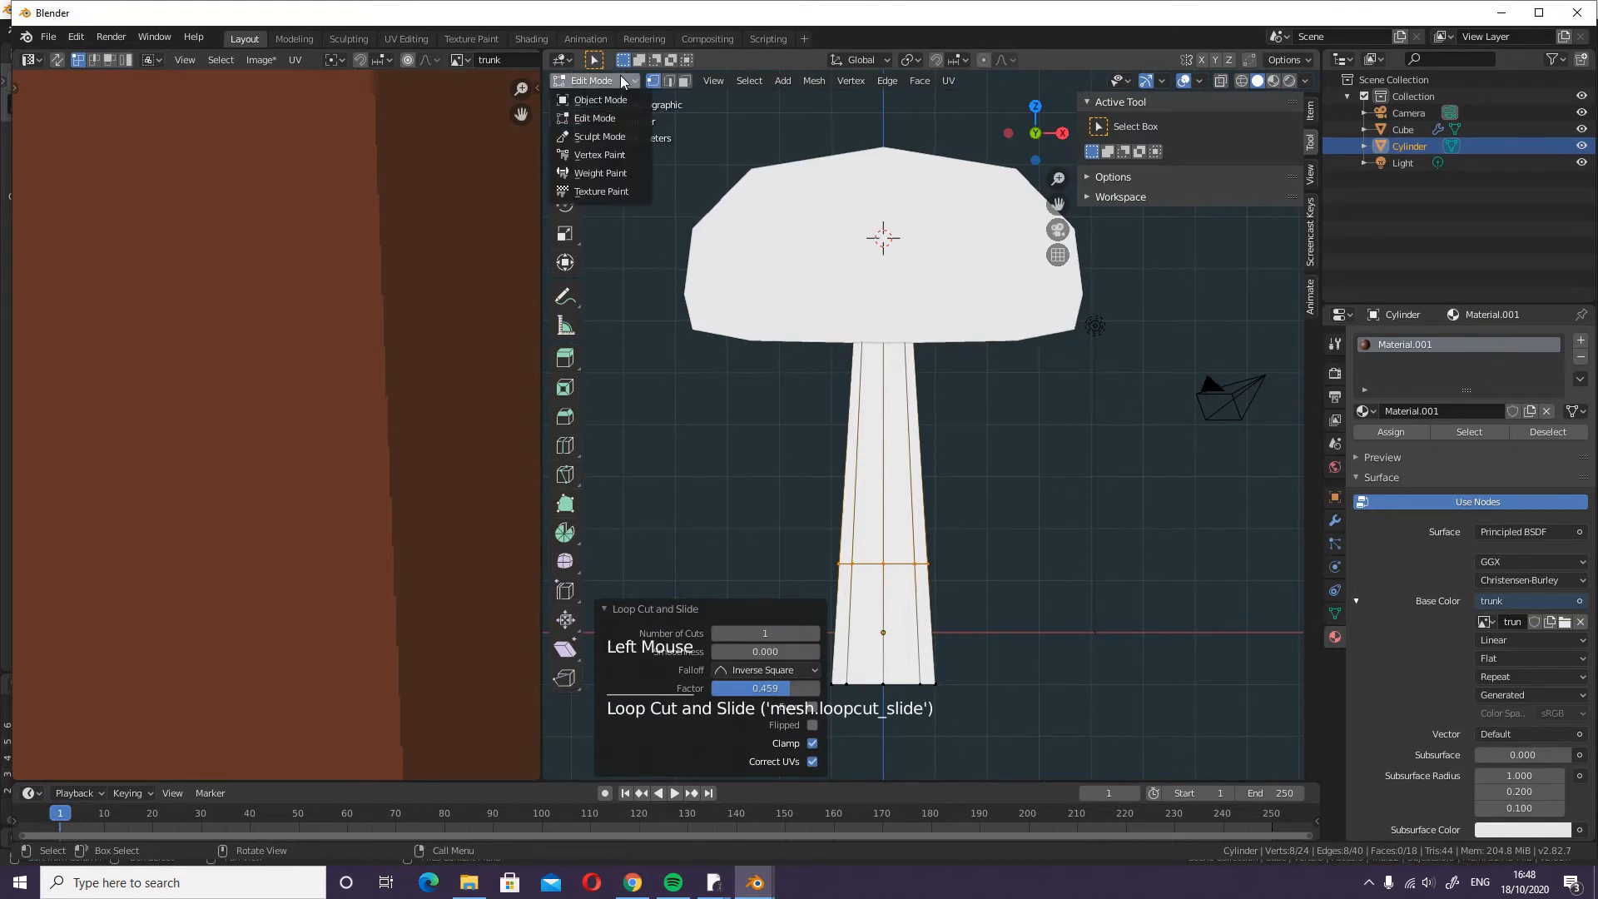
click(604, 191)
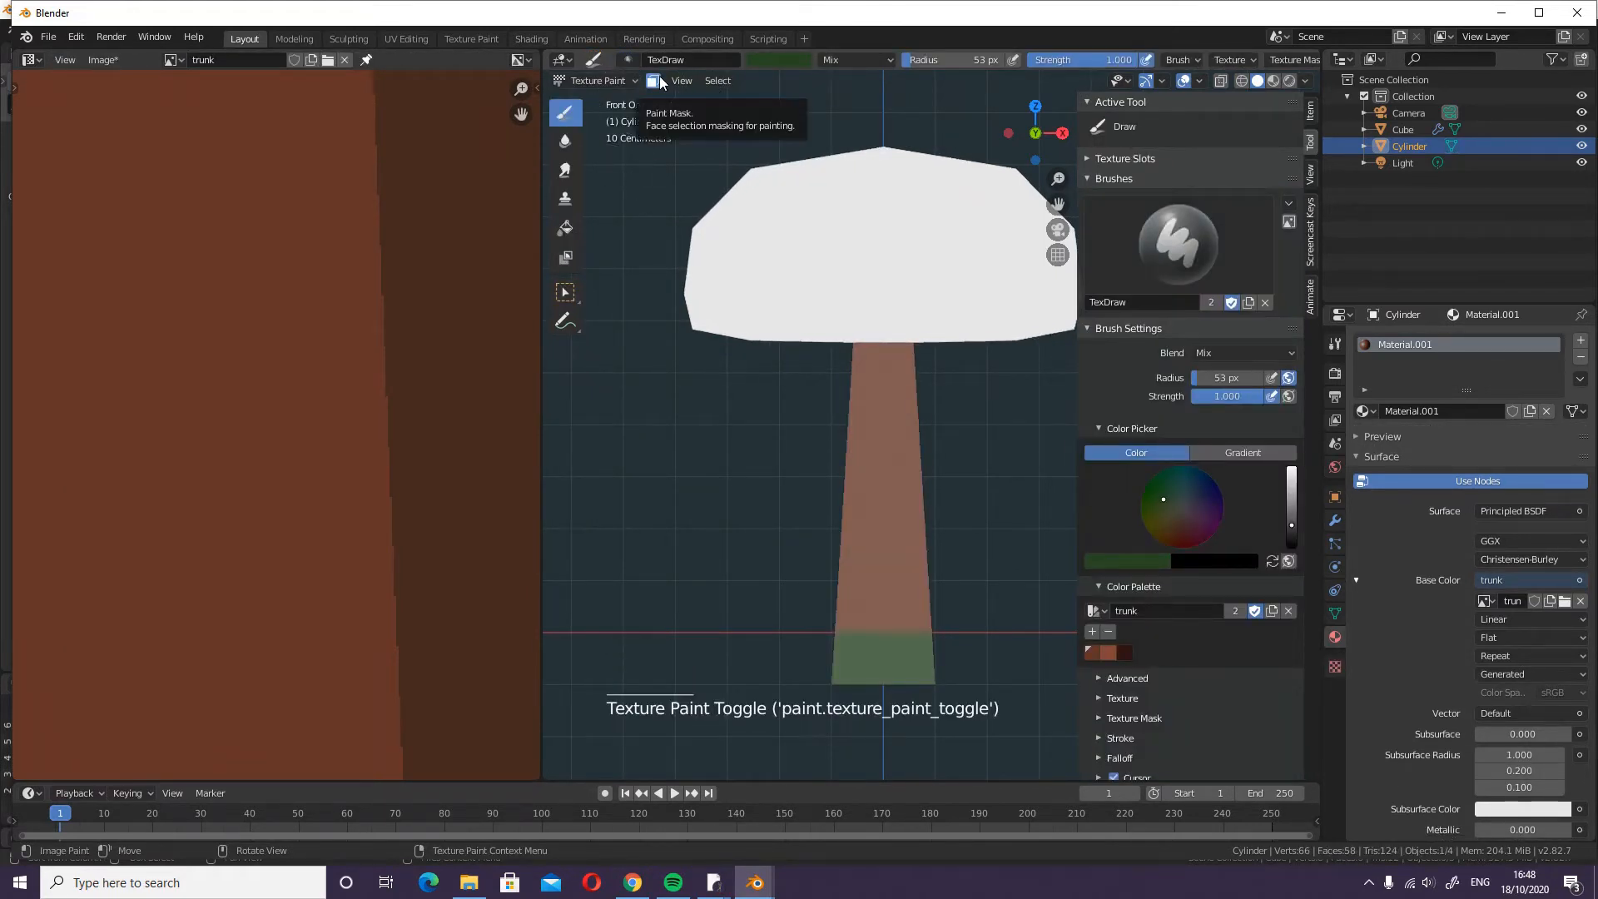
- Try to select the ring of faces around the trunk's base by loop selection for the paint mask
key(alt)
alt+click(852, 628)
alt+click(908, 626)
alt+click(911, 629)
alt+shift+click(854, 639)
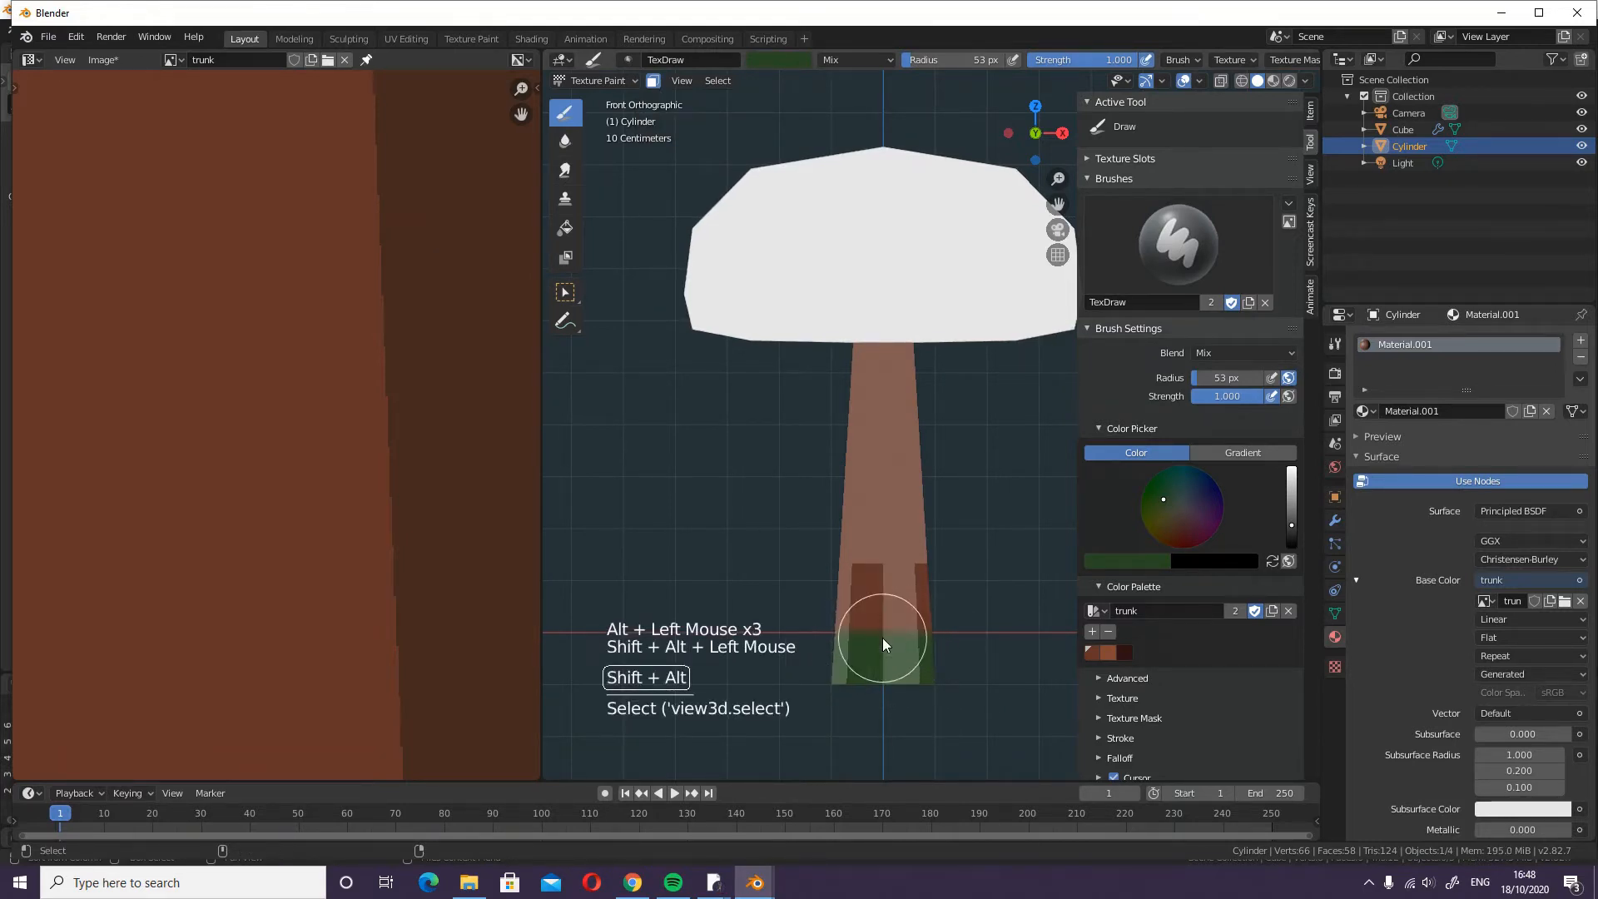
alt+shift+click(900, 632)
alt+shift+click(846, 643)
middle_drag(822, 659, 1029, 674)
alt+shift+click(938, 654)
alt+shift+click(898, 661)
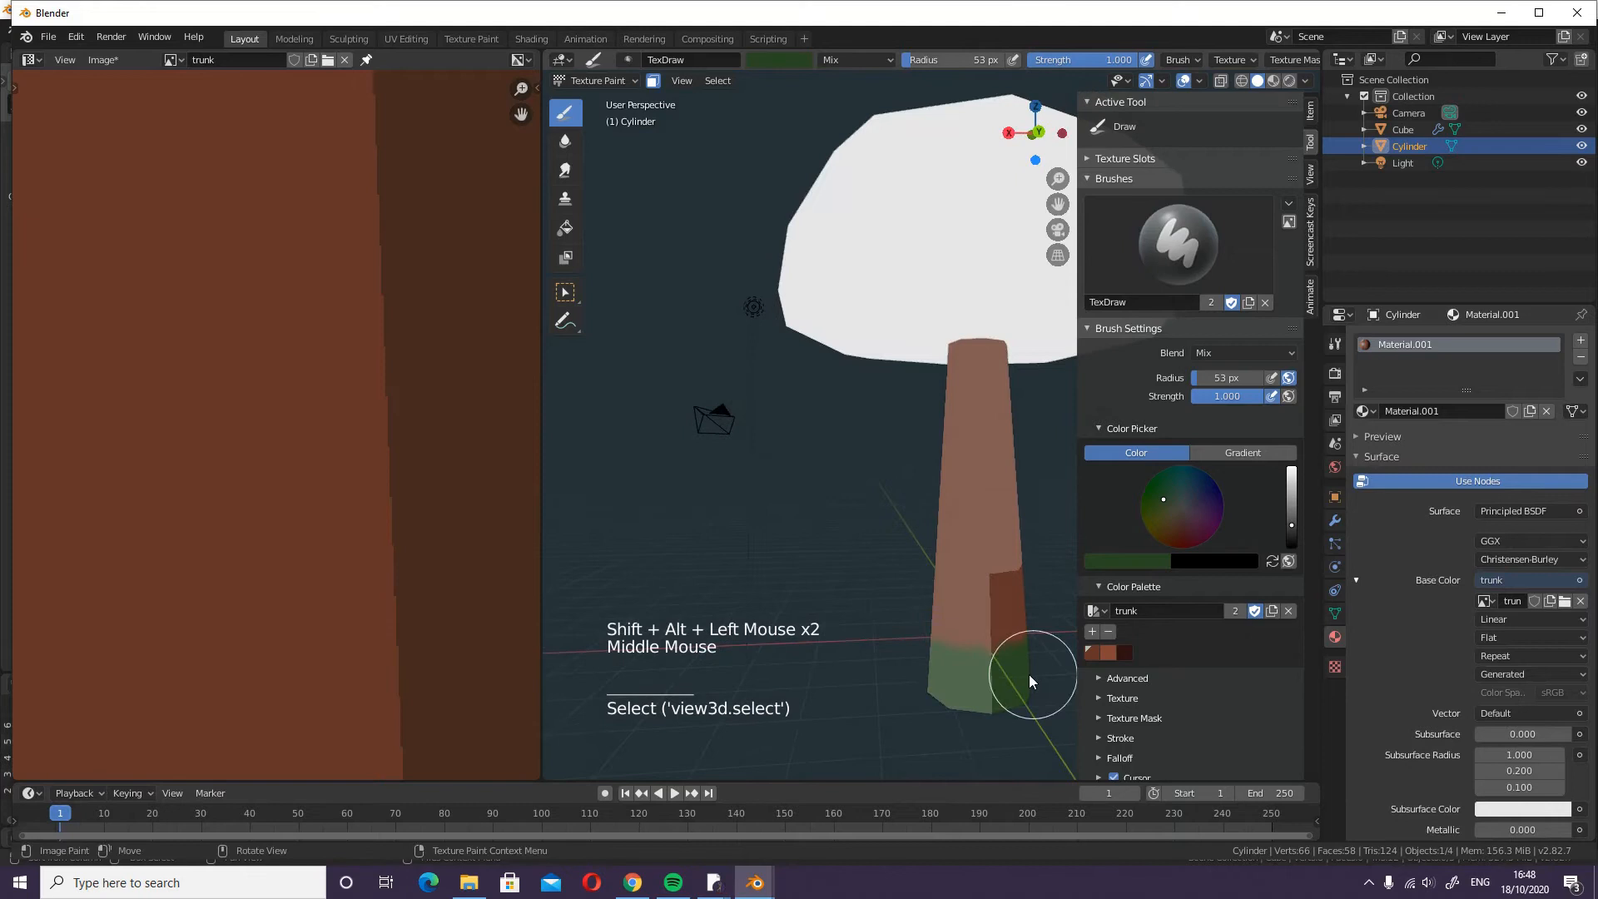
alt+shift+click(940, 657)
alt+shift+click(965, 656)
alt+shift+click(999, 650)
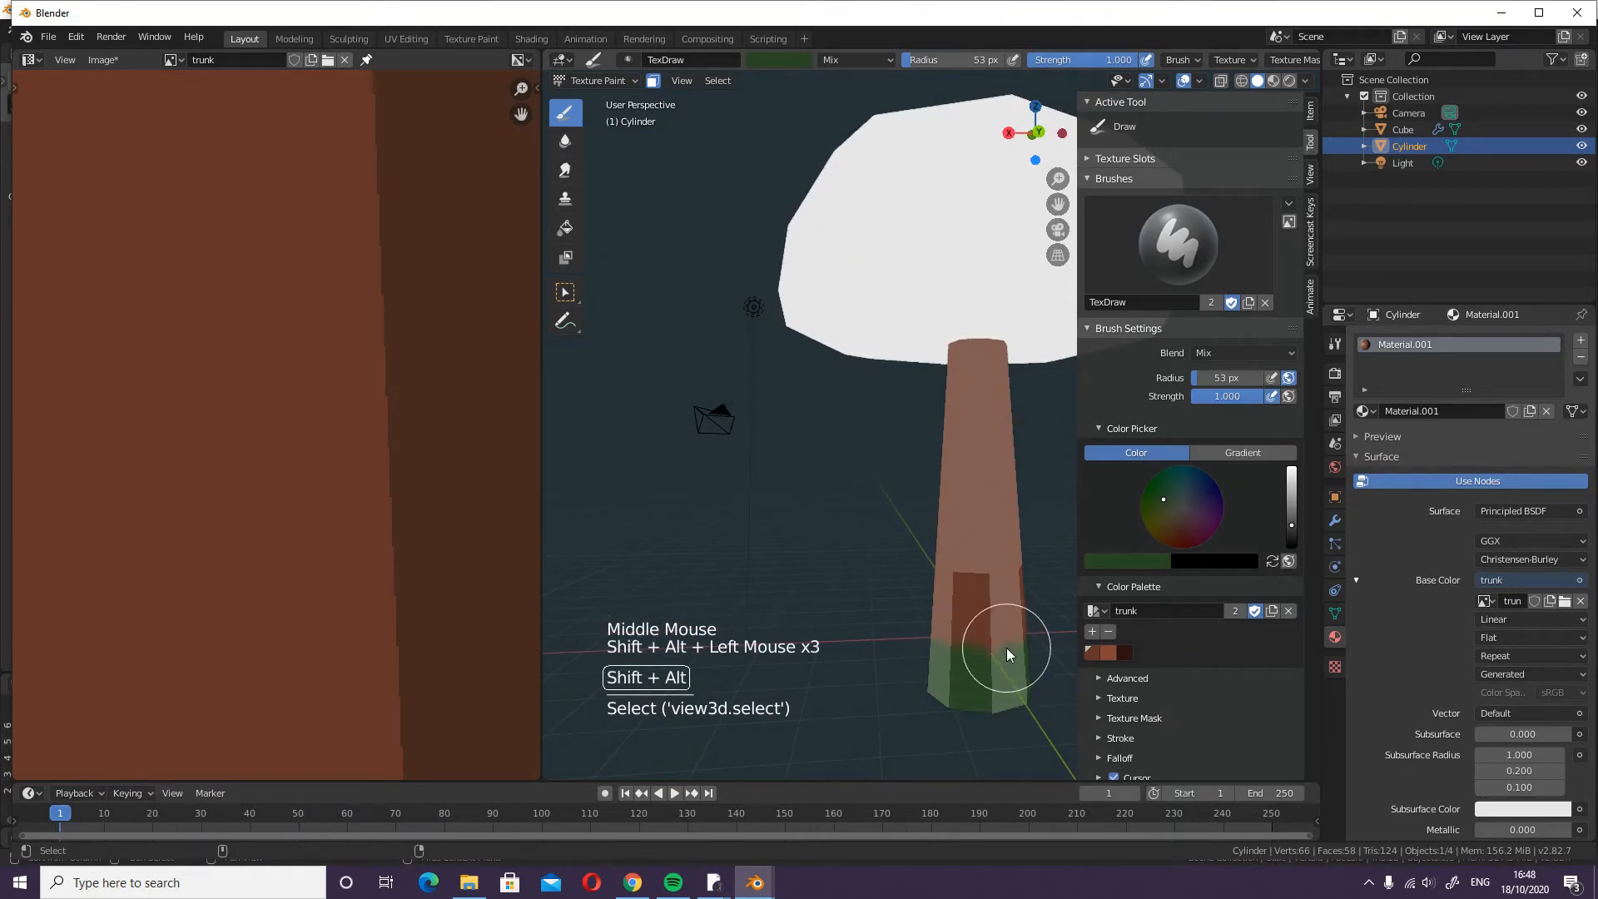
- Circle-select all the faces below the trunk's new loop cut for the paint mask and return to the front view
key(c)
shift+drag(901, 692, 1021, 685)
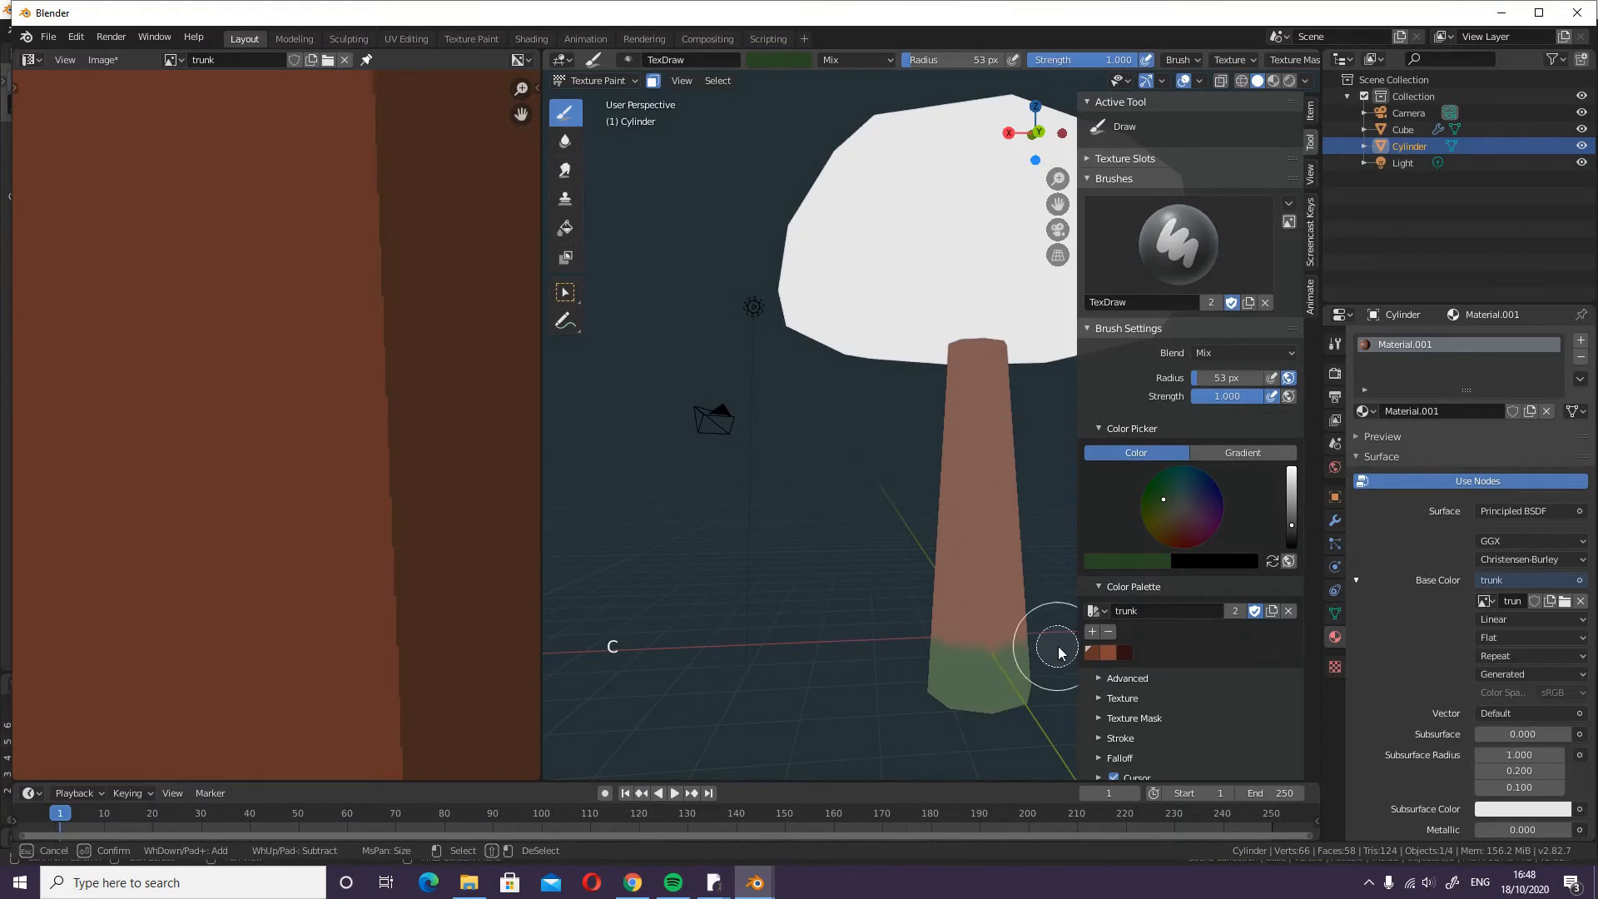
drag(1017, 653, 884, 658)
middle_drag(780, 657, 748, 627)
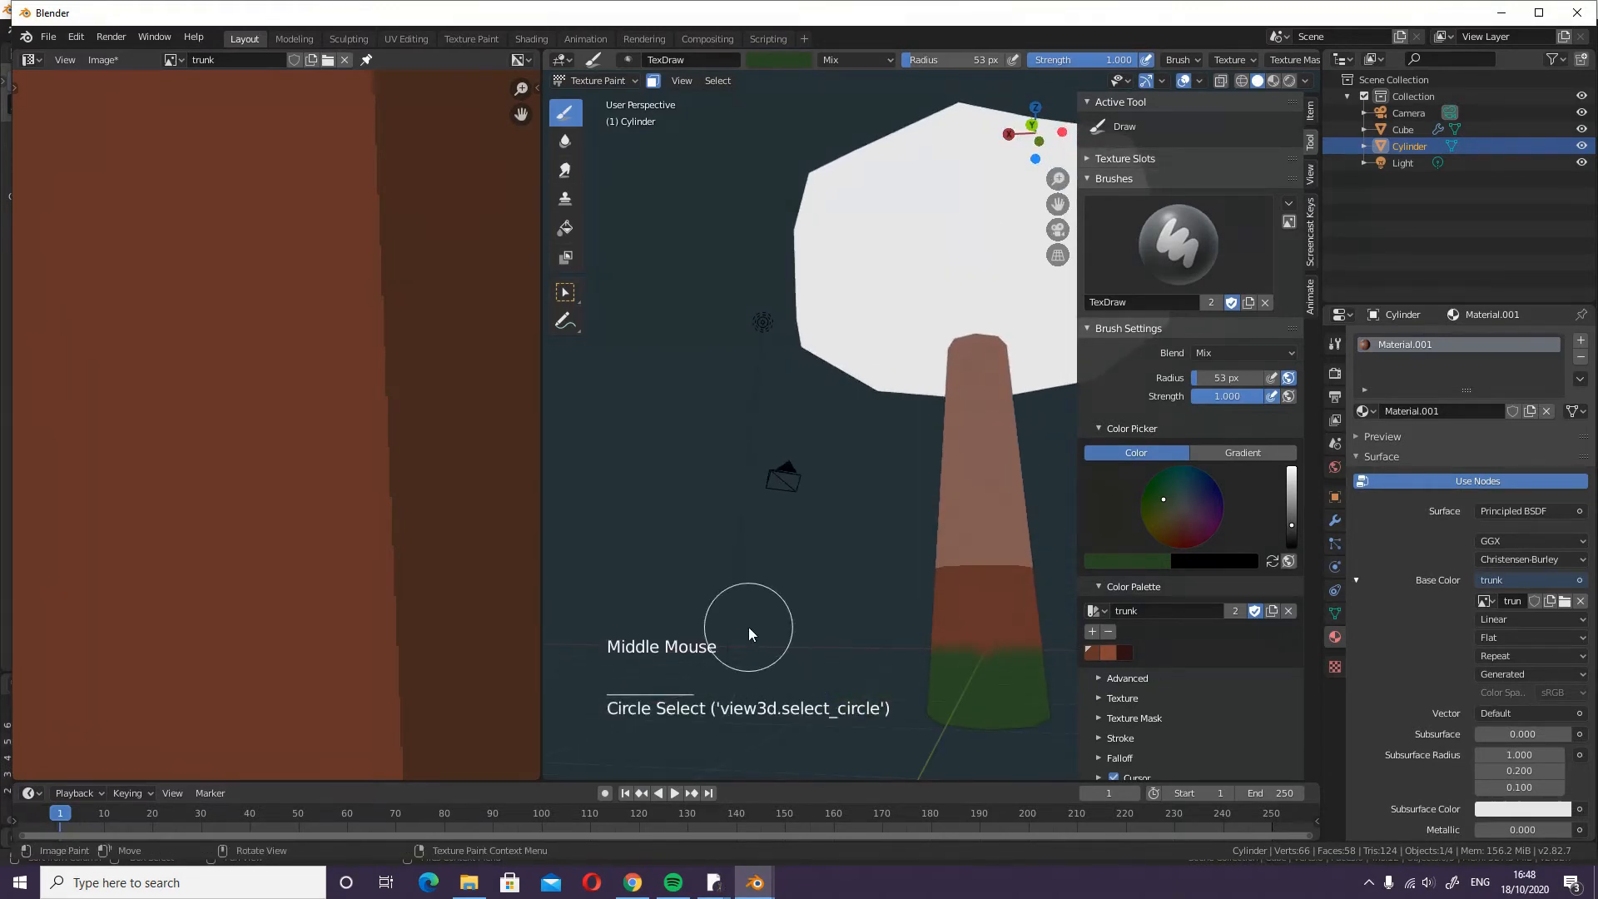
key(KP_1)
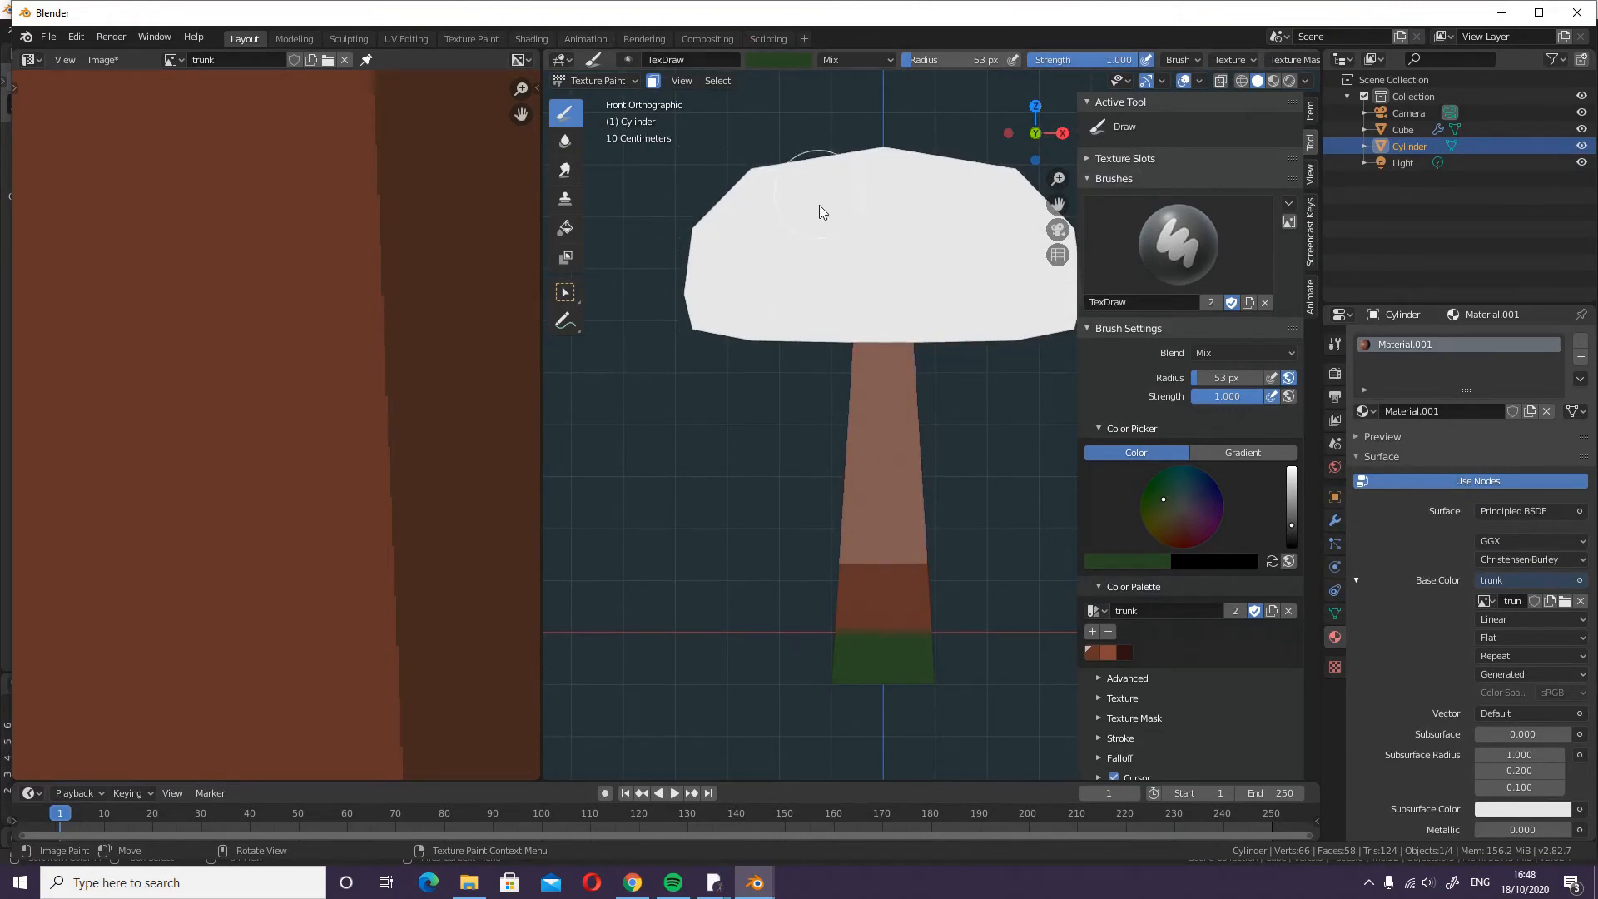
- Paint the masked lower trunk faces dark green from the front and right side, covering the remaining brown gaps
mouse_move(963, 553)
mouse_down()
mouse_move(737, 546)
mouse_move(889, 639)
mouse_move(1089, 580)
mouse_move(555, 627)
mouse_up()
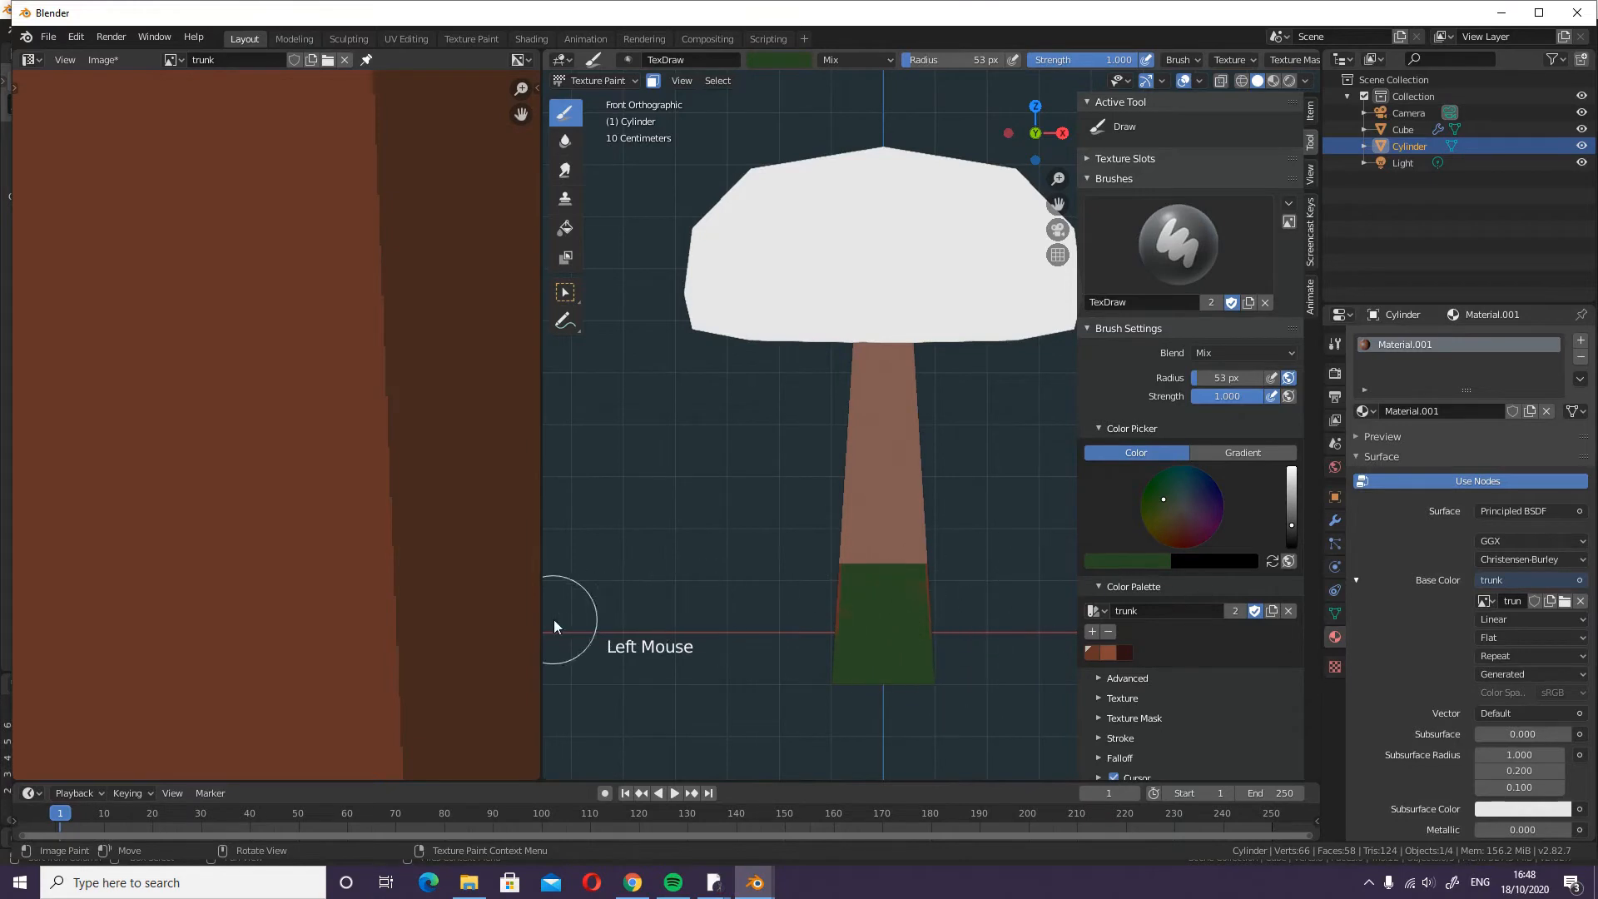
key(KP_3)
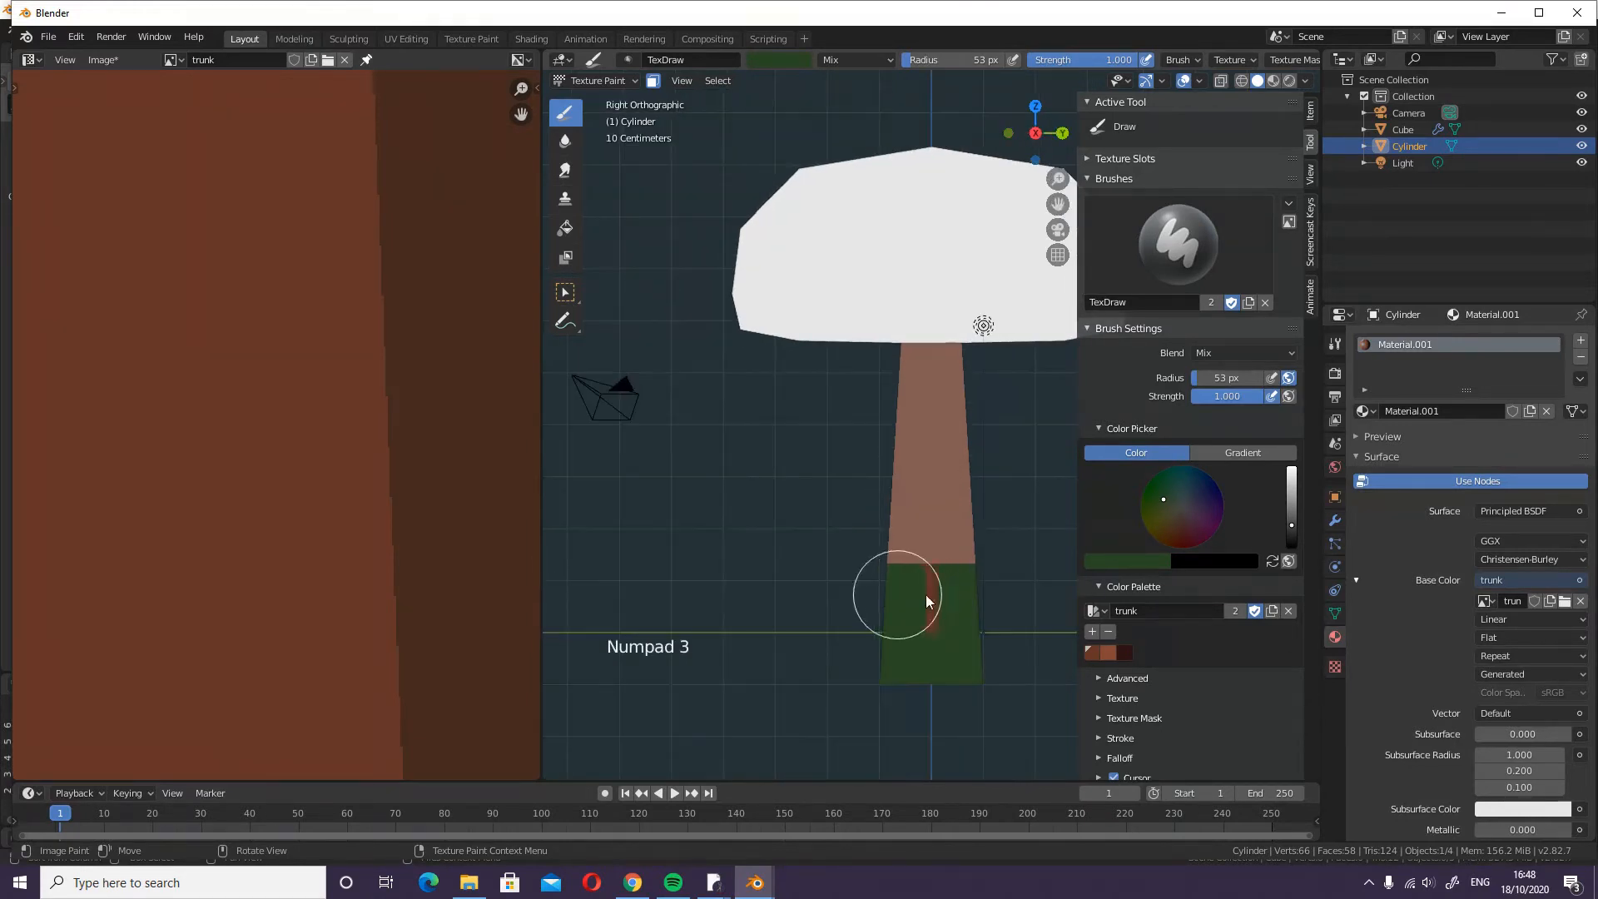
click(916, 591)
middle_drag(768, 626, 985, 601)
key(KP_1)
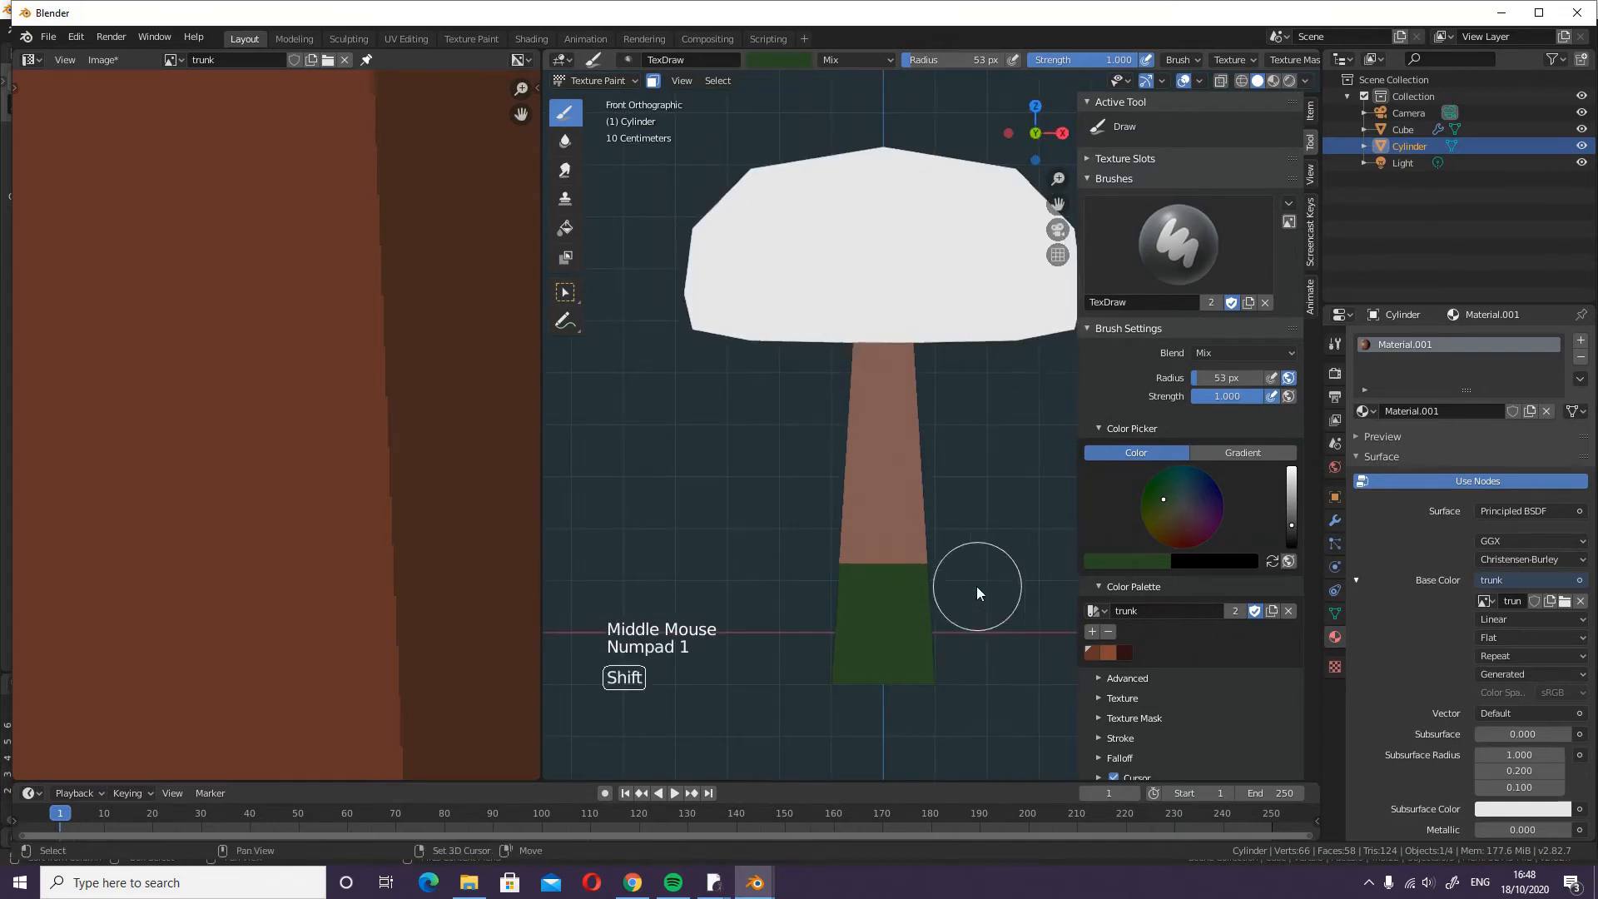
shift+middle_drag(962, 573, 881, 585)
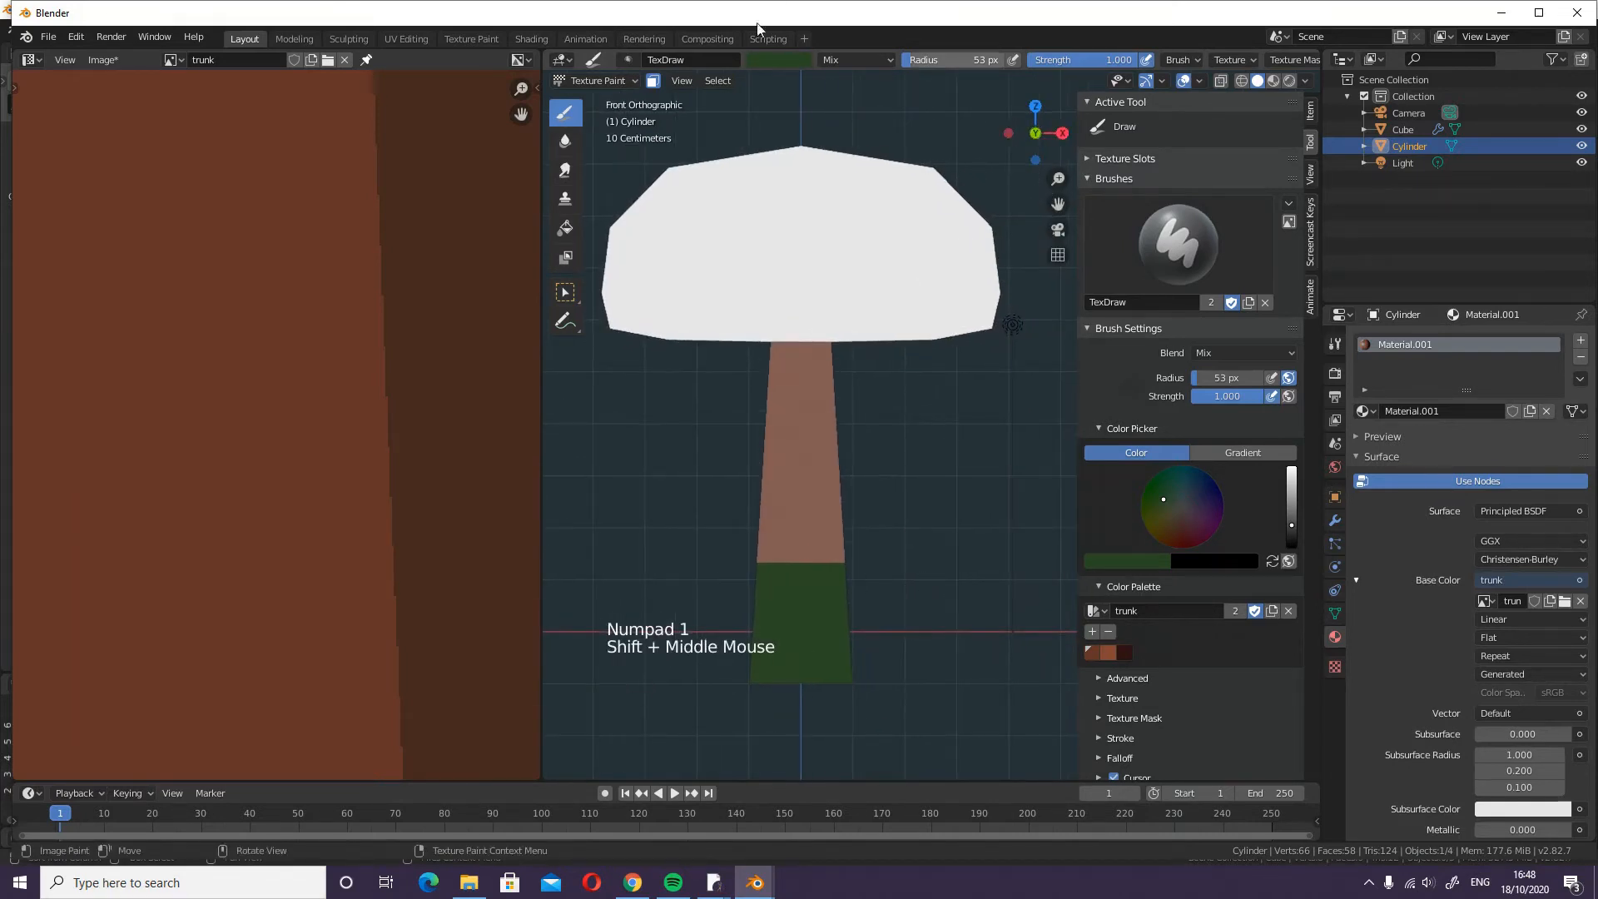
- Turn off face masking, set a 78 px brush radius and paint a slightly less saturated green across the lower trunk from the front
click(653, 80)
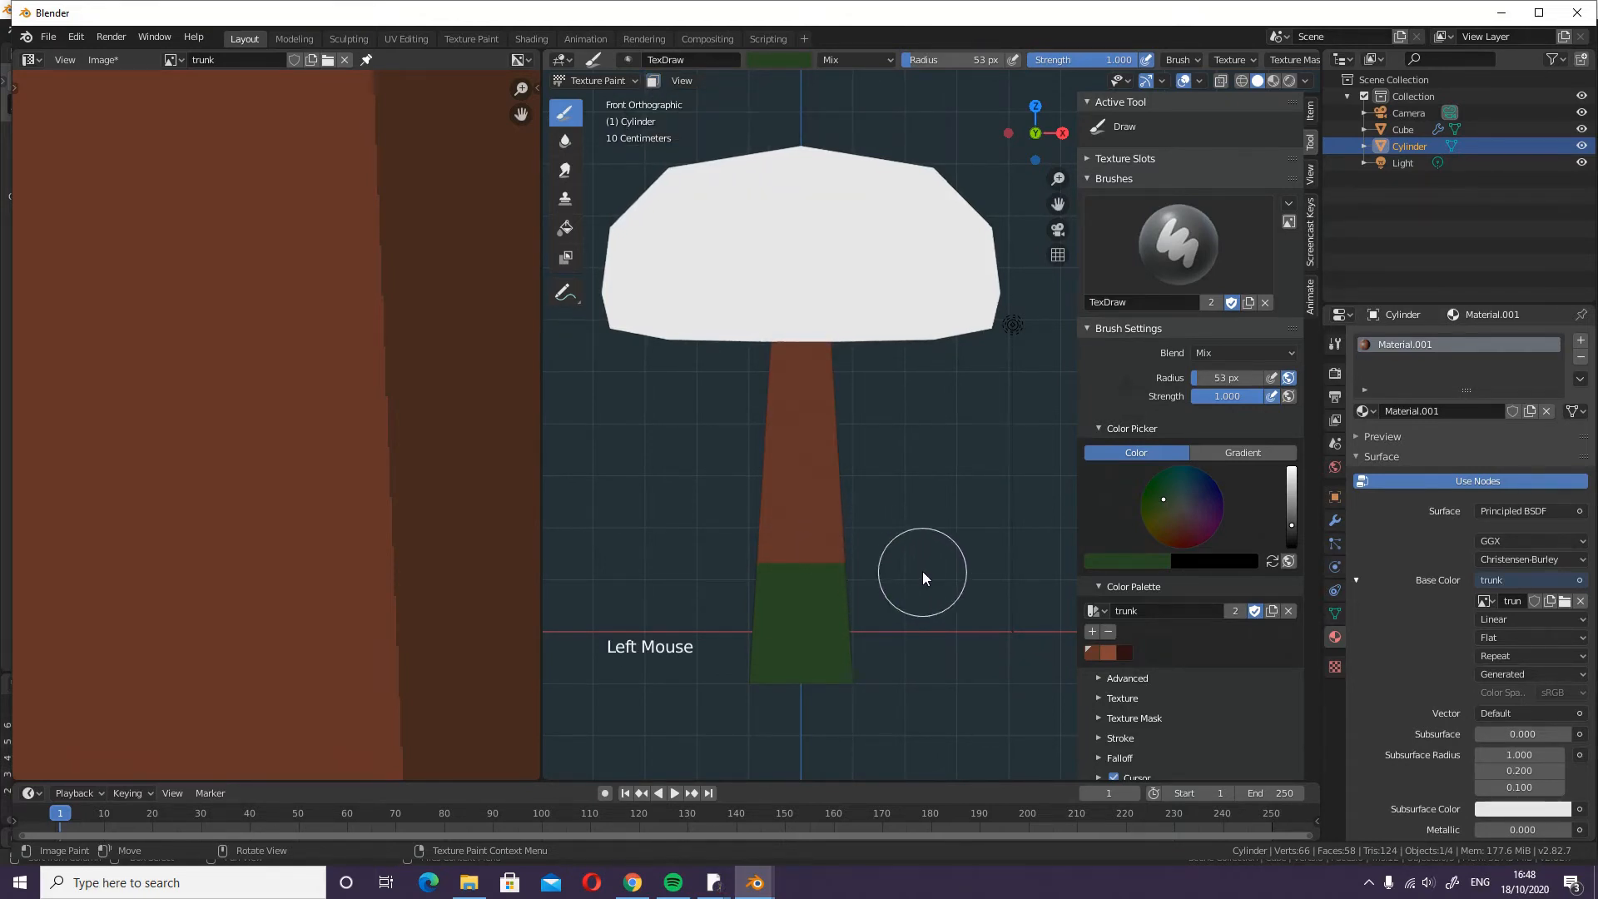
key(bracketright)
key(bracketright)
key(bracketright)
key(bracketright)
key(bracketright)
key(bracketright)
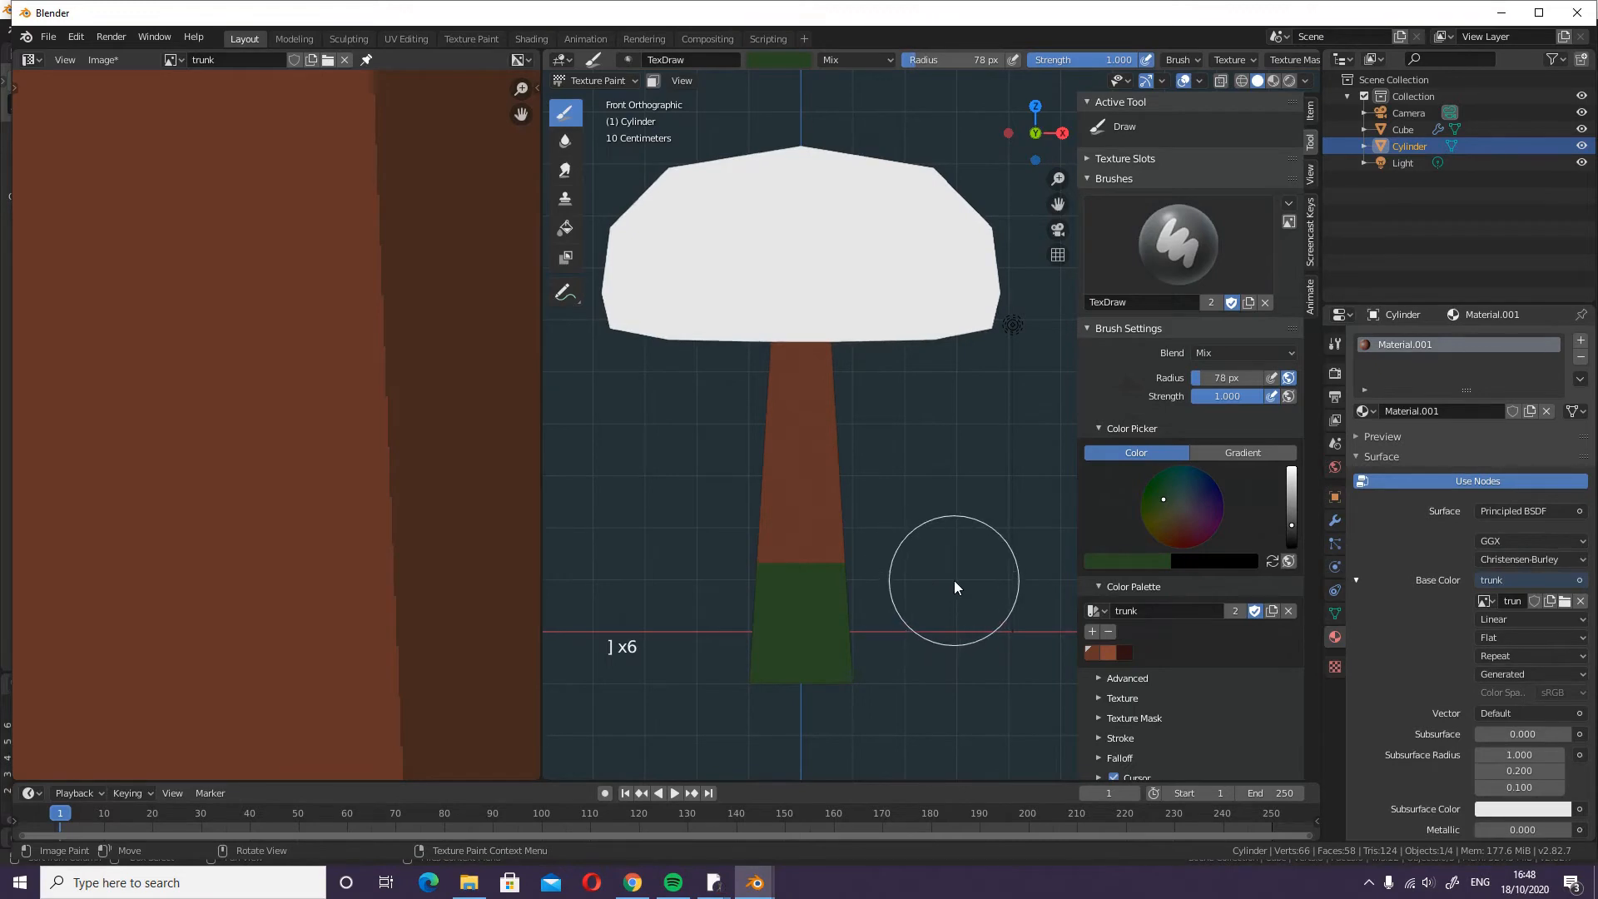
click(1166, 499)
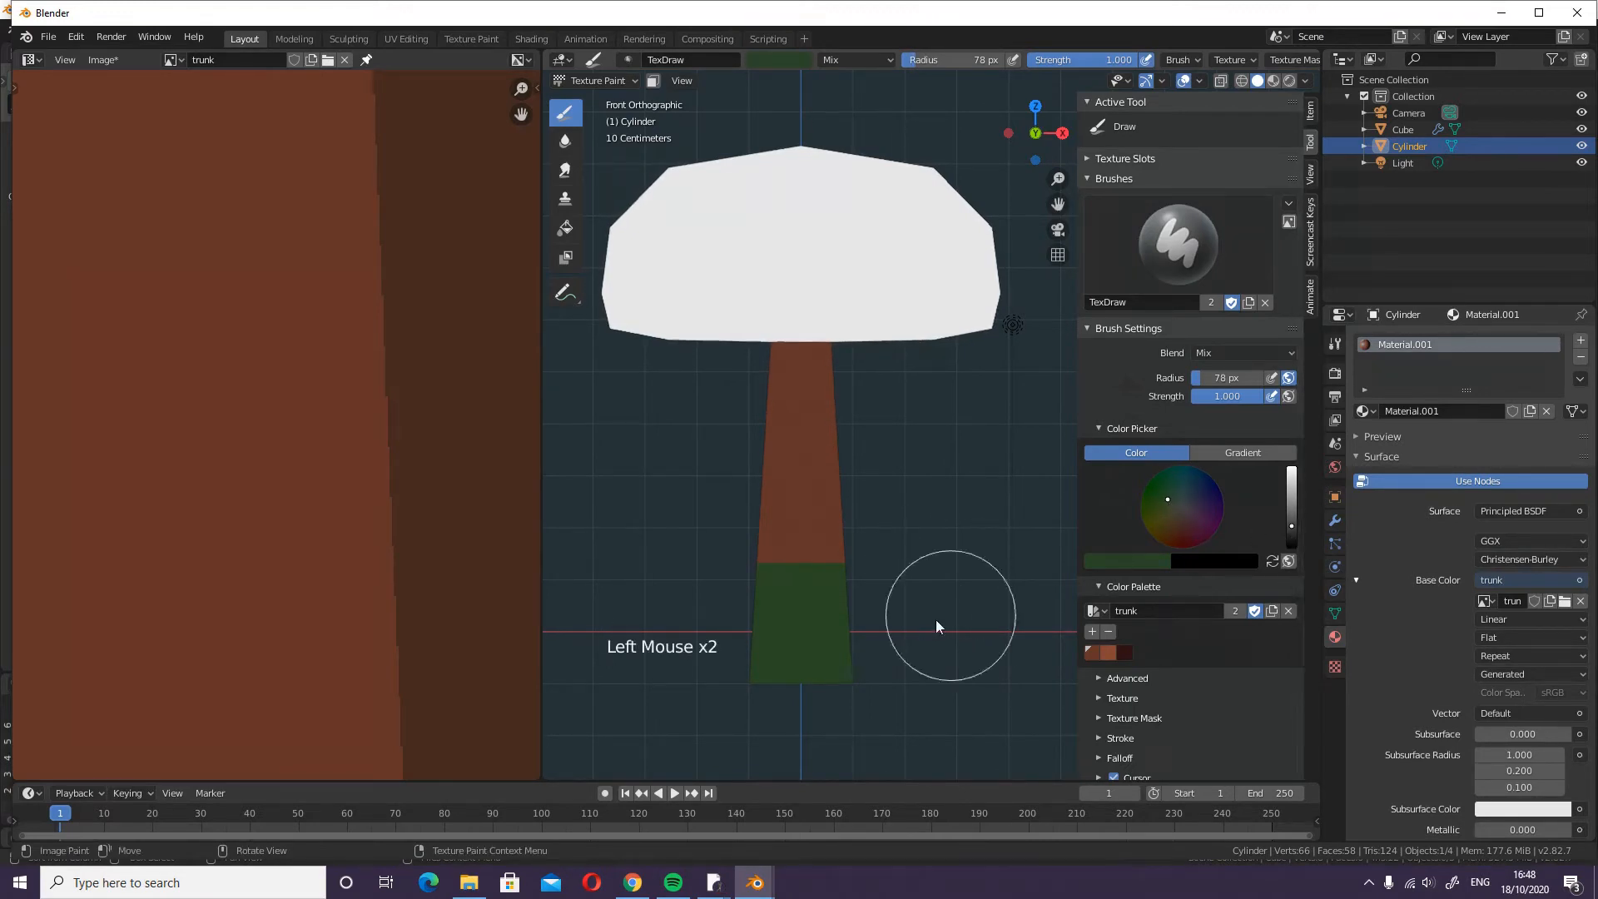
mouse_move(606, 611)
mouse_down()
mouse_move(1041, 604)
mouse_move(545, 574)
mouse_move(863, 576)
mouse_move(706, 574)
mouse_move(842, 653)
mouse_up()
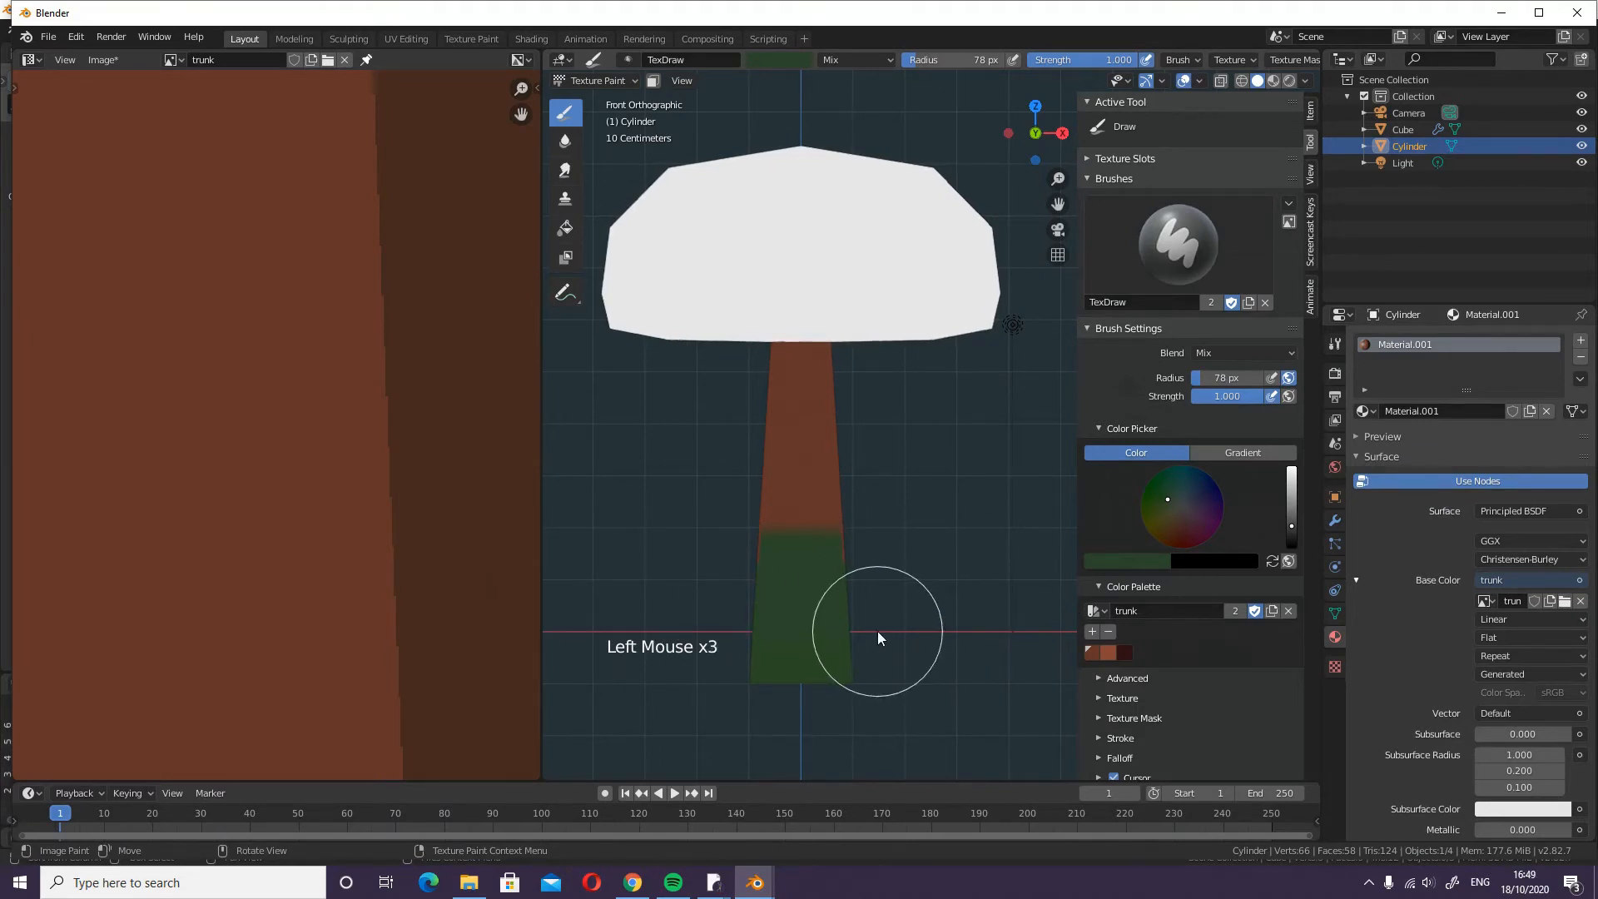
- Extend the muted green across the lower trunk from the right side and return to the front view
key(KP_3)
mouse_move(806, 600)
mouse_down()
mouse_move(1038, 588)
mouse_move(792, 594)
mouse_move(1026, 576)
mouse_move(824, 548)
mouse_up()
key(KP_1)
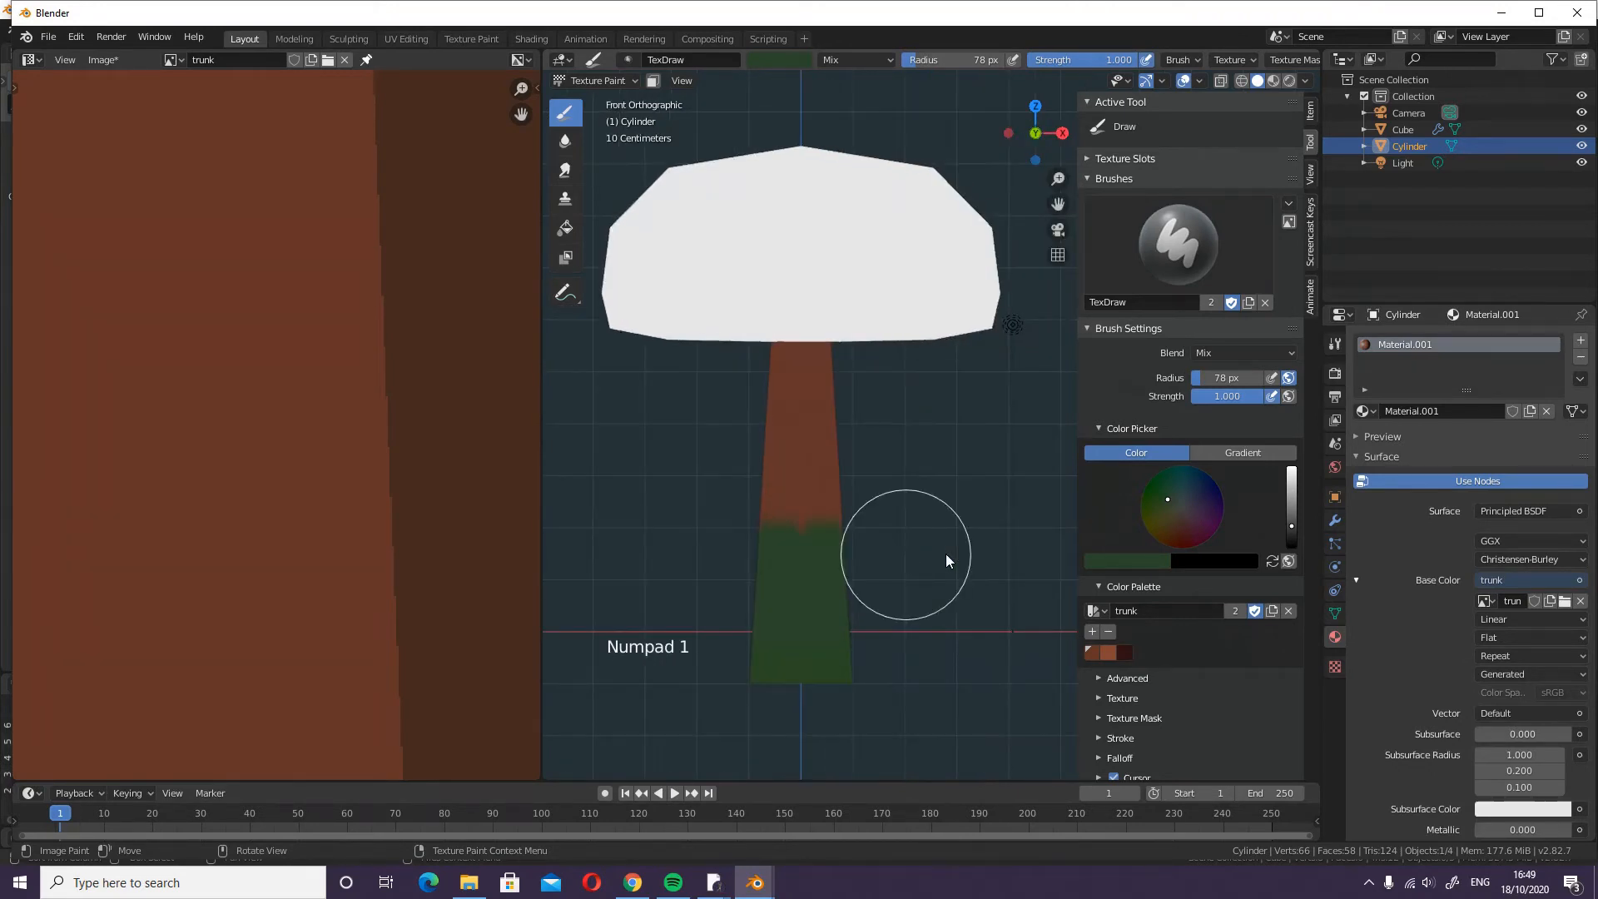
- Repaint the green above the trunk's base with the palette's medium brown from the front and right side, keeping a short green band
shift+middle_drag(891, 496, 889, 586)
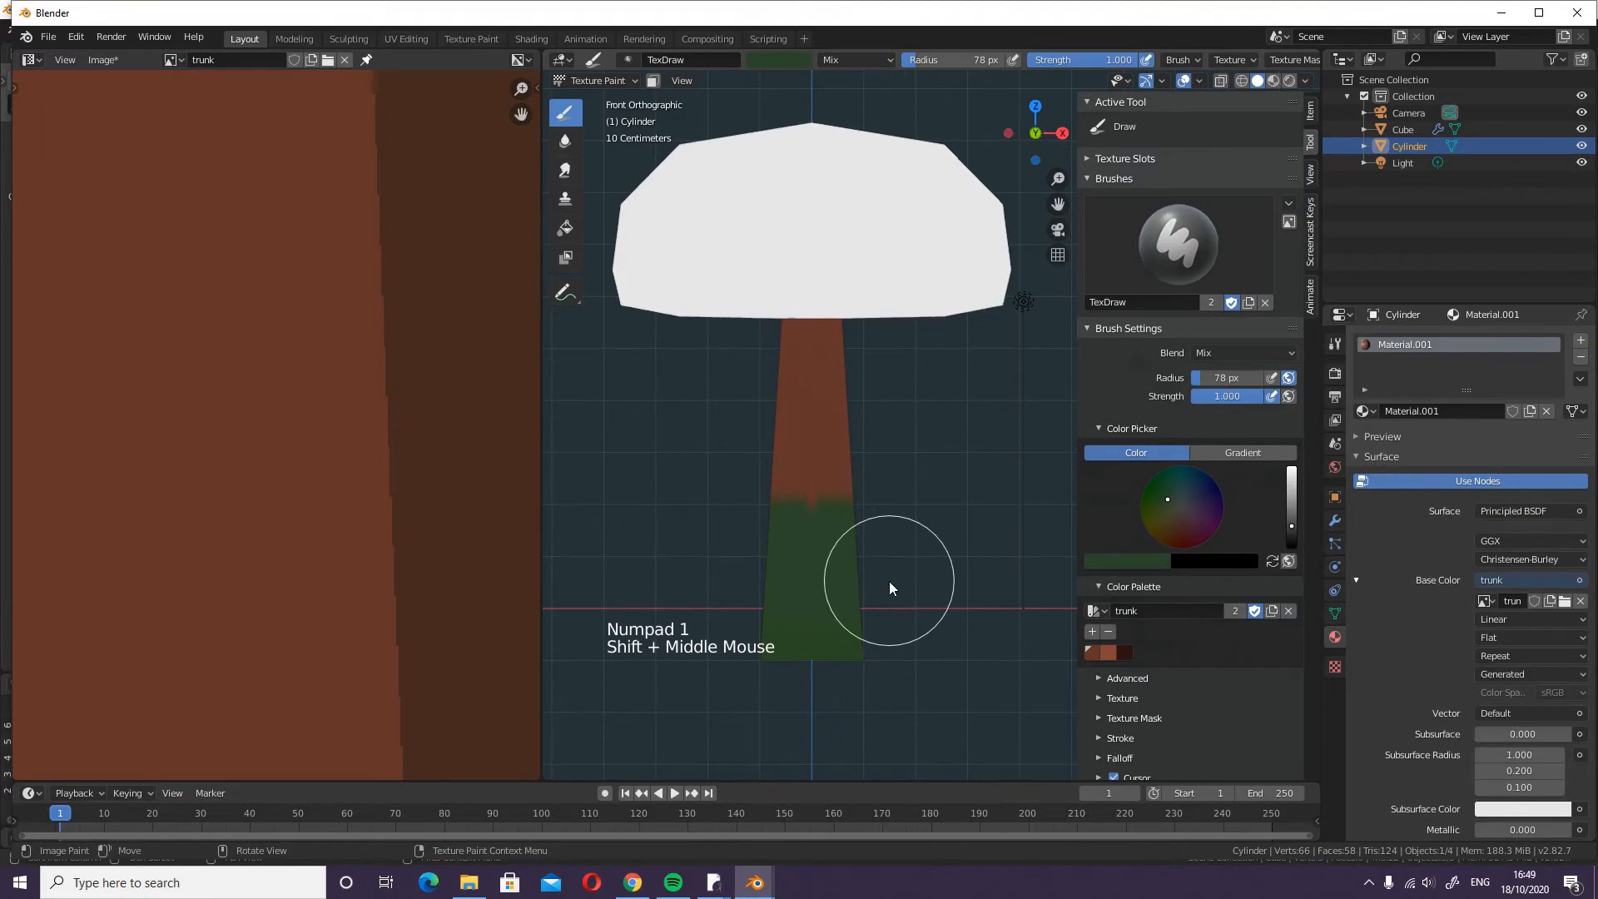
click(1093, 652)
mouse_move(632, 503)
mouse_down()
mouse_move(977, 499)
mouse_move(656, 510)
mouse_move(1008, 522)
mouse_move(757, 523)
mouse_move(877, 501)
mouse_move(1007, 546)
mouse_move(834, 486)
mouse_up()
key(KP_3)
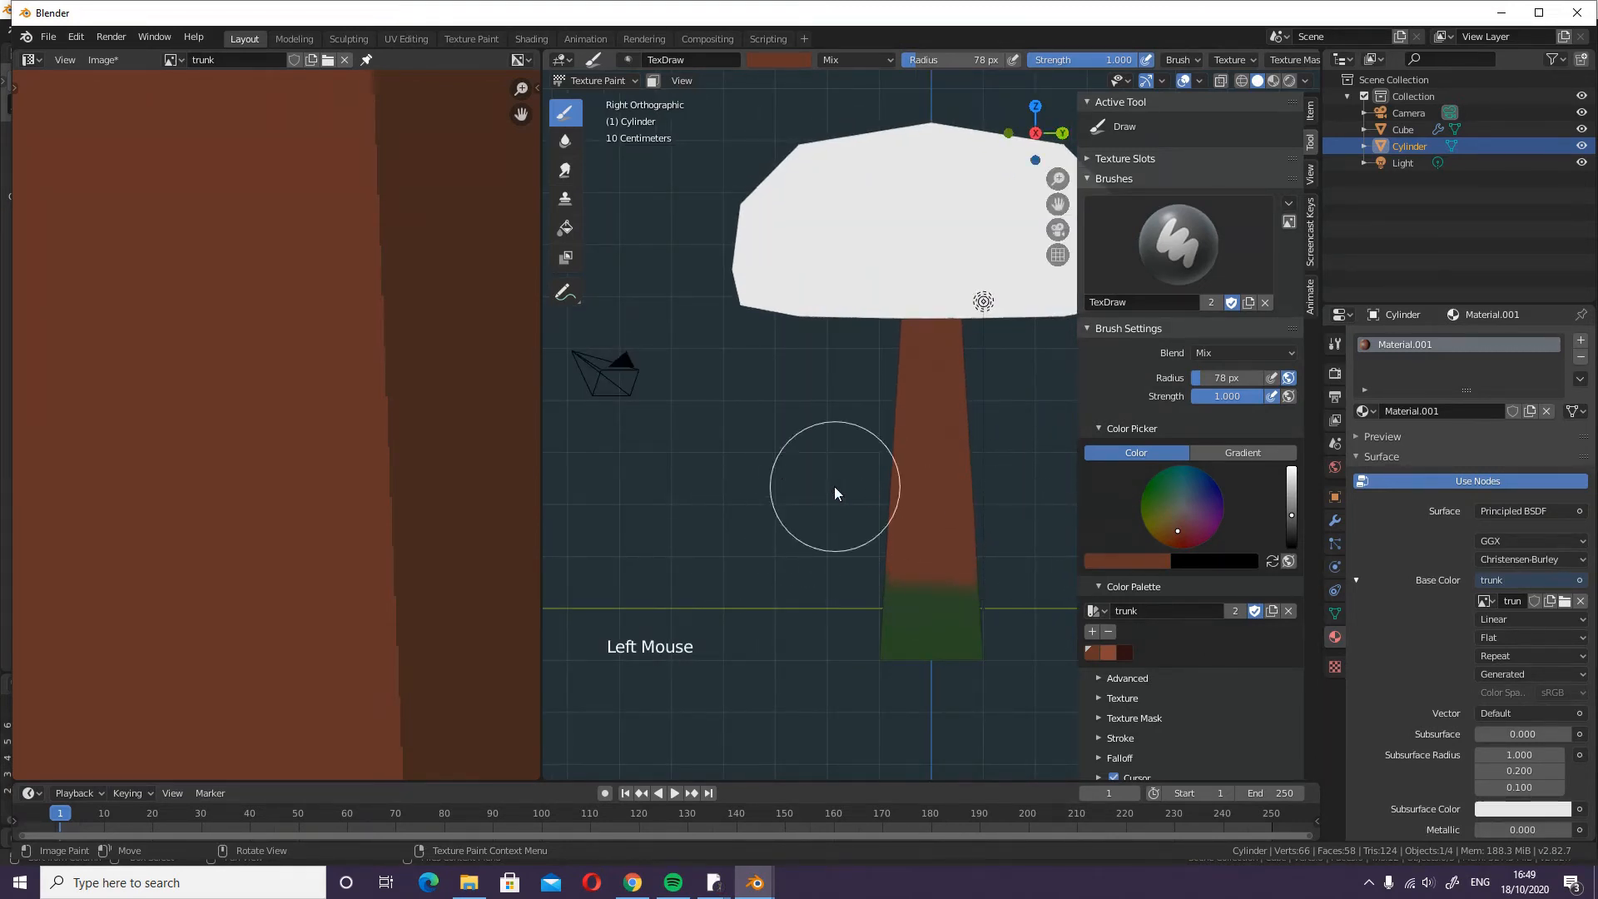
key(KP_1)
drag(770, 576, 777, 571)
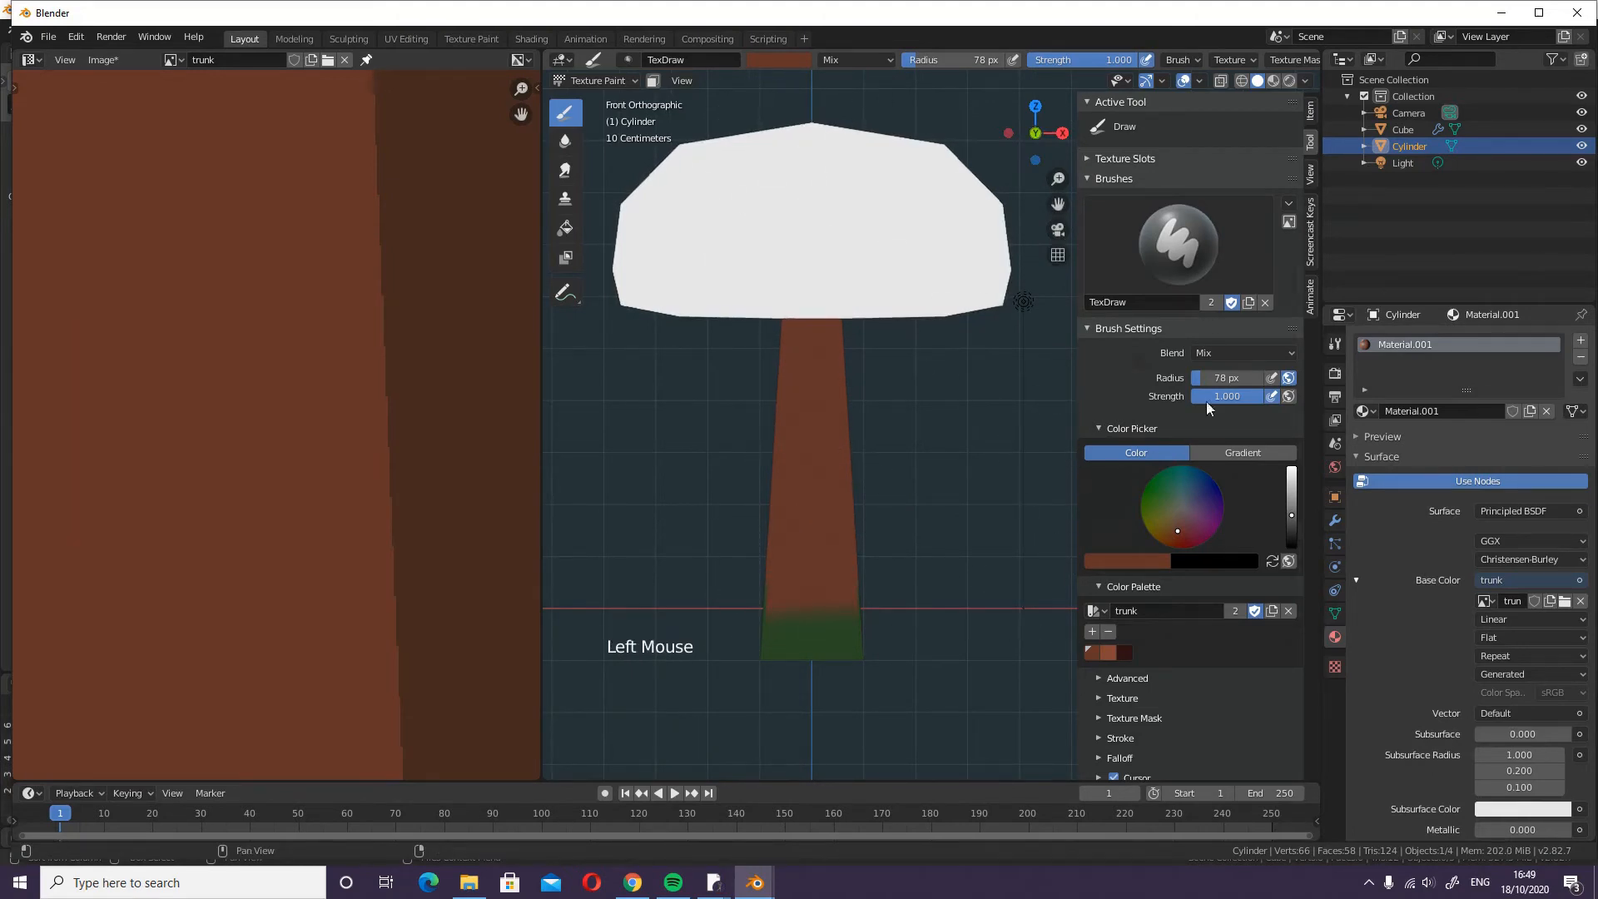
- Reduce the Draw brush's radius to 8 px and choose the palette's lighter brown
click(571, 117)
key(bracketleft)
key(bracketleft)
key(bracketleft)
key(bracketleft)
key(bracketleft)
key(bracketleft)
key(bracketleft)
key(bracketleft)
key(bracketleft)
key(bracketleft)
key(bracketleft)
key(bracketleft)
key(bracketleft)
key(bracketleft)
key(bracketleft)
key(bracketleft)
key(bracketleft)
key(bracketleft)
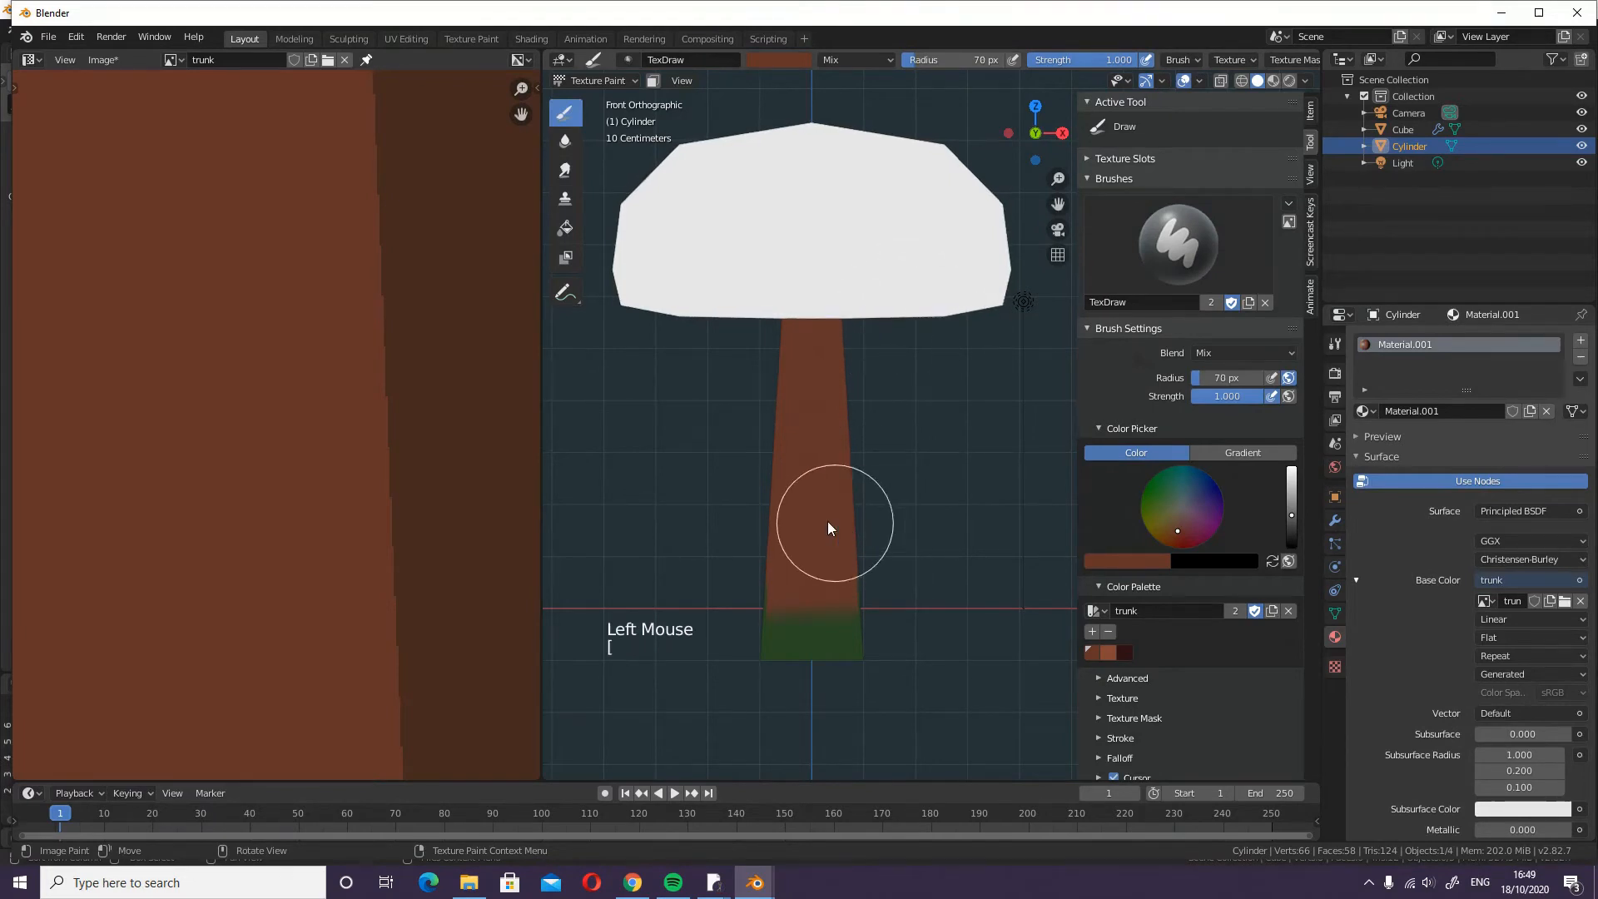
key(bracketleft)
key(bracketleft)
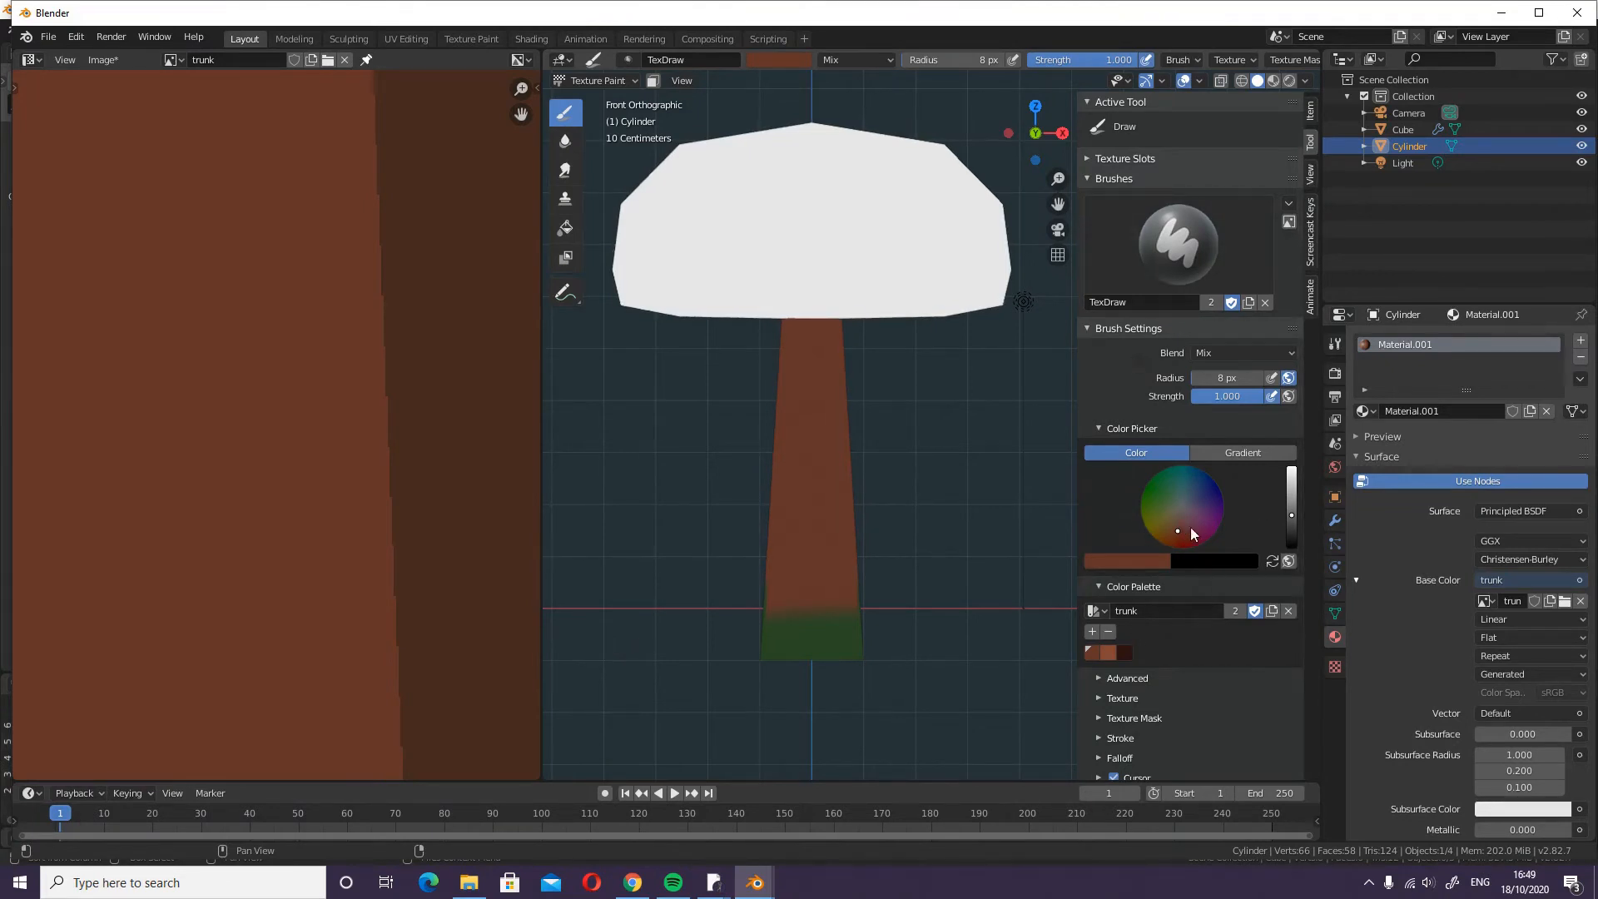
click(1107, 654)
- Expand the brush's Stroke settings and paint a thin wavy light brown line down the front of the trunk to the green band
scroll(1137, 657, down, 16)
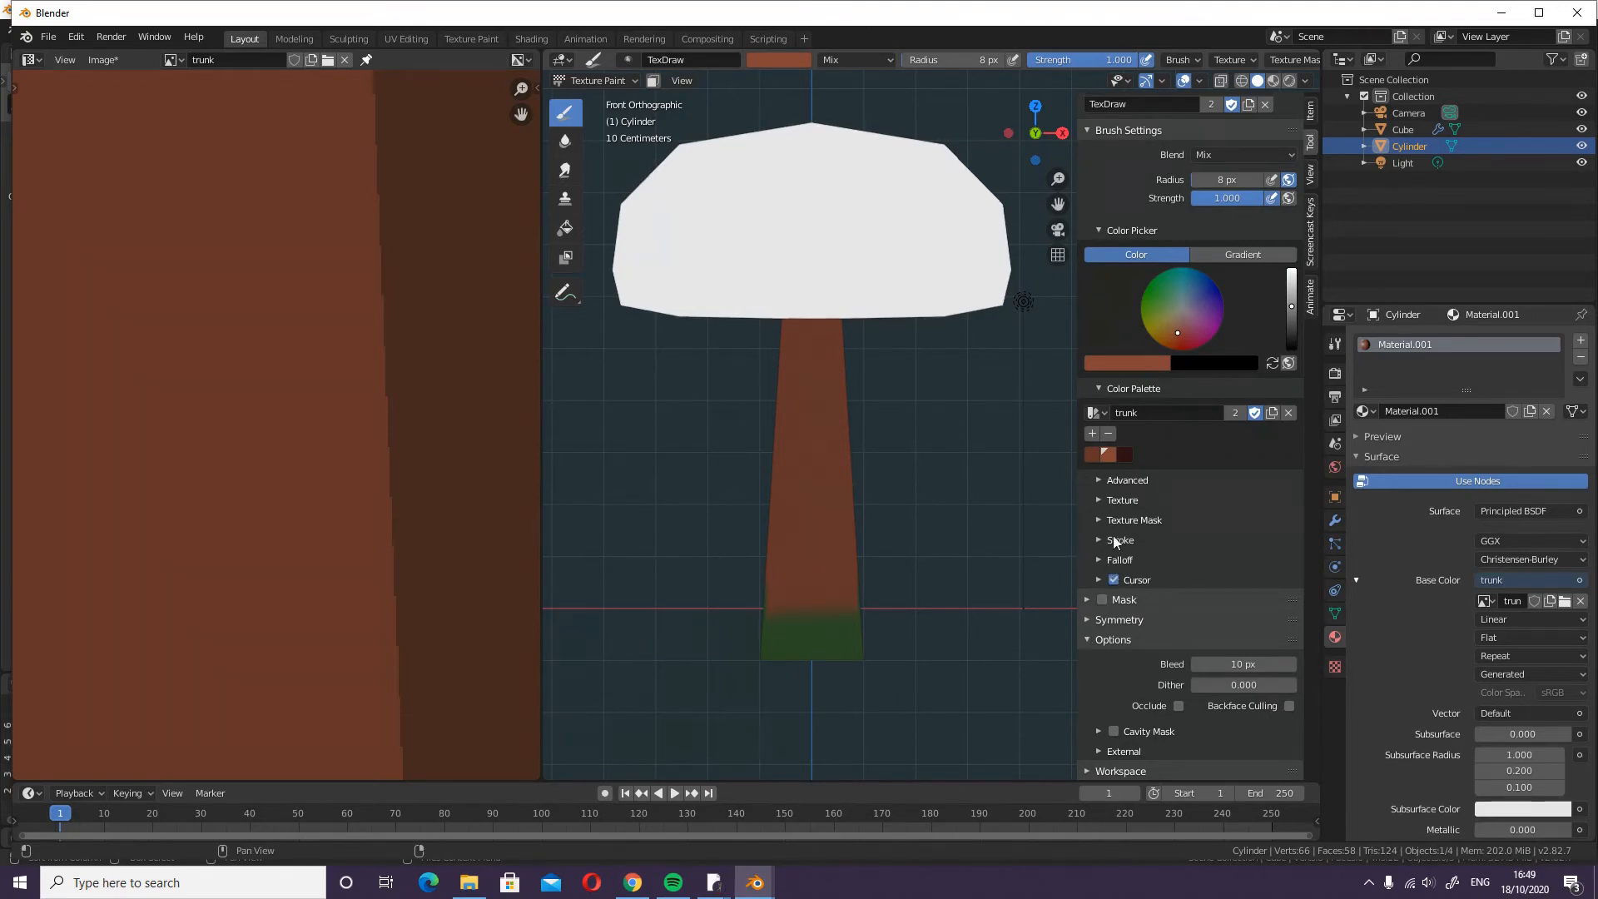
click(1098, 541)
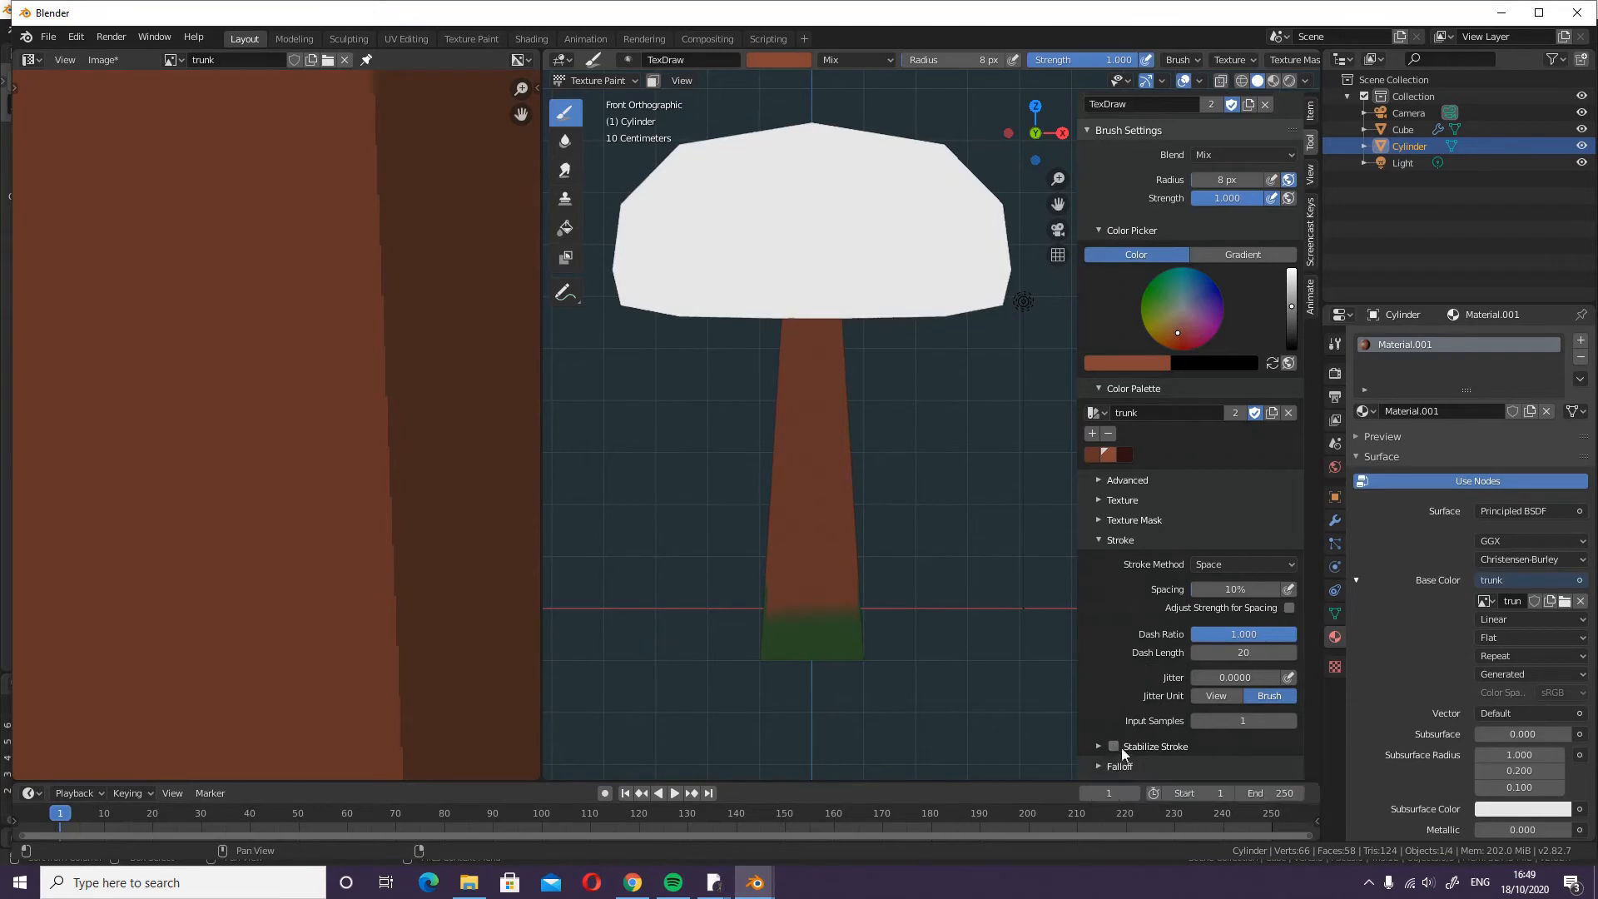
drag(802, 331, 809, 340)
drag(803, 394, 811, 477)
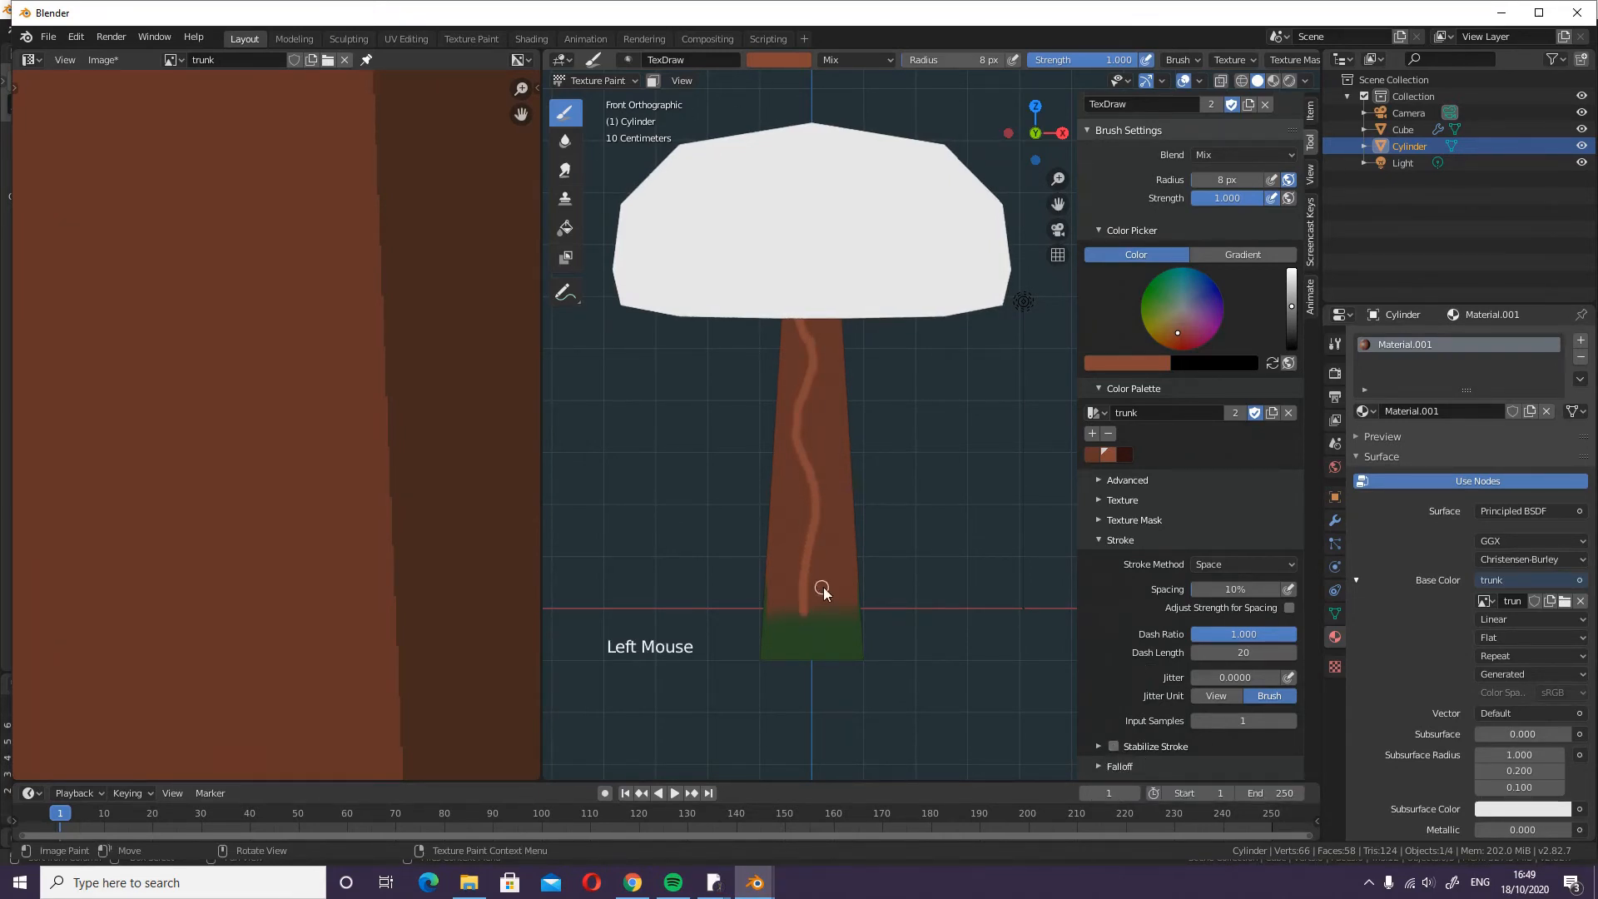
- Undo the last light brown line and enable Stabilize Stroke for the brush
key(ctrl+z)
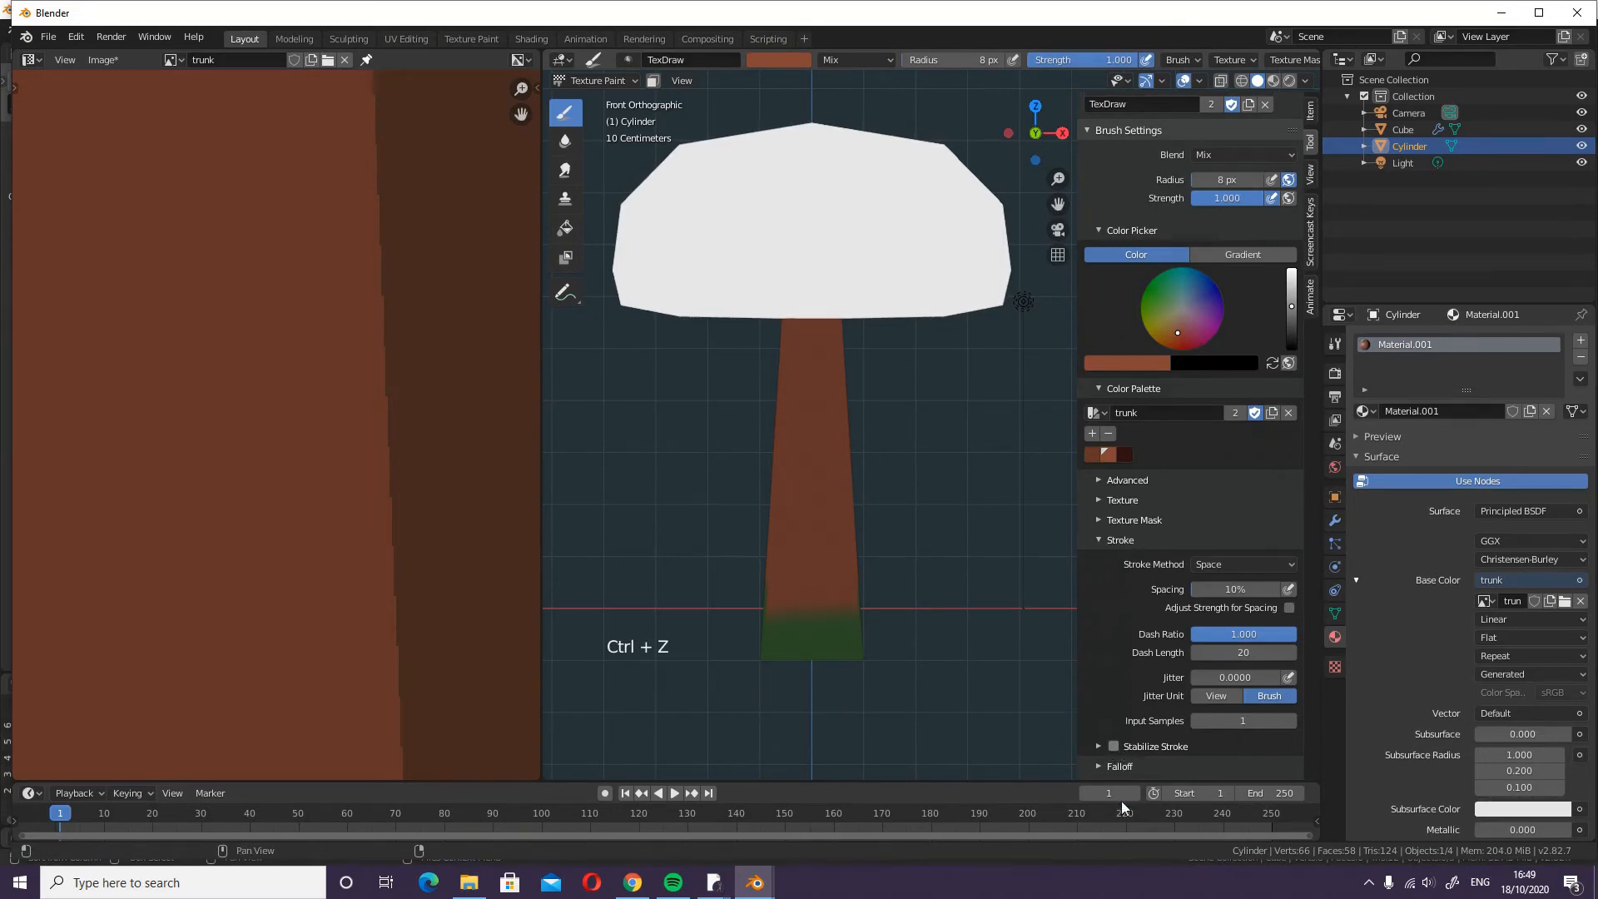
click(1113, 748)
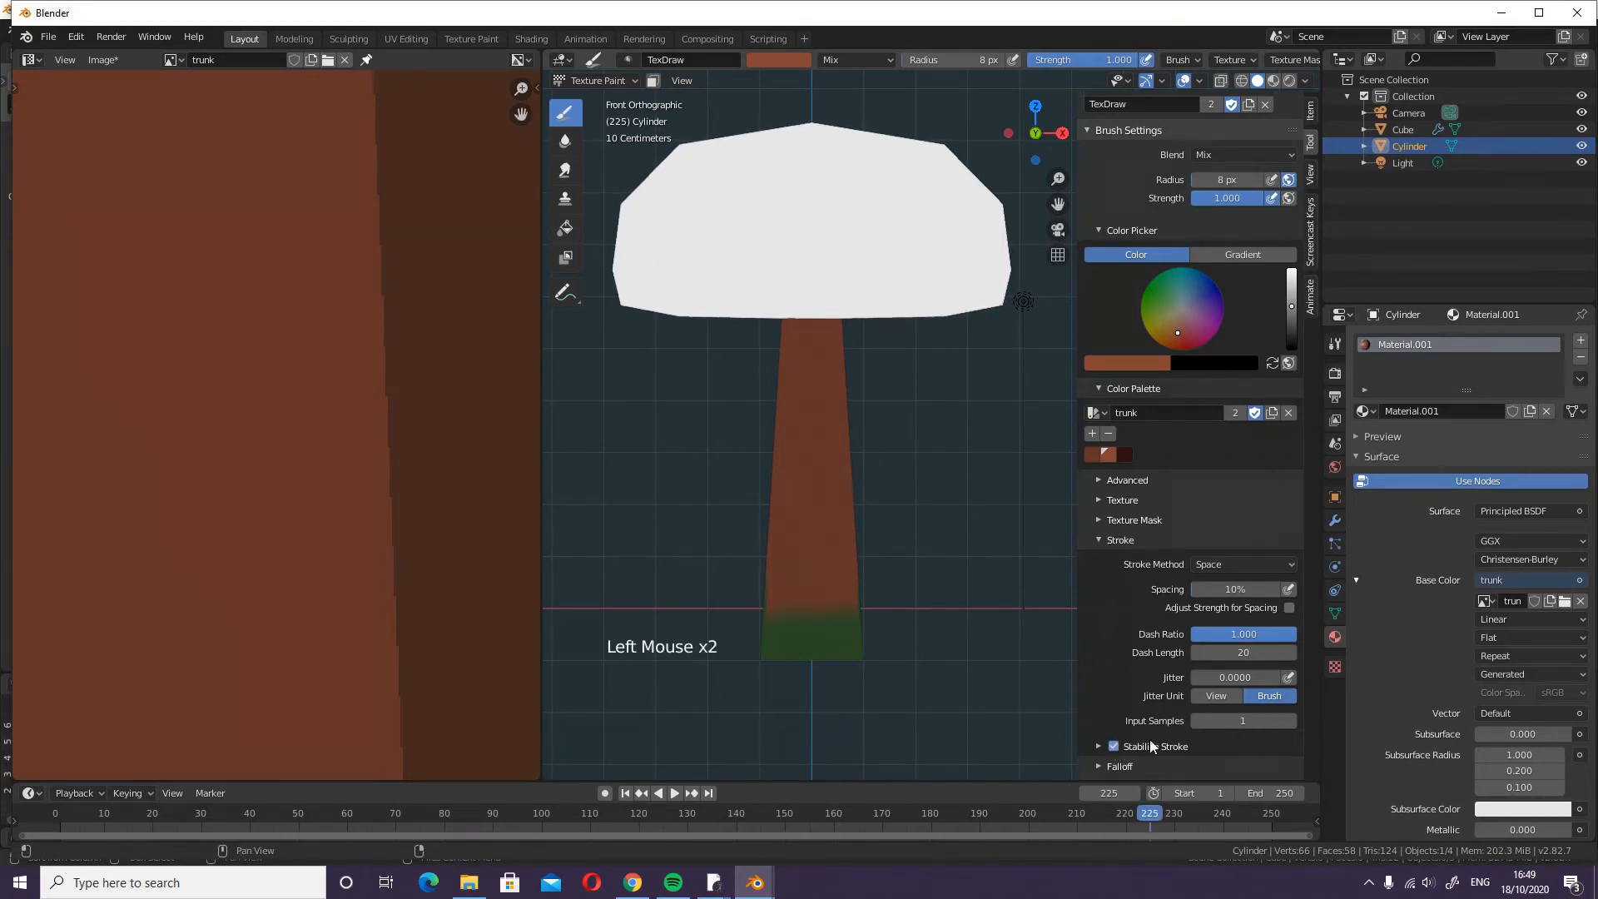
- Paint two smooth light brown wavy lines down the full height of the trunk's front, across the green base
click(808, 331)
mouse_move(807, 331)
mouse_down()
mouse_move(782, 499)
mouse_move(829, 683)
mouse_up()
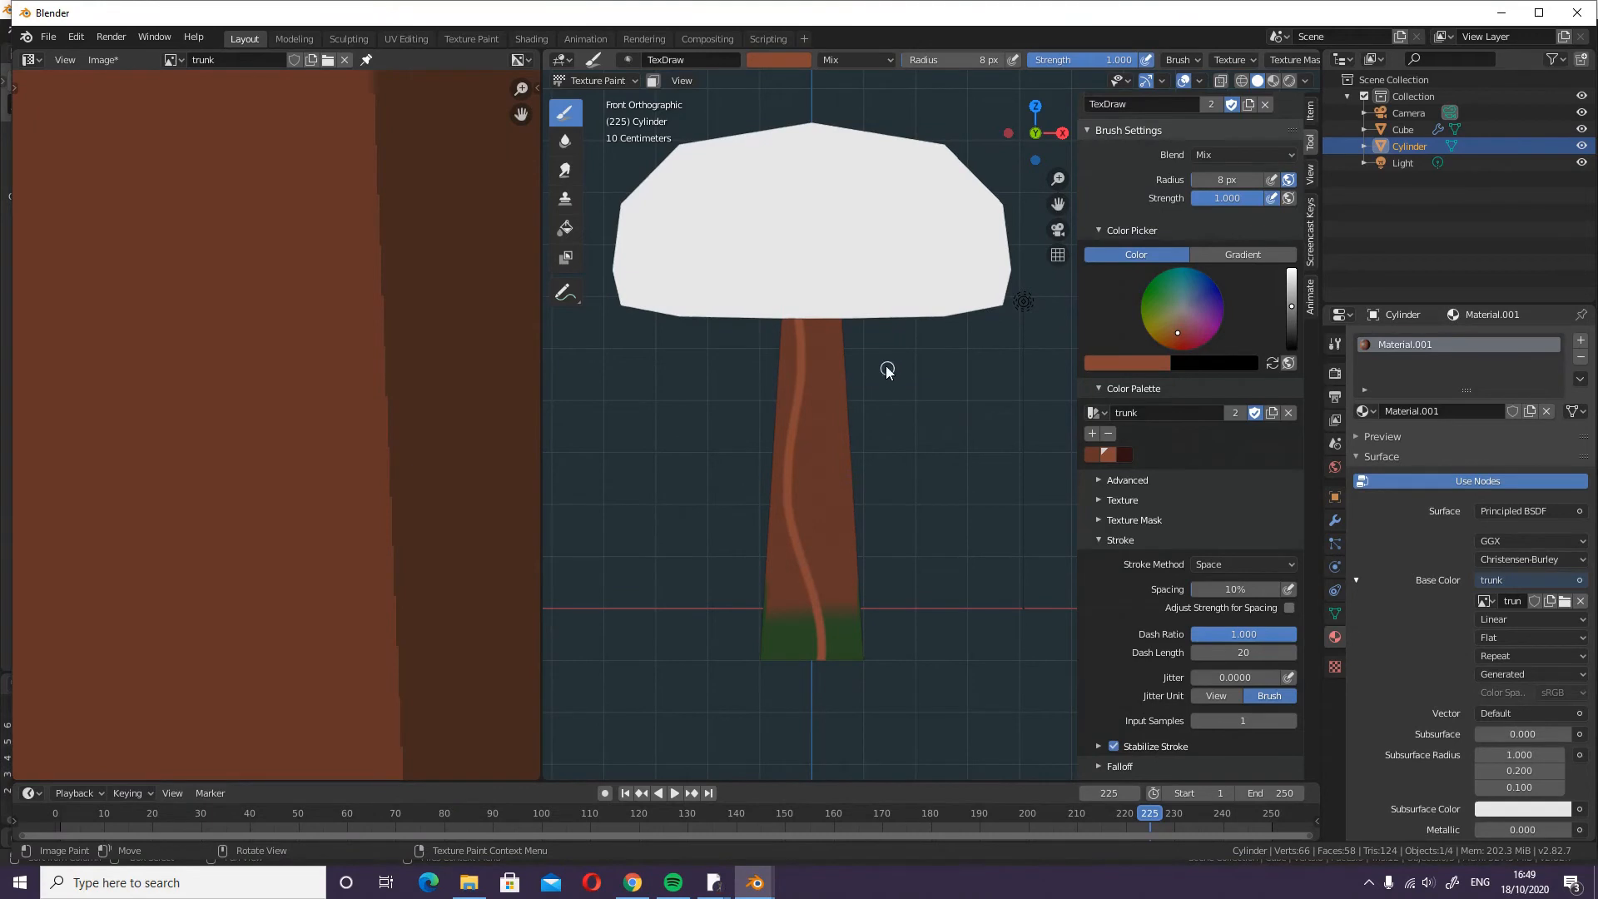
mouse_move(821, 303)
mouse_down()
mouse_move(817, 460)
mouse_move(867, 563)
mouse_move(864, 635)
mouse_move(827, 703)
mouse_up()
- Paint another light brown line down the trunk in the back view, continuing across the green base
middle_drag(782, 564, 852, 546)
key(KP_3)
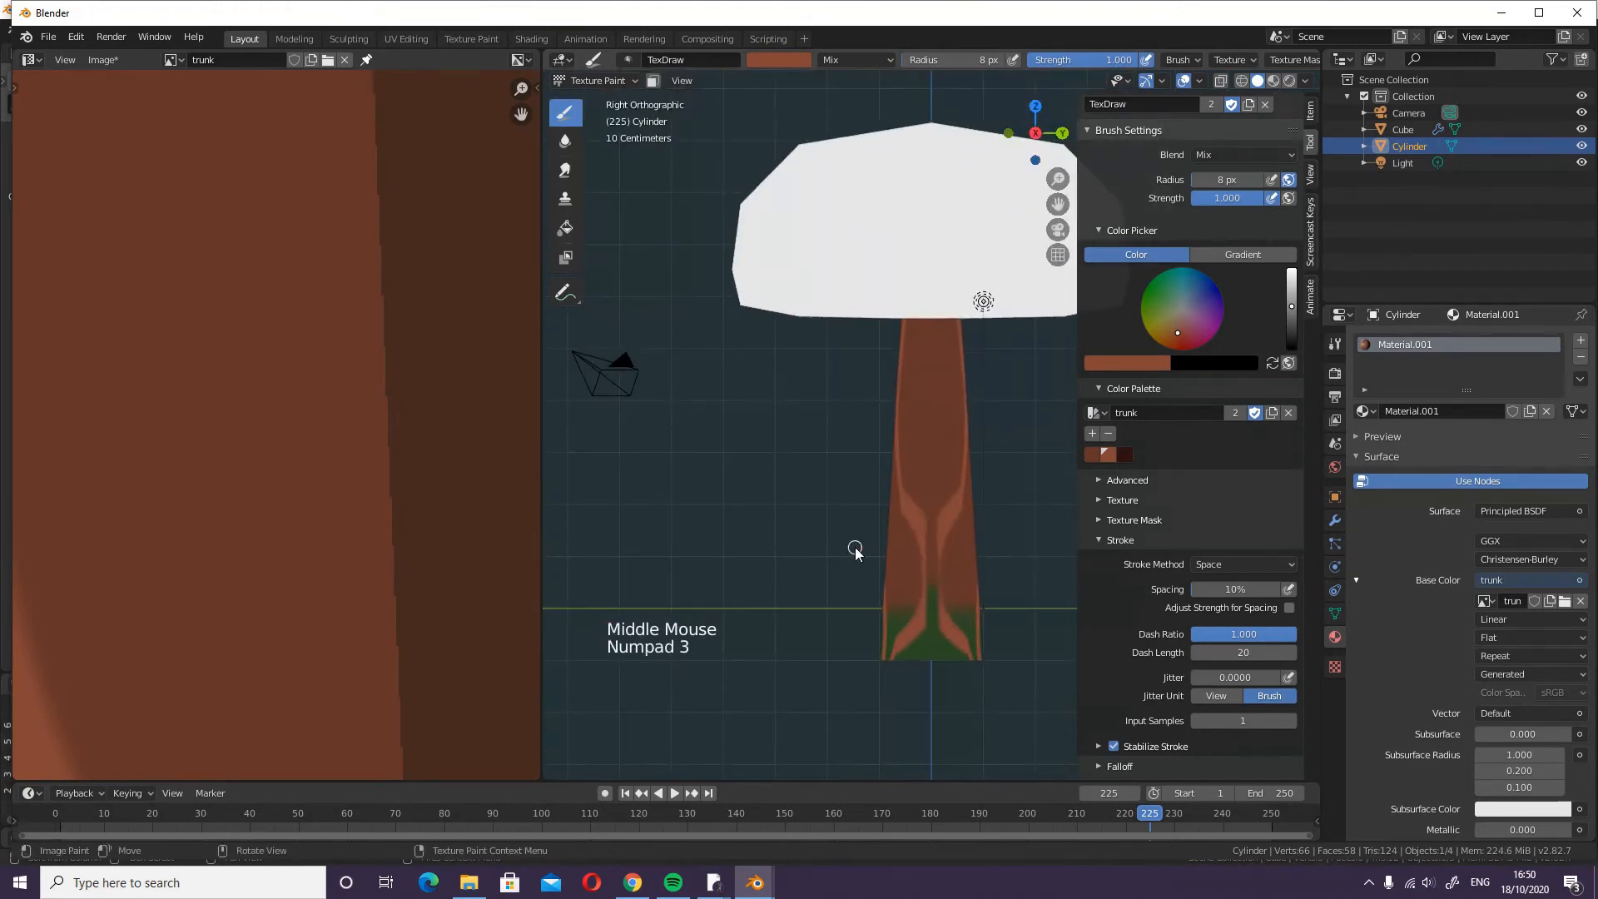
middle_drag(993, 505, 889, 513)
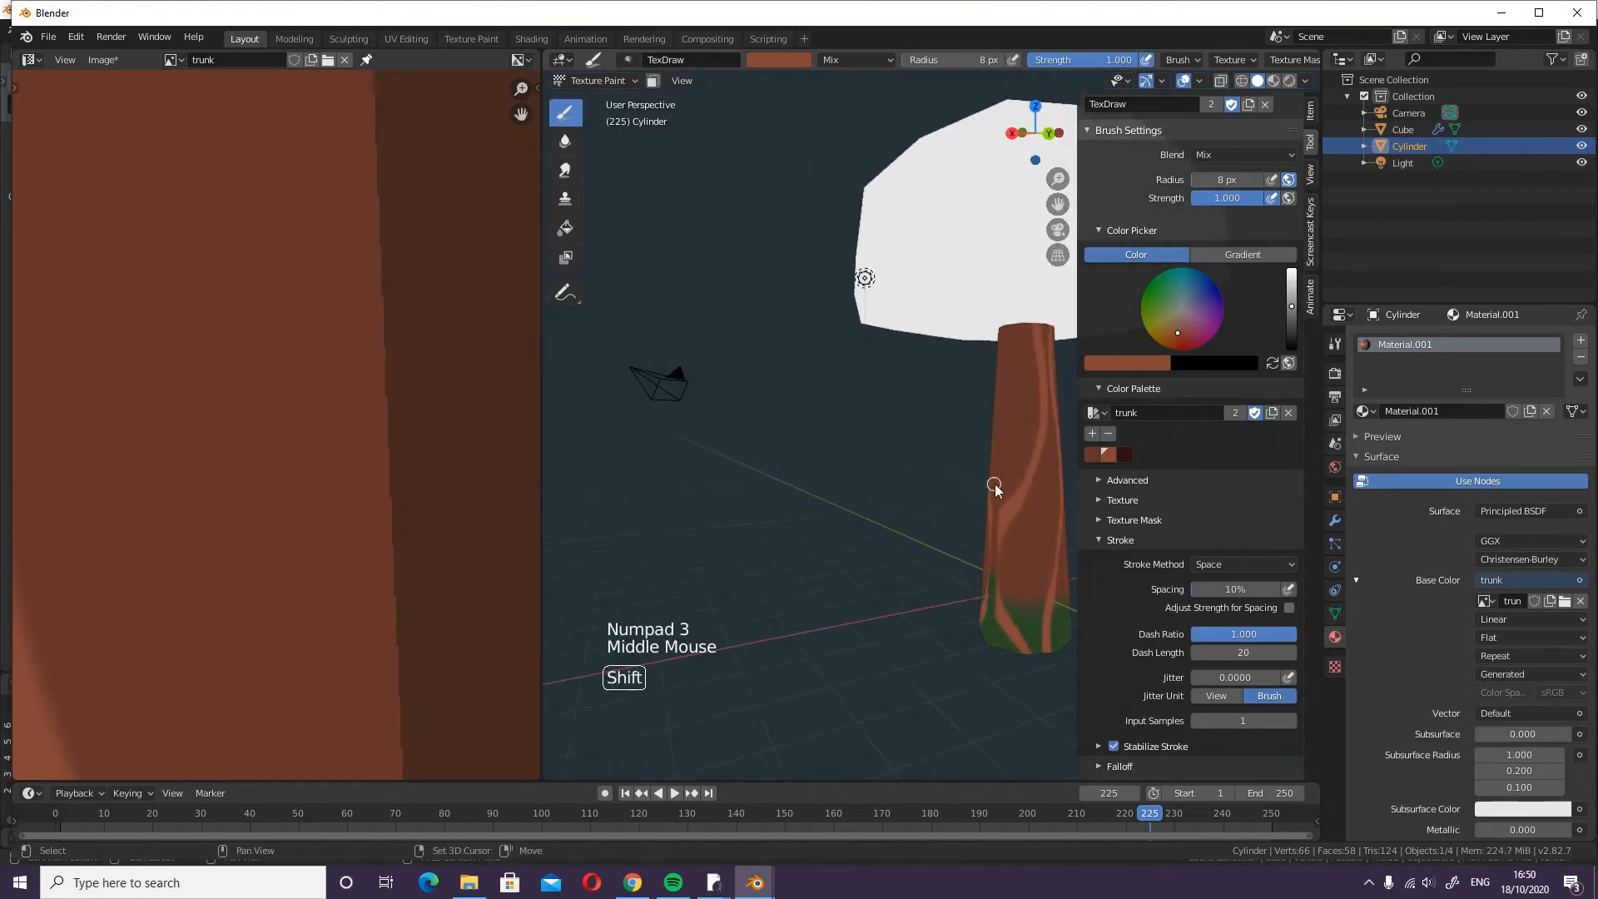
shift+middle_drag(991, 488, 707, 479)
middle_drag(616, 442, 745, 475)
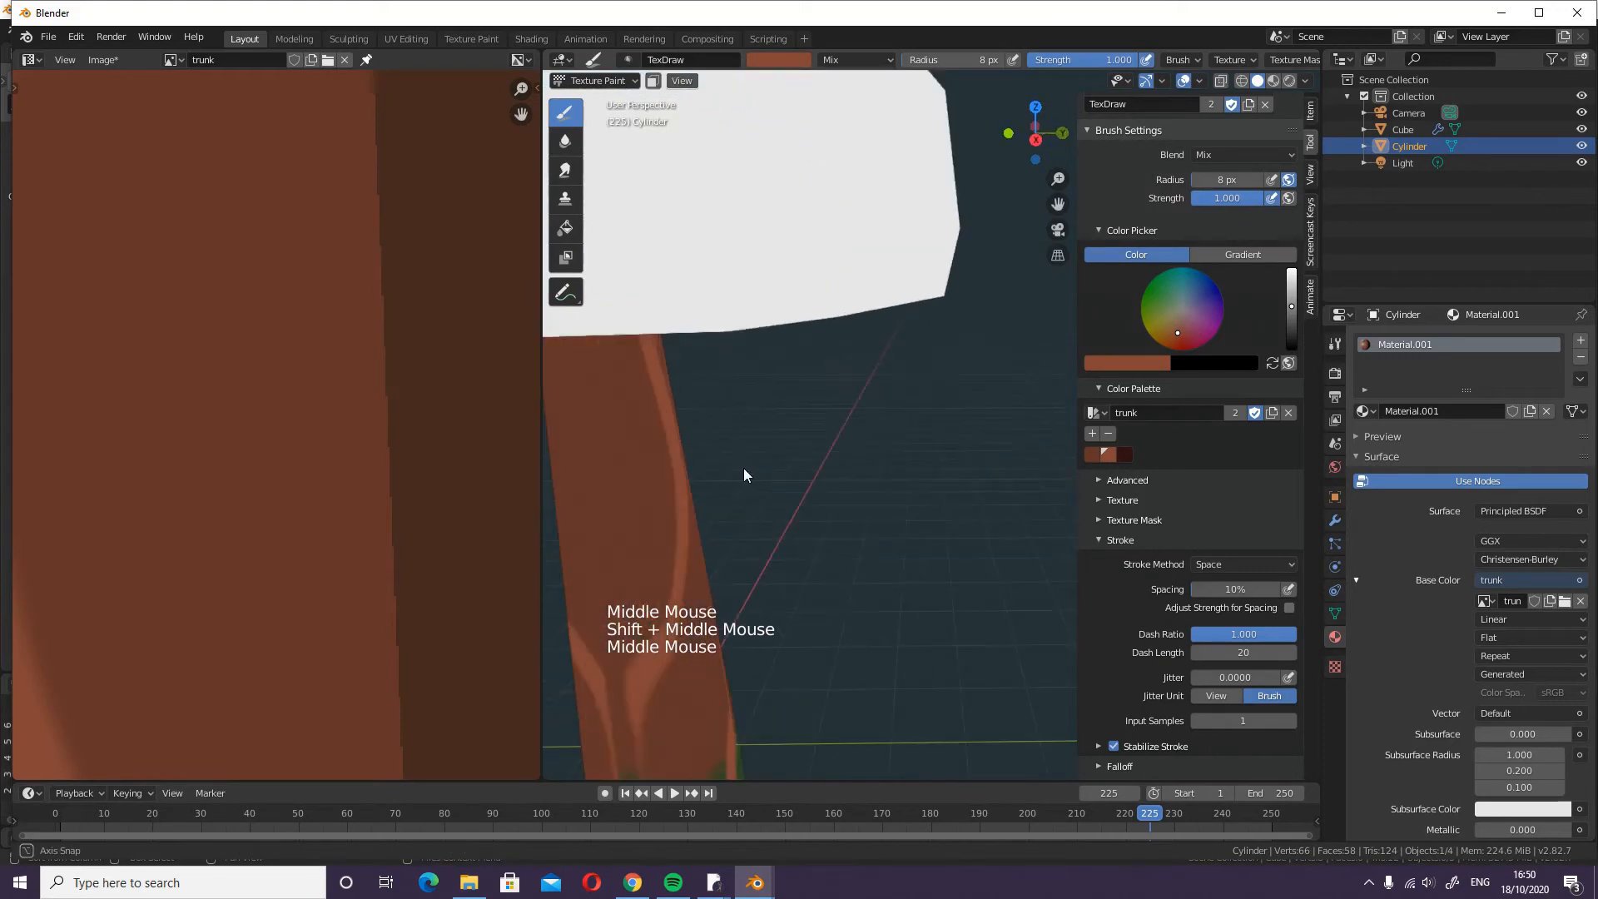
scroll(855, 460, up, 2)
key(KP_1)
mouse_move(897, 451)
shift+middle_down()
mouse_move(723, 398)
mouse_move(587, 423)
shift+middle_up()
shift+scroll(767, 388, up, 1)
key(ctrl+KP_1)
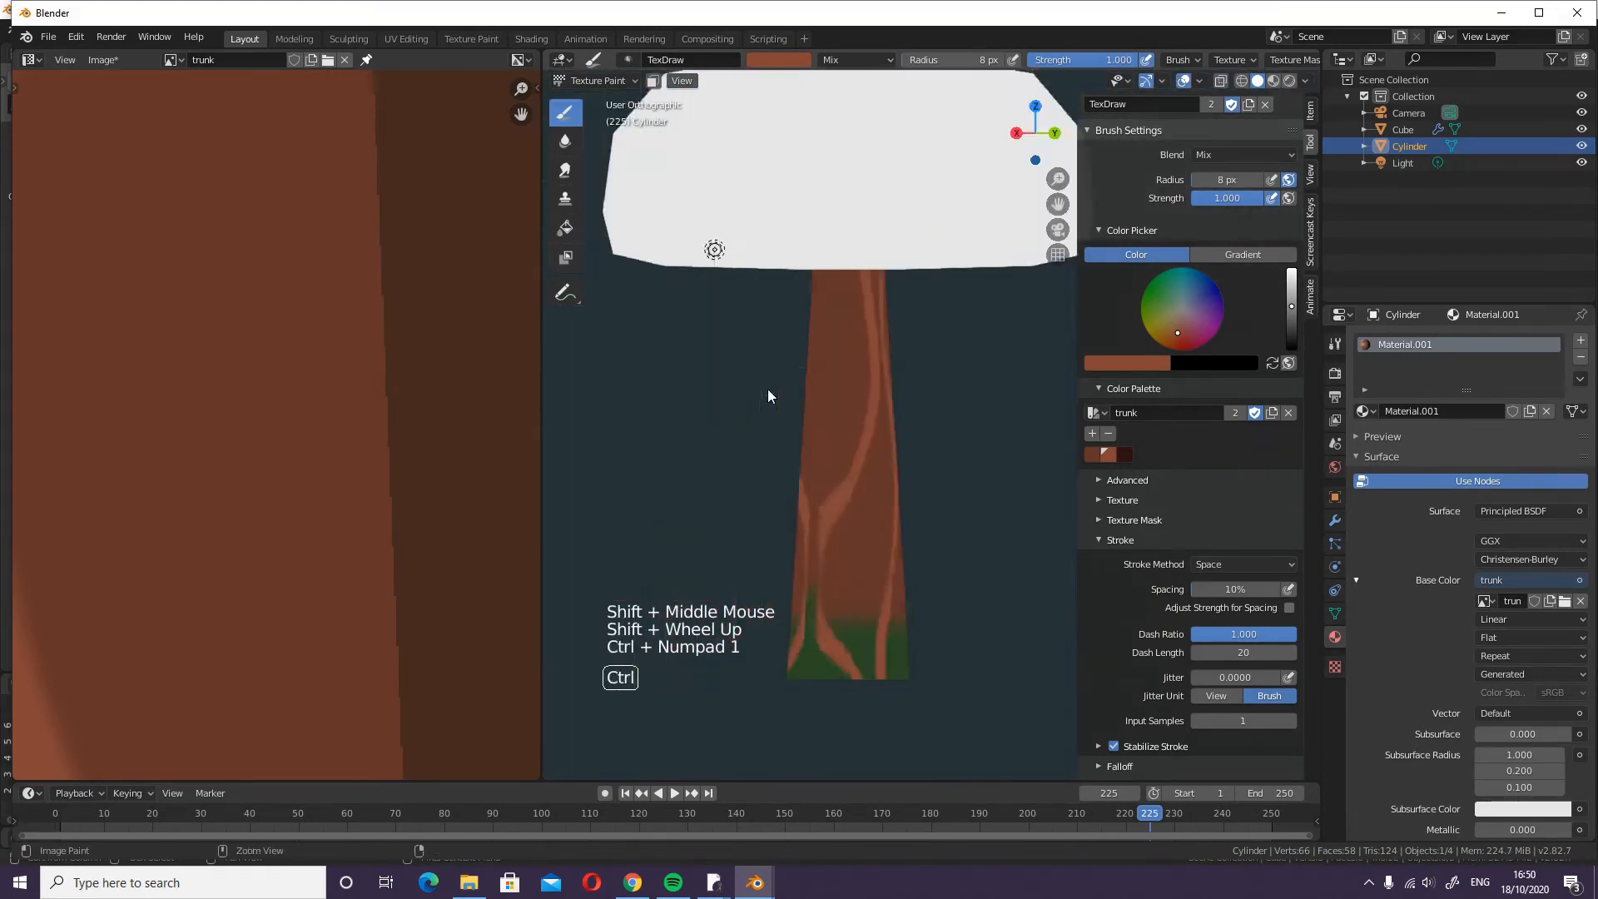
shift+middle_drag(910, 402, 708, 436)
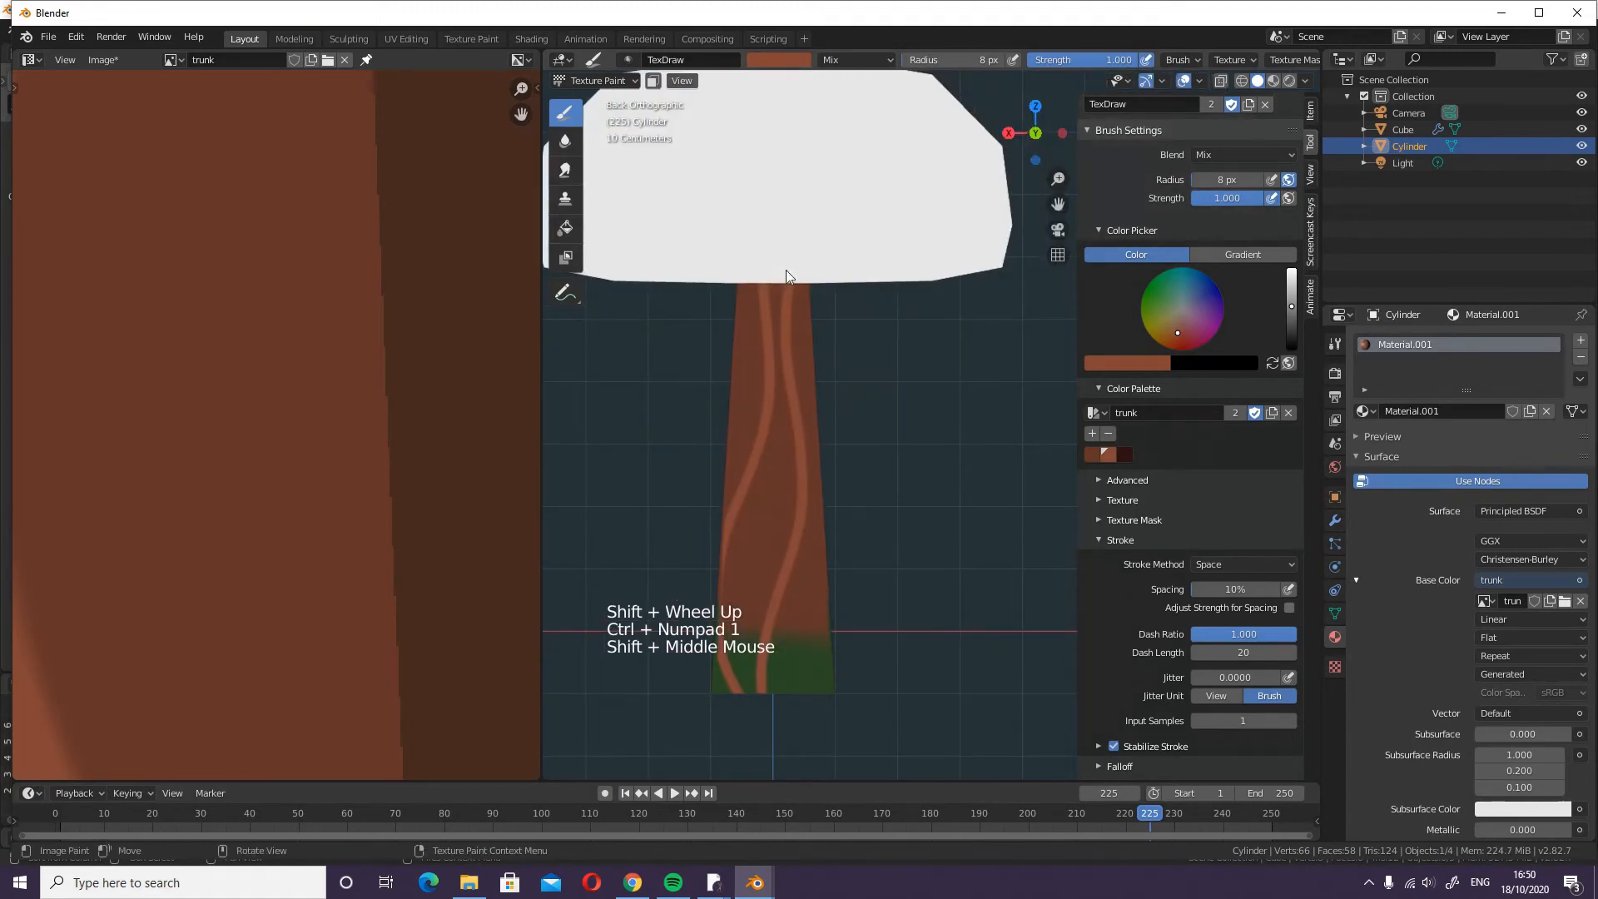
mouse_move(734, 317)
mouse_down()
mouse_move(771, 520)
mouse_move(750, 724)
mouse_move(792, 745)
mouse_up()
- Paint two more light brown lines along the remaining sides of the trunk
mouse_move(936, 397)
middle_down()
mouse_move(803, 422)
mouse_move(848, 401)
mouse_move(850, 493)
mouse_move(1062, 417)
mouse_move(957, 358)
middle_up()
click(885, 248)
mouse_move(886, 247)
mouse_down()
mouse_move(898, 459)
mouse_move(877, 614)
mouse_move(891, 599)
mouse_up()
mouse_move(966, 563)
middle_down()
mouse_move(910, 563)
mouse_move(749, 642)
middle_up()
mouse_move(749, 641)
mouse_down()
mouse_move(763, 667)
mouse_move(764, 416)
mouse_move(801, 154)
mouse_up()
mouse_move(891, 746)
middle_down()
mouse_move(821, 758)
mouse_move(913, 639)
middle_up()
shift+middle_drag(910, 529, 653, 450)
scroll(323, 452, down, 13)
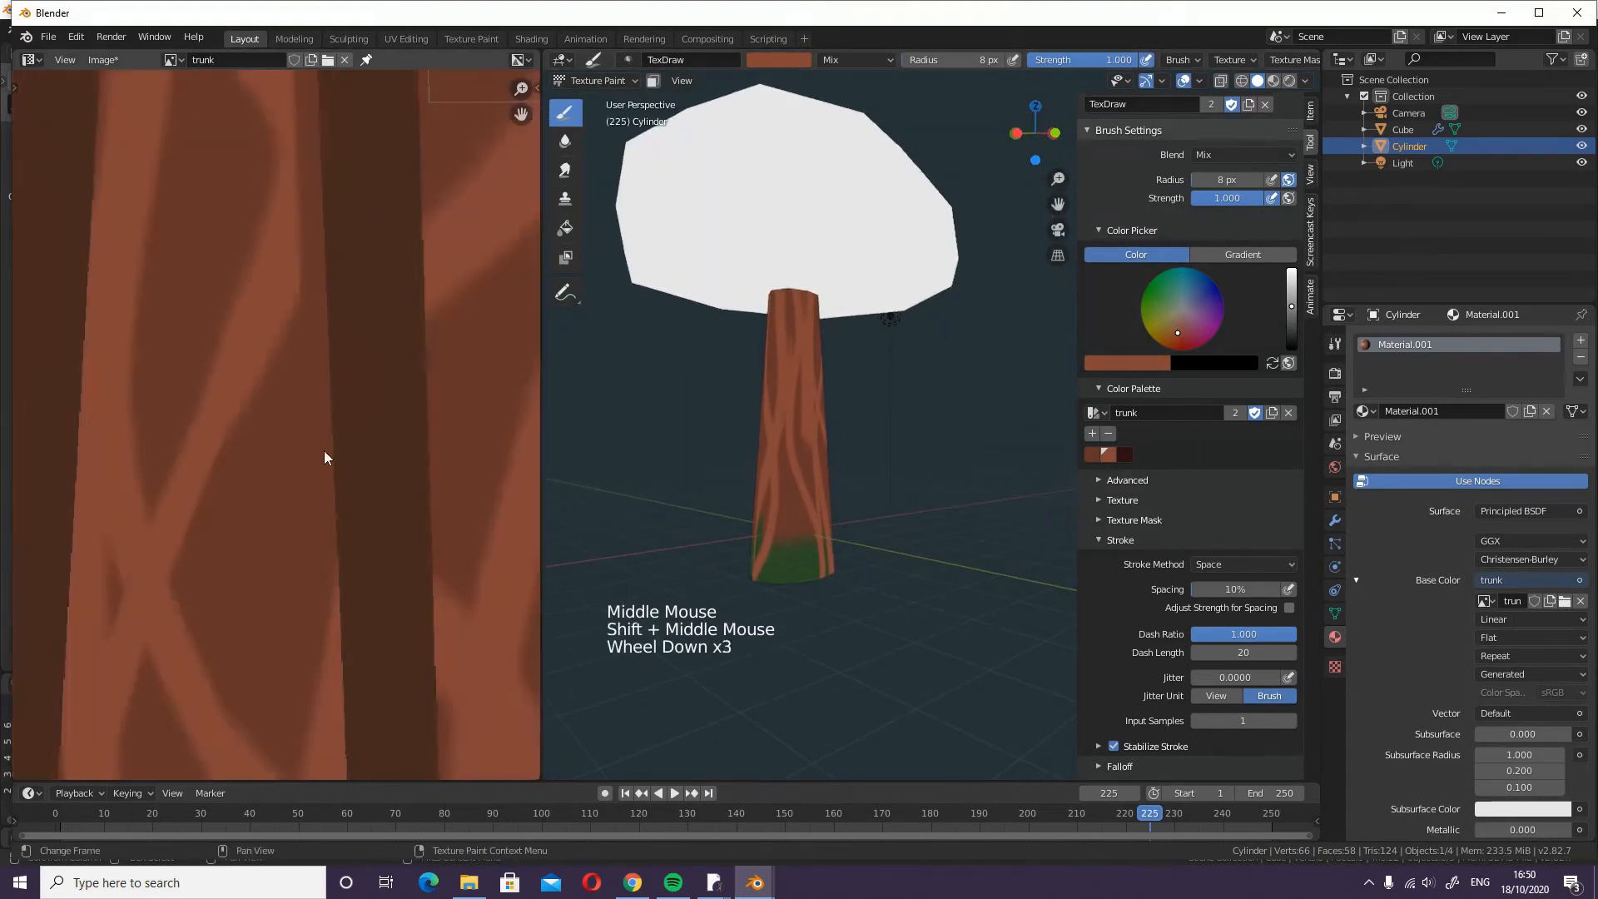
- Change the editor showing the trunk texture to an Image Editor and set it to Paint mode
shift+middle_drag(213, 456, 326, 467)
scroll(285, 453, up, 6)
scroll(315, 456, down, 2)
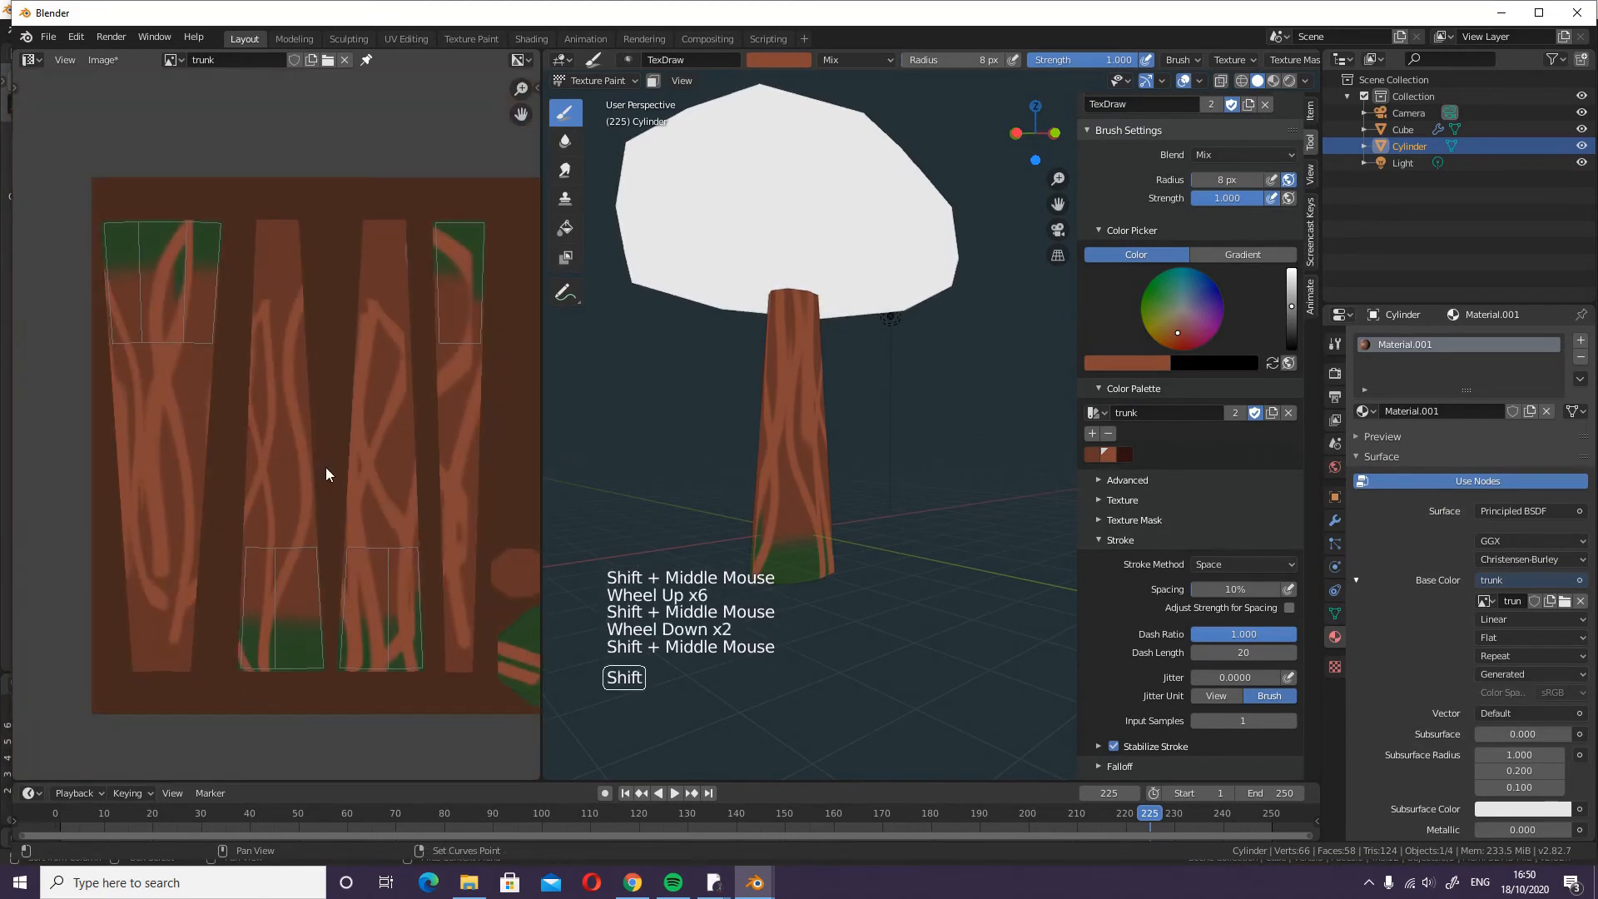
click(103, 61)
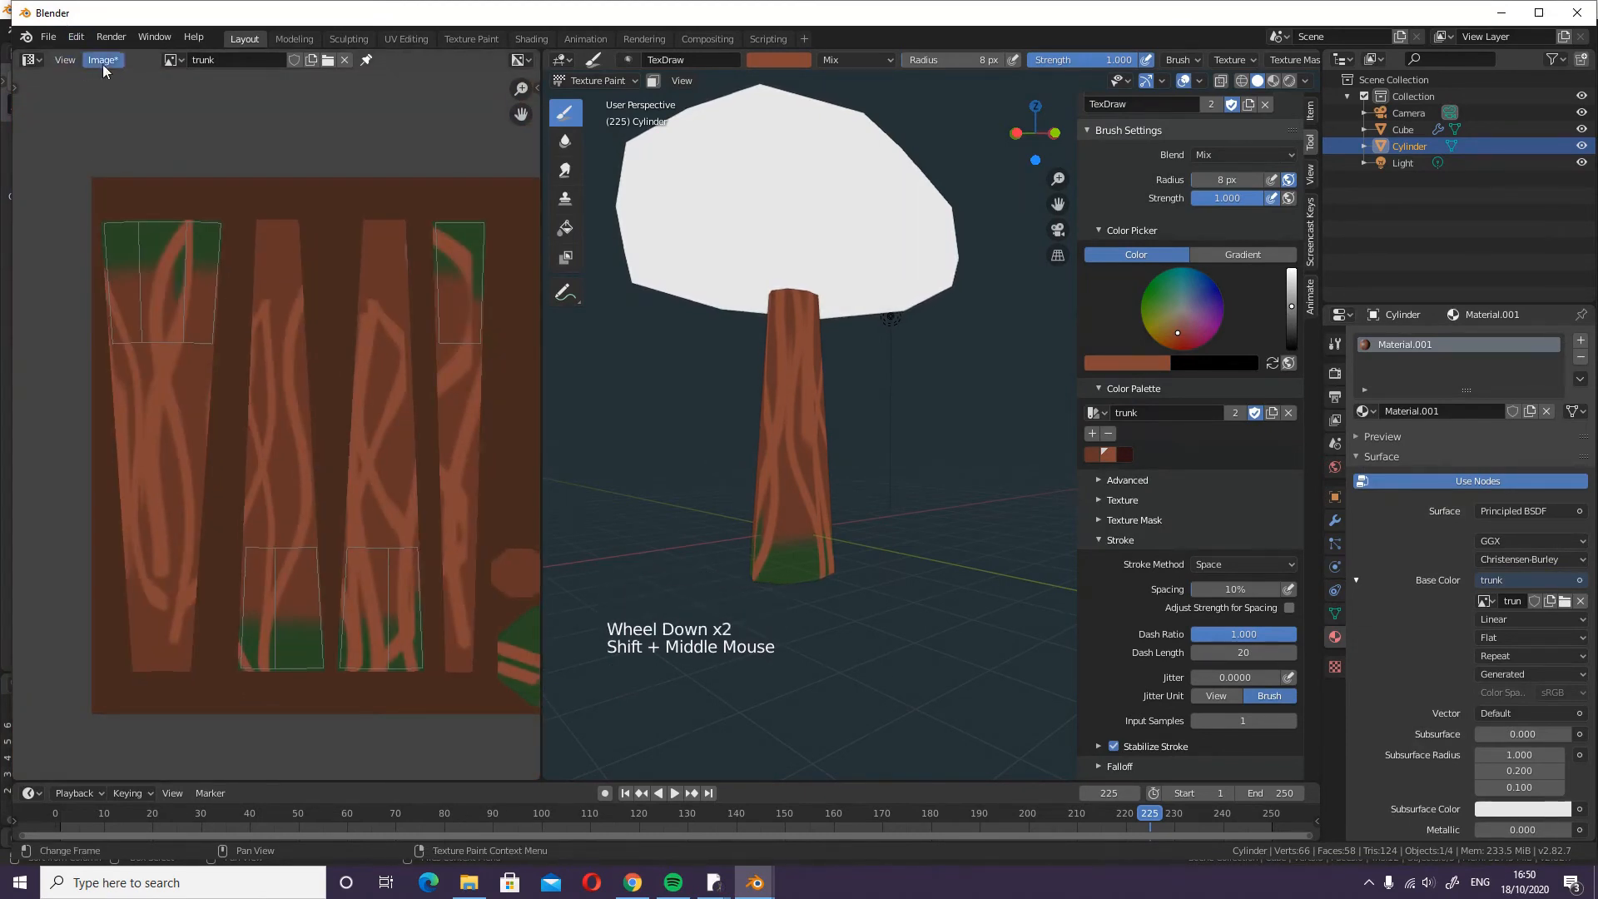
click(31, 60)
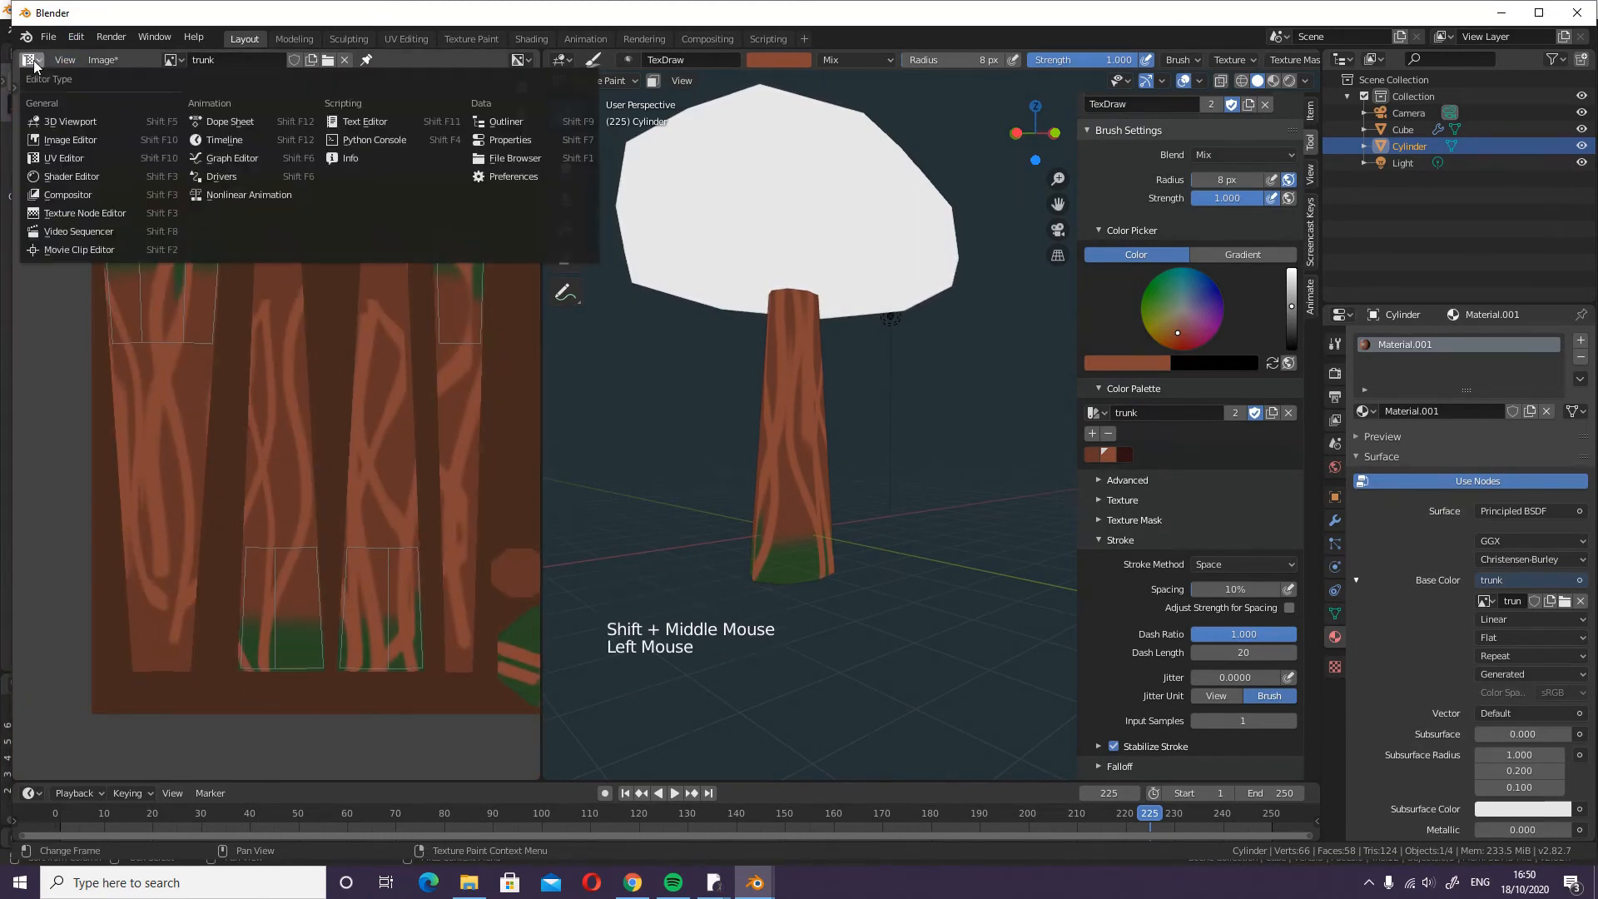
click(79, 138)
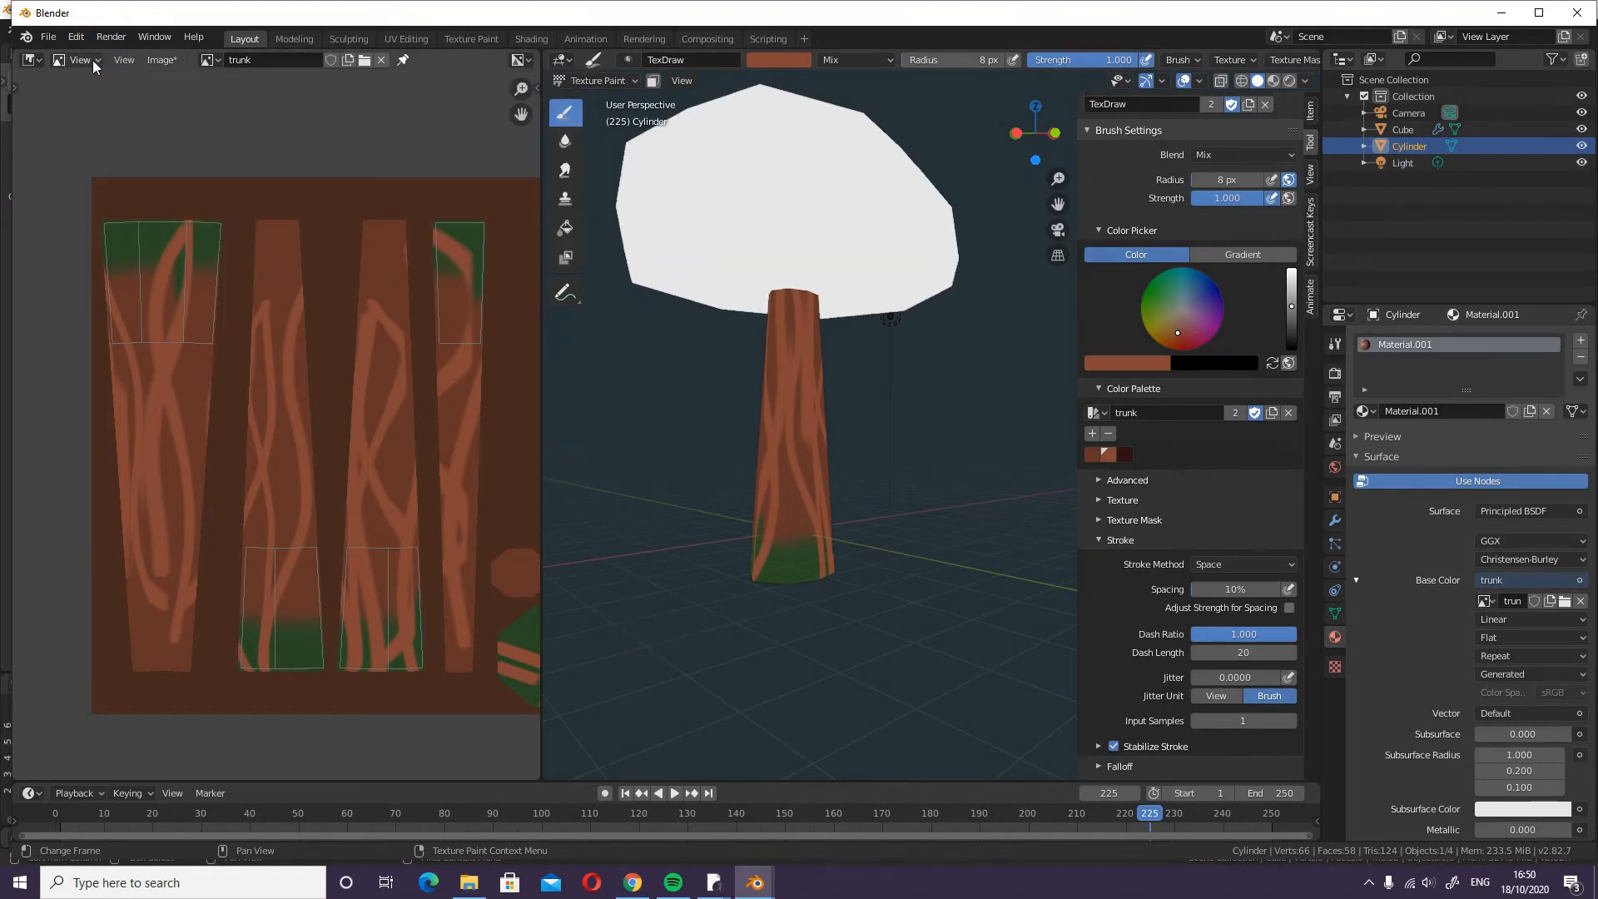
click(93, 60)
click(88, 98)
- Paint light brown strokes down the leftmost trunk strip of the texture image, enlarging the brush radius to 37 px for the wider stroke
drag(173, 275, 181, 402)
key(bracketright)
key(bracketright)
key(bracketright)
key(bracketright)
key(bracketright)
key(bracketright)
key(bracketright)
key(bracketright)
key(bracketright)
key(bracketright)
key(bracketright)
key(bracketright)
key(bracketright)
key(bracketright)
key(bracketright)
key(bracketright)
key(bracketright)
key(bracketright)
key(bracketright)
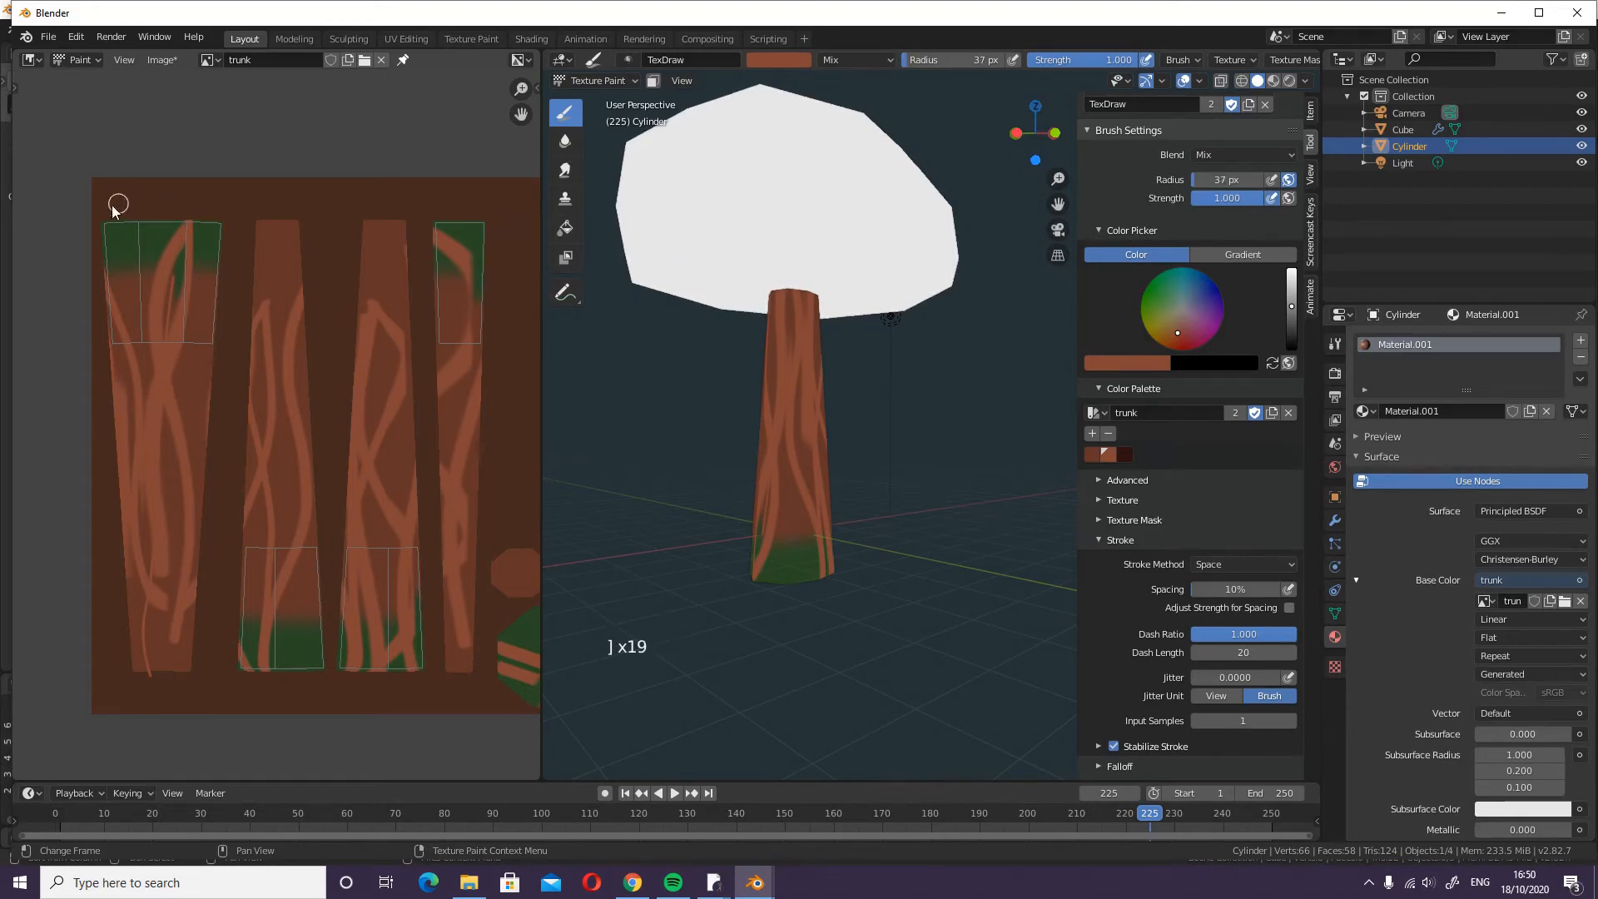
drag(119, 205, 177, 749)
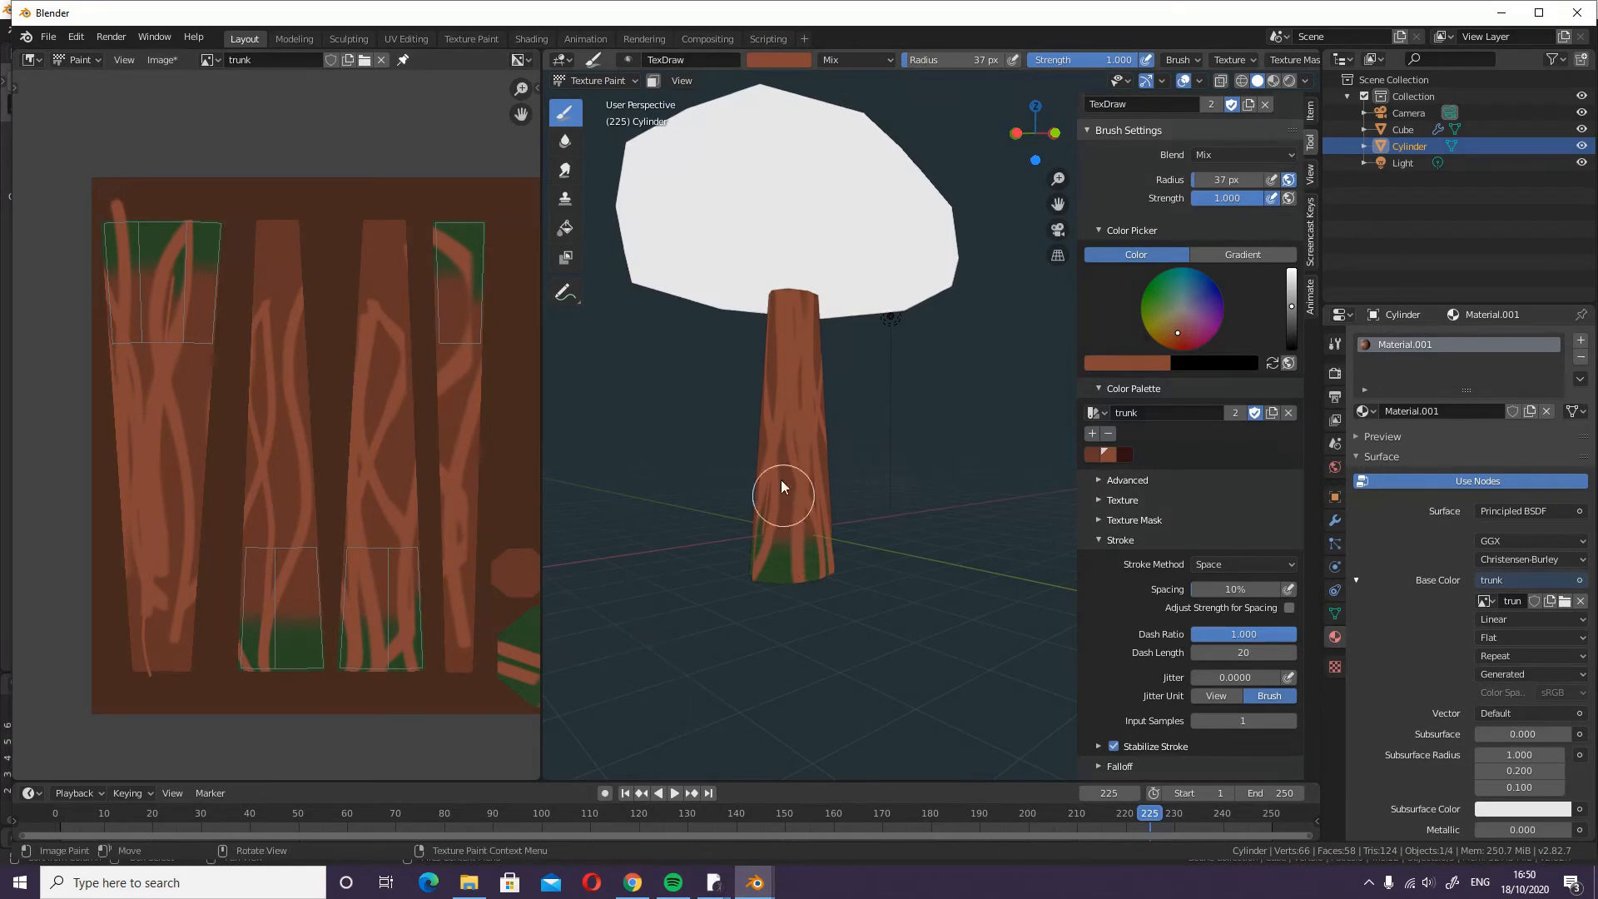
- Choose the palette's darkest brown and paint a long wavy line down each of the three leftmost trunk strips in the texture image
click(1123, 455)
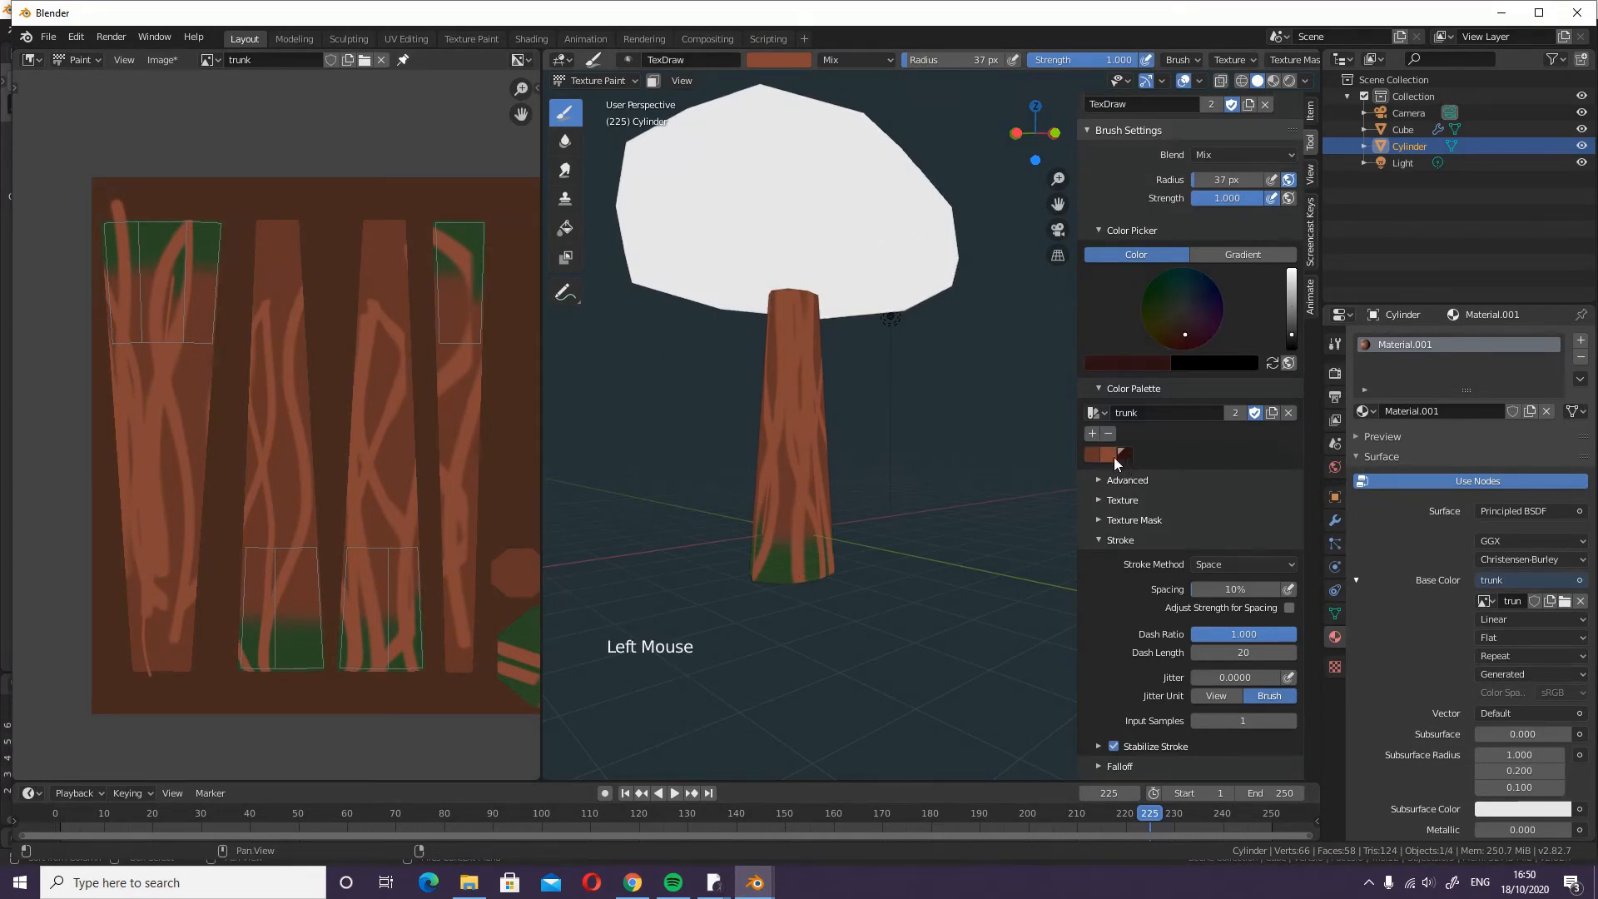
drag(273, 179, 283, 226)
mouse_move(278, 285)
mouse_down()
mouse_move(254, 358)
mouse_move(291, 614)
mouse_move(242, 762)
mouse_up()
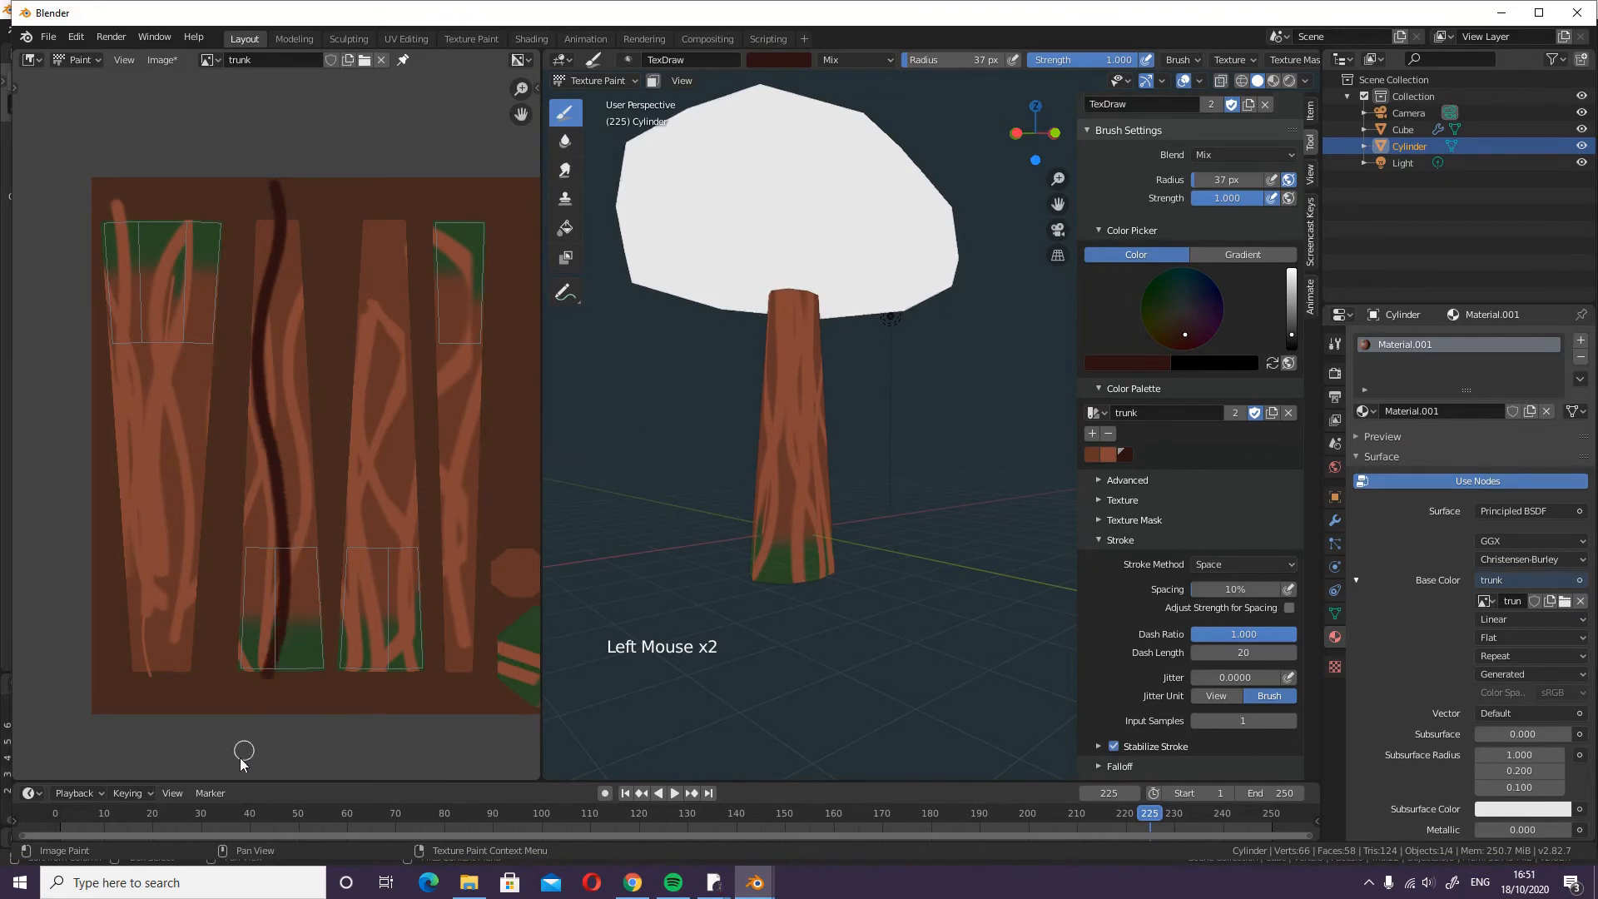
drag(392, 179, 392, 358)
drag(406, 460, 386, 700)
mouse_move(146, 163)
mouse_down()
mouse_move(122, 478)
mouse_move(150, 613)
mouse_move(135, 760)
mouse_up()
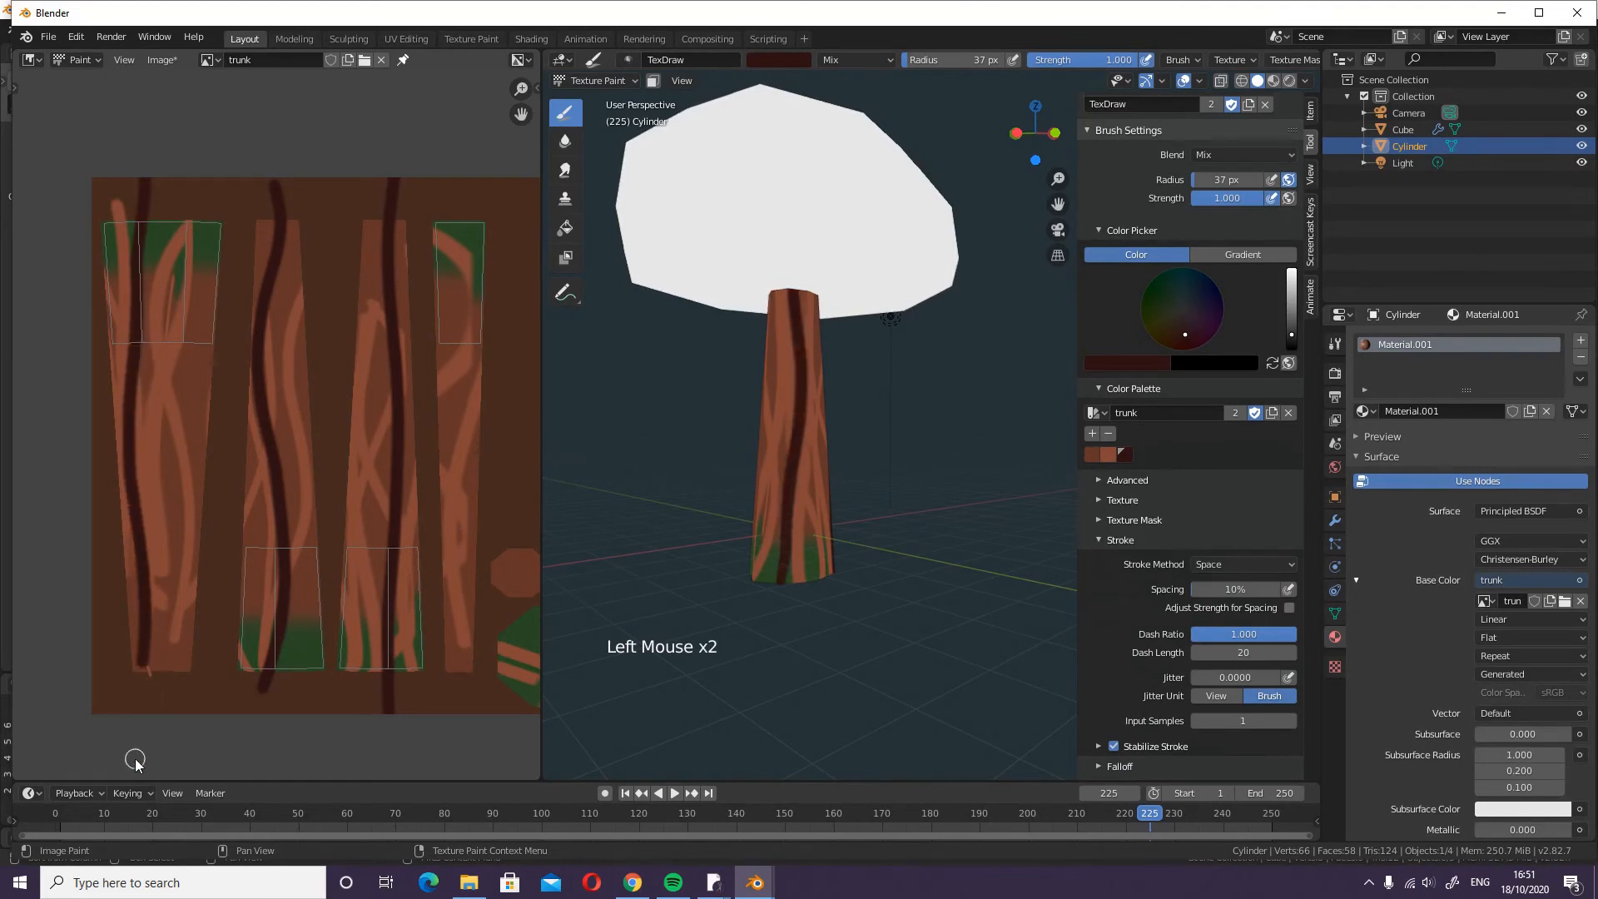
- Switch from Texture Paint to Object Mode and select the trunk
mouse_move(941, 341)
middle_down()
mouse_move(832, 336)
mouse_move(824, 320)
middle_up()
click(627, 75)
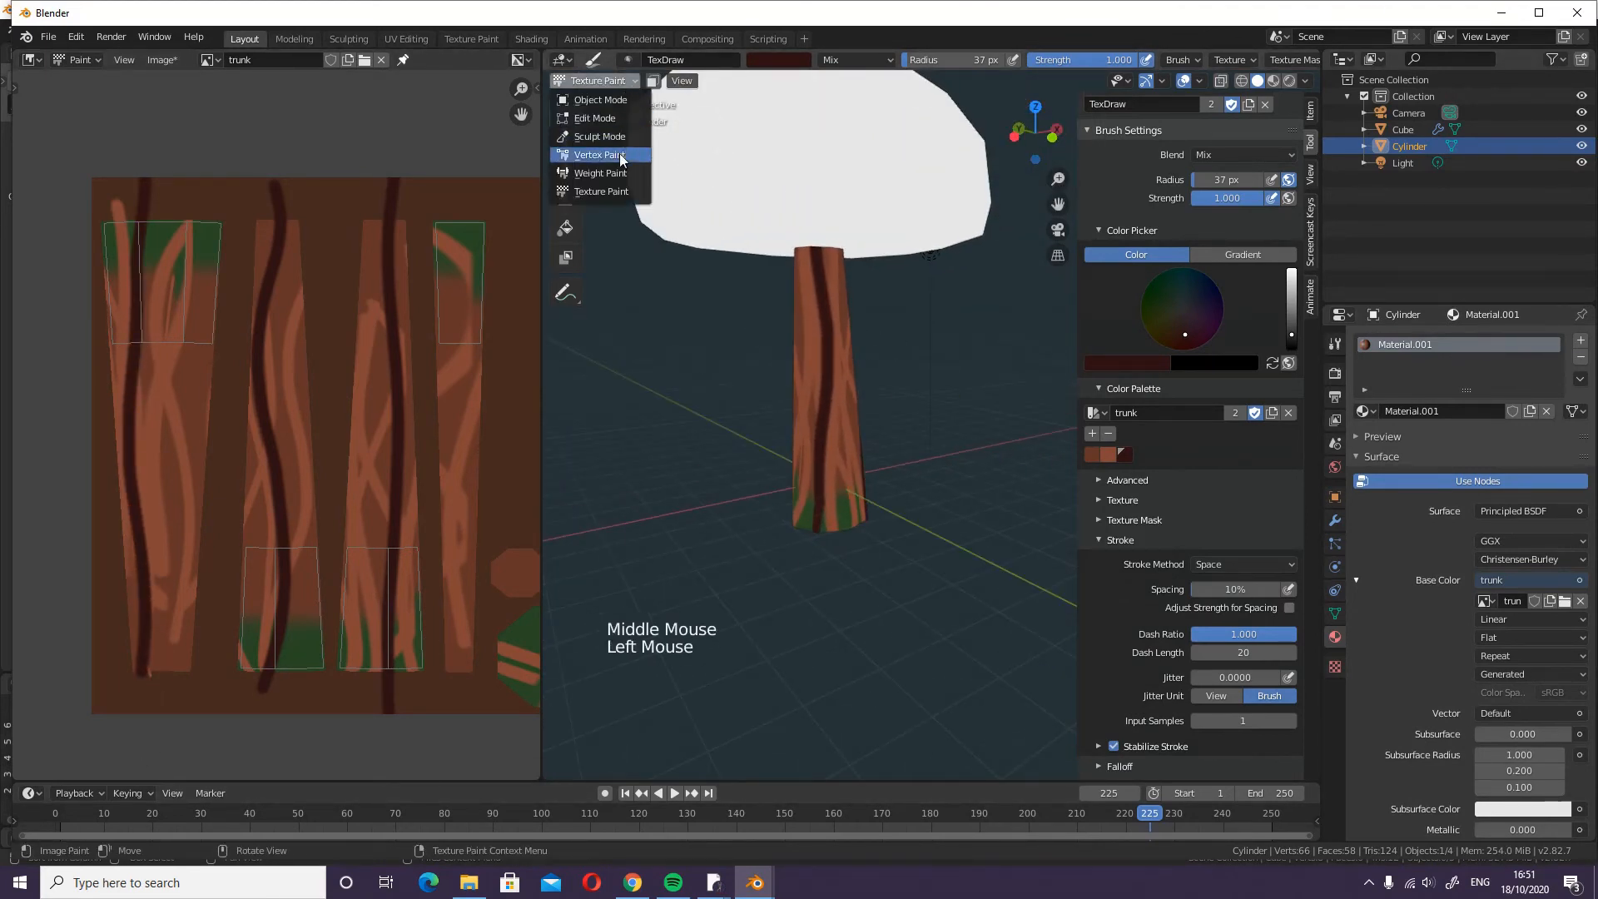
click(617, 104)
click(846, 422)
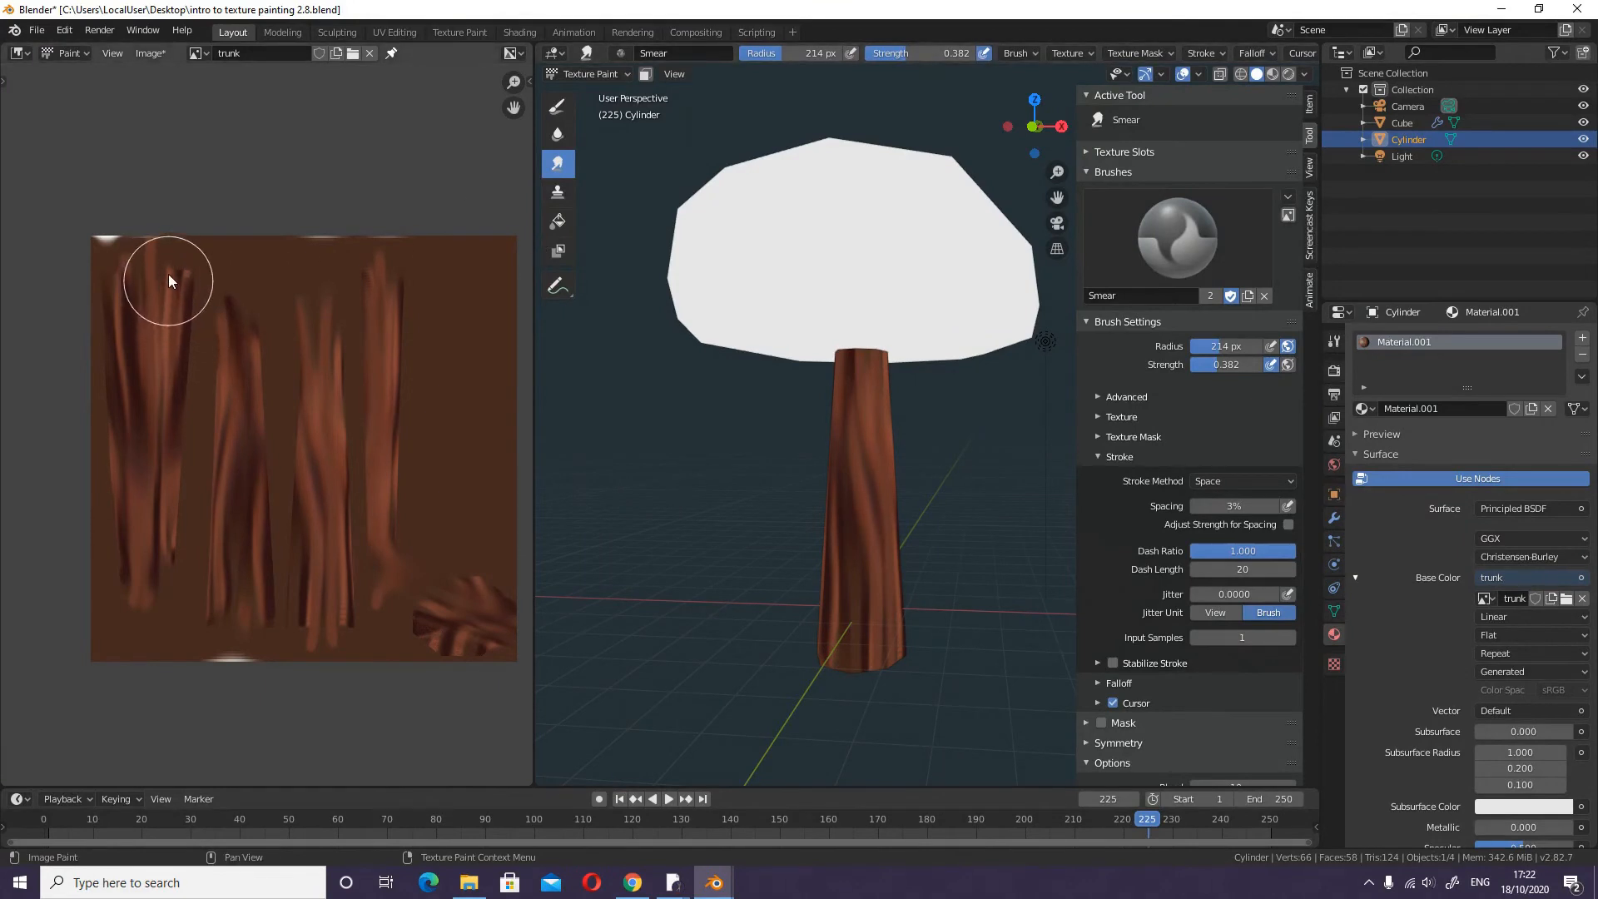
- Smear the bark colors along the three leftmost trunk strips of the texture image, including their upper and lower ends
drag(159, 218, 163, 327)
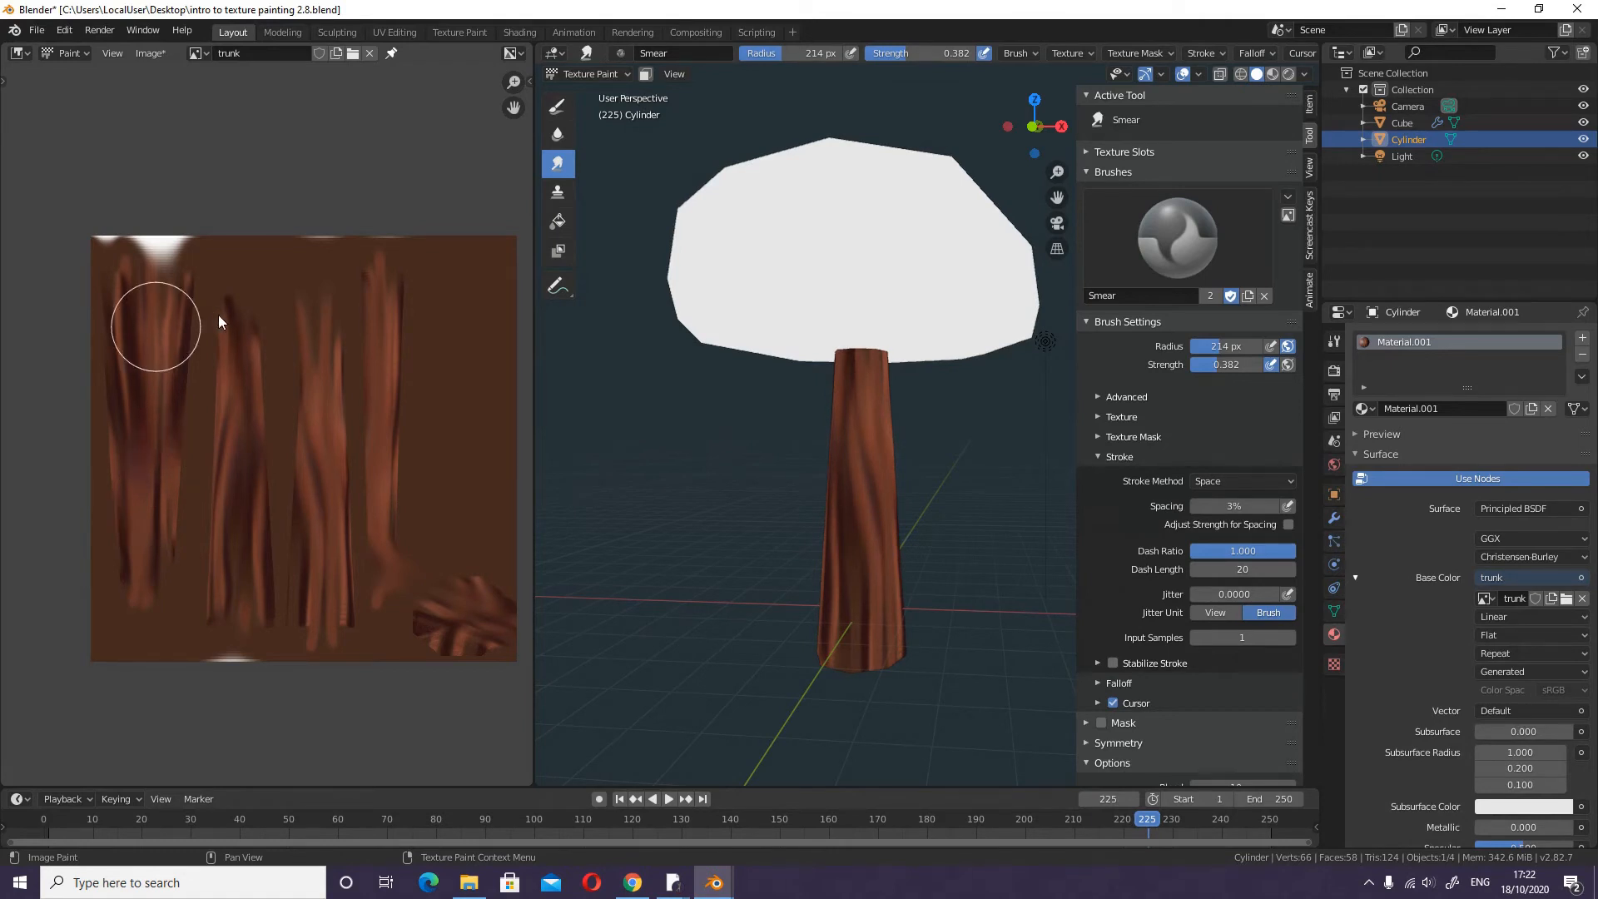
drag(234, 307, 223, 513)
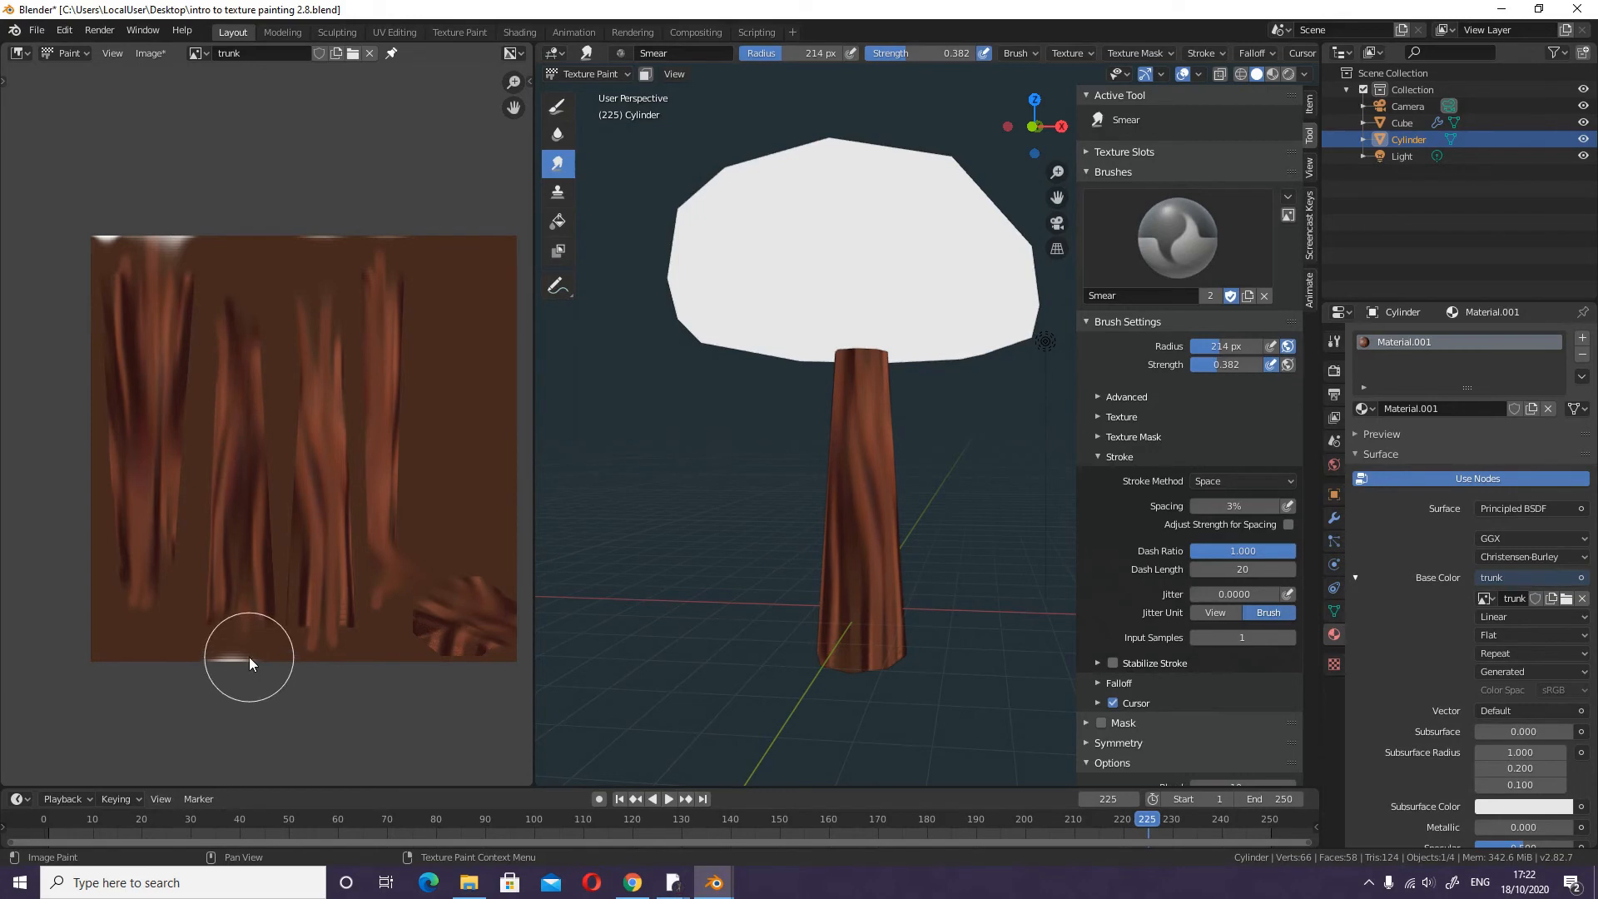
mouse_move(327, 640)
mouse_down()
mouse_move(332, 528)
mouse_move(313, 625)
mouse_up()
scroll(317, 631, up, 3)
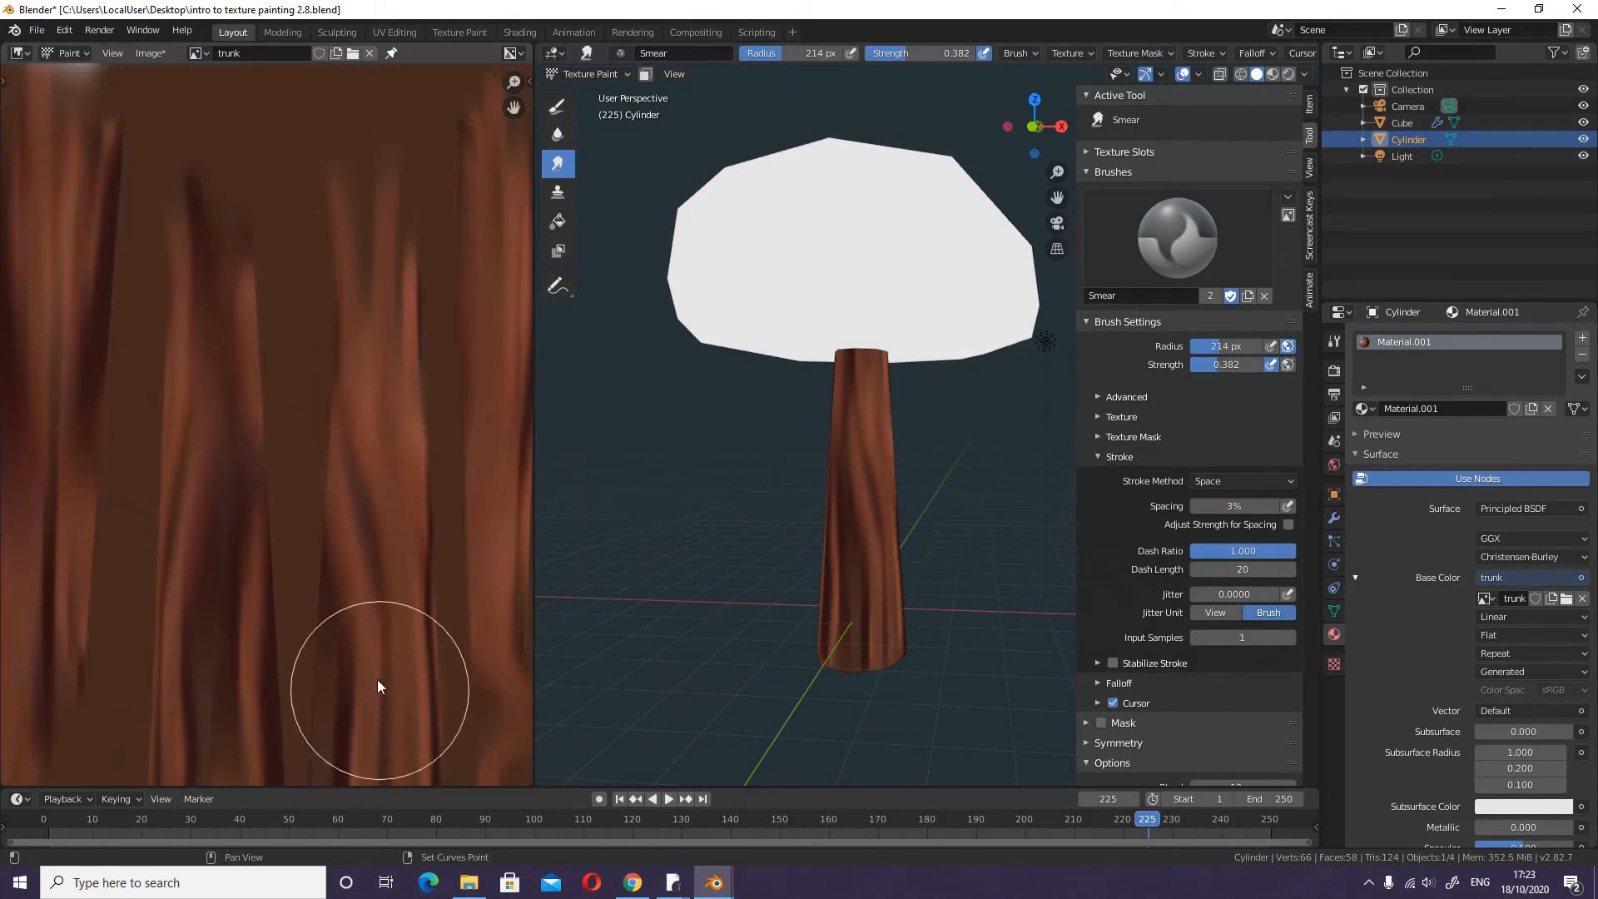
middle_drag(377, 679, 367, 508)
mouse_move(327, 443)
mouse_down()
mouse_move(318, 706)
mouse_move(363, 703)
mouse_move(331, 643)
mouse_move(348, 454)
mouse_up()
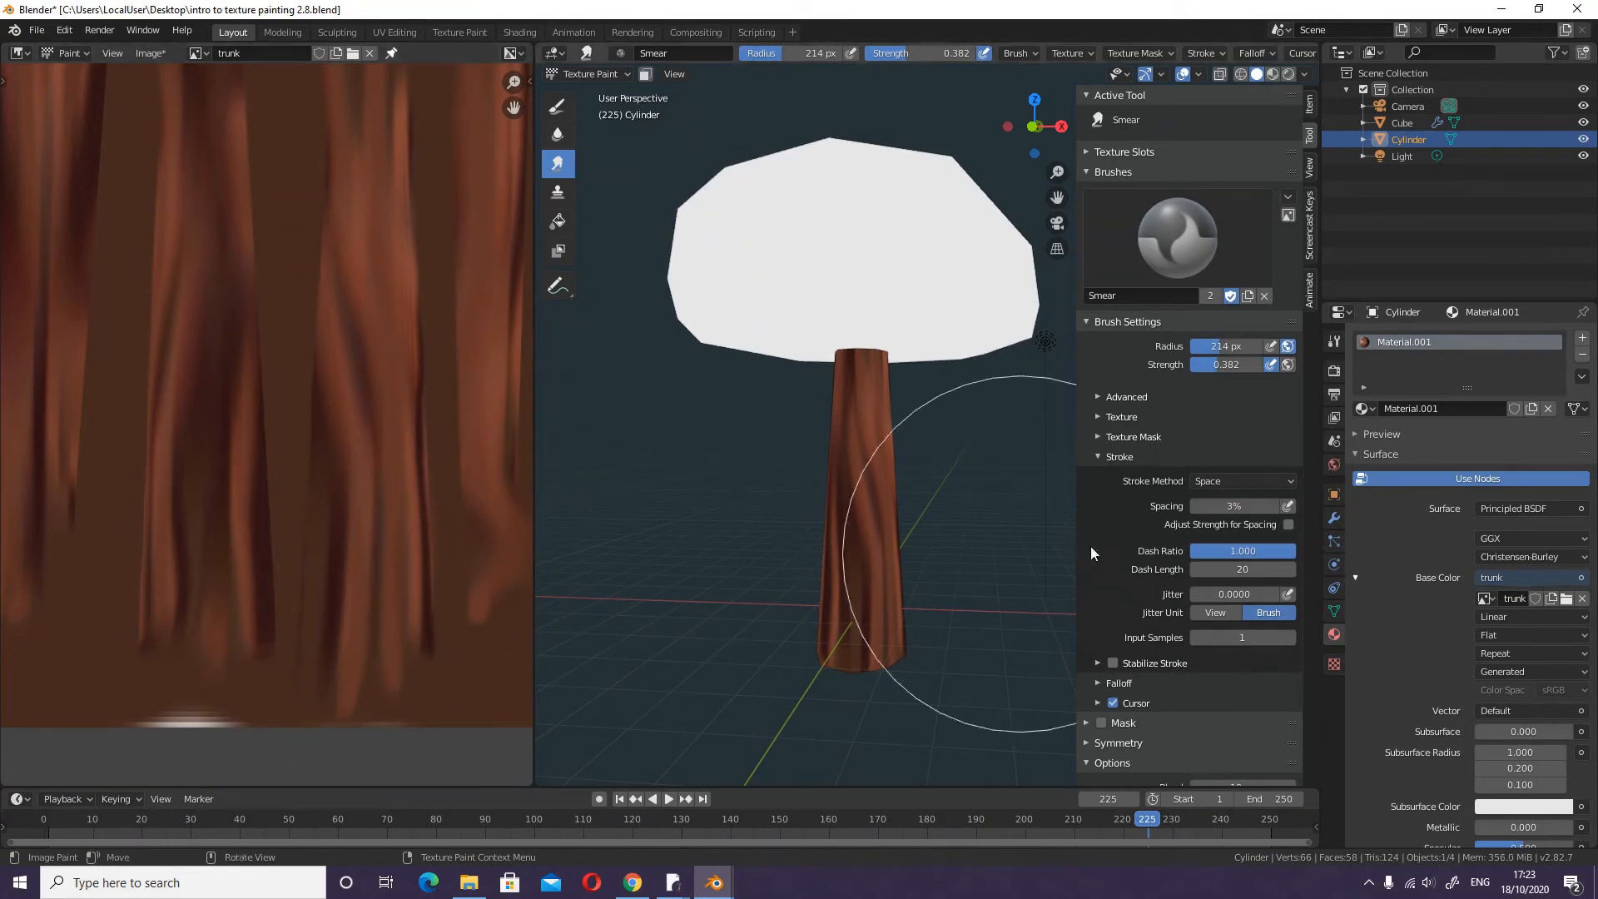
- Show the tree from the front, switch to the Draw brush and lower its strength to 0.404
mouse_move(798, 568)
middle_down()
mouse_move(896, 567)
mouse_move(718, 581)
mouse_move(1035, 530)
mouse_move(934, 558)
middle_up()
scroll(795, 551, down, 3)
scroll(796, 551, up, 2)
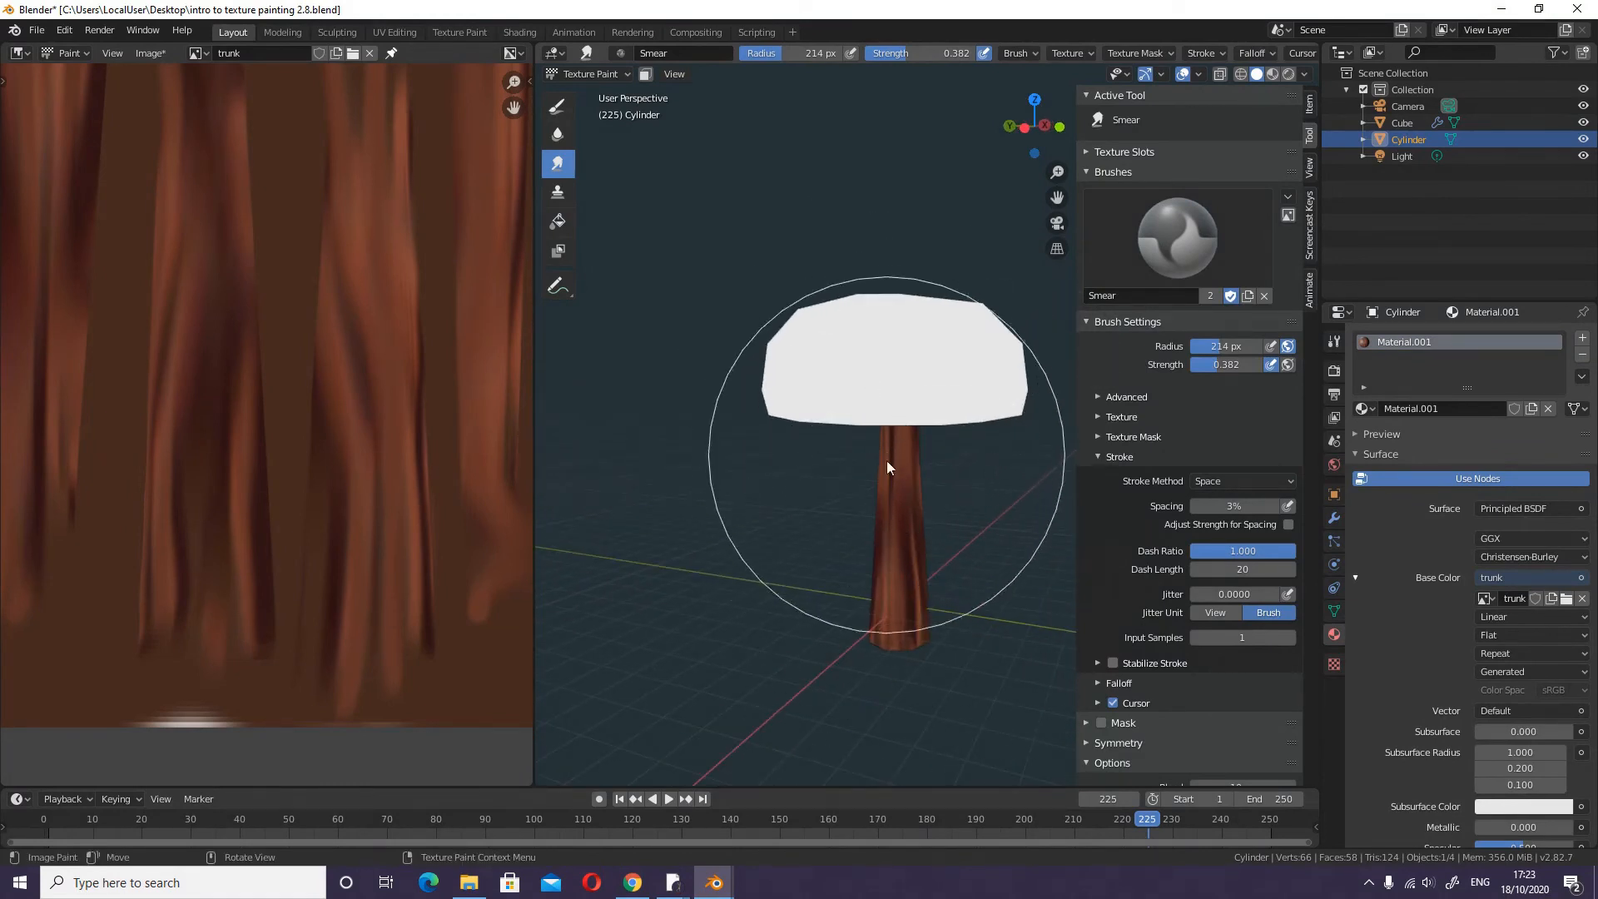
key(KP_1)
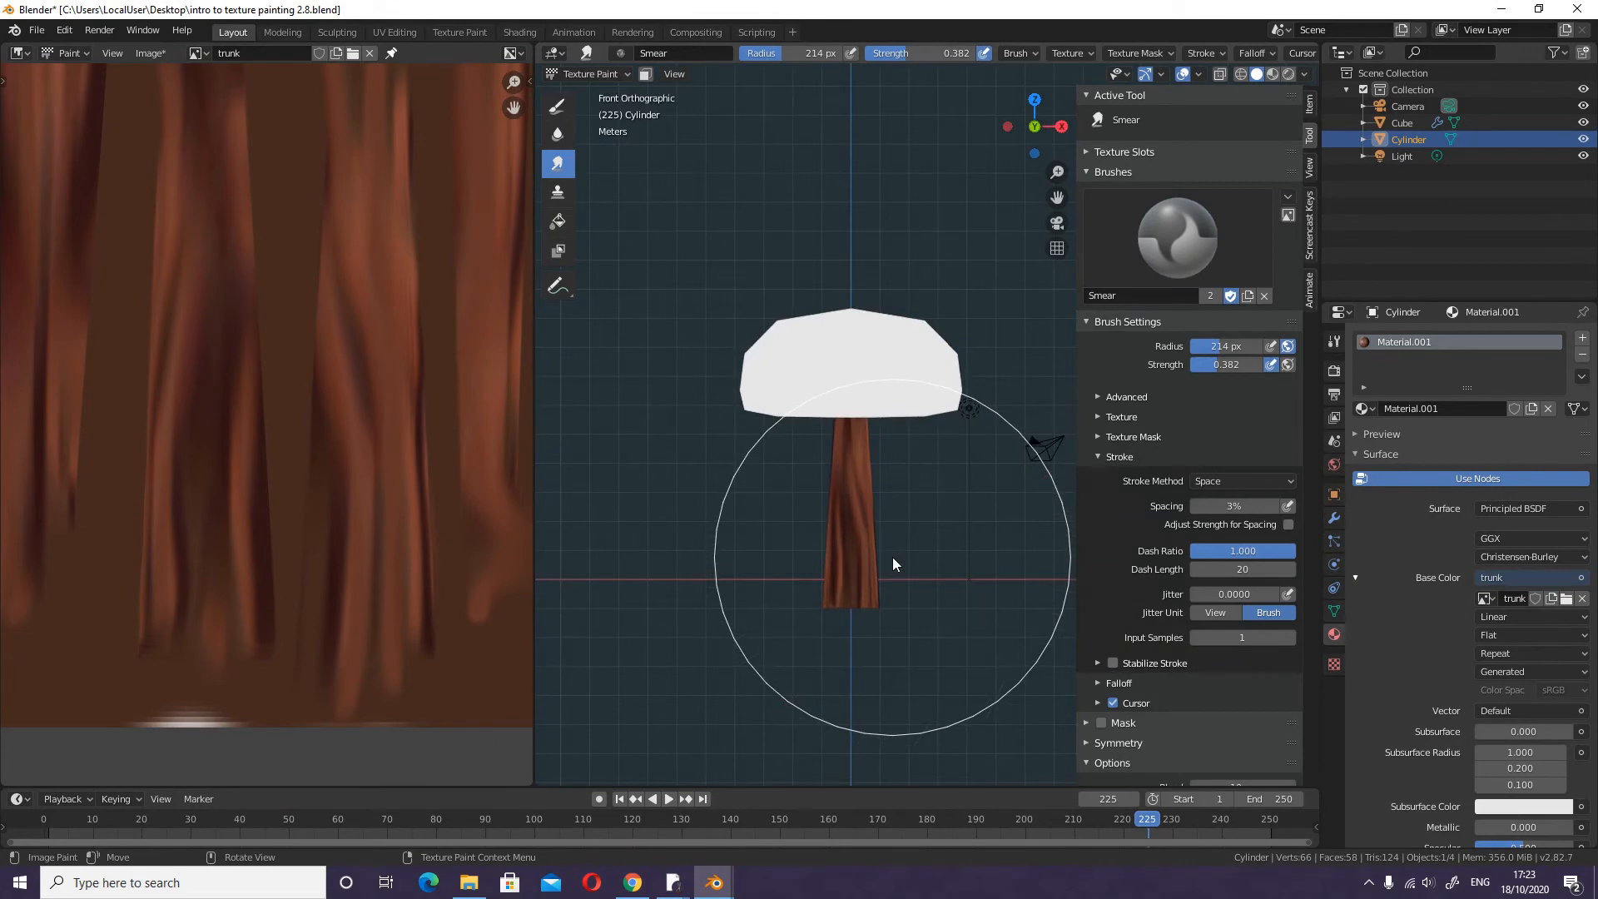
scroll(333, 449, down, 3)
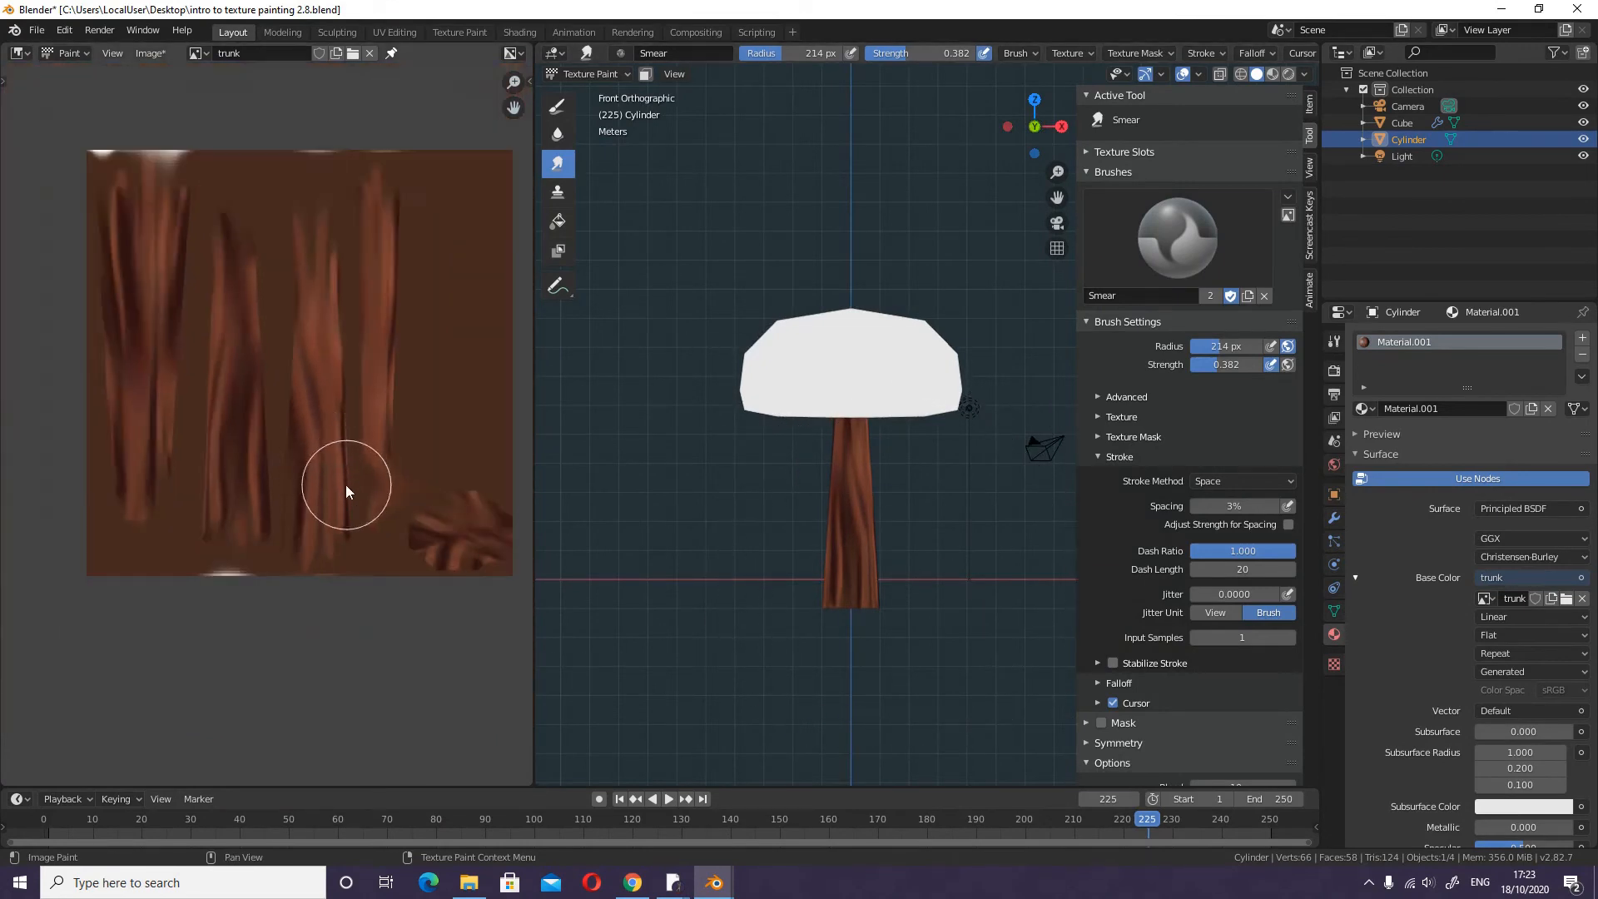
scroll(348, 485, up, 4)
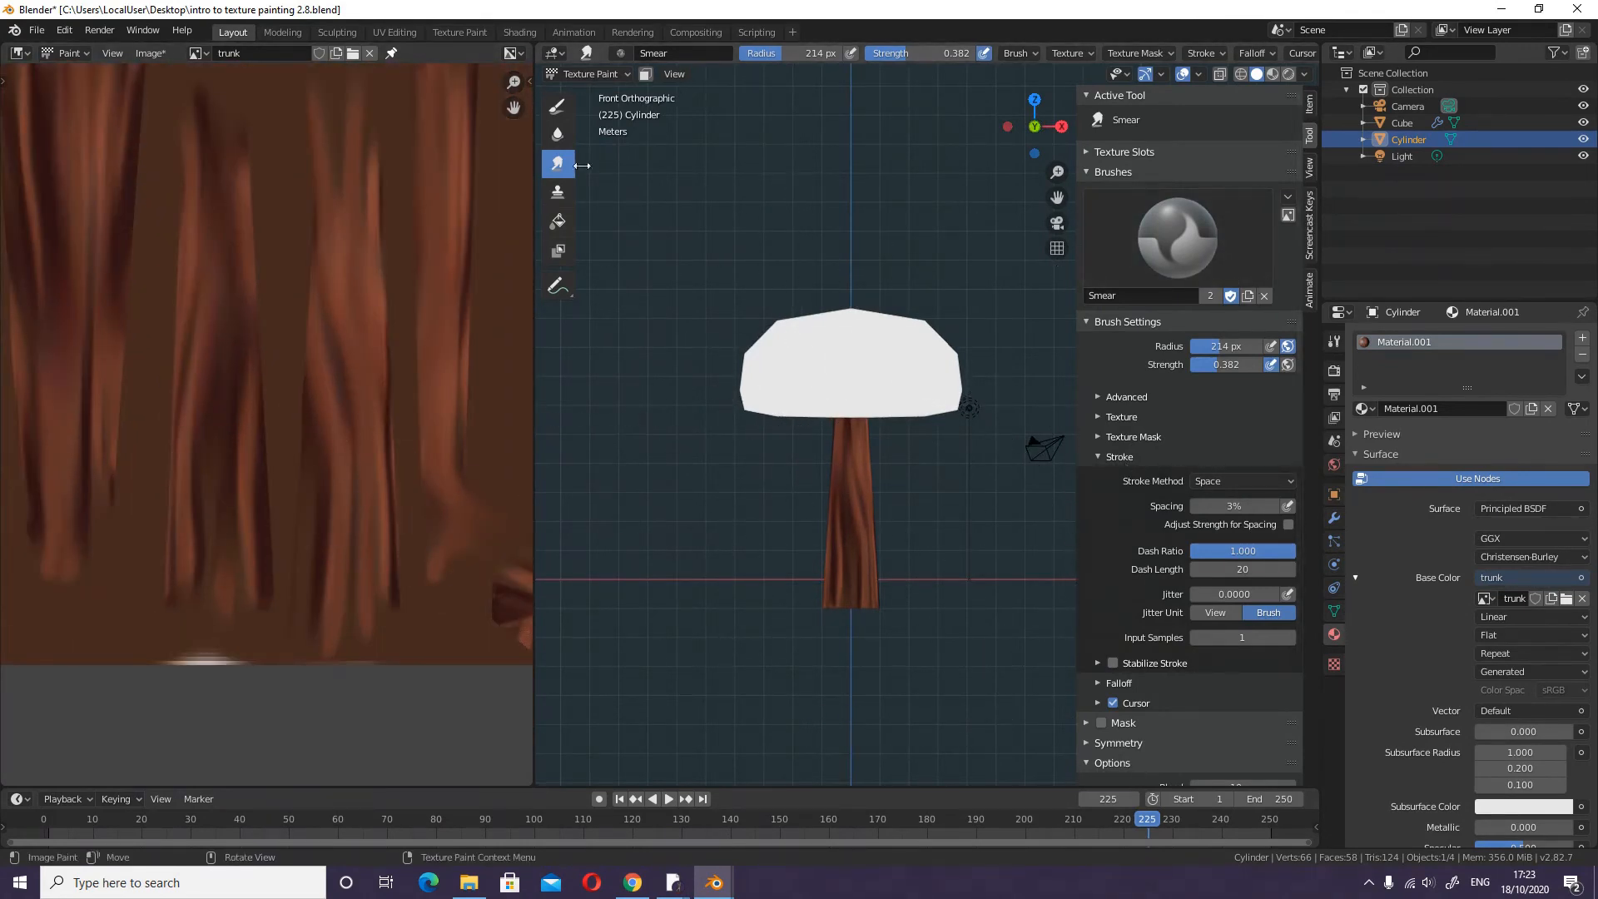
click(556, 107)
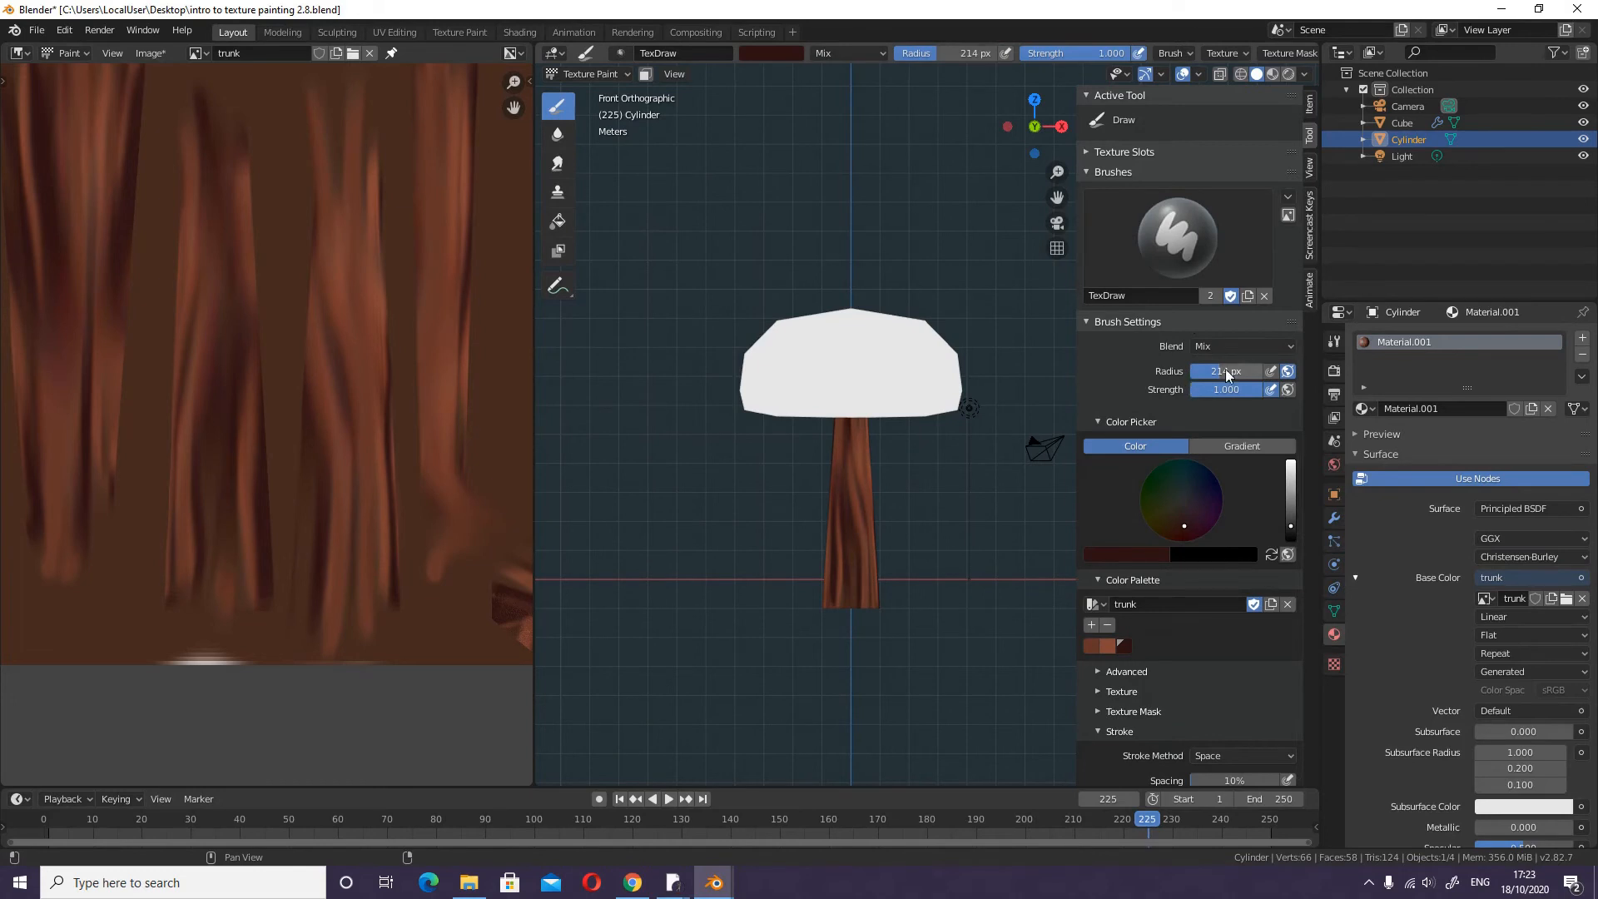
drag(1255, 390, 1225, 390)
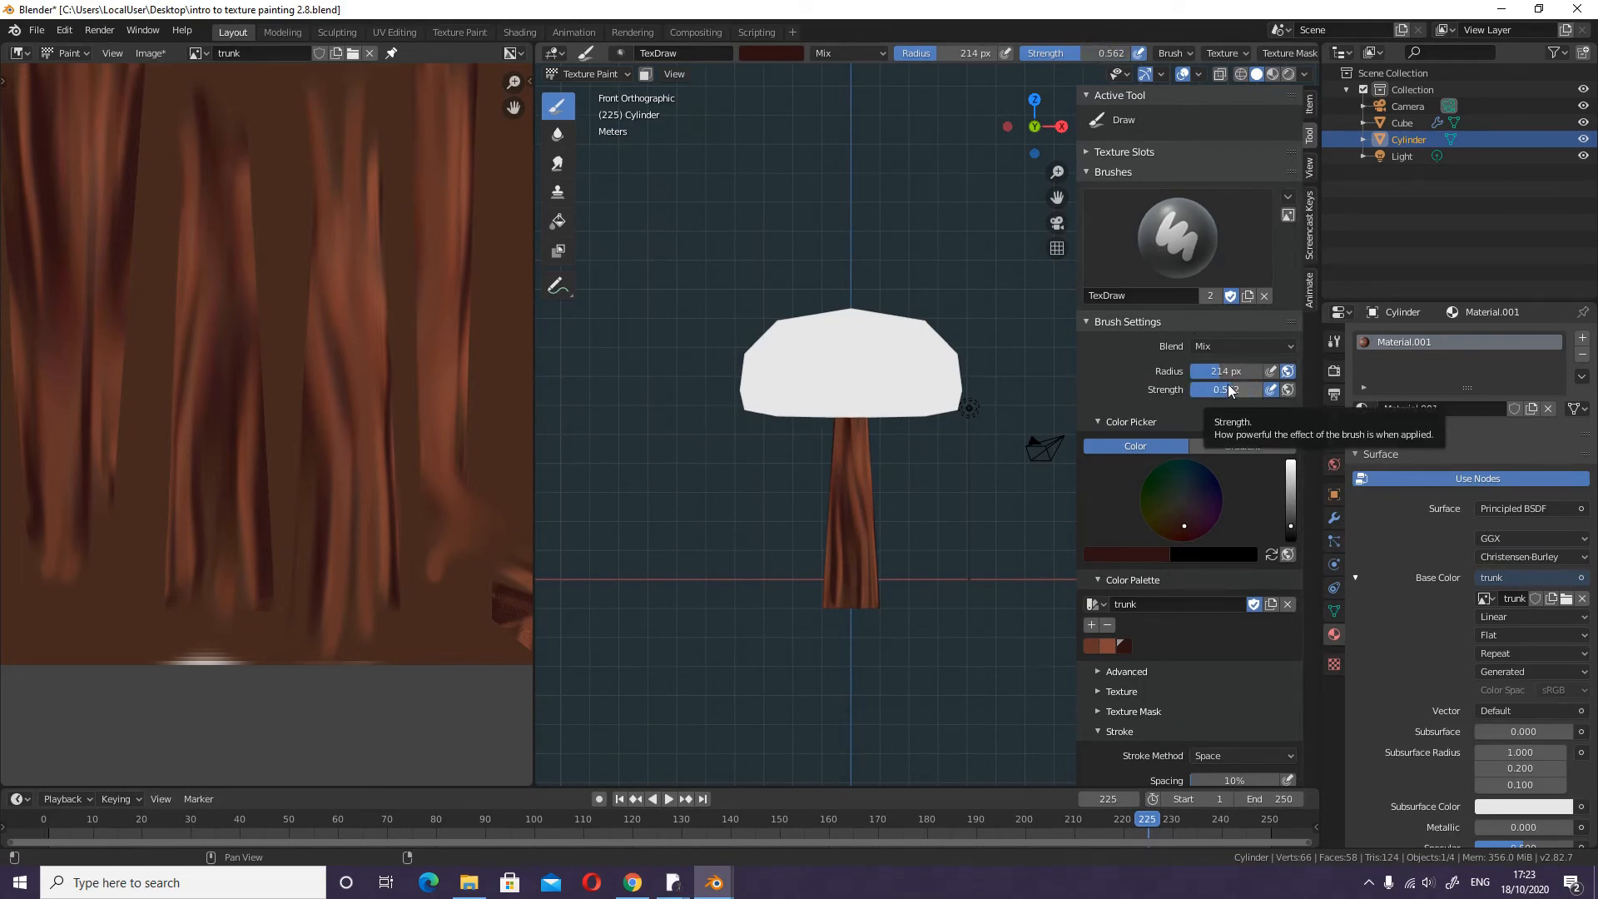
drag(1220, 387, 1212, 383)
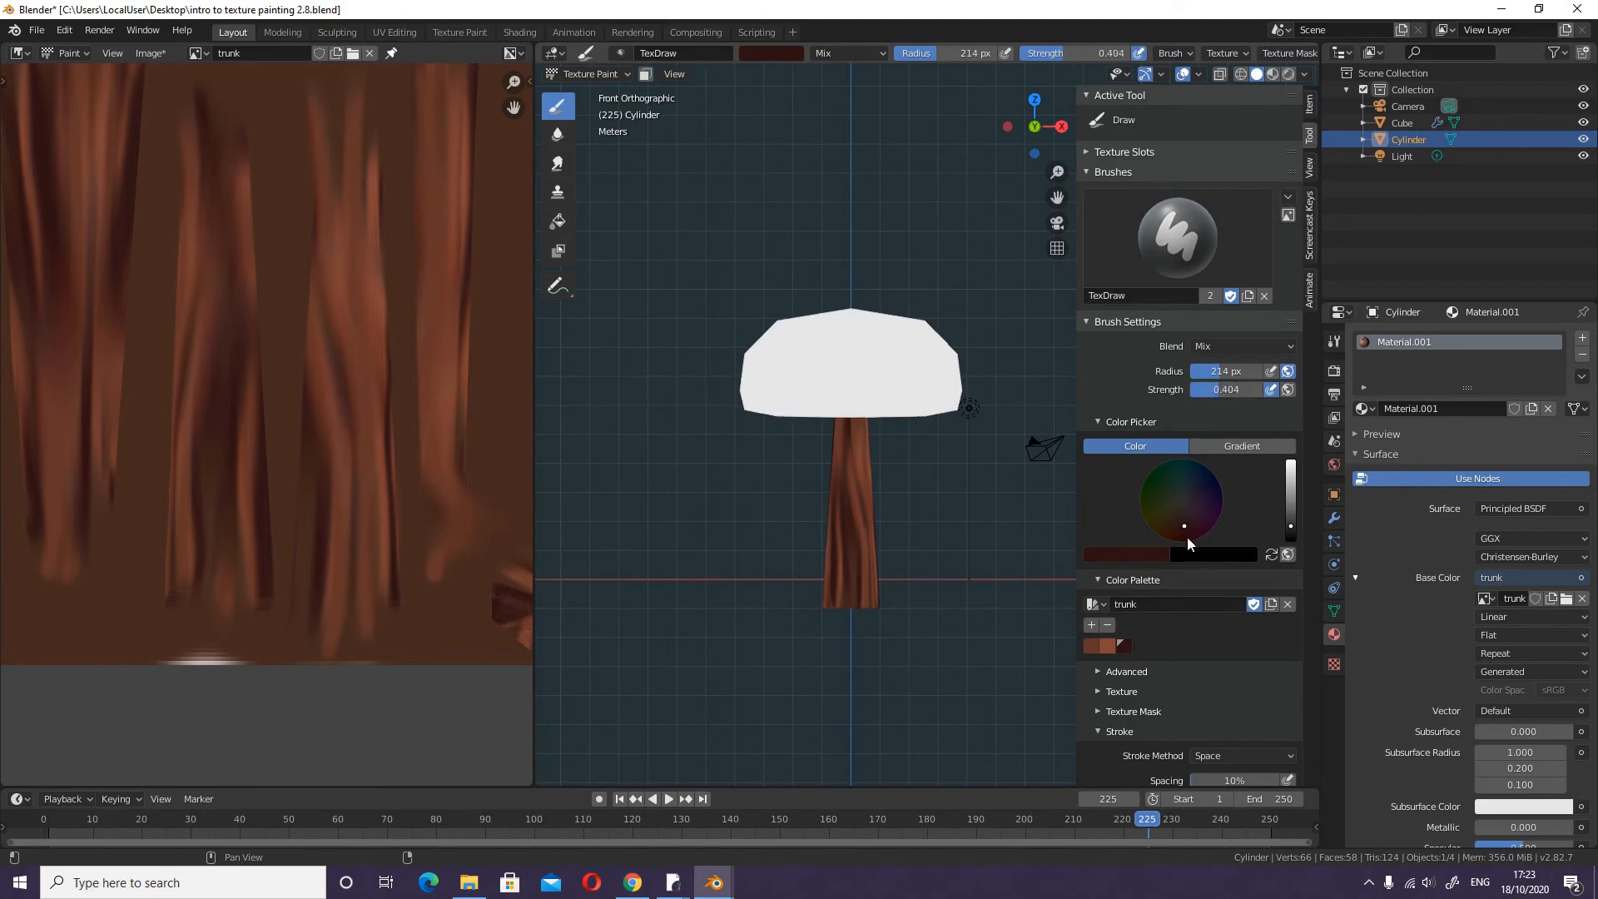
- Pick a dark green paint color and reduce the Draw brush radius to 57 px
click(1173, 497)
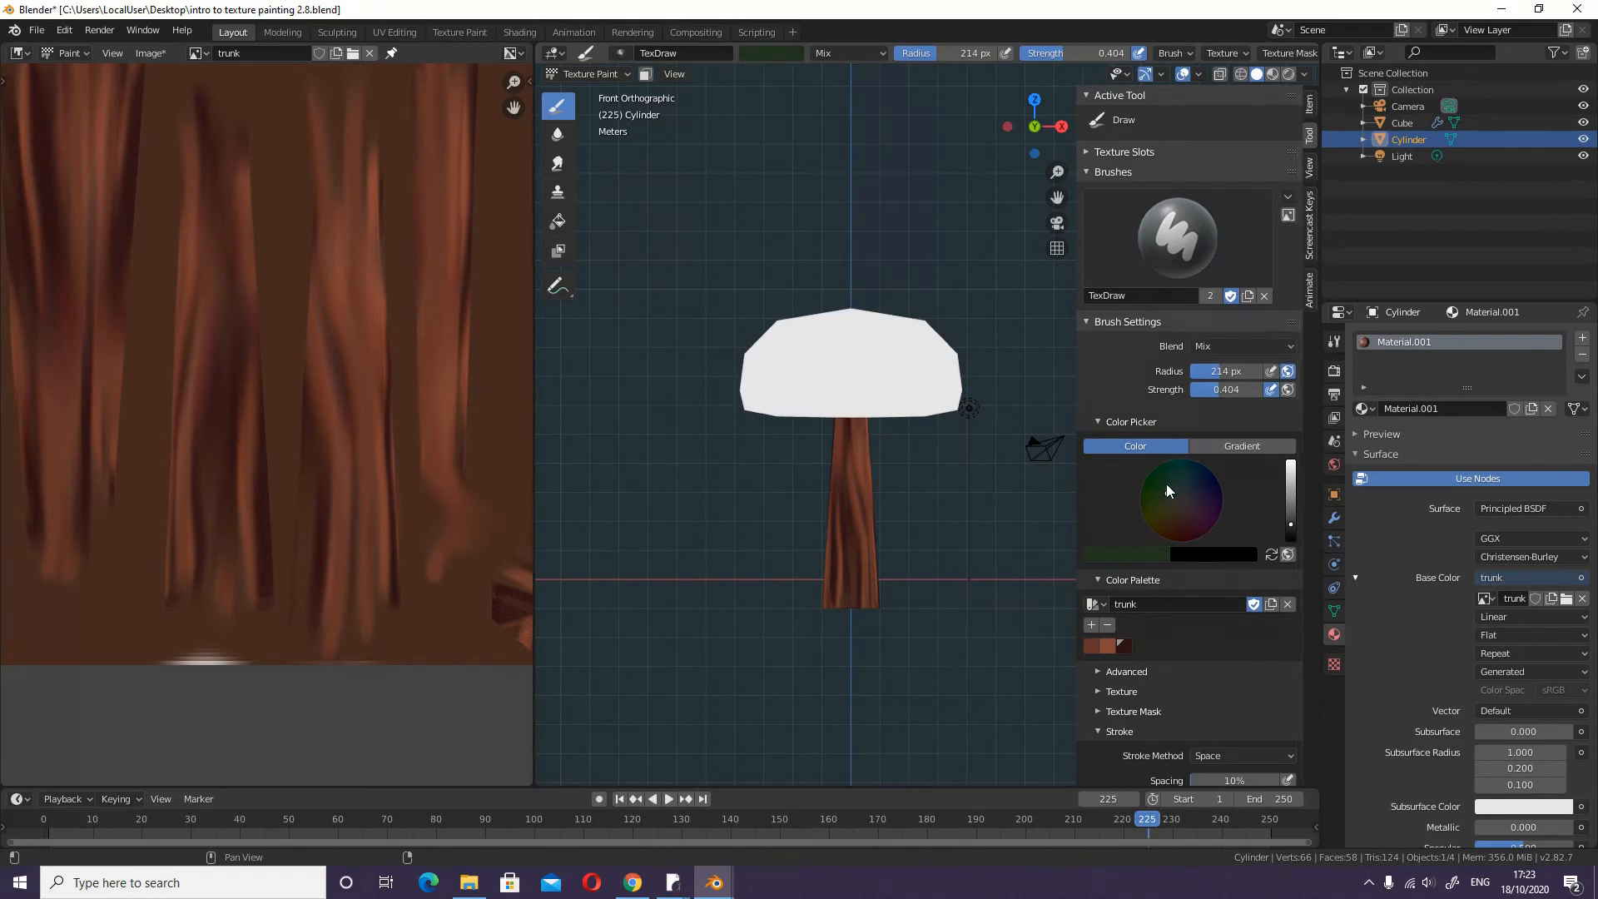
mouse_move(1168, 494)
mouse_down()
mouse_move(1162, 479)
mouse_move(1207, 490)
mouse_move(1166, 512)
mouse_move(1178, 488)
mouse_move(1171, 503)
mouse_move(1188, 500)
mouse_up()
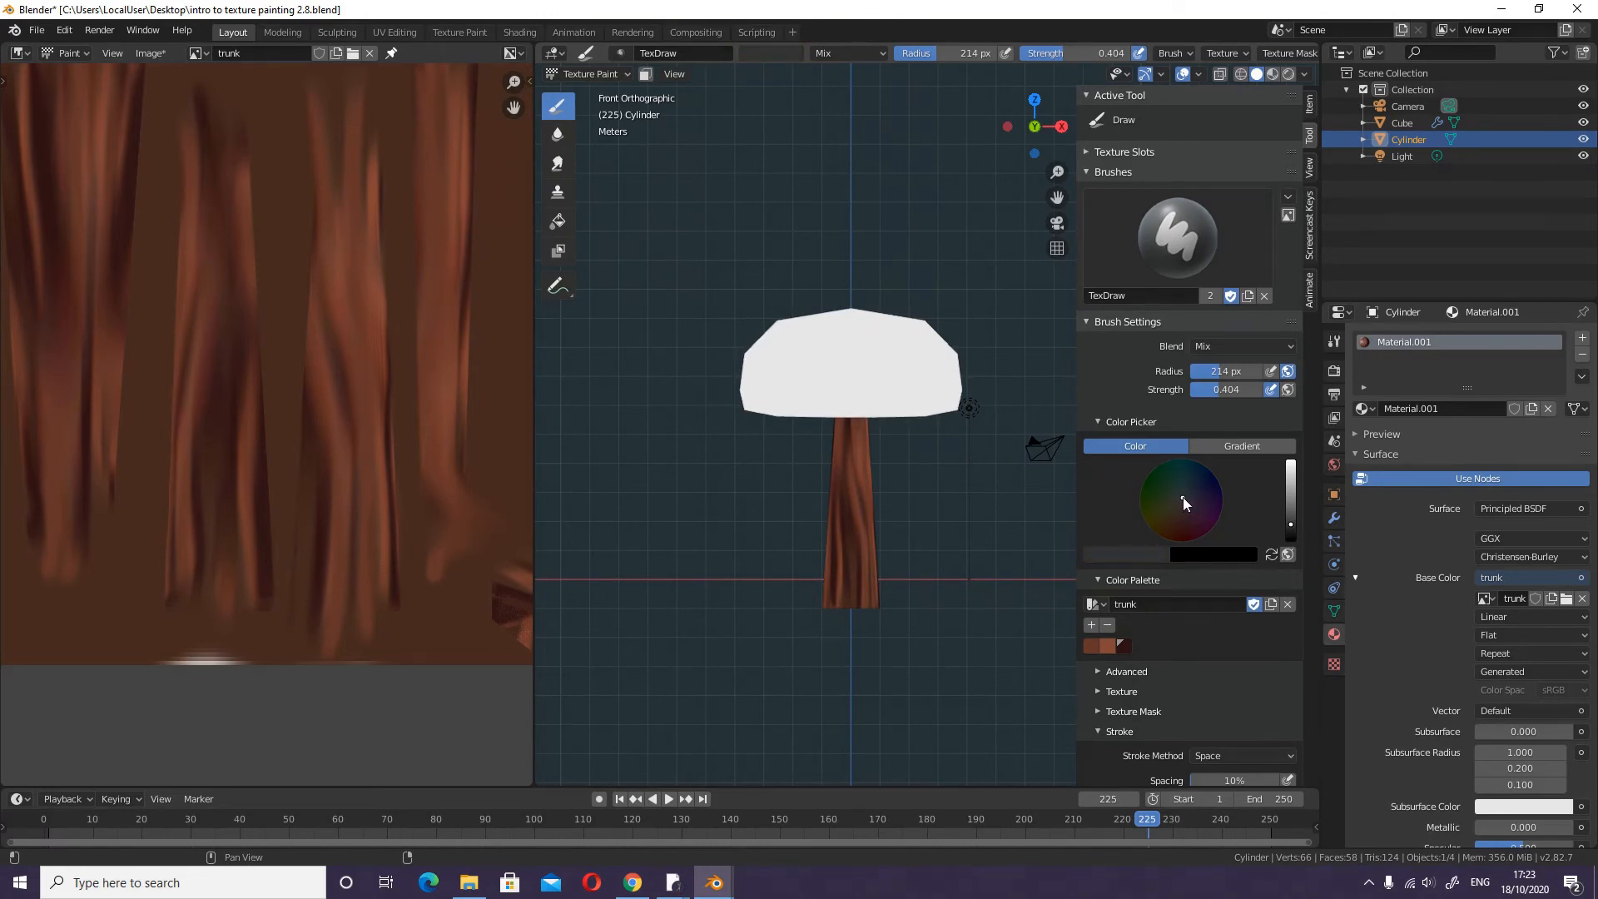
mouse_move(1182, 497)
mouse_down()
mouse_move(1143, 467)
mouse_move(1168, 501)
mouse_up()
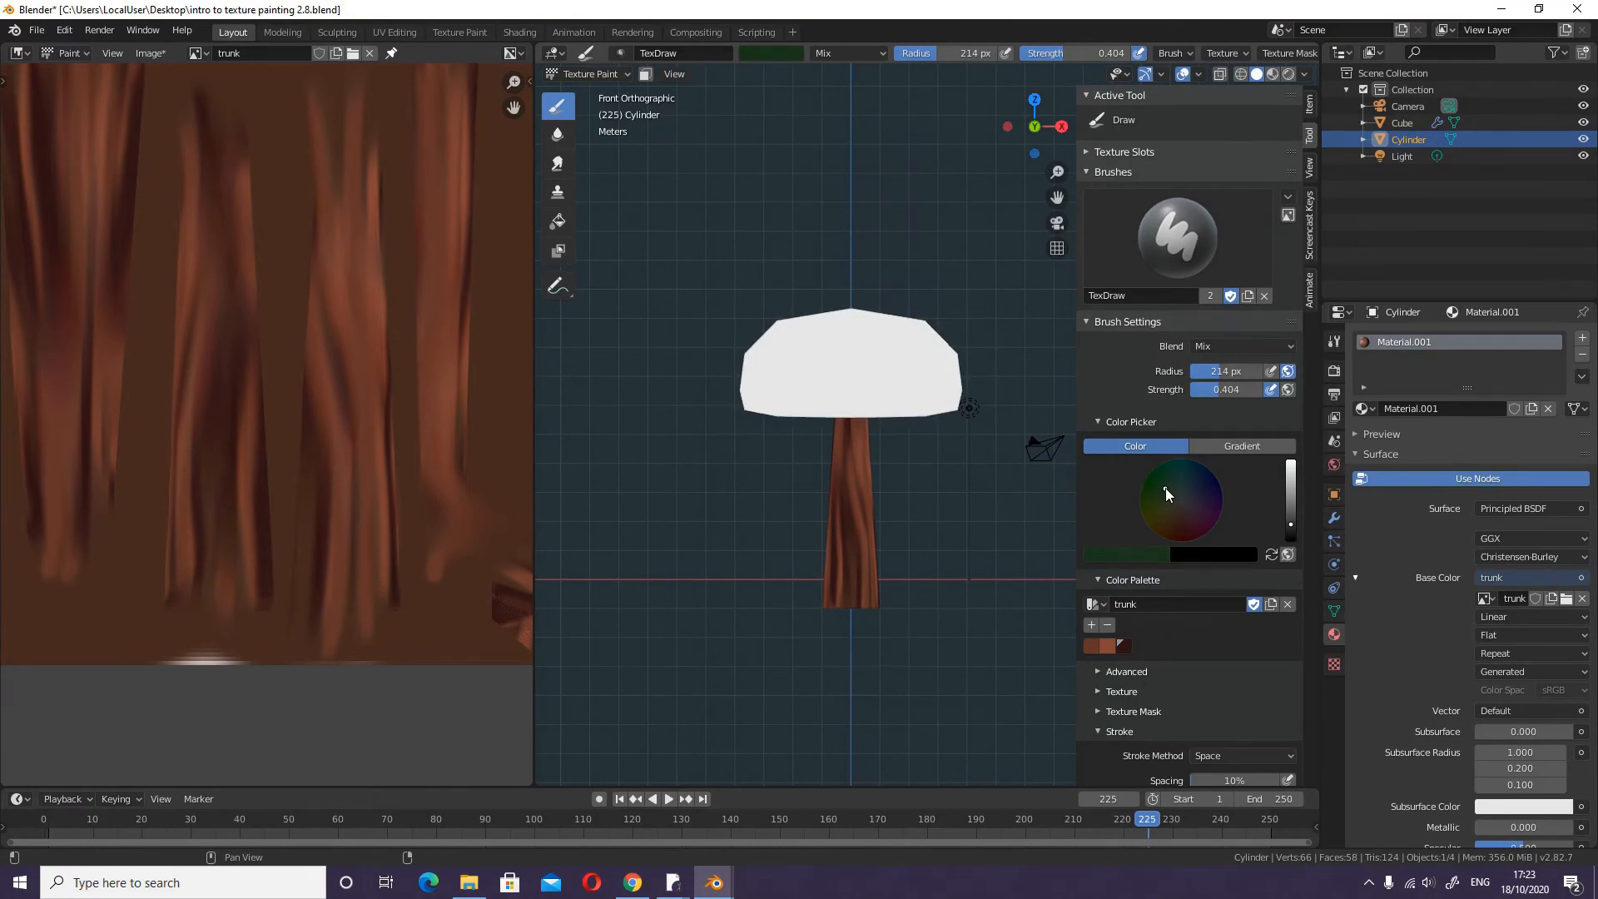
key(f)
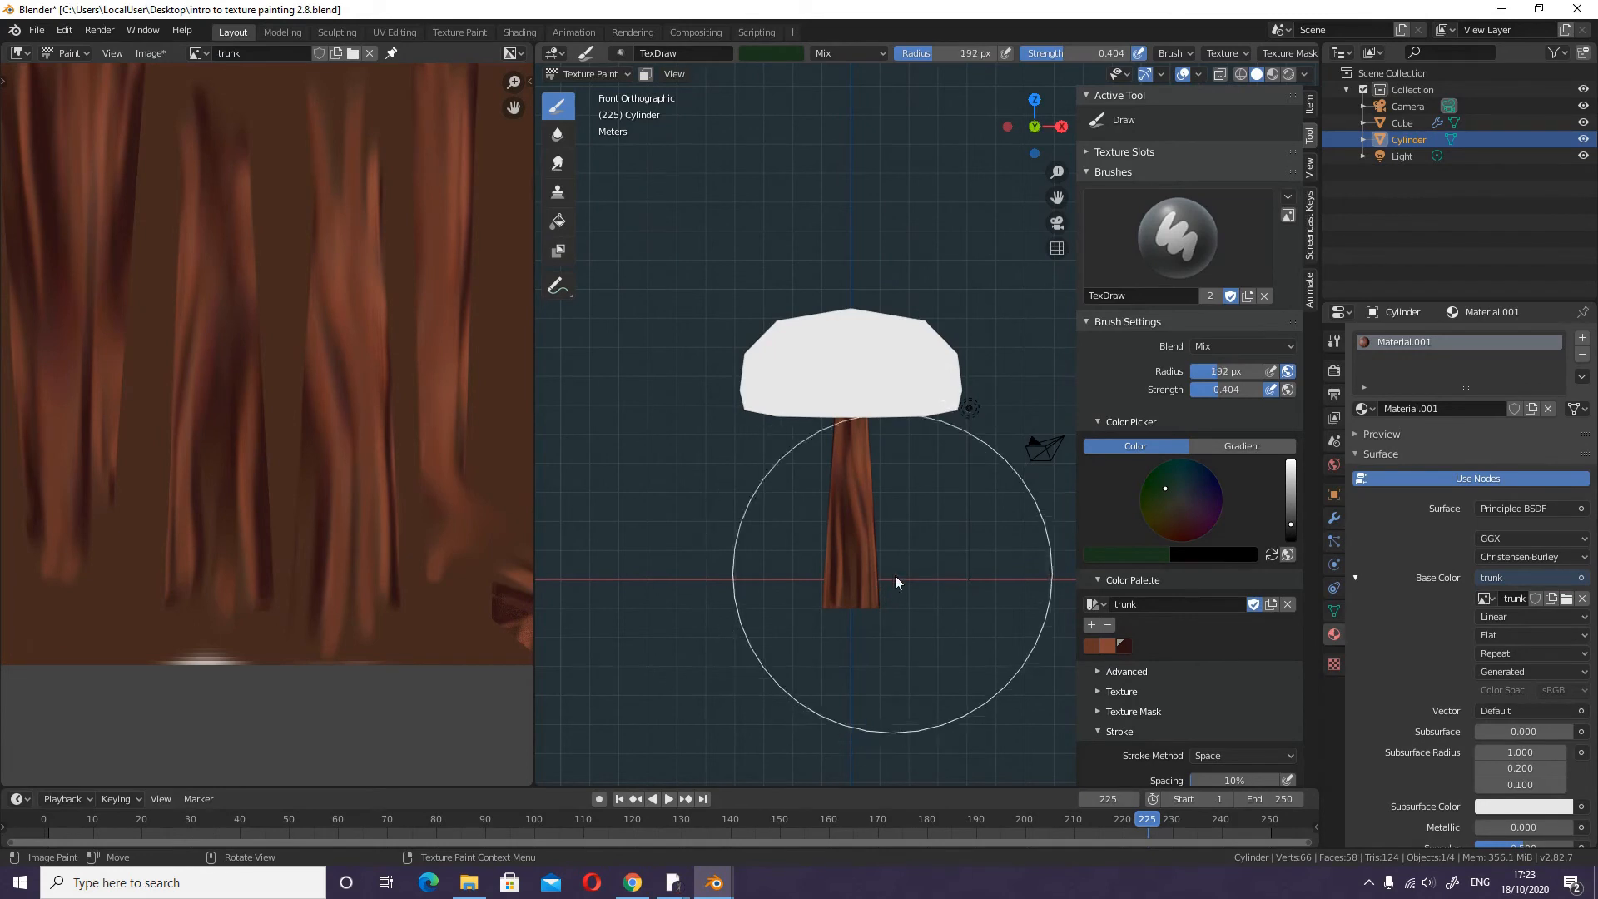
click(900, 596)
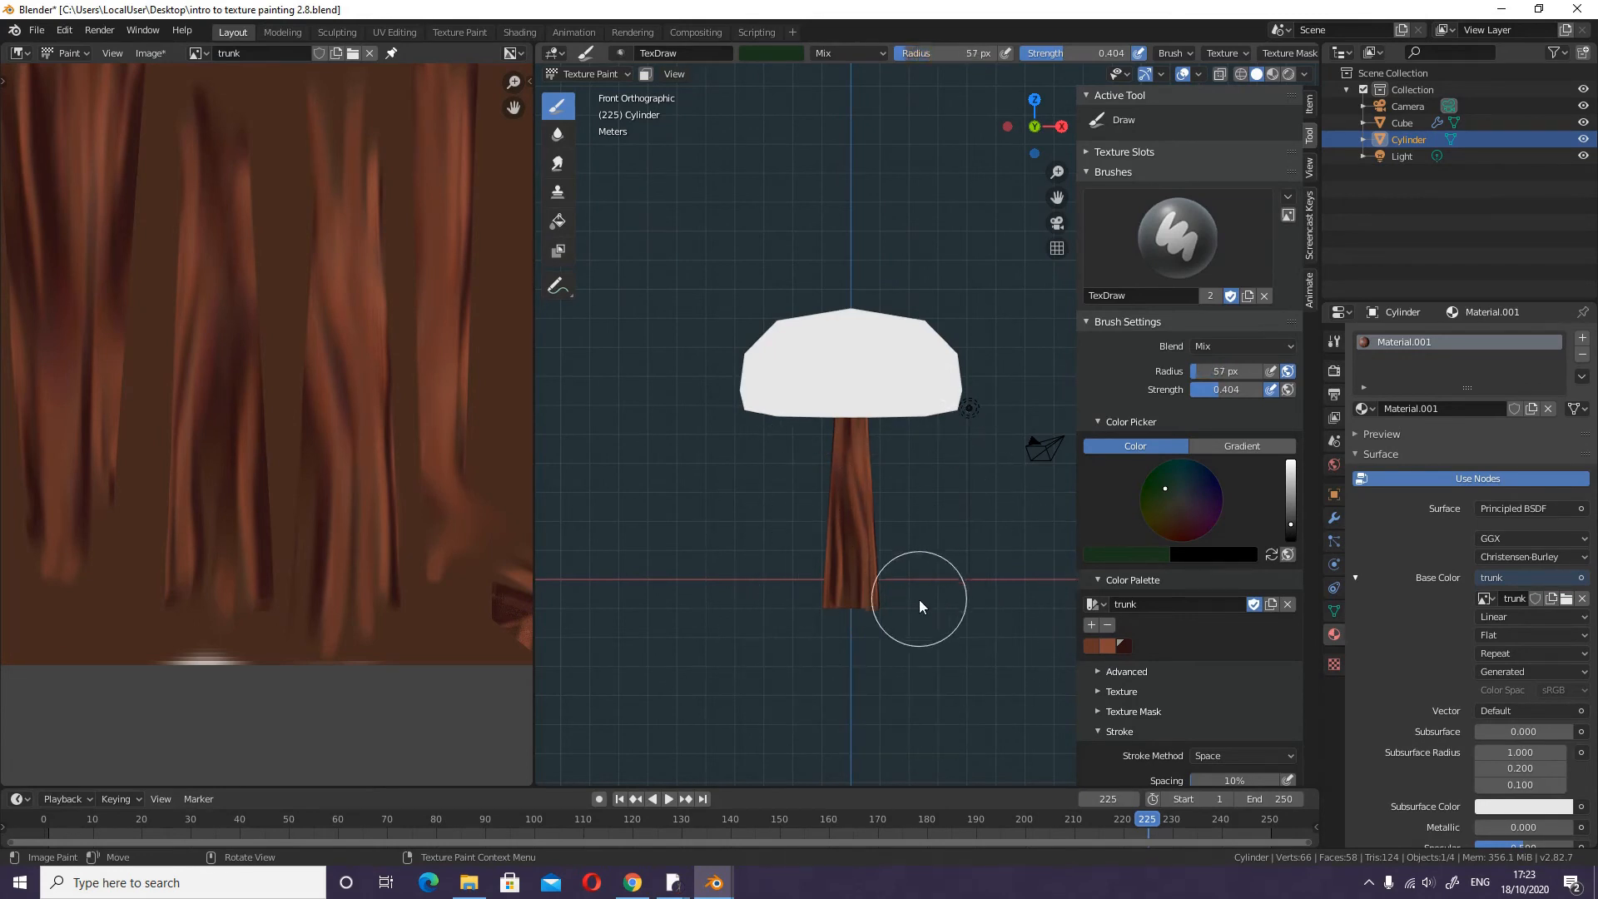
- Paint a dark green band across the base of the trunk from the front and right views
scroll(1245, 665, down, 8)
scroll(1213, 691, down, 3)
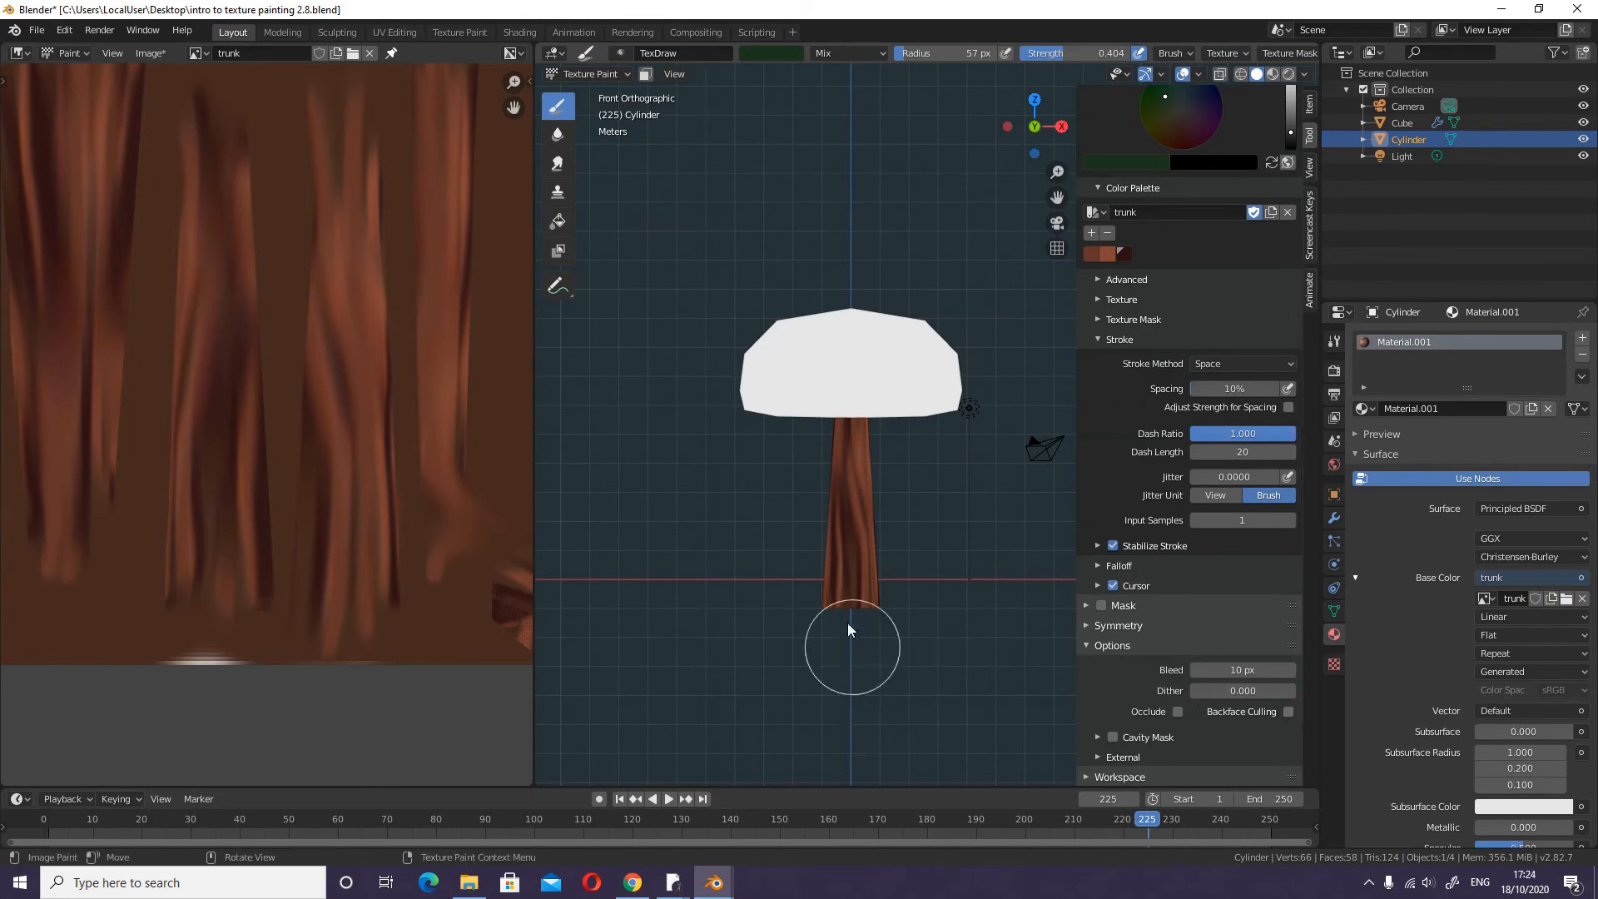
mouse_move(857, 600)
mouse_down()
mouse_move(1017, 596)
mouse_move(661, 601)
mouse_up()
drag(858, 608, 972, 604)
key(KP_3)
drag(853, 601, 1097, 596)
drag(993, 596, 799, 599)
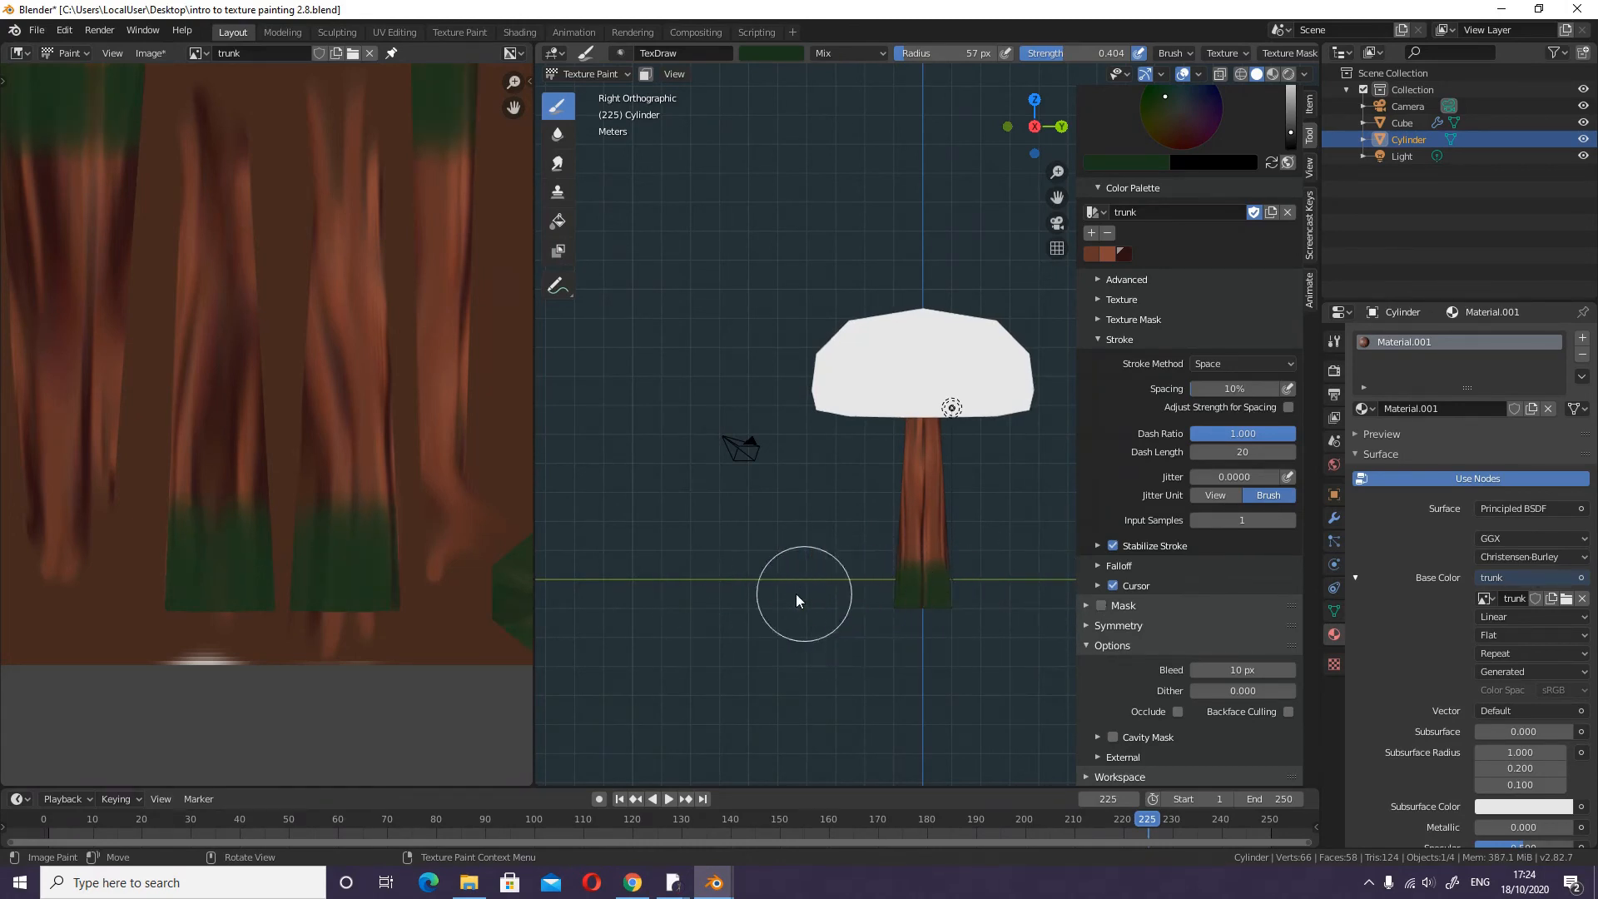
- Start from the palette's darkest brown and shift the paint color to a nearly black purple
key(KP_1)
scroll(949, 558, down, 3)
scroll(949, 557, up, 3)
mouse_move(954, 558)
middle_down()
mouse_move(937, 591)
mouse_move(876, 612)
mouse_move(841, 598)
mouse_move(931, 560)
middle_up()
key(KP_1)
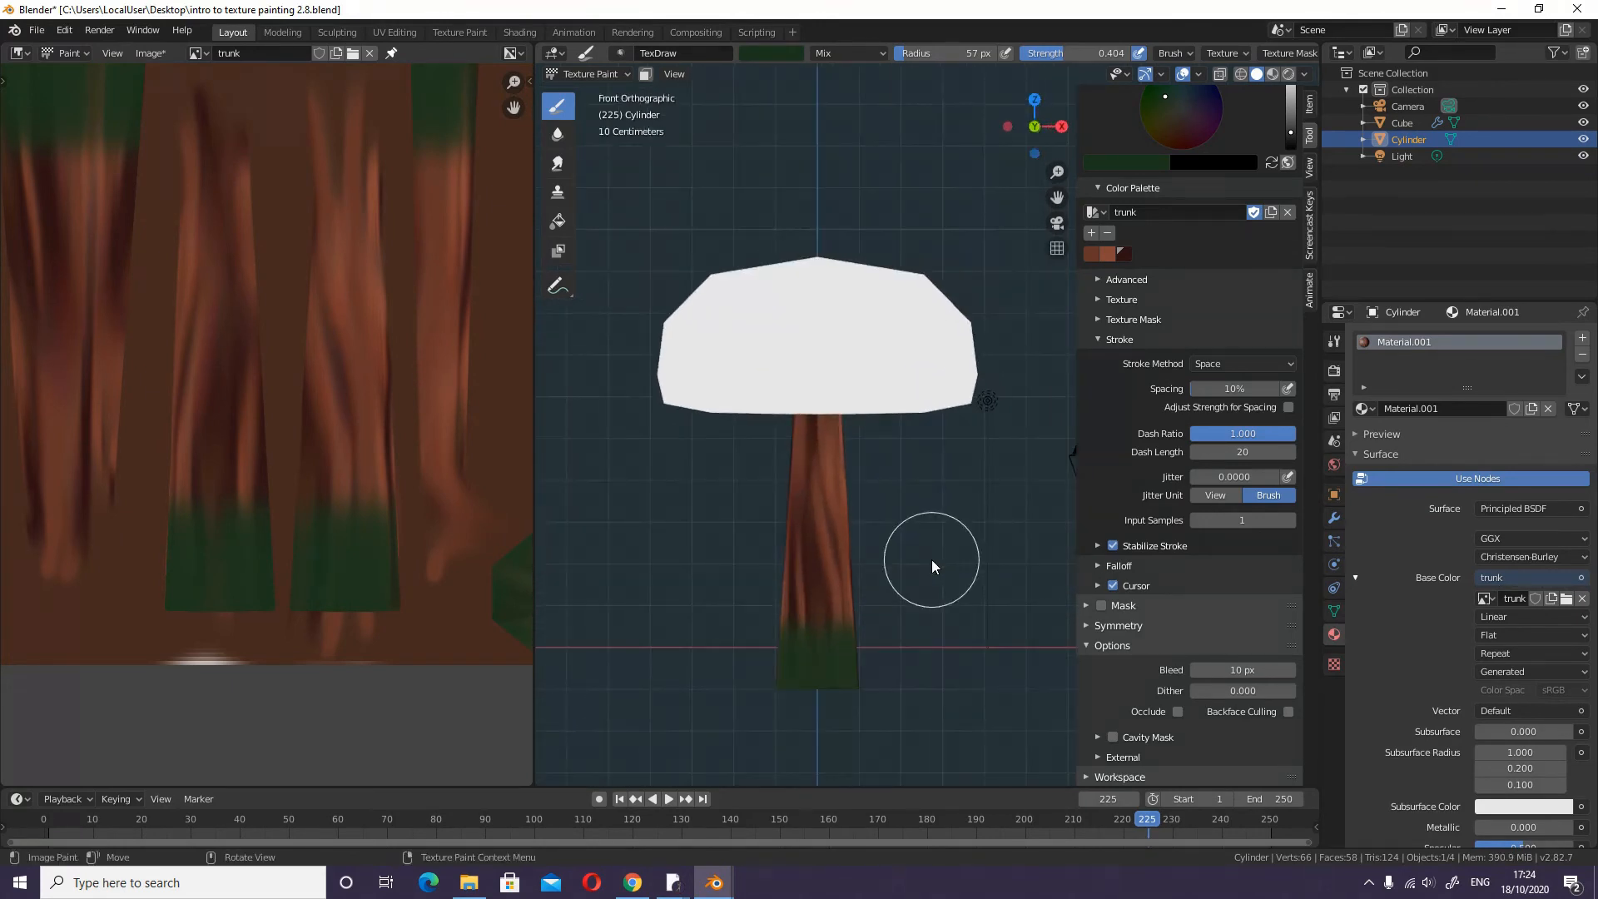
click(1120, 252)
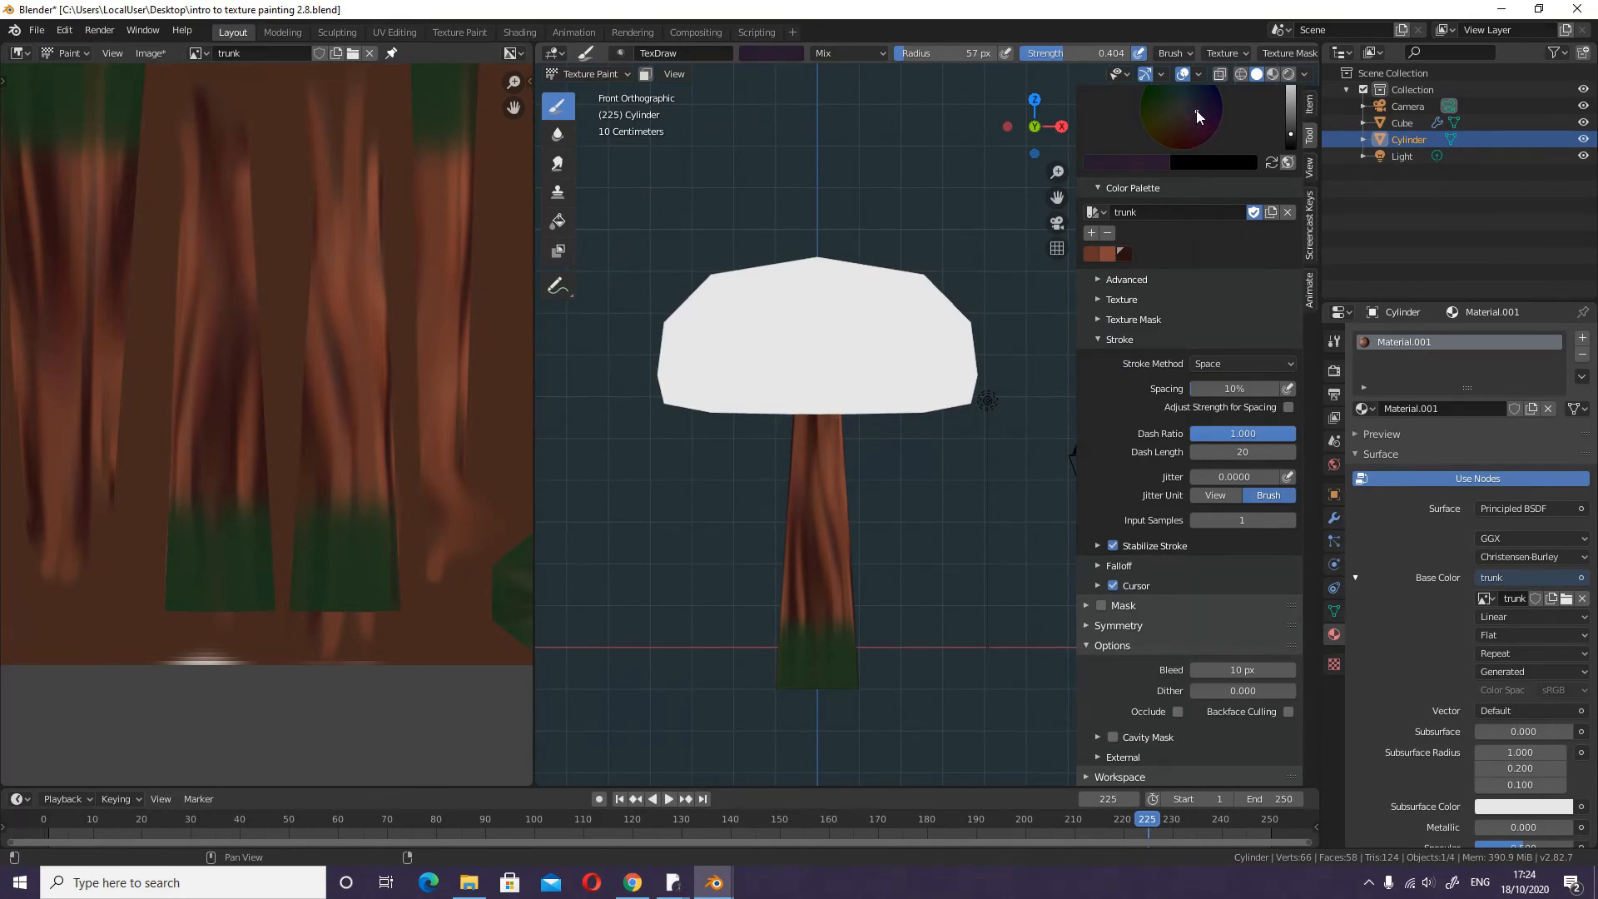
drag(1292, 137, 1292, 142)
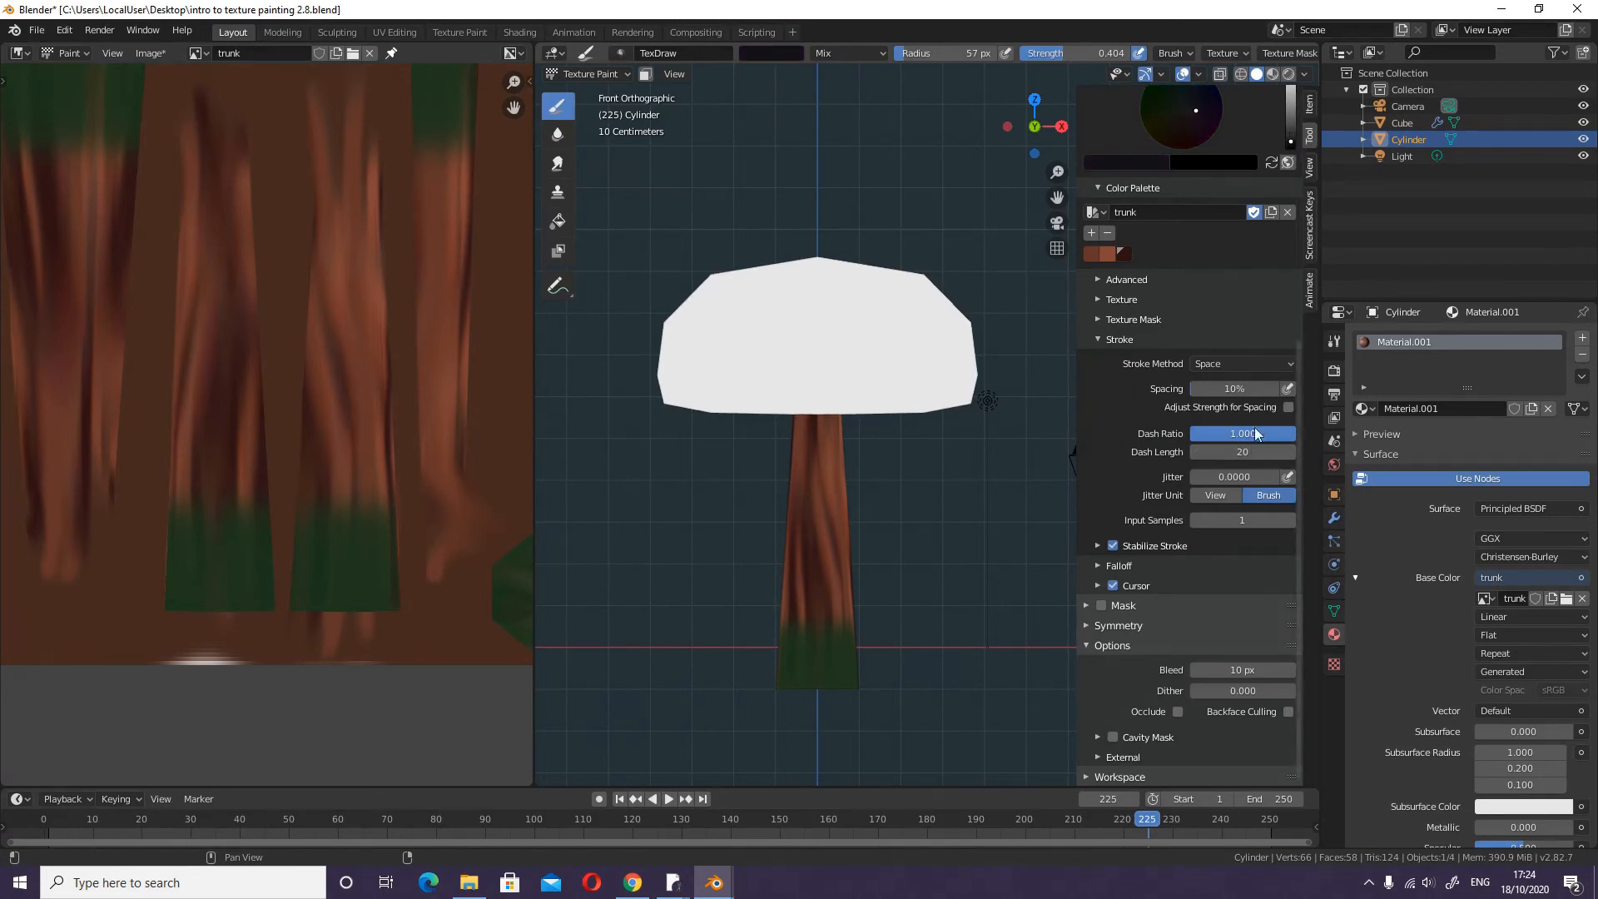
scroll(1235, 298, up, 8)
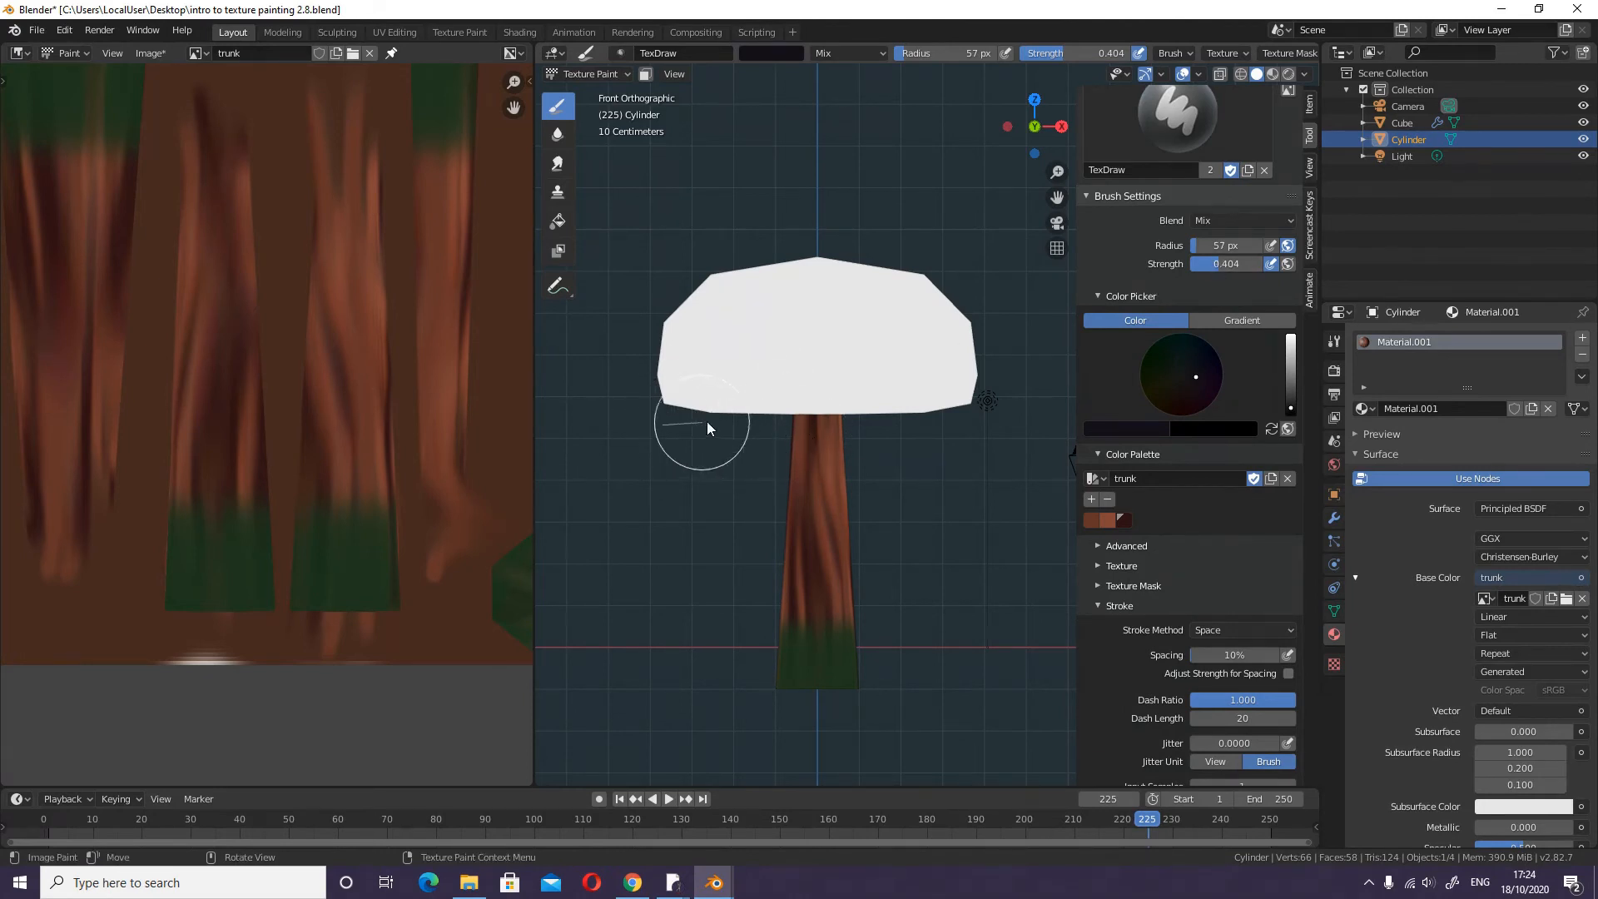
- Paint a dark purple shadow band across the trunk just below the foliage from the front and right views
drag(842, 419, 941, 417)
mouse_move(958, 521)
middle_down()
mouse_move(968, 569)
mouse_move(922, 562)
middle_up()
key(KP_3)
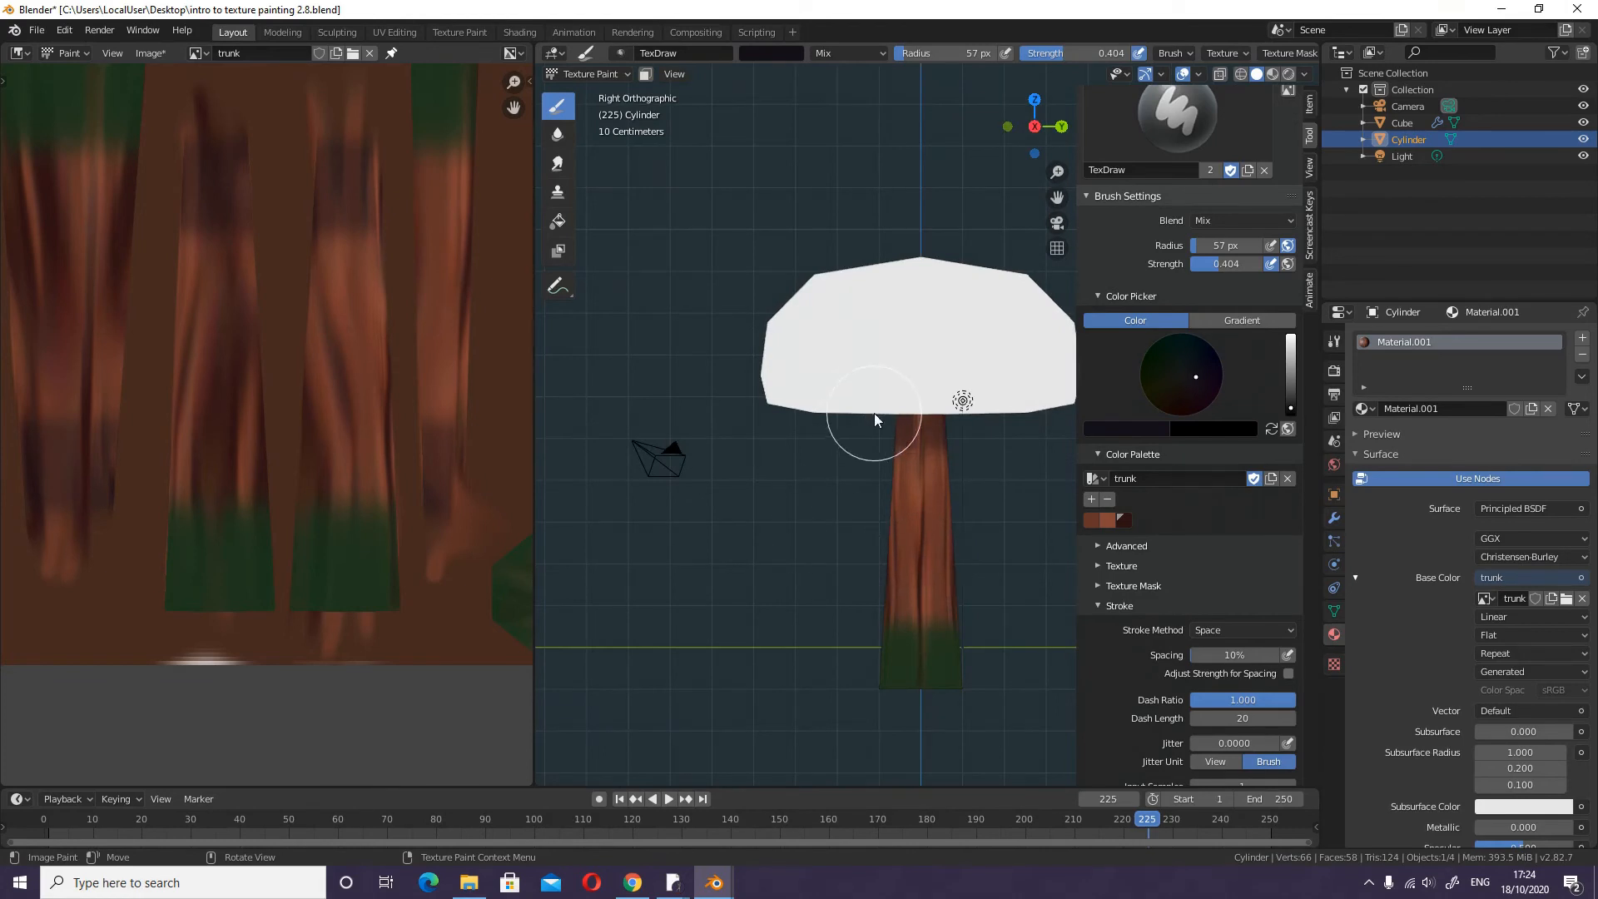
drag(981, 425, 1056, 442)
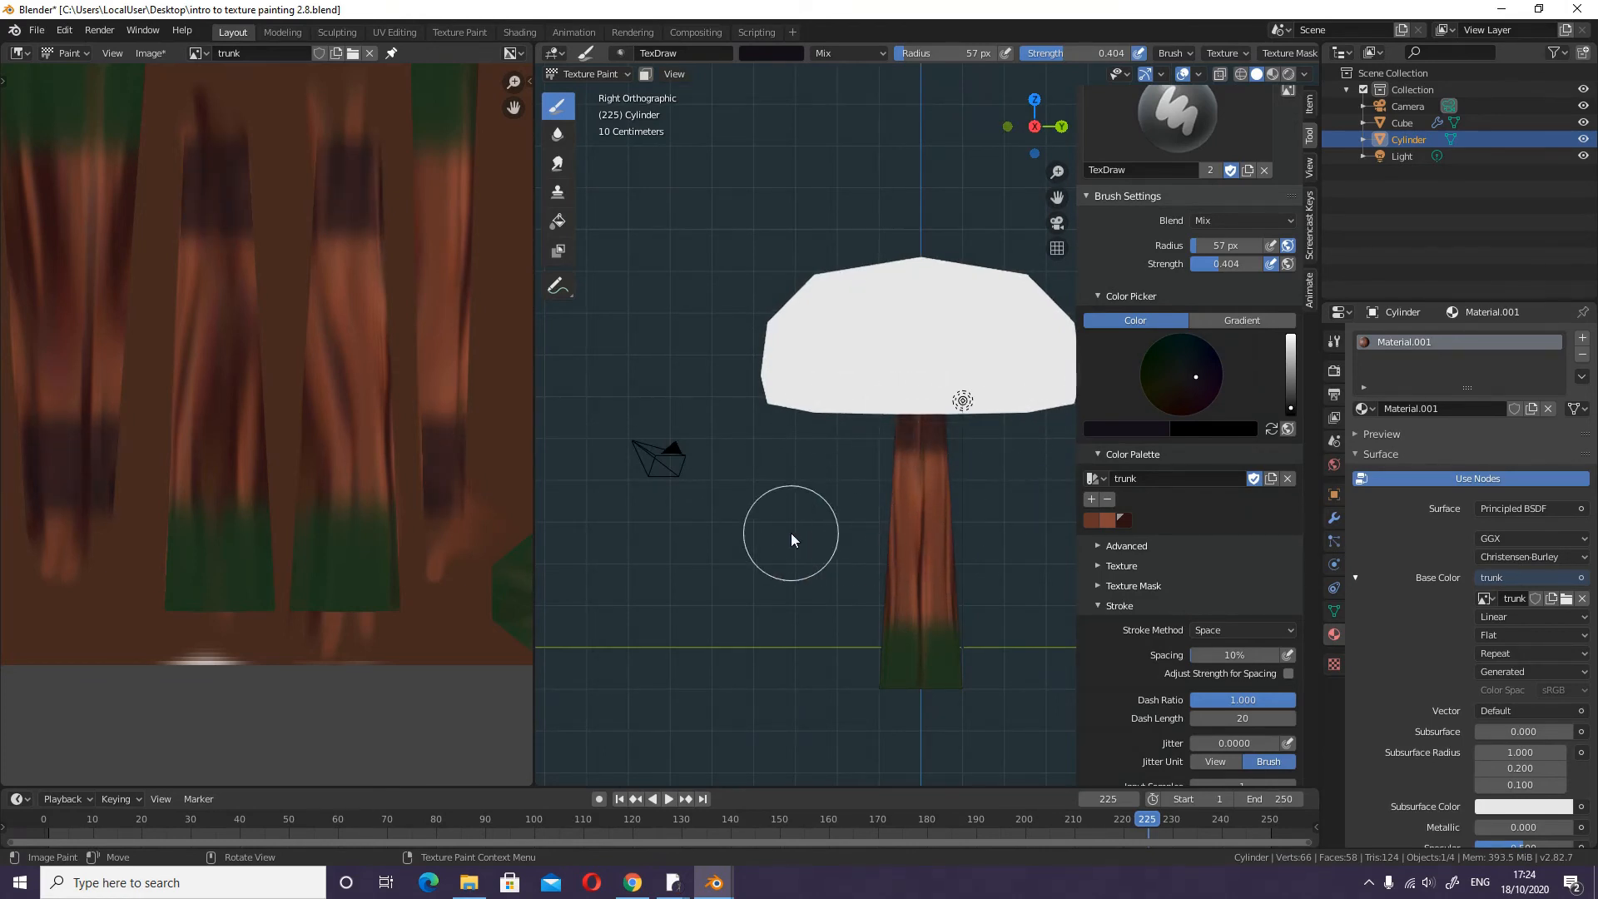
- Darken the lower edge of the trunk's green base with the dark purple from the front view
key(KP_1)
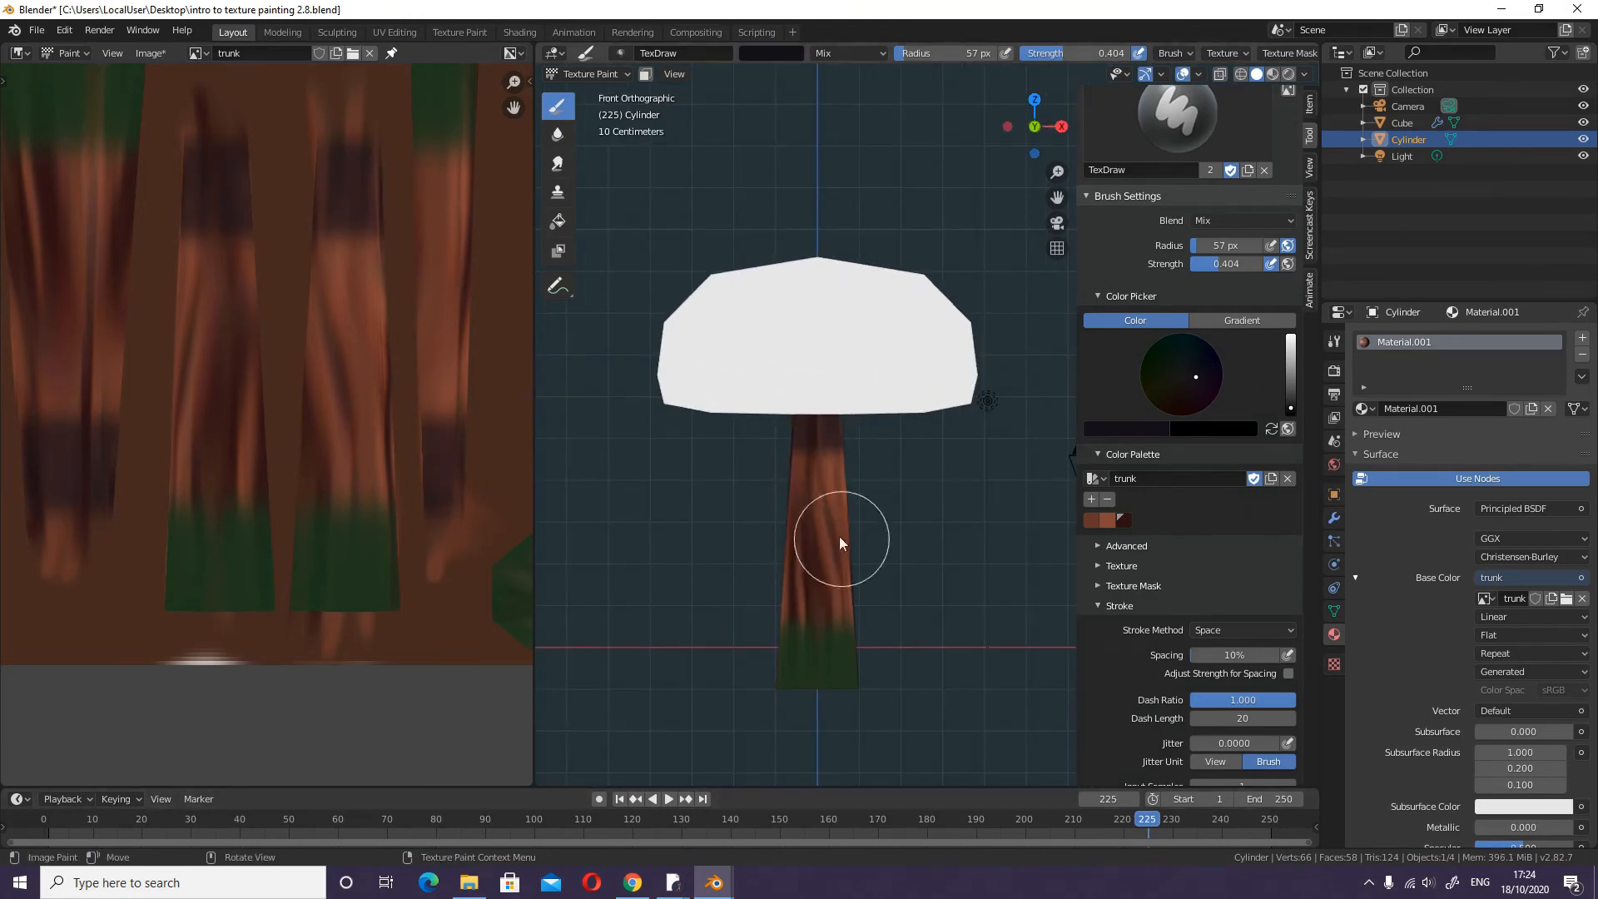
scroll(839, 536, down, 3)
mouse_move(961, 550)
middle_down()
mouse_move(899, 575)
mouse_move(935, 571)
mouse_move(910, 560)
mouse_move(954, 576)
mouse_move(898, 591)
middle_up()
key(KP_1)
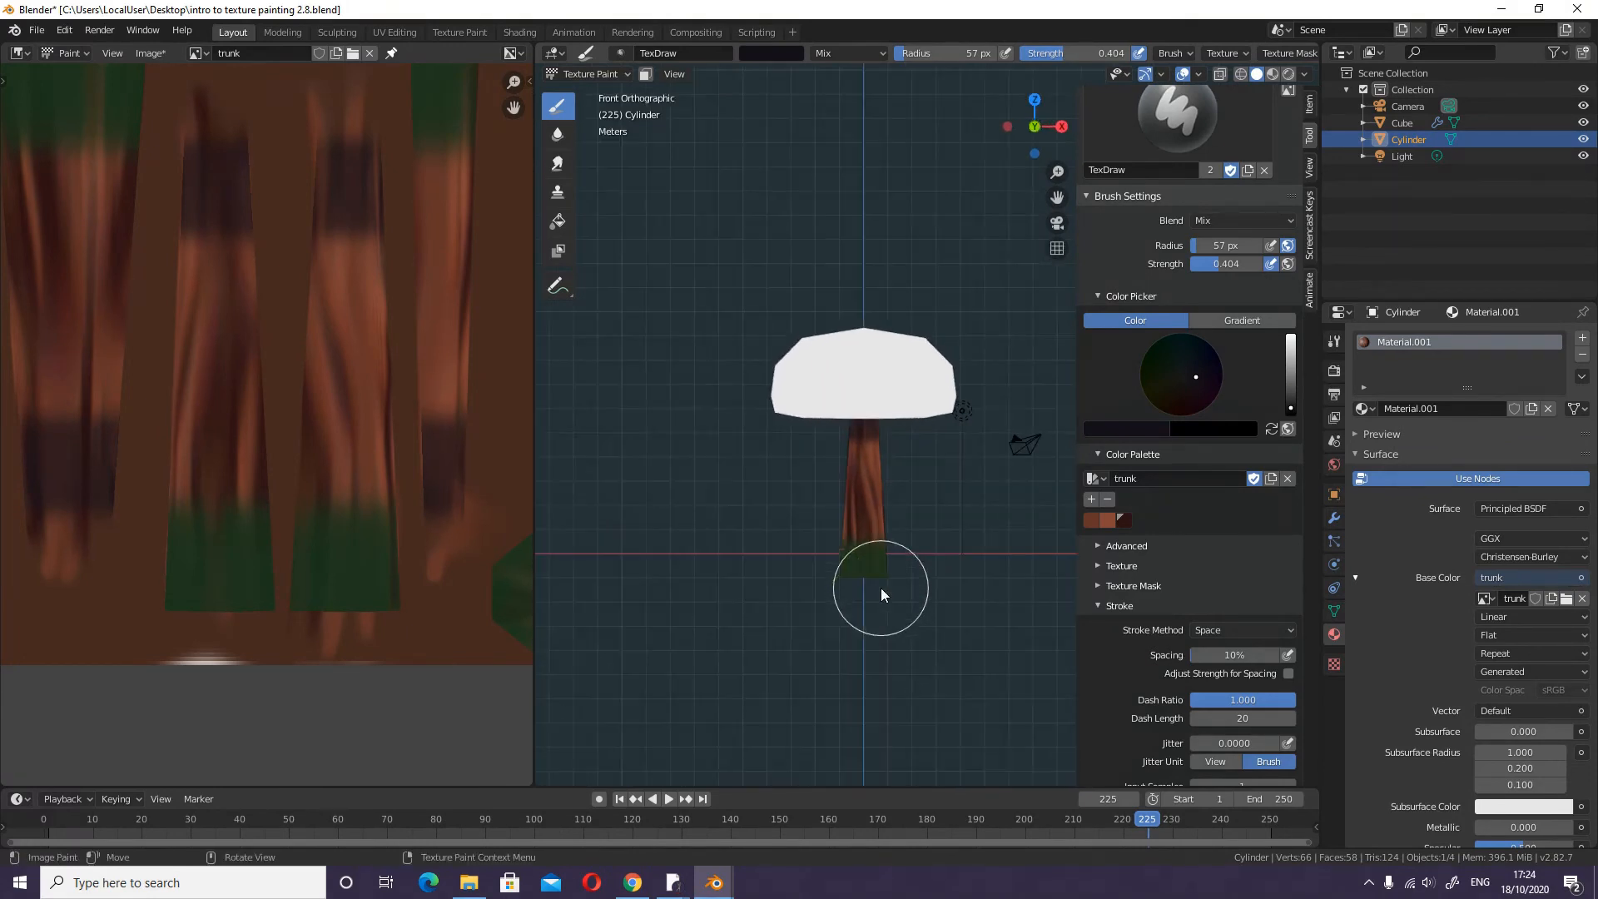
drag(773, 590, 991, 586)
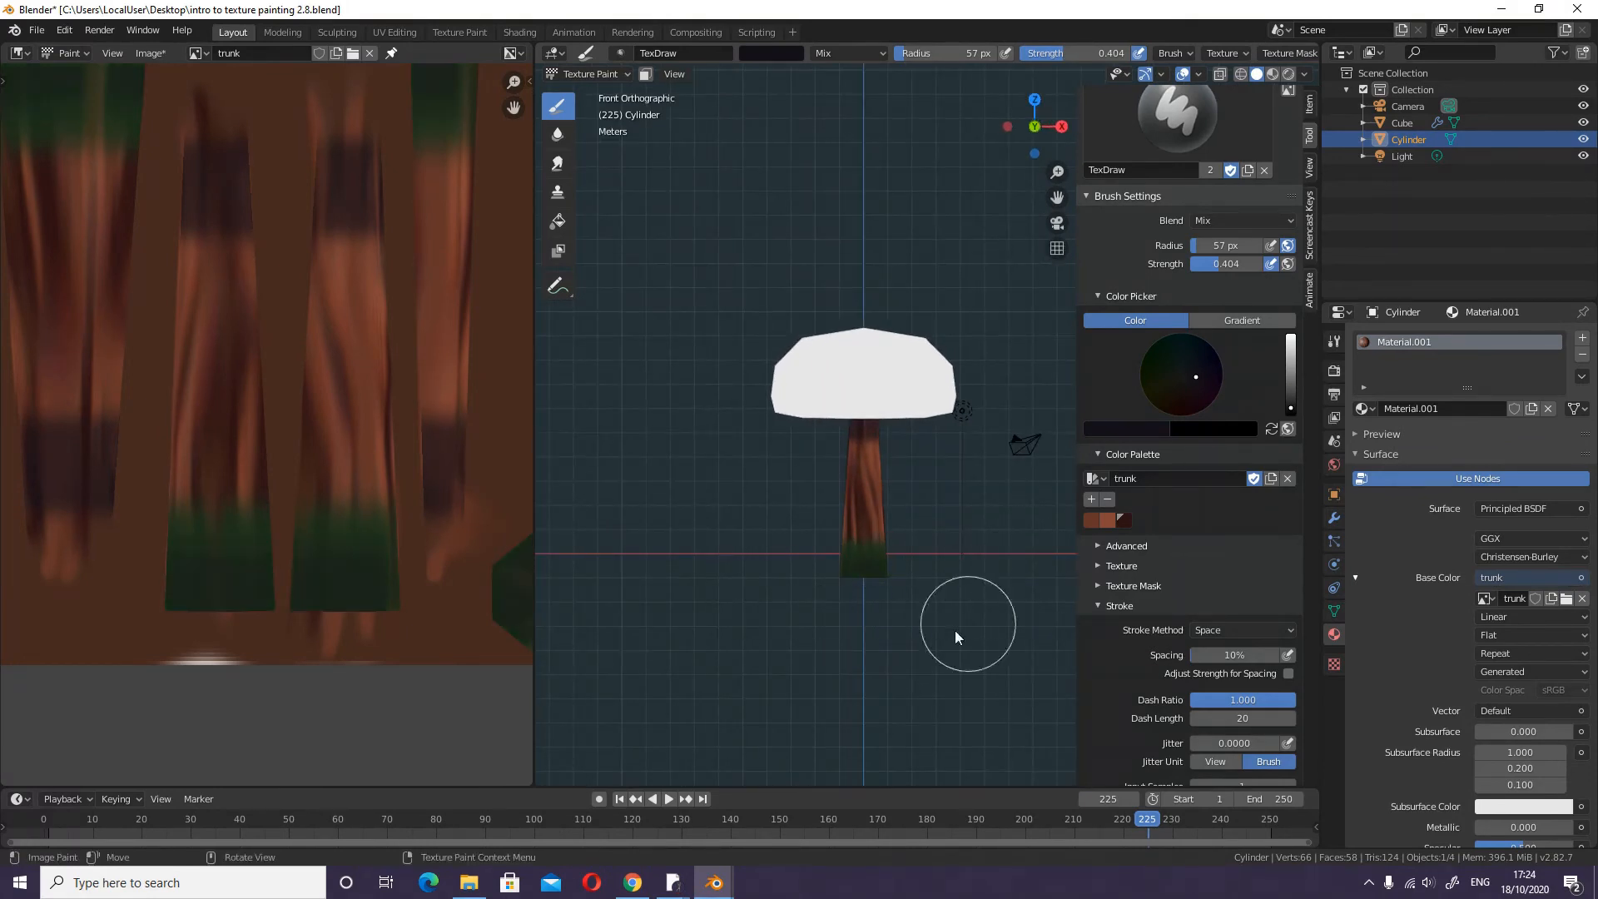
scroll(995, 574, down, 1)
middle_drag(999, 551, 912, 557)
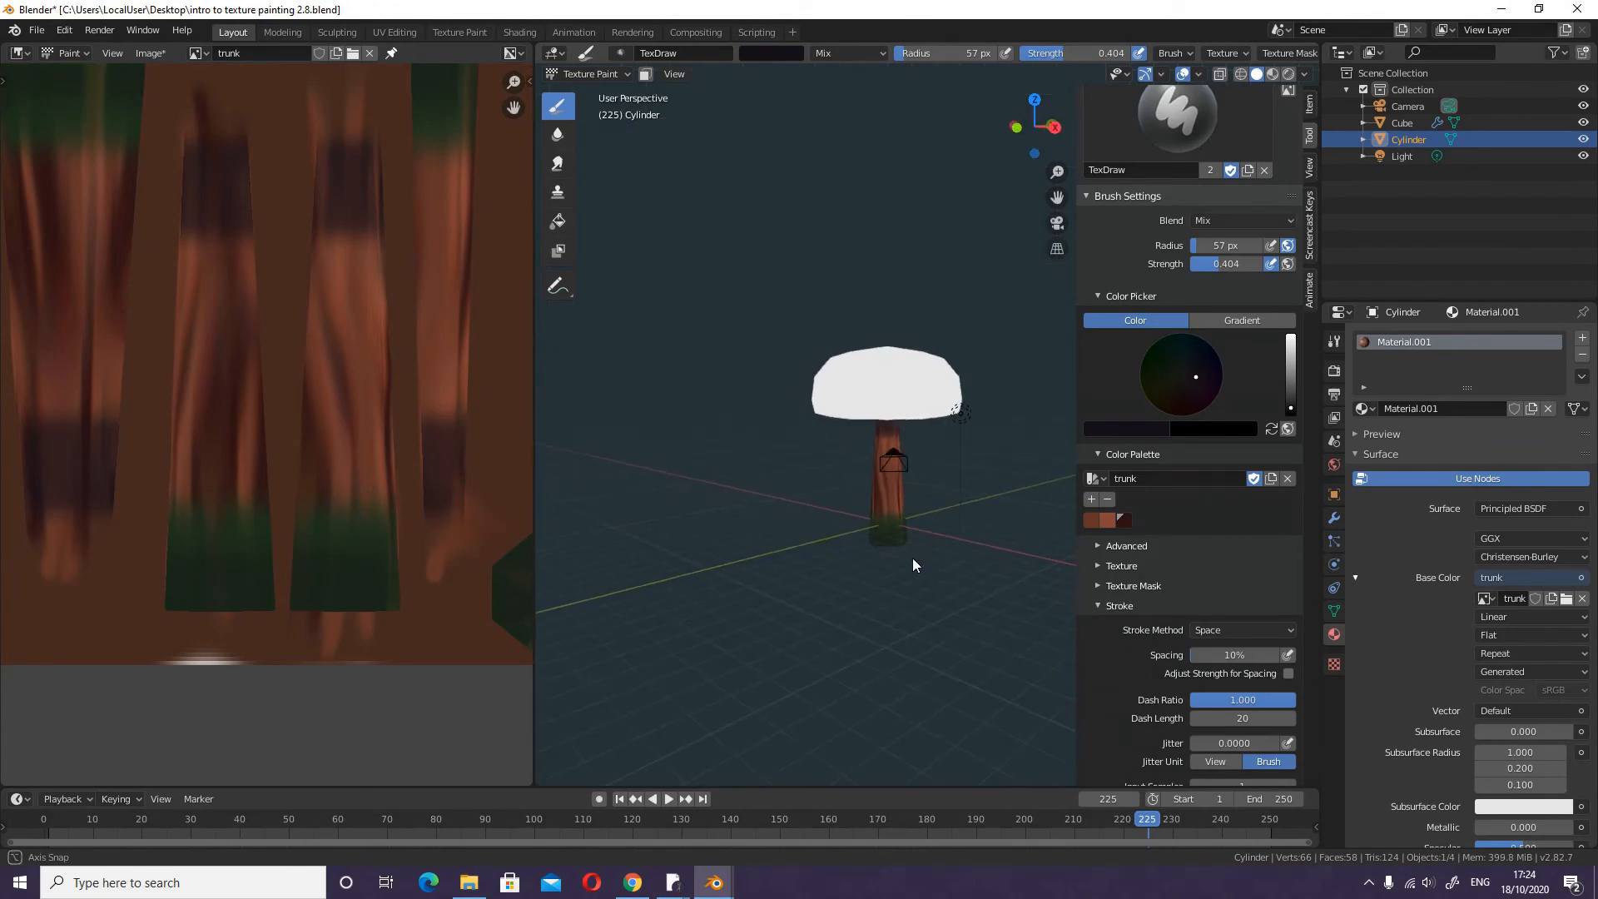
scroll(953, 504, up, 3)
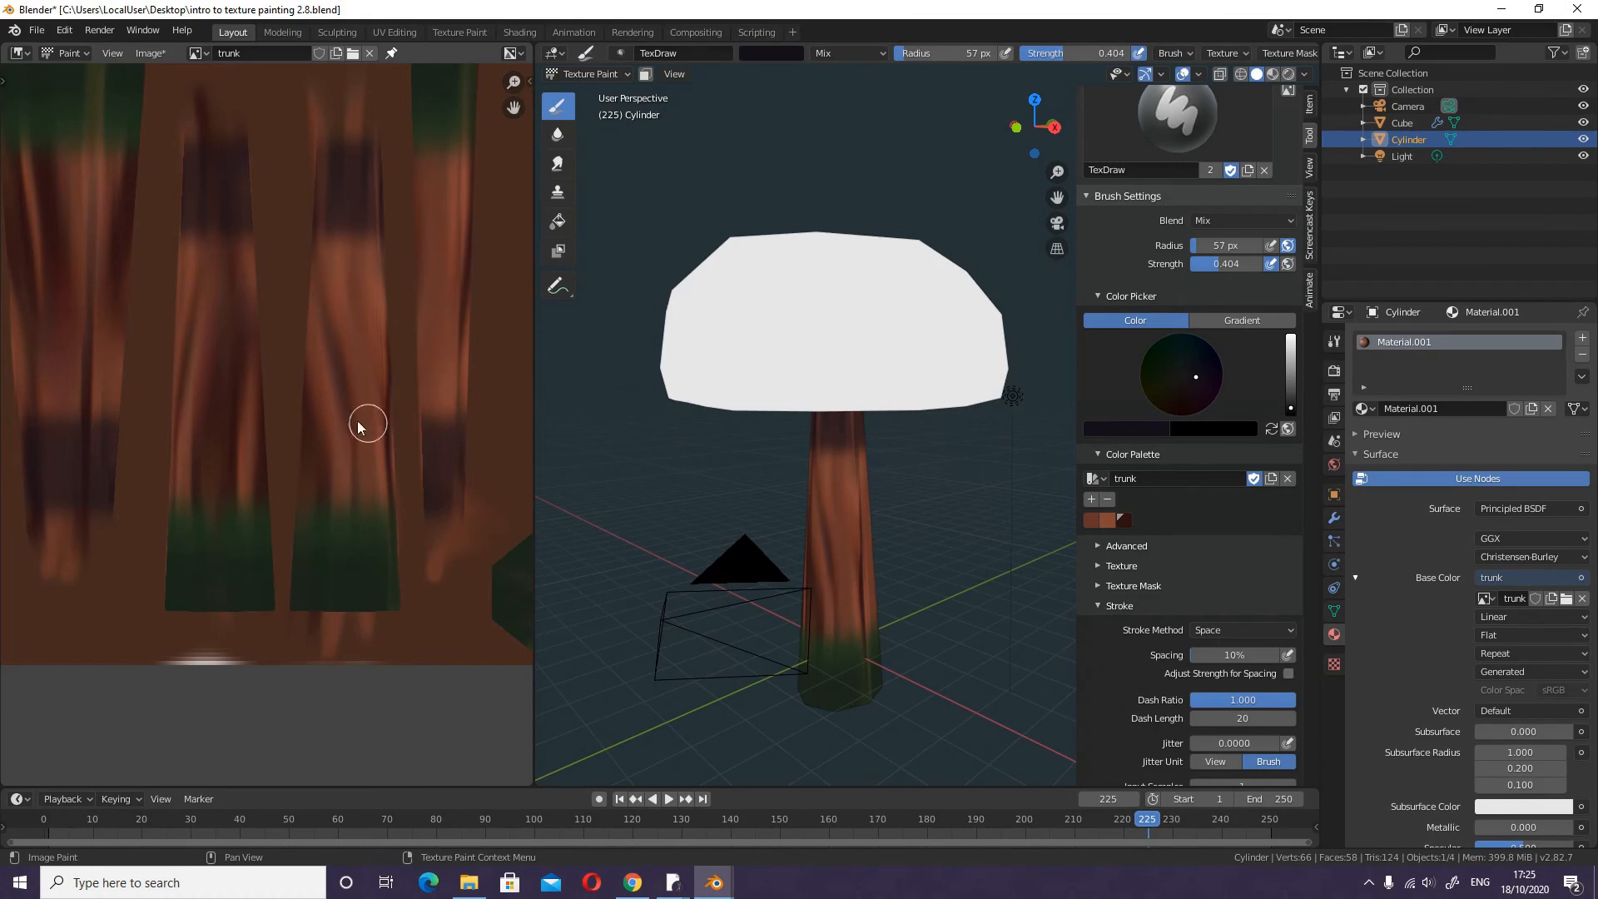
- Begin saving the trunk texture under the name trunk.png, browsing to My Drive on the Google Drive File Stream volume
click(150, 55)
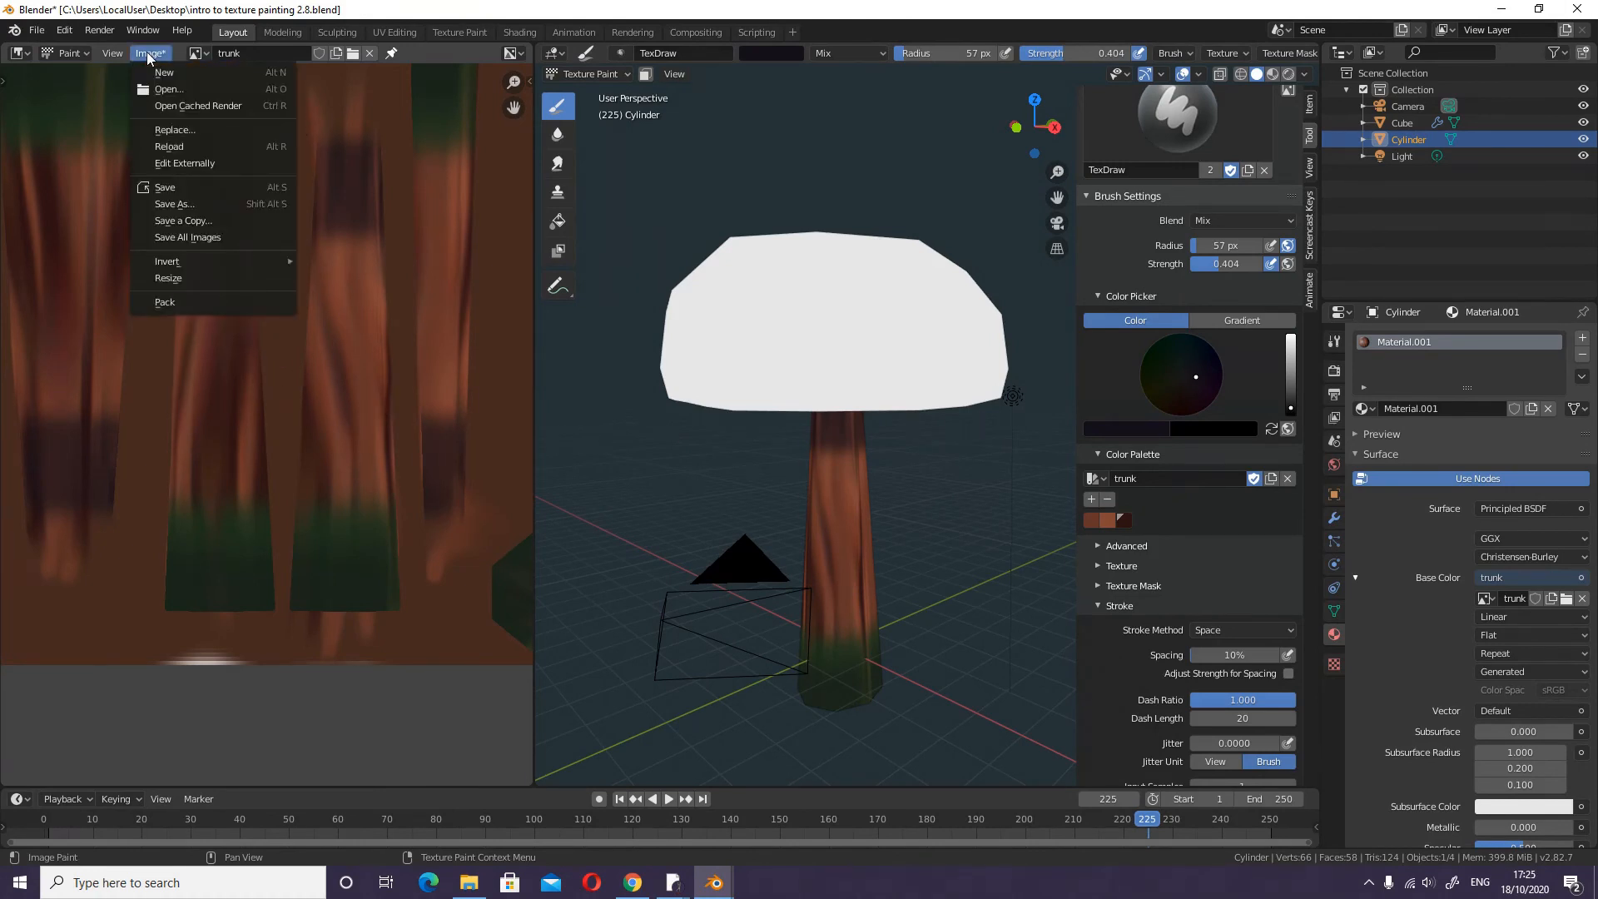
scroll(368, 428, down, 3)
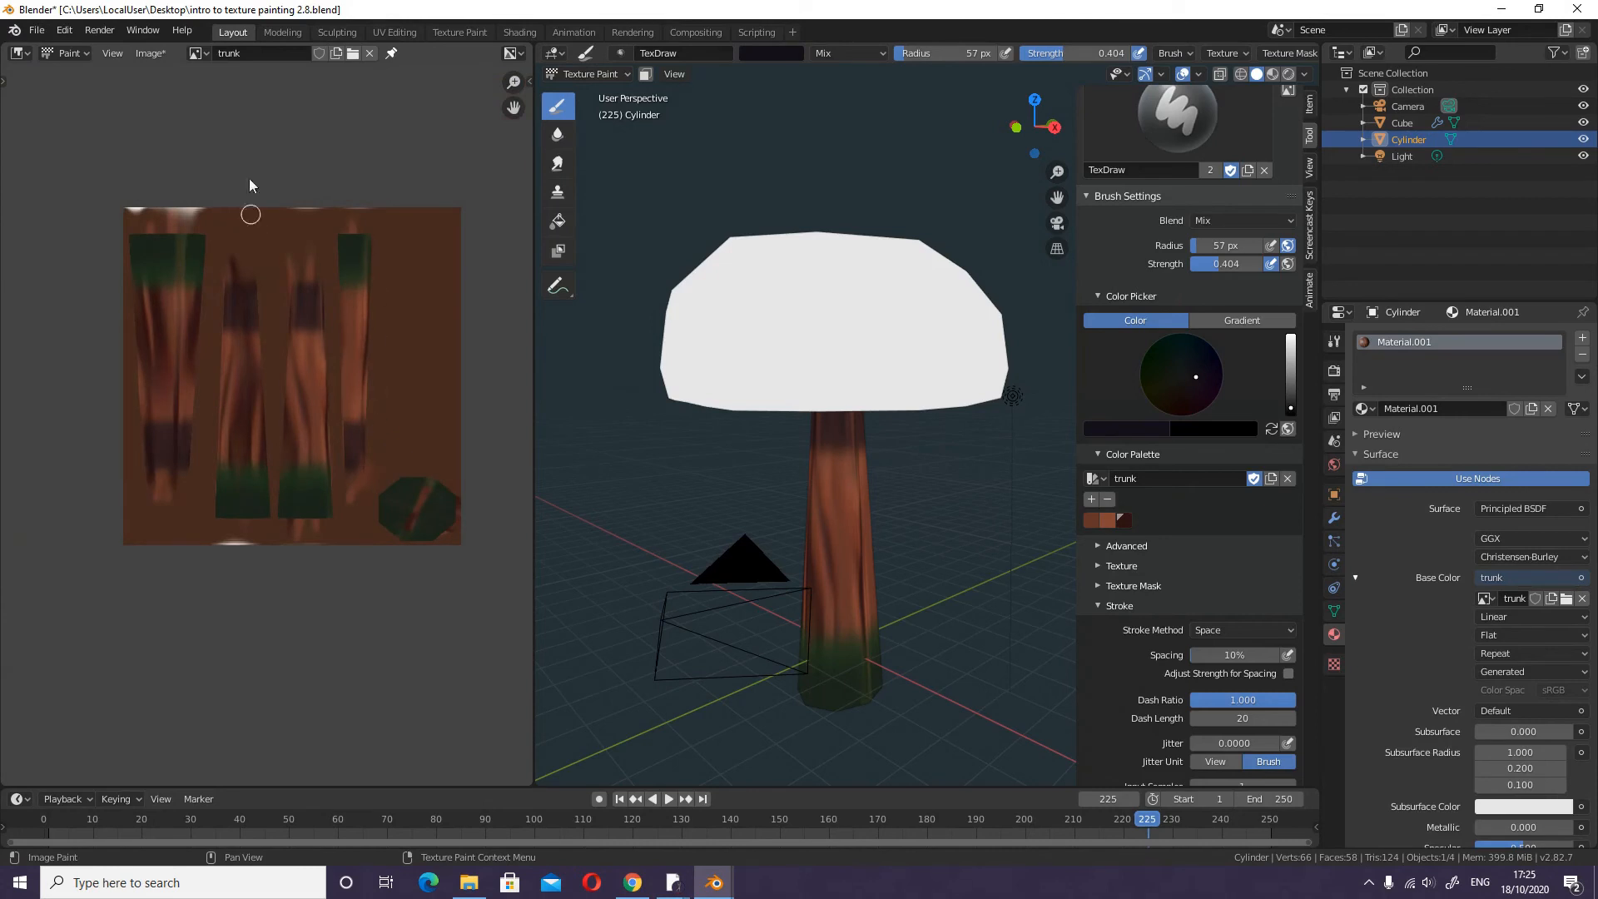
click(150, 53)
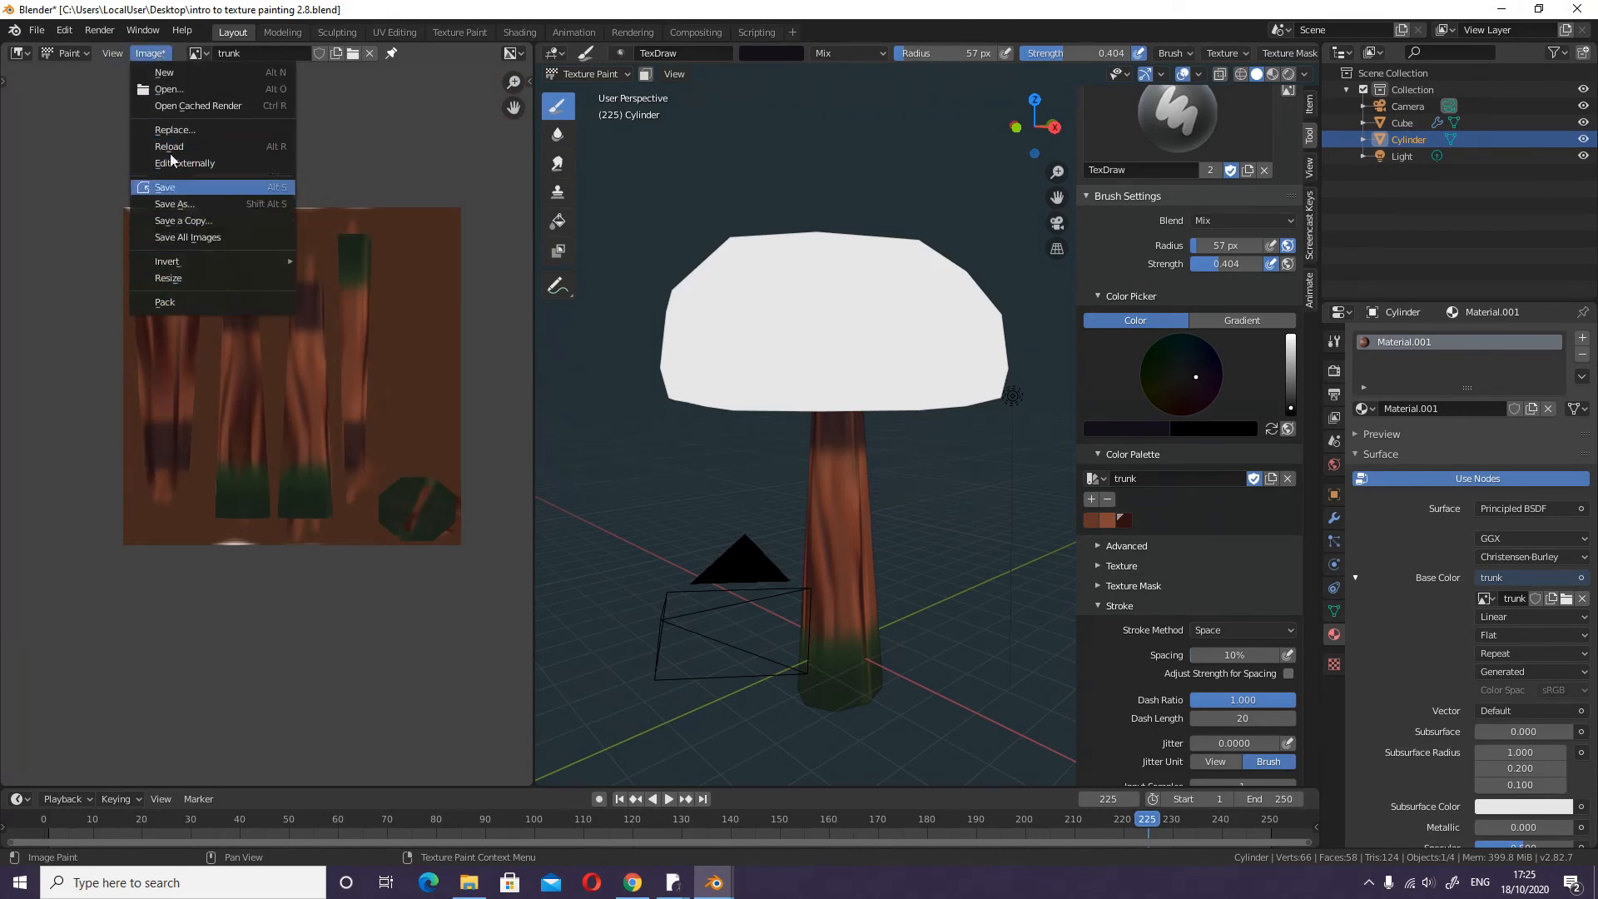
click(166, 204)
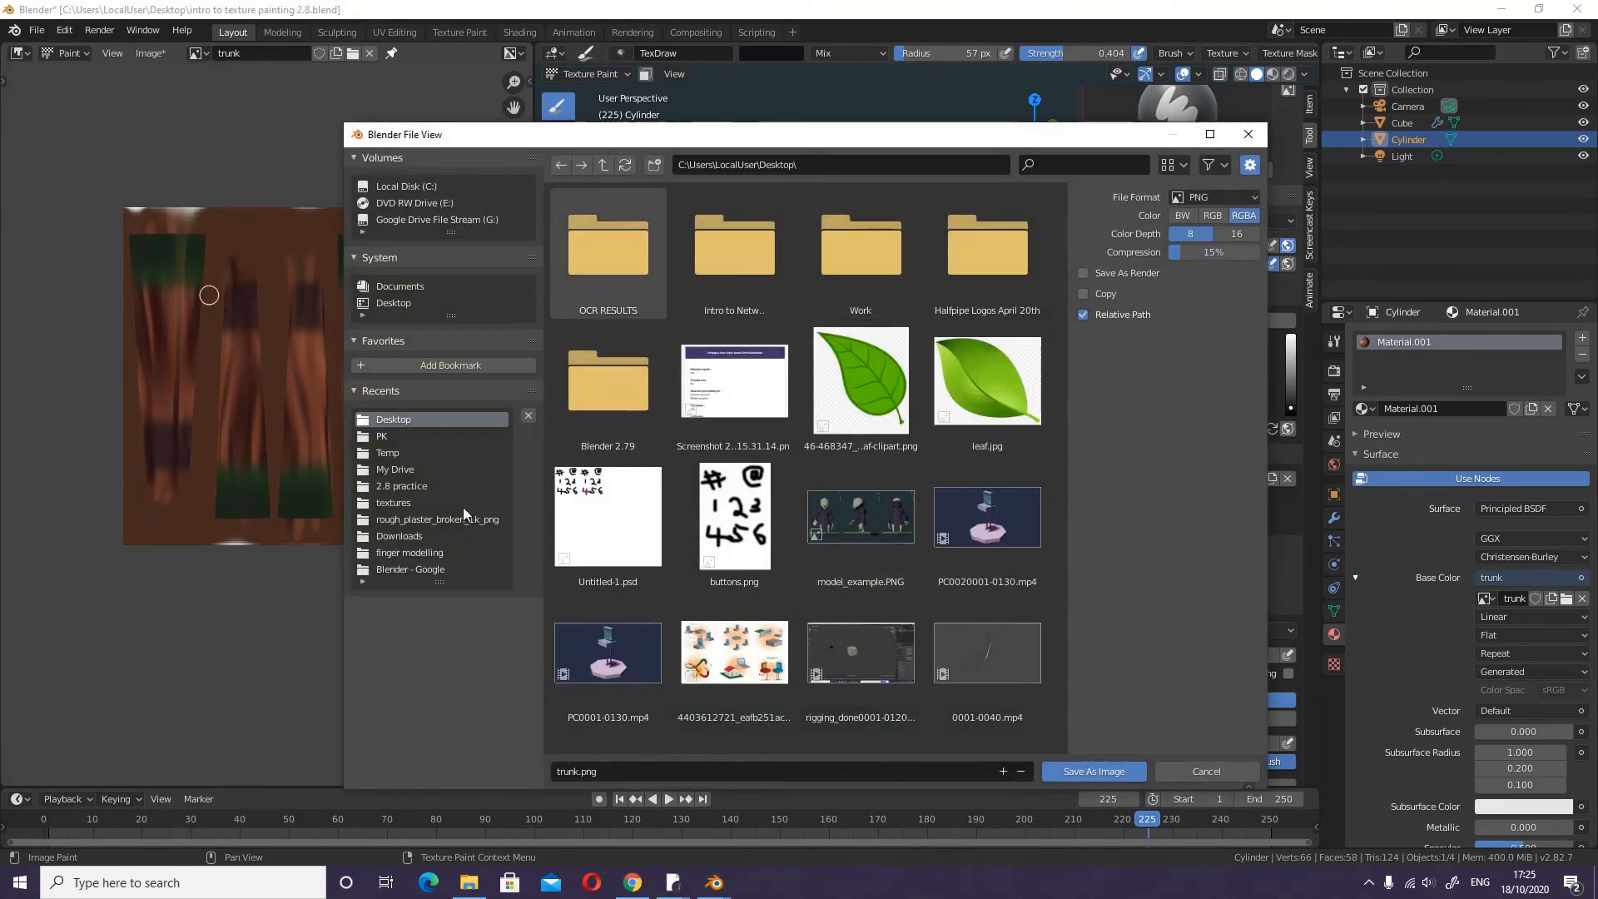
click(442, 221)
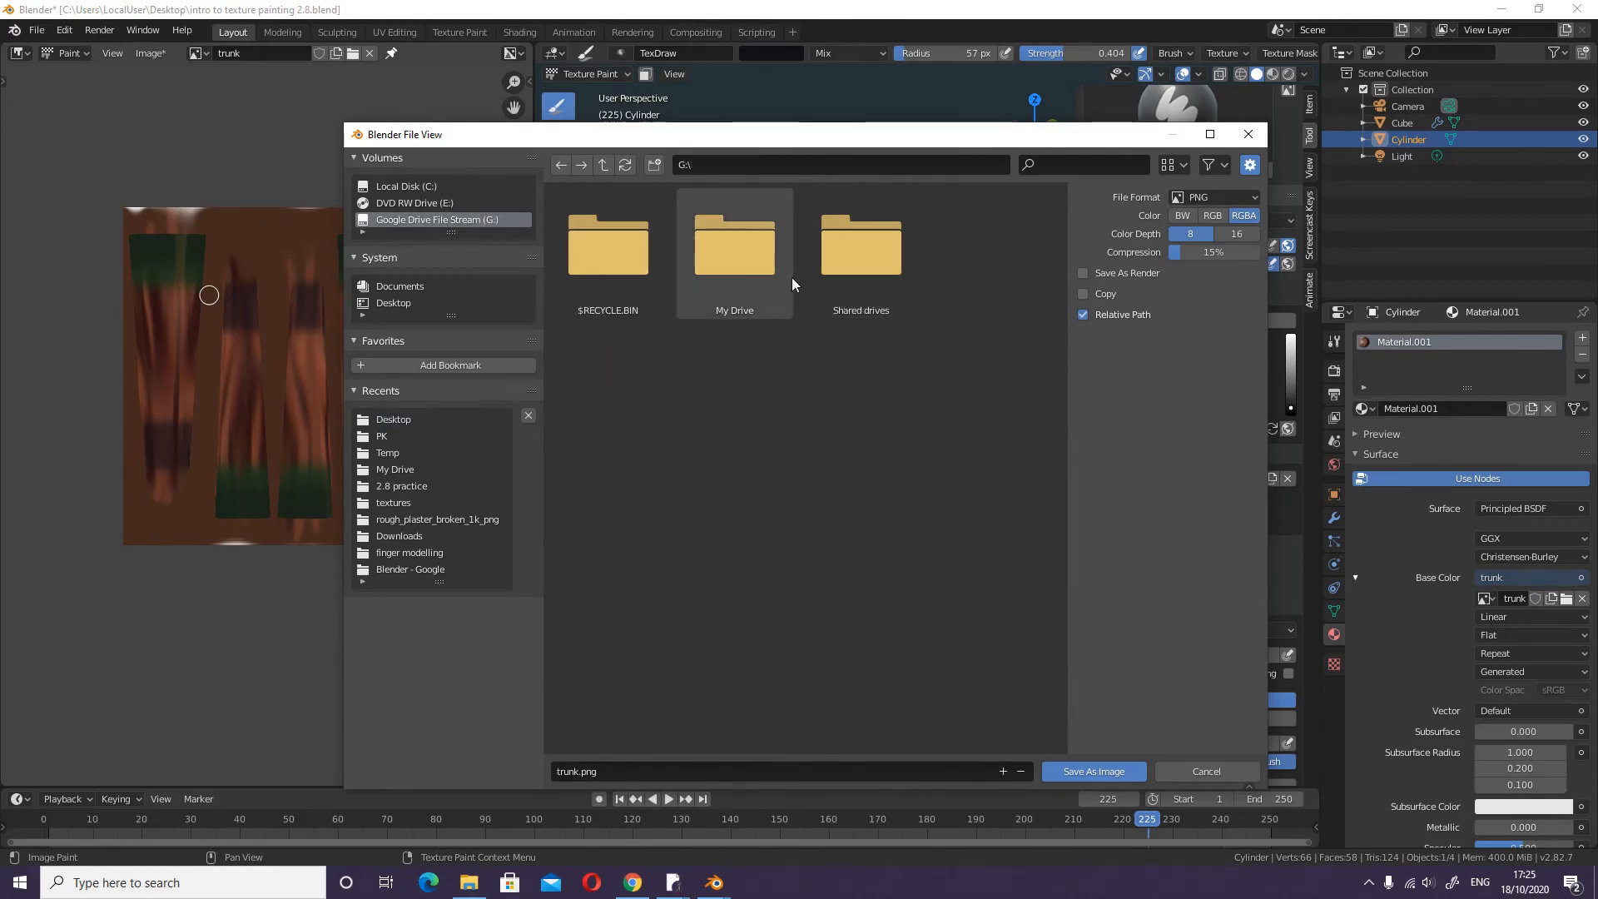
double_click(746, 276)
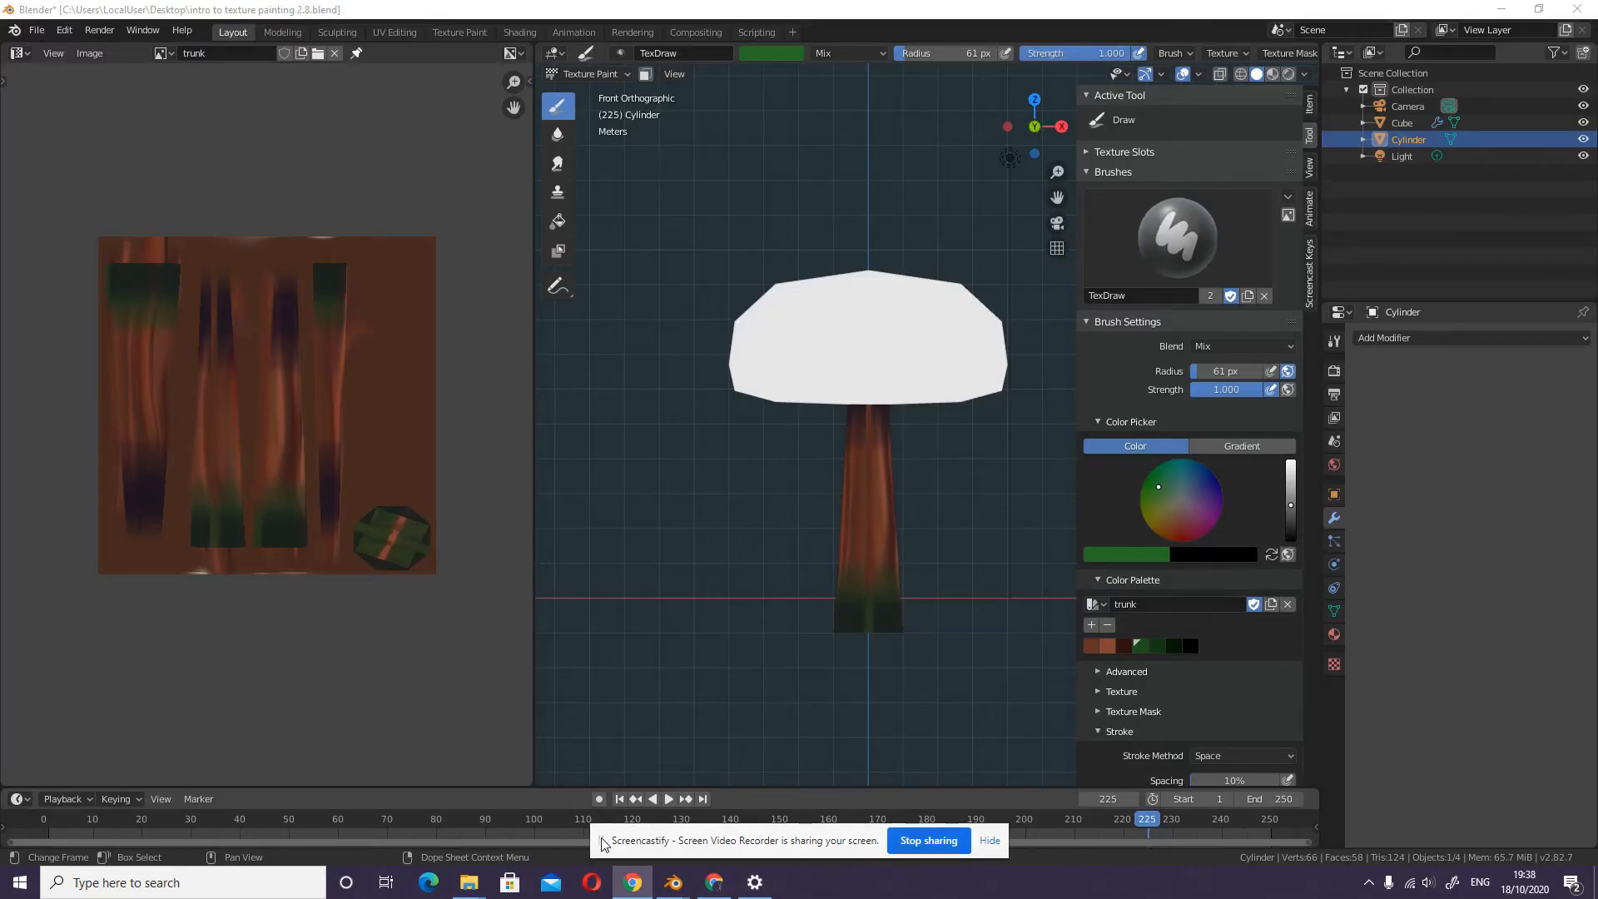
drag(605, 844, 862, 886)
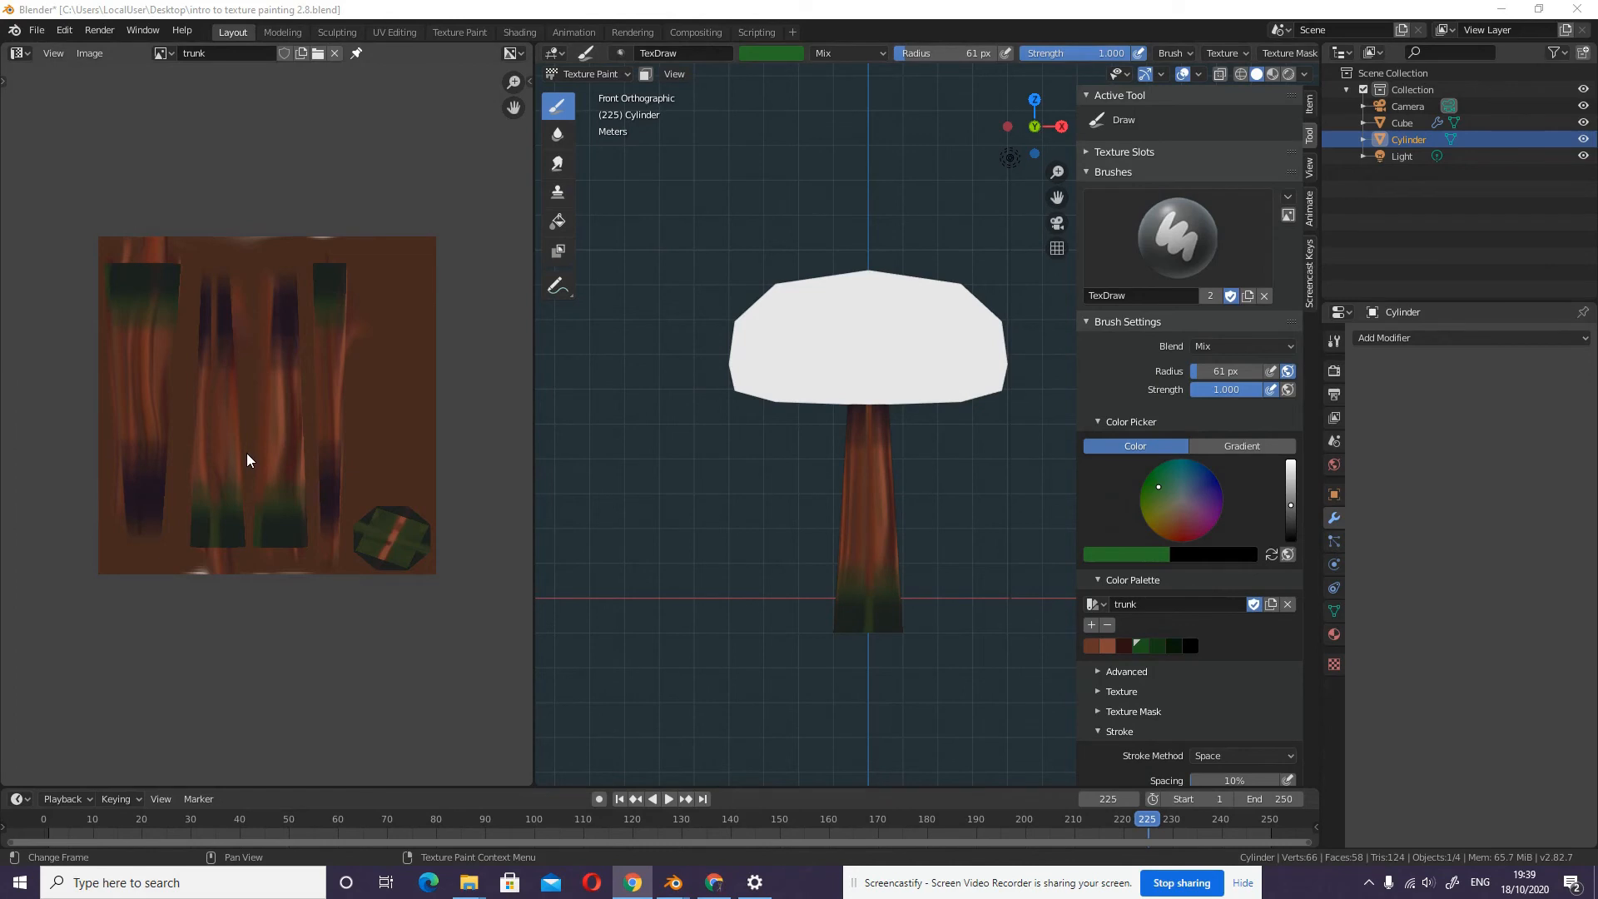
click(89, 54)
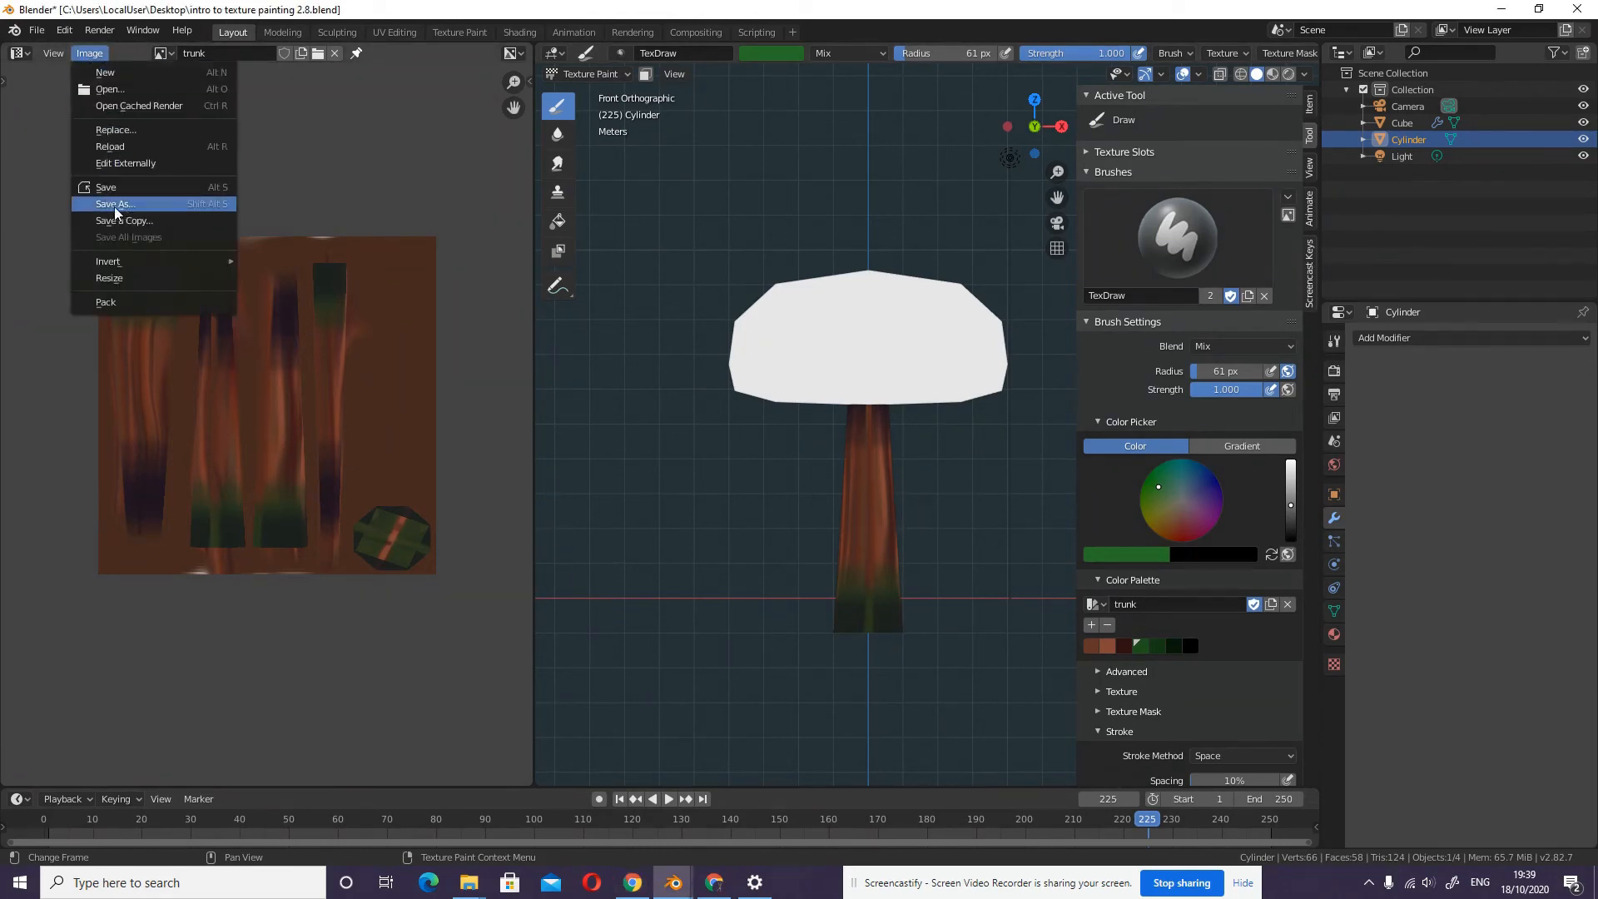
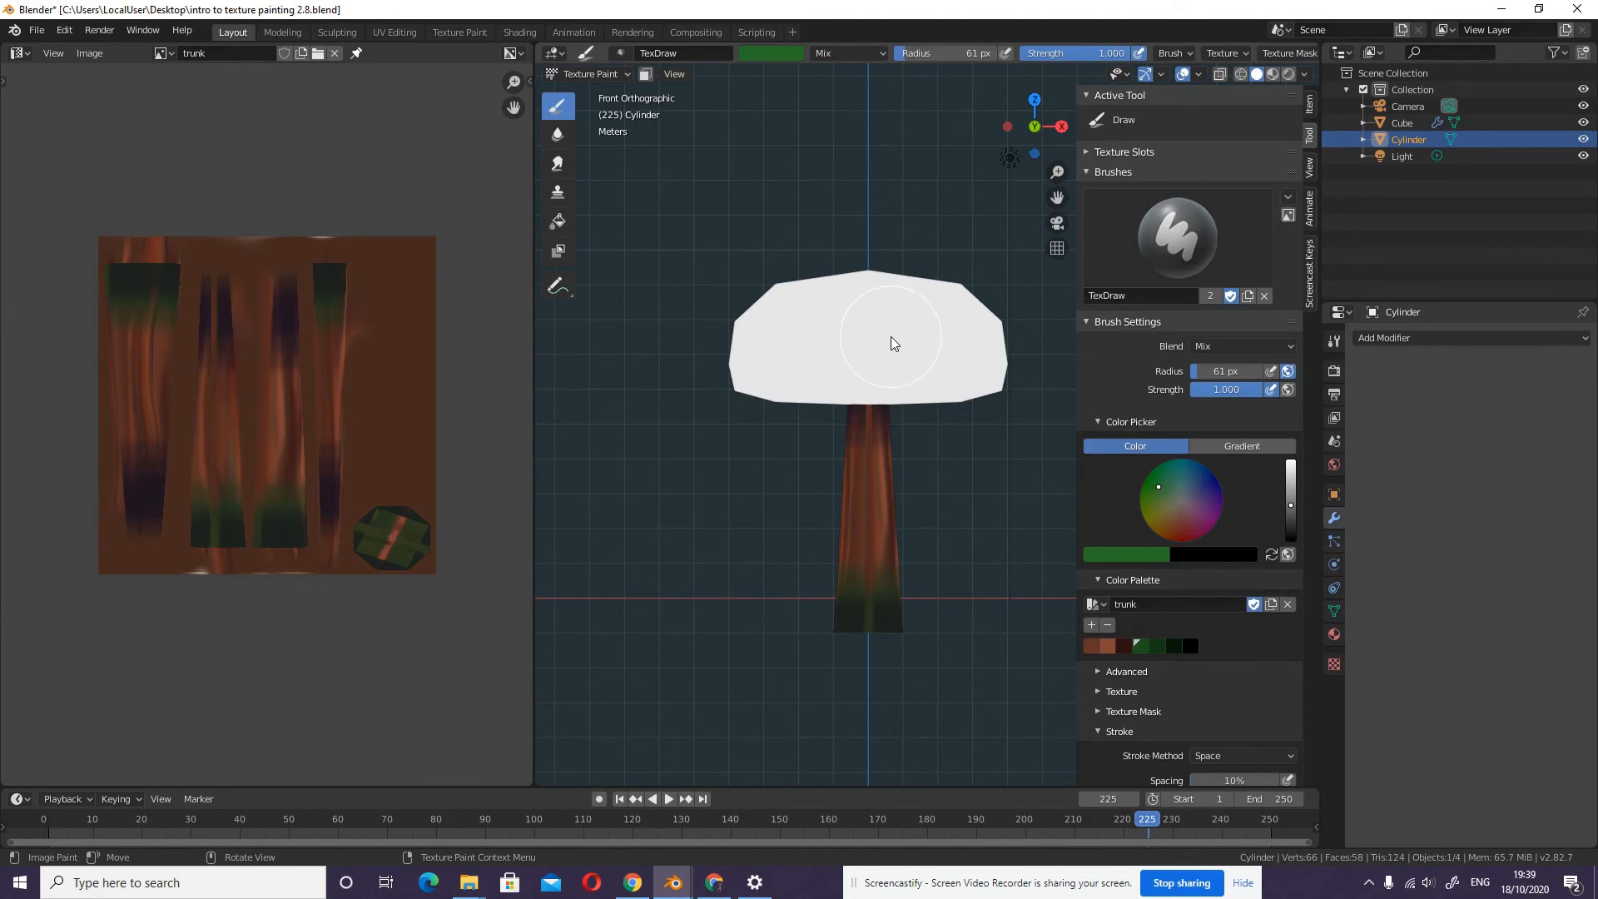
- Unlink the trunk image from the image editor and create a new blank image named foliage at 2048 × 2048 px
click(335, 55)
click(273, 55)
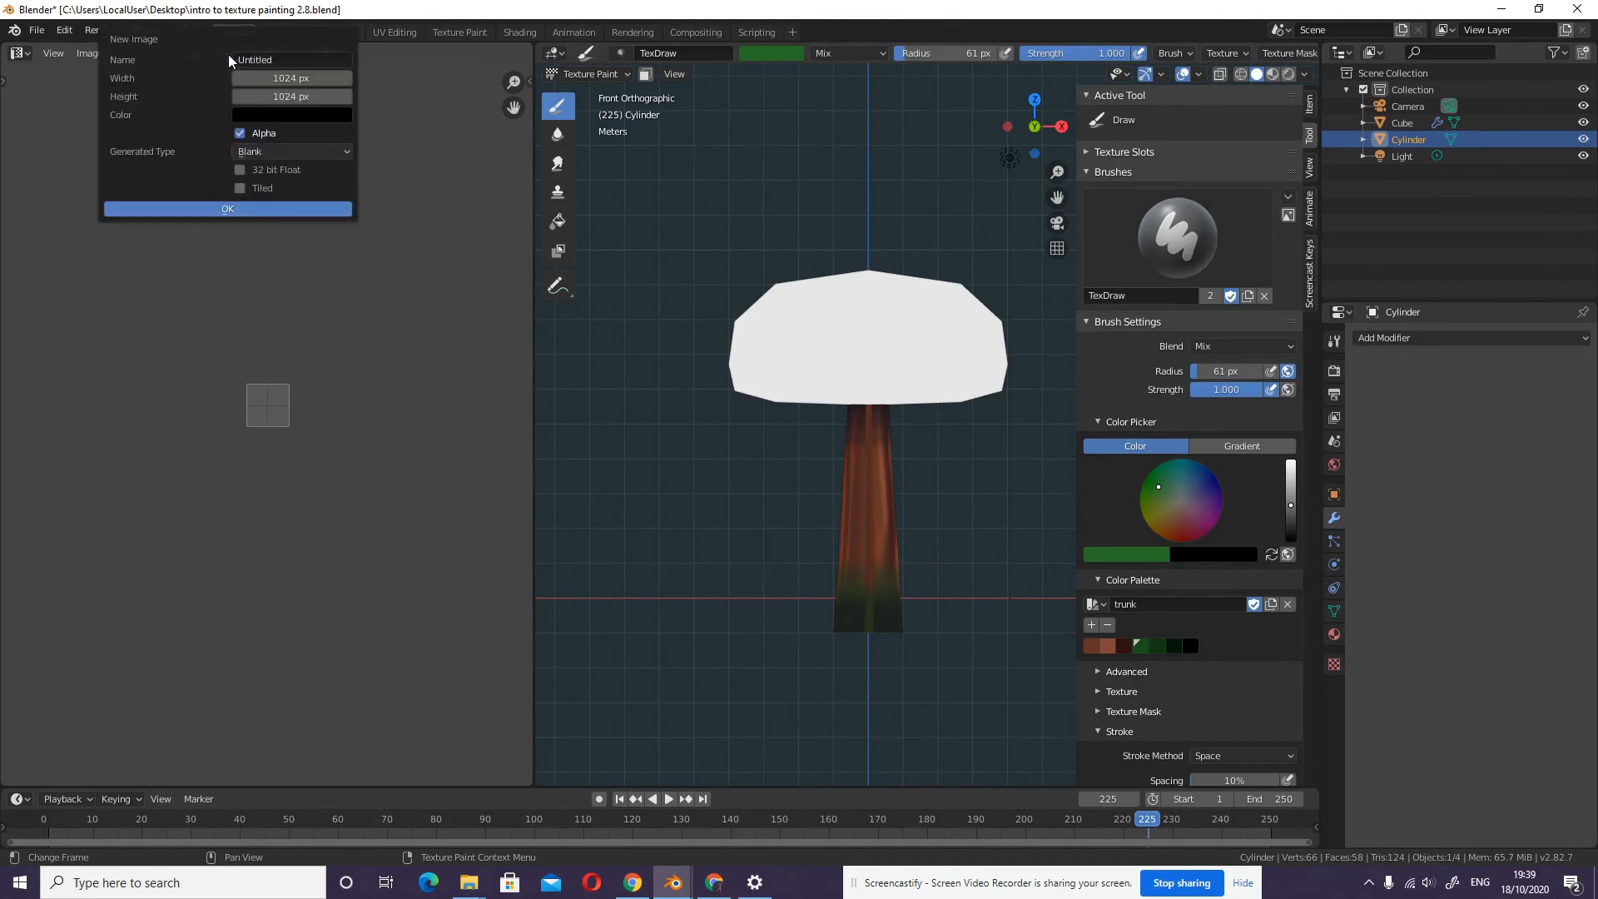
click(276, 61)
text(f)
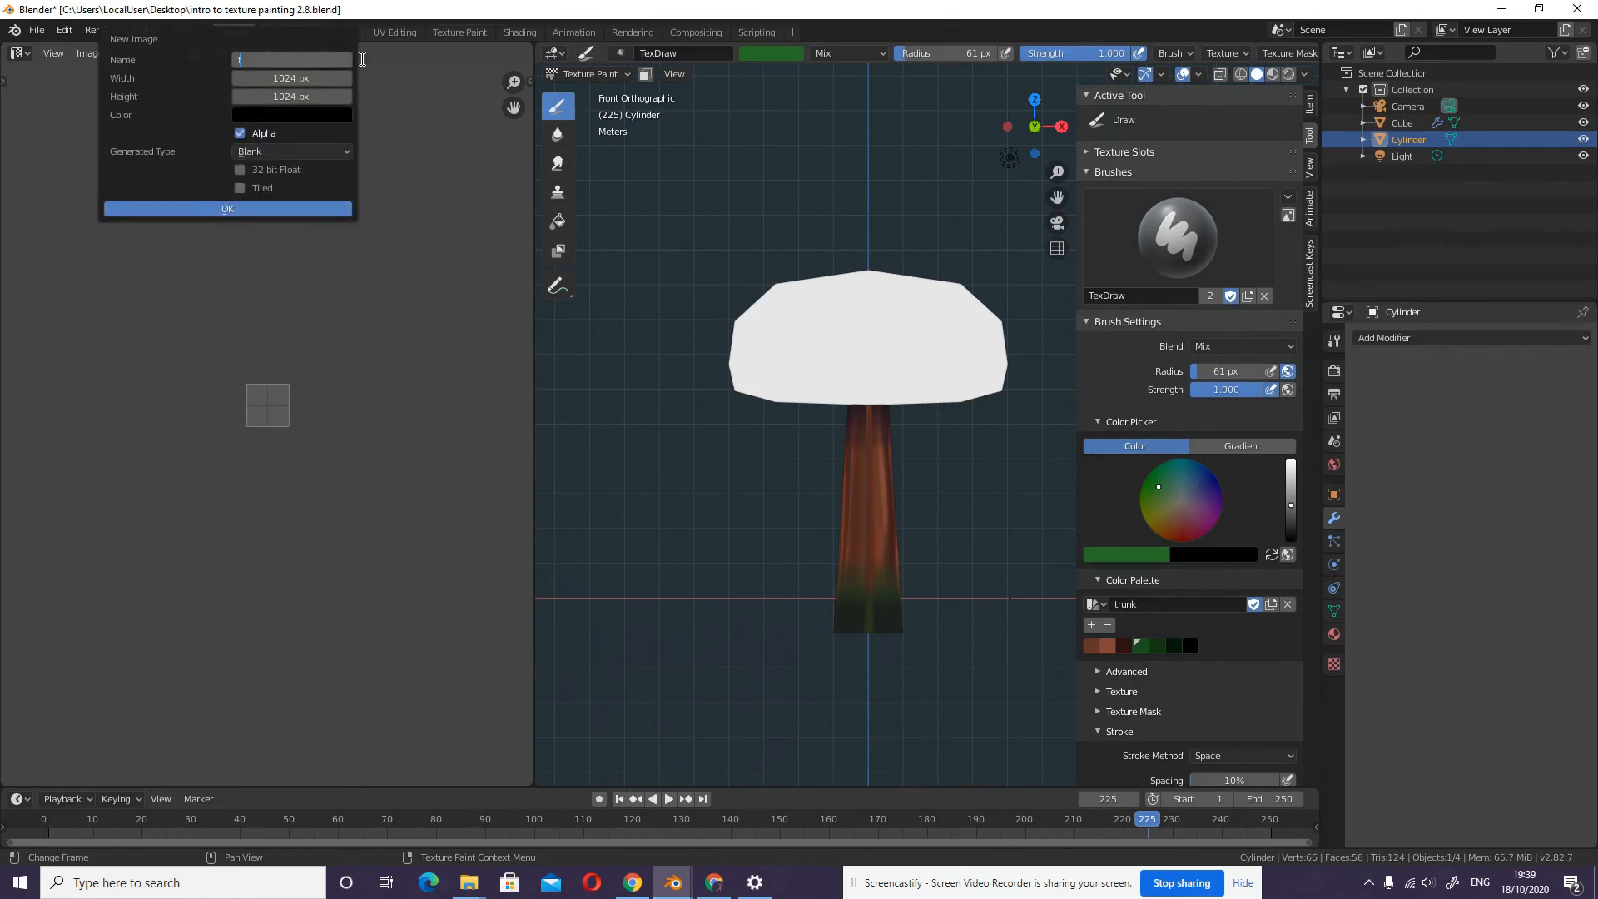
text(oliage)
key(Tab)
text(2048)
key(Tab)
text(2)
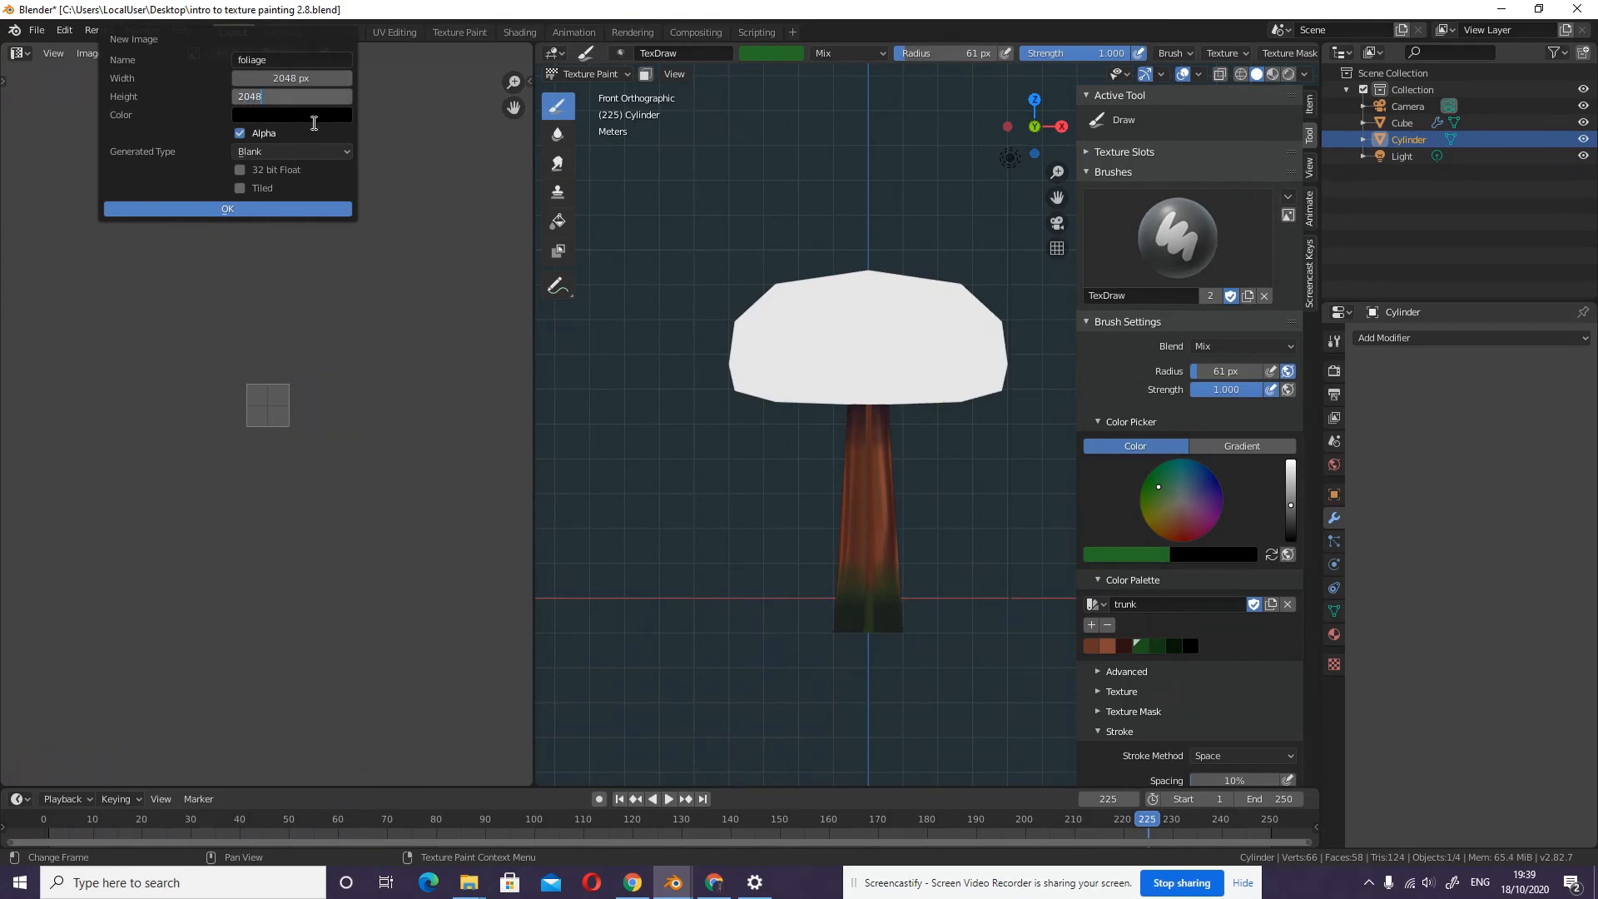
key(Return)
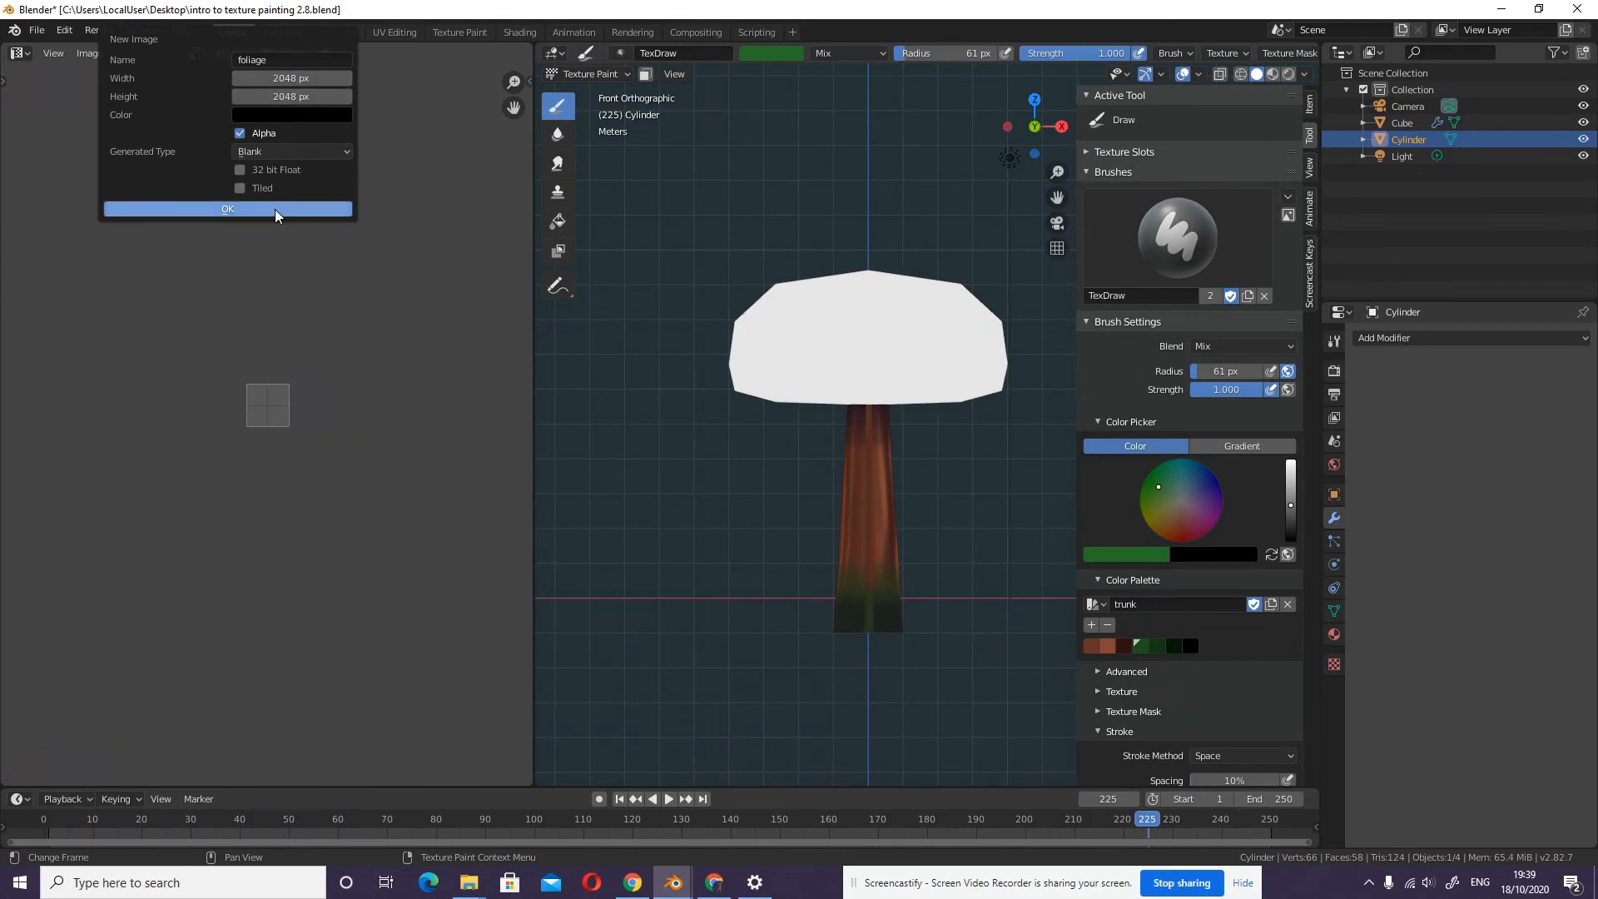
click(300, 209)
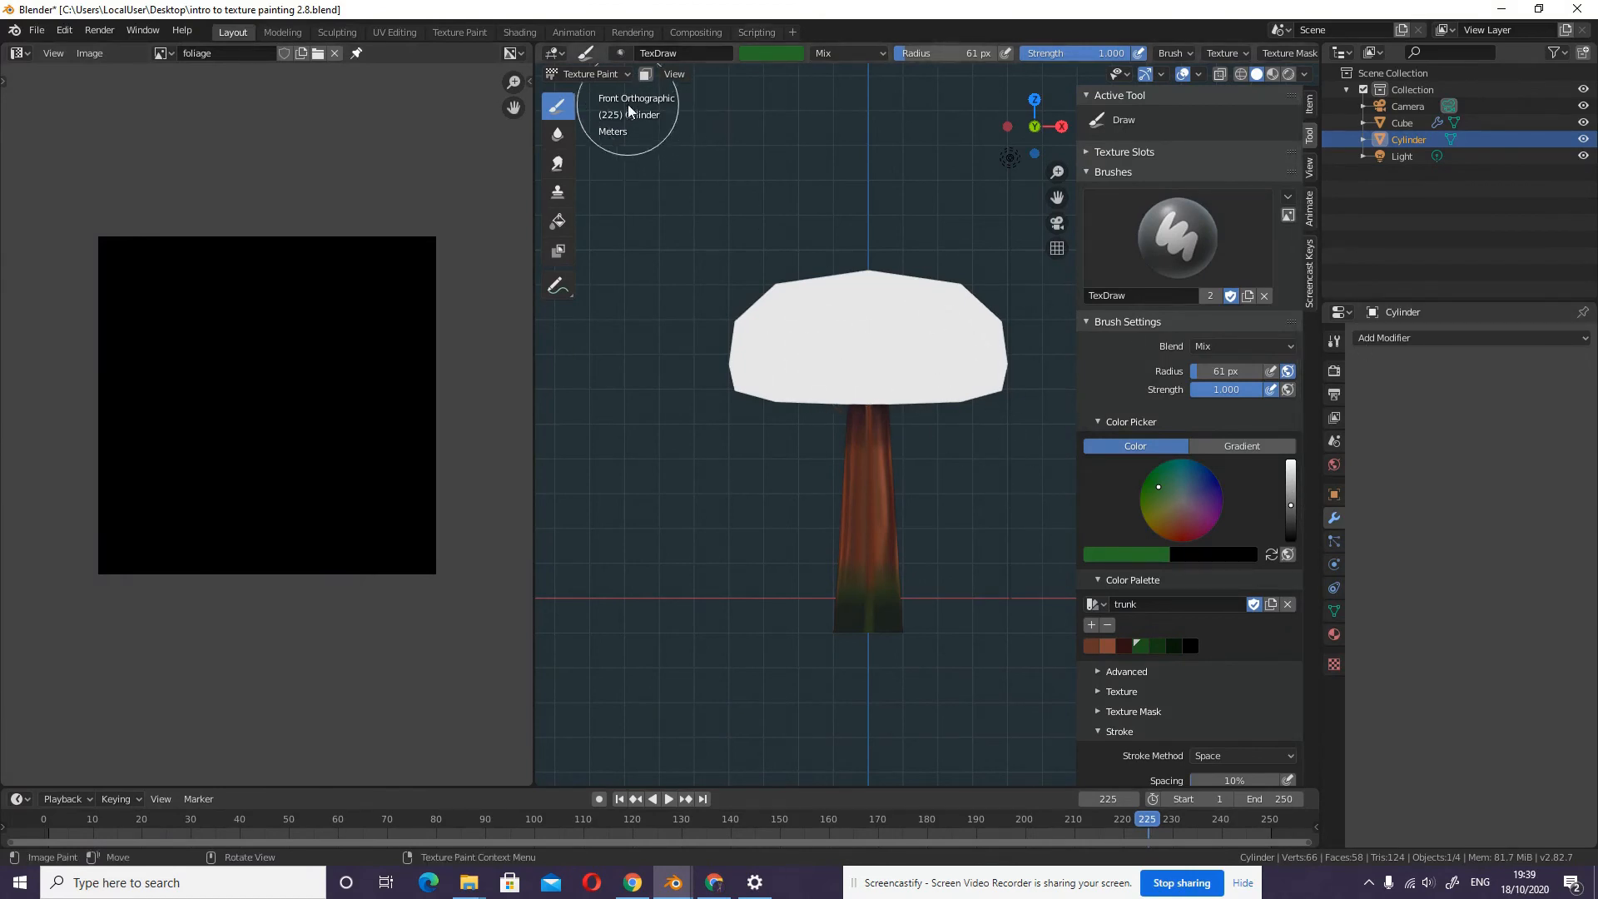
- Switch to Object Mode, select the tree's foliage and add a new material to it
click(624, 74)
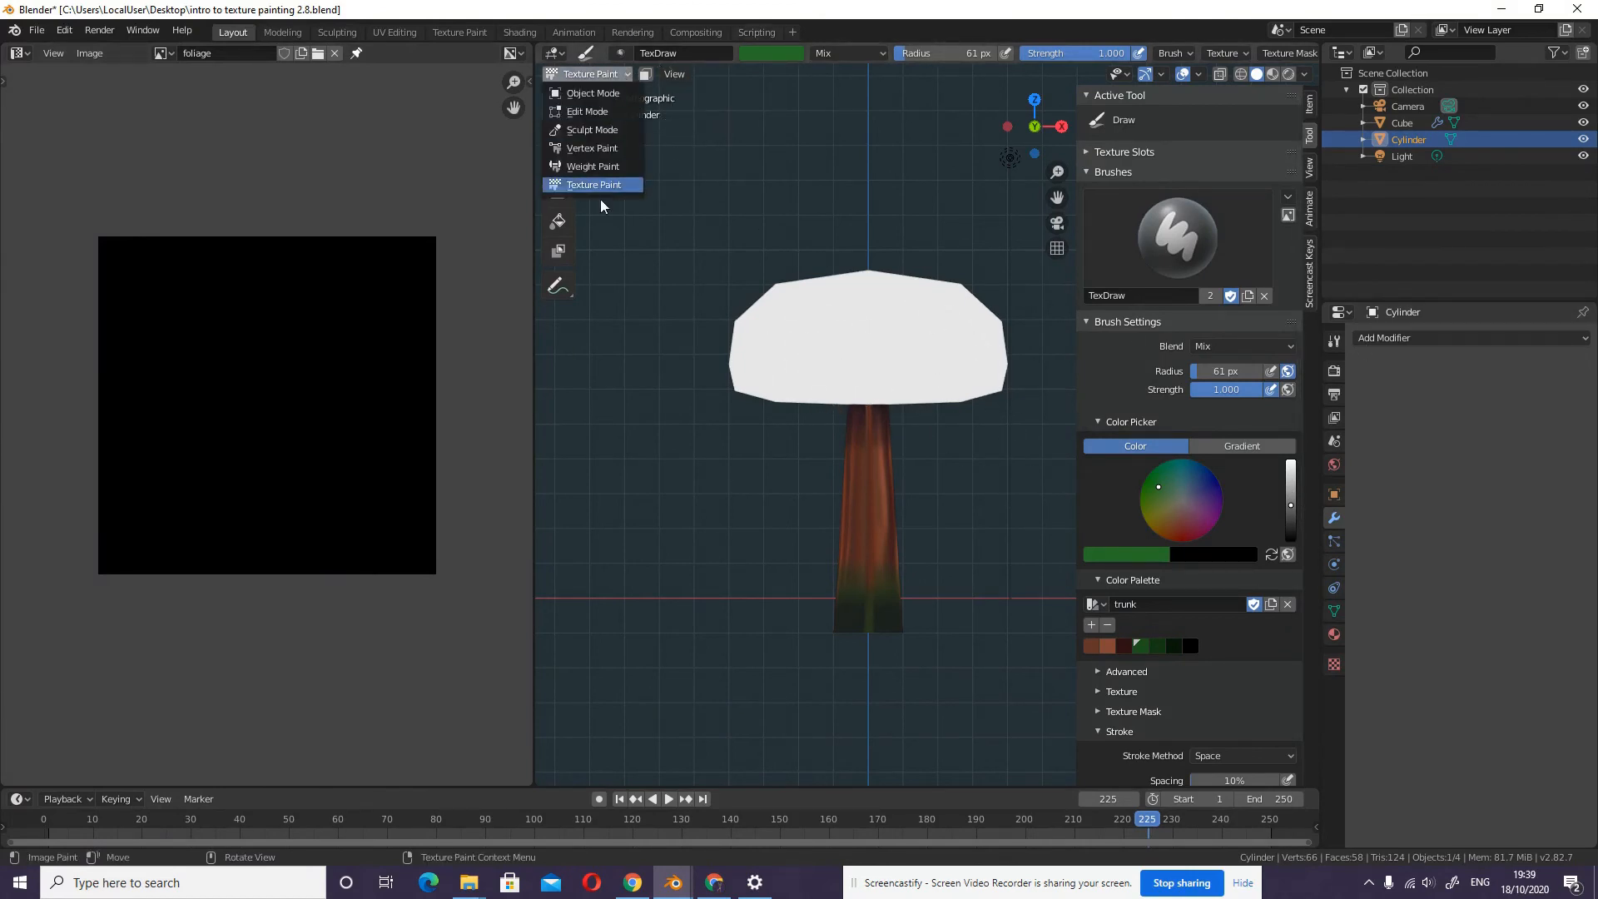
click(591, 94)
click(953, 333)
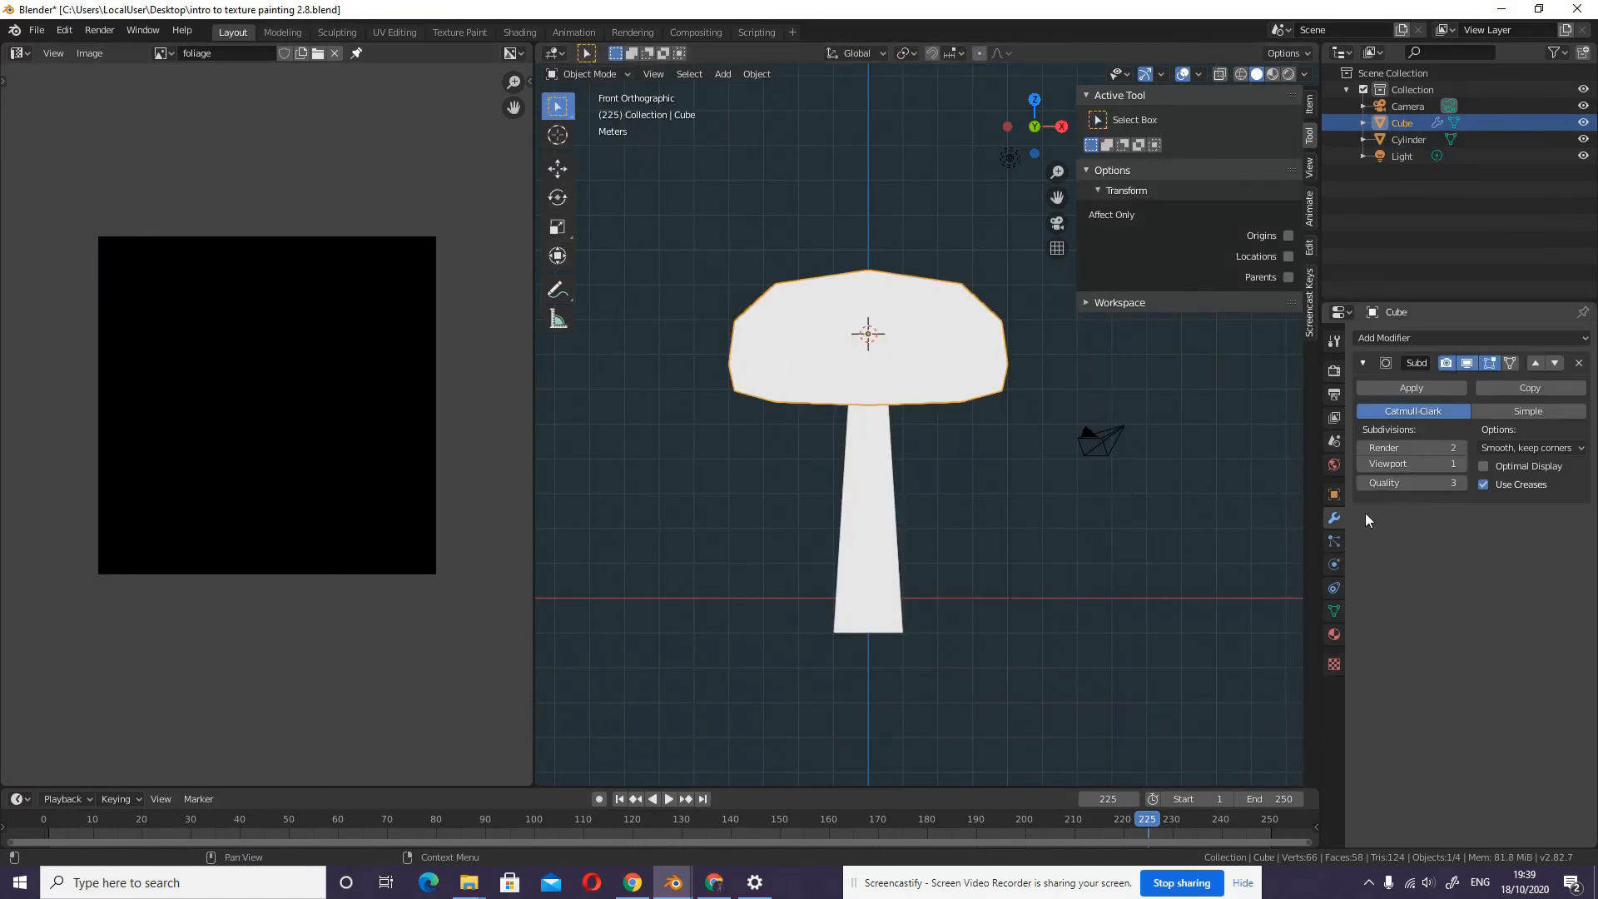
click(1334, 634)
click(1456, 413)
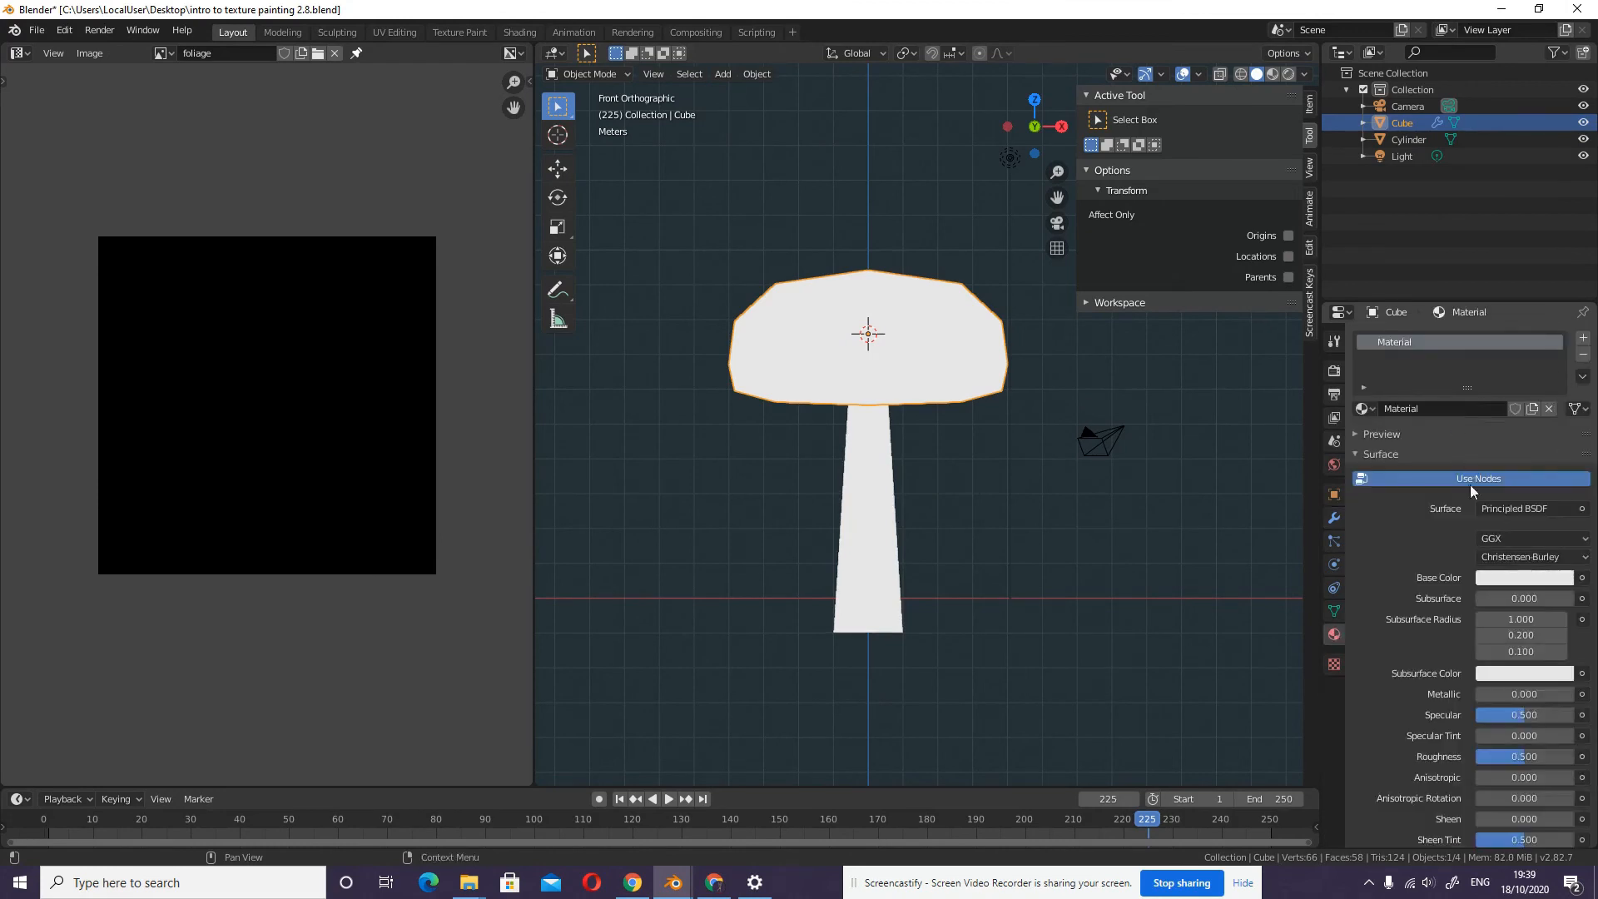
- Feed the foliage material's base color from an Image Texture using the foliage image, and switch to Texture Paint mode
click(1582, 578)
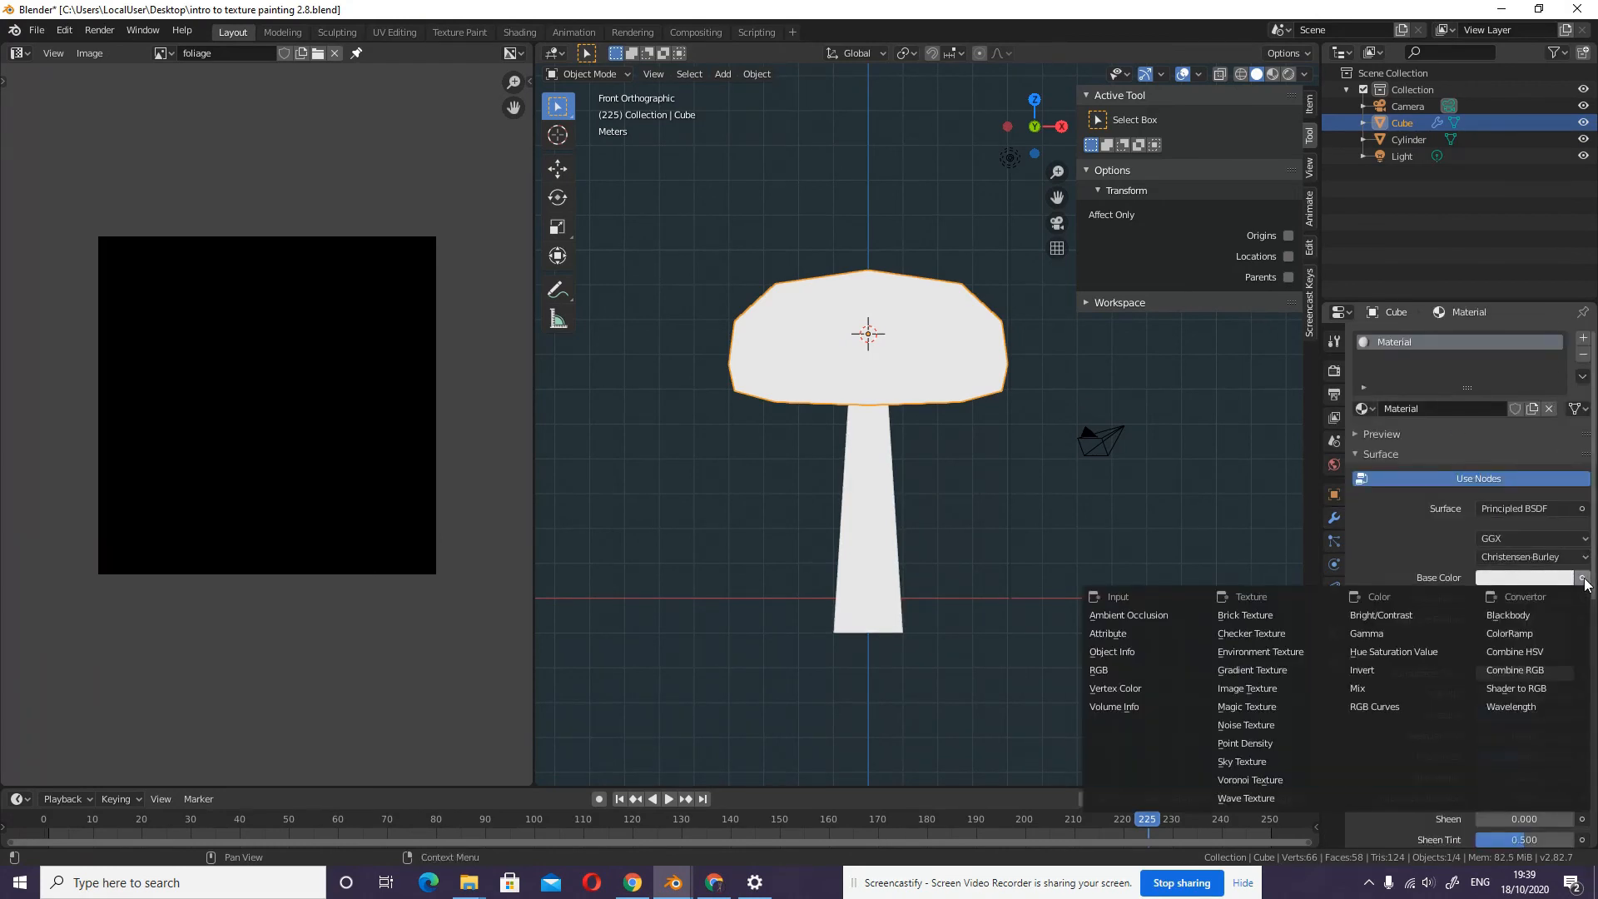
click(1267, 688)
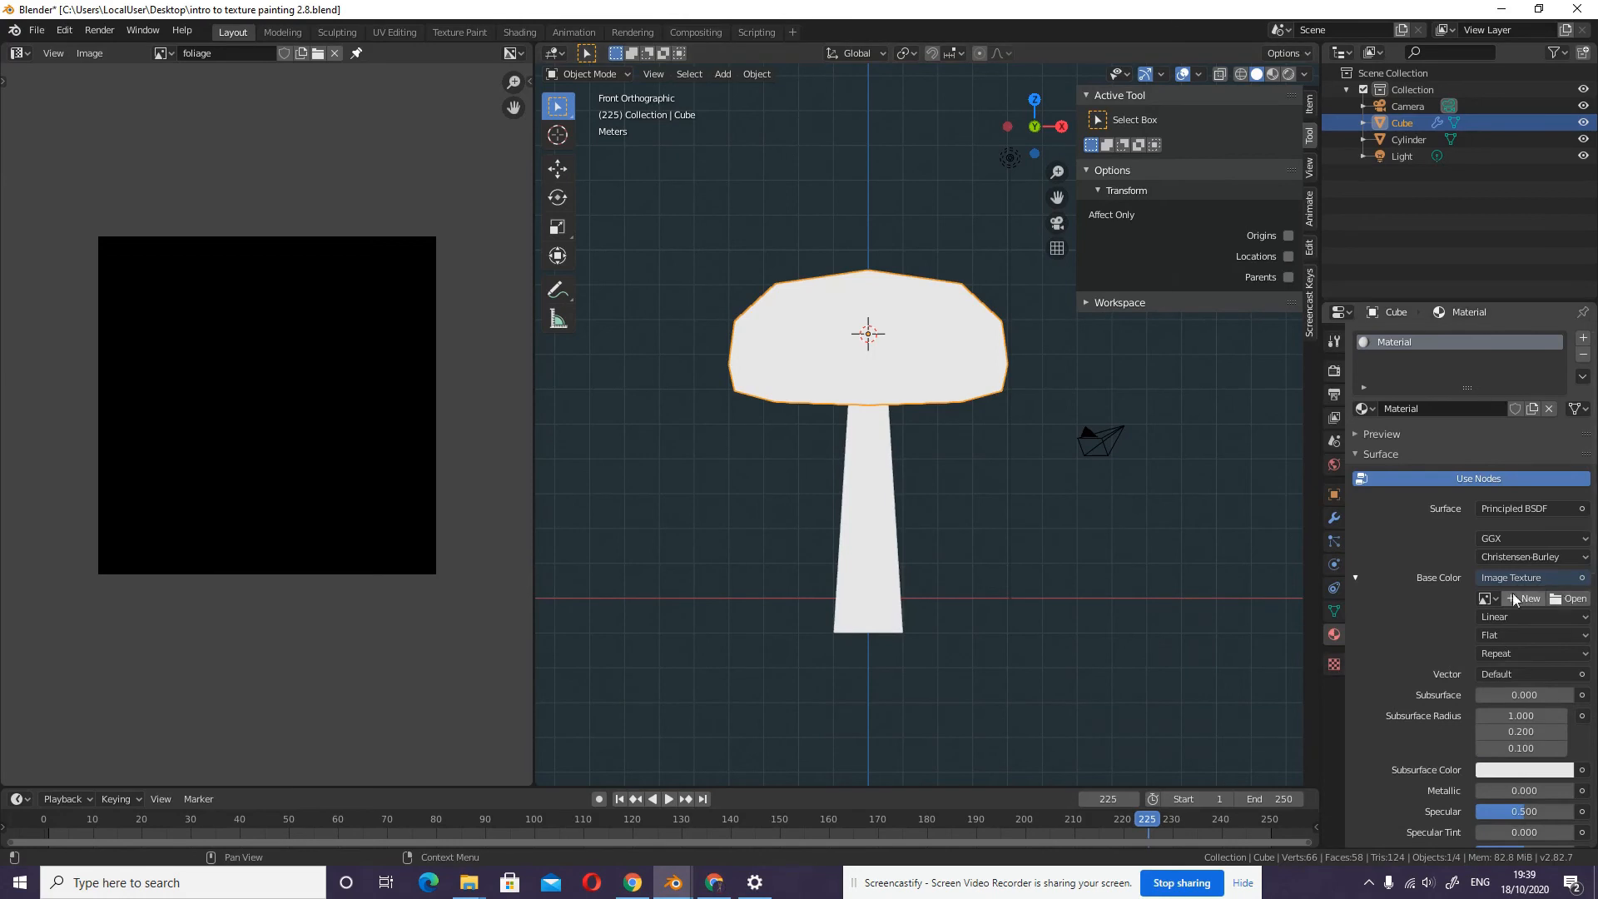
click(1487, 599)
click(1350, 622)
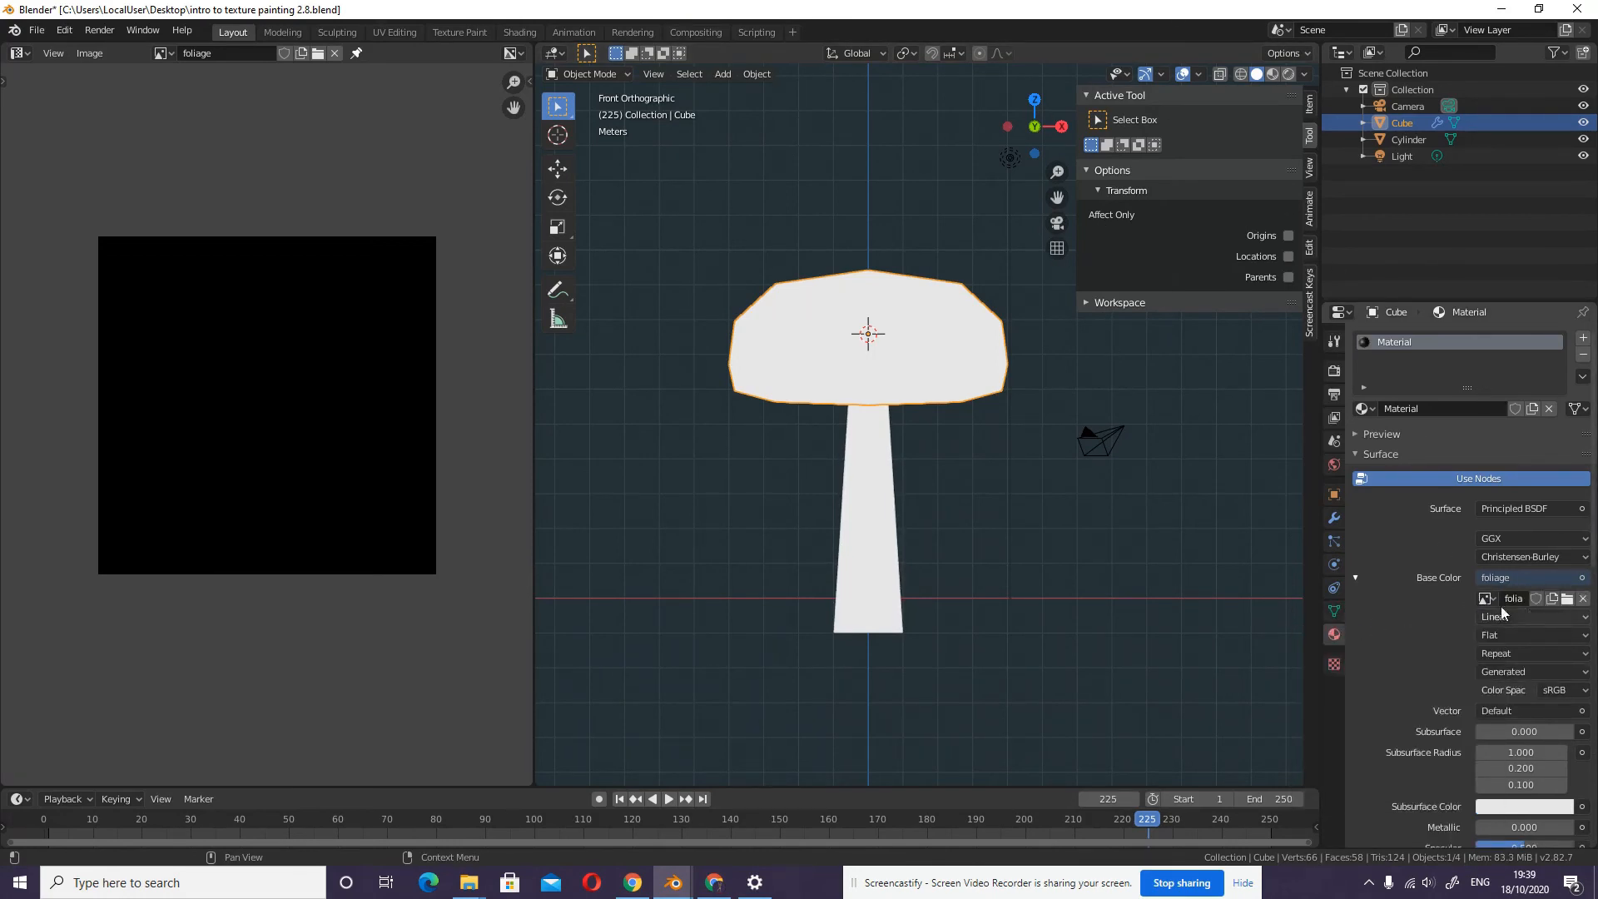
click(617, 72)
click(614, 185)
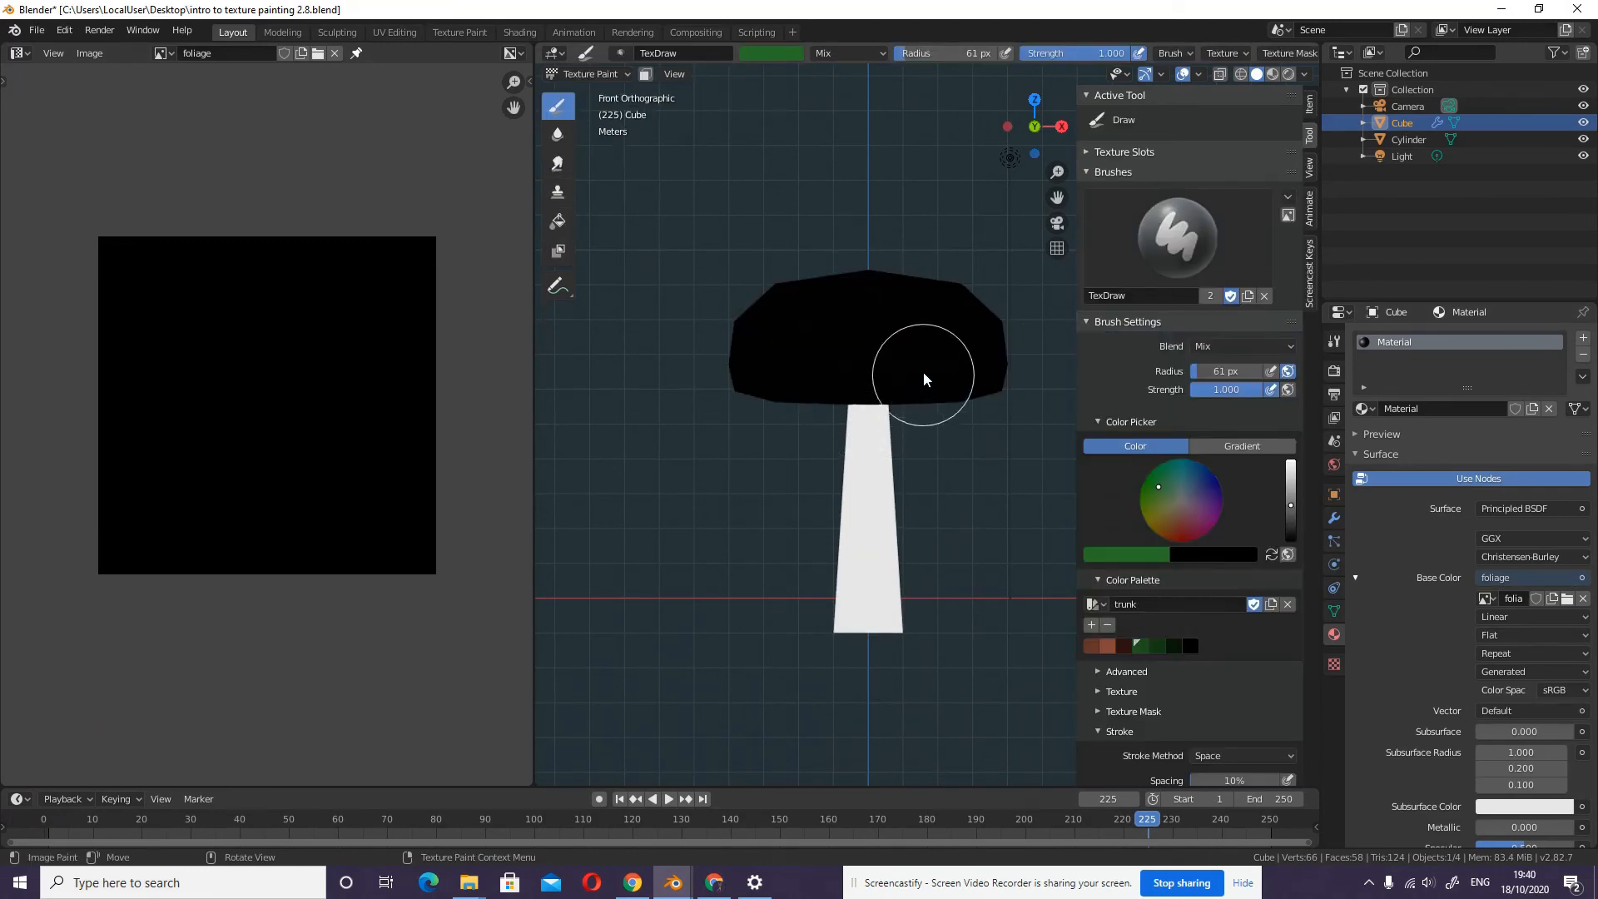
- Set the Fill tool to a linear gradient and give its start stop, at position 0.000, a dark green with value about 0.15
shift+middle_drag(927, 358, 875, 368)
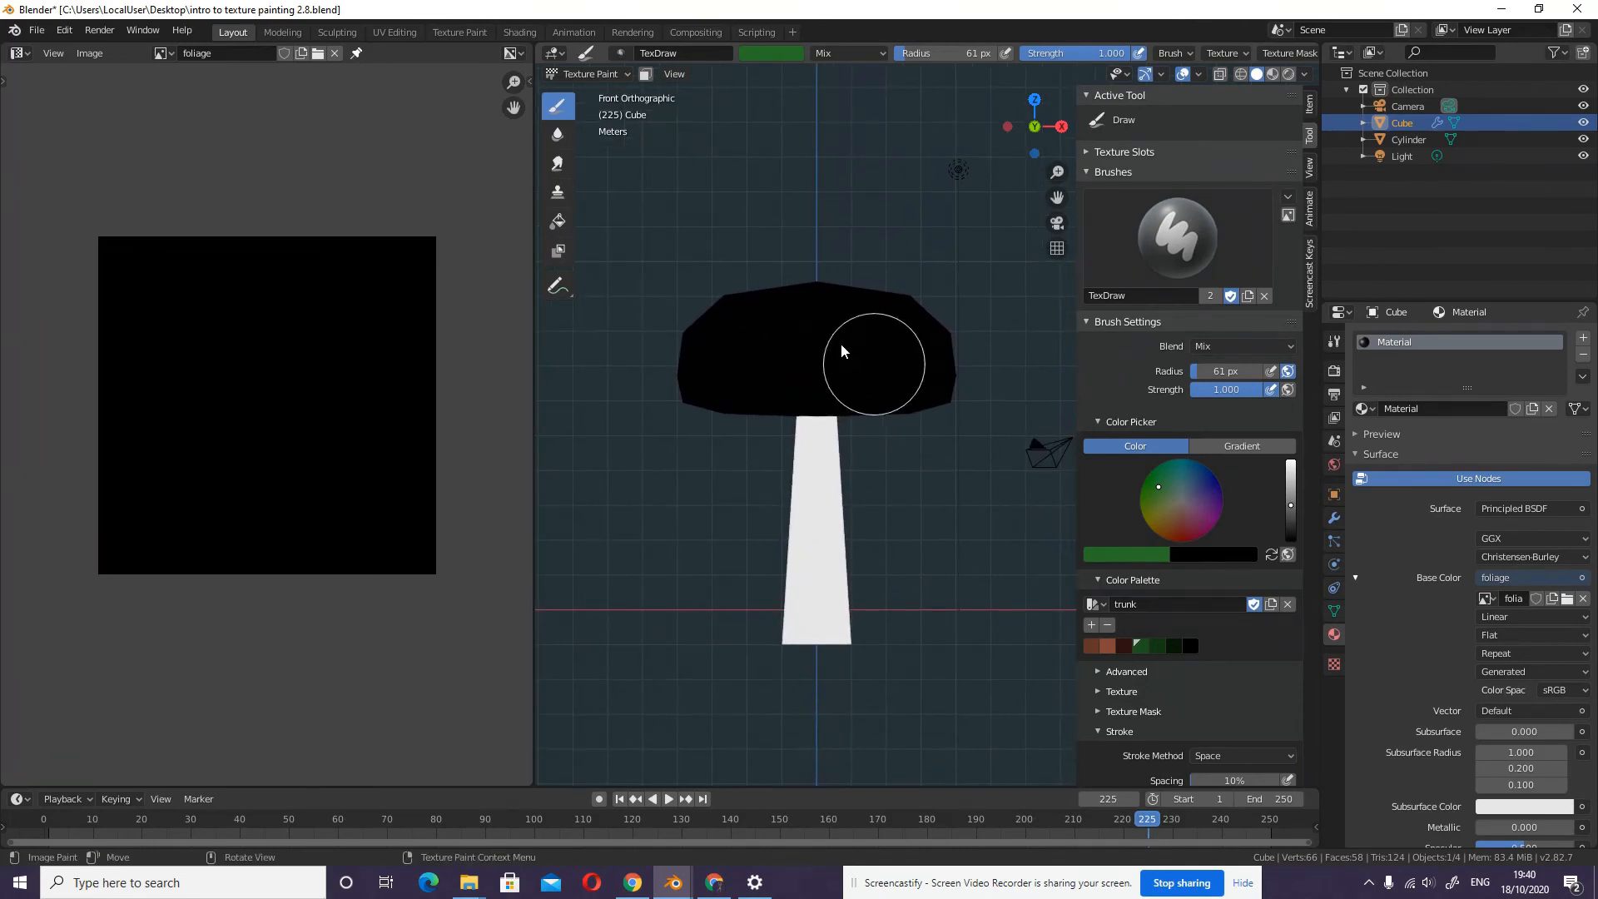
click(558, 220)
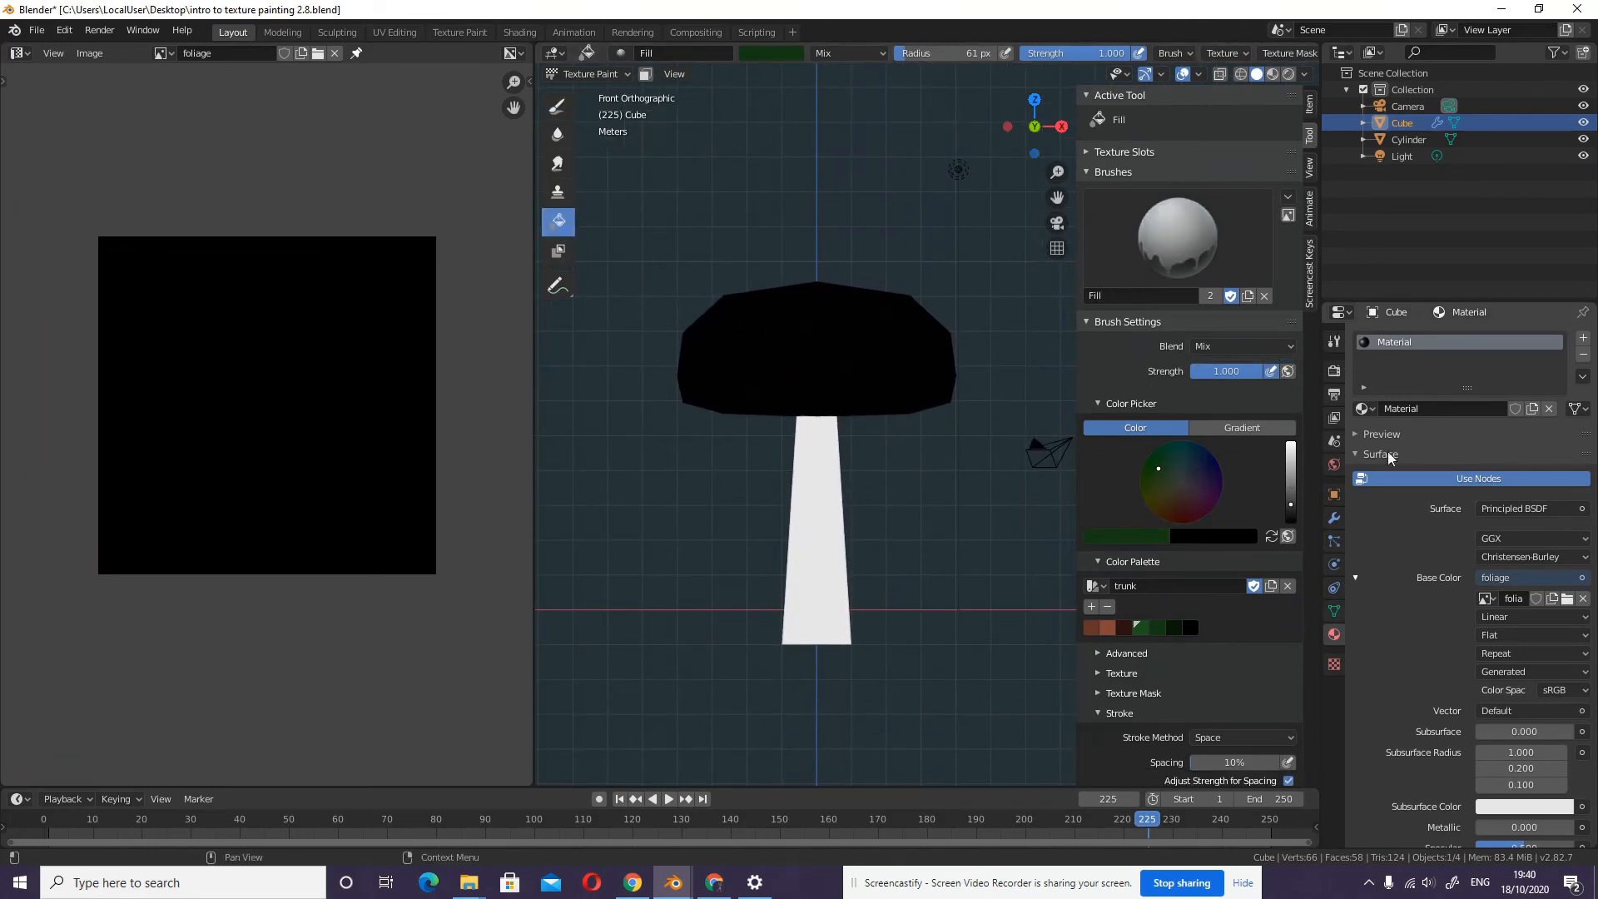
click(1209, 427)
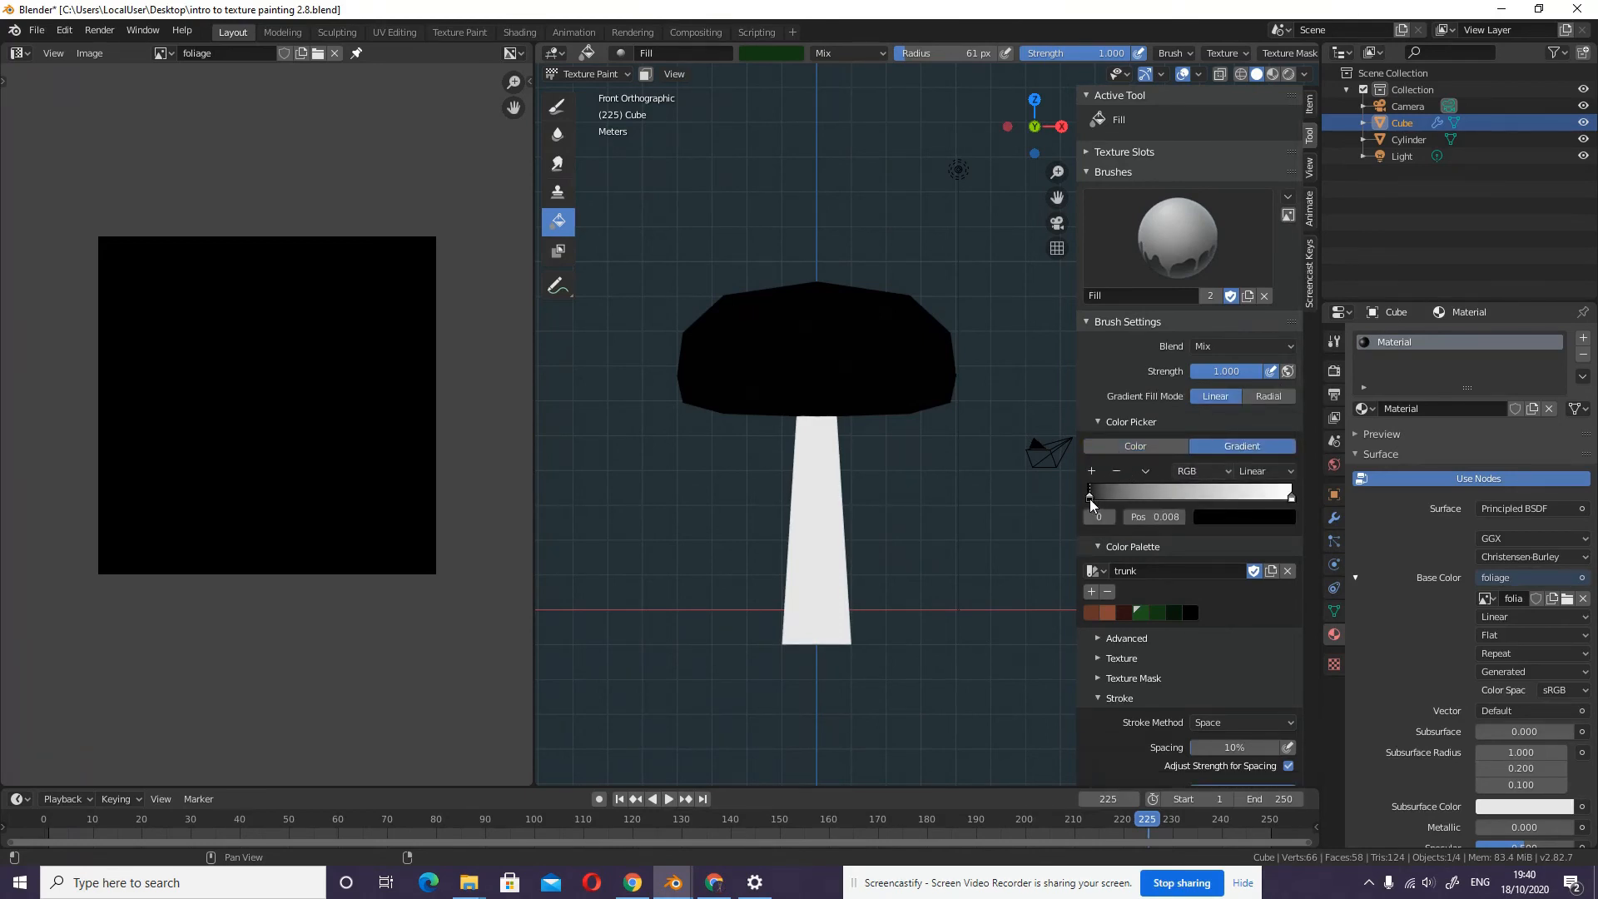
drag(1089, 497, 1086, 497)
click(1229, 514)
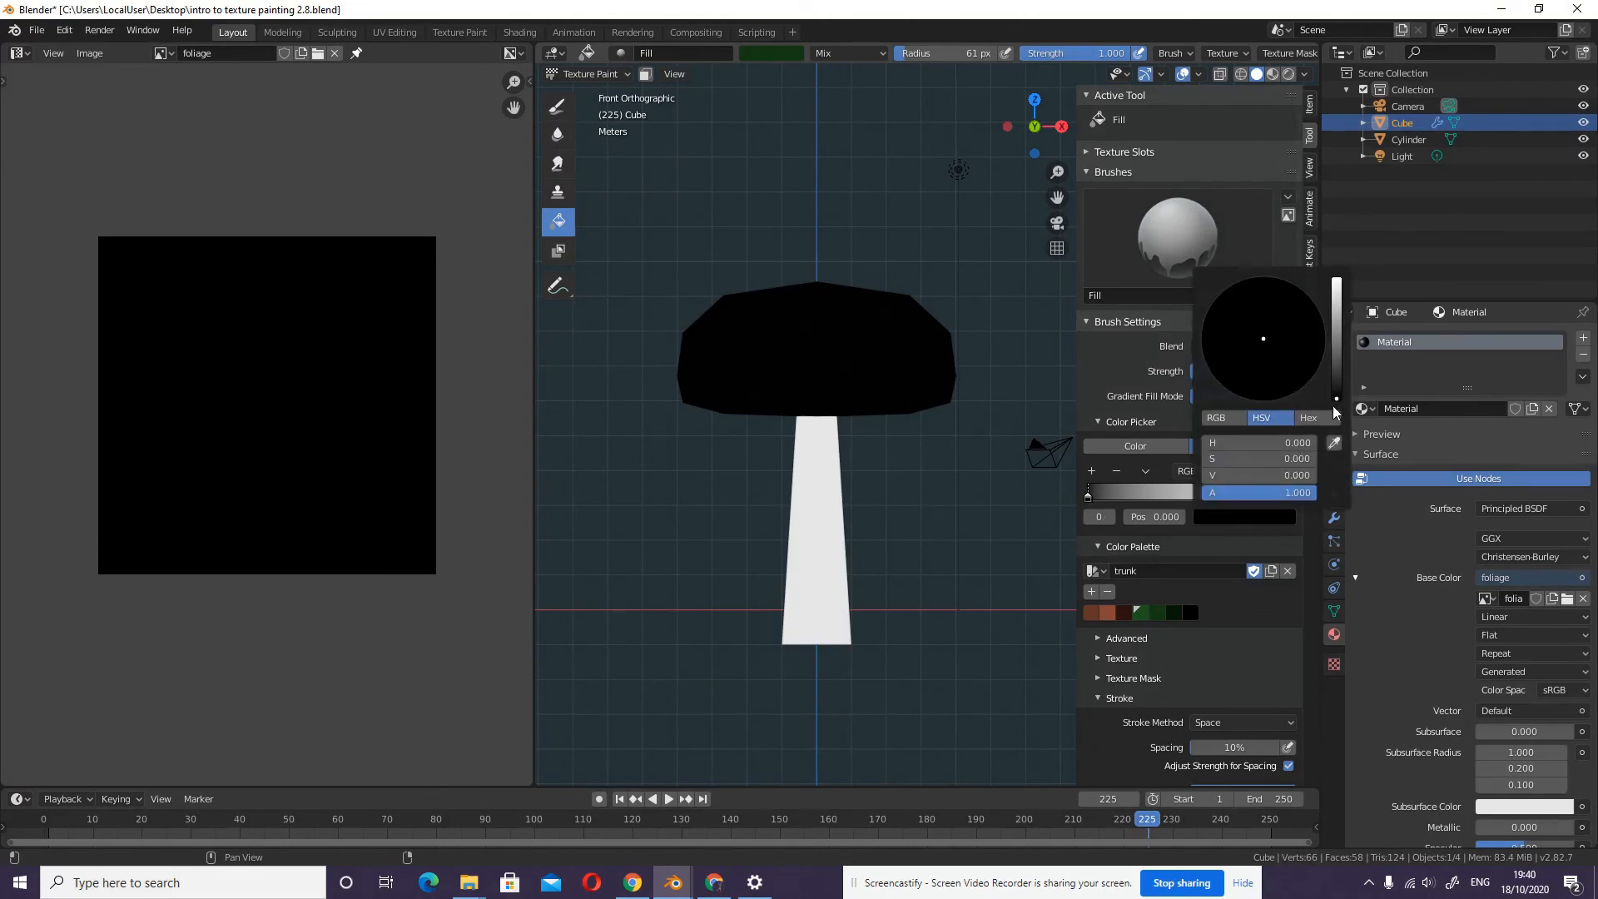
click(1335, 384)
click(1244, 327)
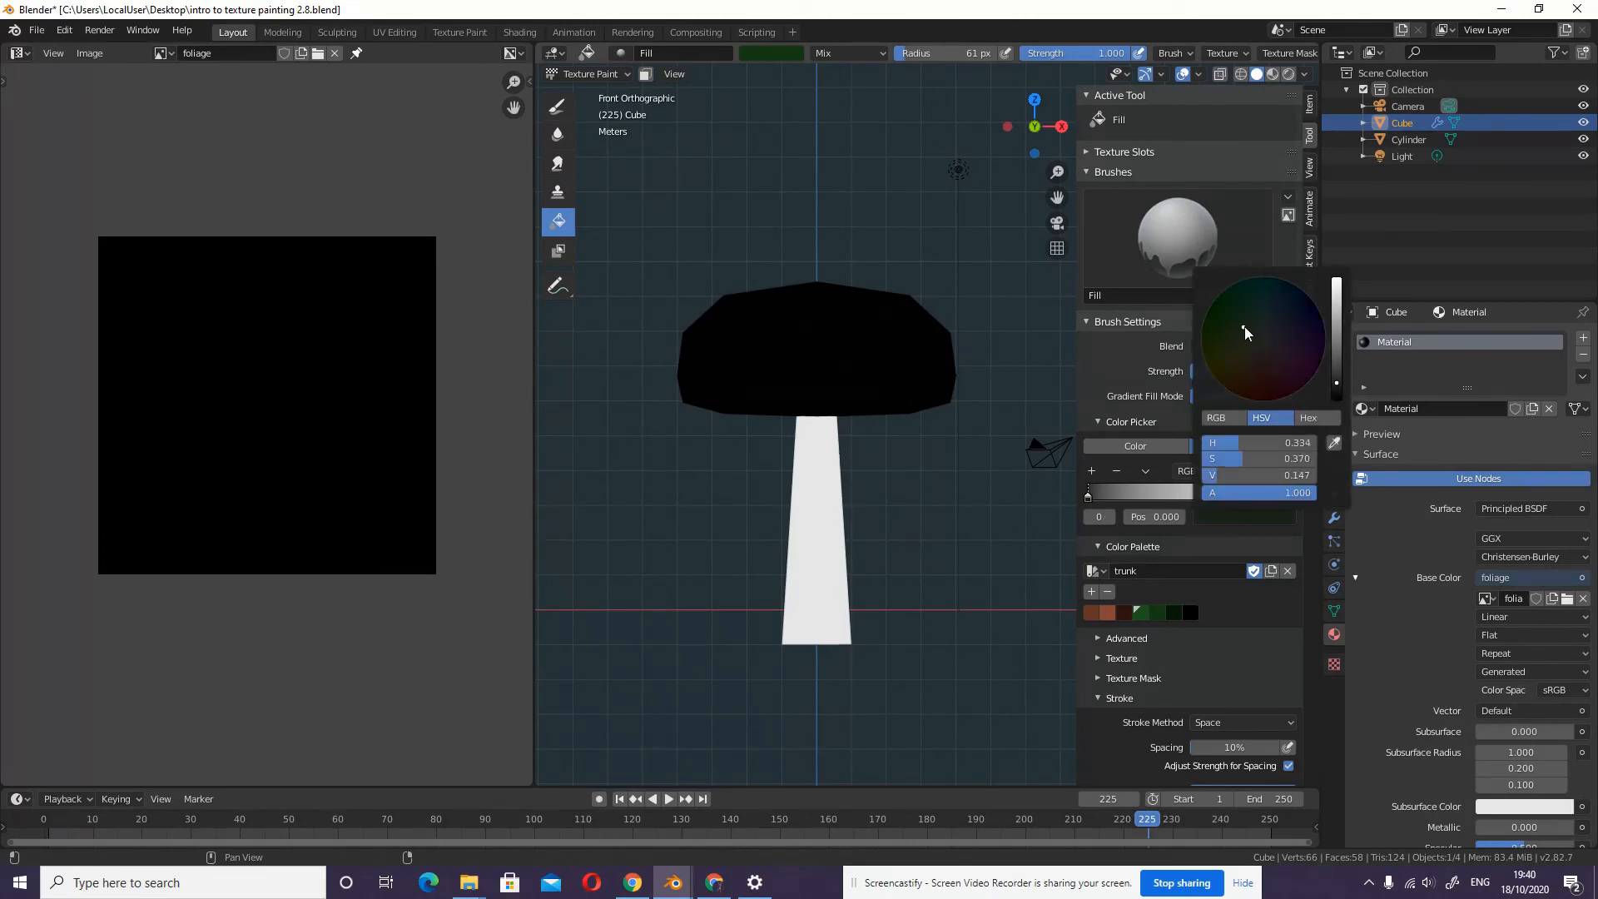
click(1245, 327)
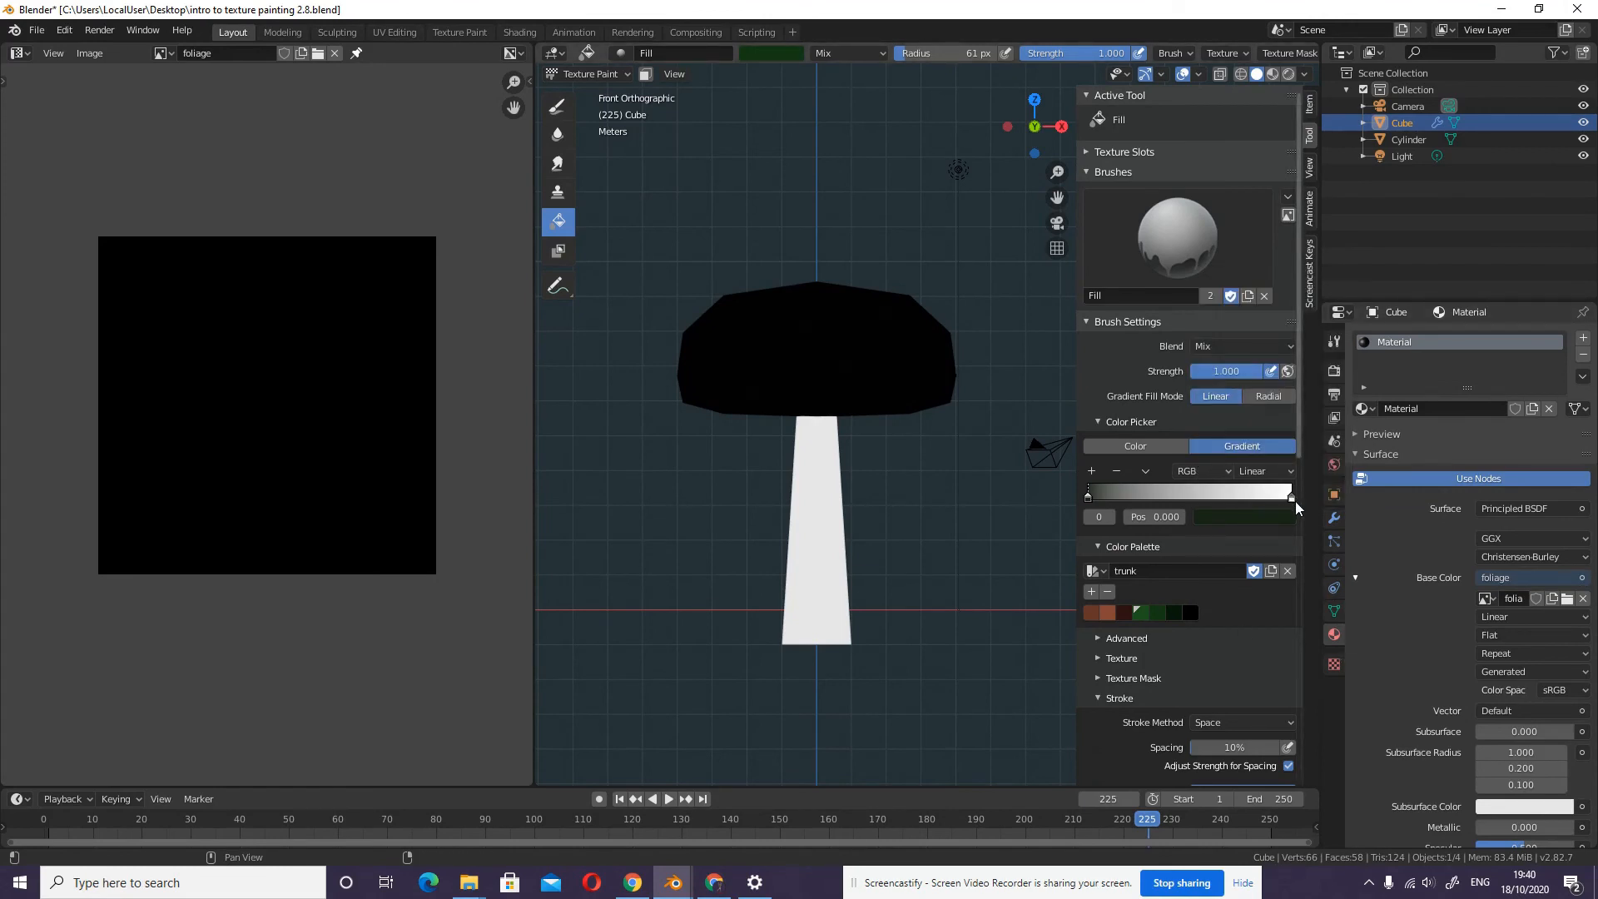
- Color the gradient's end stop, at position 1.000, a mid green with saturation about 0.39 and value about 0.39
click(1291, 499)
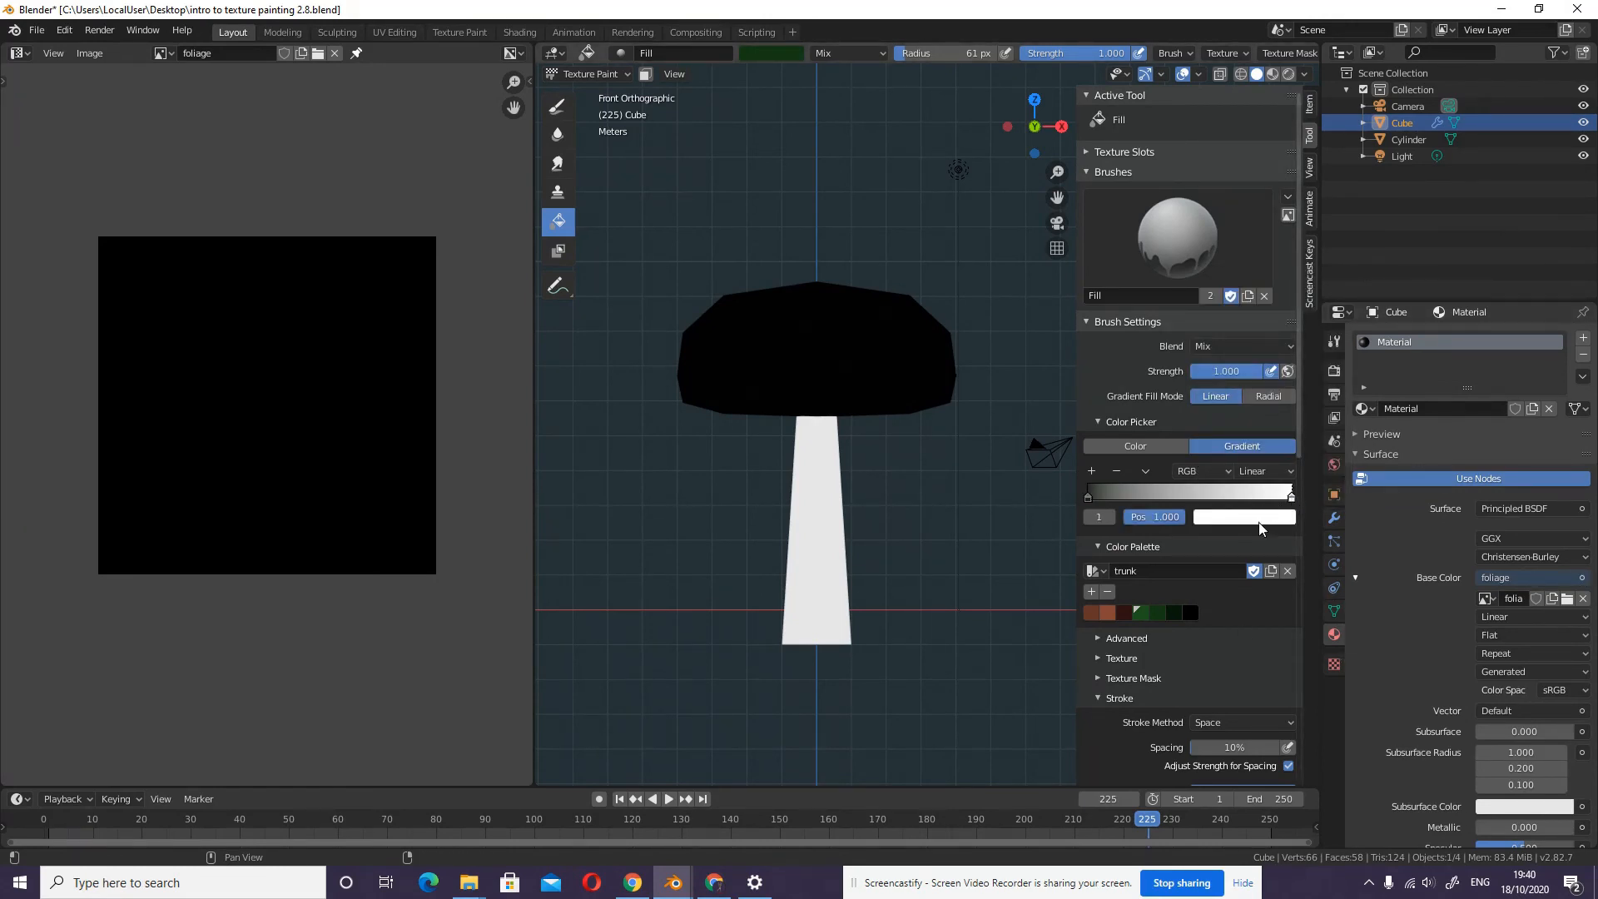
click(1259, 517)
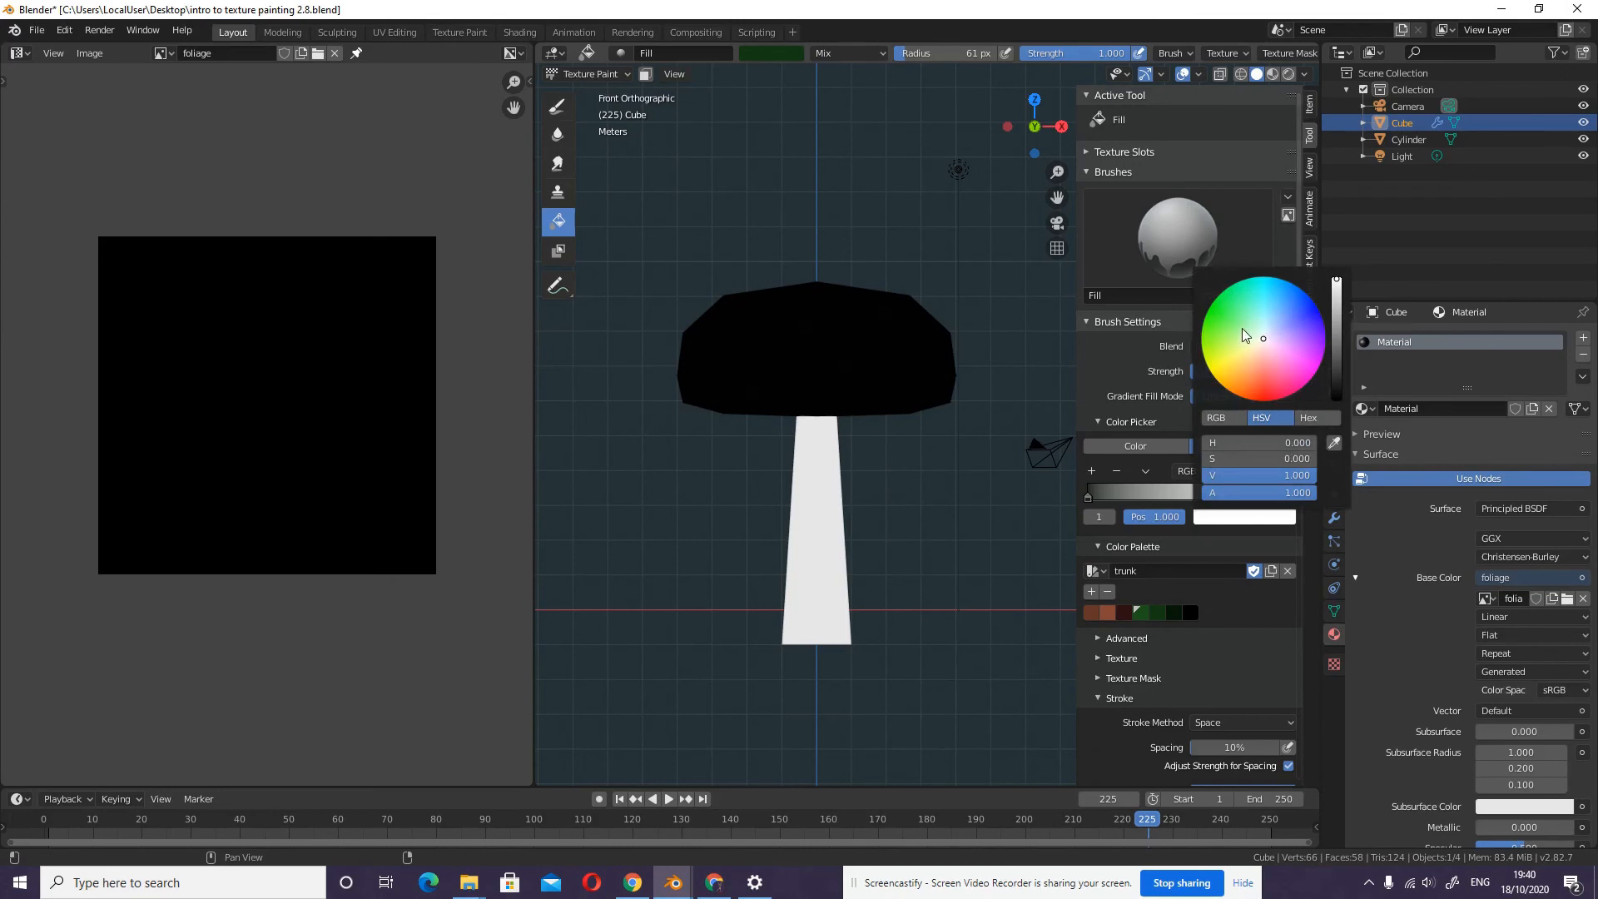
click(1242, 328)
click(1336, 356)
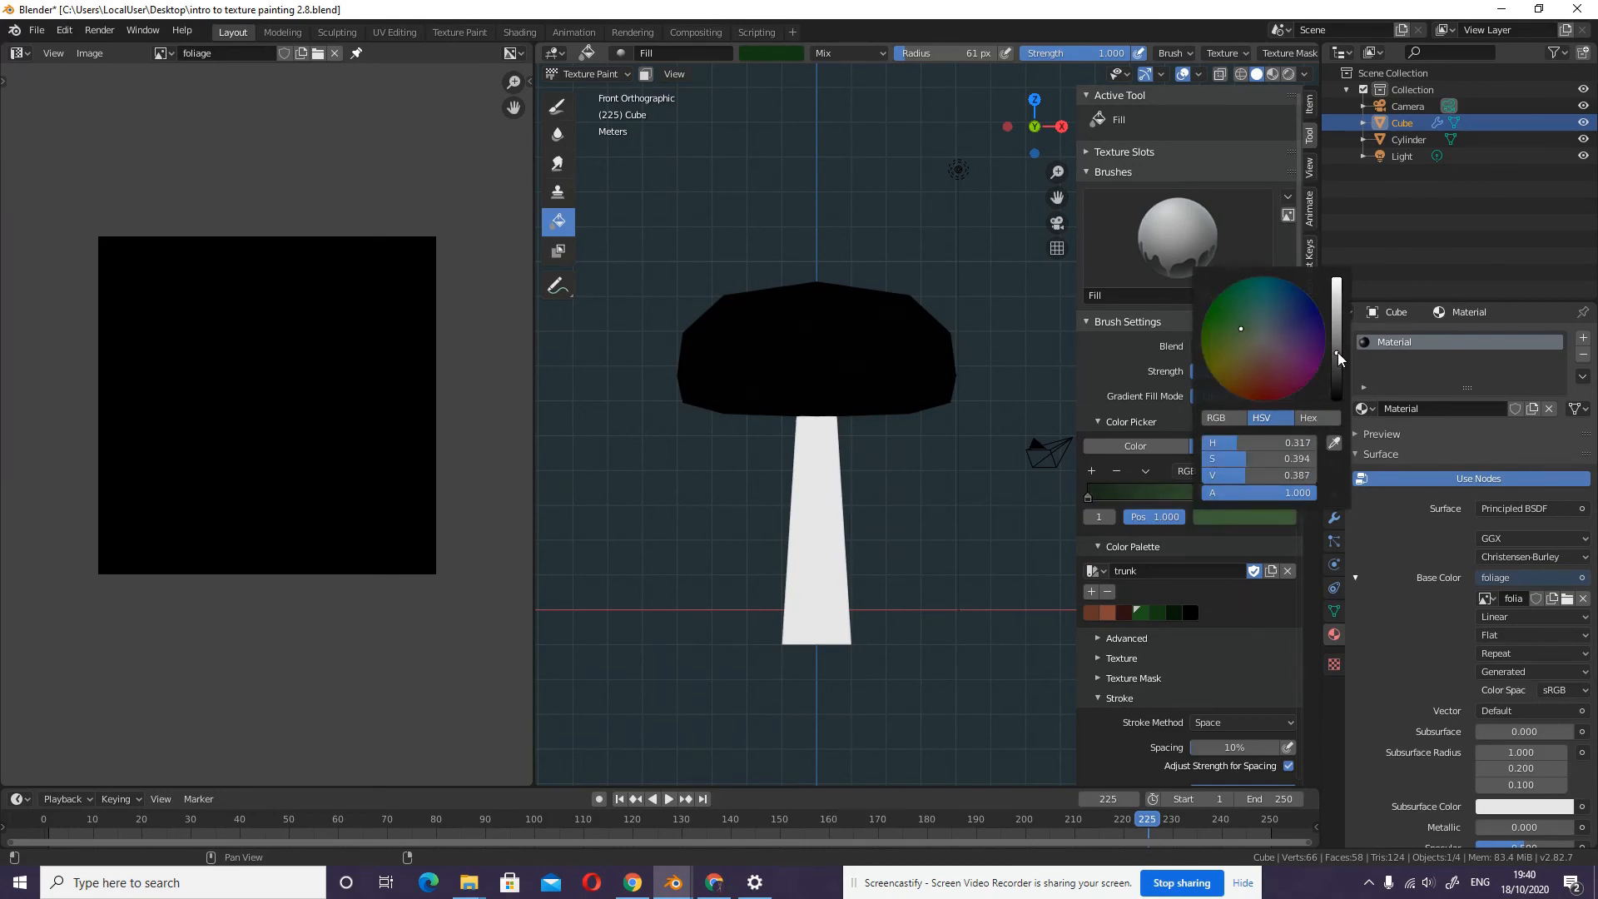
click(1337, 358)
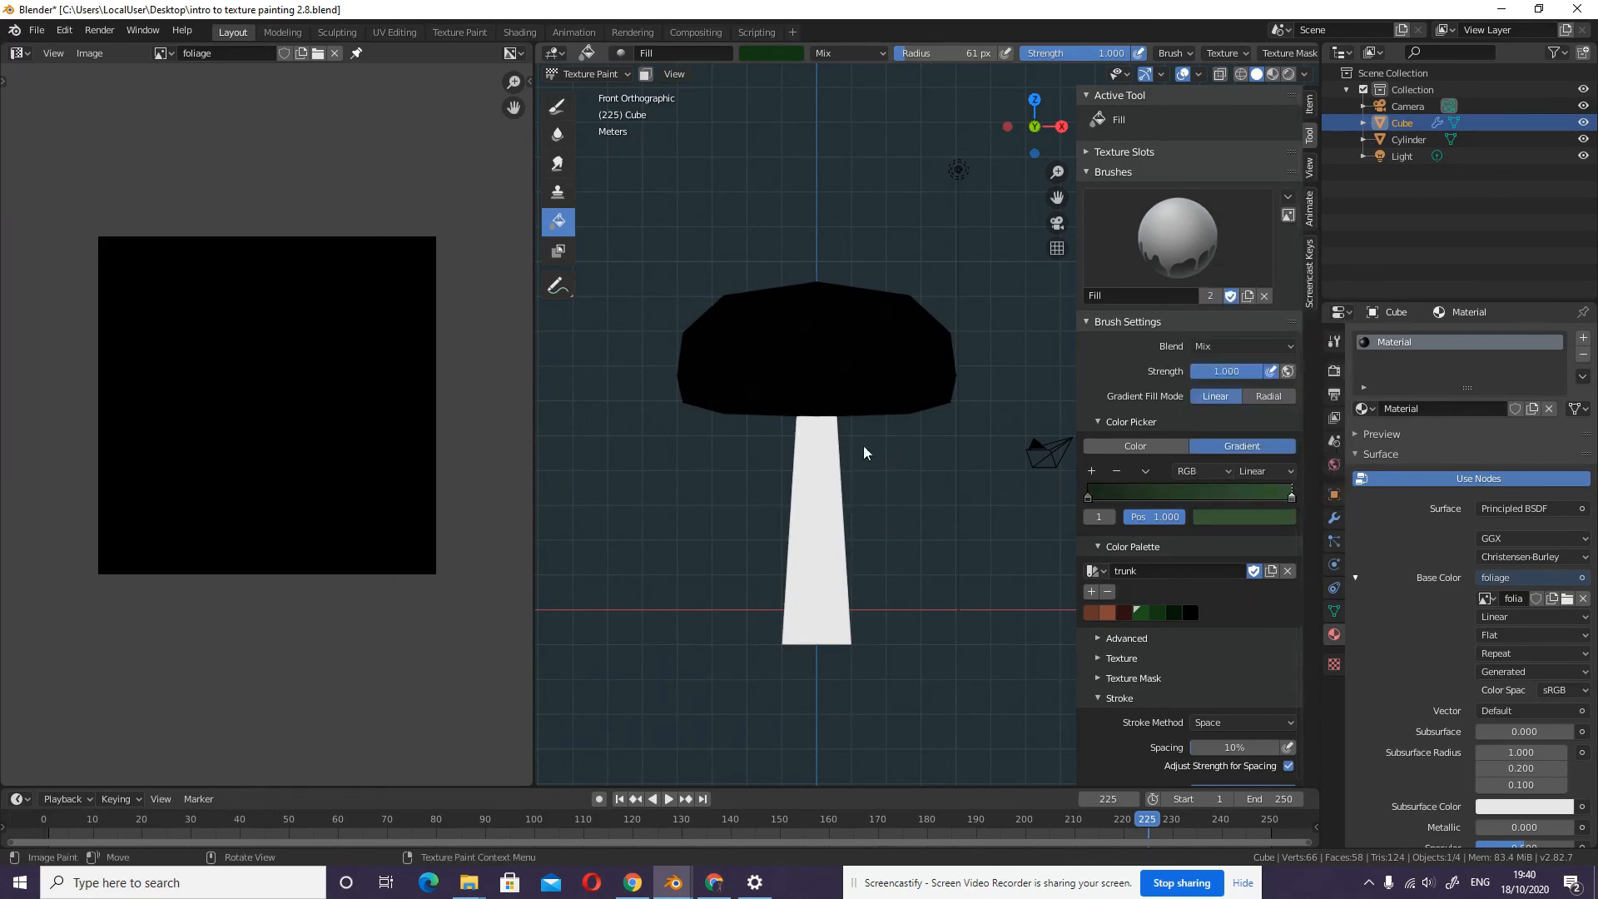
- Fill the foliage with the green gradient, running from its dark underside up towards the middle in front view
drag(815, 406, 813, 340)
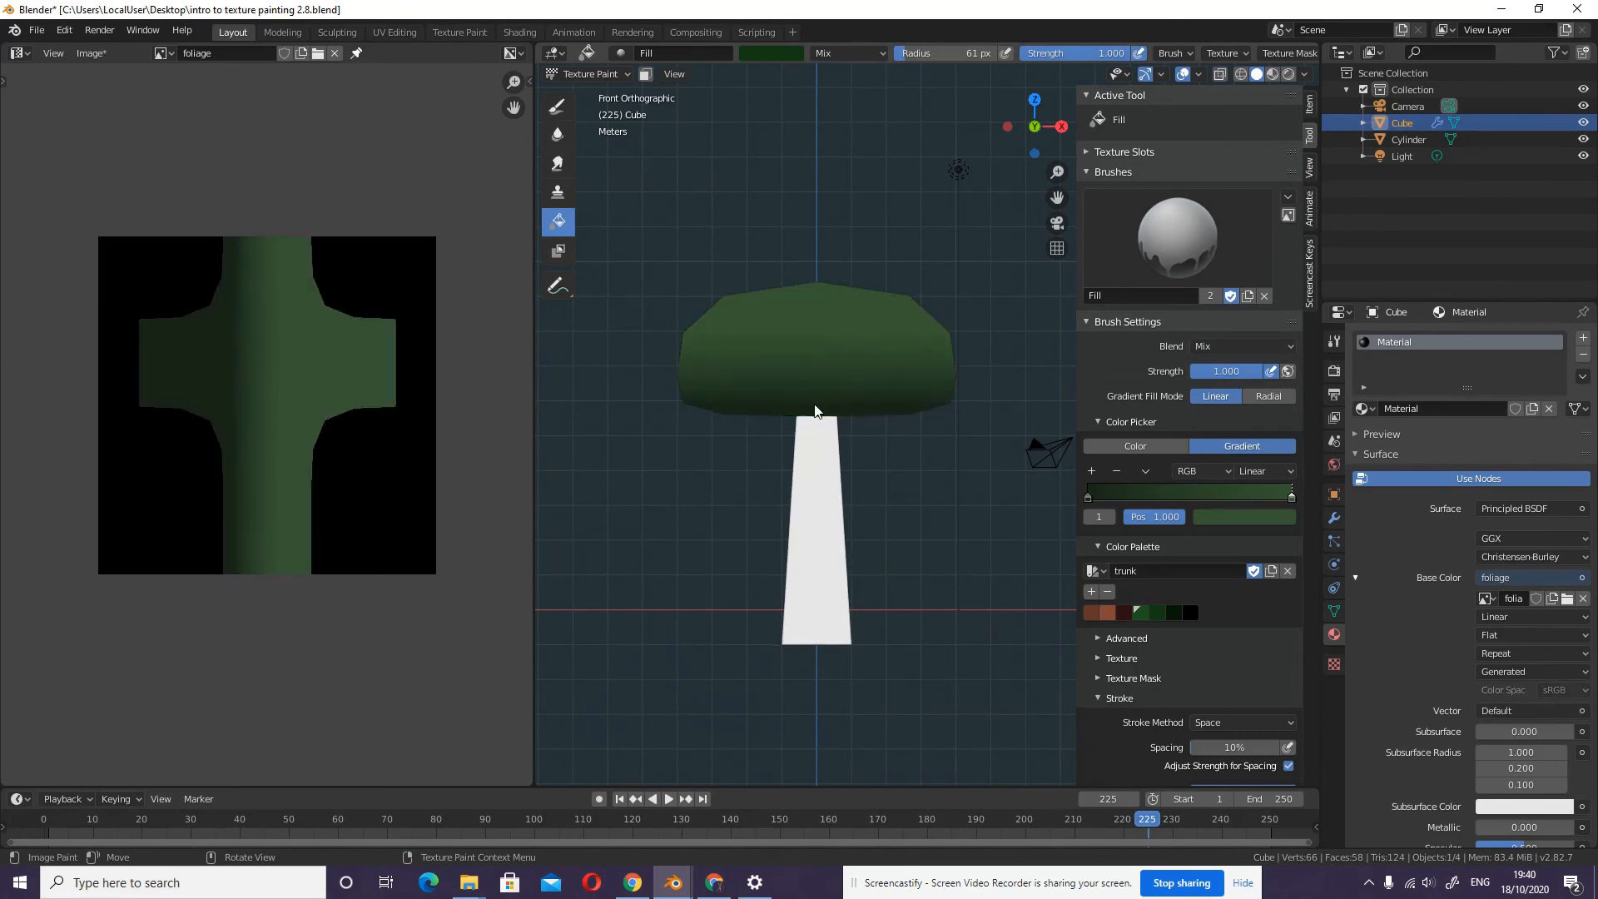
middle_drag(939, 450, 877, 486)
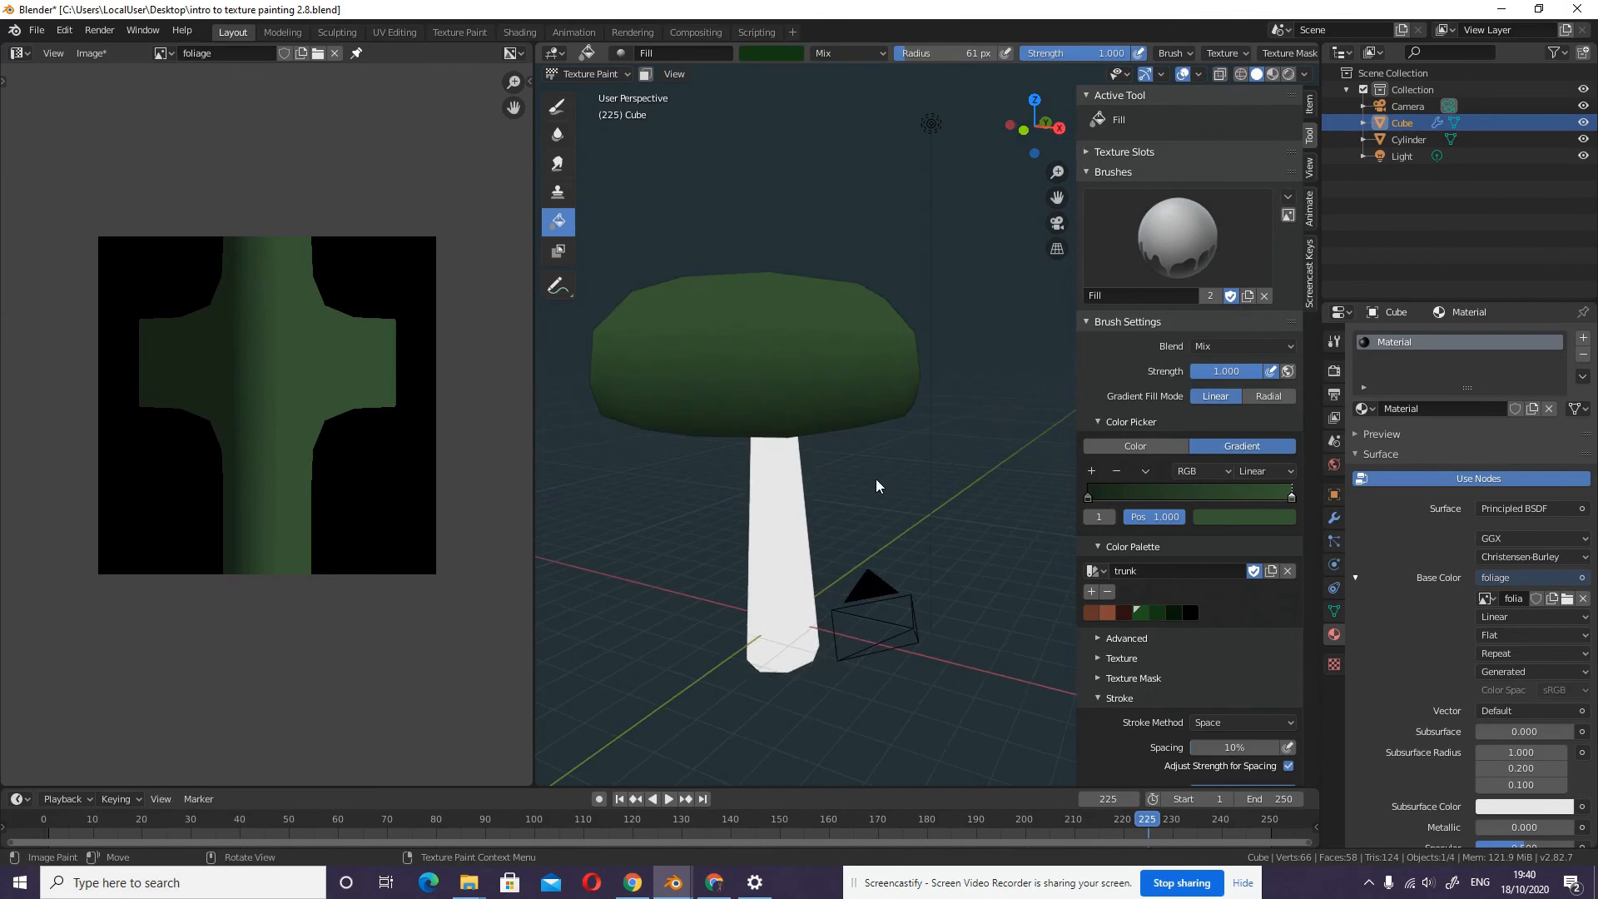
key(KP_1)
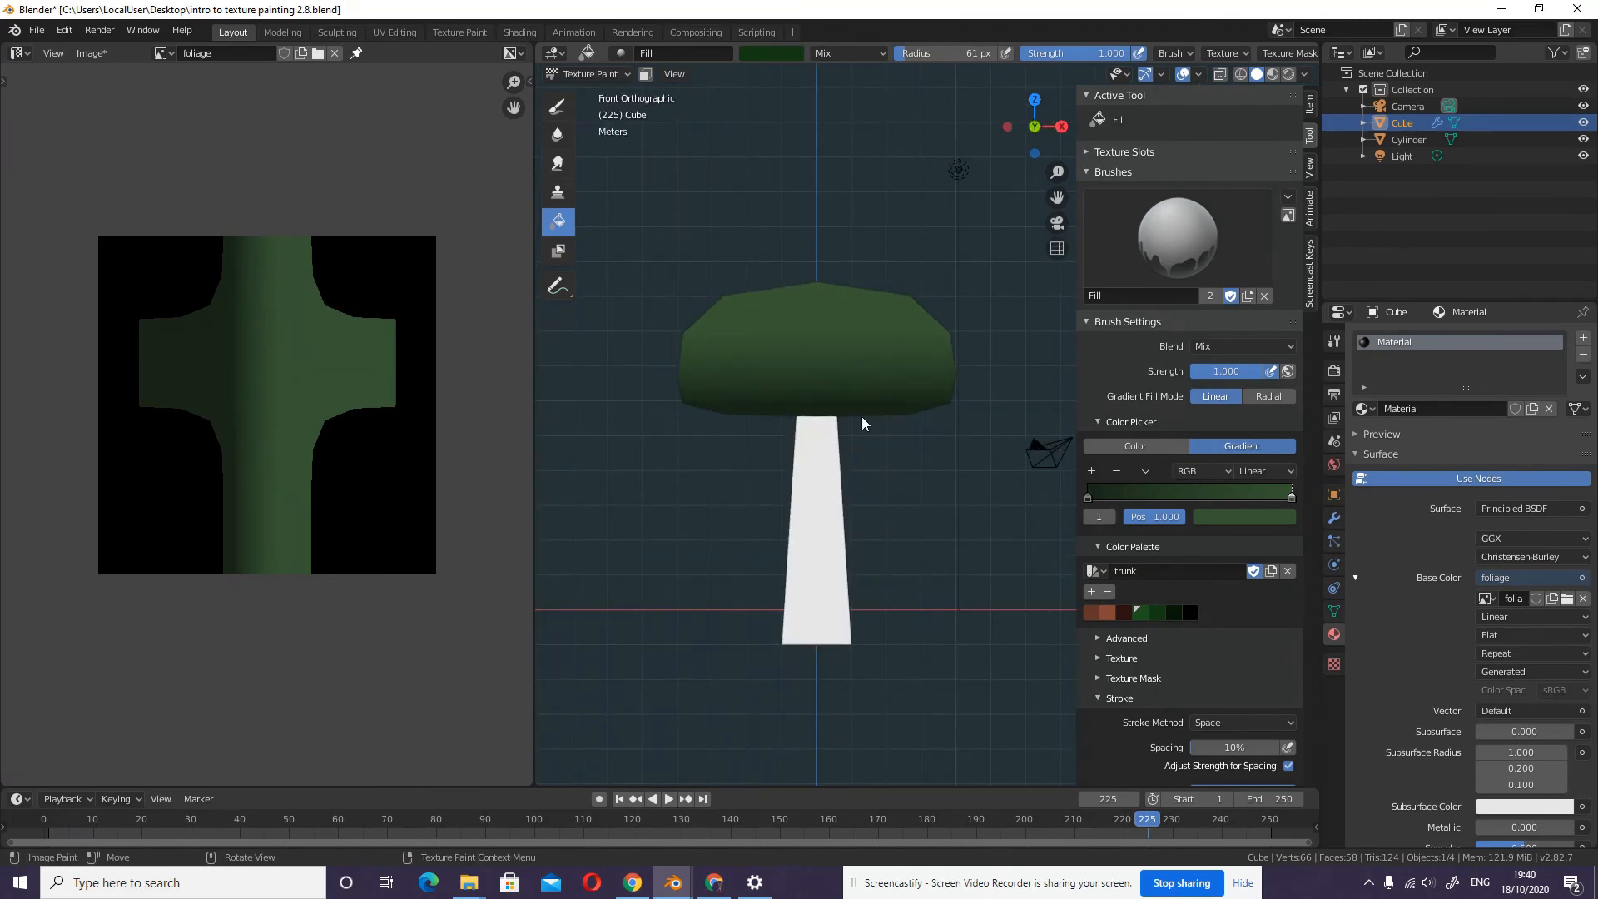
- Set up the Draw brush with a lighter, muted green and a radius of 137 px for painting the foliage from above
key(KP_7)
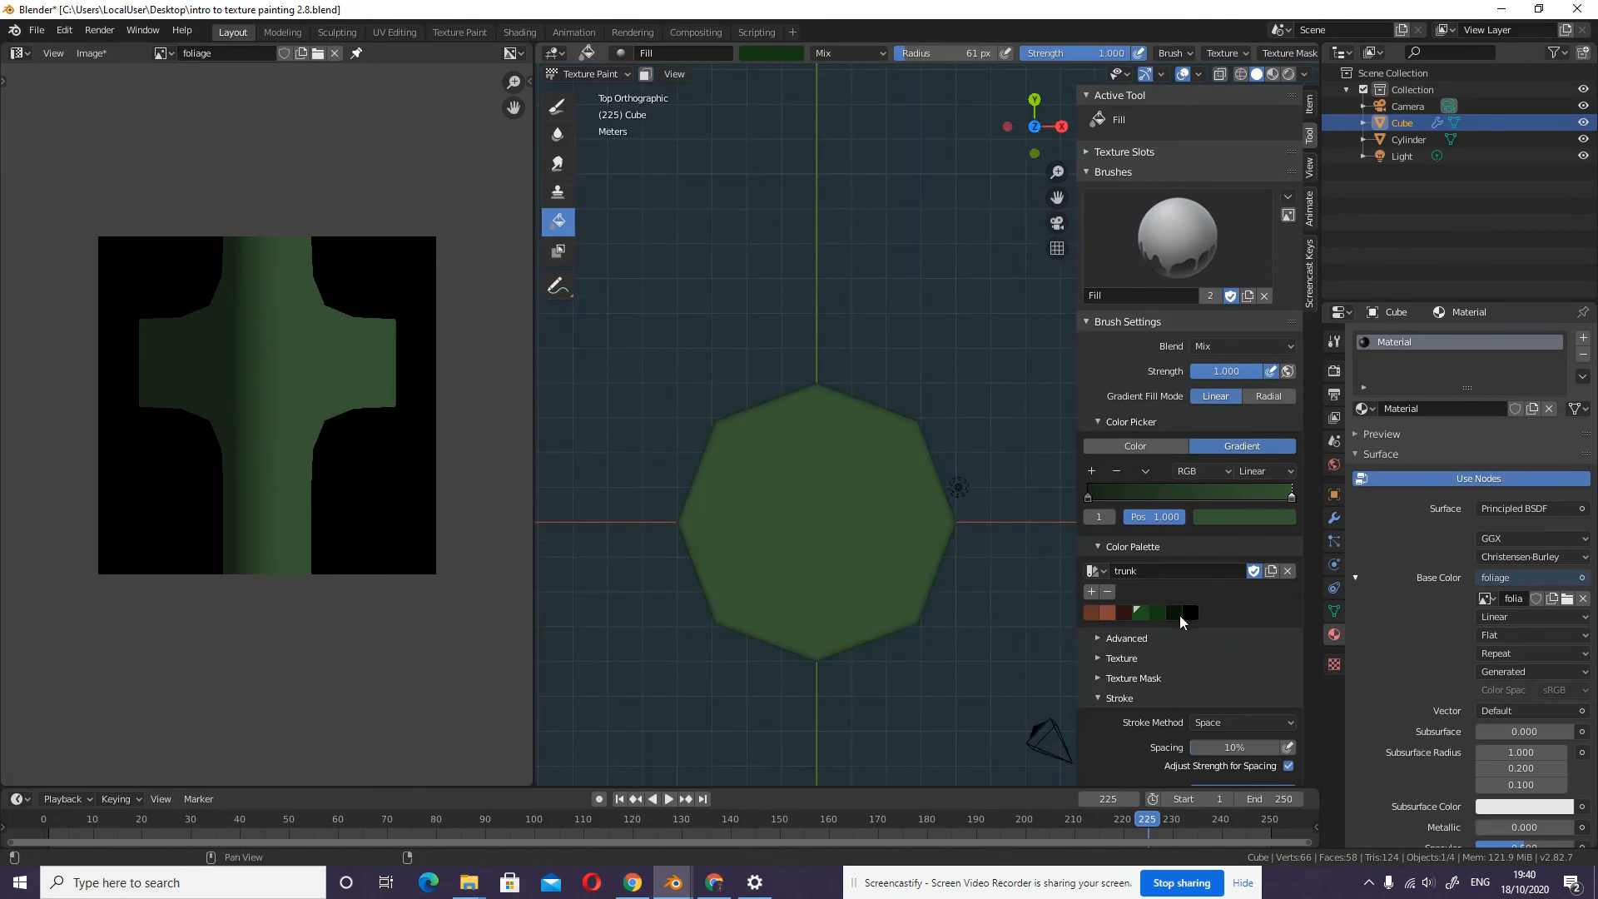
click(555, 113)
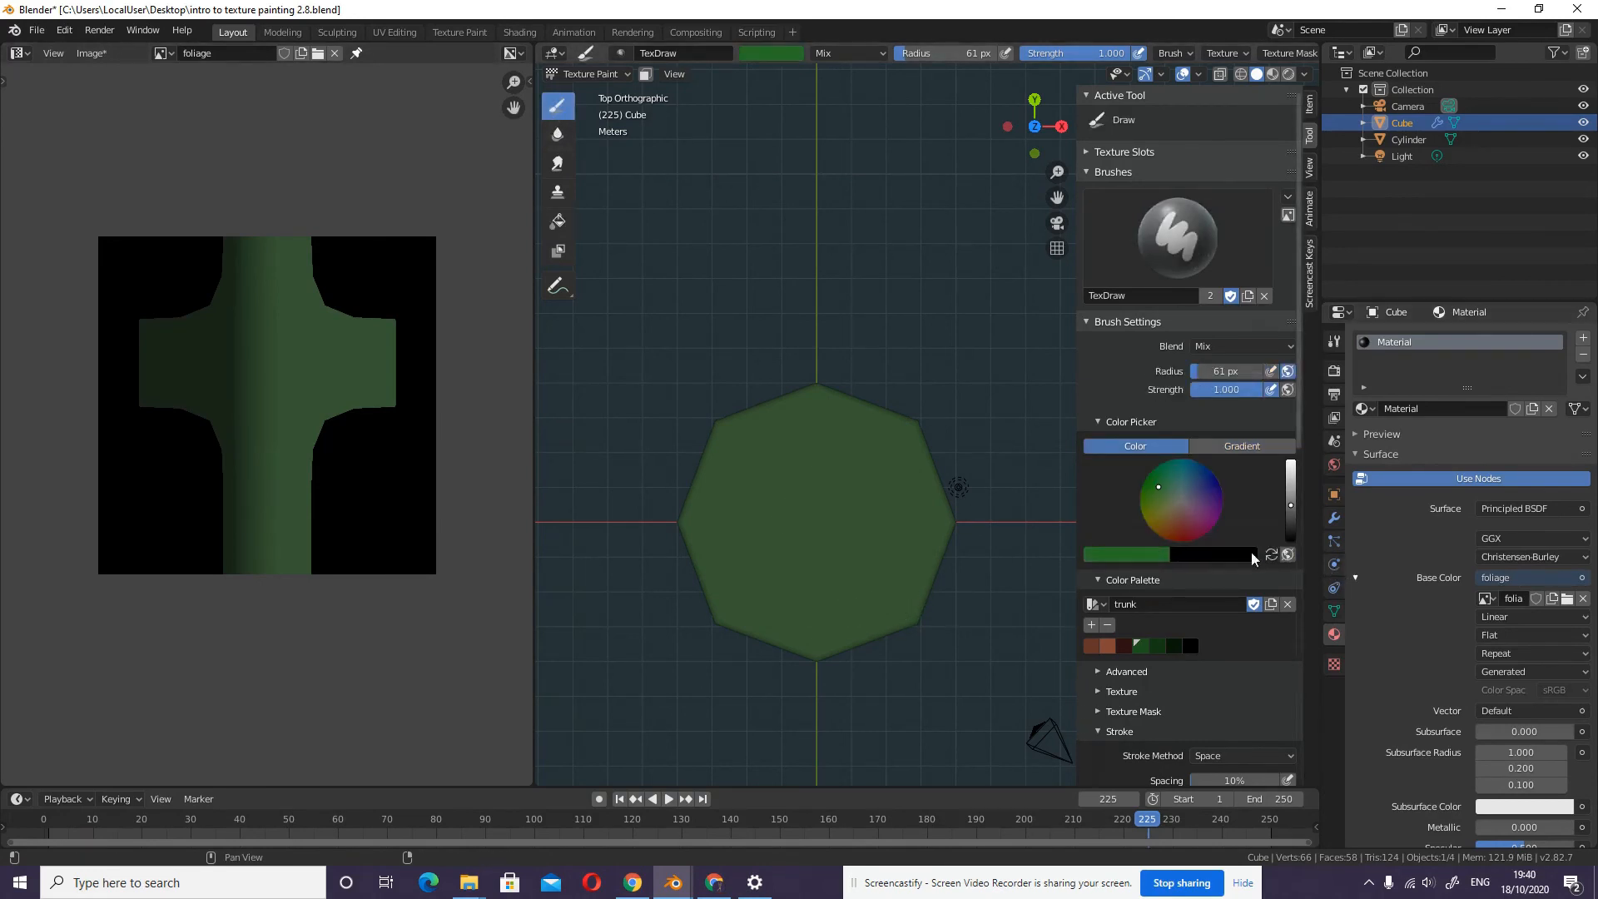
drag(1293, 499, 1291, 492)
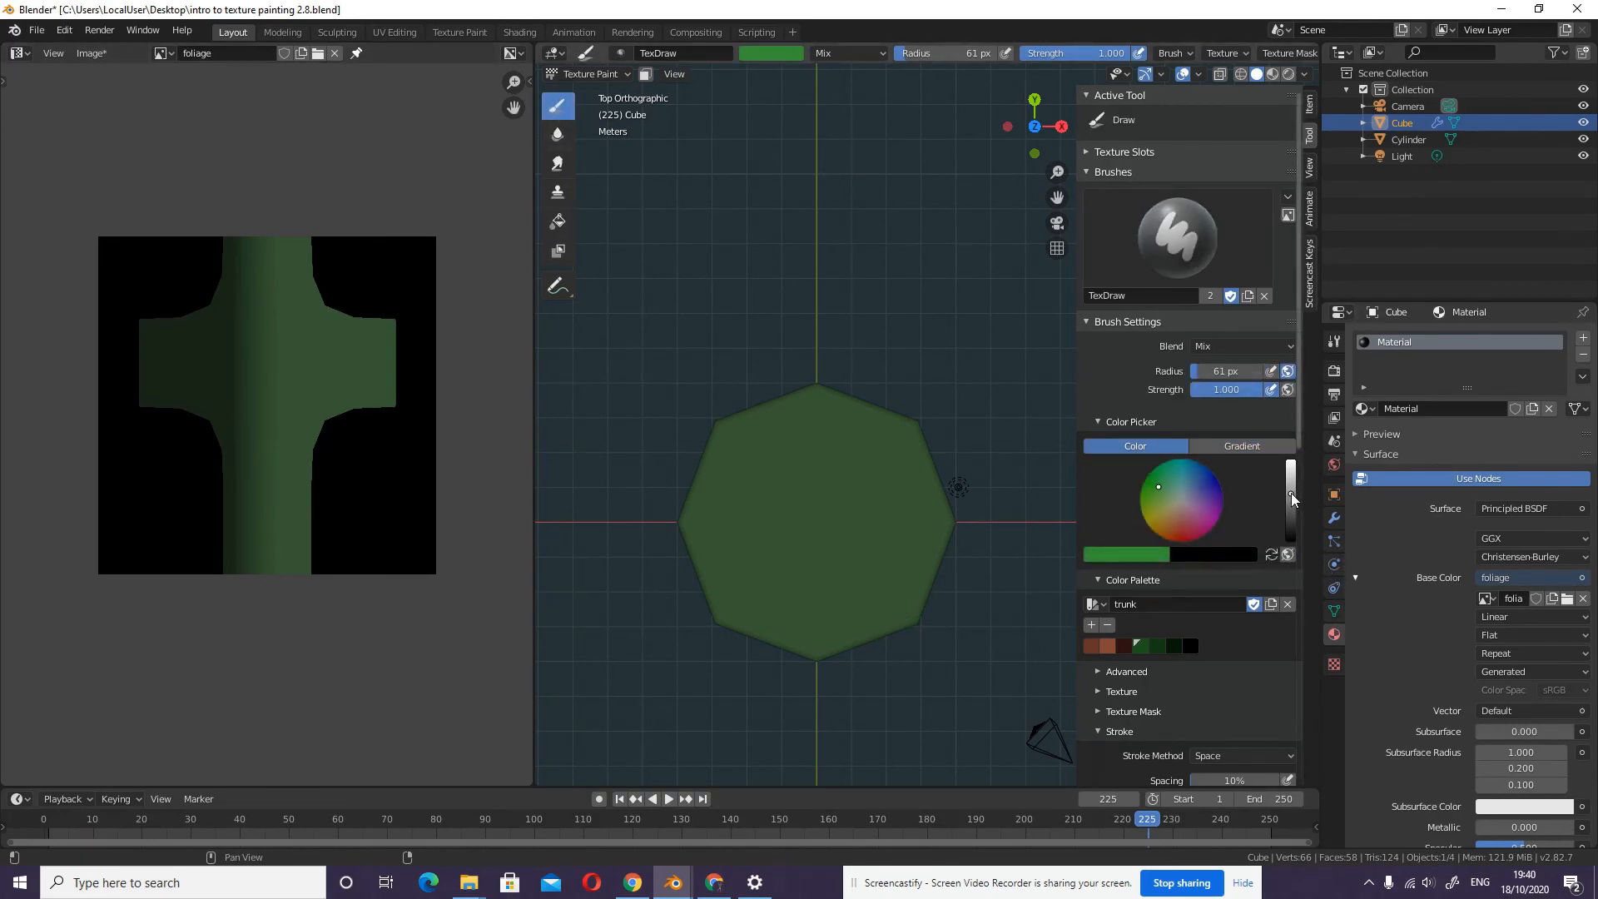
click(1171, 497)
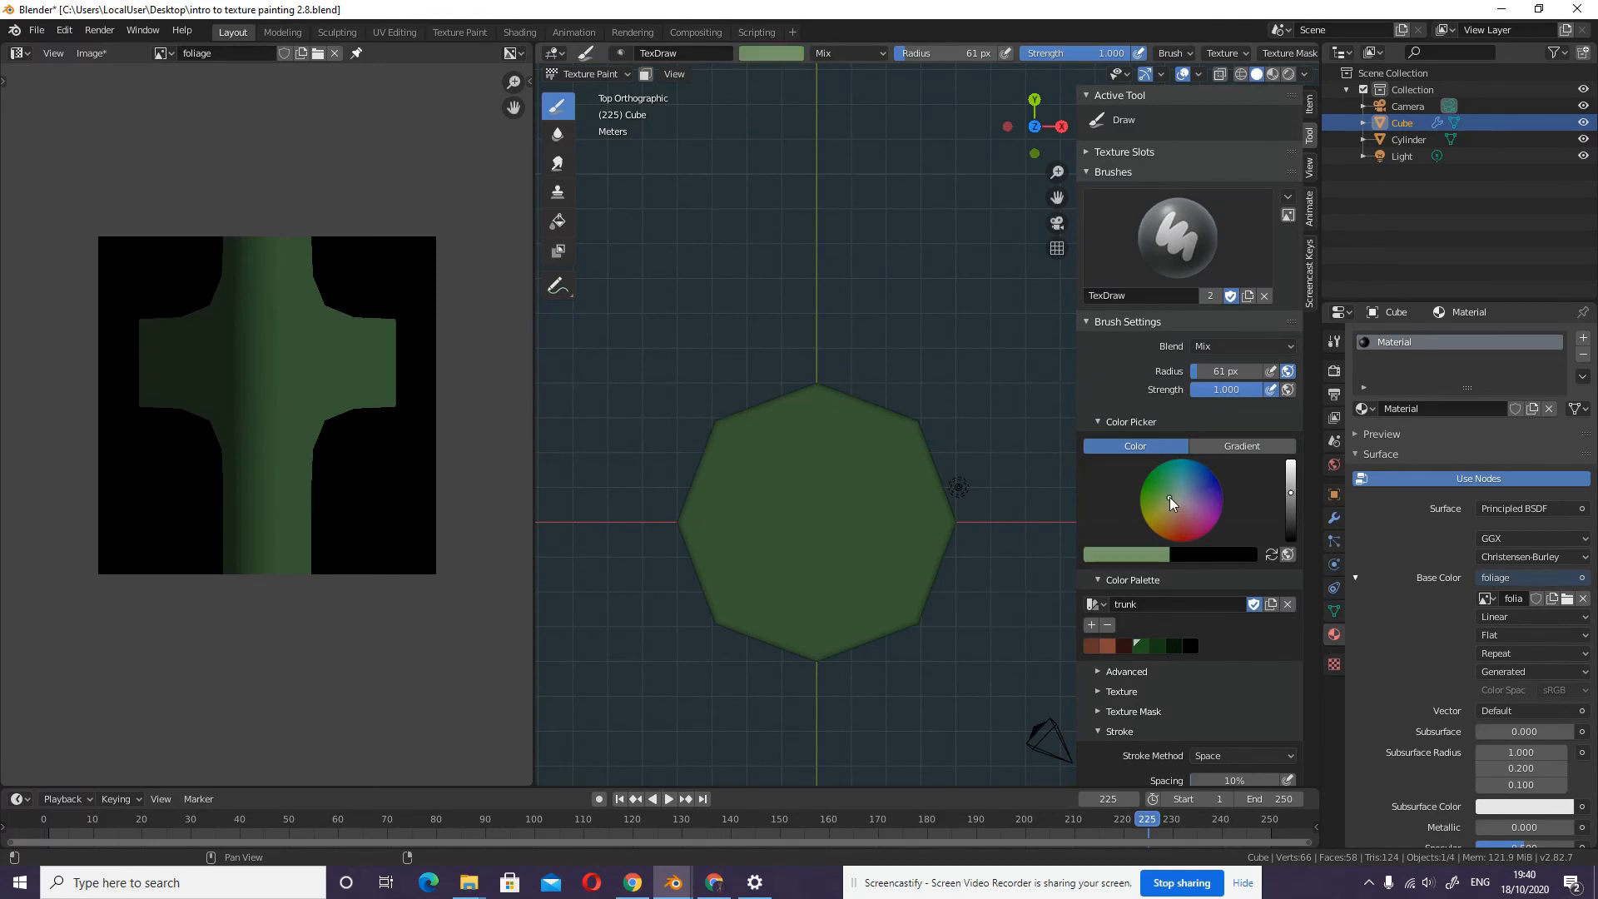
key(bracketright)
key(bracketright)
key(bracketright)
key(bracketright)
key(bracketright)
key(bracketright)
key(bracketright)
key(bracketright)
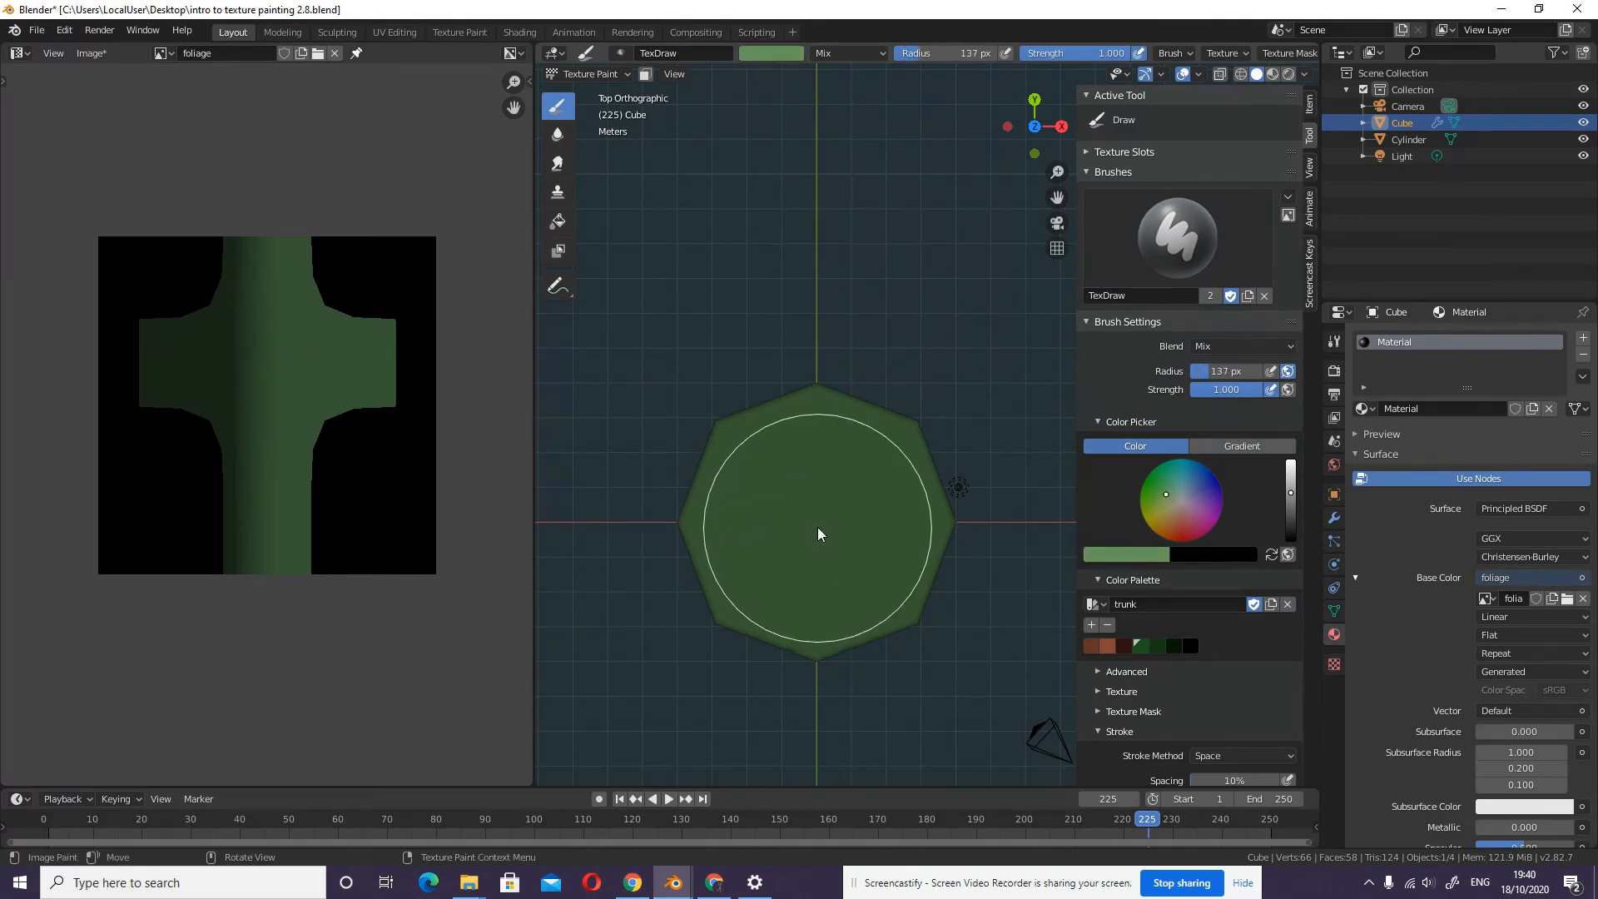
- Try a soft light green highlight on the centre of the foliage's top, check it from the side and undo it
click(818, 532)
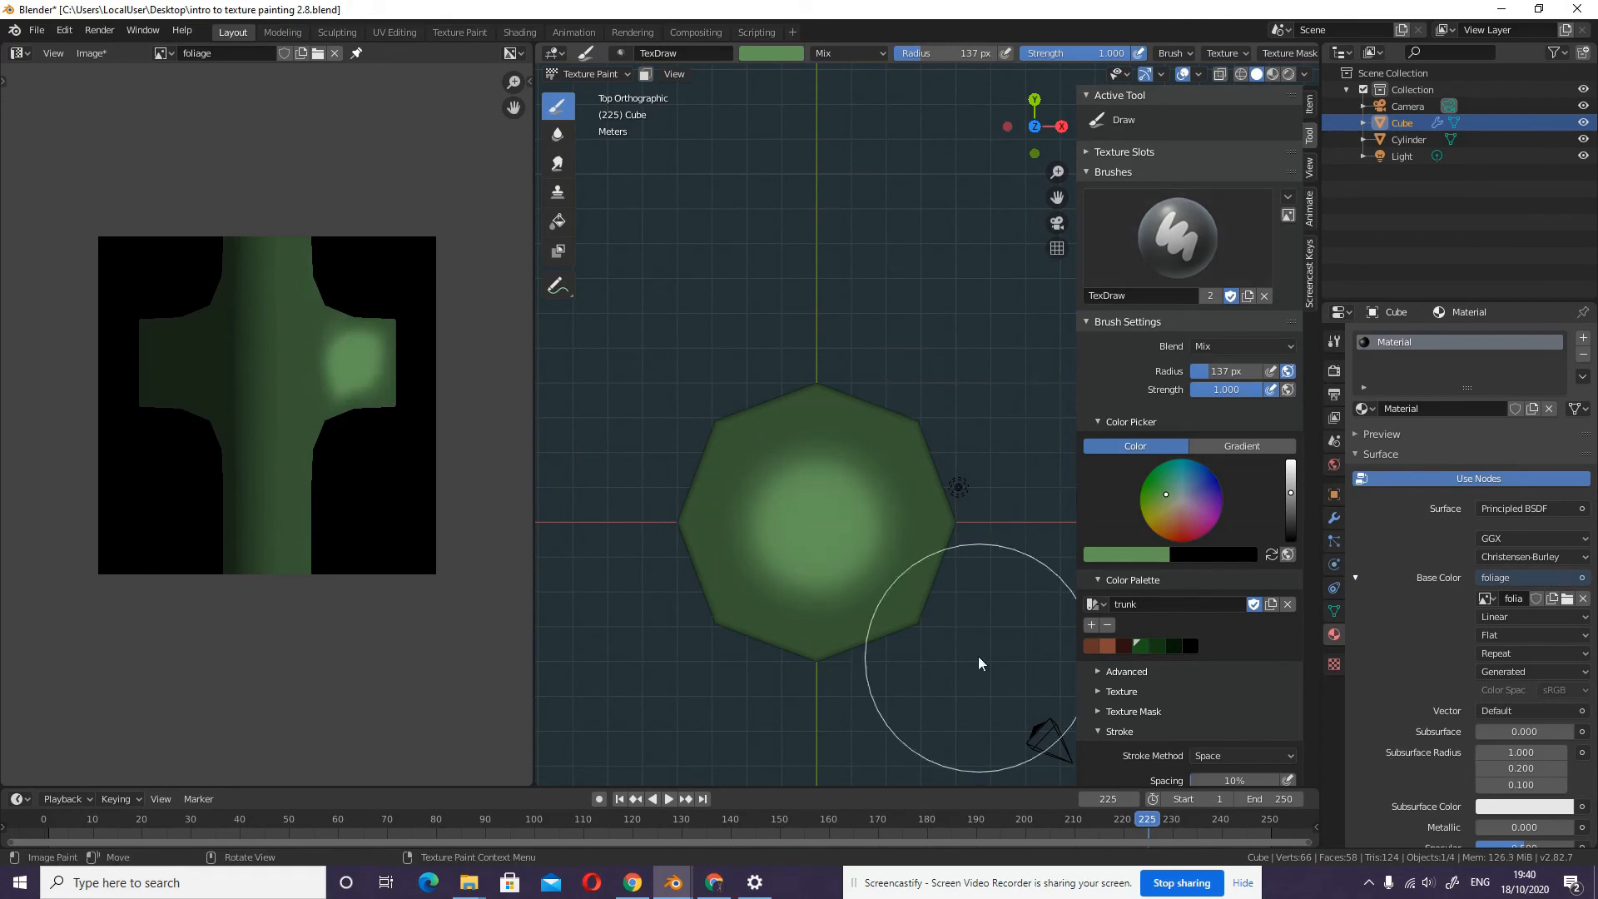
mouse_move(935, 682)
middle_down()
mouse_move(952, 524)
mouse_move(956, 557)
middle_up()
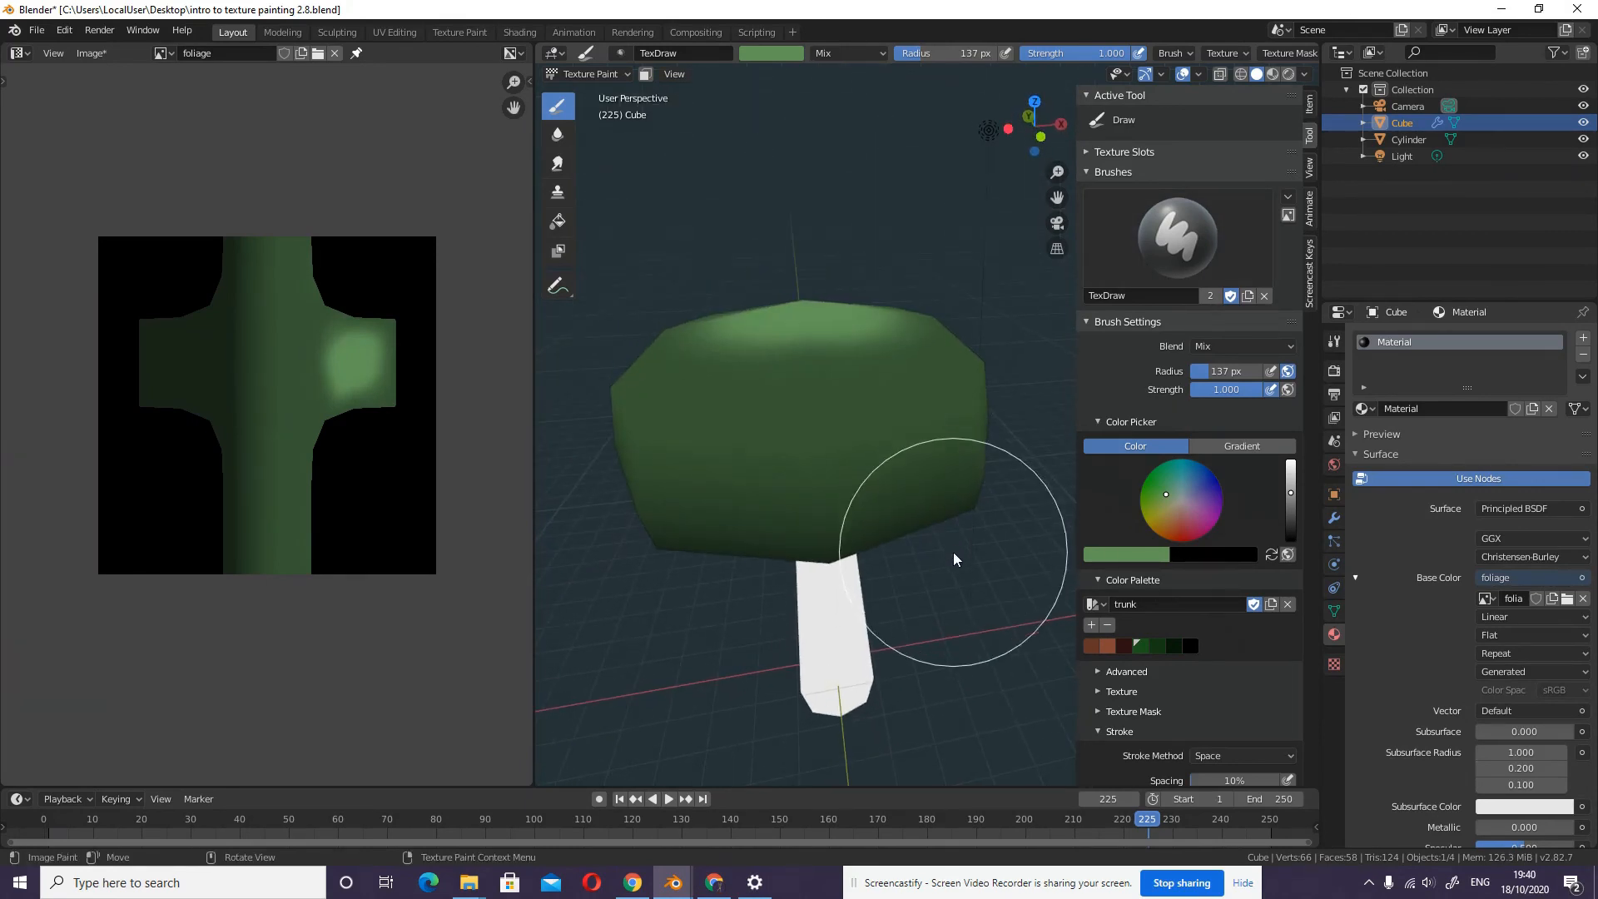
key(KP_7)
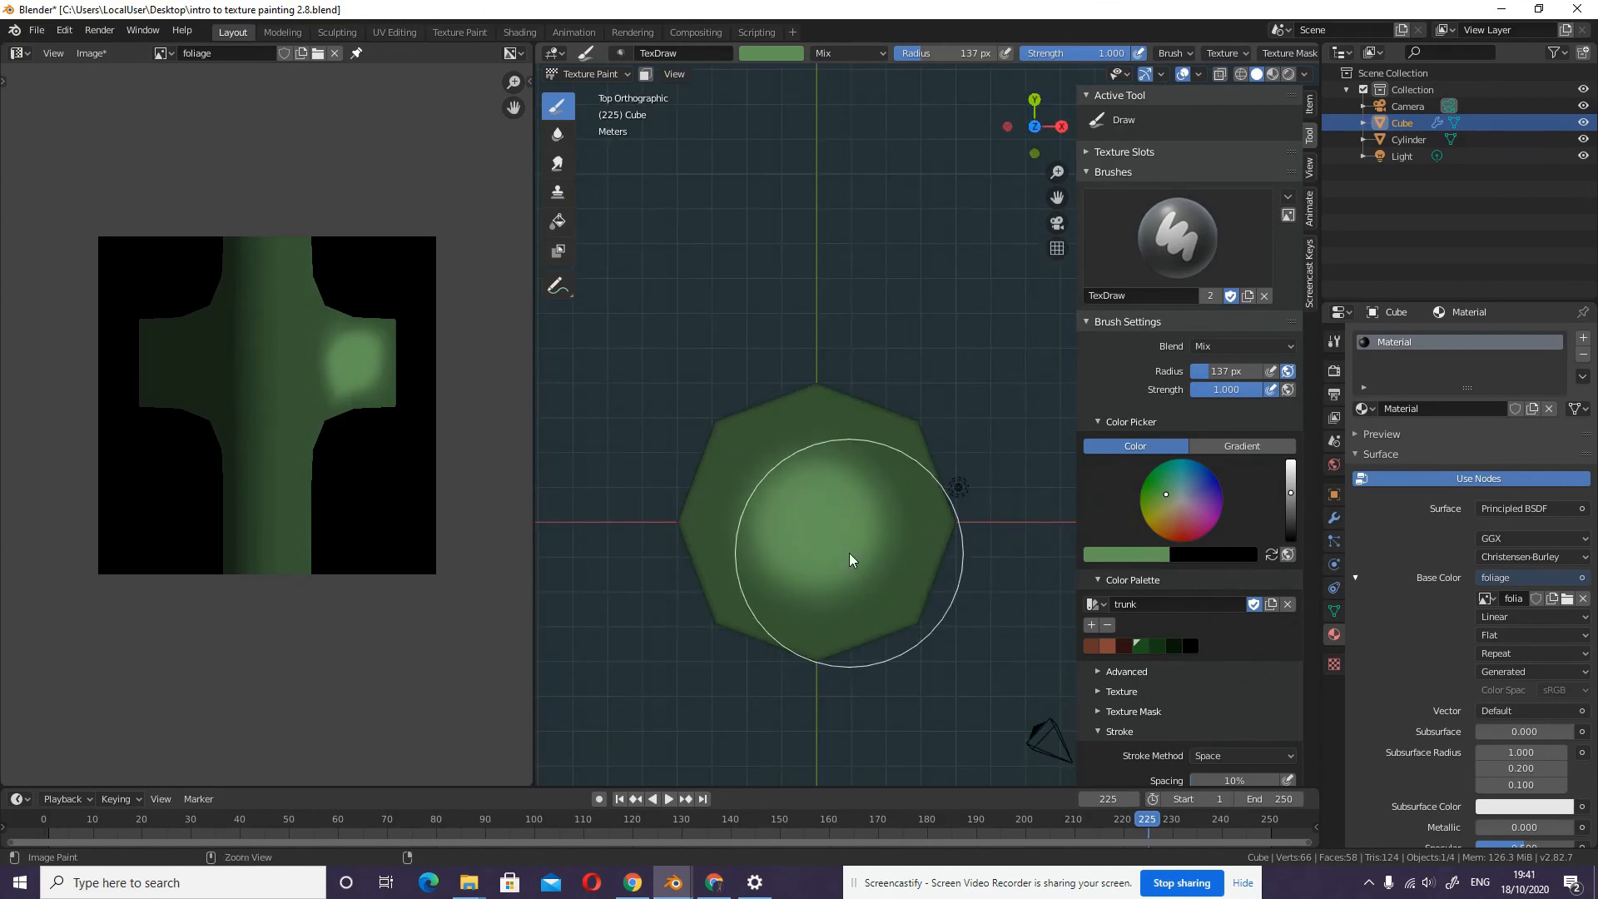
key(ctrl+z)
- Try a brighter green highlight on the centre of the foliage's top, inspect it from several angles and undo it
click(1292, 505)
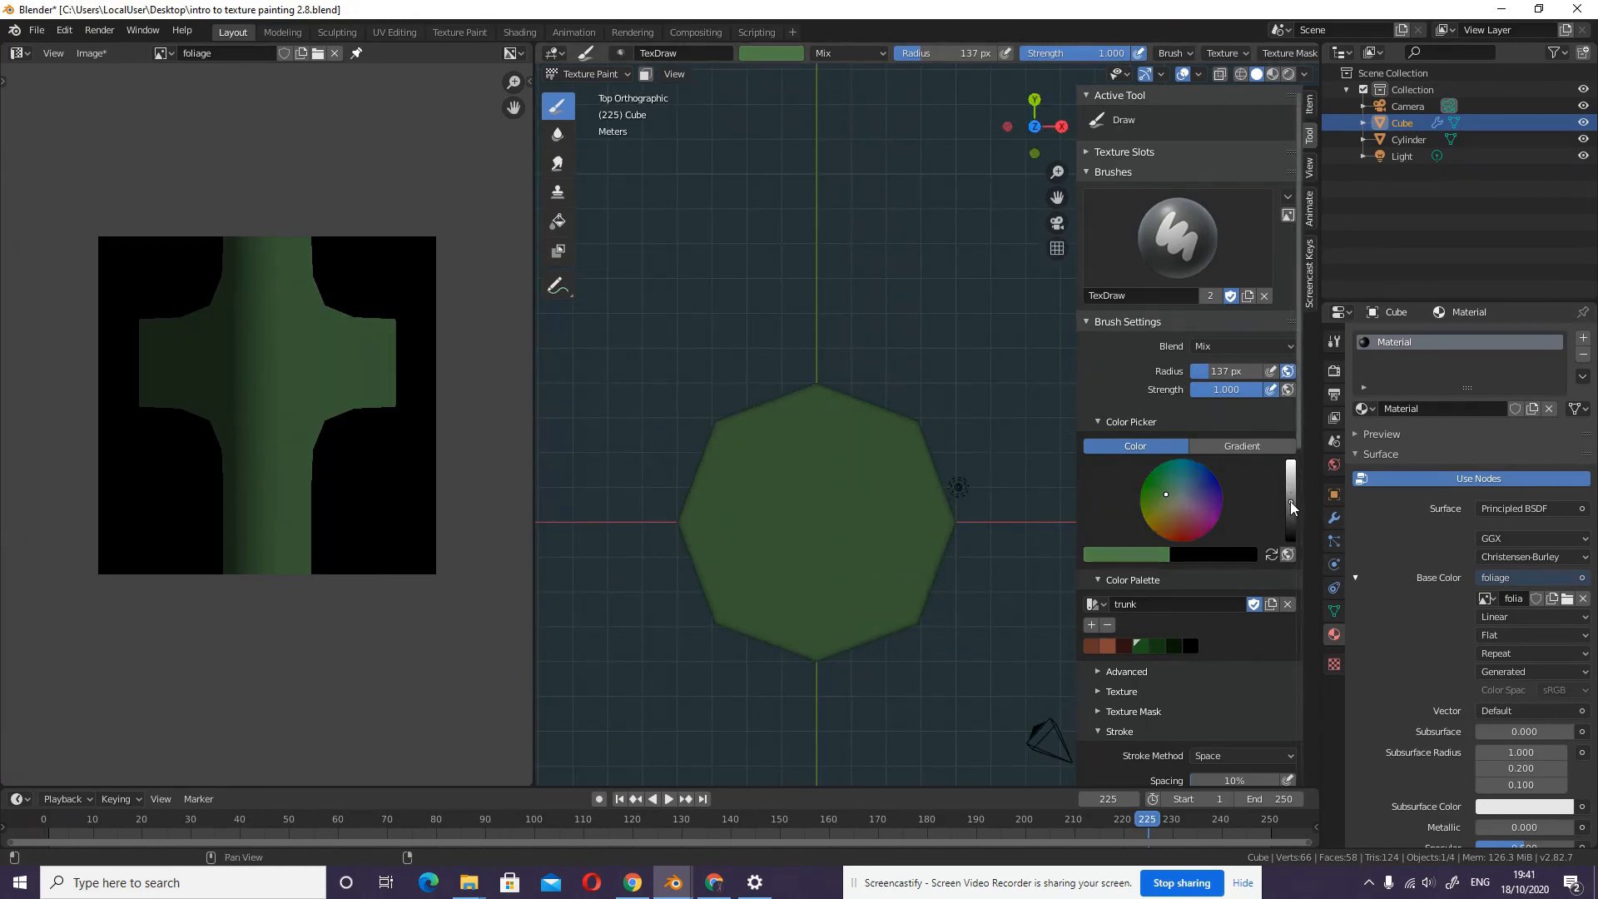
click(1291, 484)
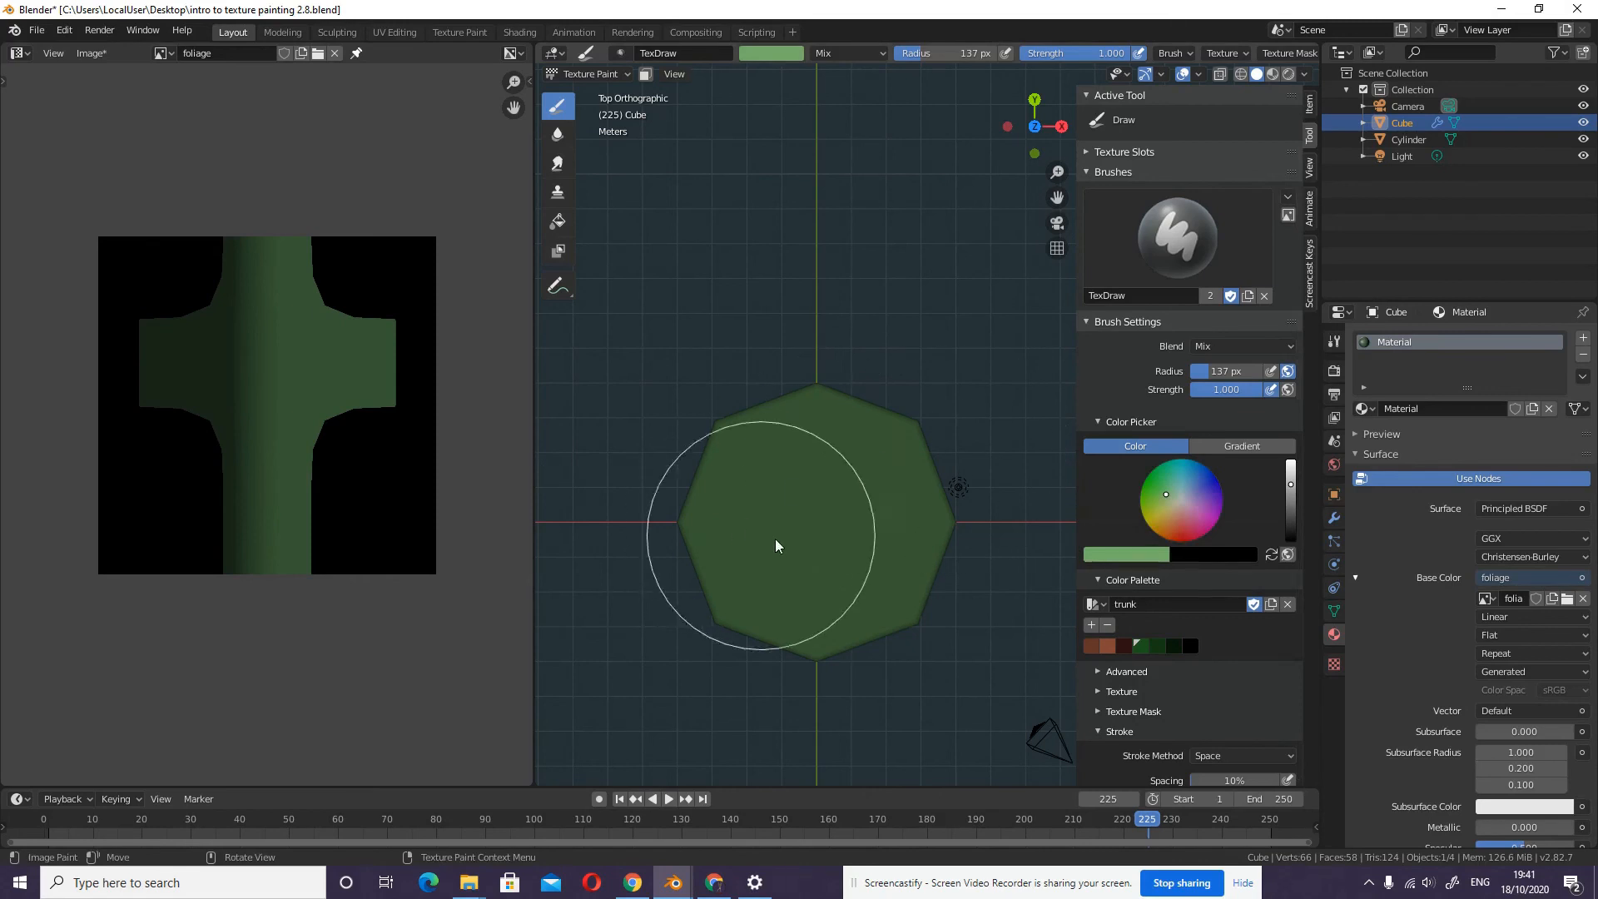
click(816, 526)
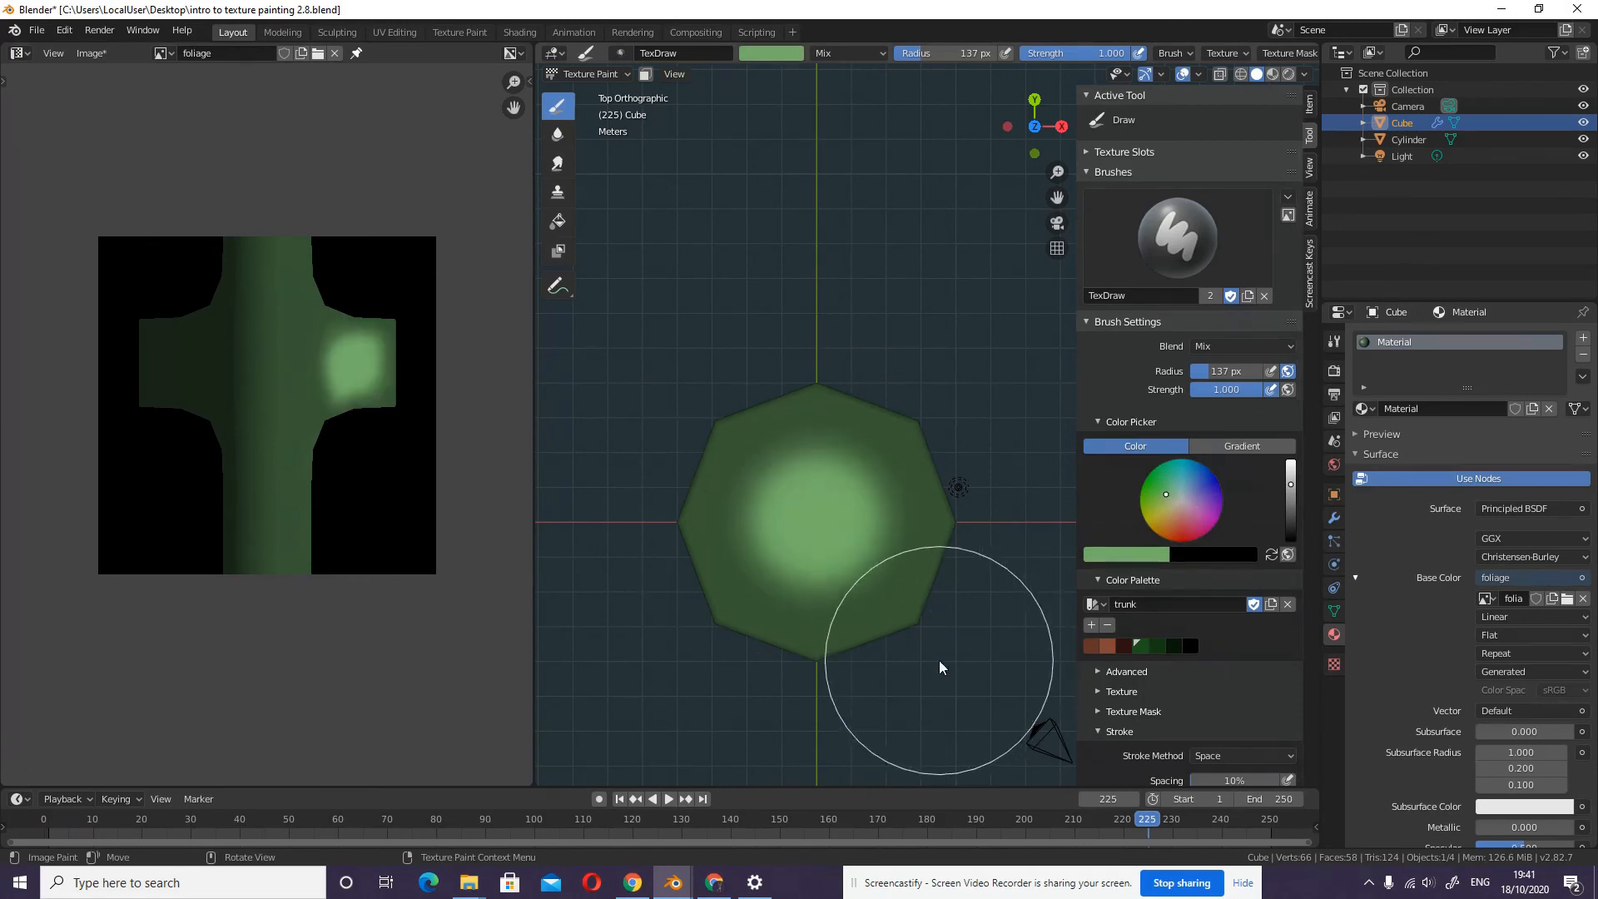
middle_drag(936, 706, 953, 560)
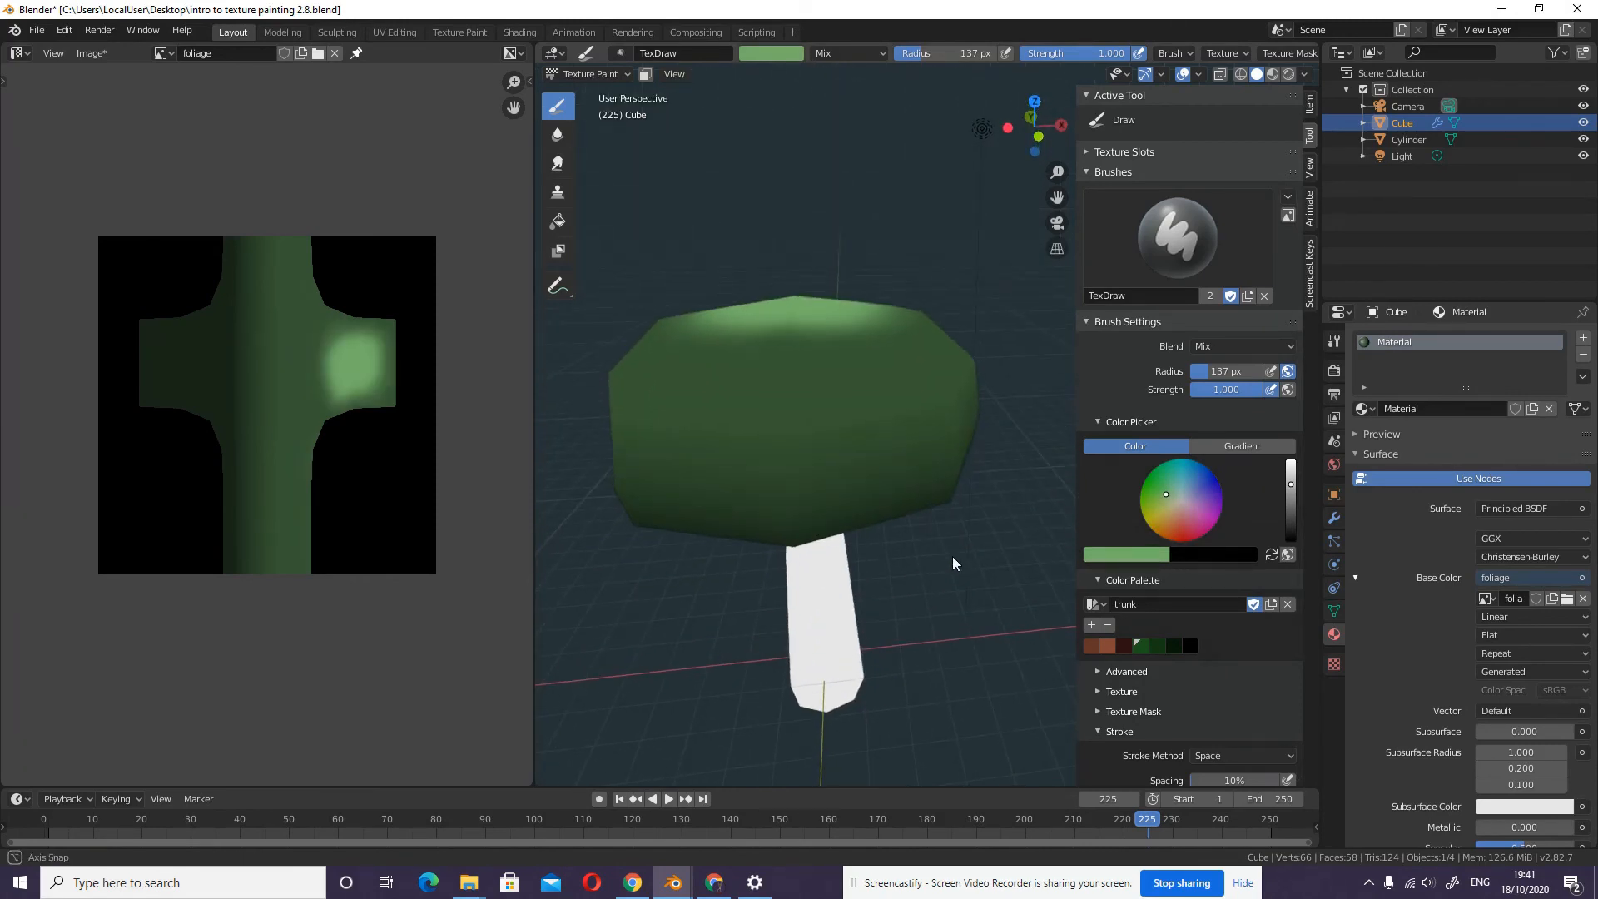
scroll(871, 522, down, 4)
mouse_move(870, 521)
middle_down()
mouse_move(919, 556)
mouse_move(849, 649)
mouse_move(924, 541)
mouse_move(949, 621)
mouse_move(969, 520)
middle_up()
scroll(935, 689, up, 3)
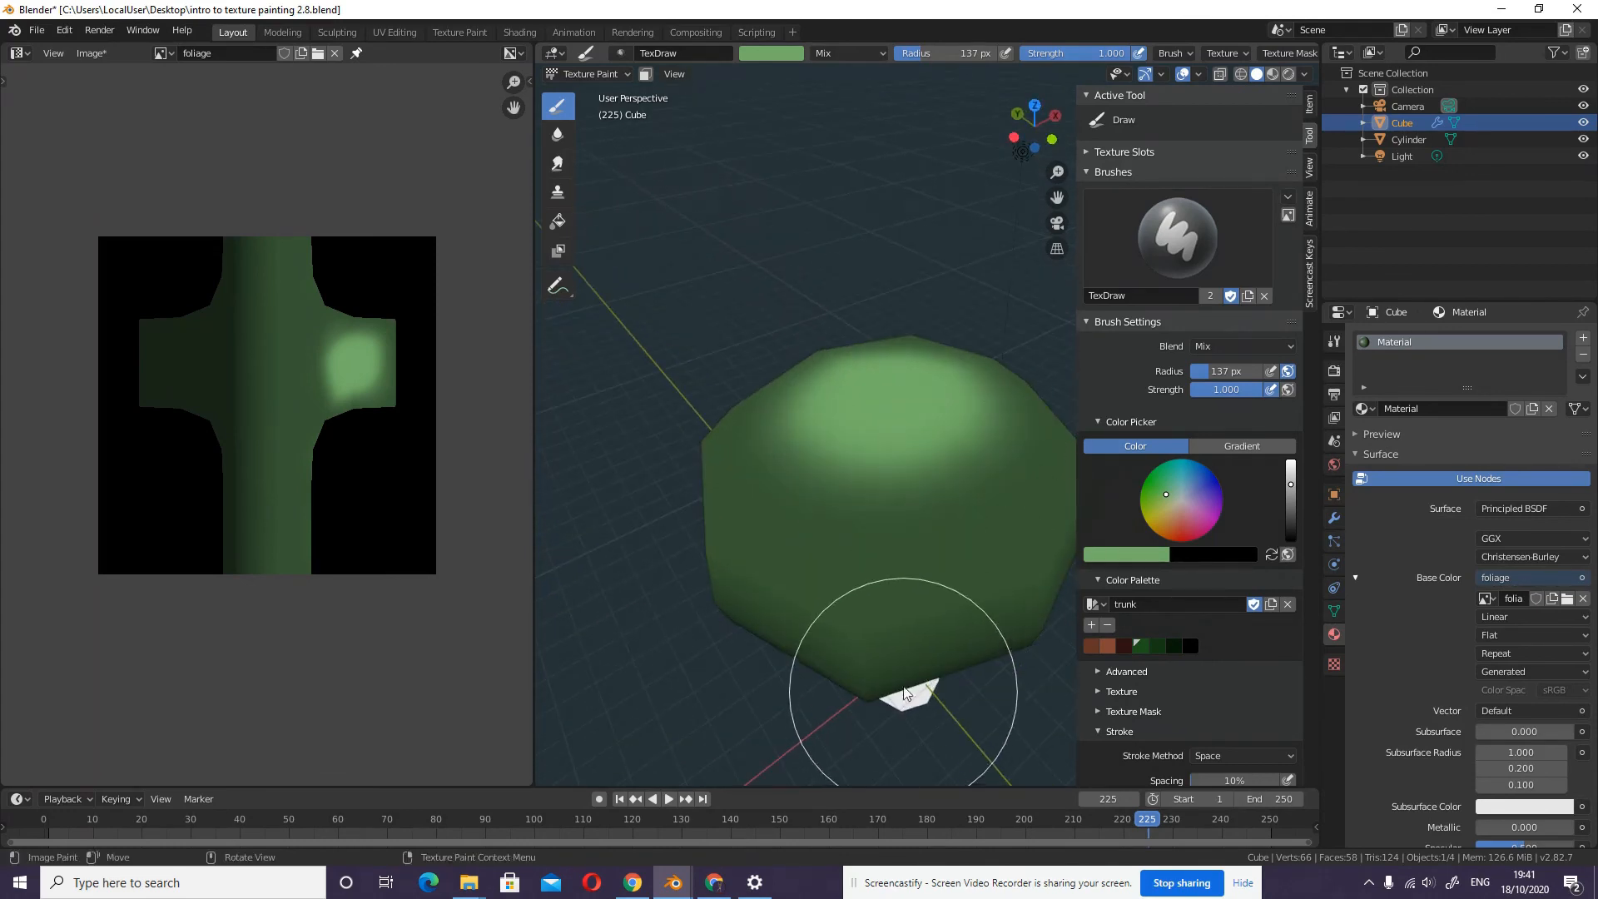
scroll(935, 688, up, 1)
scroll(918, 580, down, 1)
scroll(919, 580, down, 3)
mouse_move(919, 580)
middle_down()
mouse_move(856, 599)
mouse_move(875, 551)
mouse_move(899, 599)
mouse_move(894, 574)
middle_up()
key(ctrl+z)
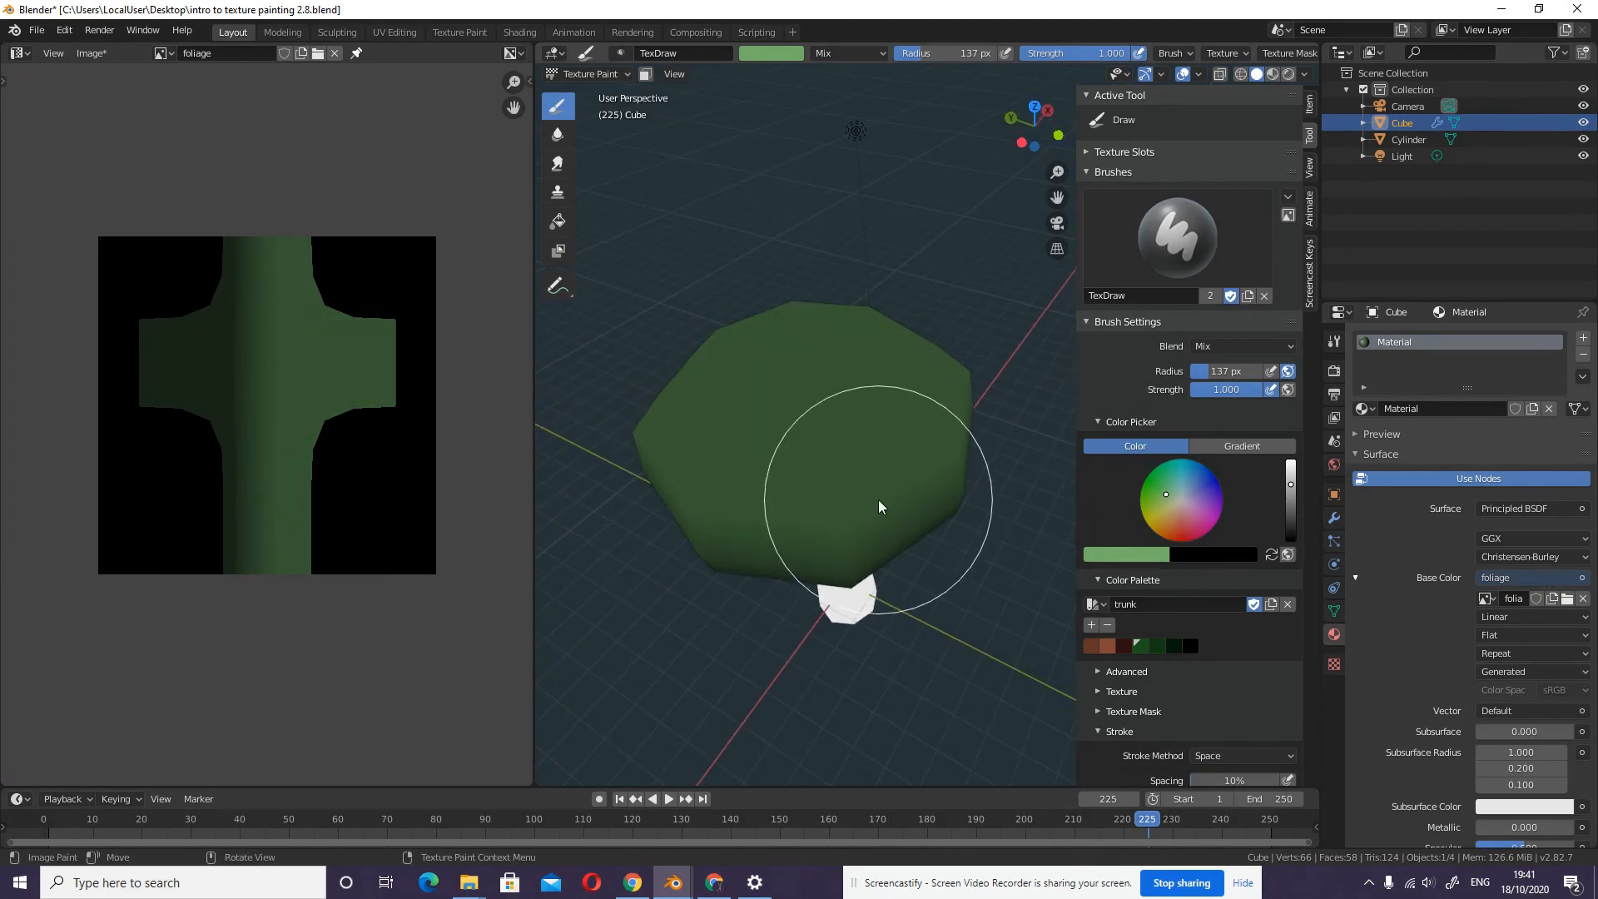
- Darken the brush's green and paint a subtle highlight over the centre of the foliage's top in top view
key(KP_7)
drag(1290, 493, 1296, 511)
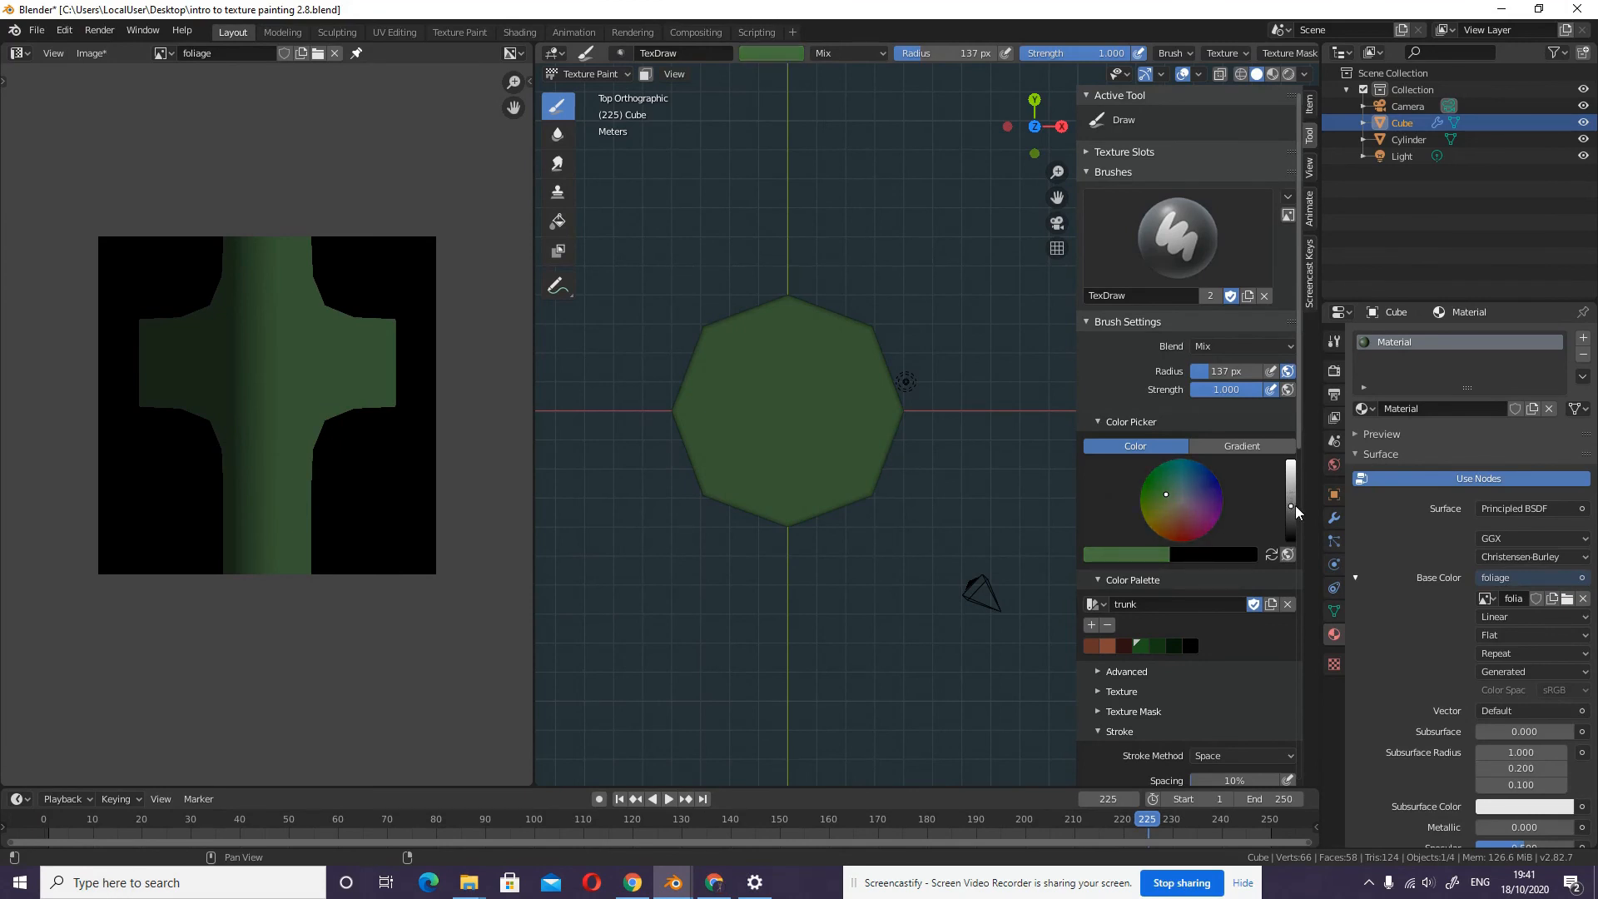
drag(779, 408, 795, 420)
mouse_move(910, 685)
middle_down()
mouse_move(934, 560)
mouse_move(946, 567)
mouse_move(932, 545)
middle_up()
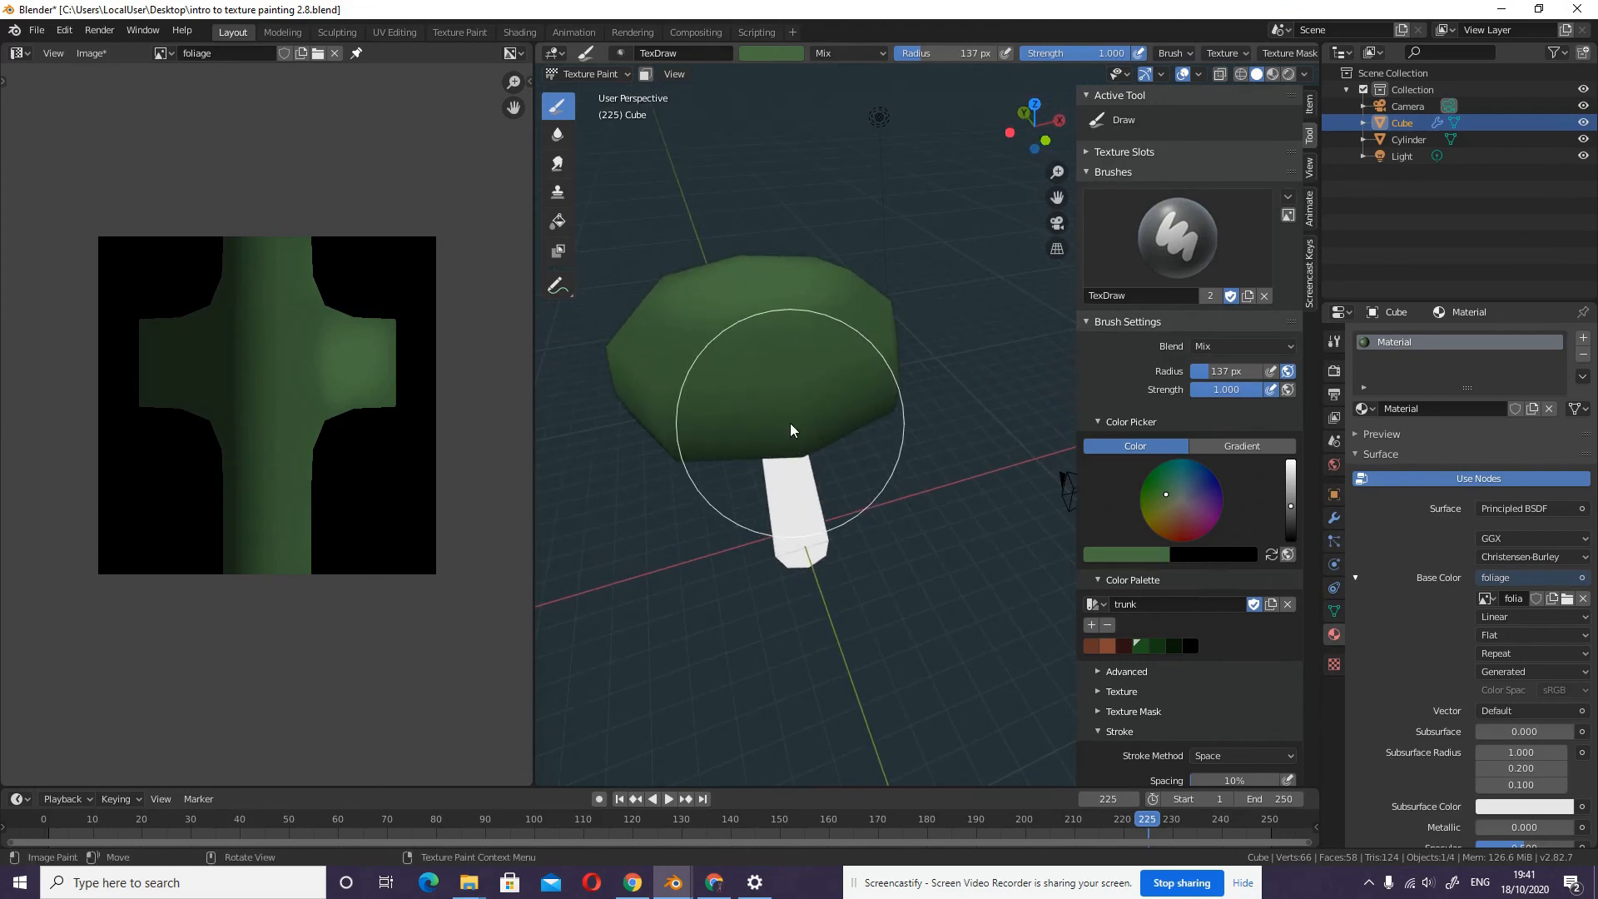
middle_drag(777, 521, 878, 556)
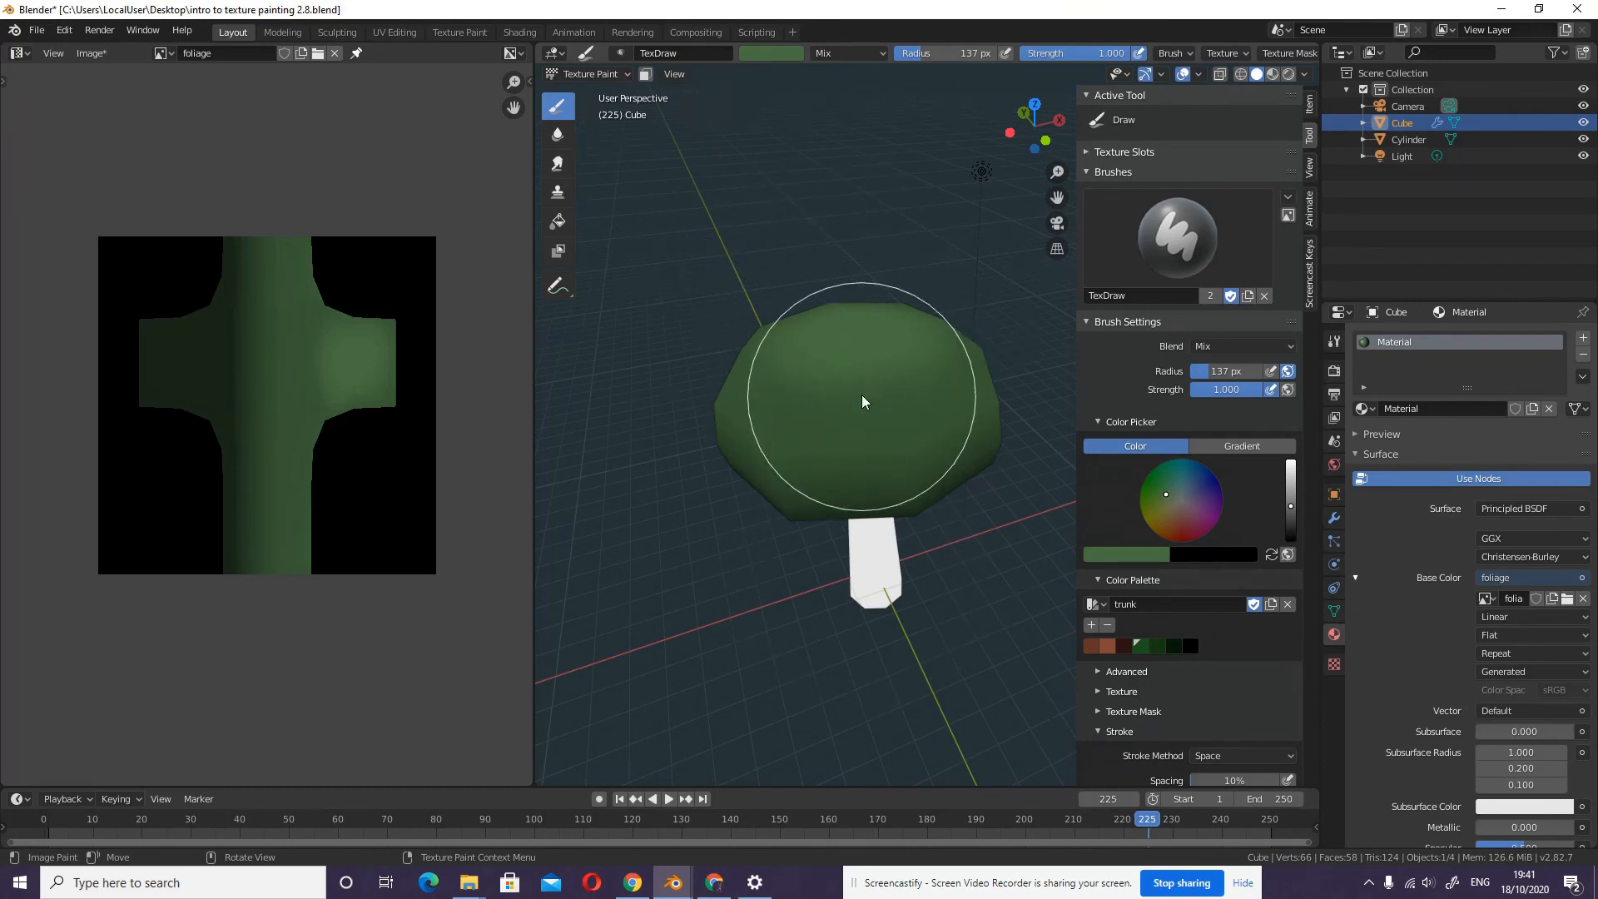
middle_drag(866, 427, 857, 410)
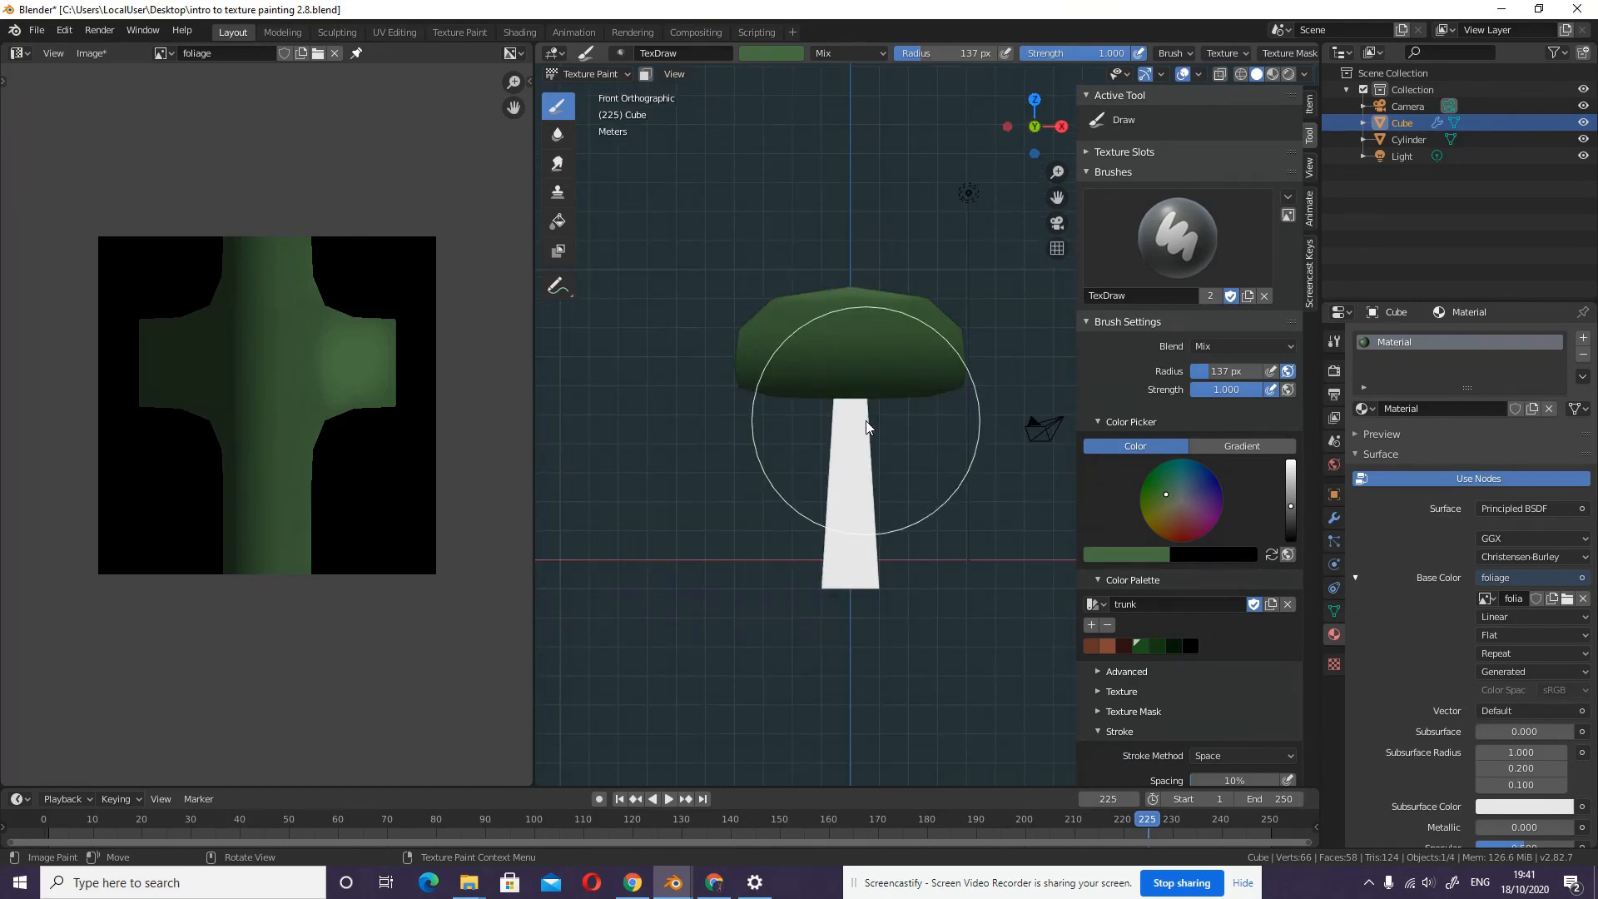
- Save the painted foliage texture to the Desktop as foliage.png, overwriting the existing file, and keep foliage as the displayed image
middle_drag(903, 332, 899, 457)
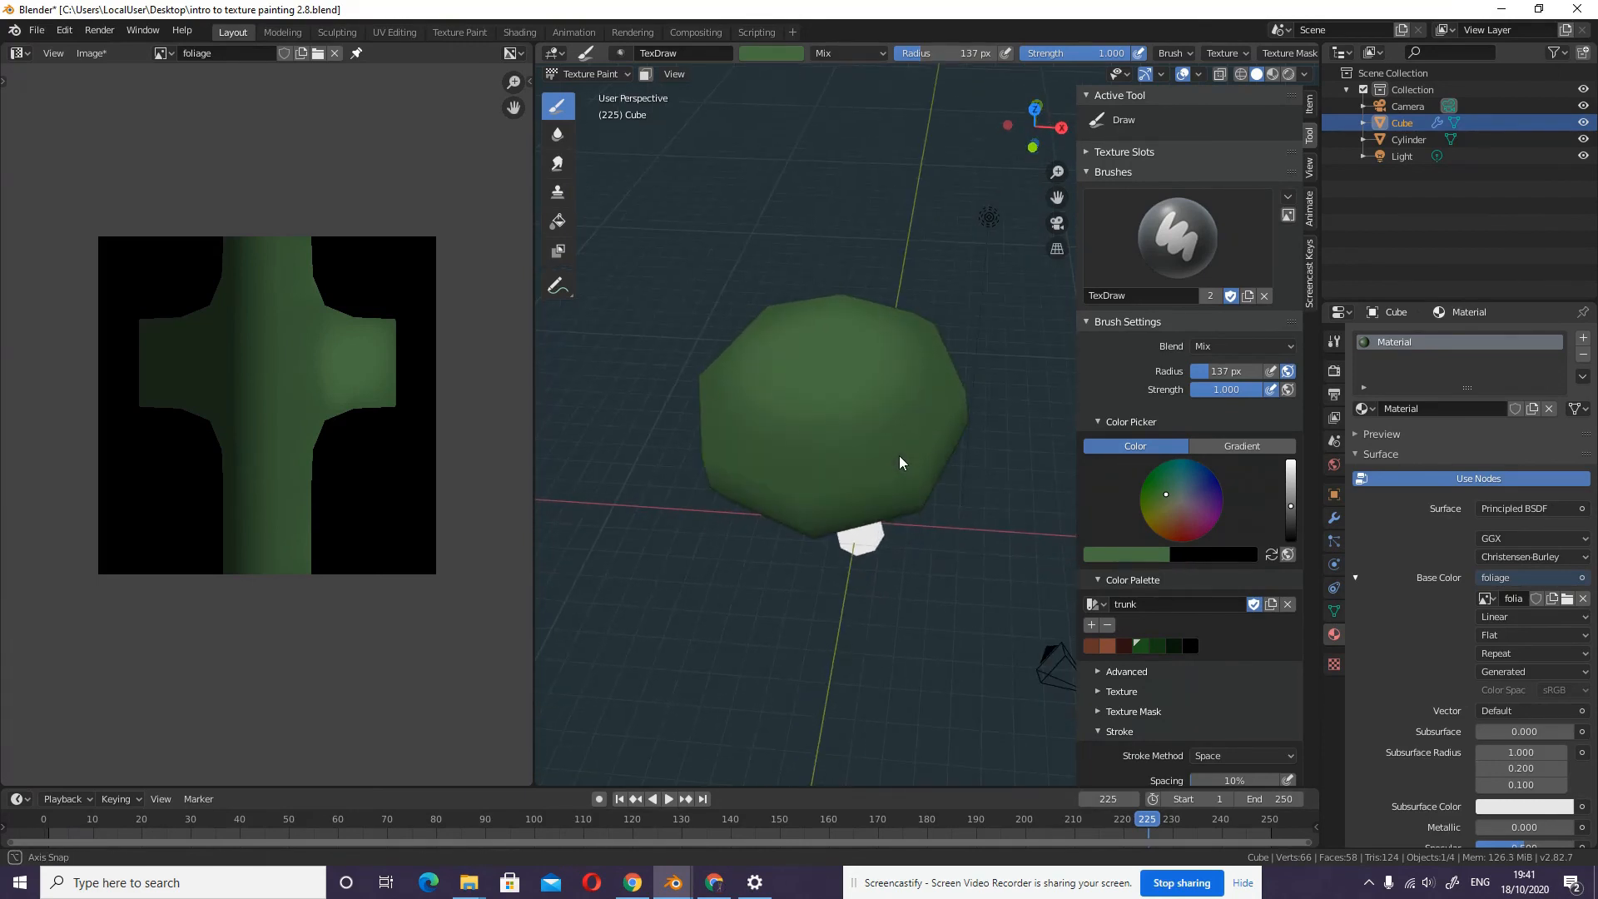
middle_drag(853, 503, 857, 466)
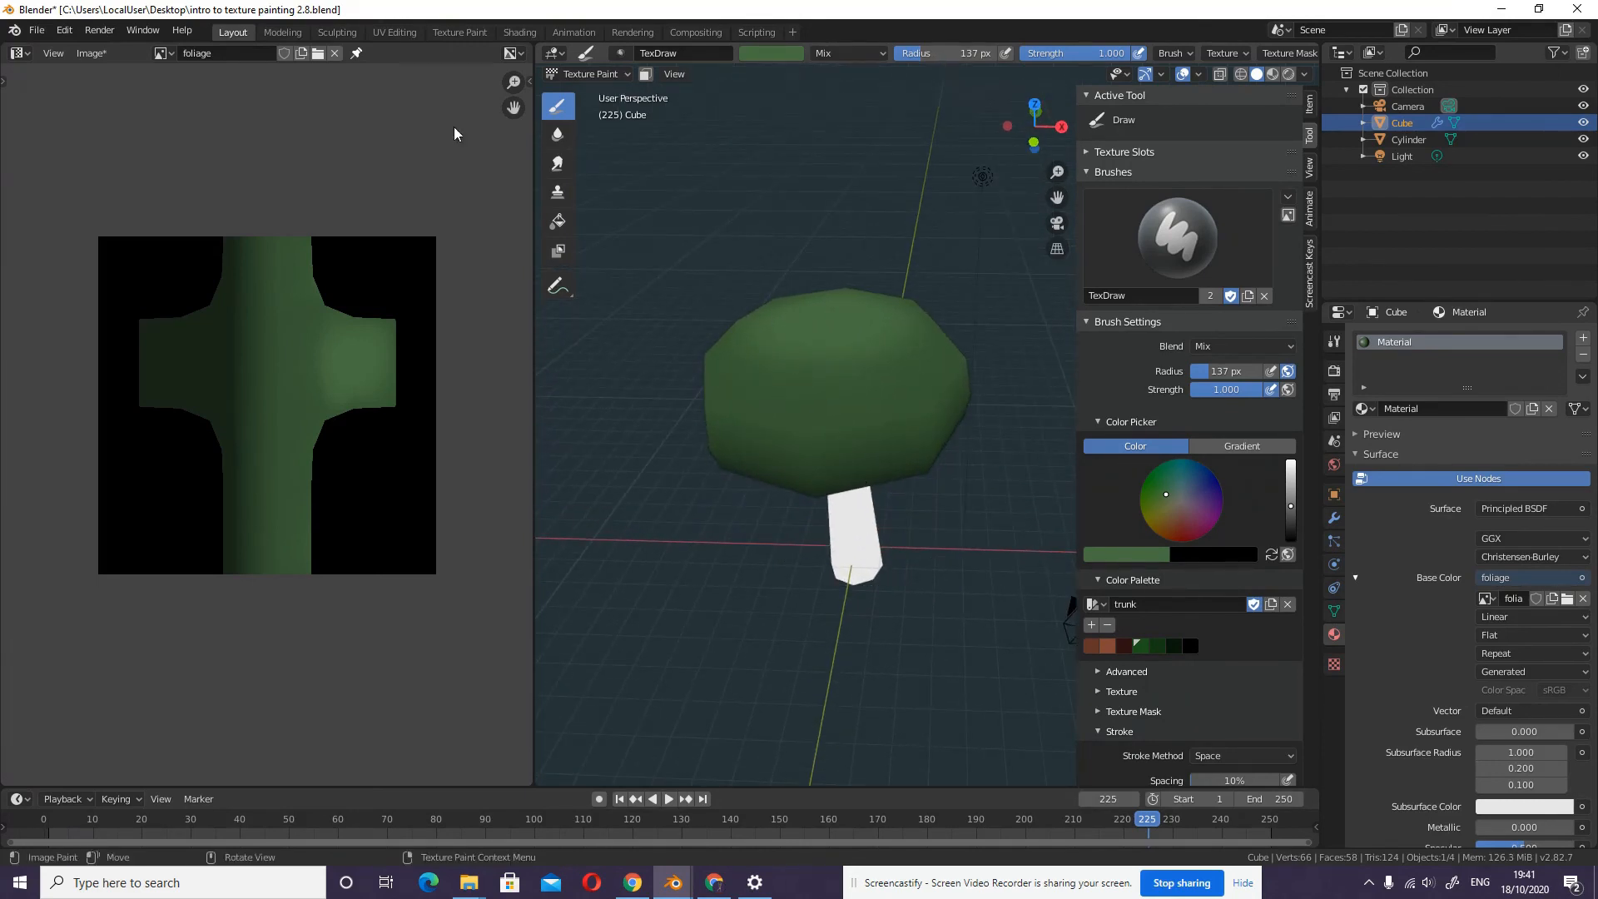
click(90, 54)
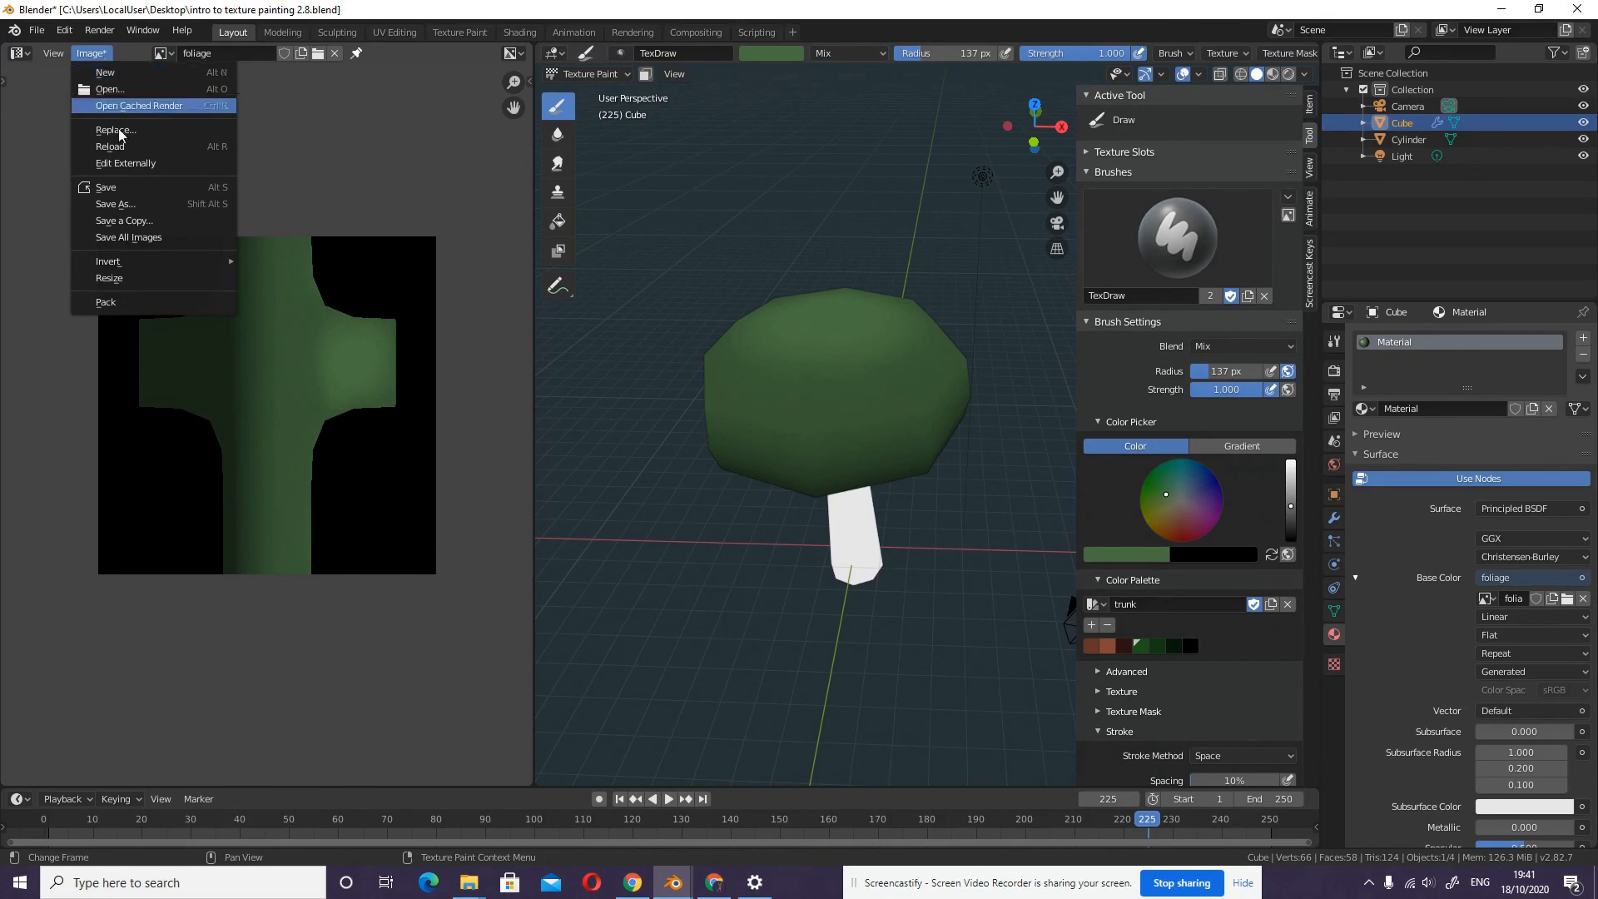
click(125, 203)
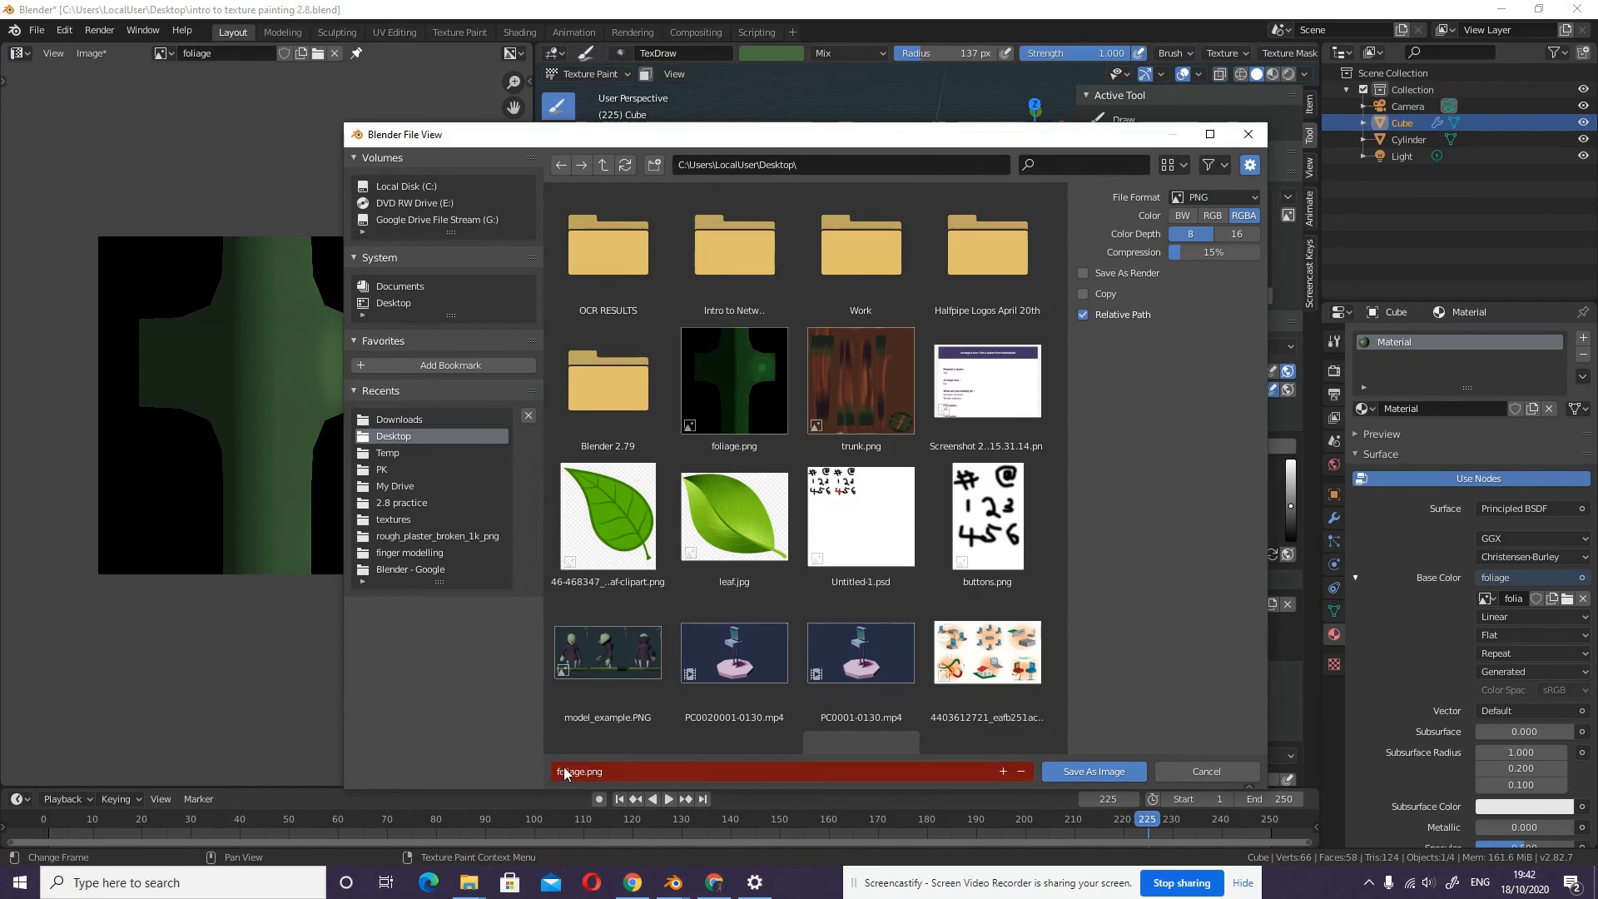
click(1093, 770)
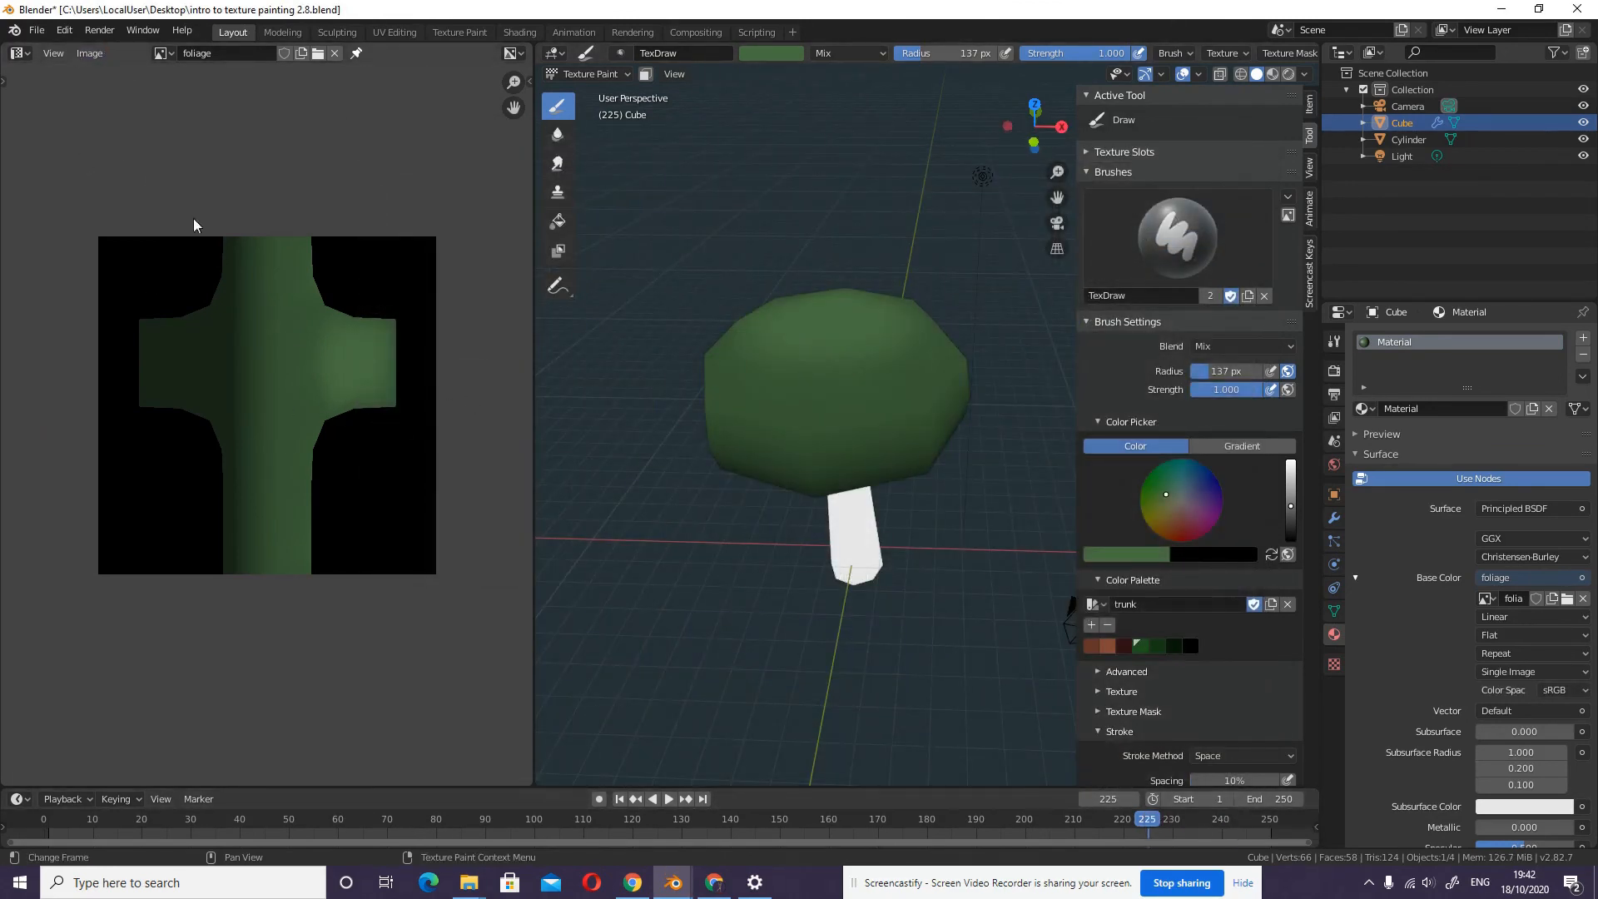
click(163, 54)
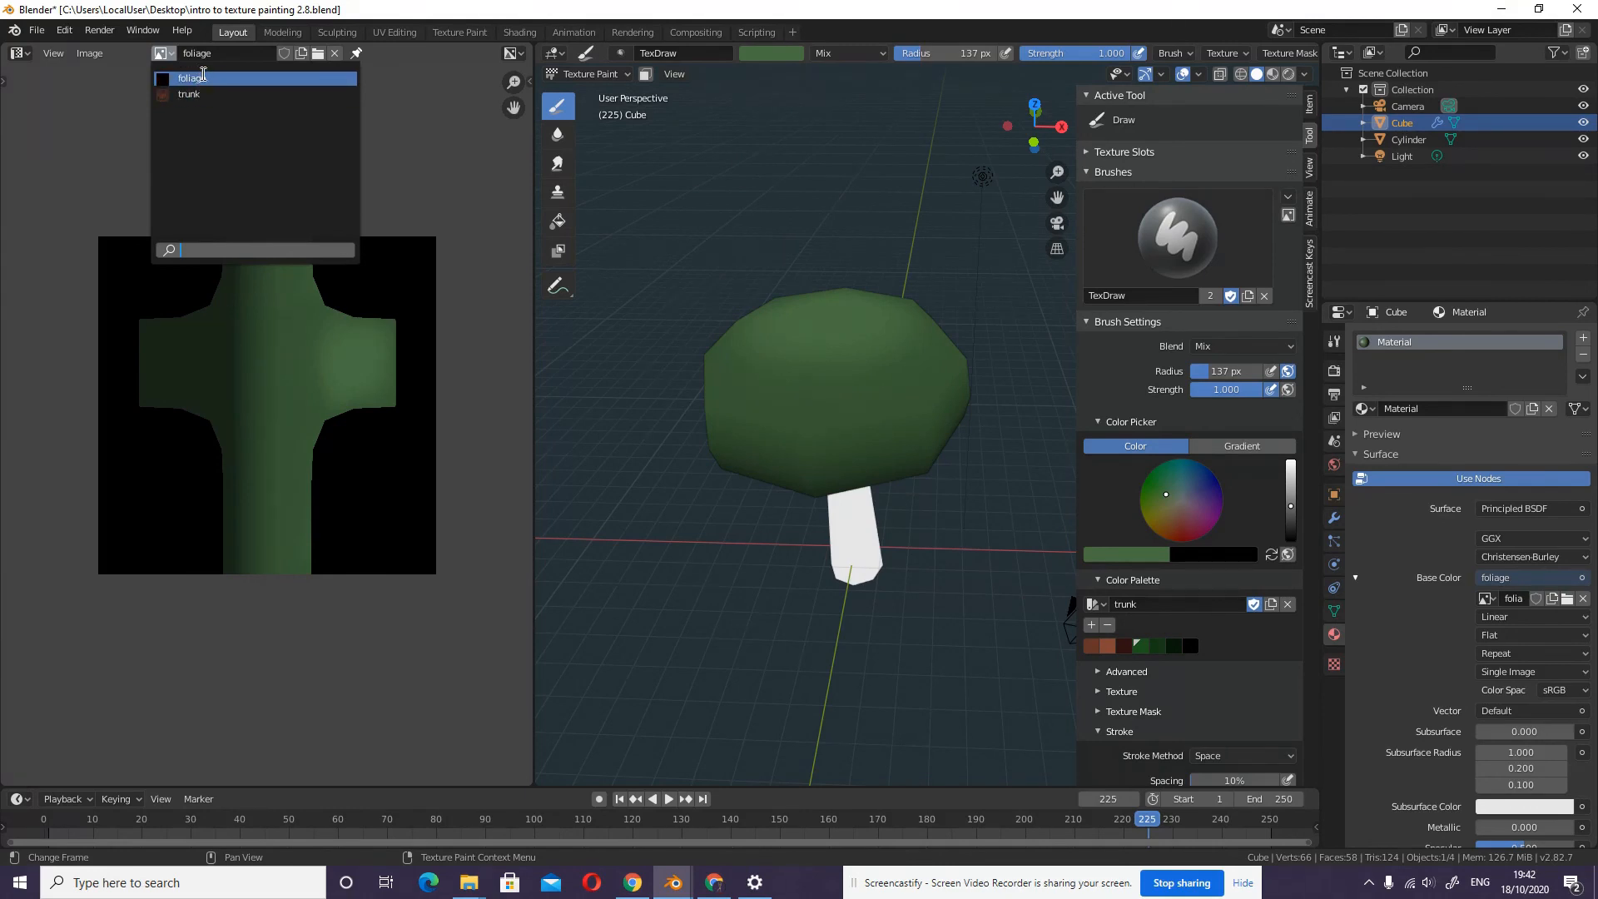
click(203, 76)
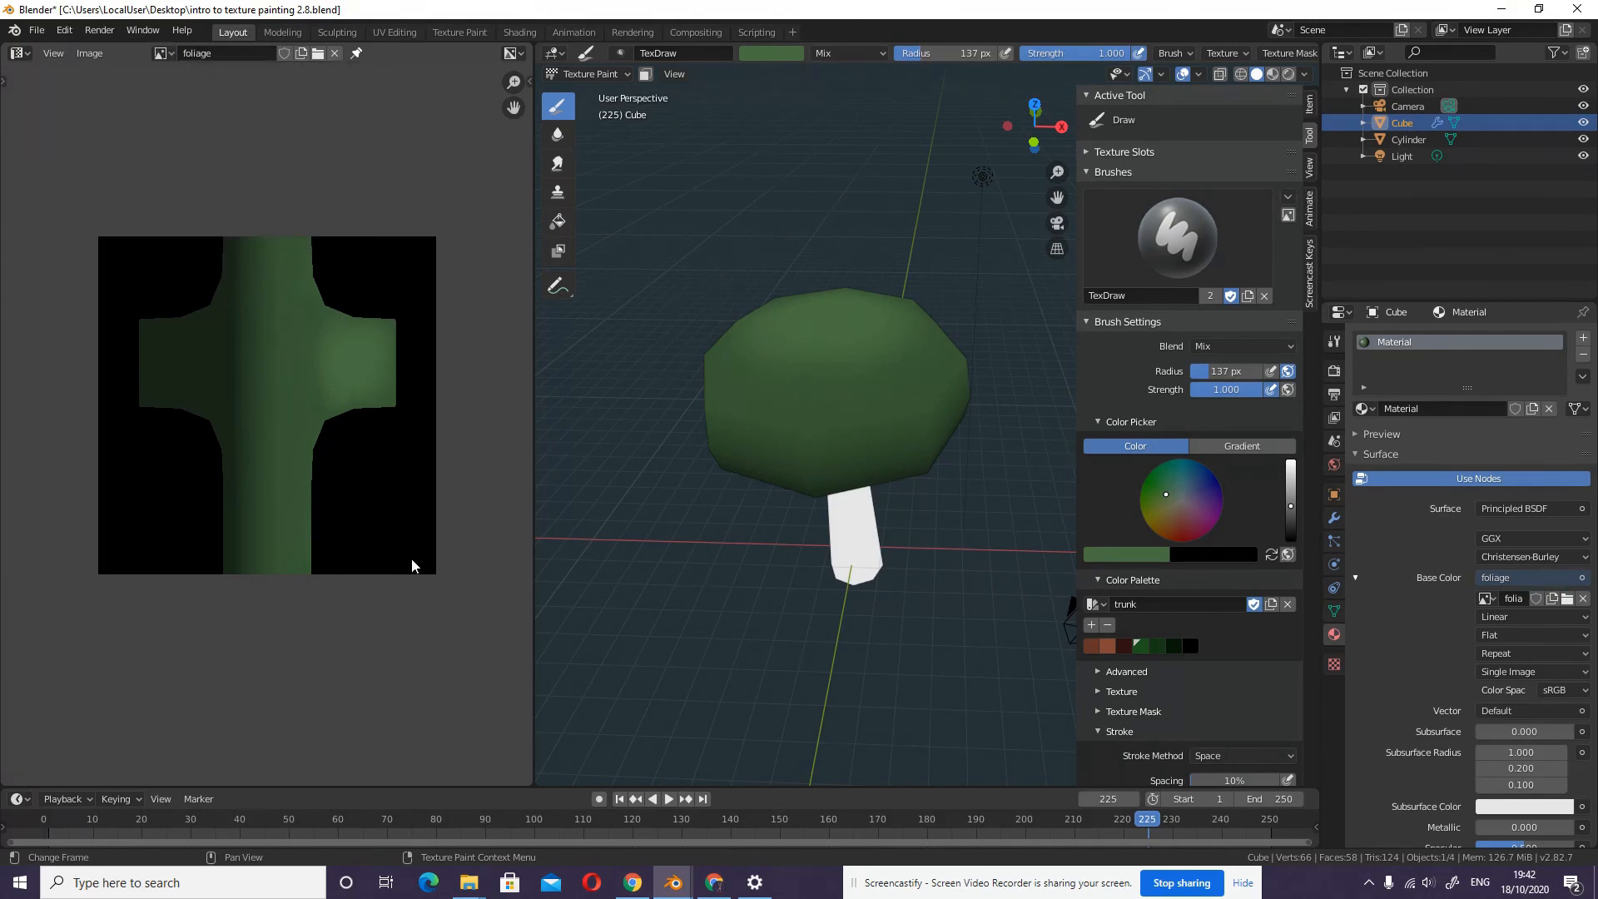
- Save the project, enable automatic packing of external data into the .blend file, and save it again
middle_drag(839, 464, 837, 383)
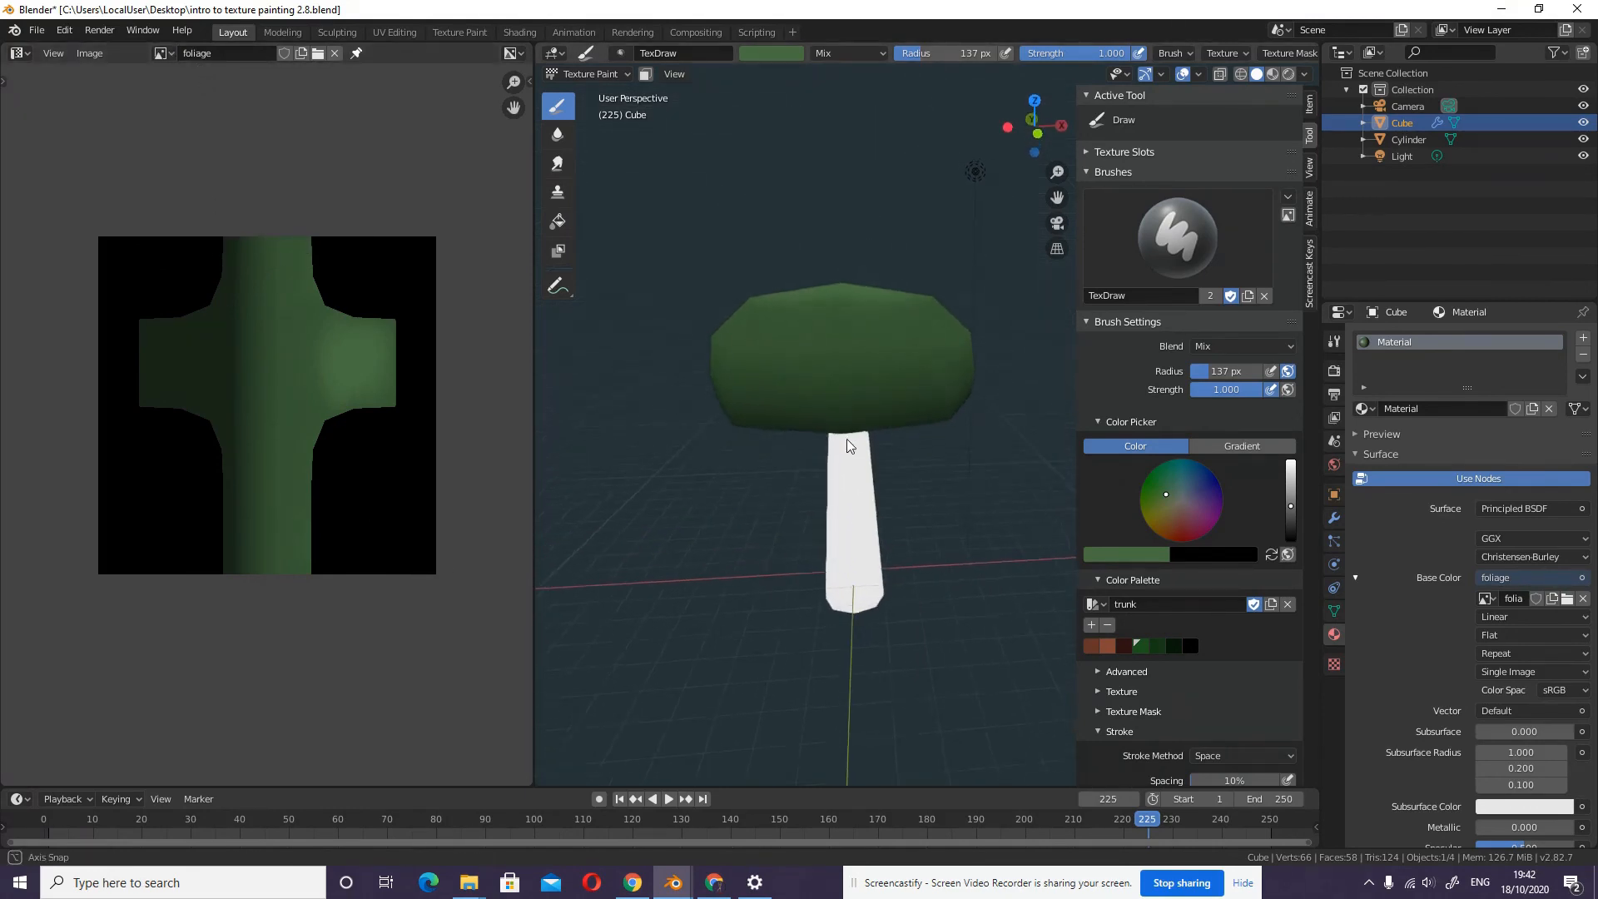
click(48, 31)
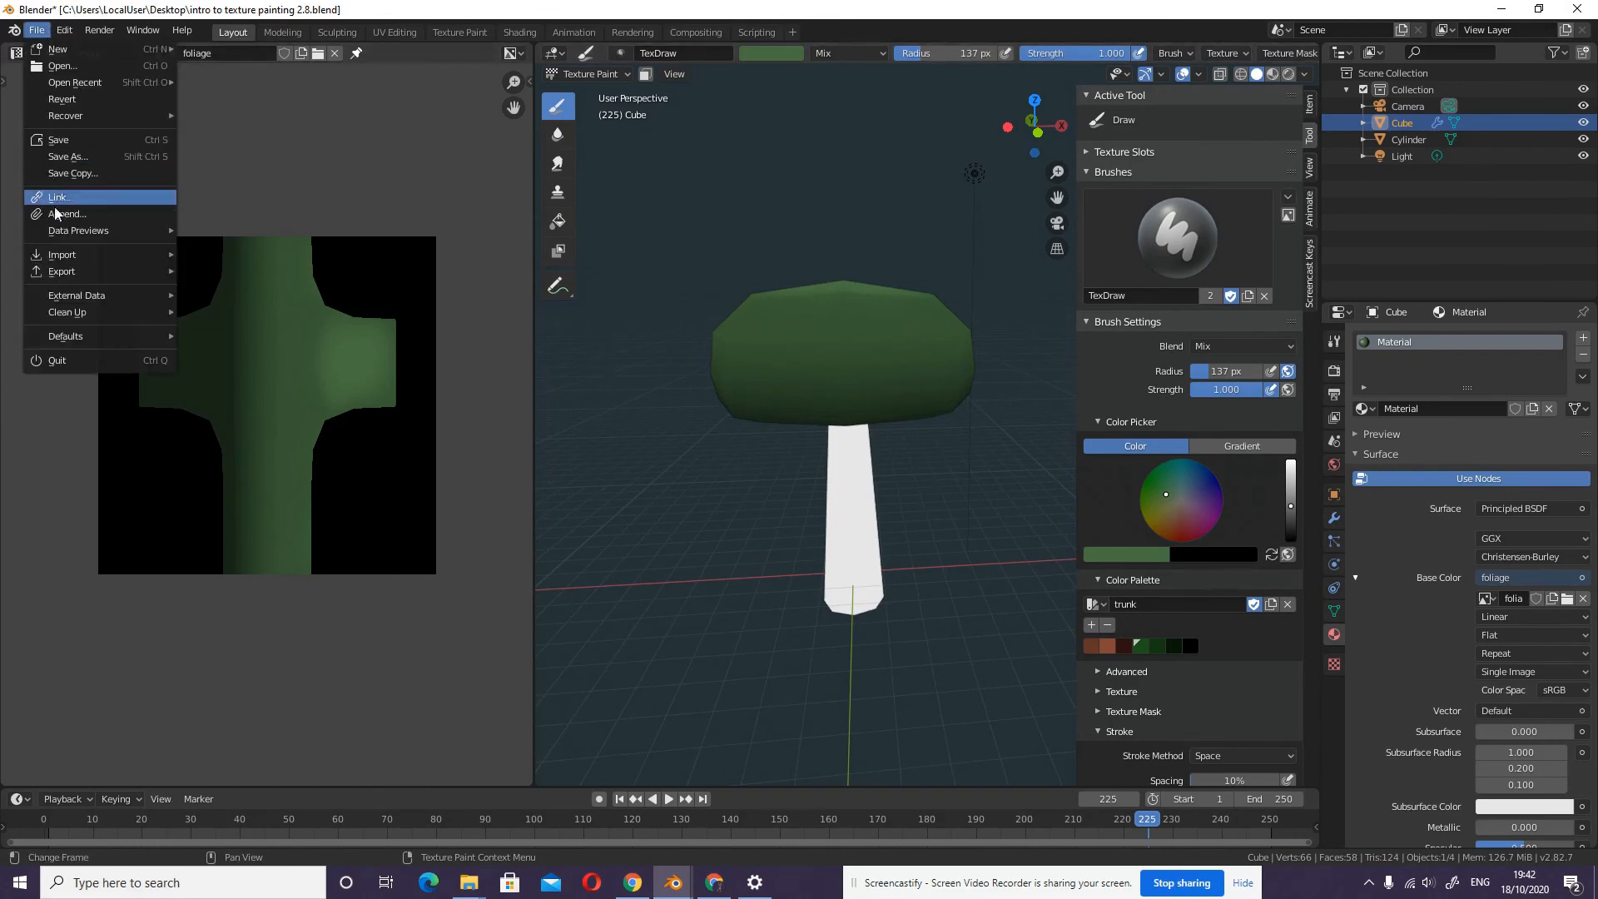
click(85, 131)
click(37, 30)
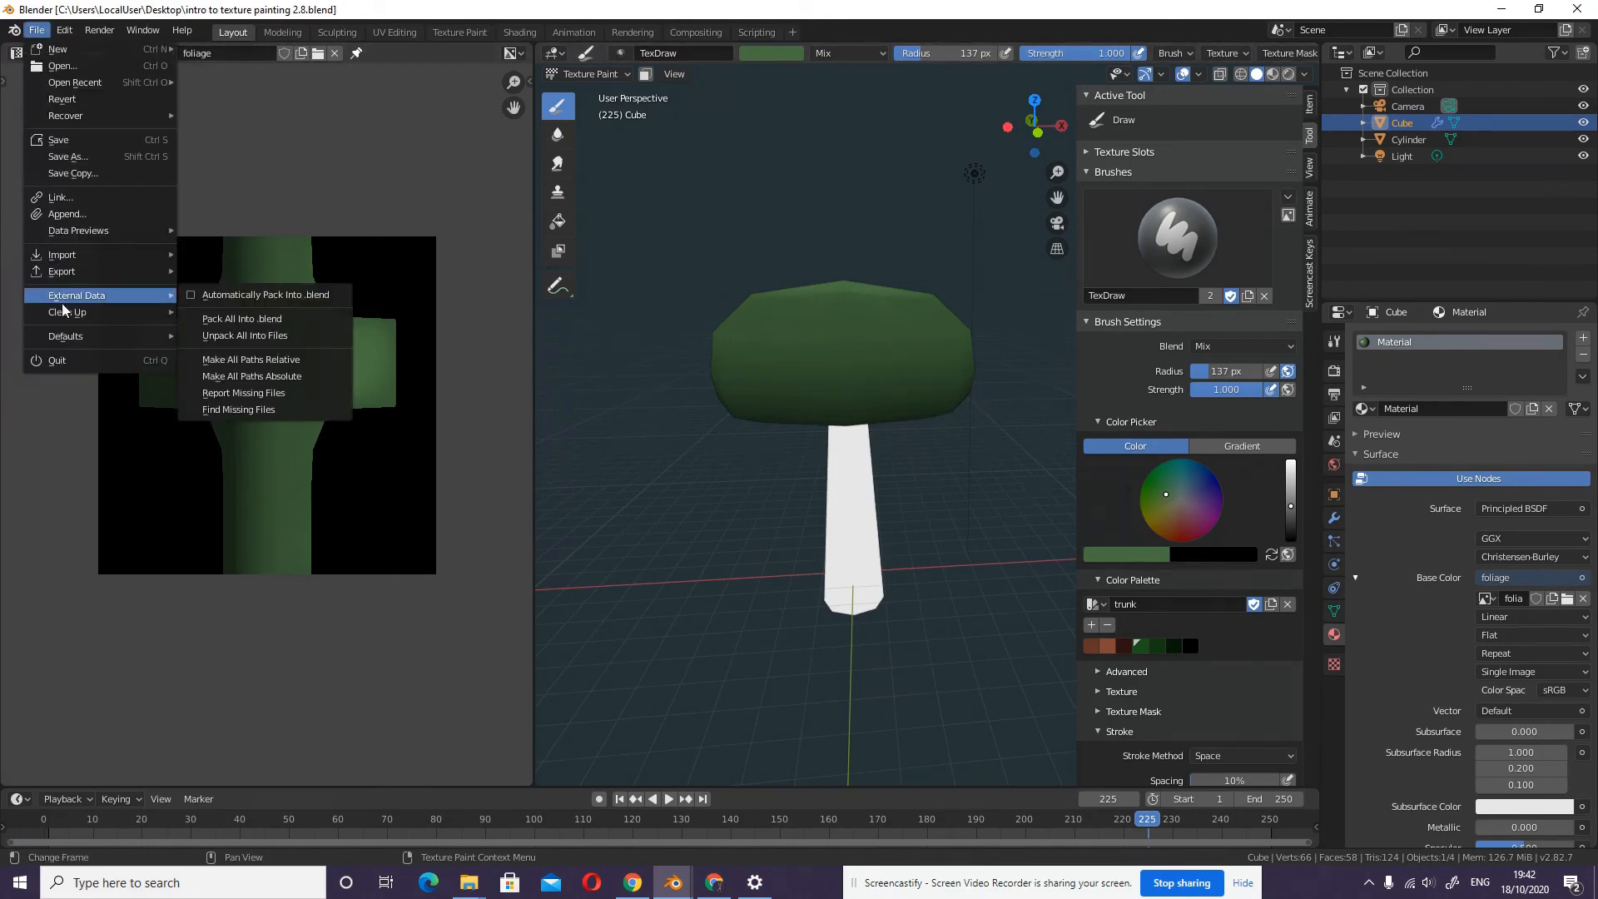
click(269, 300)
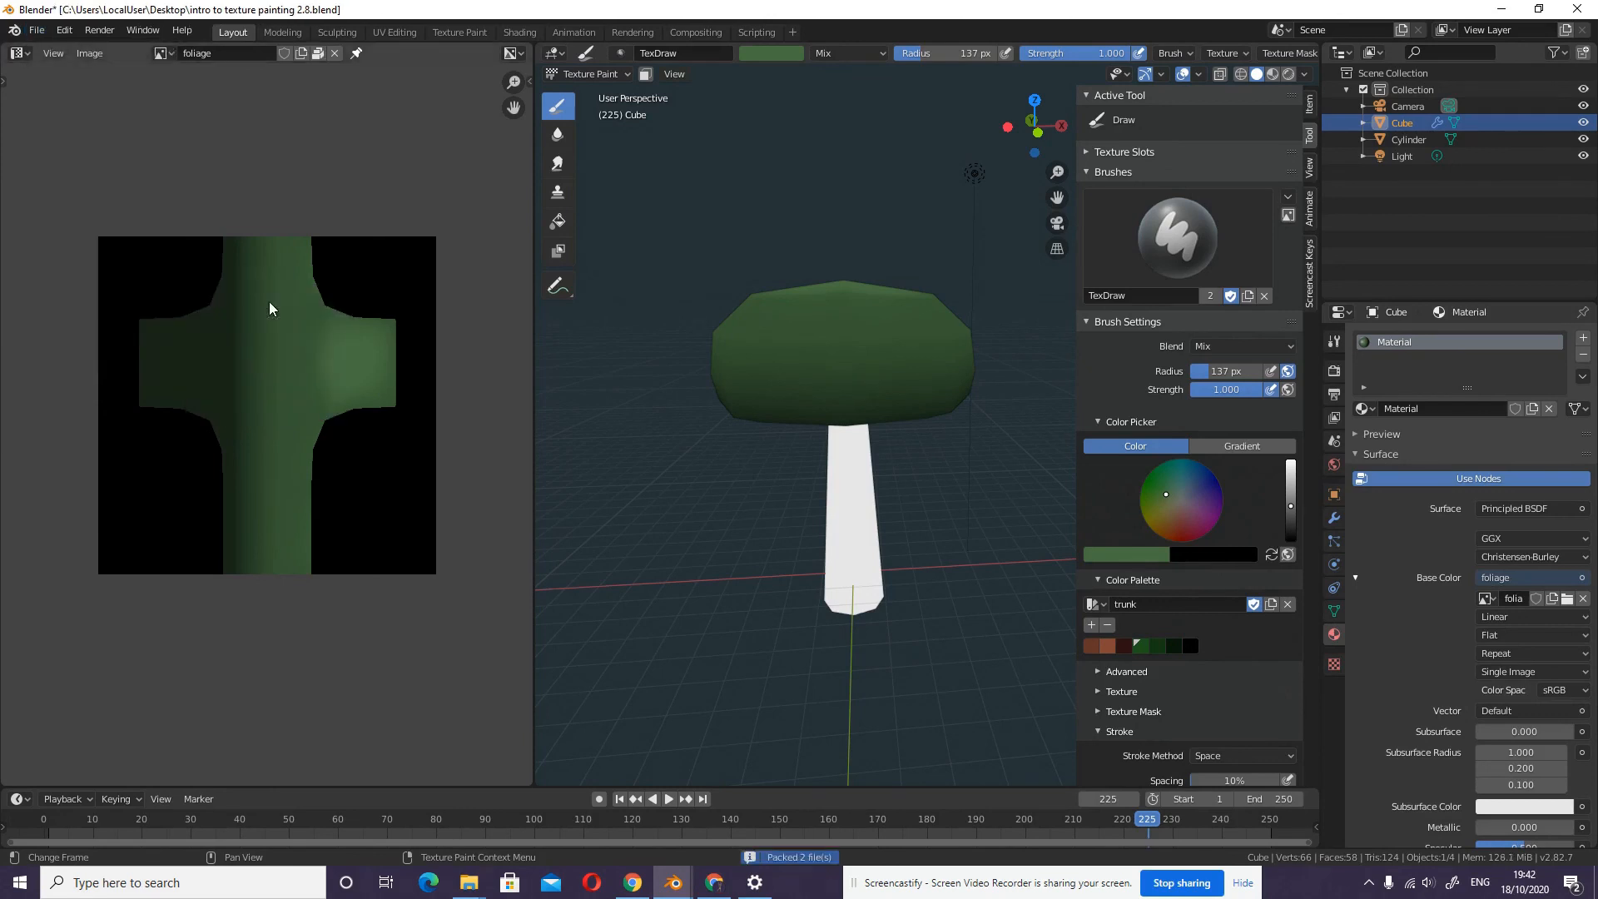
click(36, 30)
click(85, 133)
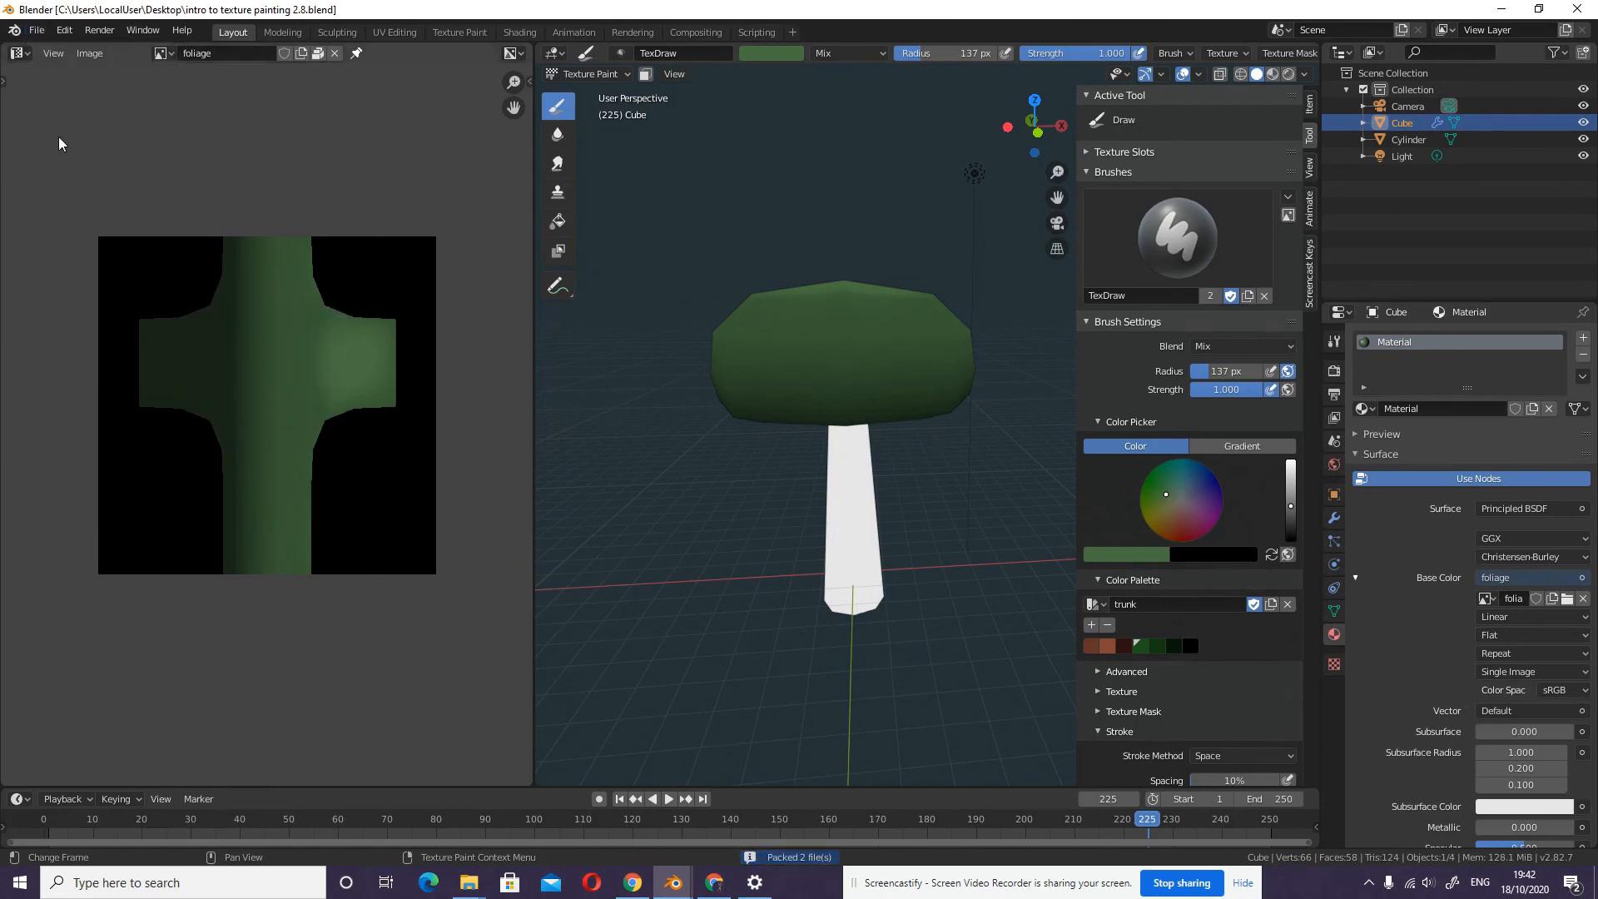
- Switch the foliage from Texture Paint to Object Mode and show the textured tree in Material Preview shading from the front
middle_drag(913, 450, 888, 464)
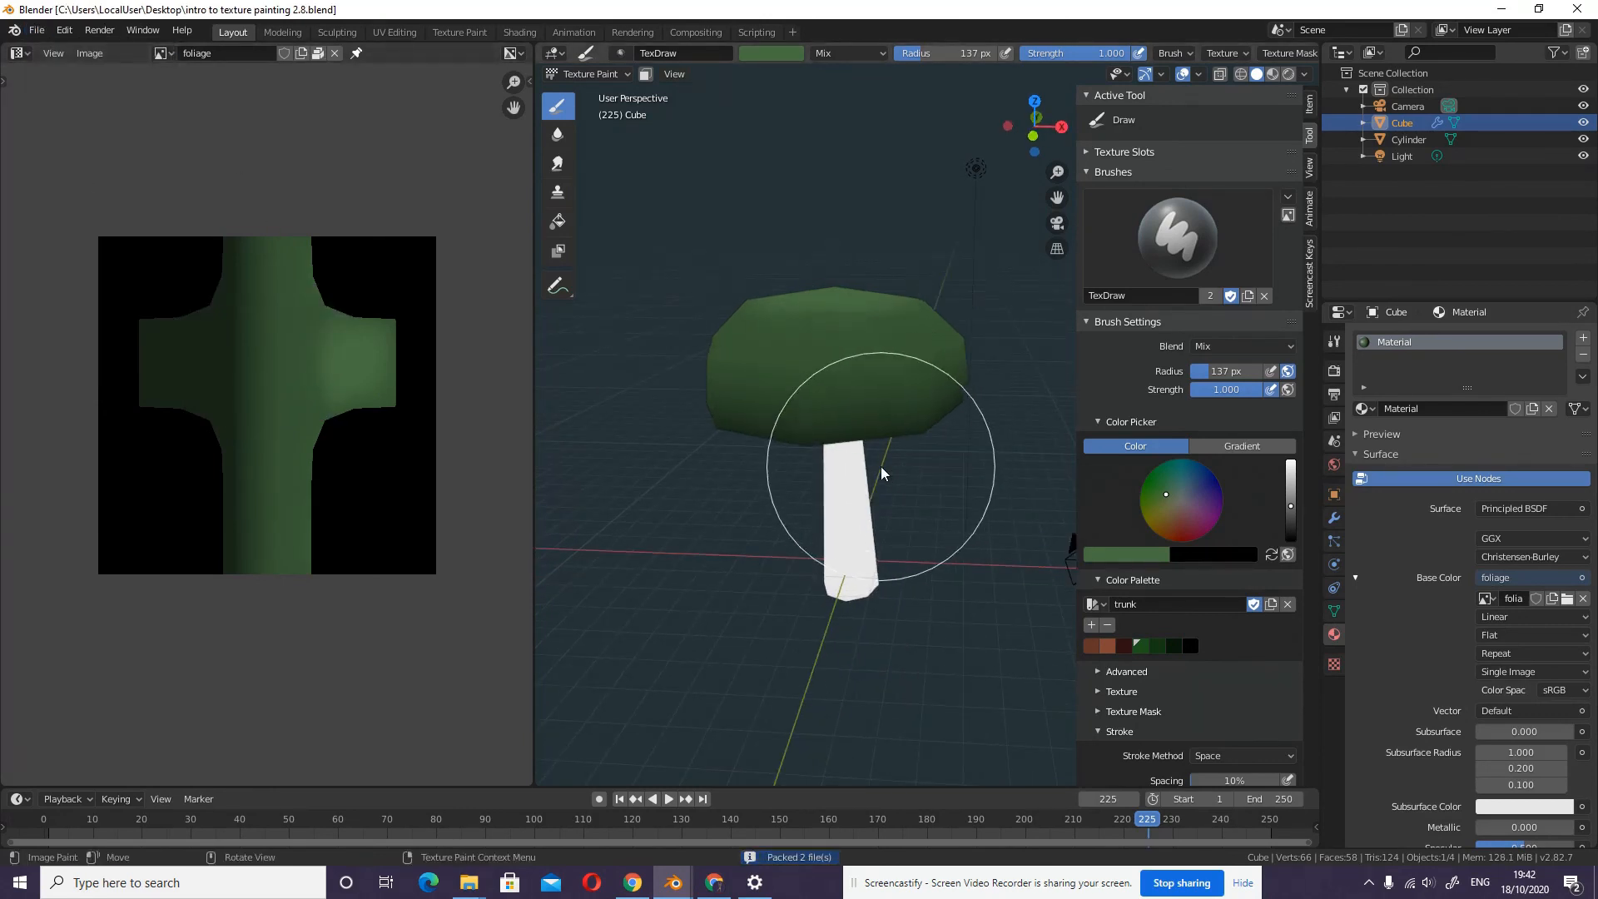
click(624, 74)
click(611, 94)
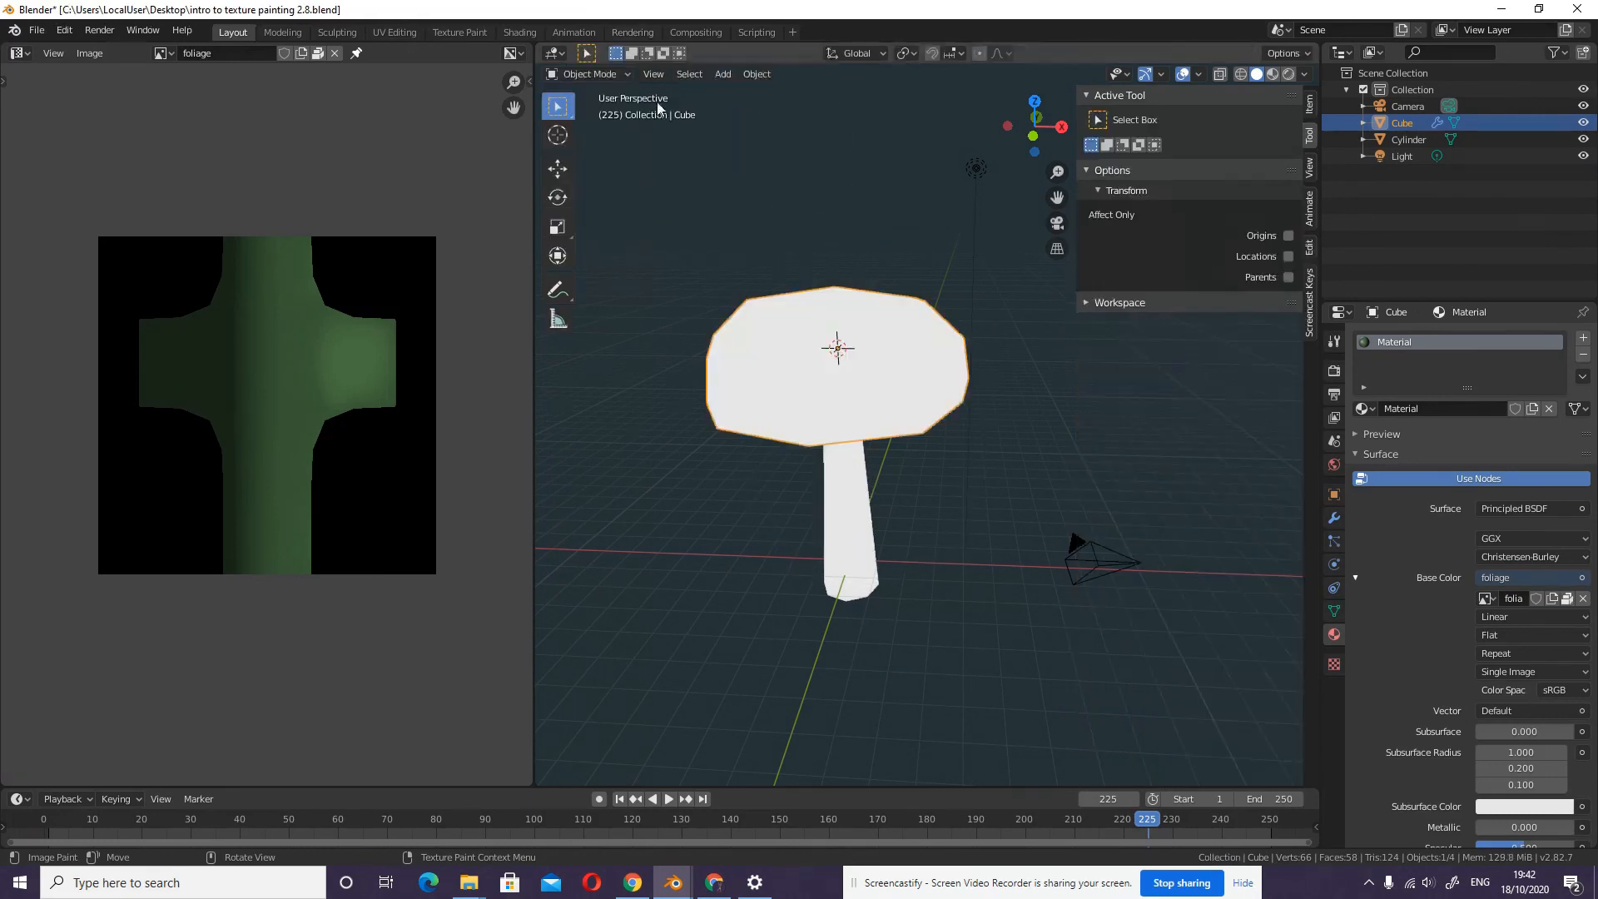
click(1272, 74)
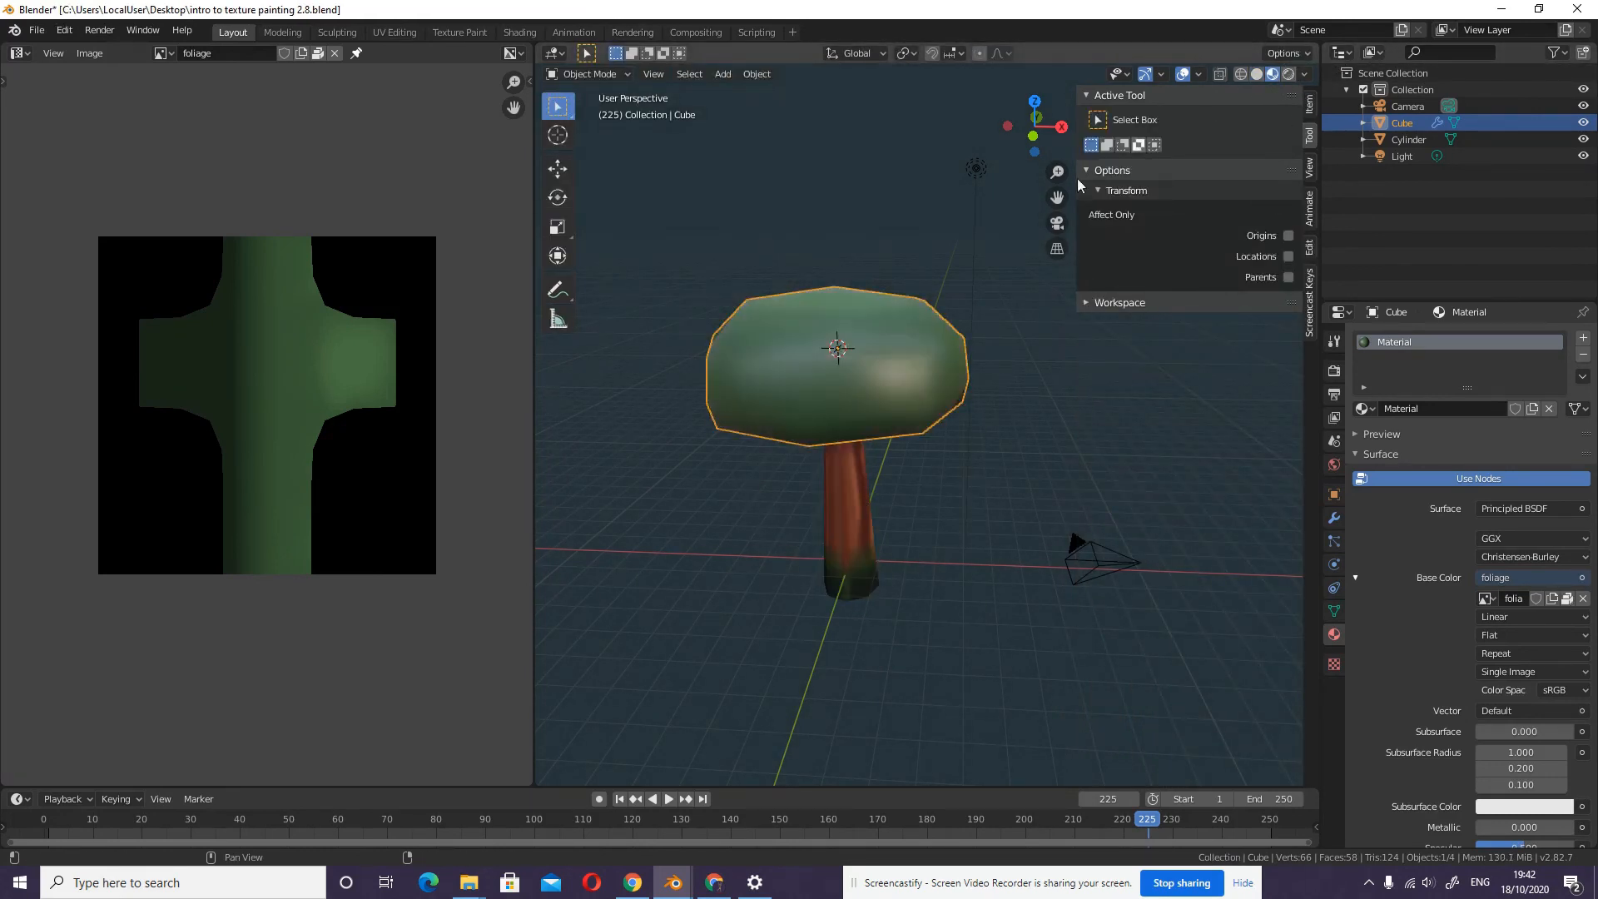
key(KP_1)
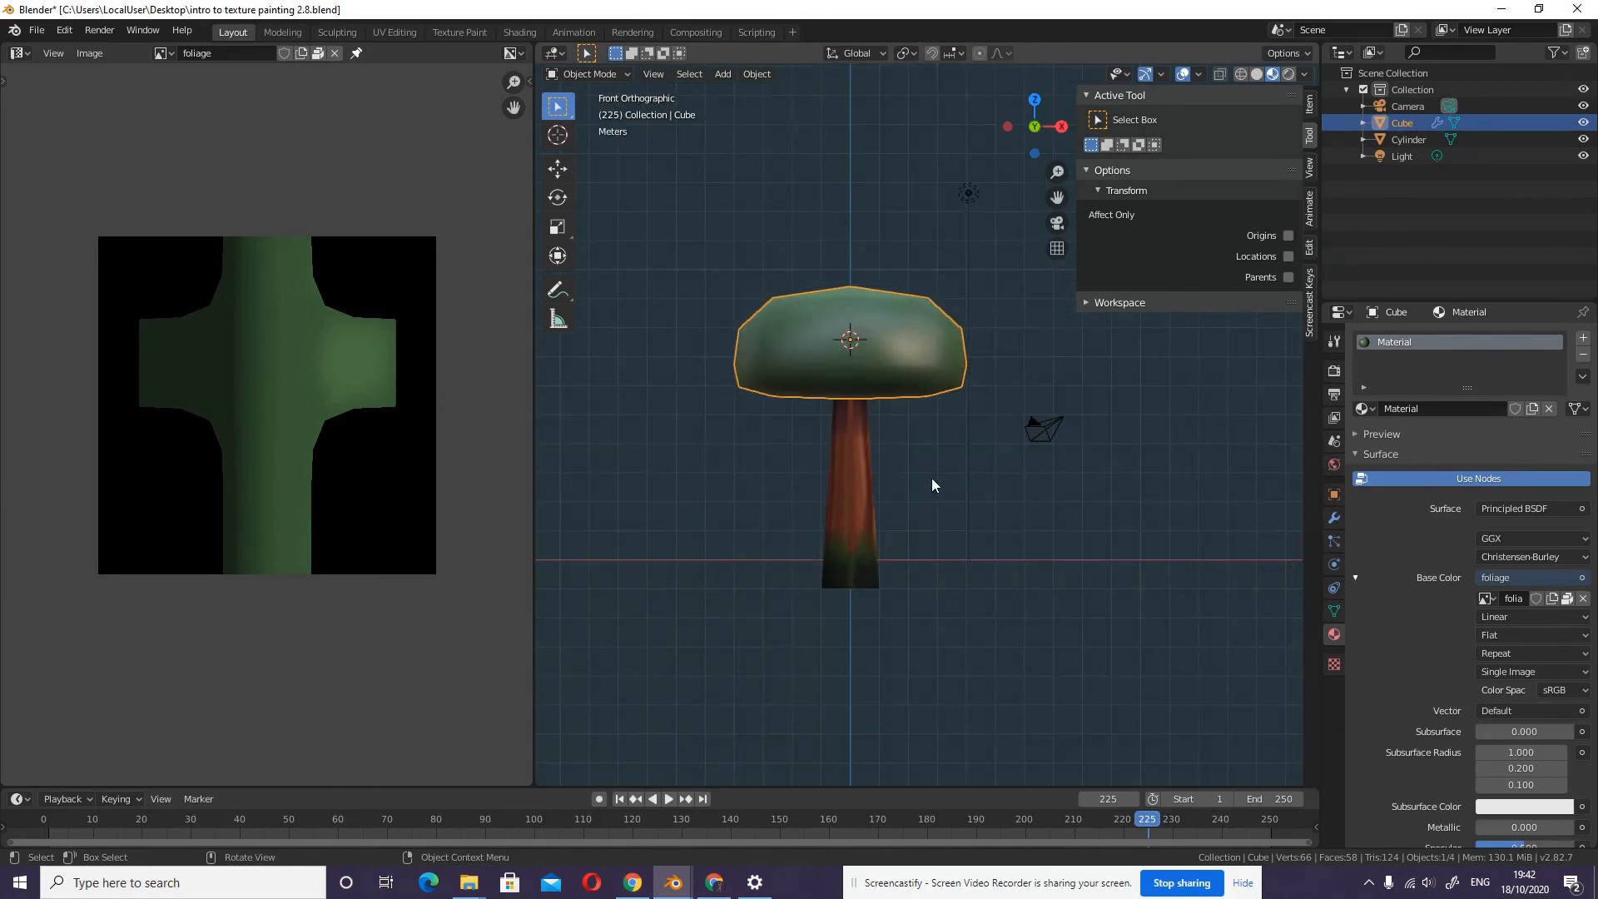
scroll(931, 477, up, 3)
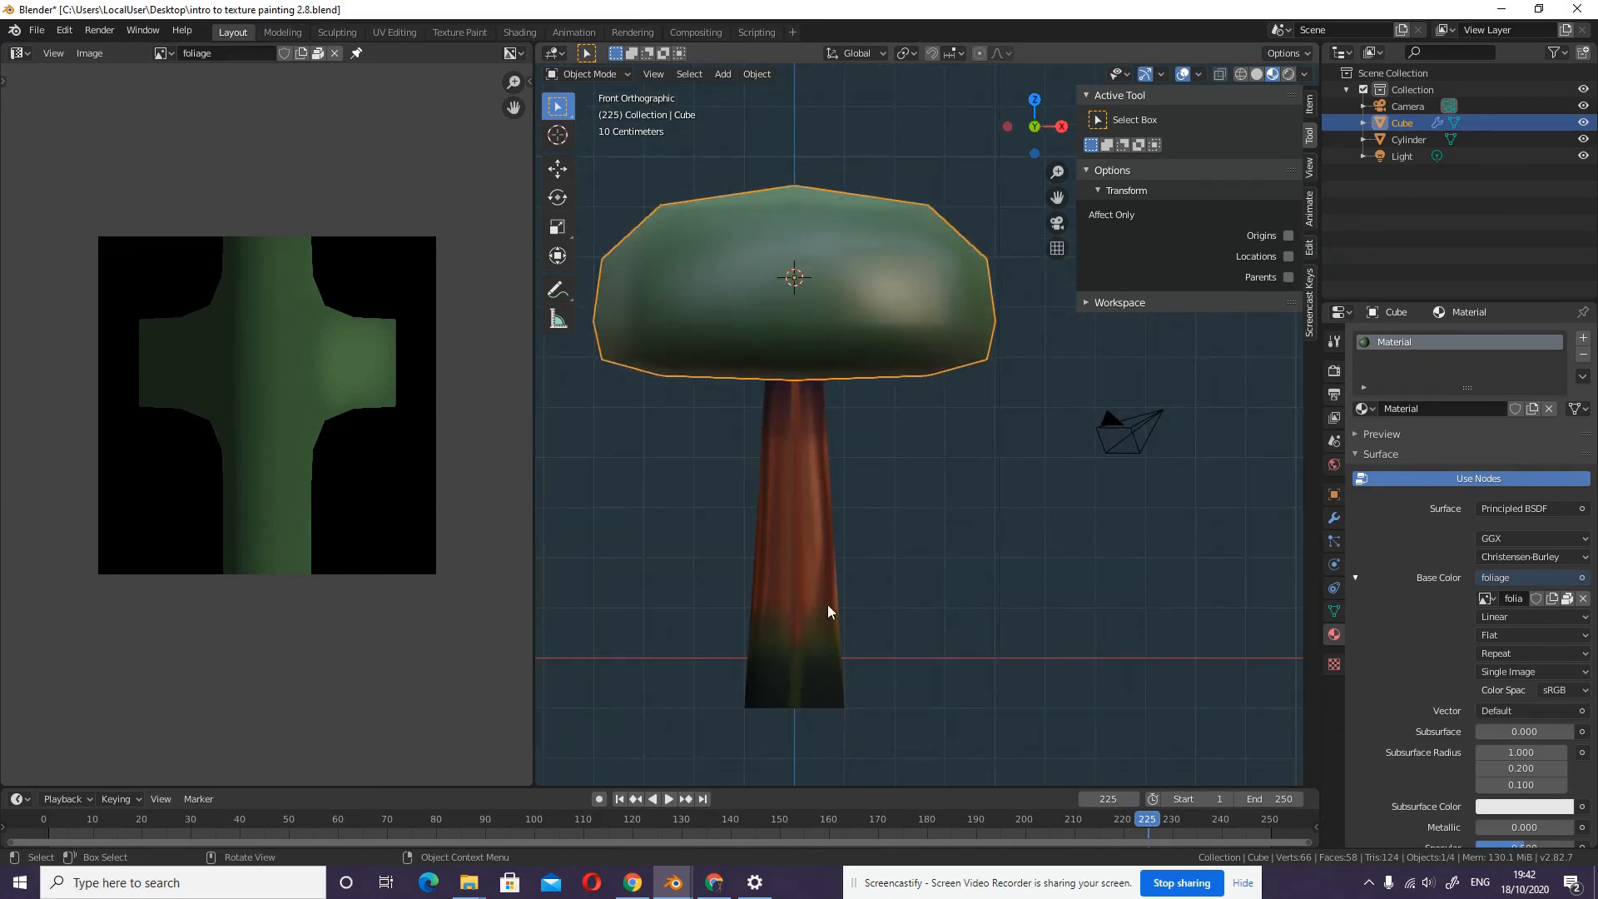
scroll(826, 596, down, 1)
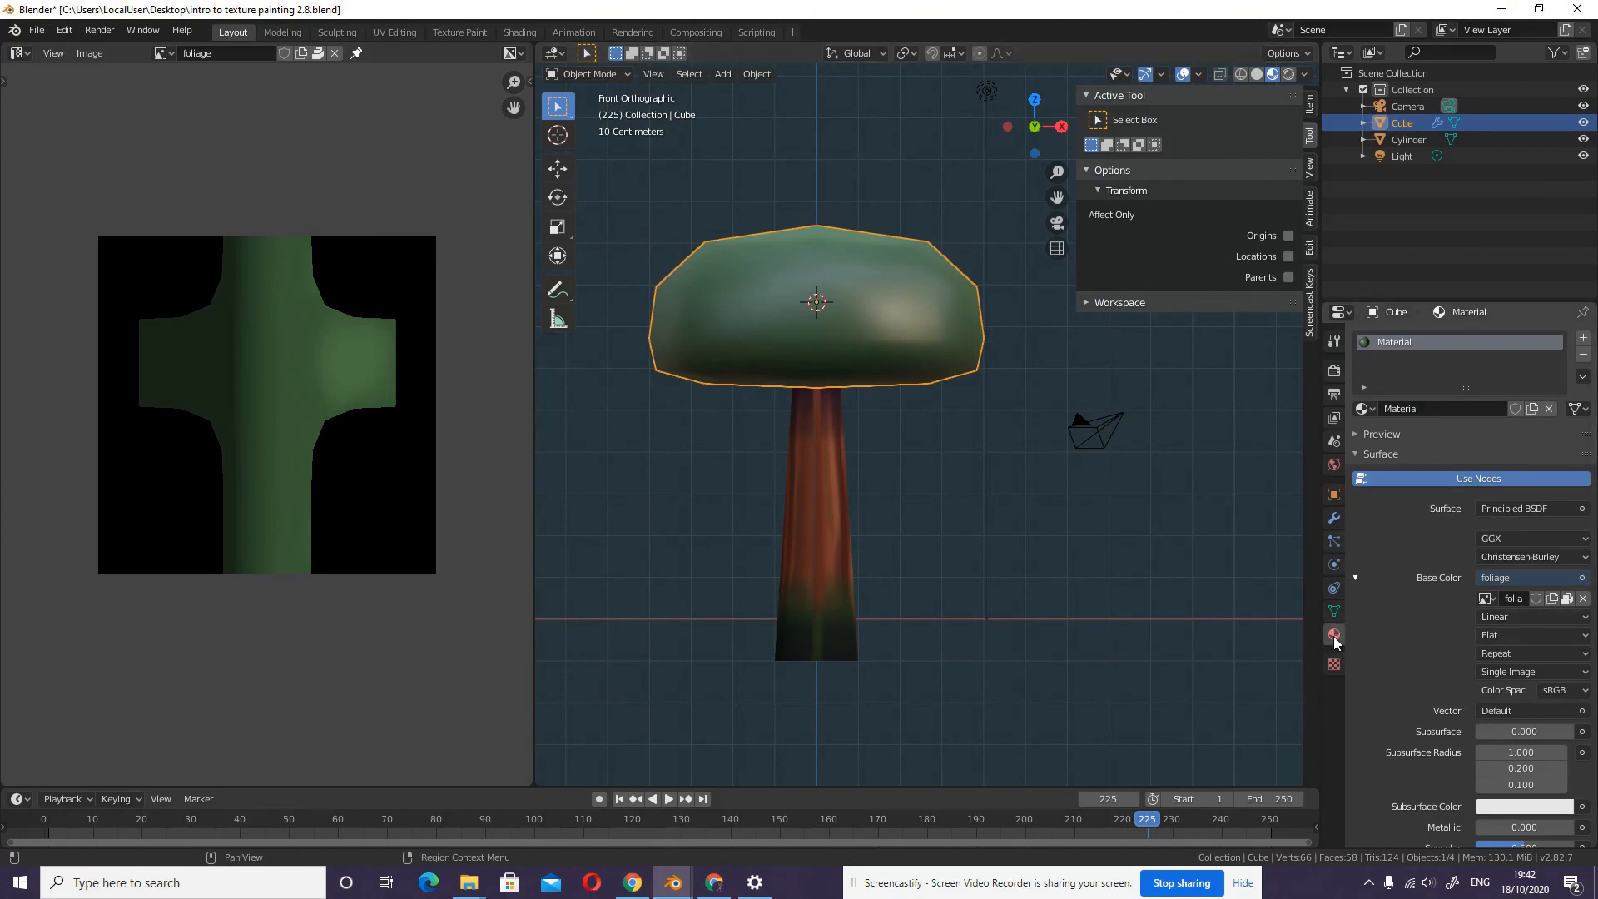
- Set the foliage material's Specular to 0 and check the tree from an angle and from the front
scroll(1534, 657, down, 7)
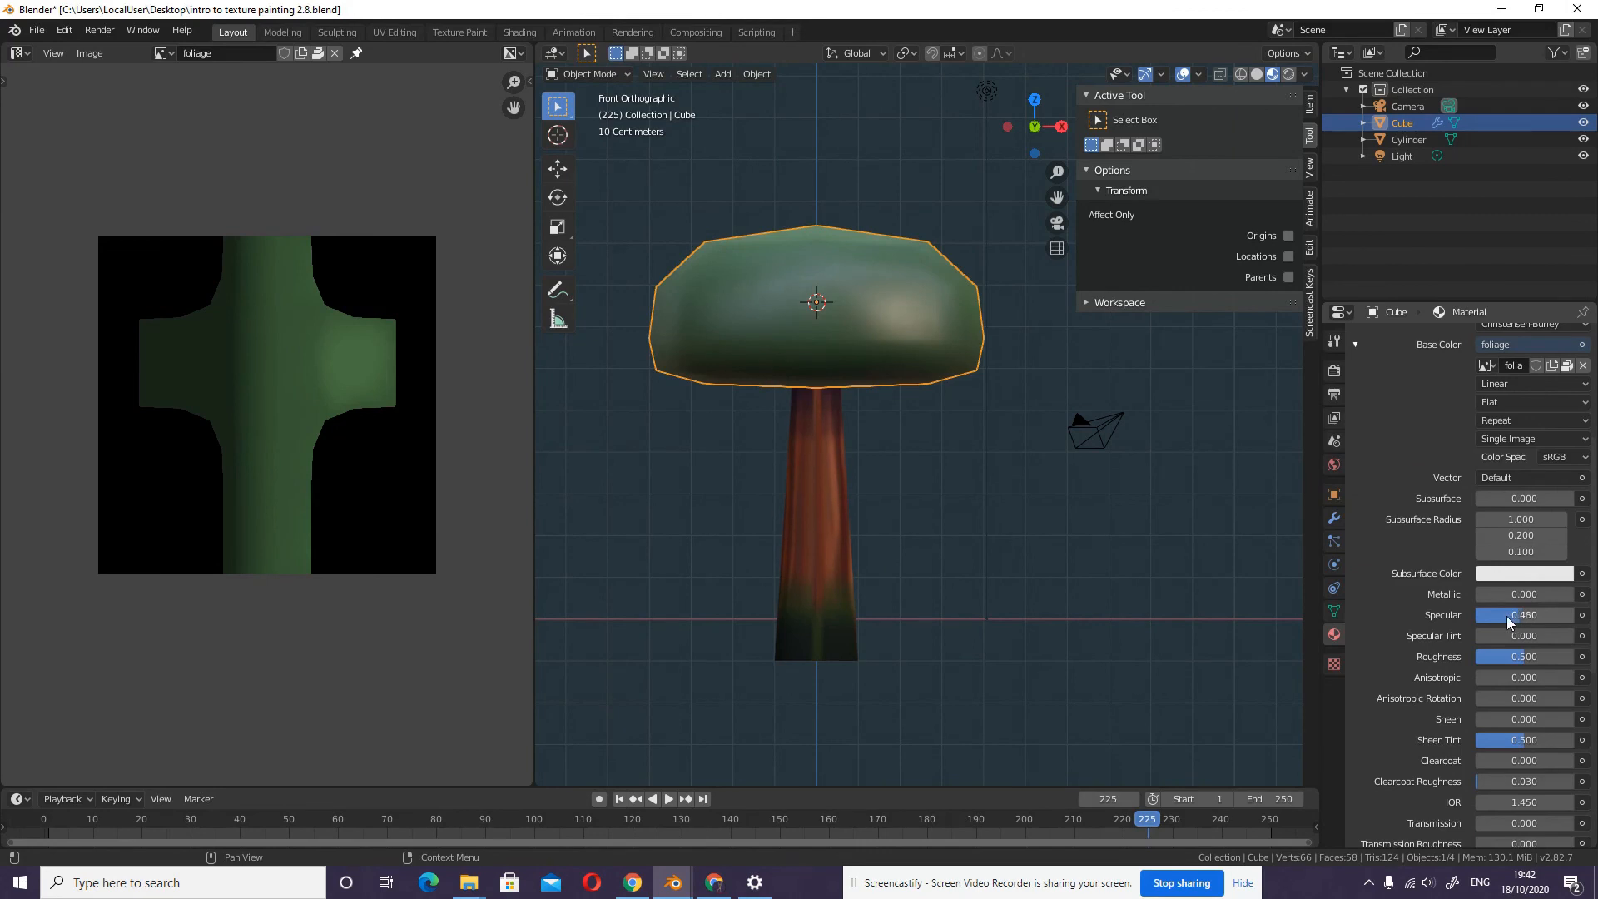
drag(1506, 616, 1378, 626)
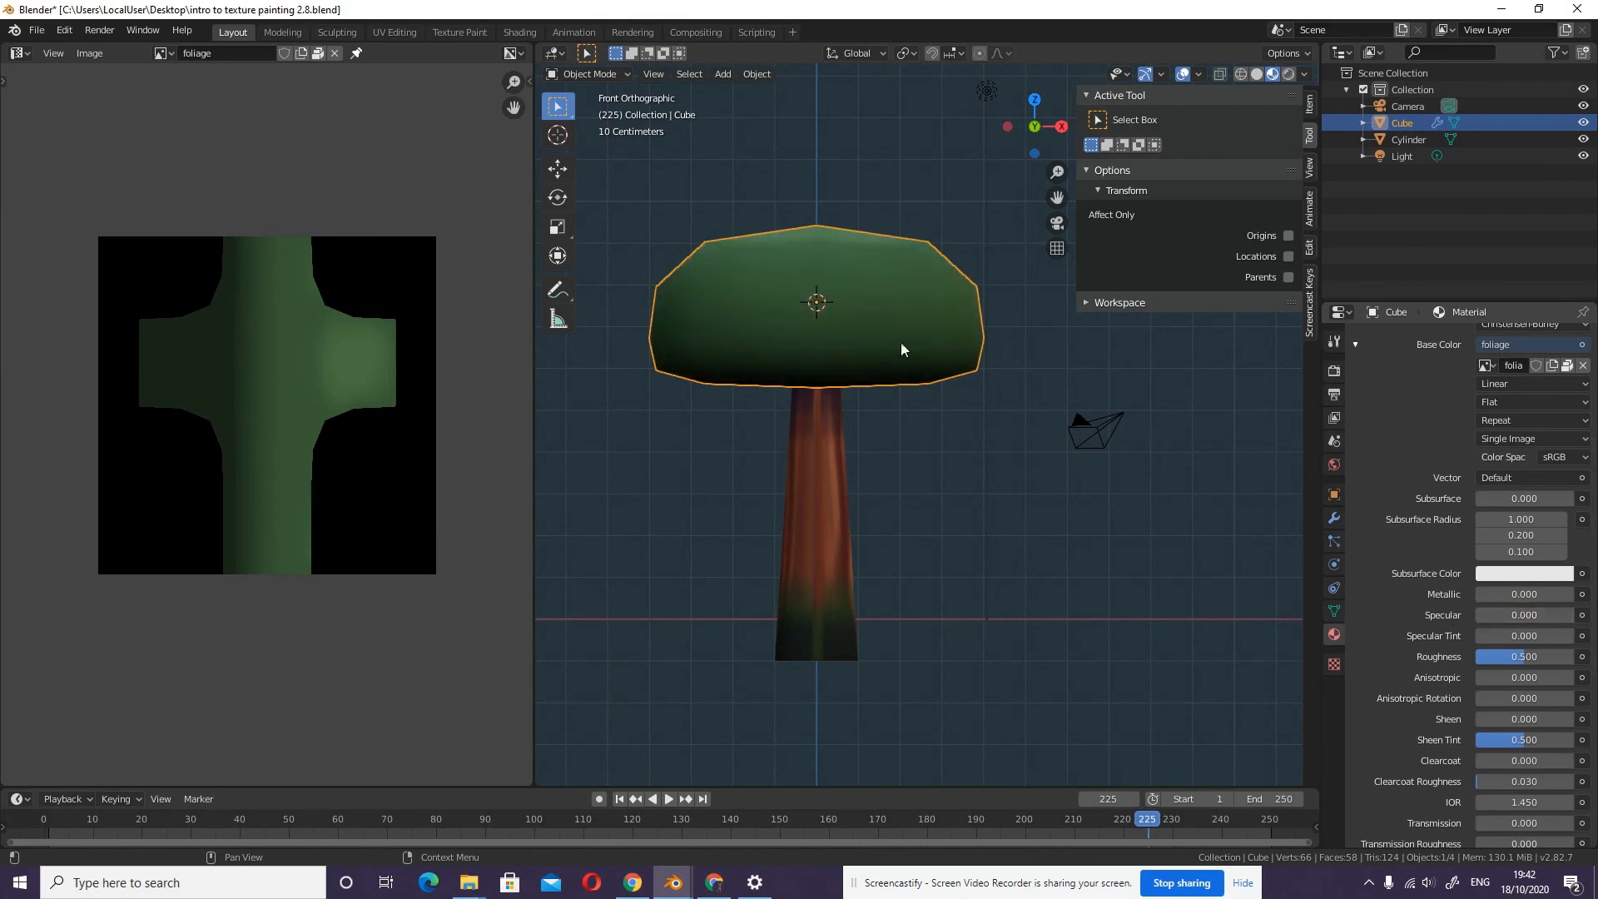
middle_drag(966, 356, 917, 414)
key(KP_1)
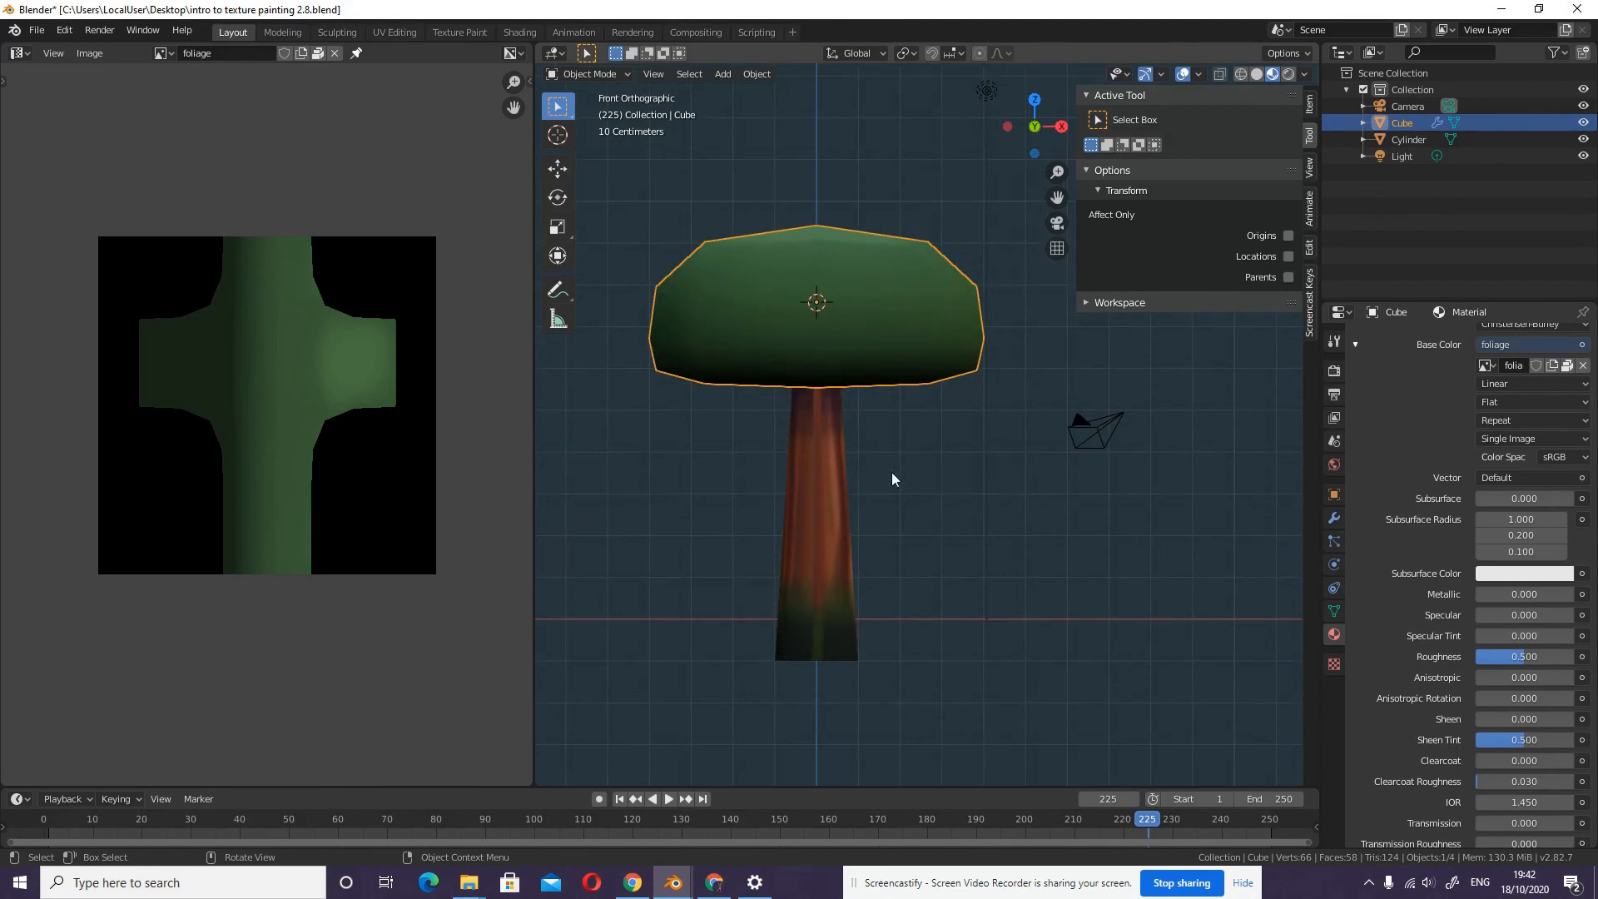